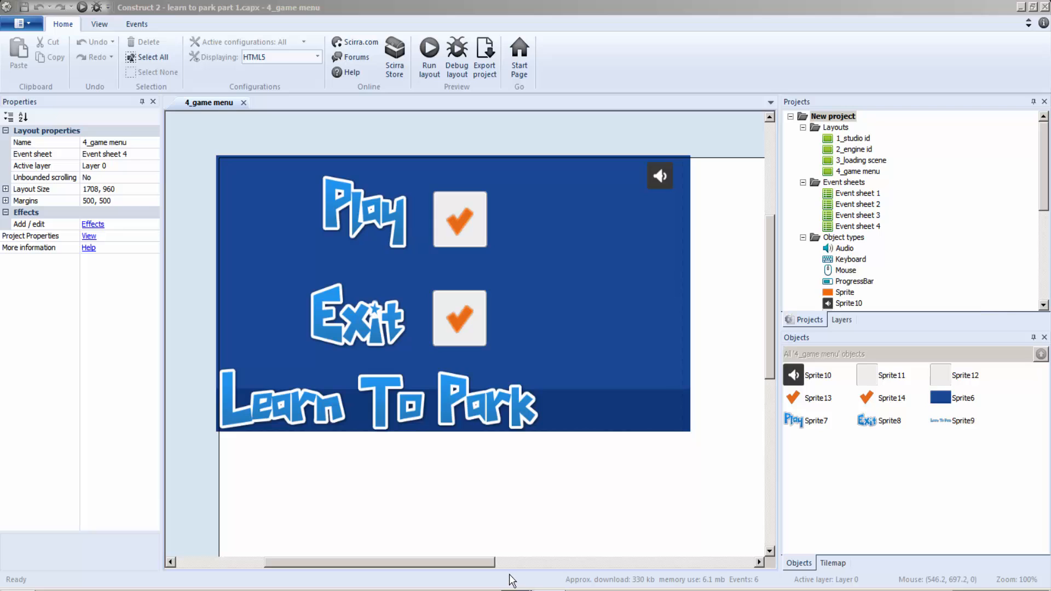
# Run a preview of the 4_game menu layout to check the Play and Exit check marks, then close it
pyautogui.moveTo(491, 463); pyautogui.dragTo(459, 439, button='middle')
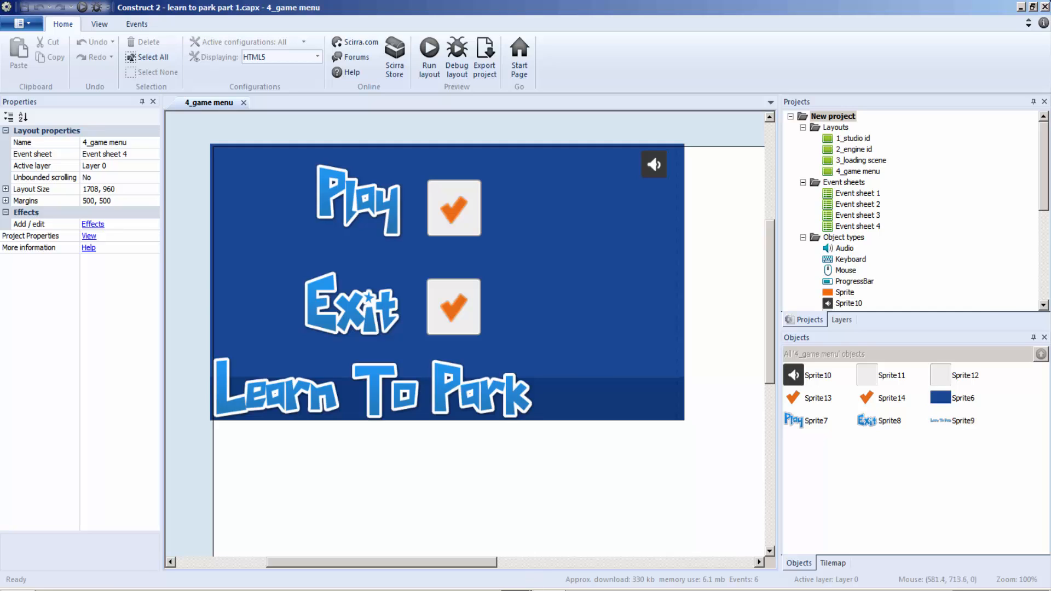
pyautogui.click(535, 590)
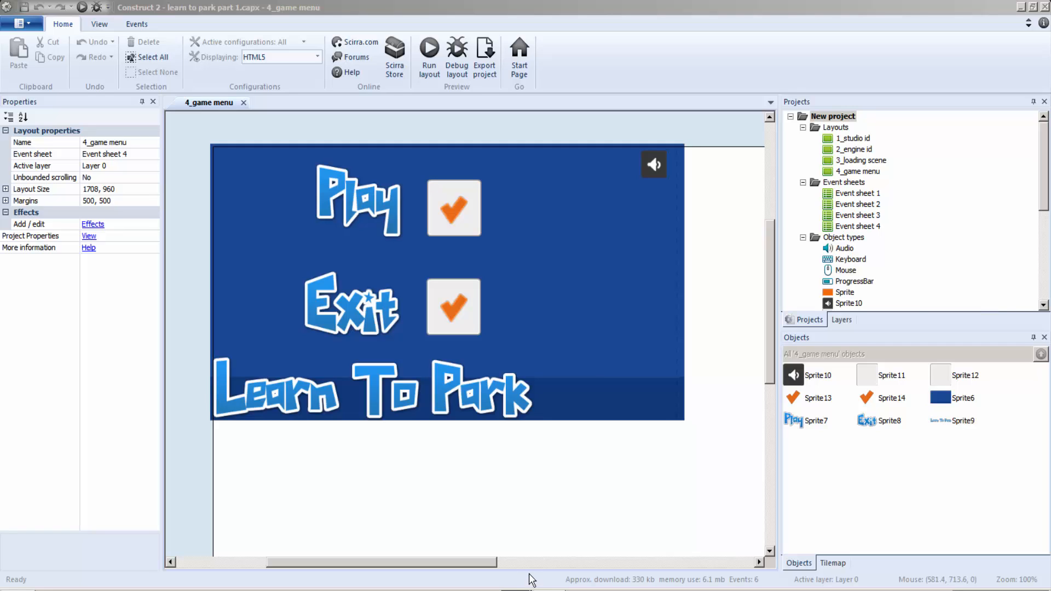
pyautogui.click(515, 555)
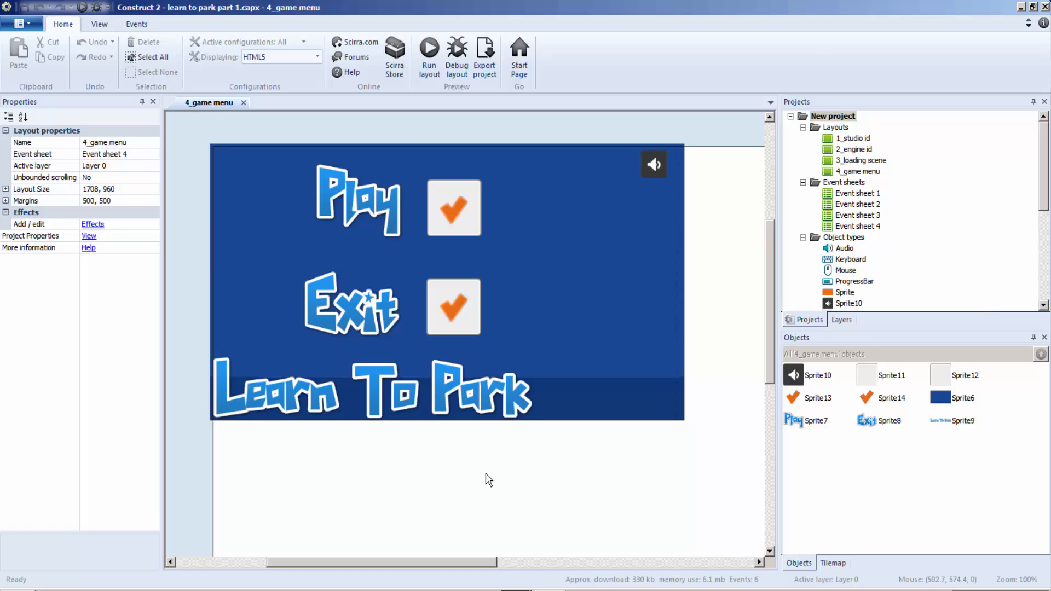
pyautogui.click(453, 326)
pyautogui.click(430, 61)
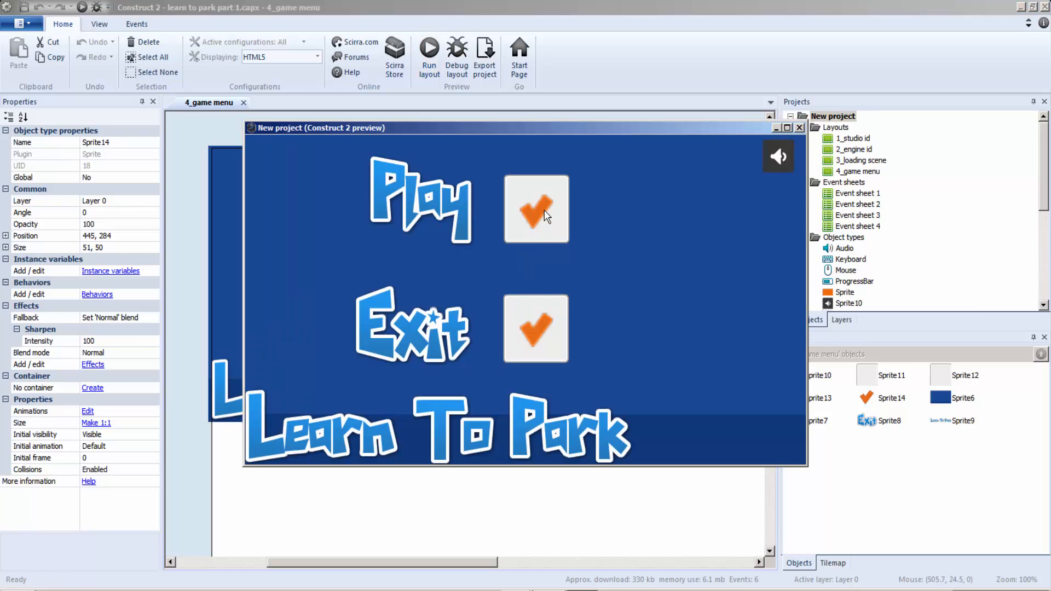
pyautogui.click(799, 127)
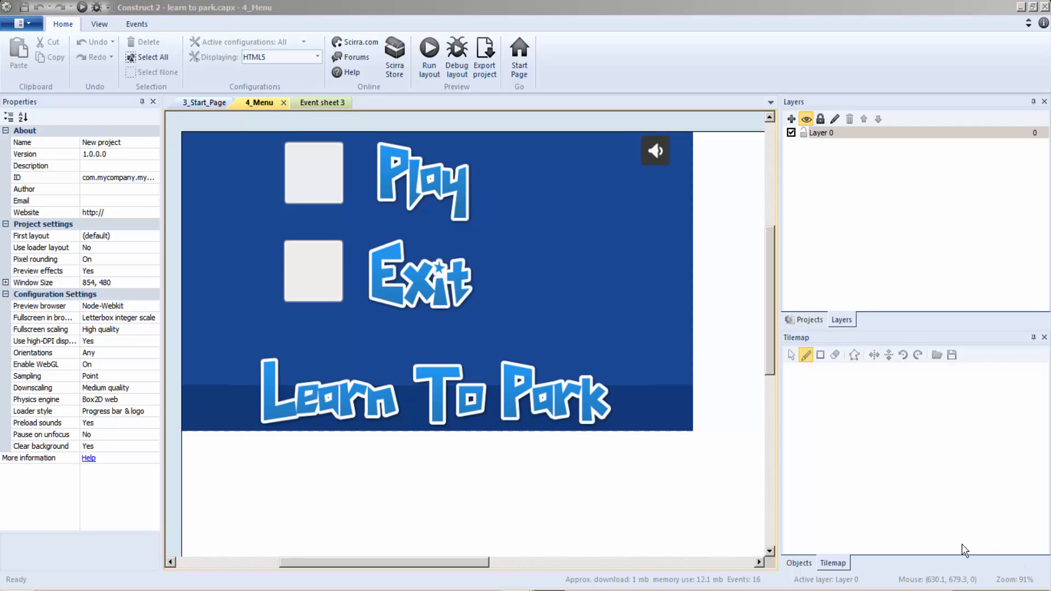
# Switch to the learn to park project and preview its 4_Menu layout for comparison, closing the preview when done
pyautogui.click(516, 502)
pyautogui.moveTo(538, 491); pyautogui.dragTo(571, 510, button='middle')
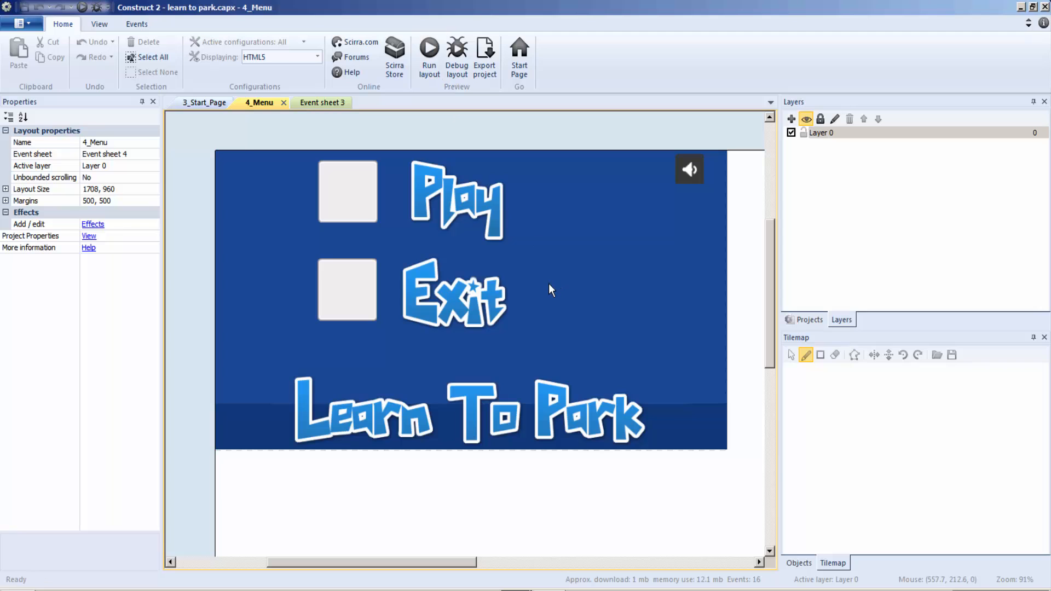
pyautogui.press('F5')
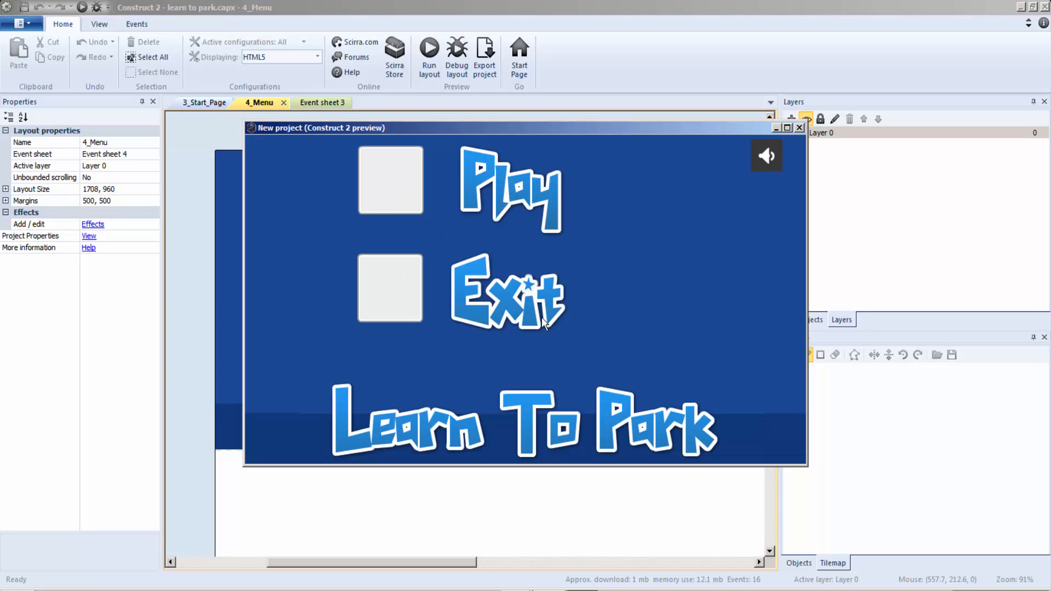
pyautogui.click(800, 128)
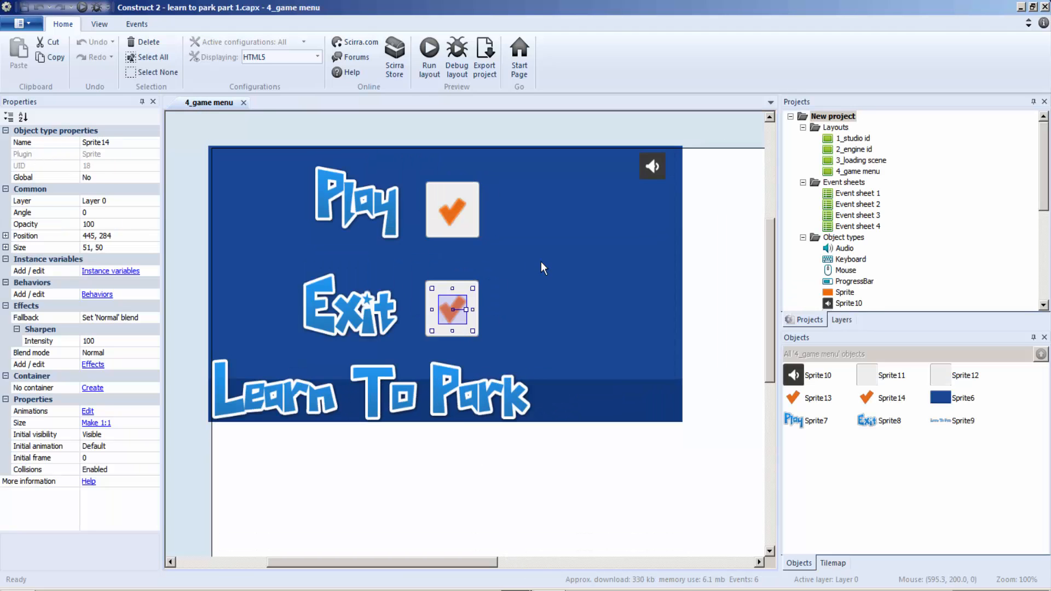
# In the learn to park part 1 project, add a Mouse "Cursor is over object" event for the Play sprite (Sprite7) to Event sheet 4
pyautogui.click(350, 224)
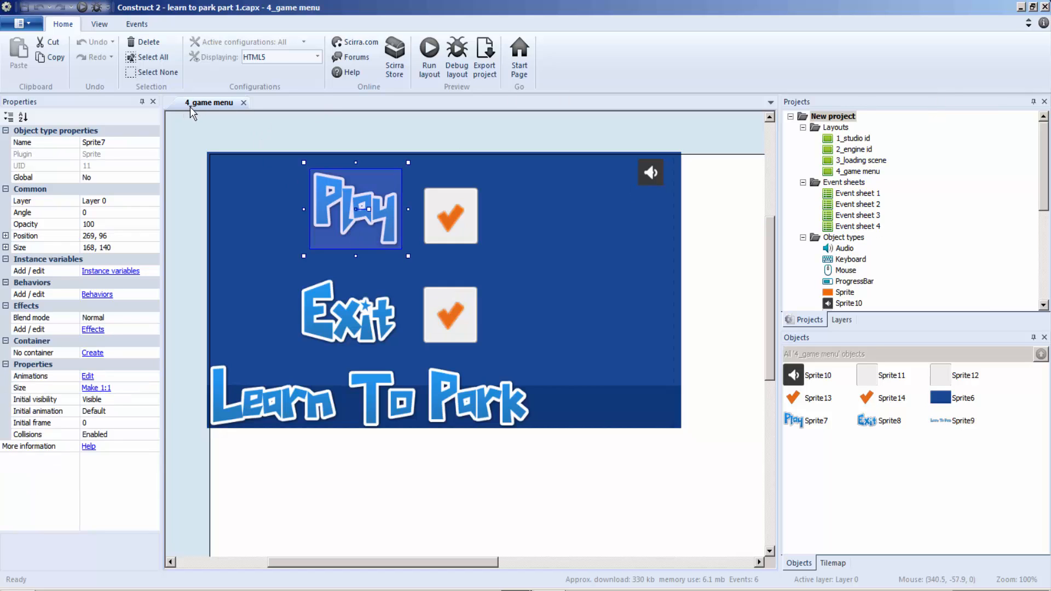
pyautogui.doubleClick(854, 226)
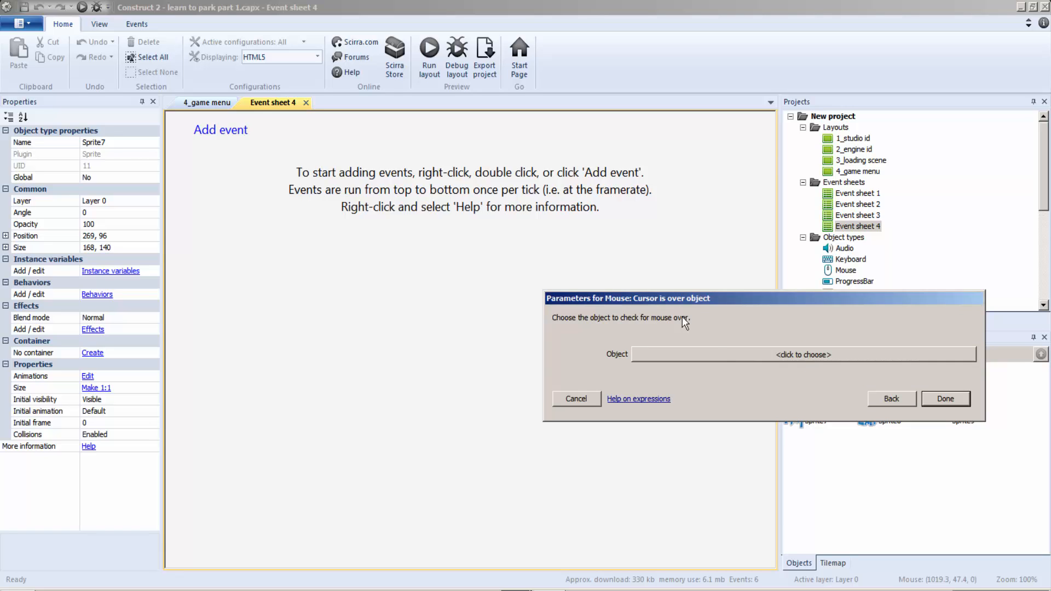
pyautogui.click(720, 356)
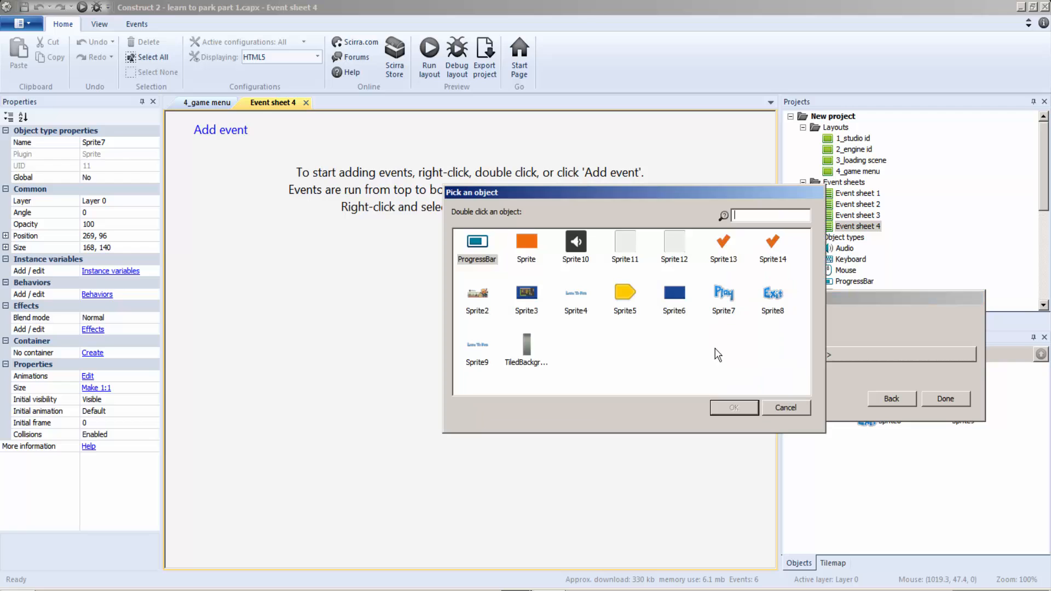
pyautogui.doubleClick(728, 295)
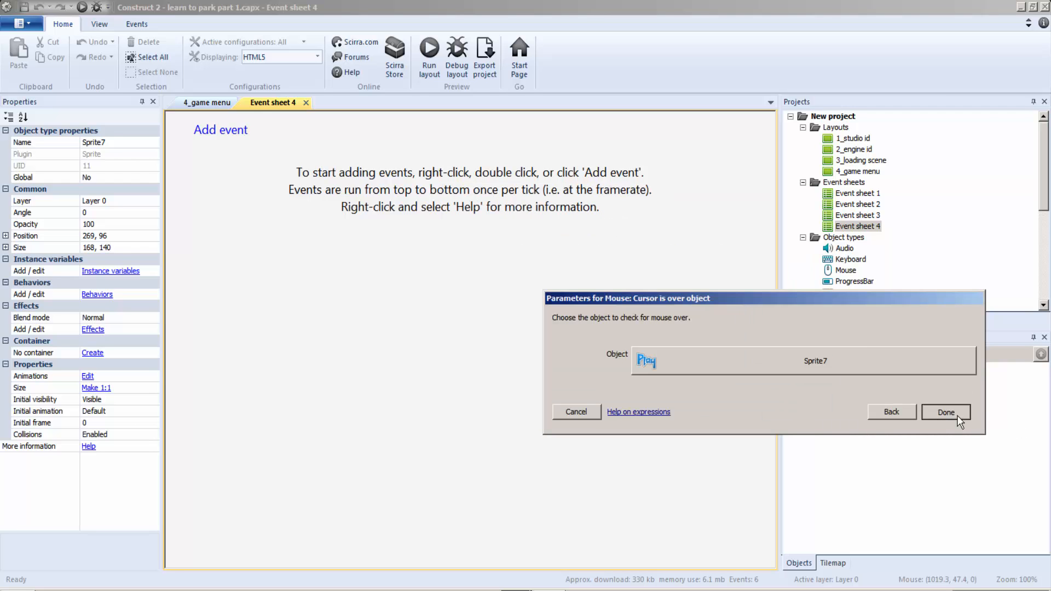
pyautogui.click(939, 411)
# Identify the check mark beside Play and add a Set visible action for it (Sprite13), set to Visible, to the Play hover event
pyautogui.click(208, 103)
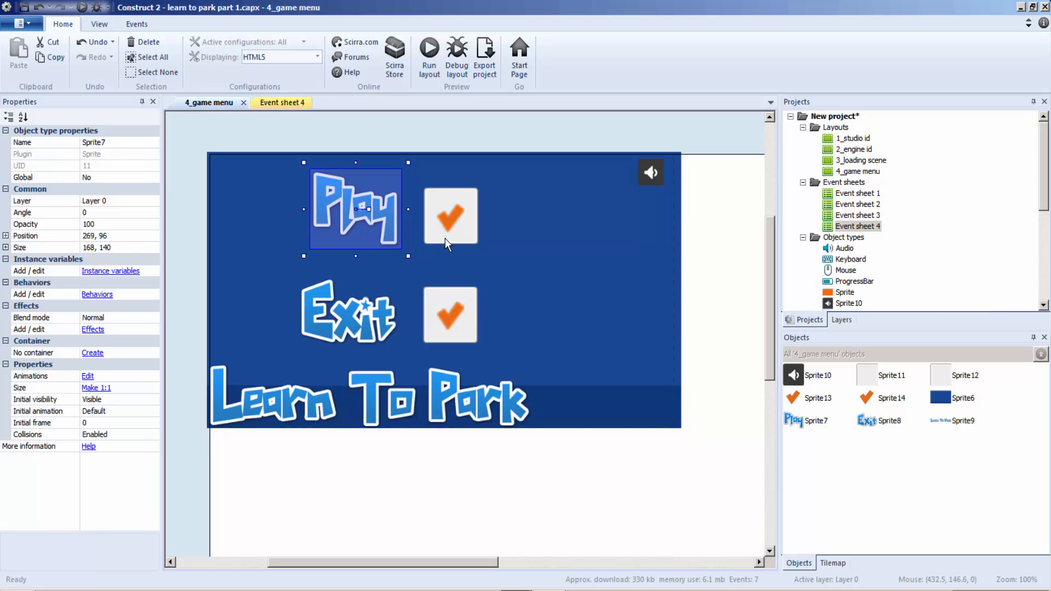
pyautogui.click(457, 307)
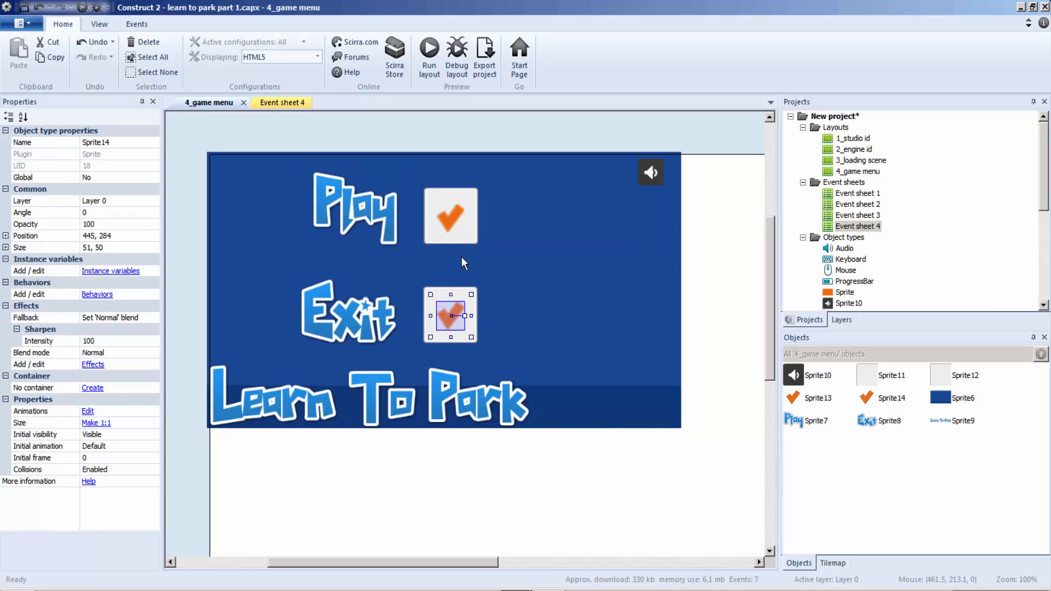
pyautogui.click(459, 222)
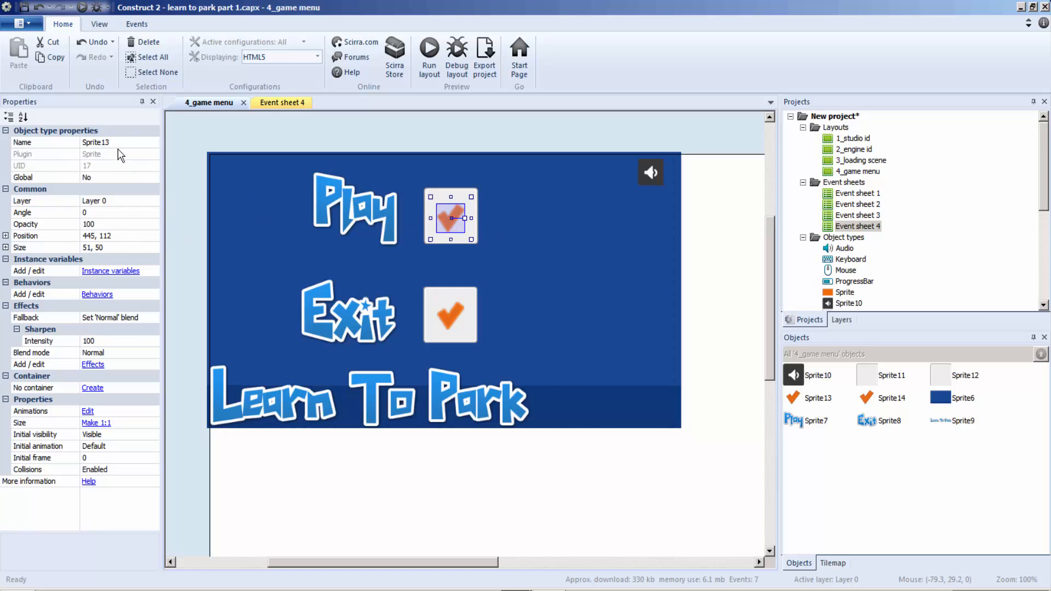
pyautogui.click(265, 104)
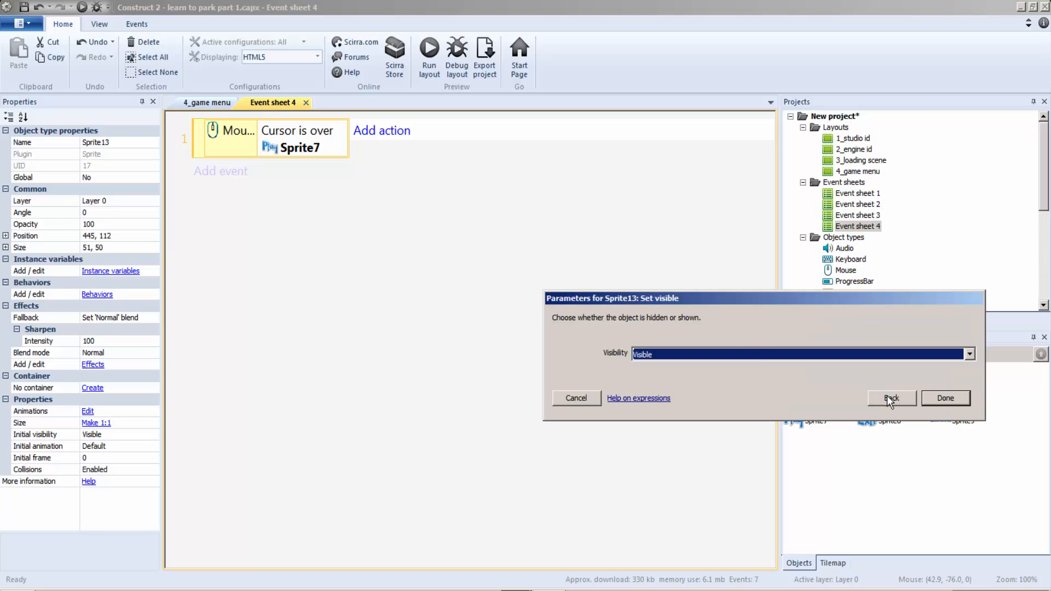
pyautogui.click(886, 395)
pyautogui.click(939, 395)
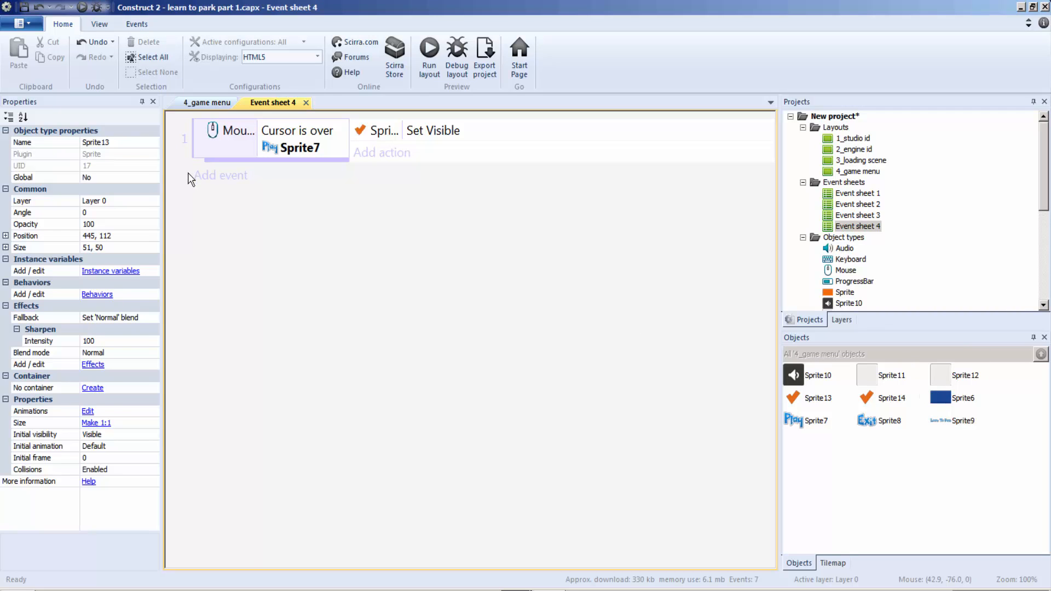
# Add a System "On start of layout" event below the Play hover event
pyautogui.rightClick(332, 239)
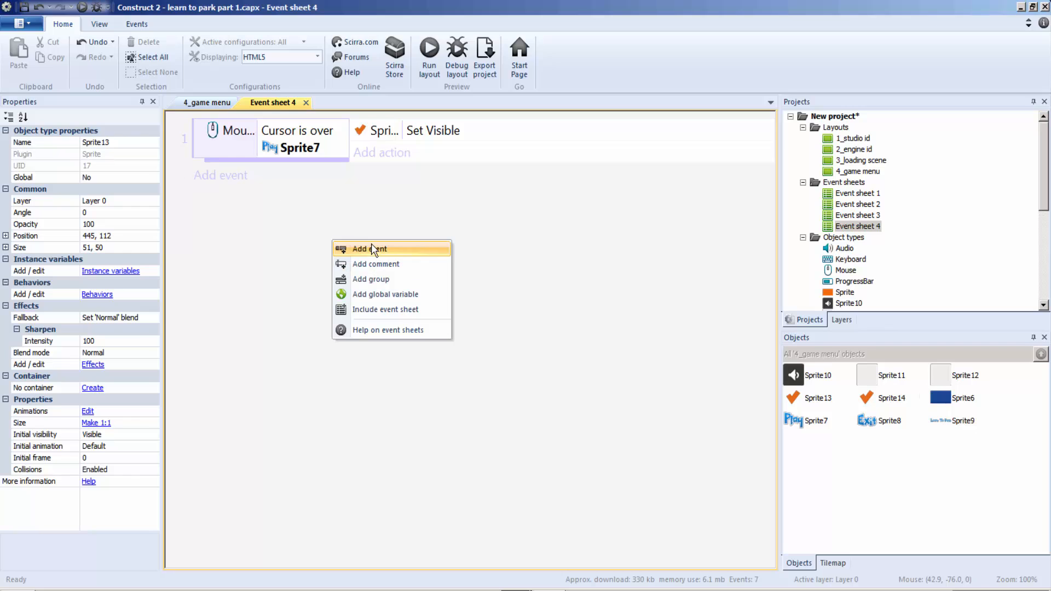
pyautogui.click(371, 247)
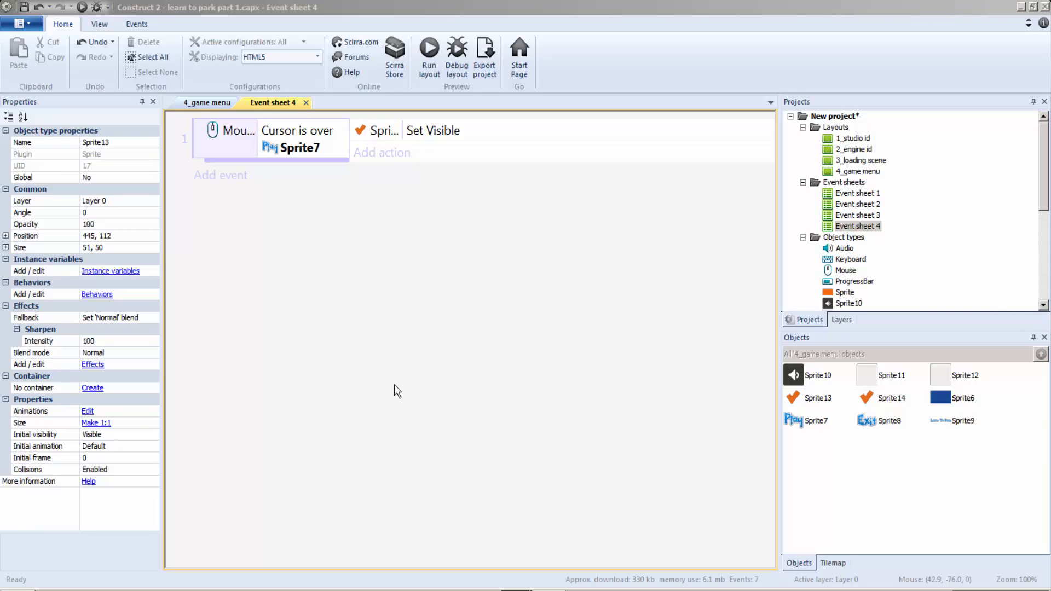
pyautogui.press('Return')
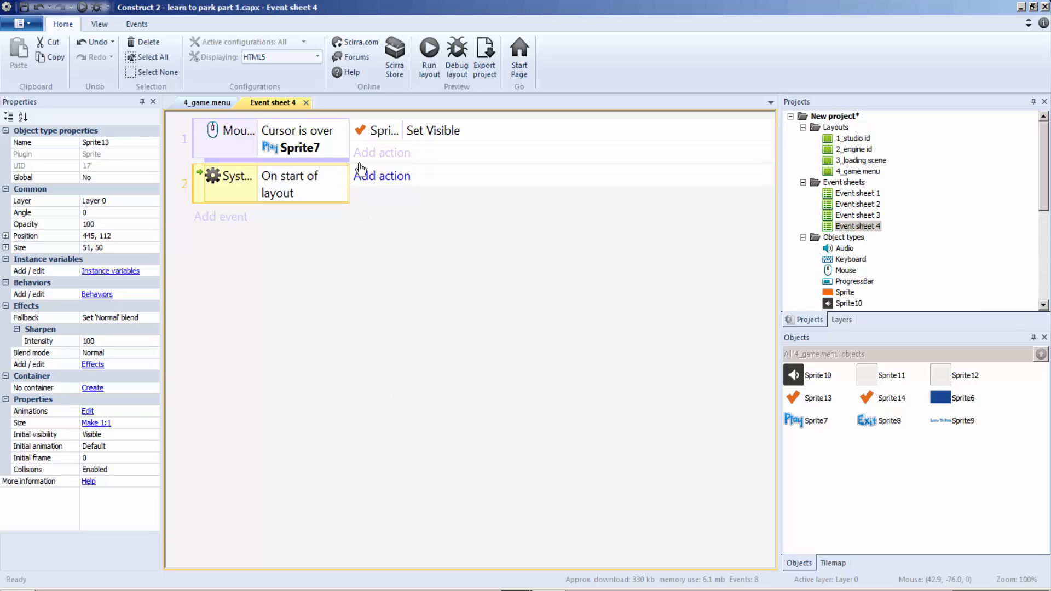
# Copy the Sprite13 Set Visible action into the "On start of layout" event and set its visibility to Invisible
pyautogui.click(430, 132)
pyautogui.hotkey('ctrl', 'c')
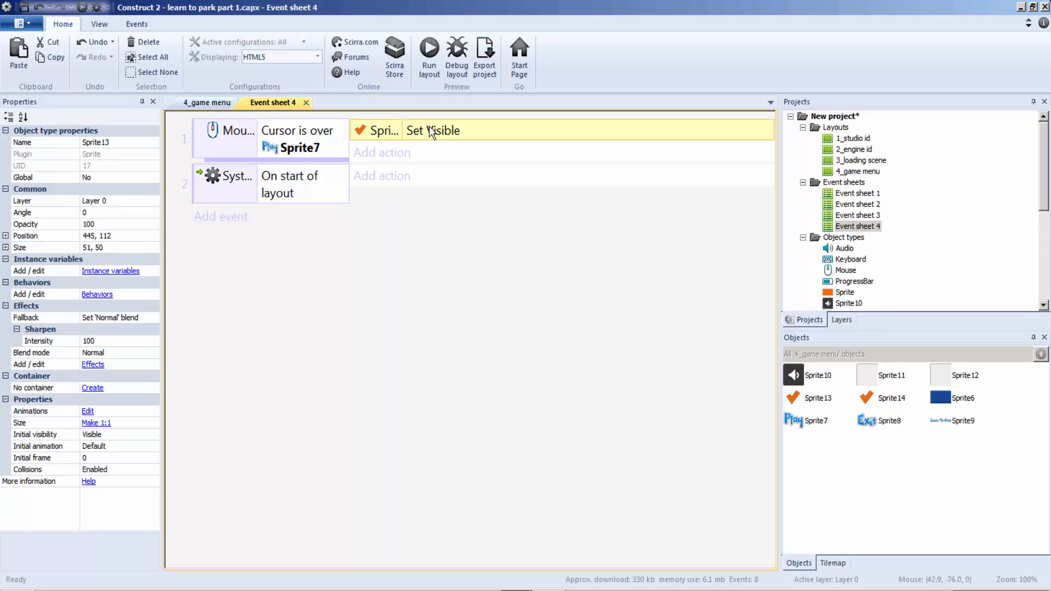
pyautogui.hotkey('ctrl', 'v')
pyautogui.moveTo(422, 214); pyautogui.dragTo(430, 205)
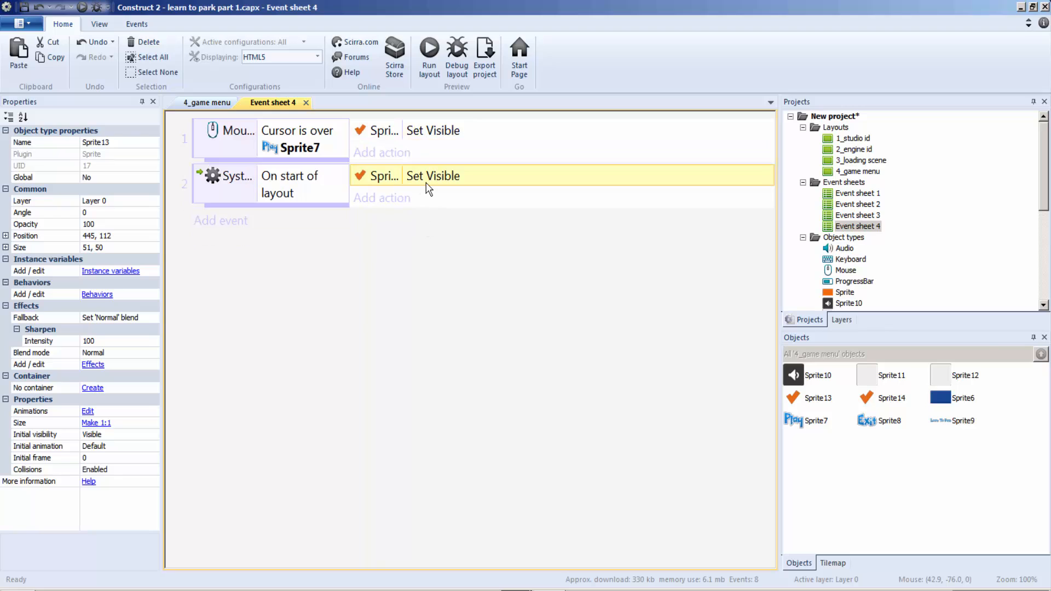
pyautogui.doubleClick(495, 181)
pyautogui.click(650, 356)
pyautogui.click(671, 379)
pyautogui.click(947, 398)
# Duplicate the Set Invisible action in the start of layout event and retarget the copy to Sprite14, keeping it Invisible
pyautogui.hotkey('ctrl', 'c')
pyautogui.hotkey('ctrl', 'v')
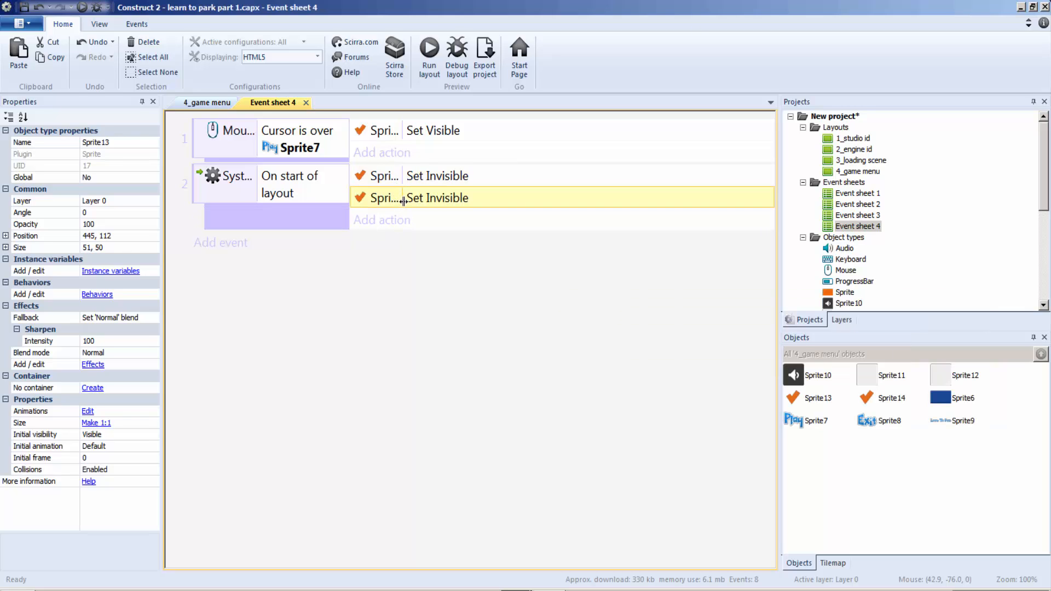
pyautogui.doubleClick(425, 199)
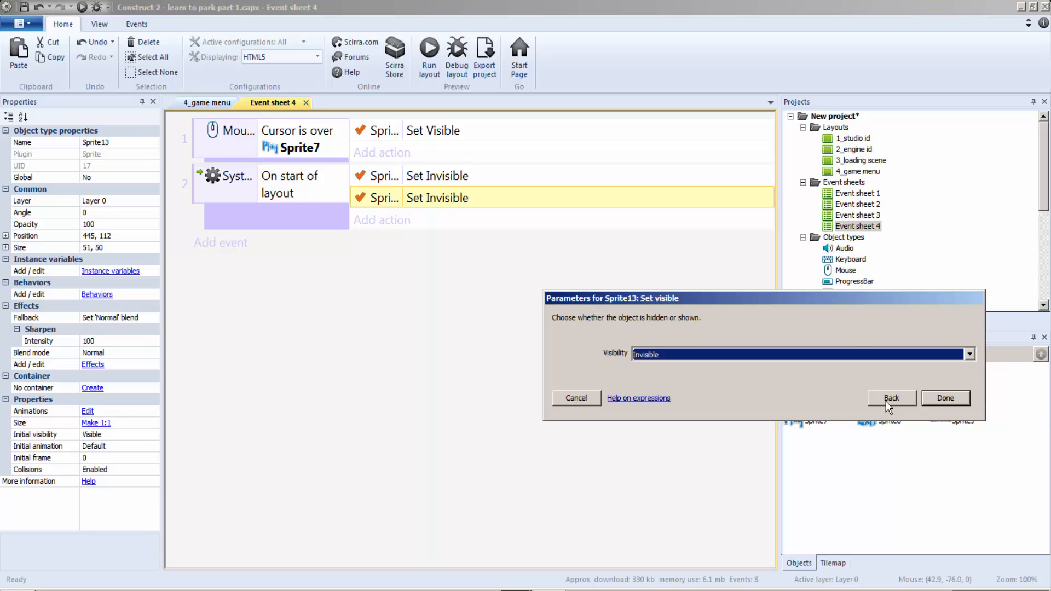
pyautogui.click(945, 399)
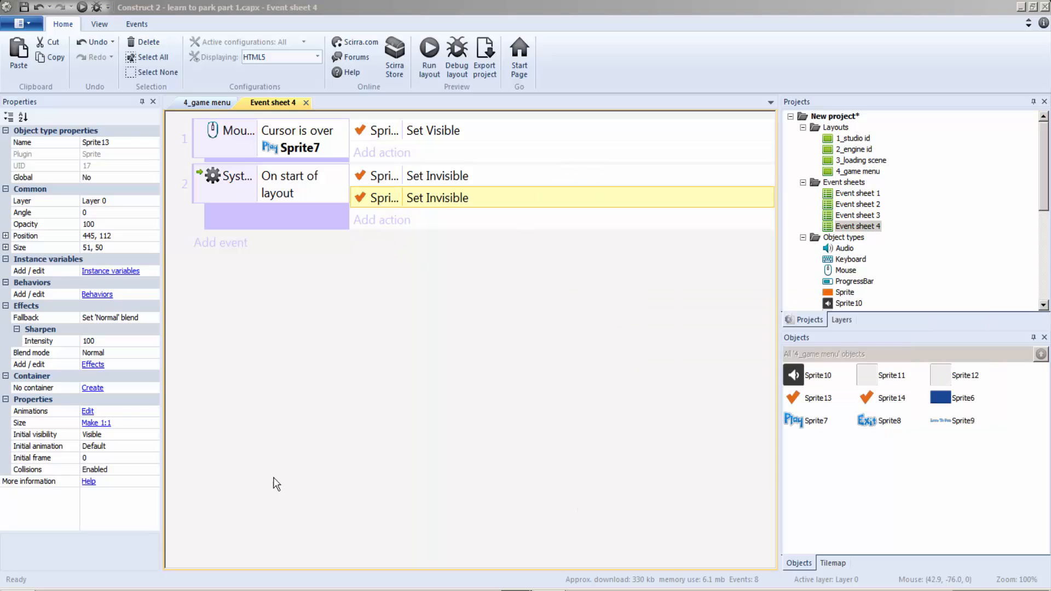
pyautogui.doubleClick(411, 198)
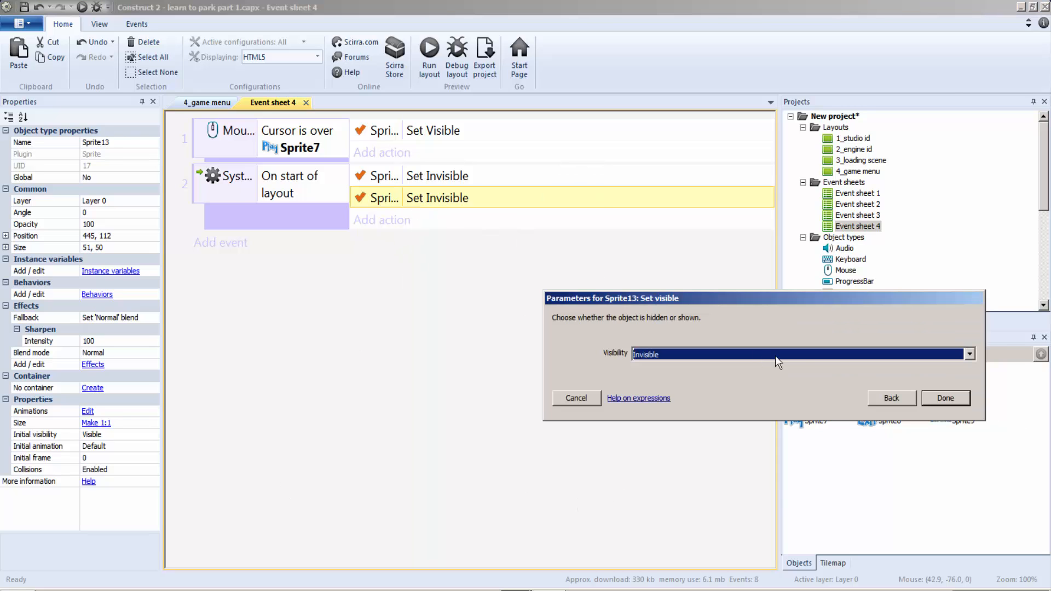
pyautogui.click(884, 400)
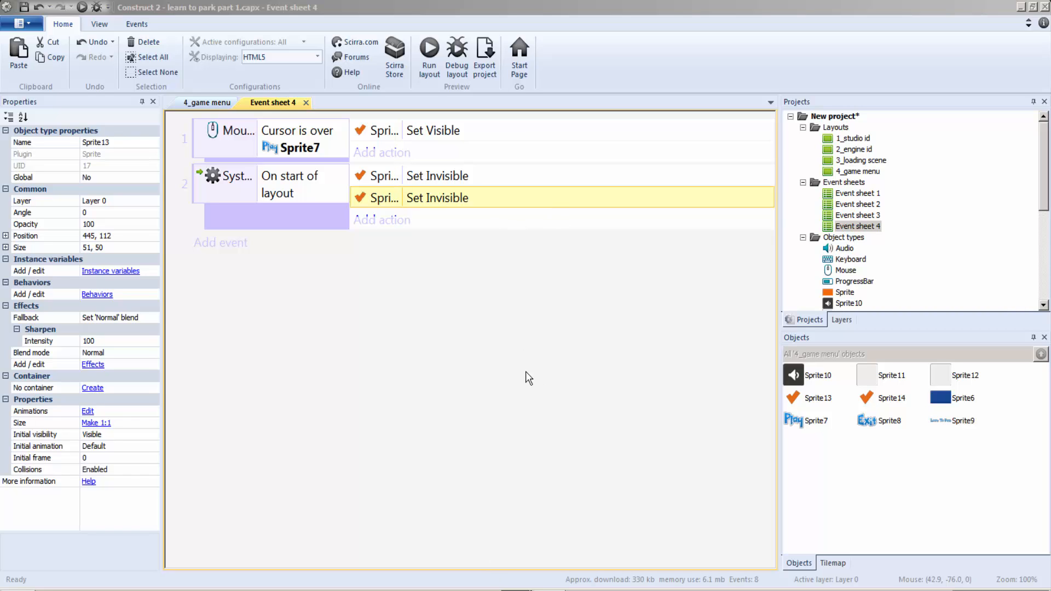
pyautogui.doubleClick(532, 192)
pyautogui.click(668, 355)
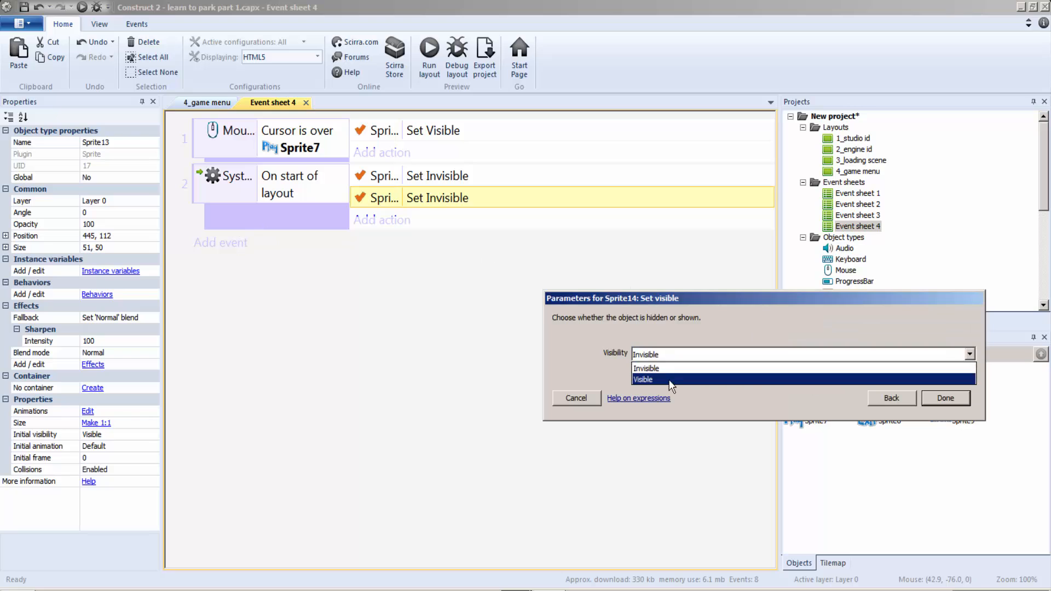
pyautogui.click(669, 365)
pyautogui.click(937, 399)
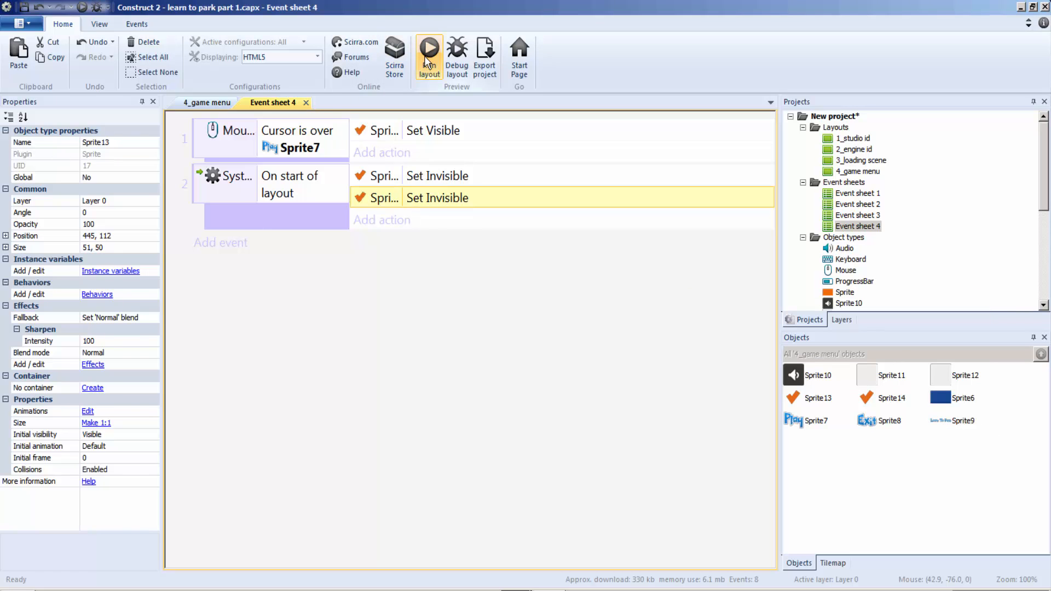
# Duplicate the Play hover event and make the copy's condition check for the cursor over the Exit sprite (Sprite8)
pyautogui.click(290, 162)
pyautogui.hotkey('ctrl', 'c')
pyautogui.hotkey('ctrl', 'v')
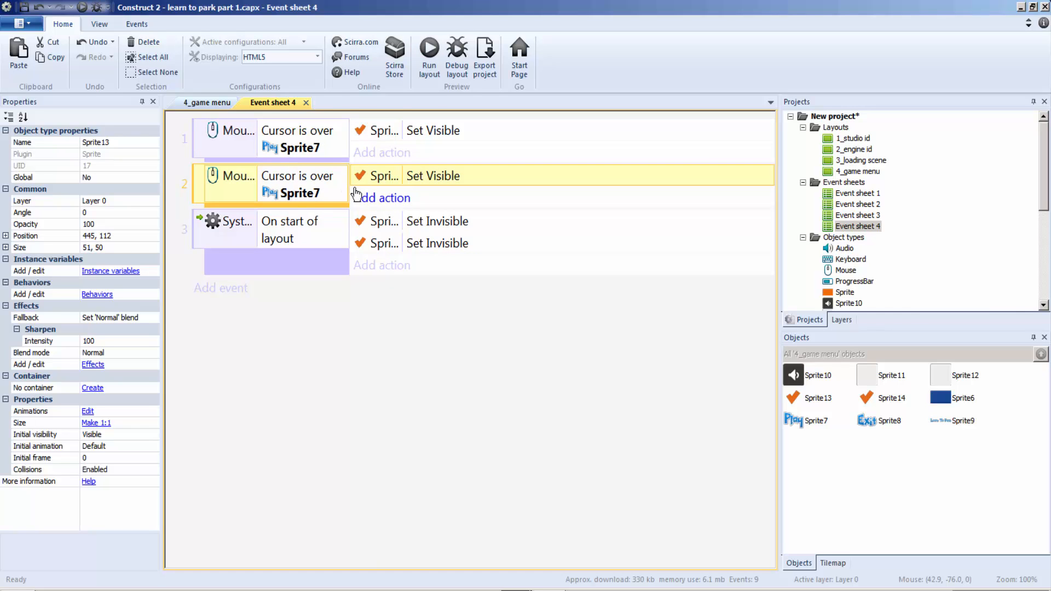
pyautogui.doubleClick(276, 196)
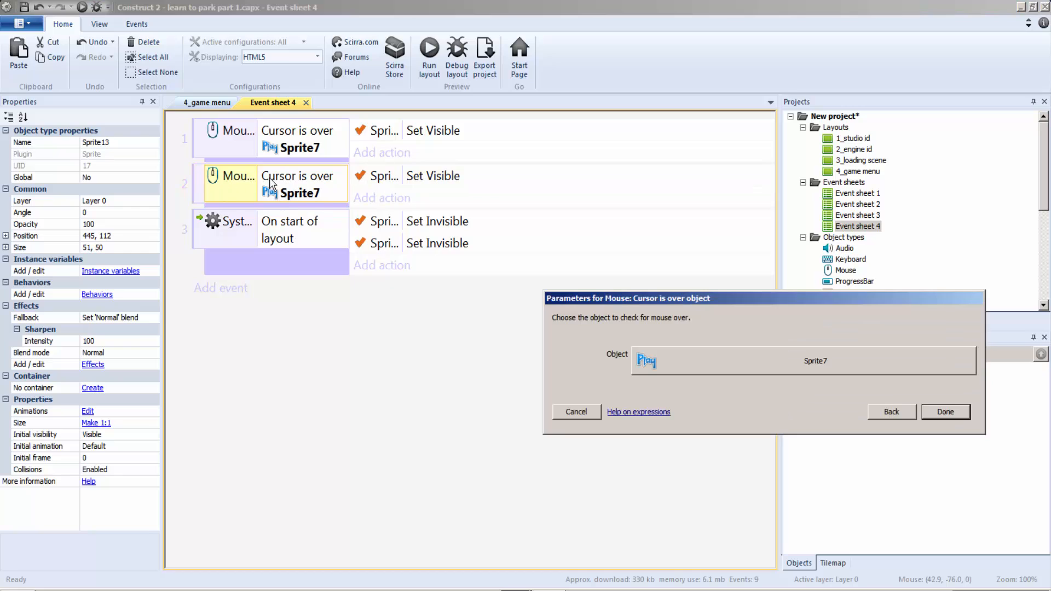
pyautogui.click(890, 410)
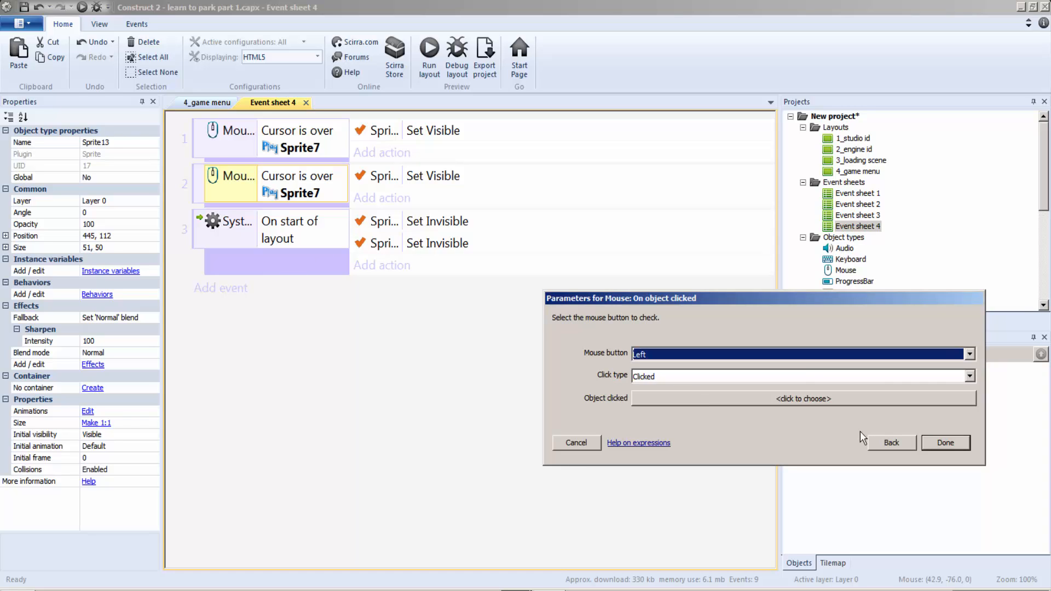
pyautogui.click(893, 446)
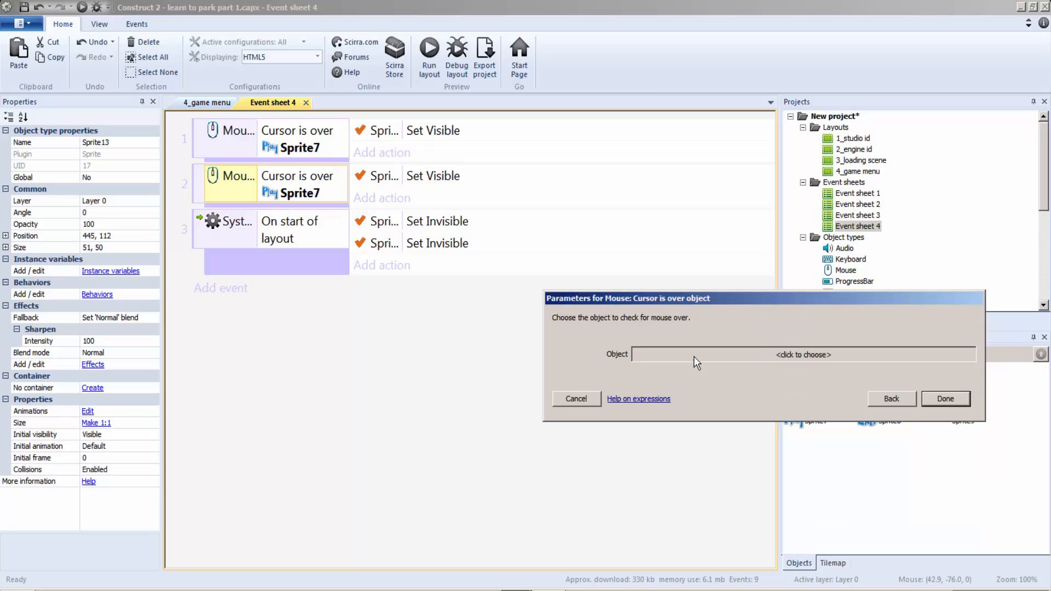
pyautogui.click(695, 357)
pyautogui.doubleClick(763, 293)
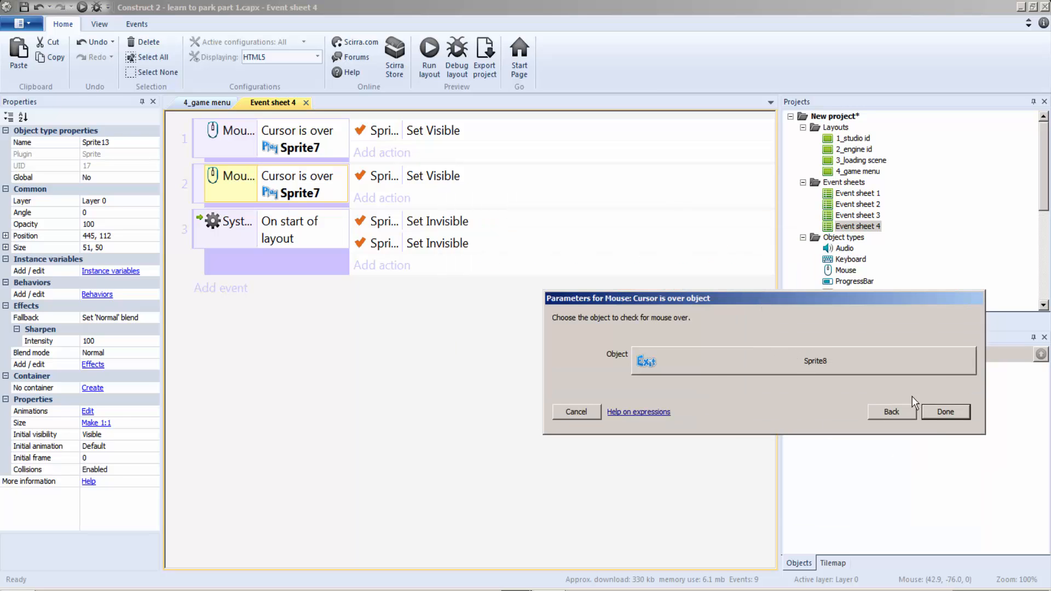
pyautogui.click(936, 402)
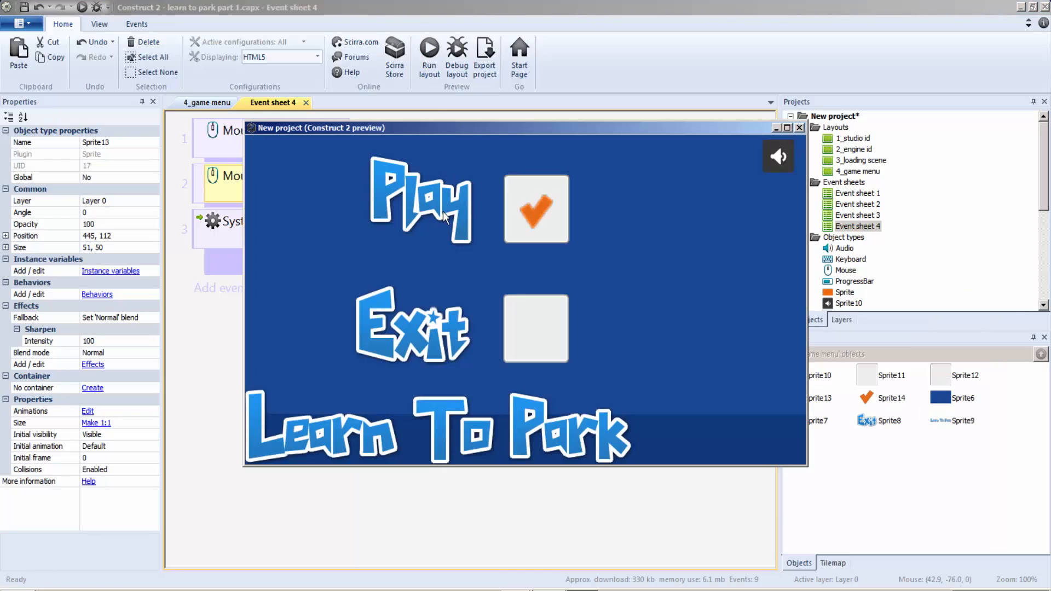
# Close the preview and retarget the Set Visible action in the Exit hover event to Sprite14
pyautogui.click(800, 128)
pyautogui.doubleClick(433, 178)
pyautogui.click(945, 398)
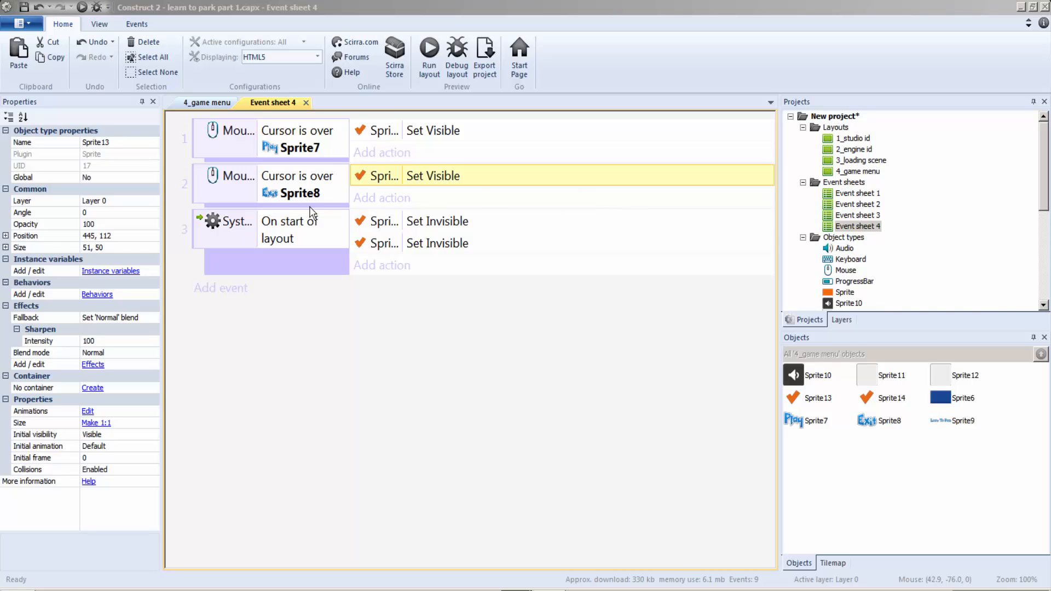
# Add a Mouse "Cursor is over object" event that checks the background sprite, Sprite6
pyautogui.click(945, 398)
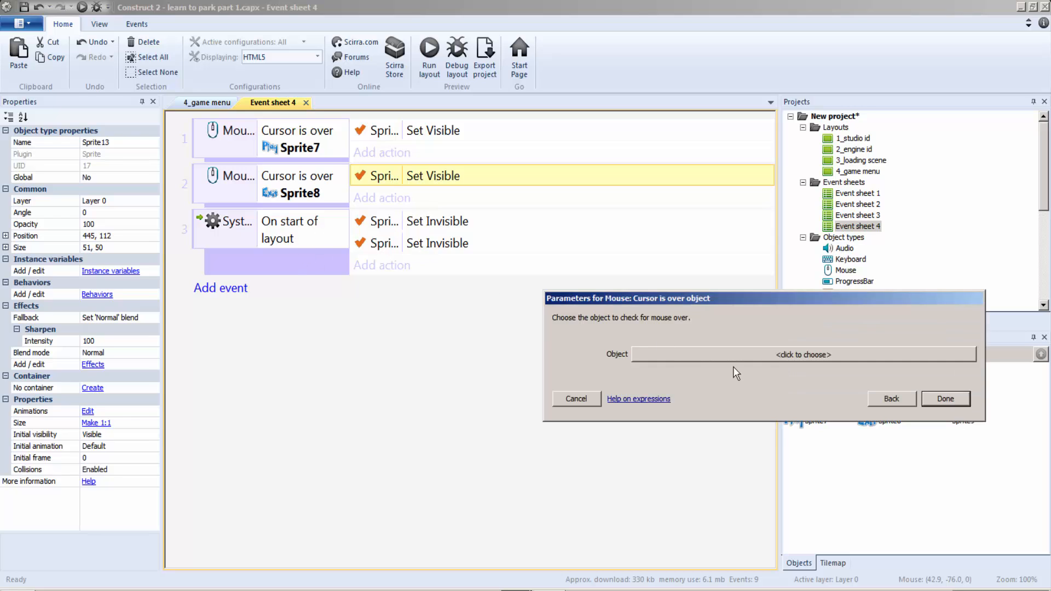
pyautogui.click(734, 355)
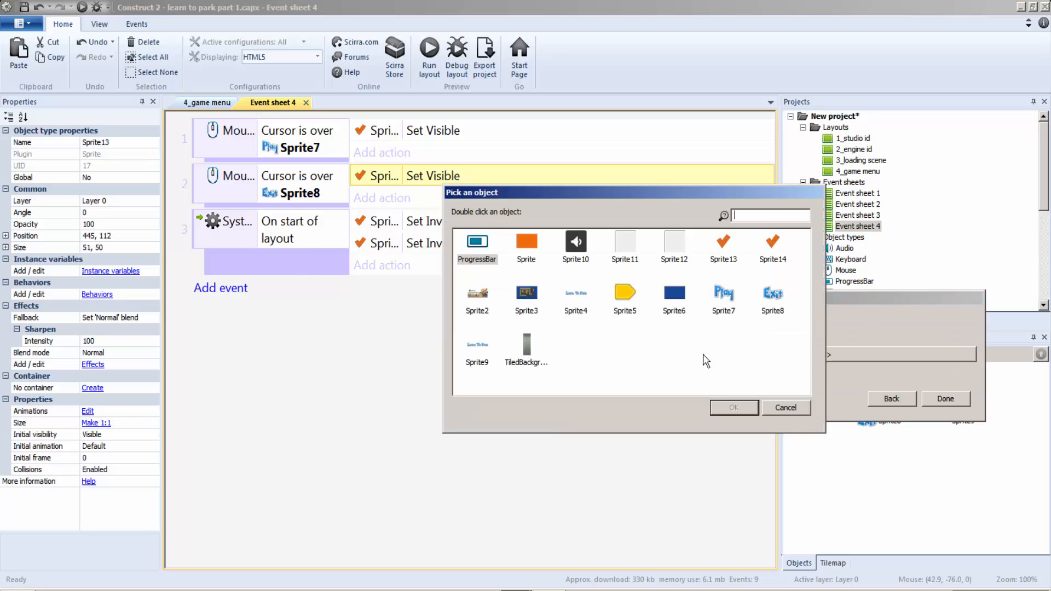
pyautogui.click(674, 299)
pyautogui.doubleClick(671, 297)
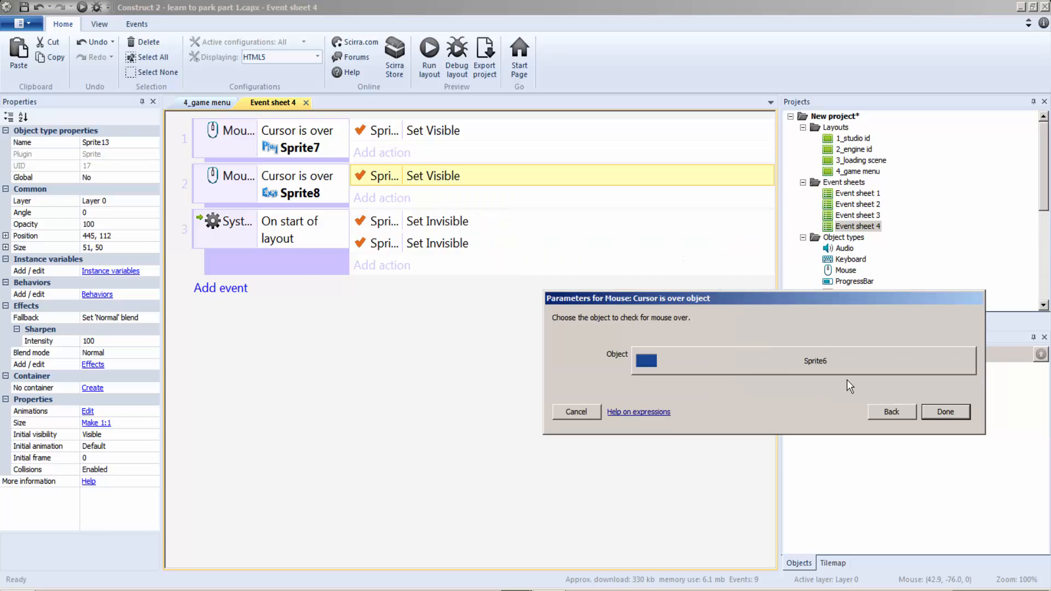
pyautogui.click(940, 415)
# Copy both Set Invisible actions from the start of layout event into the Sprite6 hover event and test the layout in a preview
pyautogui.click(446, 242)
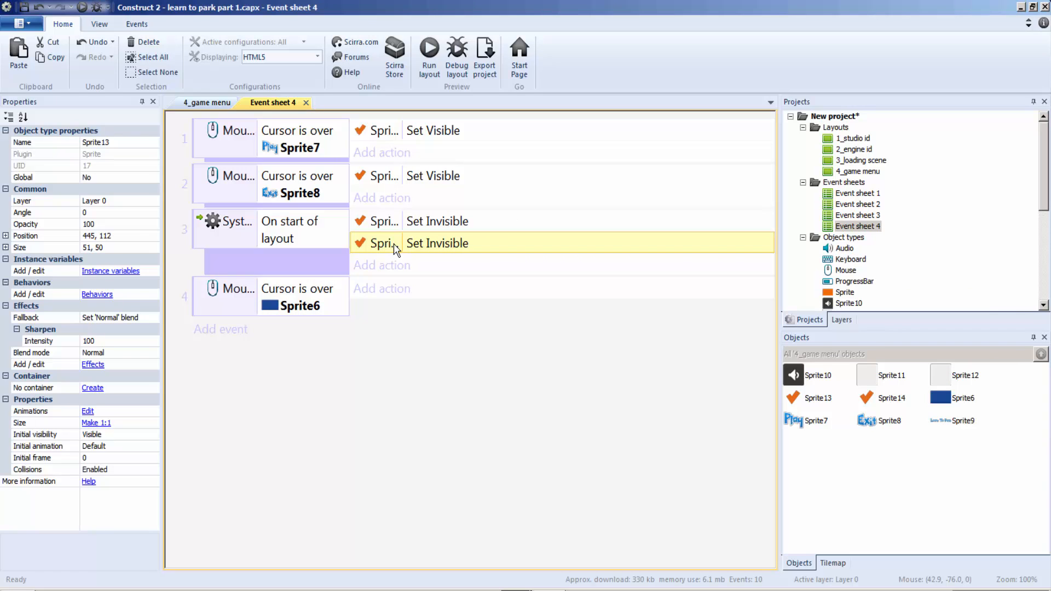
pyautogui.keyDown('ctrl'); pyautogui.moveTo(393, 244); pyautogui.dragTo(396, 312); pyautogui.keyUp('ctrl')
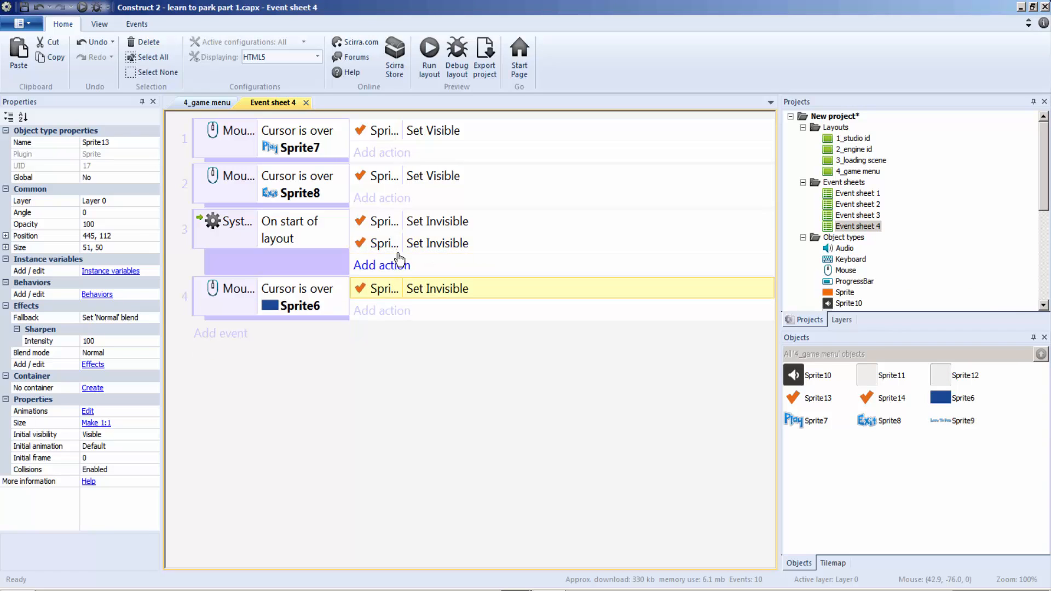
pyautogui.keyDown('ctrl'); pyautogui.moveTo(424, 220); pyautogui.dragTo(427, 328); pyautogui.keyUp('ctrl')
pyautogui.click(430, 57)
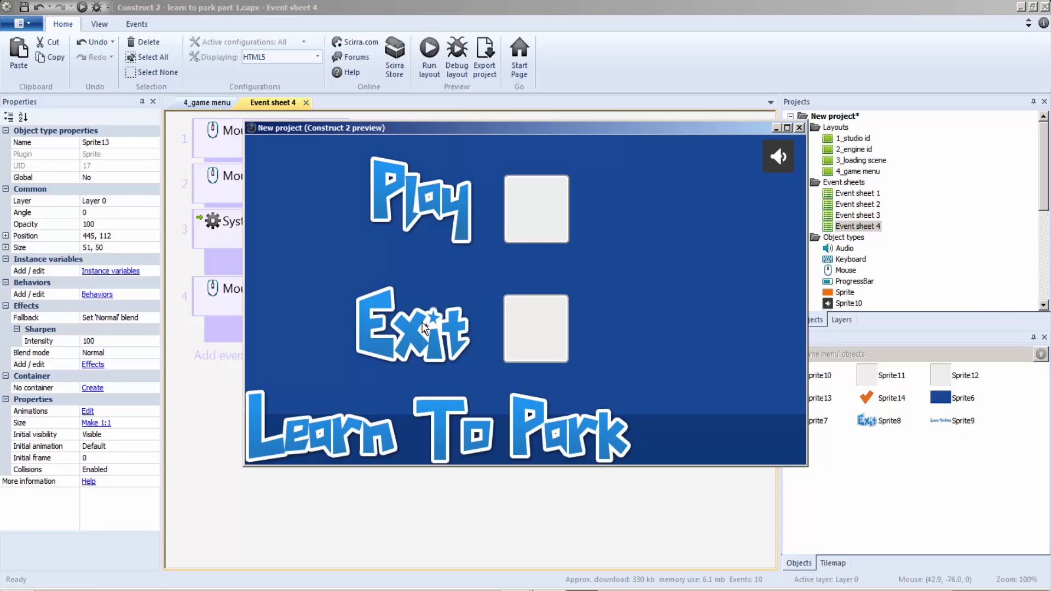
pyautogui.click(799, 128)
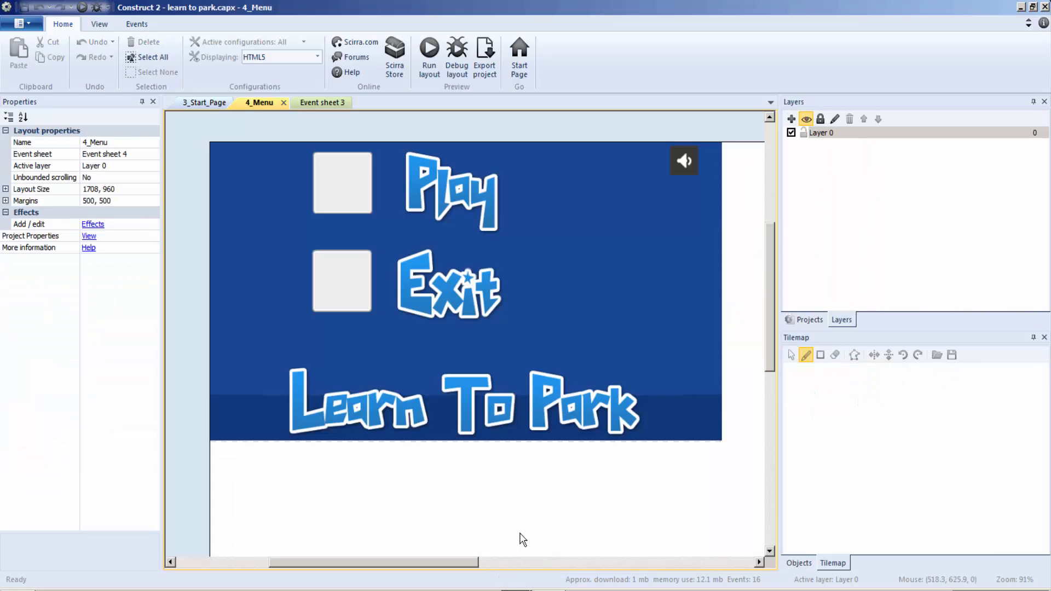
# In the reference project learn to park.capx, close Event sheet 3 and 3_Start_Page and open Event sheet 4
pyautogui.click(324, 106)
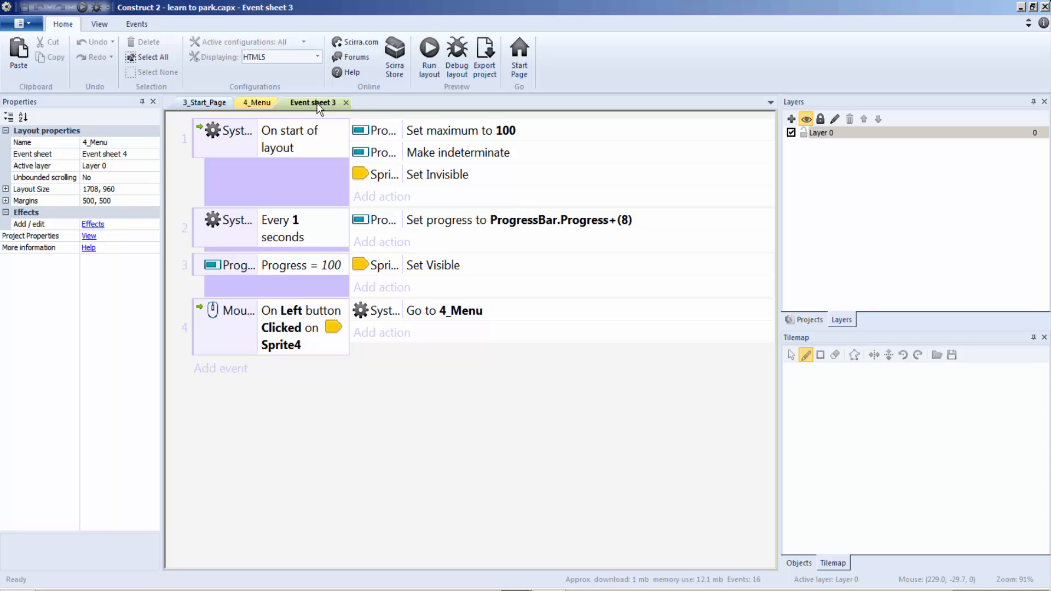
pyautogui.click(224, 106)
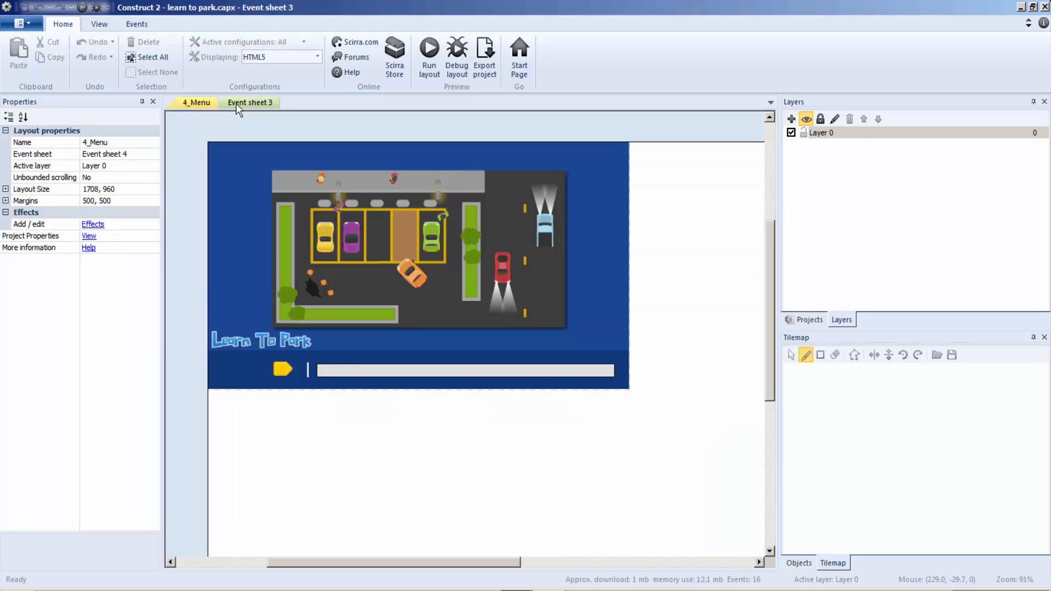
pyautogui.click(239, 103)
pyautogui.click(281, 103)
pyautogui.click(808, 320)
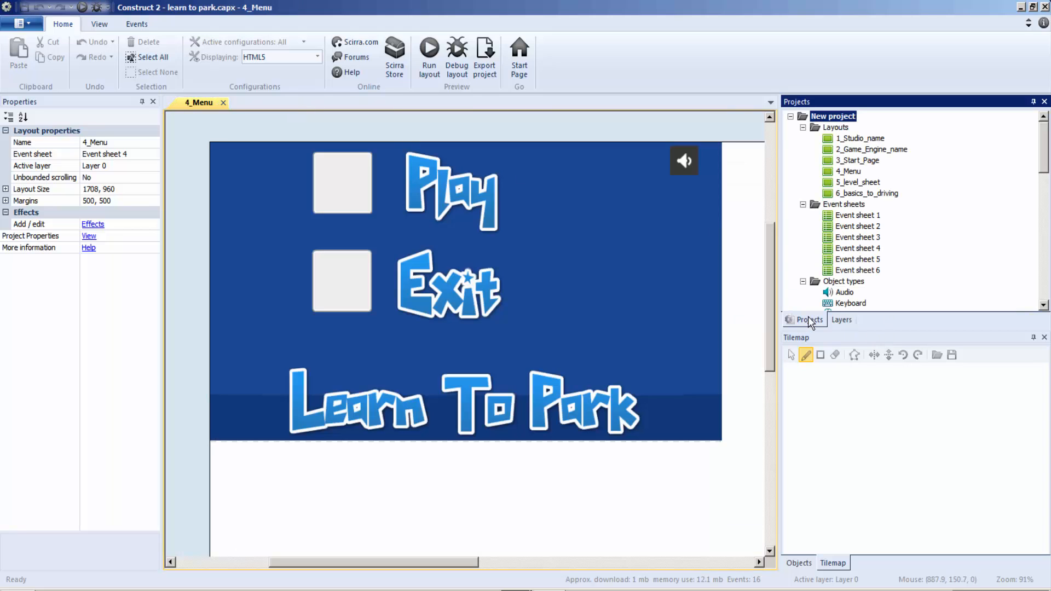
pyautogui.doubleClick(858, 248)
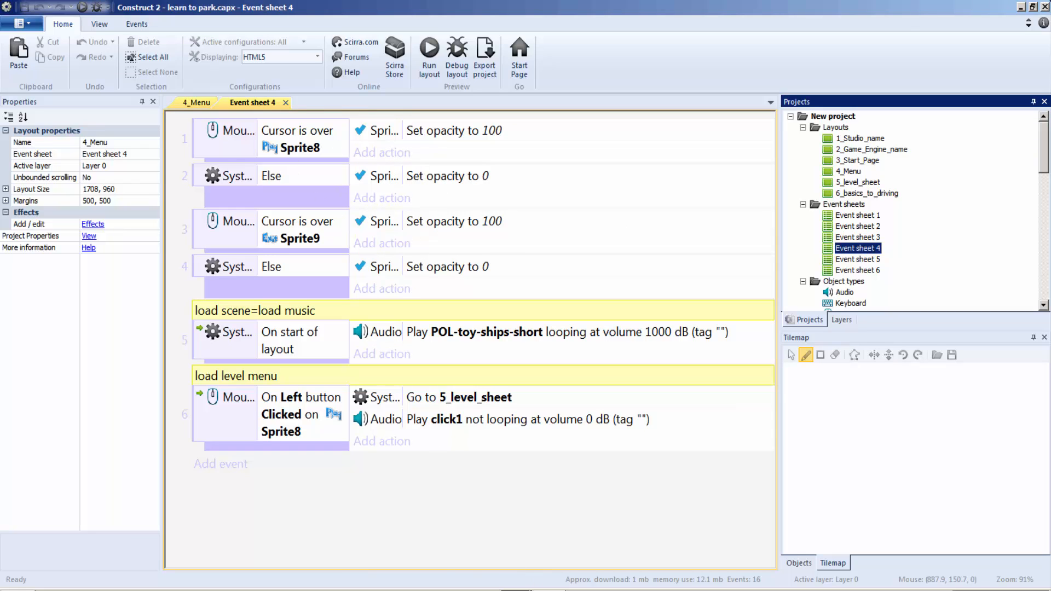
# Examine how the reference menu pairs its cursor-over events with Else events, and return to the learn to park part 1.capx project
pyautogui.click(488, 517)
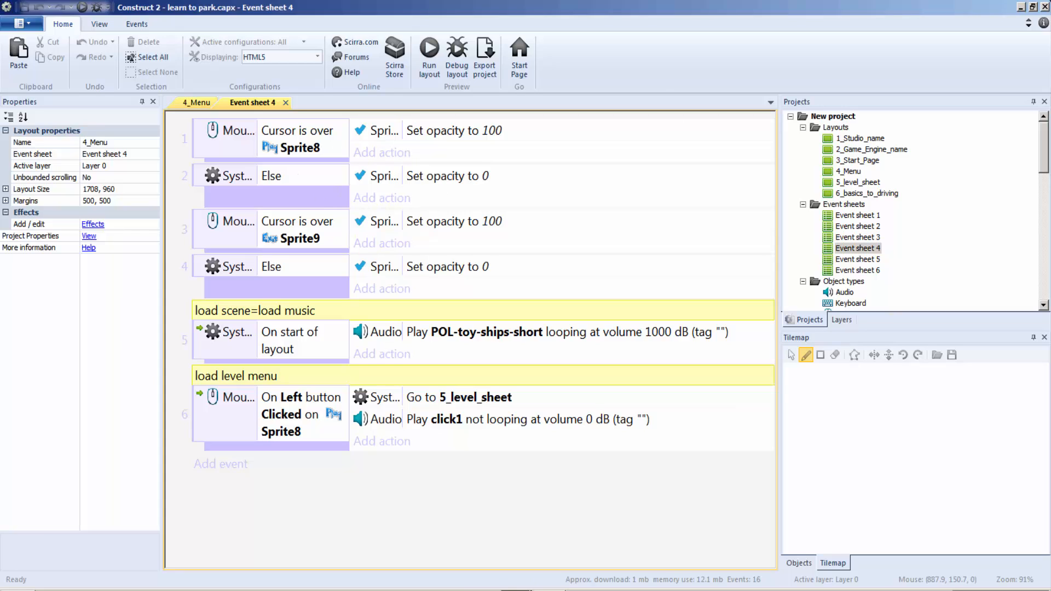
pyautogui.click(540, 590)
pyautogui.click(513, 590)
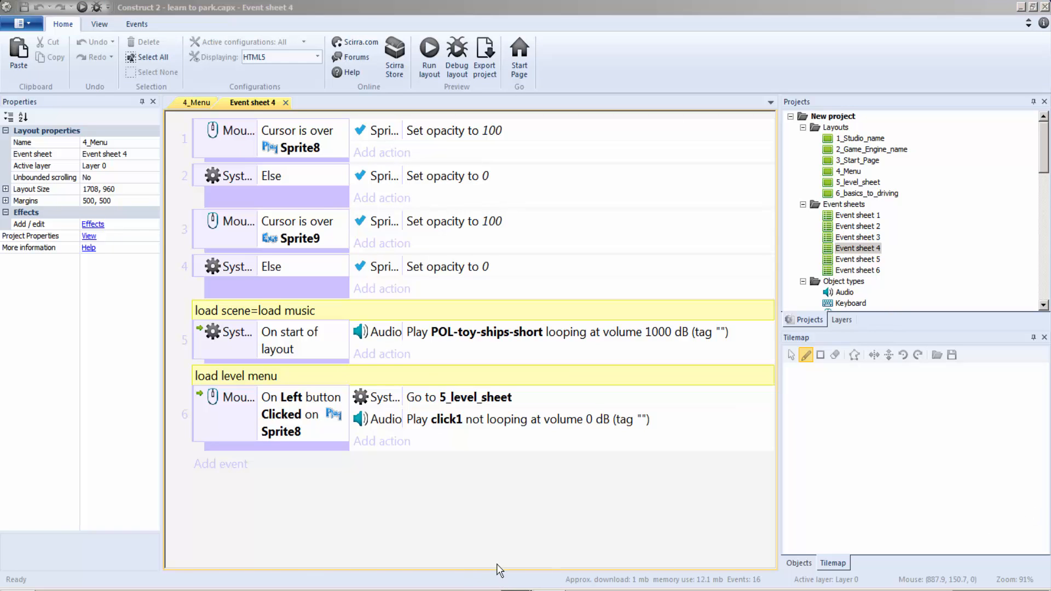
pyautogui.click(532, 565)
pyautogui.click(516, 590)
pyautogui.click(513, 559)
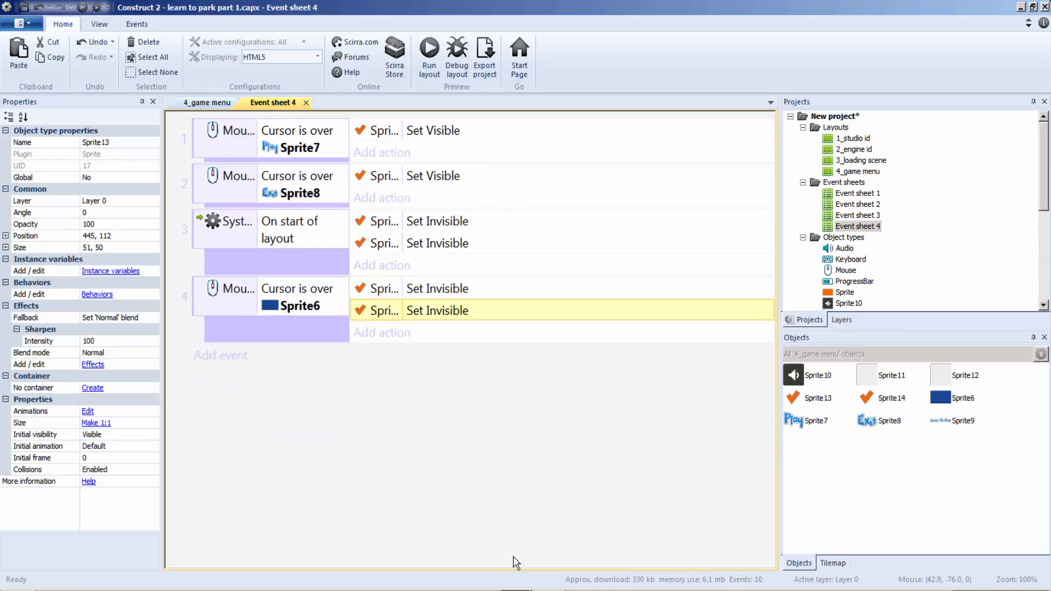
# Delete the "On start of layout" event and the Sprite6 hover event from Event sheet 4
pyautogui.click(285, 325)
pyautogui.click(284, 267)
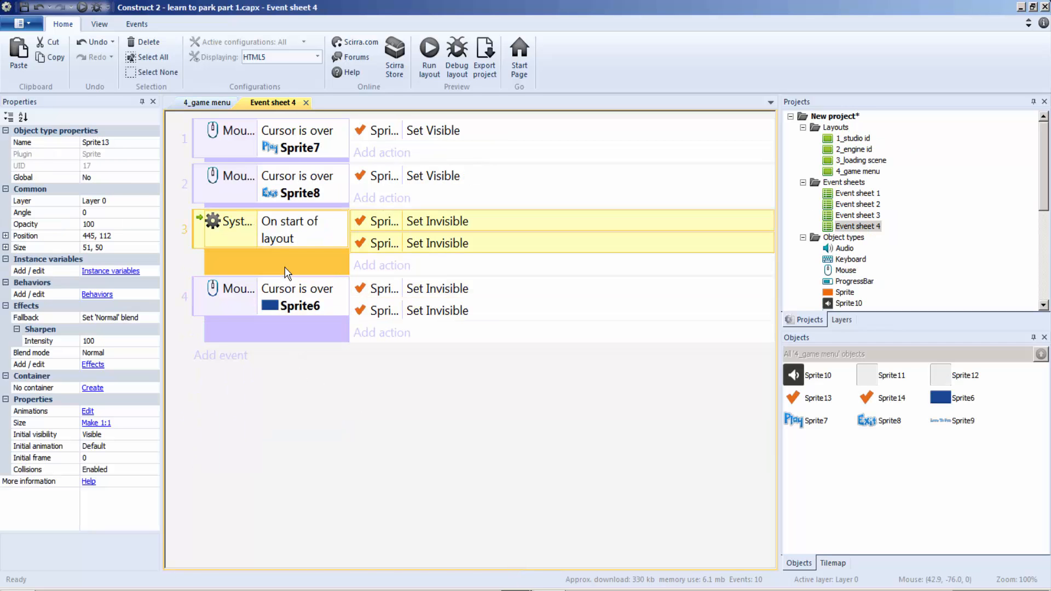
pyautogui.press('Delete')
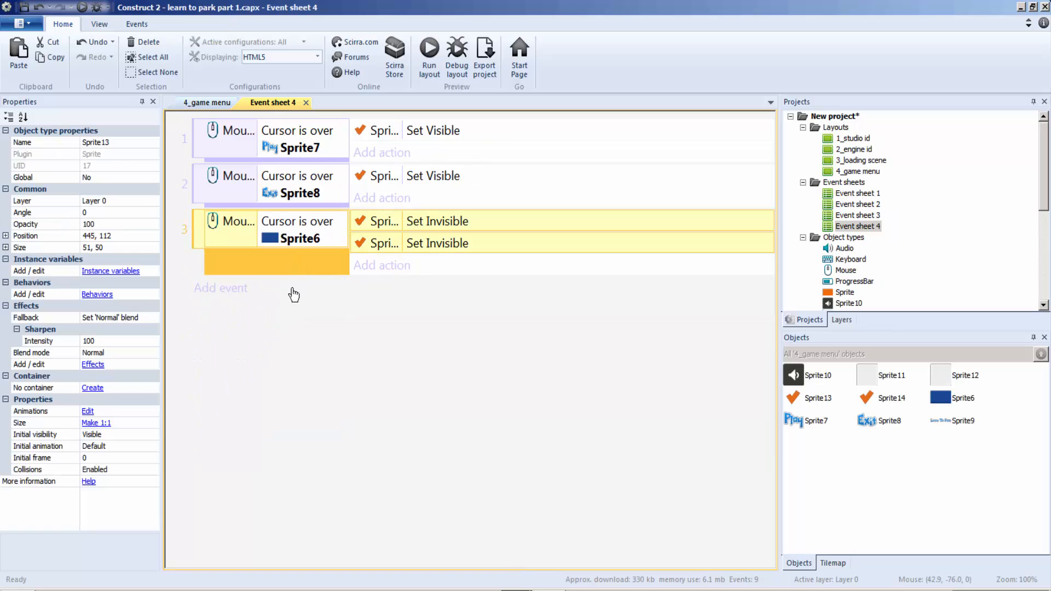
pyautogui.click(509, 590)
pyautogui.click(504, 571)
pyautogui.press('Delete')
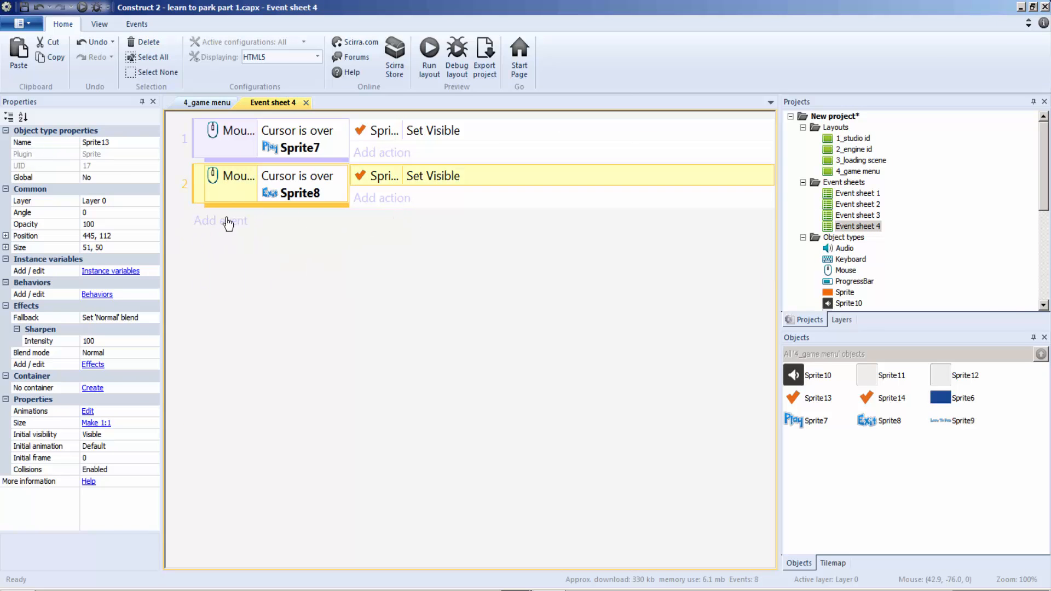
# Add an Else event below the Exit hover event with a Sprite13 Set Visible action set to Invisible
pyautogui.rightClick(309, 207)
pyautogui.moveTo(350, 215)
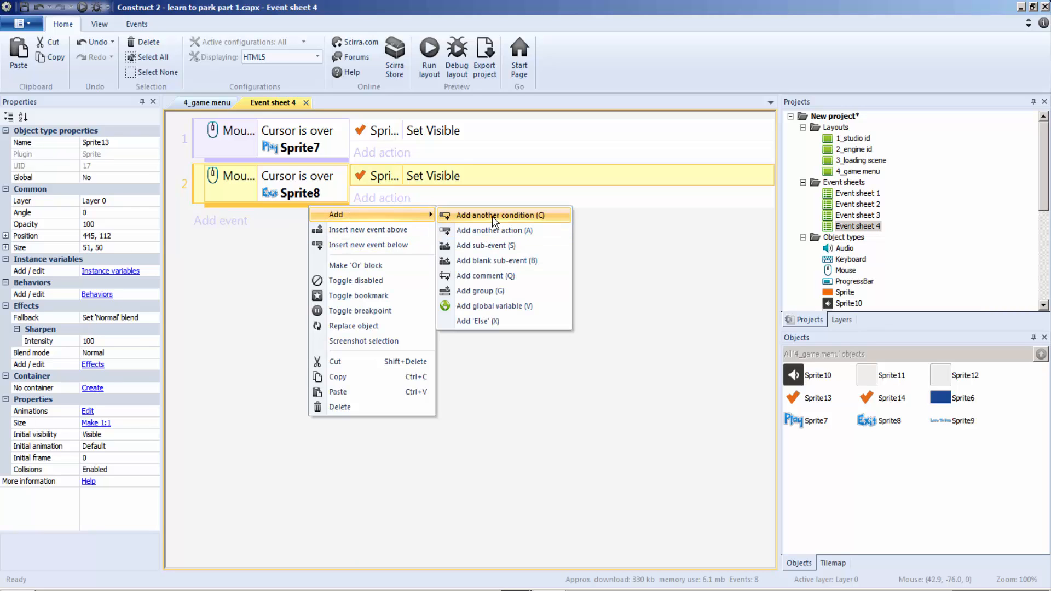
pyautogui.click(481, 321)
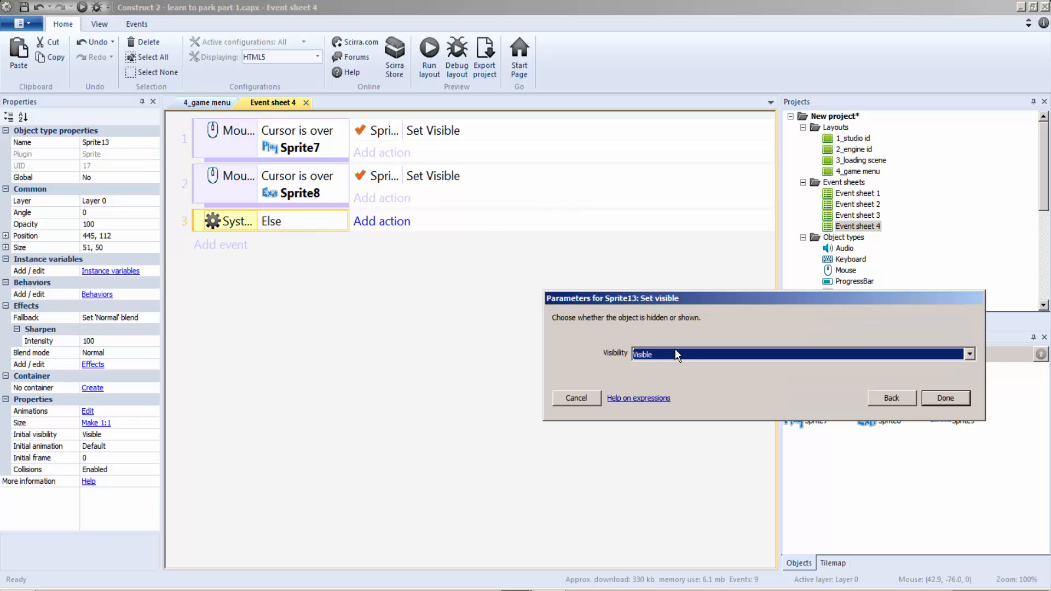
pyautogui.click(677, 355)
pyautogui.click(700, 368)
pyautogui.click(950, 402)
# Try to duplicate the Else event and move the copied condition up between the Play and Exit hover events
pyautogui.click(257, 249)
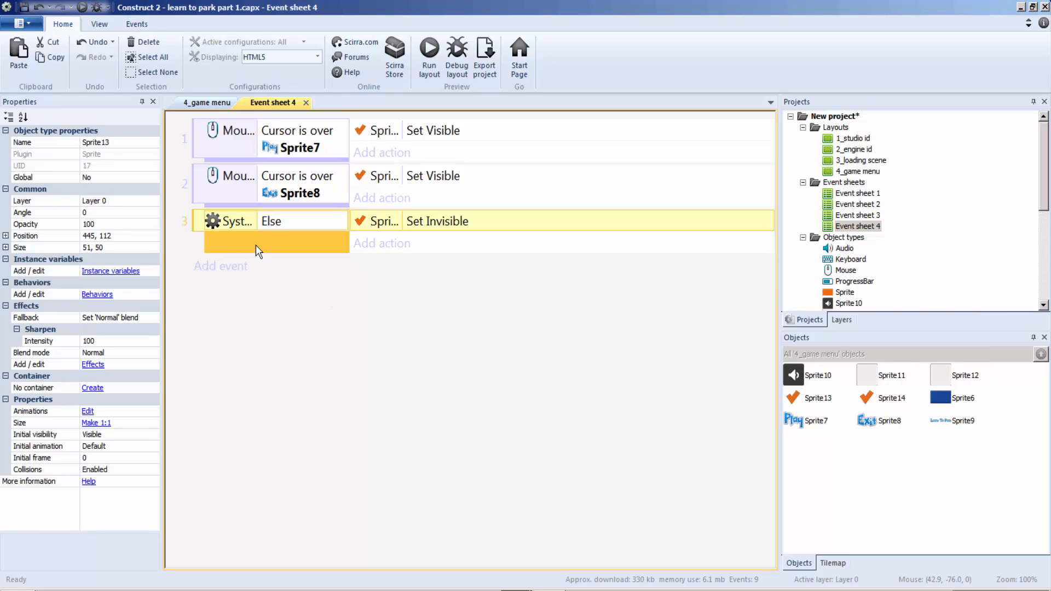
pyautogui.hotkey('ctrl', 'c')
pyautogui.hotkey('ctrl', 'v')
pyautogui.moveTo(291, 283); pyautogui.dragTo(296, 172)
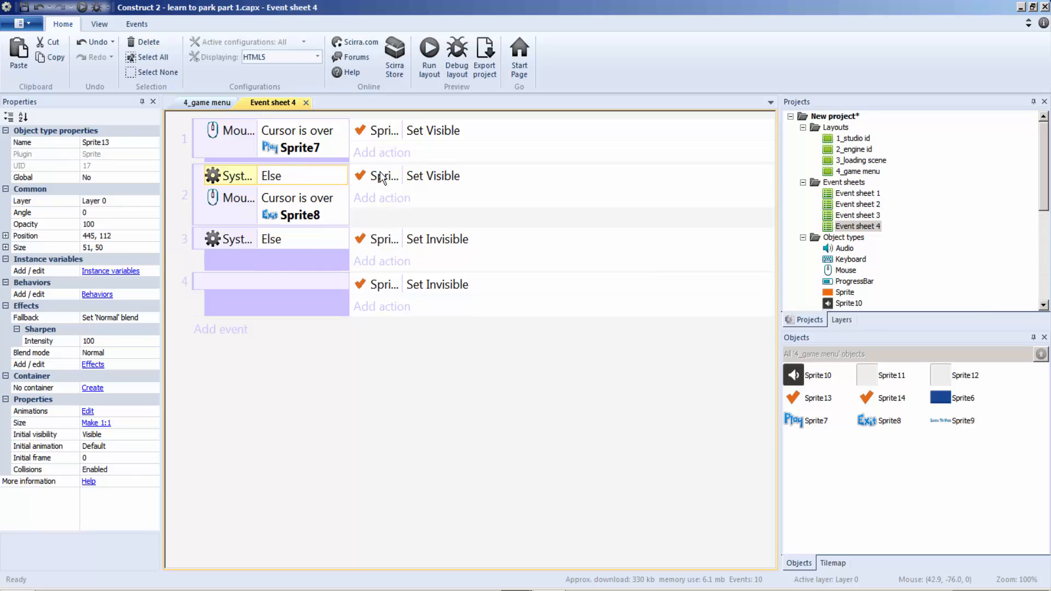
pyautogui.doubleClick(445, 176)
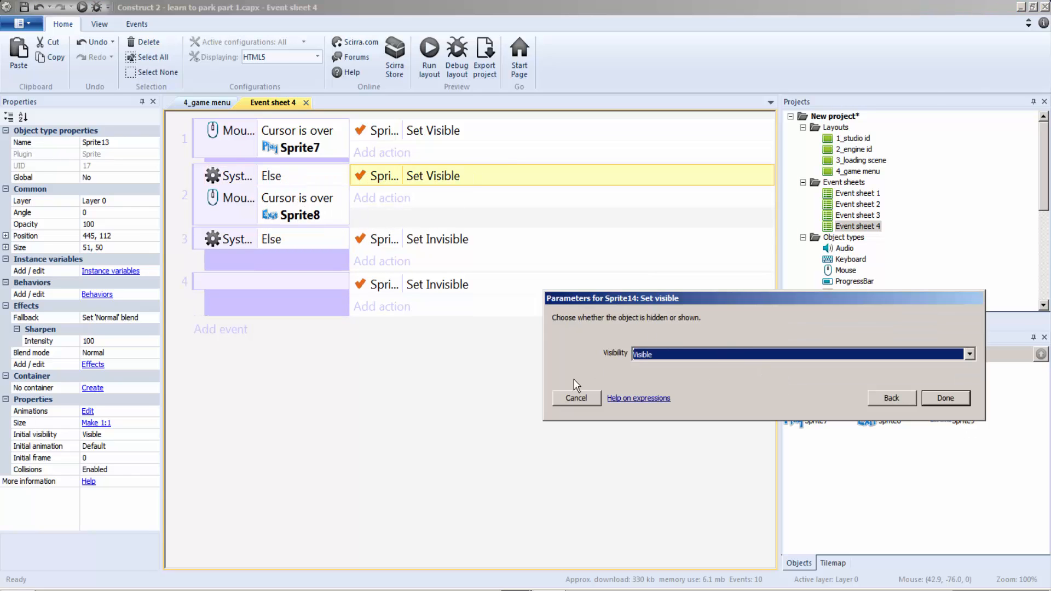
pyautogui.click(574, 396)
pyautogui.moveTo(306, 176); pyautogui.dragTo(309, 164)
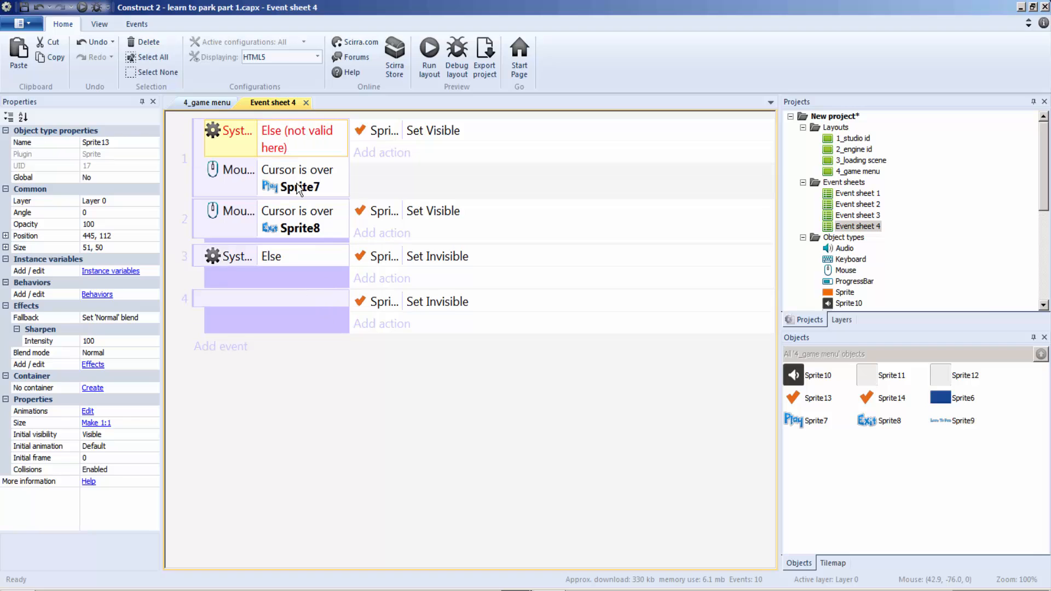
pyautogui.hotkey('ctrl', 'z')
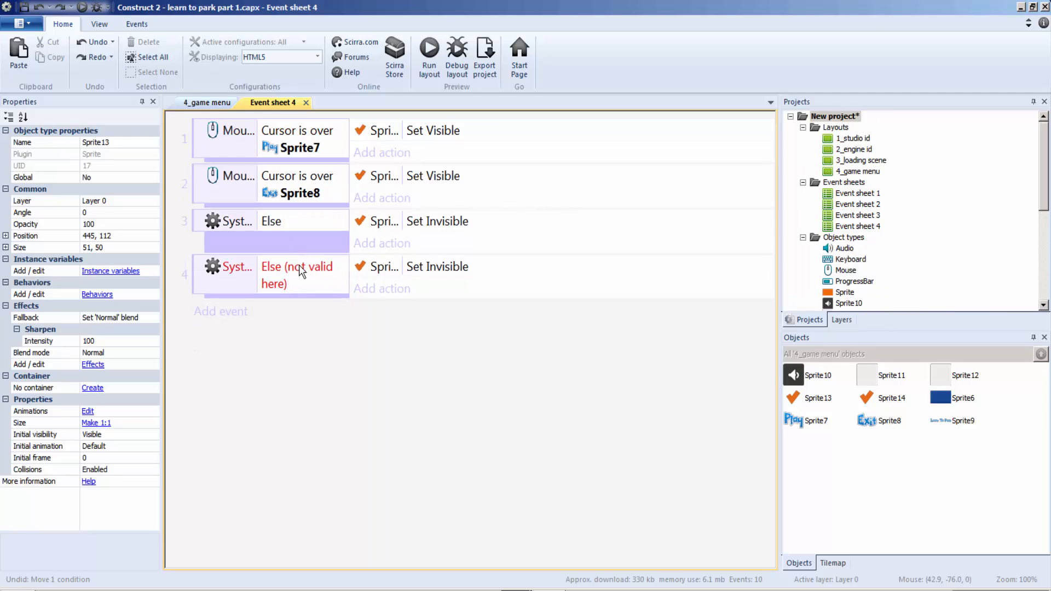
pyautogui.hotkey('ctrl', 'z')
# Move the Play (Sprite7) hover event to the end of the sheet, below the Else event
pyautogui.click(249, 137)
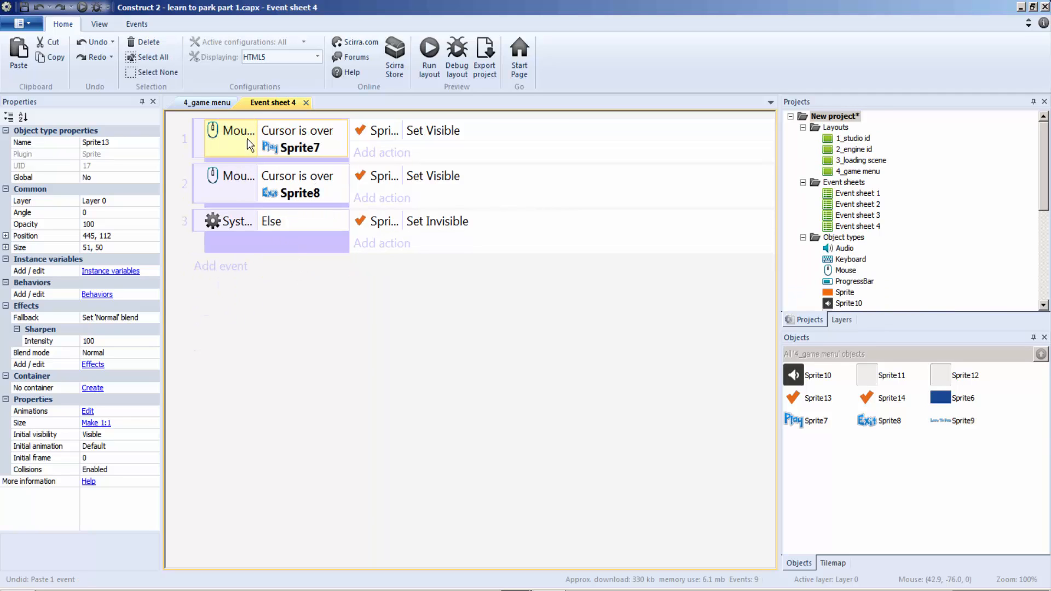
pyautogui.click(246, 159)
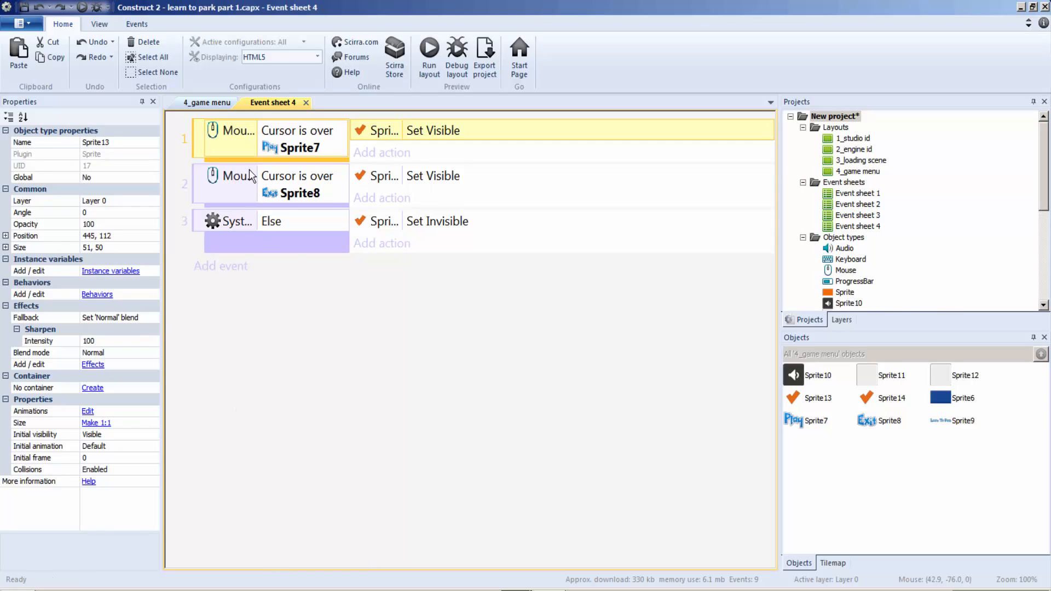
pyautogui.press('Delete')
pyautogui.click(290, 266)
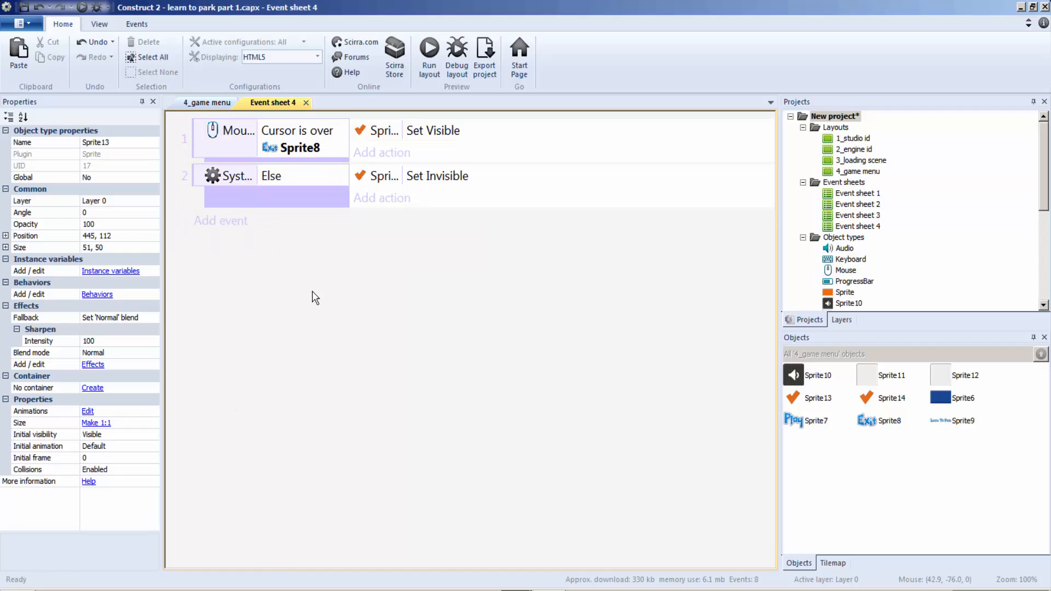
pyautogui.hotkey('ctrl', 'v')
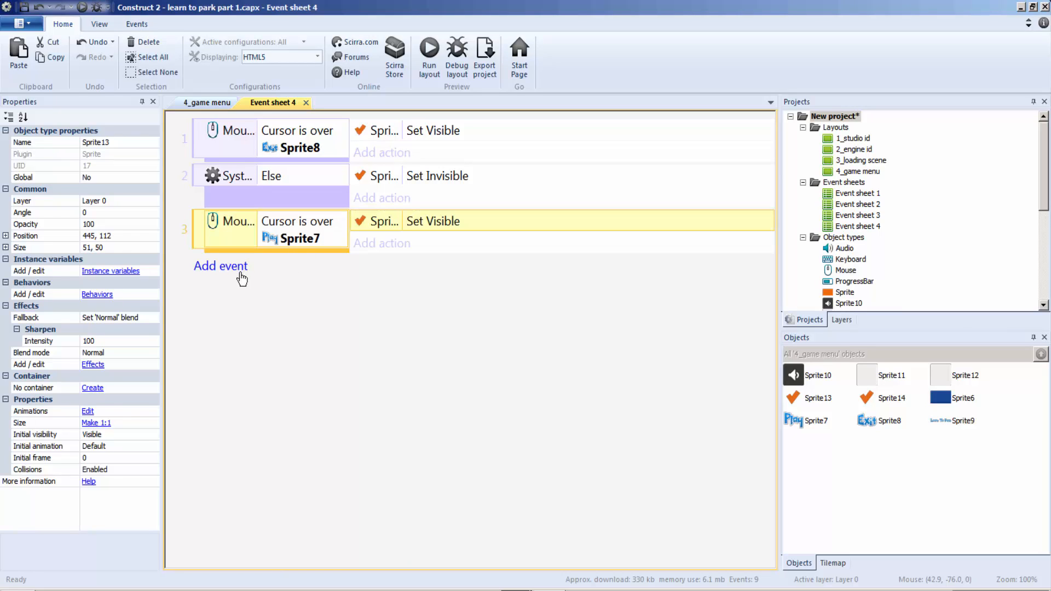
# Add an Else event directly below the Play (Sprite7) hover event
pyautogui.rightClick(282, 237)
pyautogui.click(241, 347)
pyautogui.rightClick(293, 285)
pyautogui.click(287, 254)
pyautogui.click(294, 249)
pyautogui.rightClick(294, 251)
pyautogui.moveTo(384, 260)
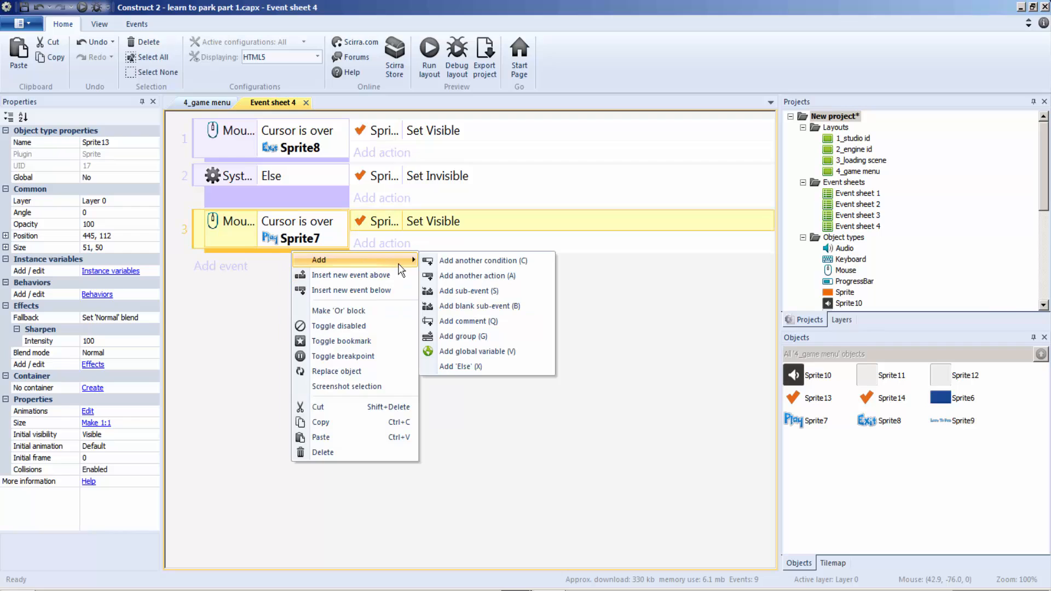
pyautogui.click(475, 367)
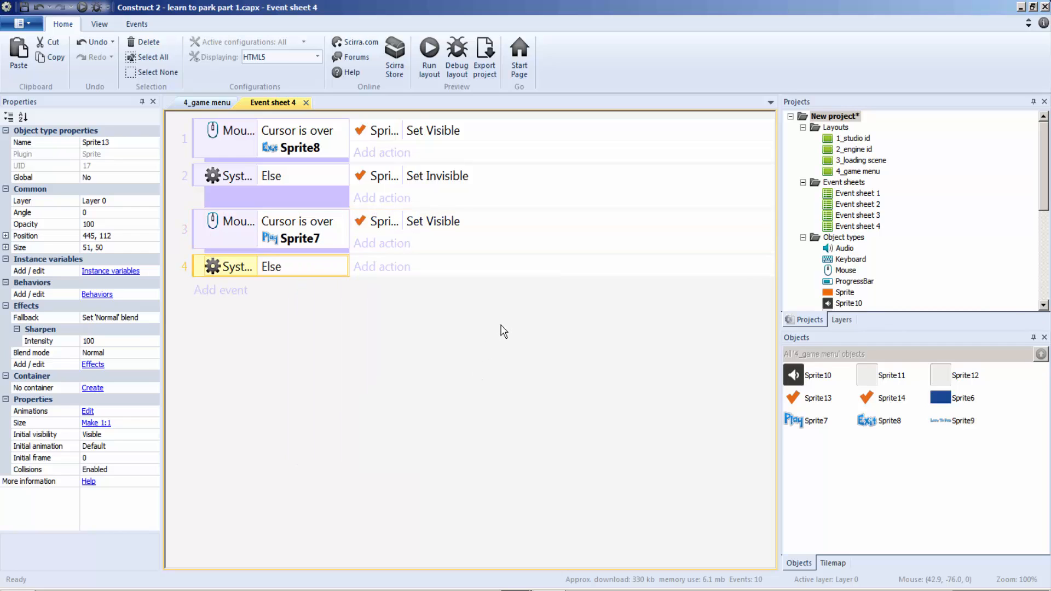
# Add a Sprite14 Set Visible action to the Play hover event's Else, with visibility set to Invisible
pyautogui.click(380, 268)
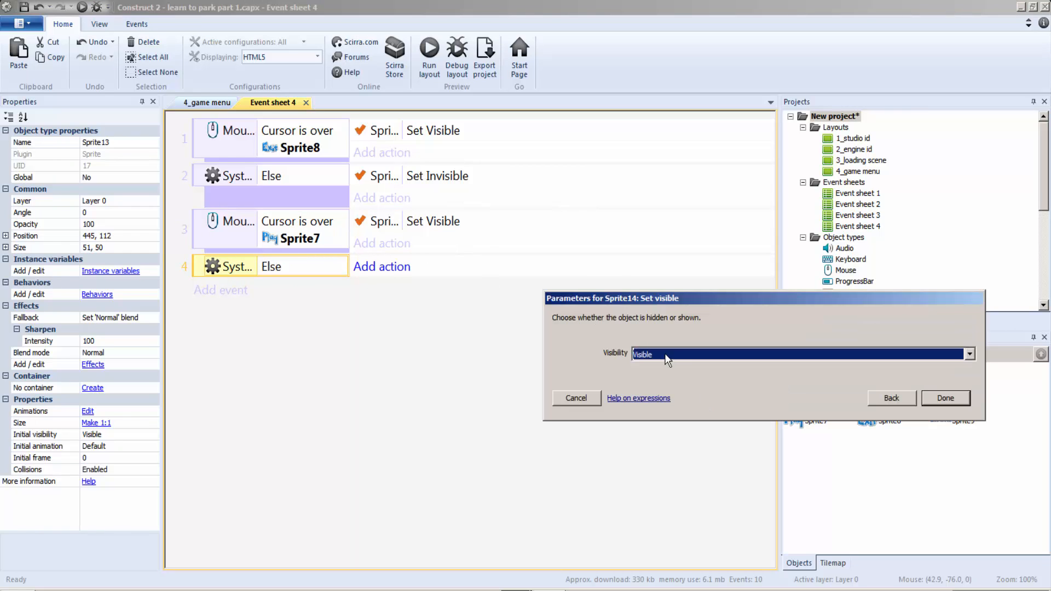
pyautogui.click(665, 355)
pyautogui.click(654, 368)
pyautogui.click(952, 399)
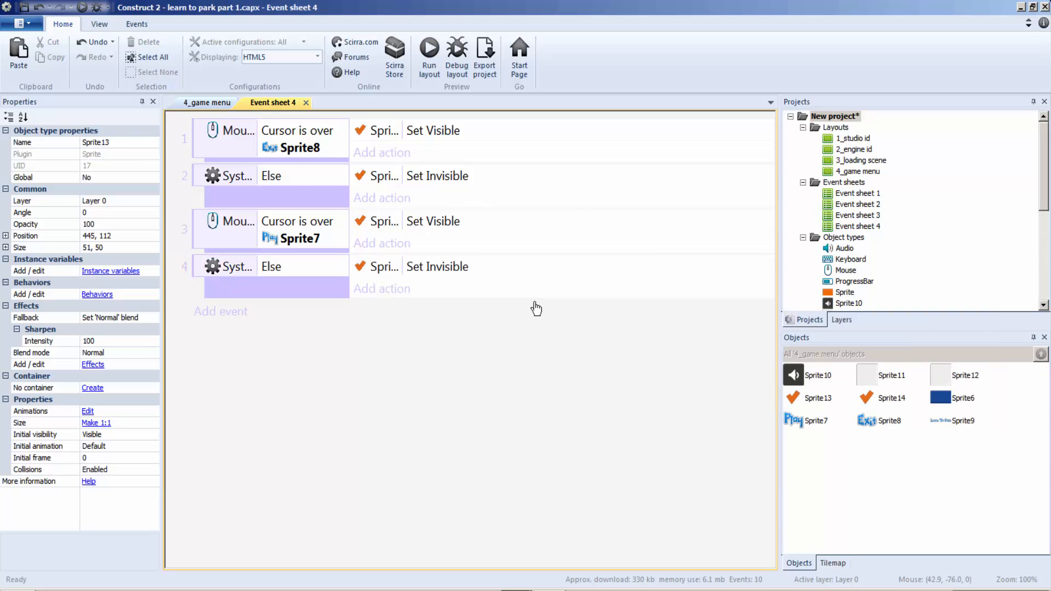
# Preview the game menu layout to test the Play and Exit hover events with their Else events
pyautogui.click(290, 151)
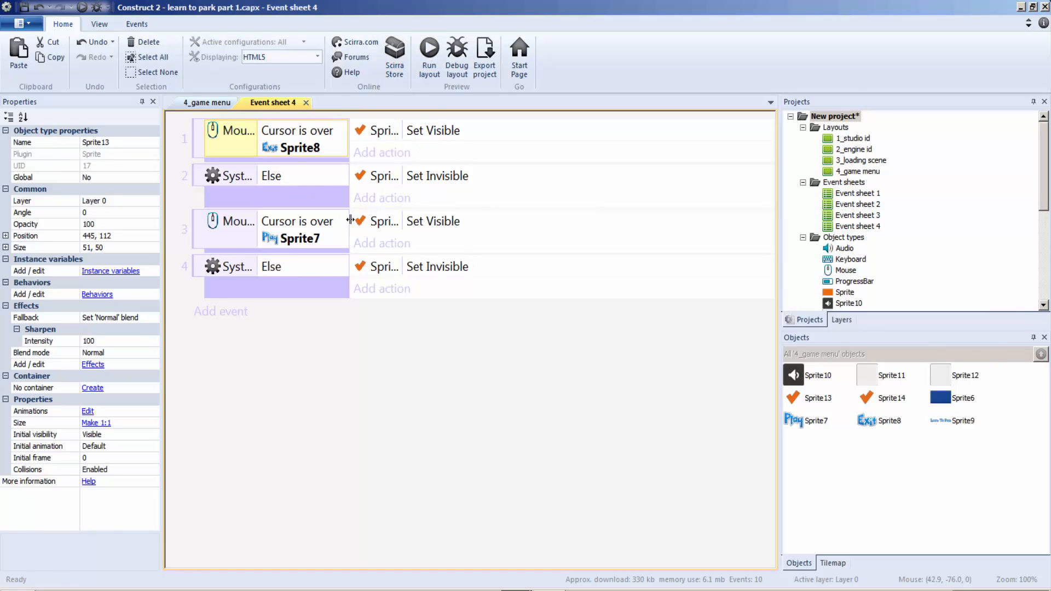
pyautogui.press('F5')
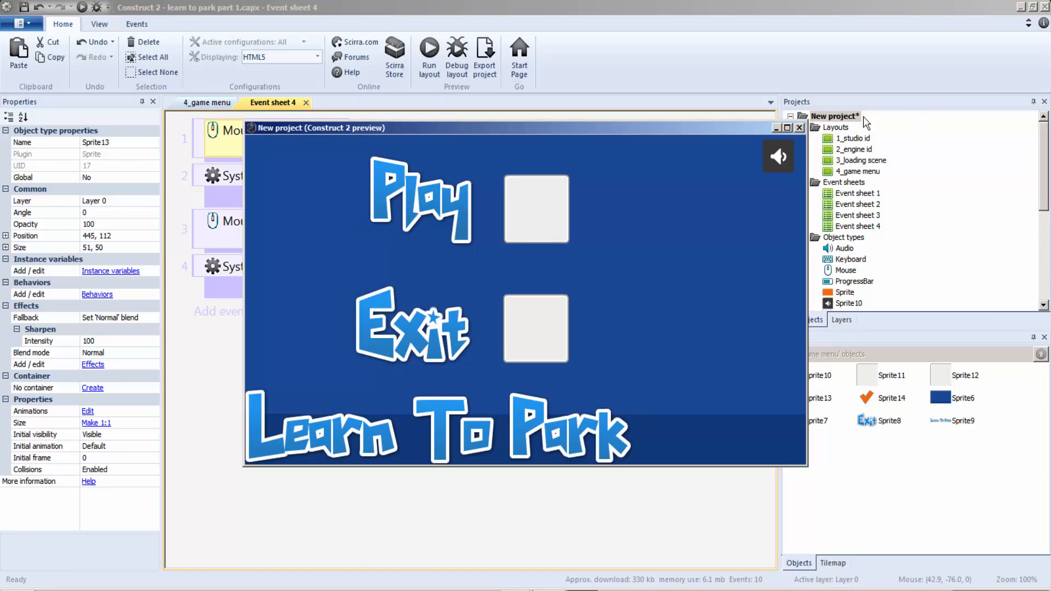
# Try assigning the Exit (Sprite8) hover event's Set Visible action to Sprite13, and preview the game menu layout
pyautogui.click(800, 129)
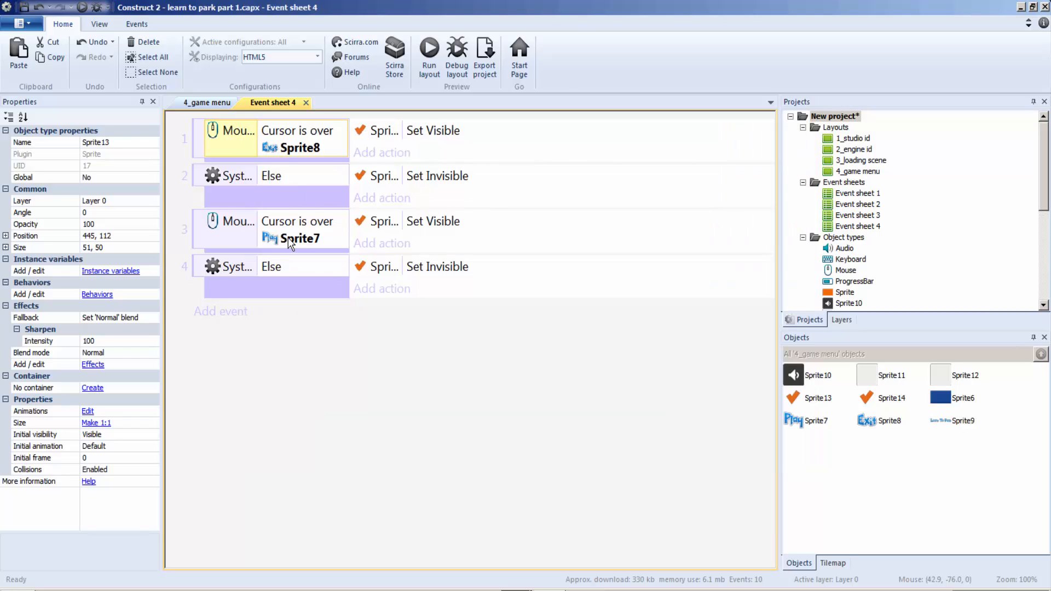
pyautogui.click(296, 192)
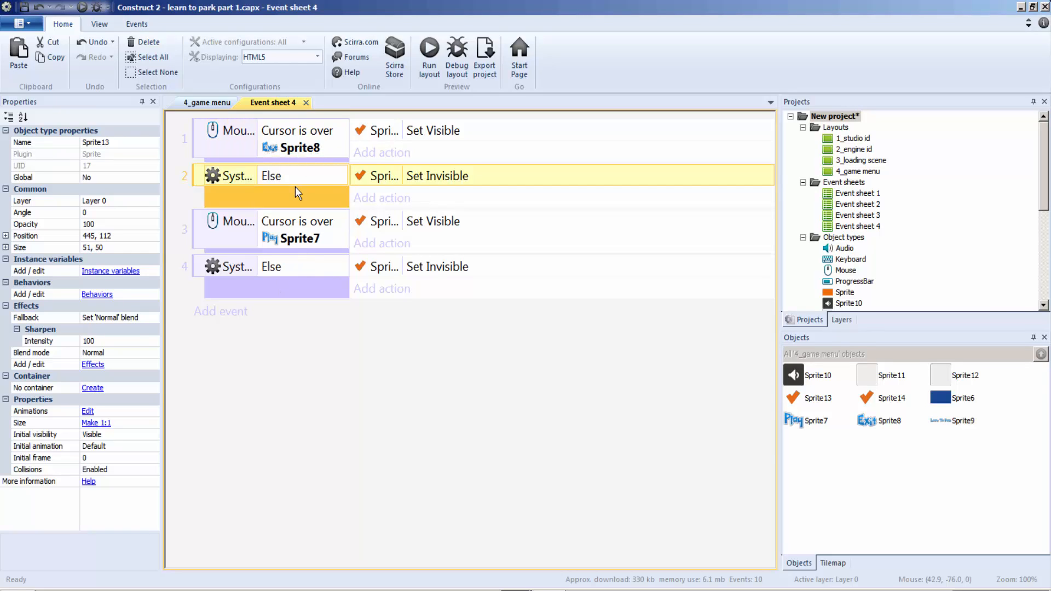
pyautogui.click(418, 176)
pyautogui.doubleClick(409, 132)
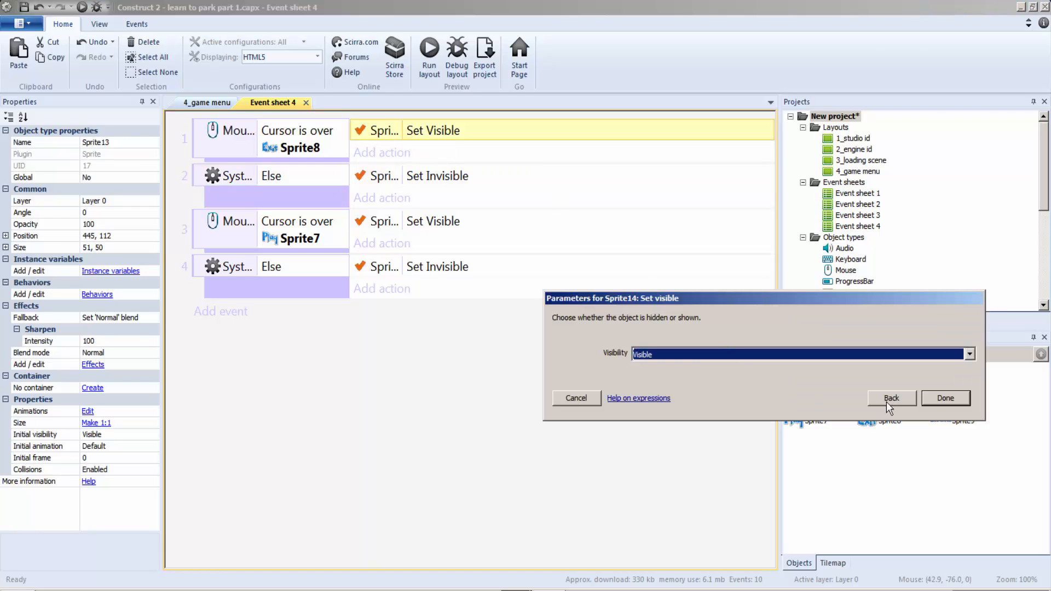
pyautogui.press('Return')
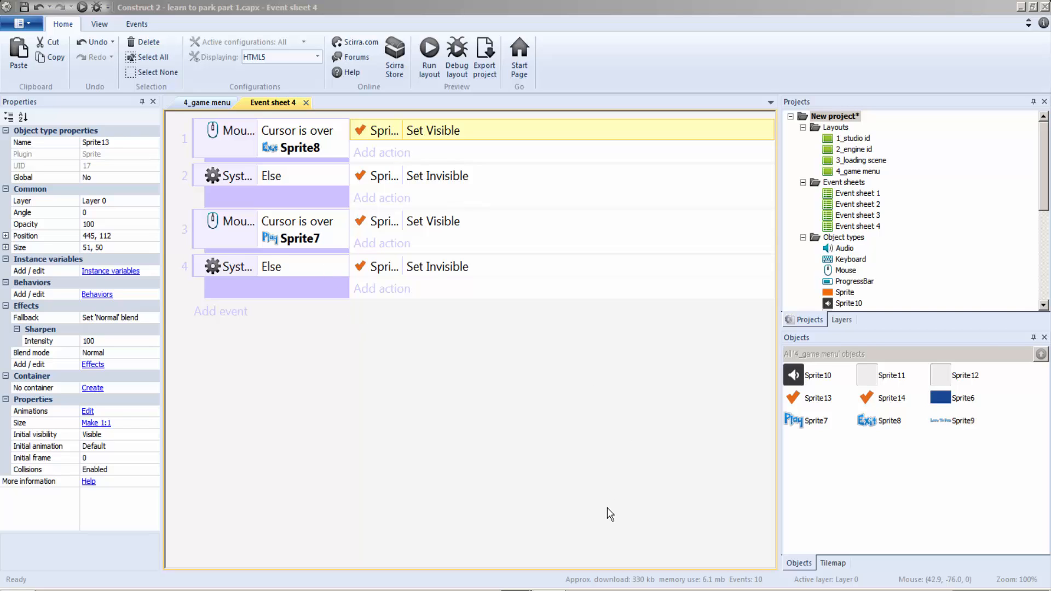
pyautogui.press('Return')
pyautogui.press('Return')
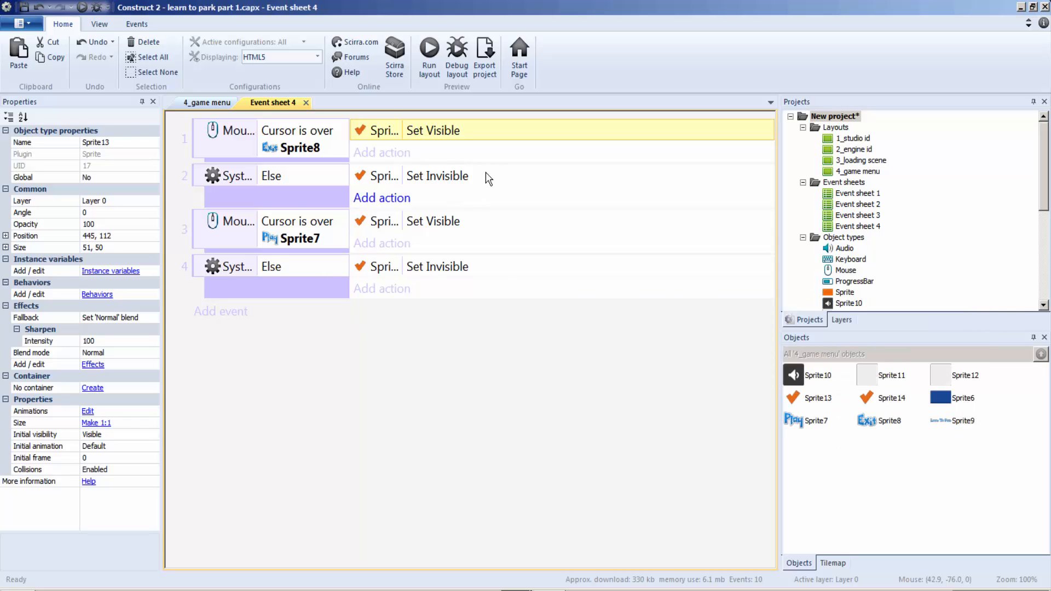
pyautogui.click(437, 67)
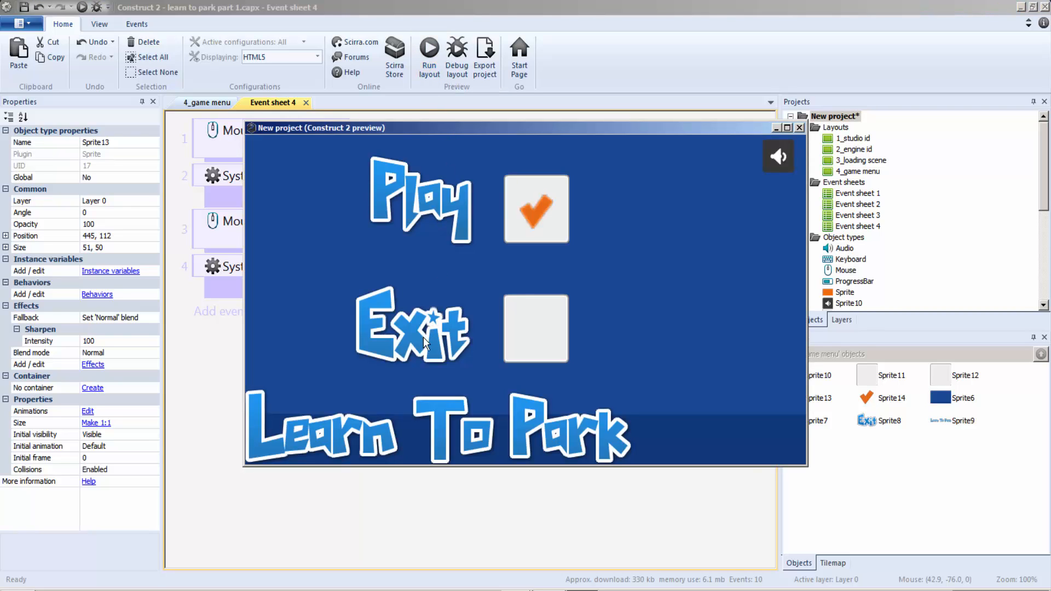
pyautogui.click(799, 128)
# Try retargeting the Set Invisible action in the Play hover event's Else to the other check mark, and undo it after previewing
pyautogui.doubleClick(399, 274)
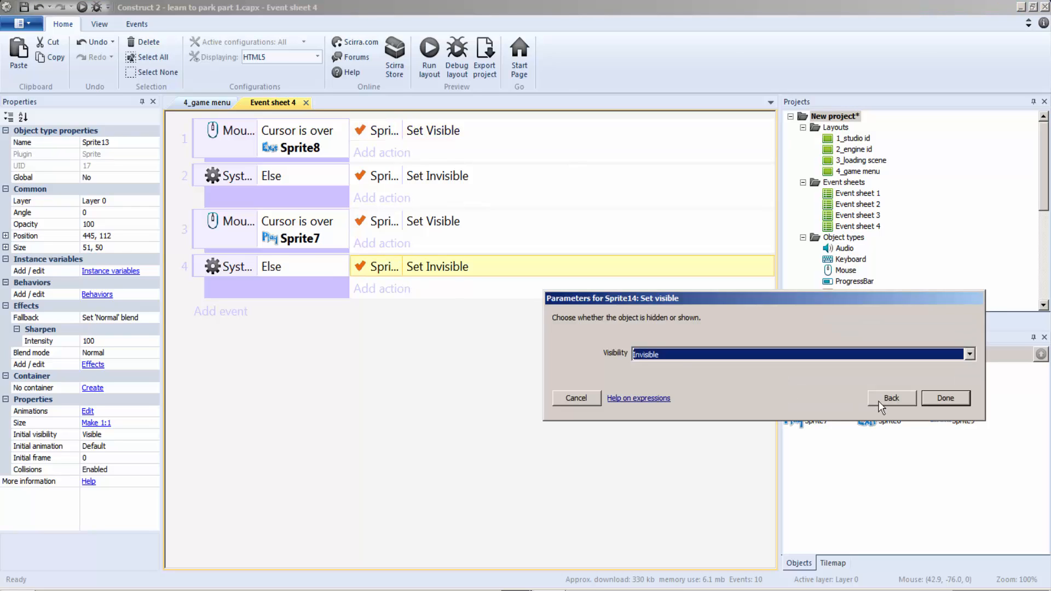
pyautogui.press('Return')
pyautogui.click(957, 398)
pyautogui.click(432, 73)
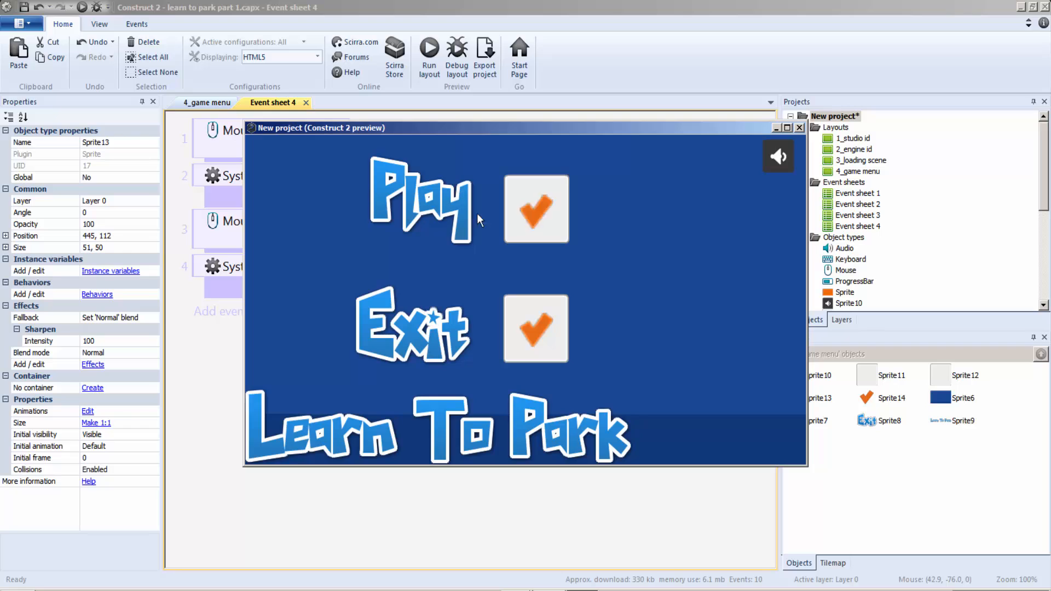
pyautogui.click(800, 128)
pyautogui.click(307, 290)
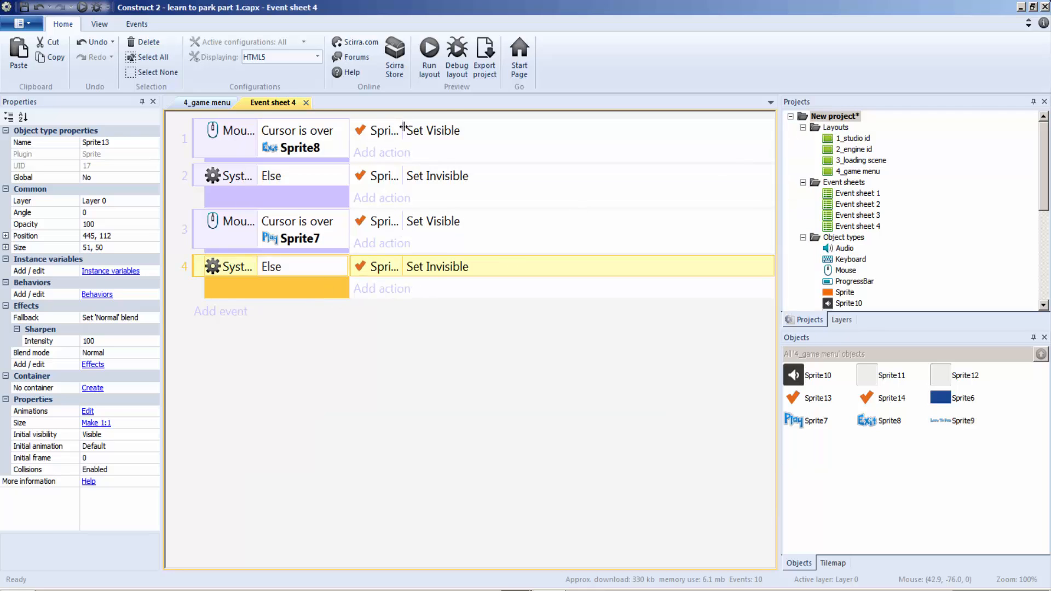
pyautogui.hotkey('ctrl', 'z')
# Make the Play (Sprite7) hover event's Set Visible action target Sprite13, with visibility set to Visible
pyautogui.click(326, 235)
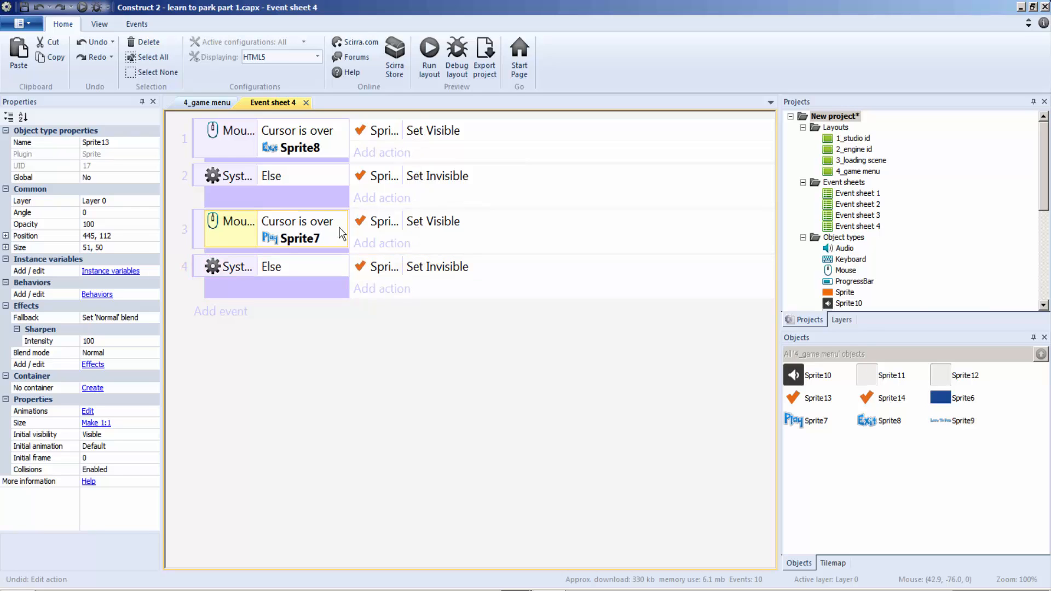
pyautogui.doubleClick(400, 222)
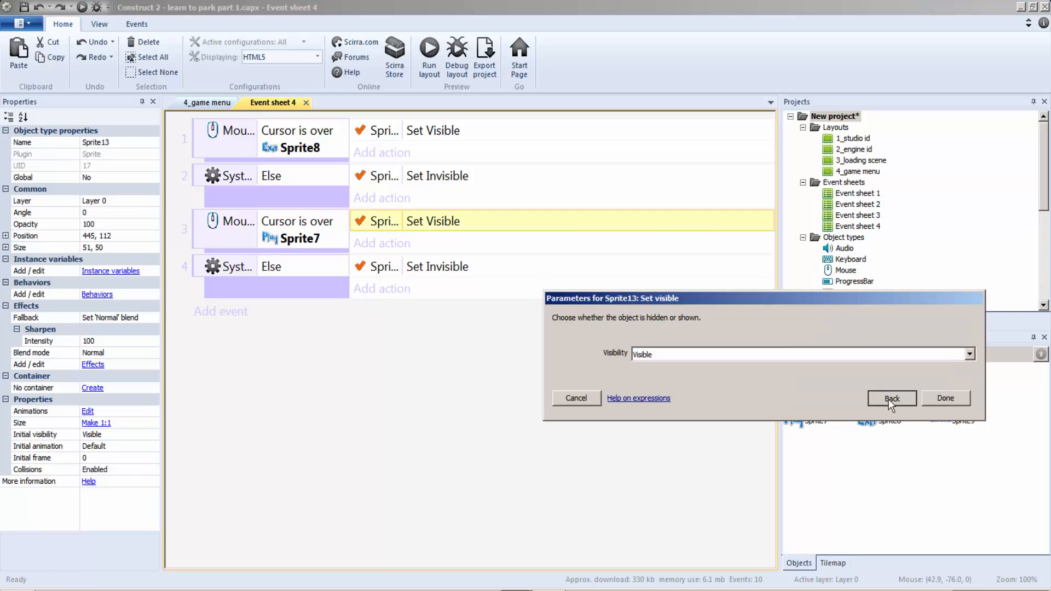
pyautogui.click(890, 401)
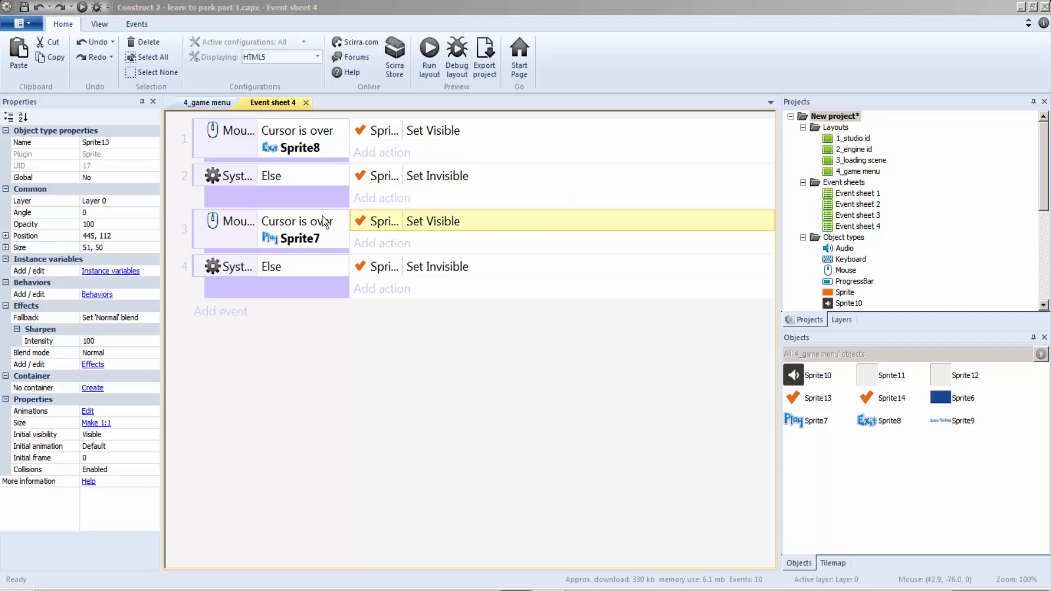
pyautogui.doubleClick(303, 221)
pyautogui.click(966, 396)
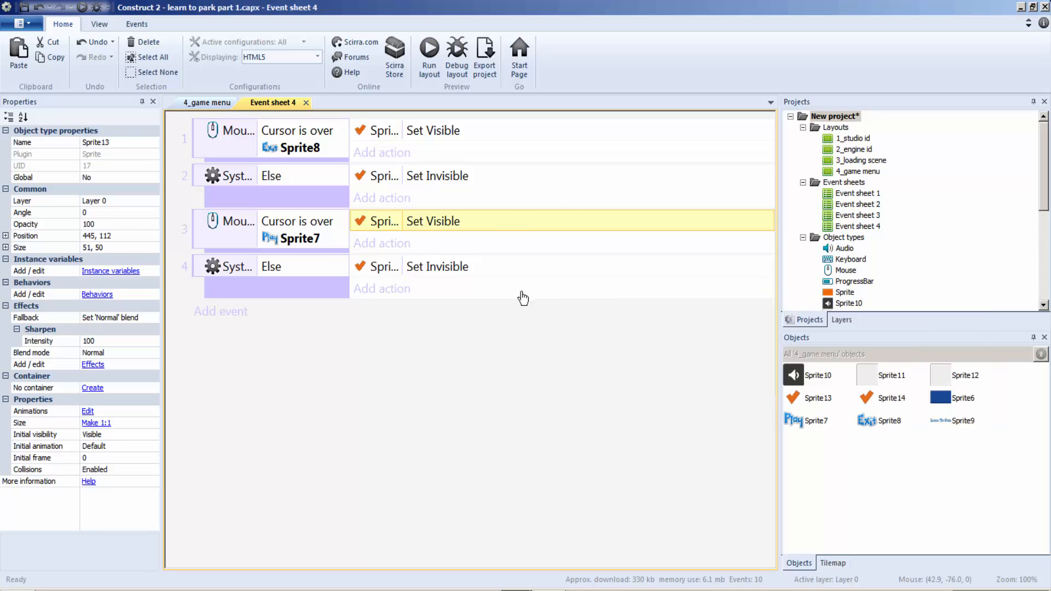
# Make the Play hover event's Else action target Sprite13 with visibility Invisible, and preview the layout
pyautogui.doubleClick(434, 266)
pyautogui.click(949, 399)
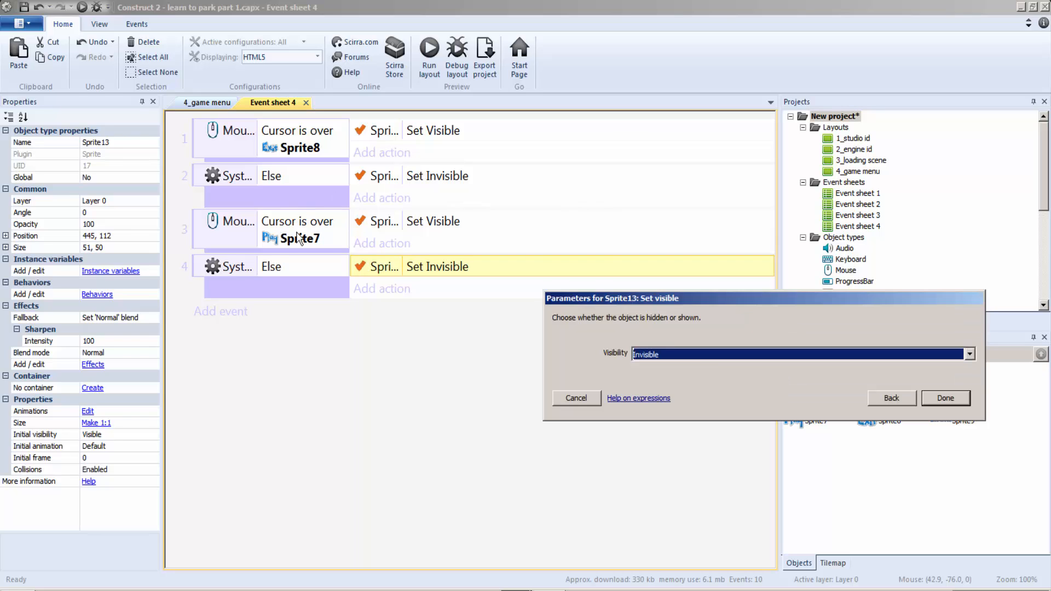
pyautogui.click(713, 353)
pyautogui.click(695, 366)
pyautogui.click(943, 398)
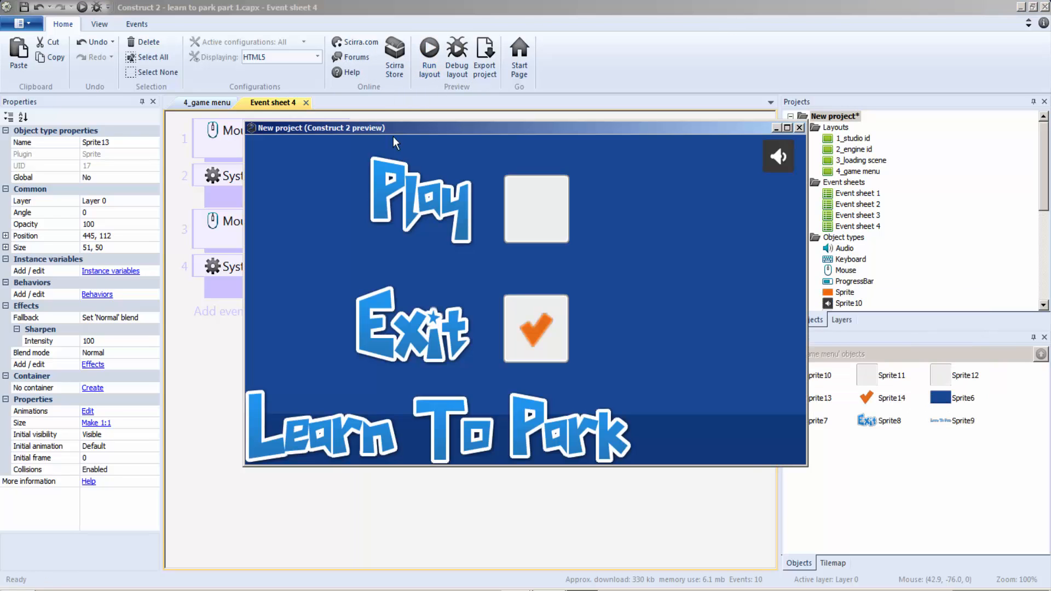
pyautogui.click(799, 128)
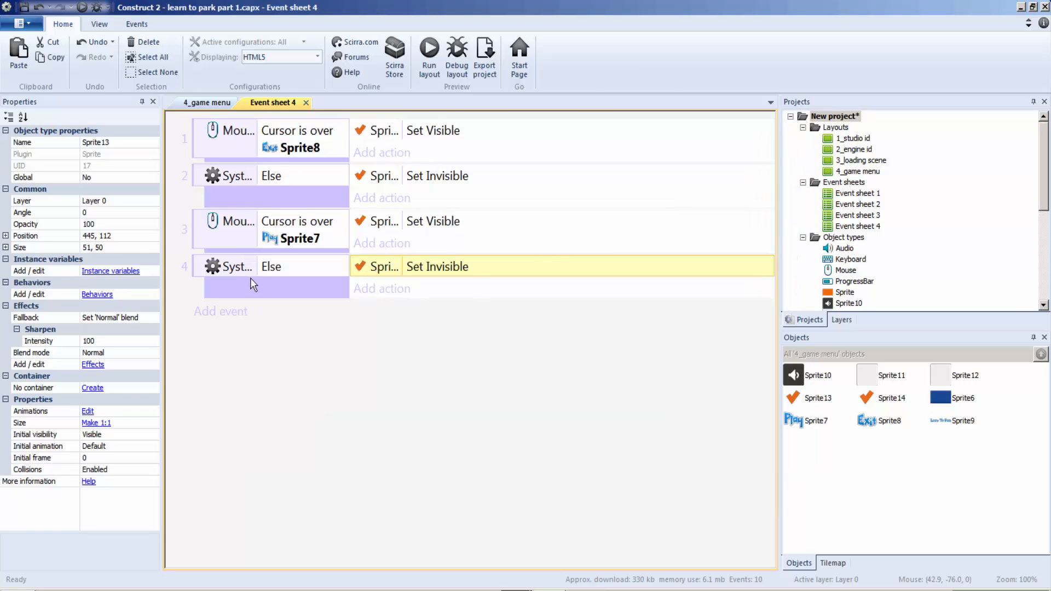
# Make the Exit (Sprite8) hover event's Set Visible action target Sprite14, with visibility set to Visible
pyautogui.click(288, 196)
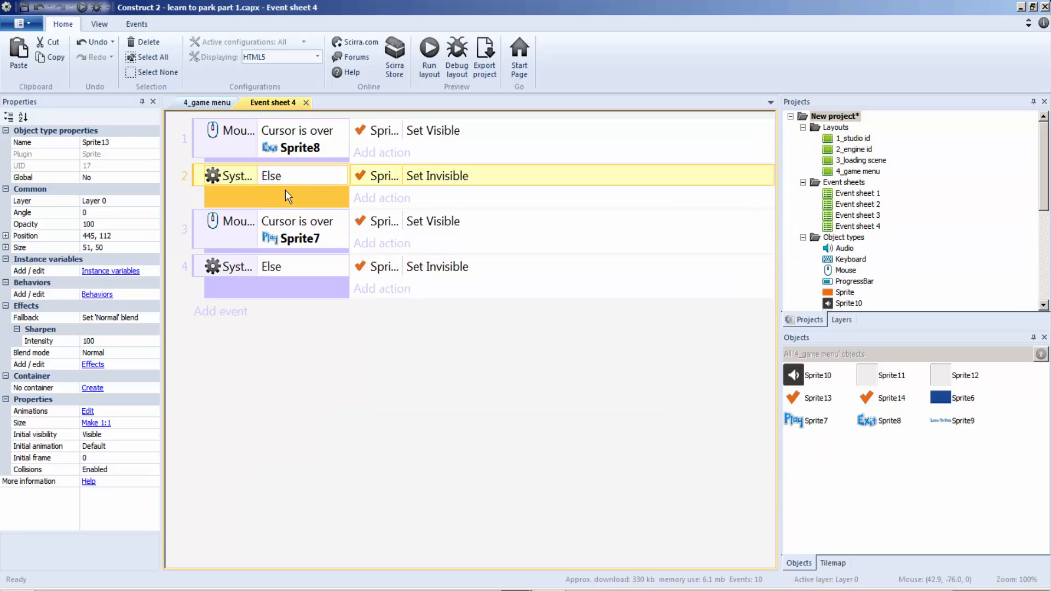
pyautogui.doubleClick(400, 133)
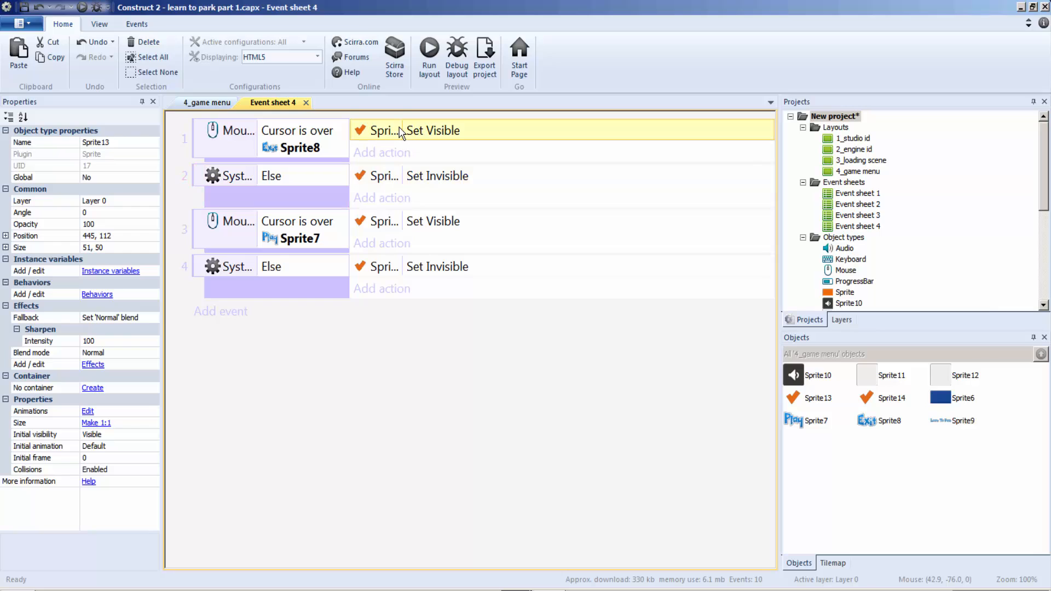
pyautogui.click(878, 398)
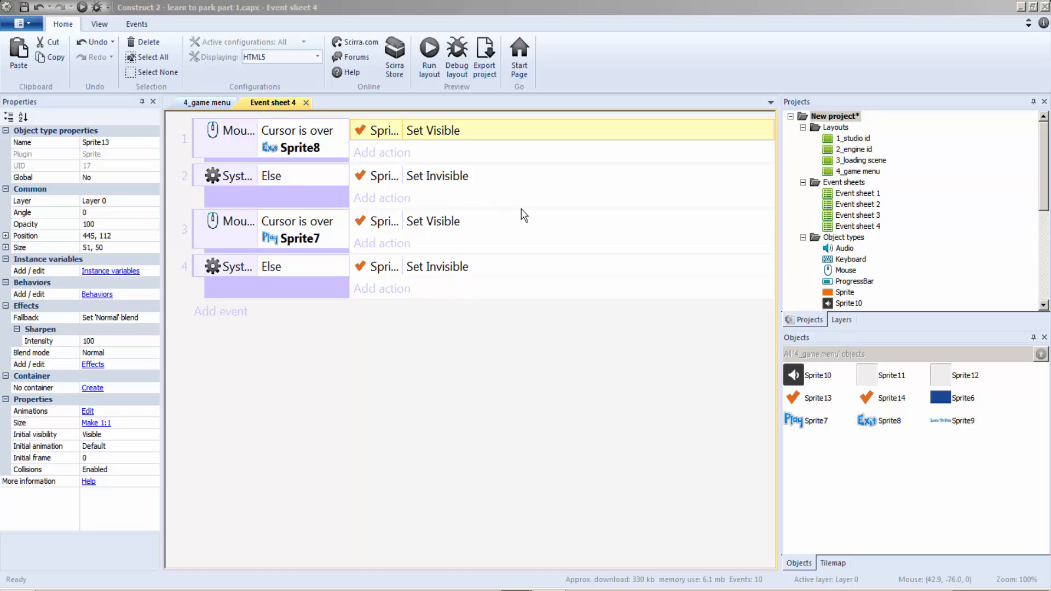
pyautogui.doubleClick(281, 229)
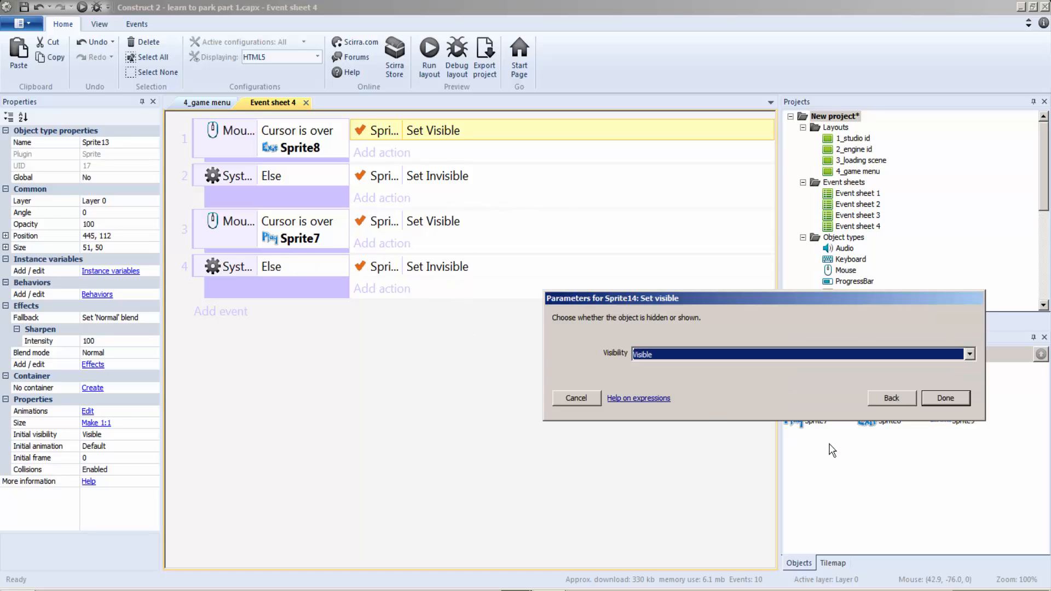
pyautogui.click(944, 398)
# Make the Exit hover event's Else action target Sprite14, with visibility set to Invisible
pyautogui.click(429, 179)
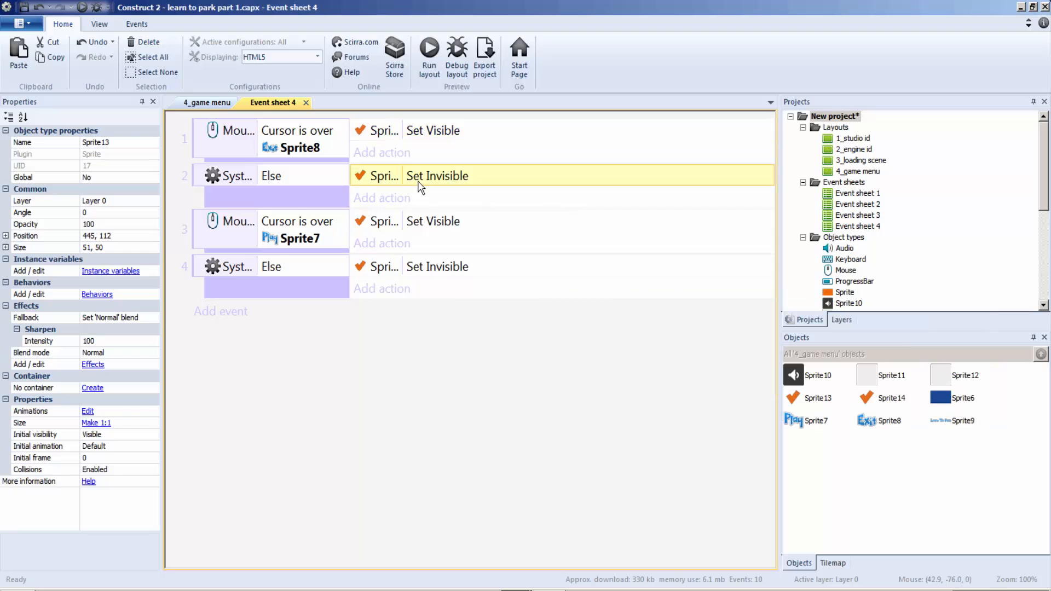
pyautogui.doubleClick(430, 179)
pyautogui.click(937, 399)
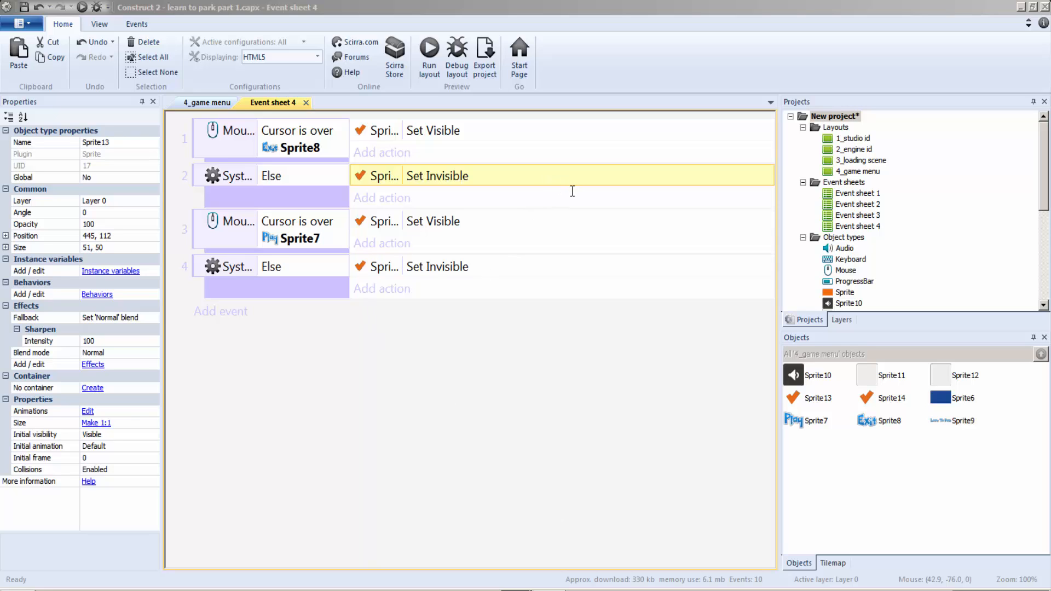
pyautogui.doubleClick(430, 267)
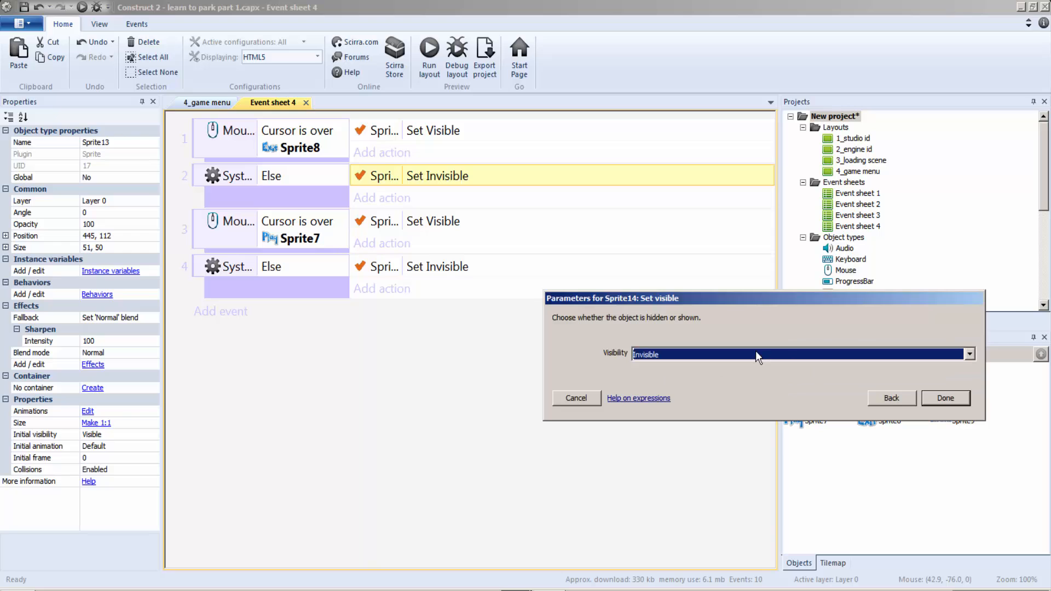
pyautogui.click(760, 357)
pyautogui.click(716, 368)
pyautogui.click(955, 400)
# Test the Play and Exit hover check marks in the debug layout and in the normal preview
pyautogui.click(449, 70)
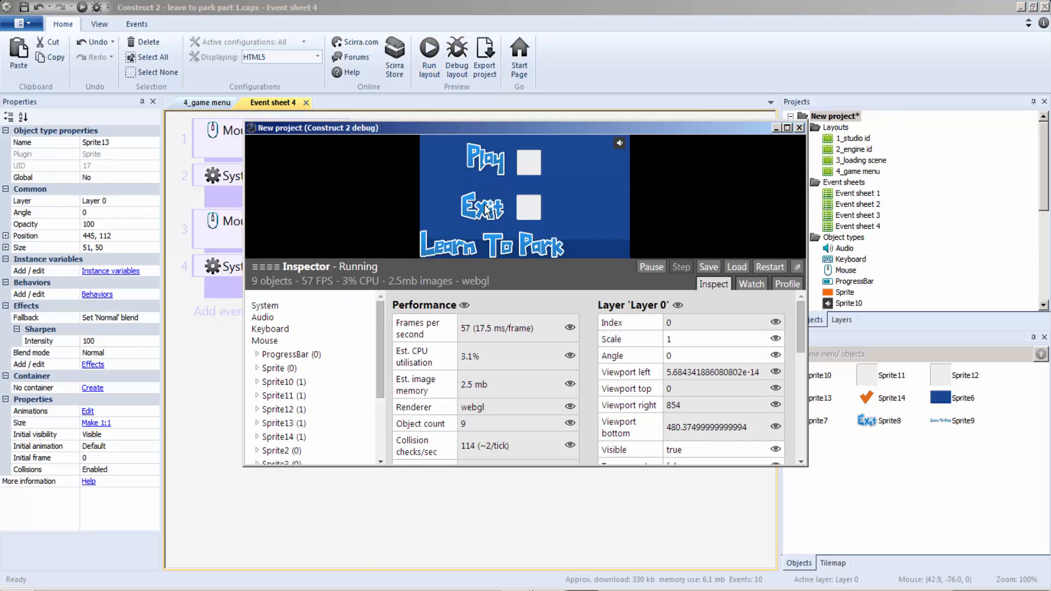
pyautogui.click(787, 128)
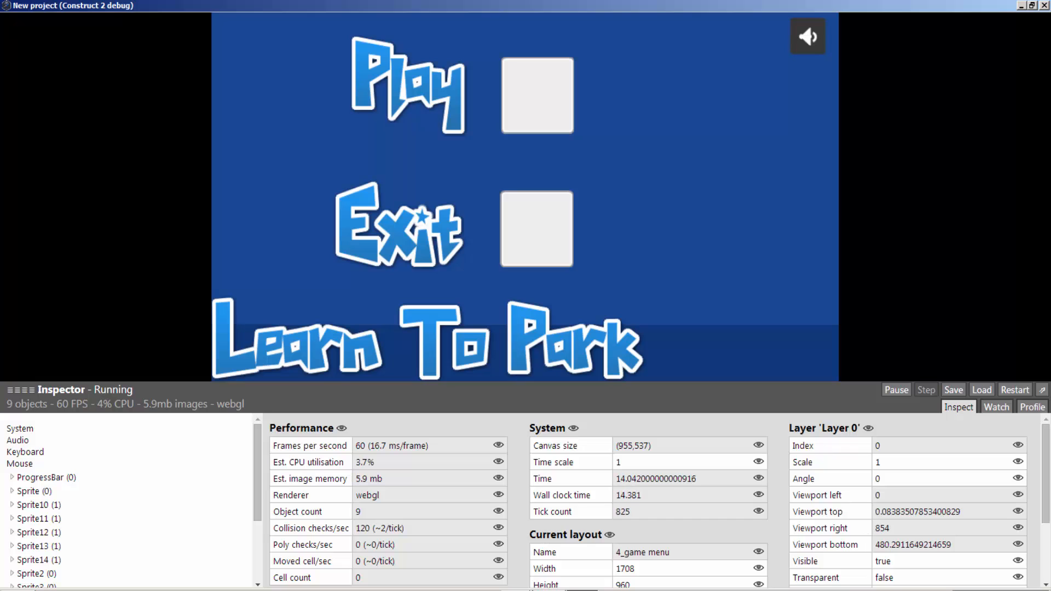
pyautogui.click(1044, 6)
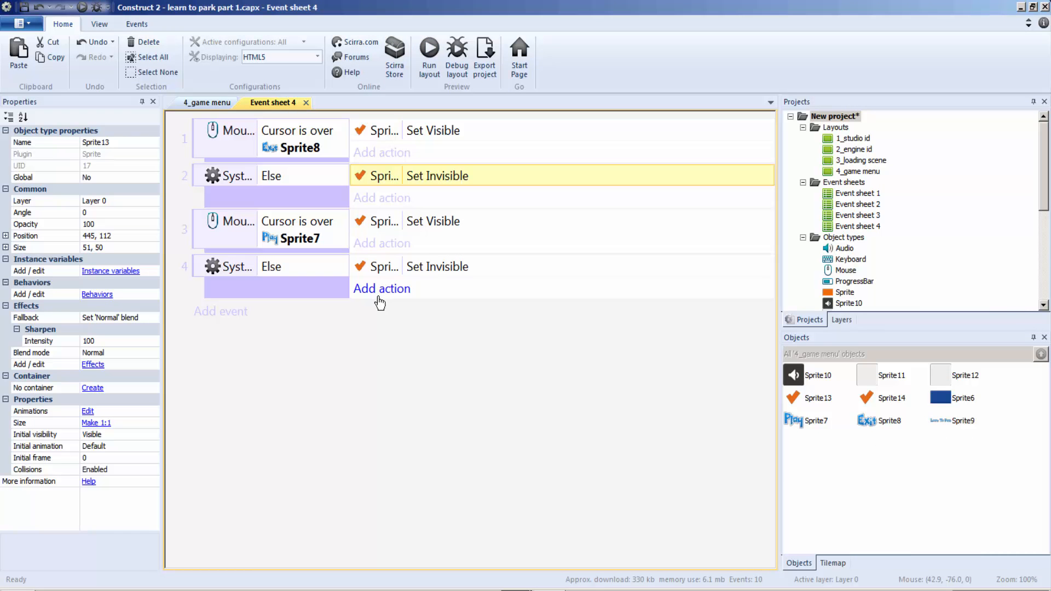
pyautogui.press('F5')
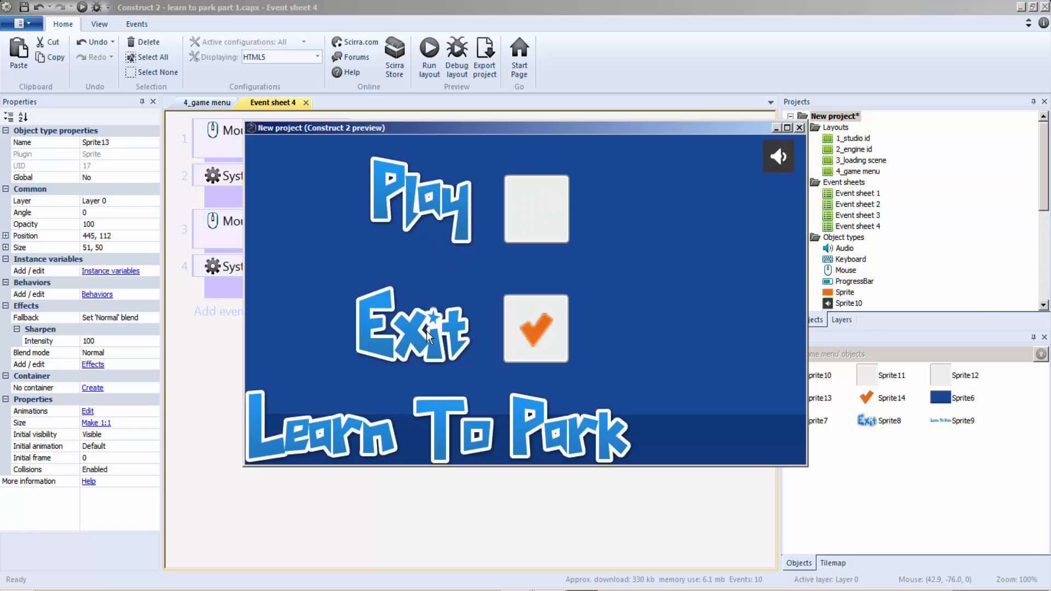
pyautogui.click(799, 128)
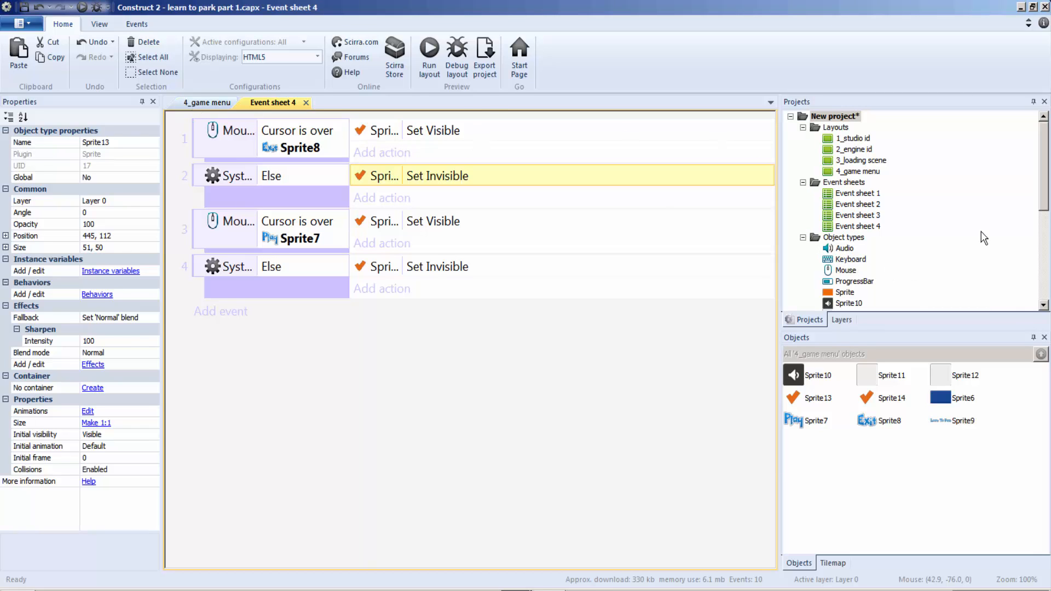
# Import POL-funky-cruise-short.wav into the project's Music folder and return to the 4_game menu layout
pyautogui.moveTo(1039, 196); pyautogui.dragTo(1047, 286)
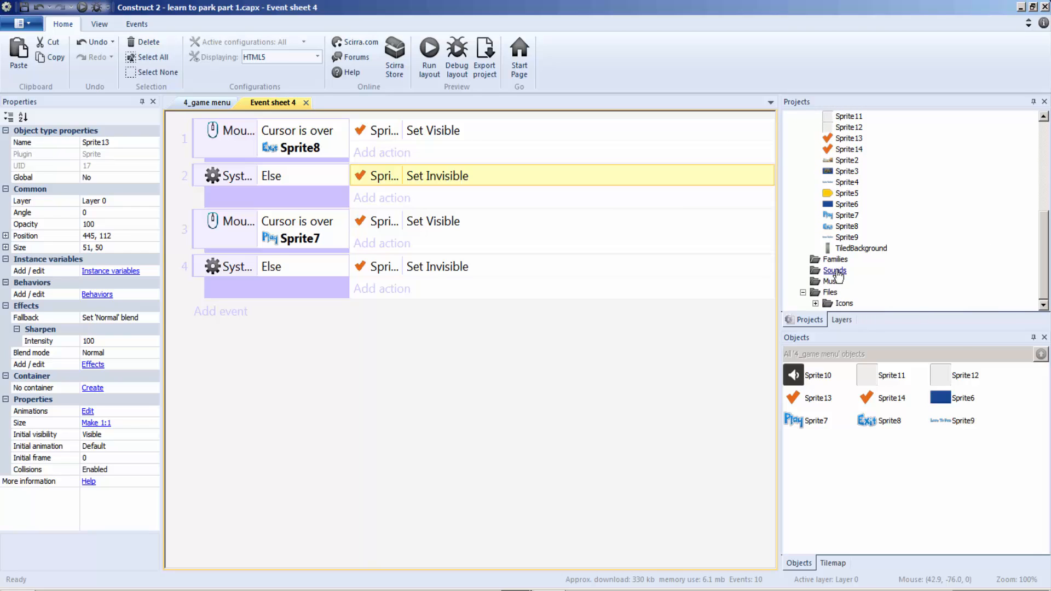
pyautogui.rightClick(837, 275)
pyautogui.click(854, 288)
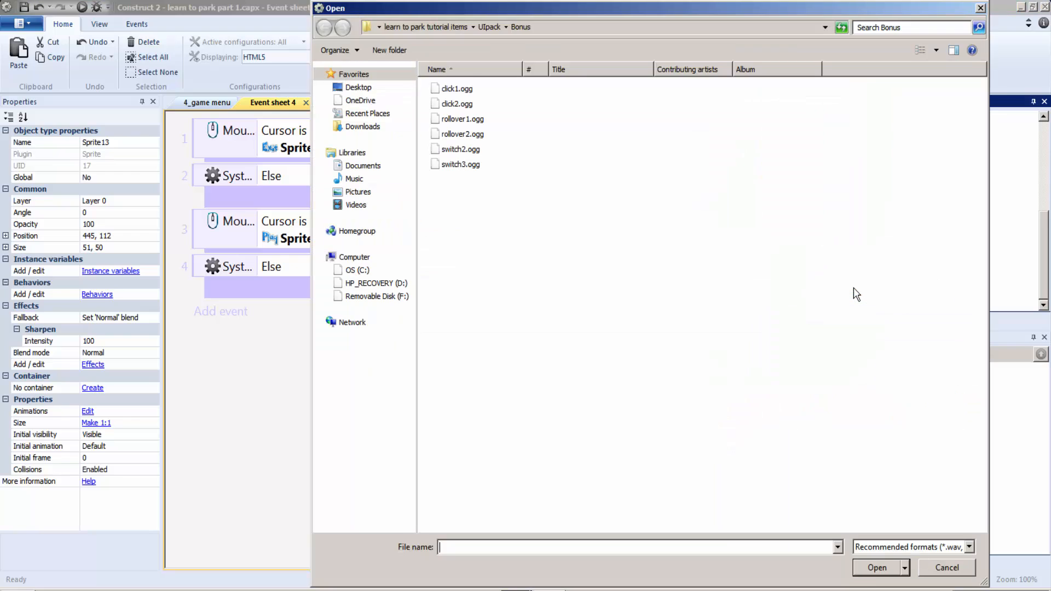
pyautogui.click(454, 27)
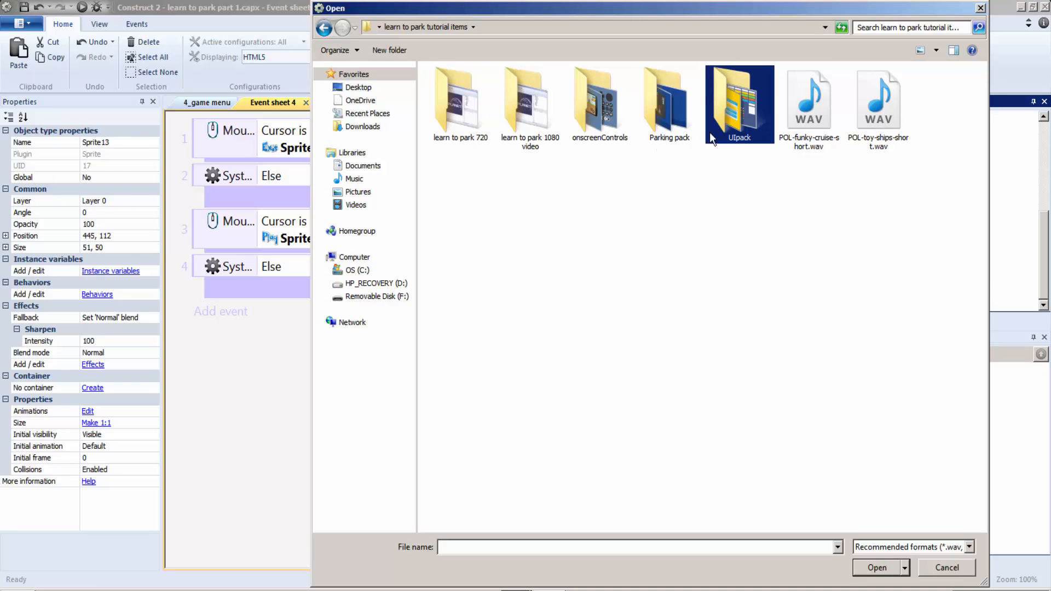
pyautogui.doubleClick(812, 111)
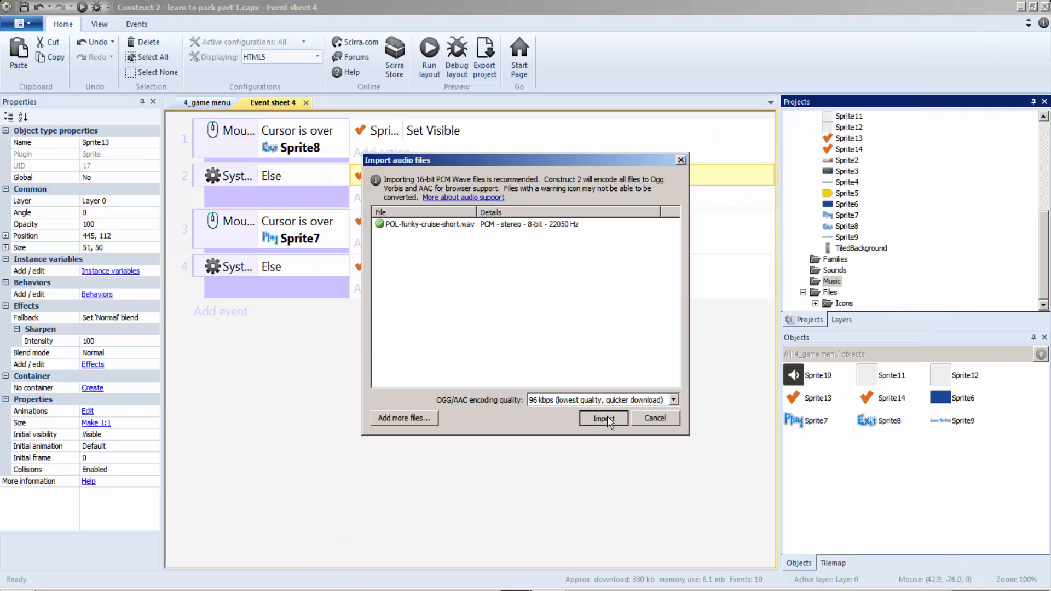
pyautogui.click(606, 418)
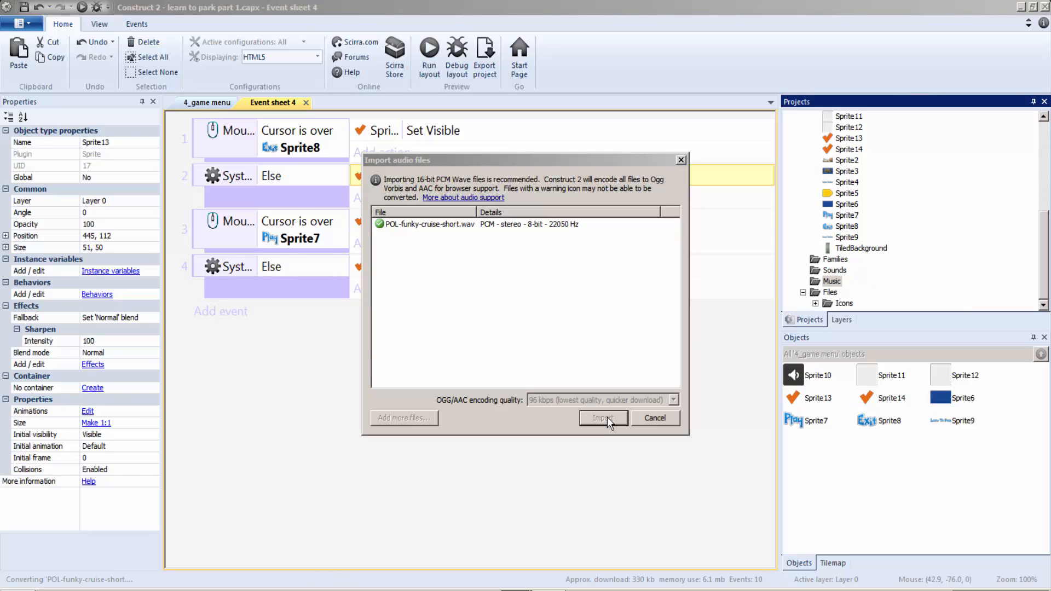
pyautogui.click(681, 160)
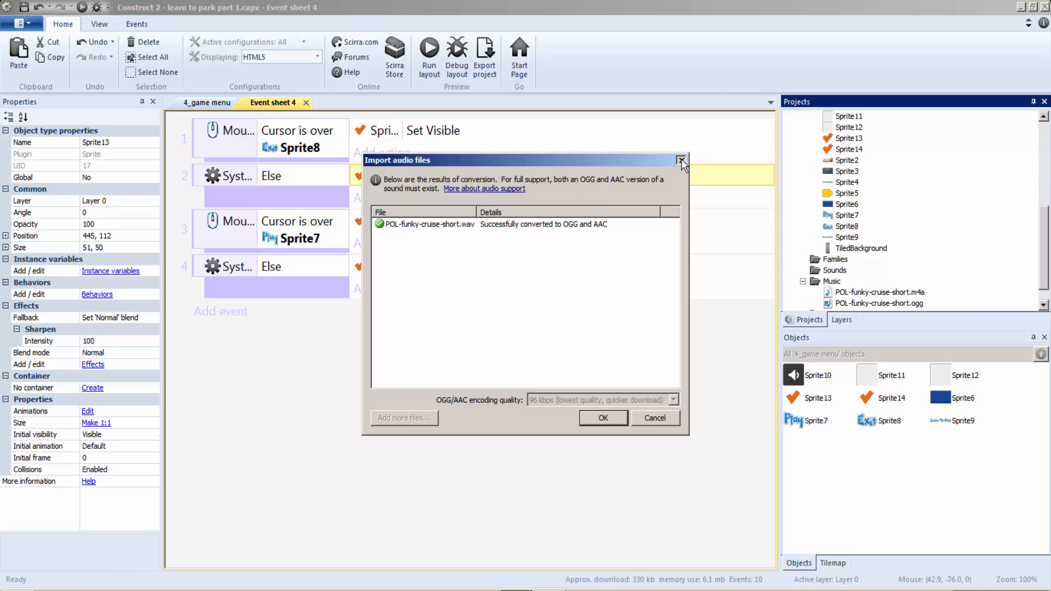
pyautogui.click(196, 104)
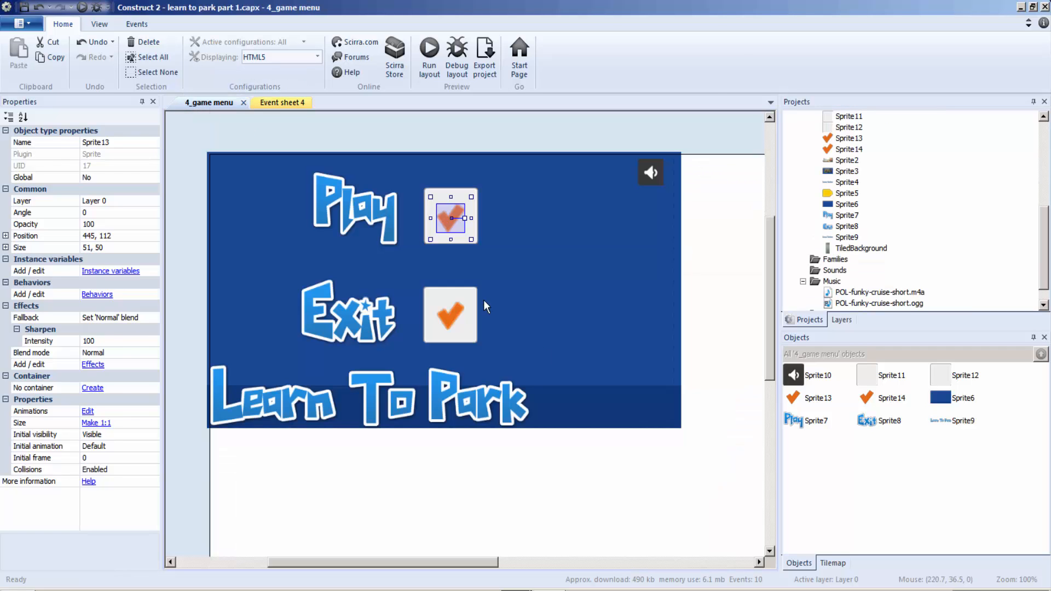
pyautogui.rightClick(629, 281)
pyautogui.click(633, 283)
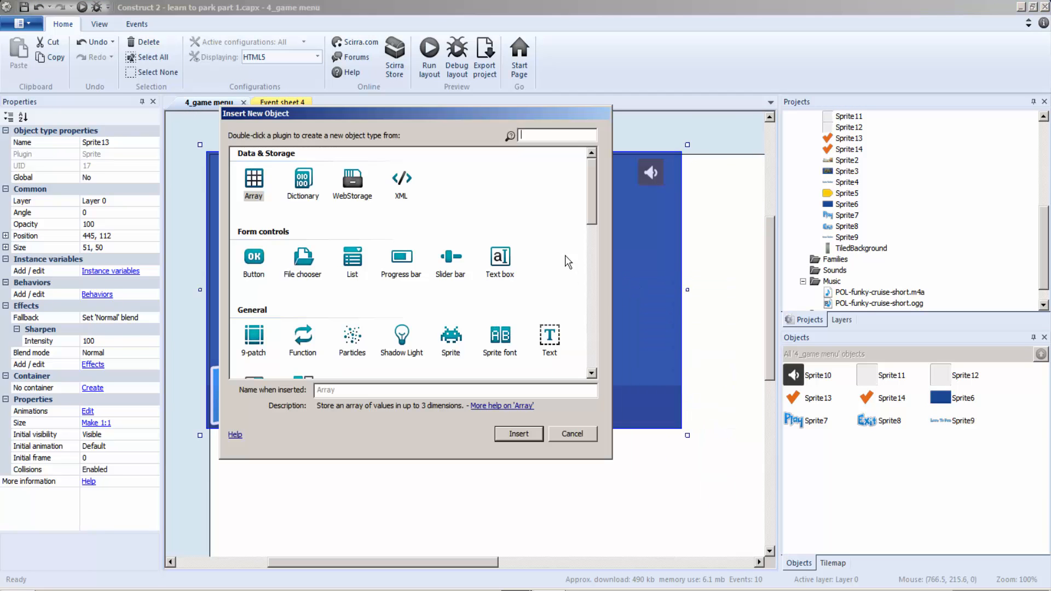
pyautogui.moveTo(596, 190); pyautogui.dragTo(618, 163)
pyautogui.click(571, 434)
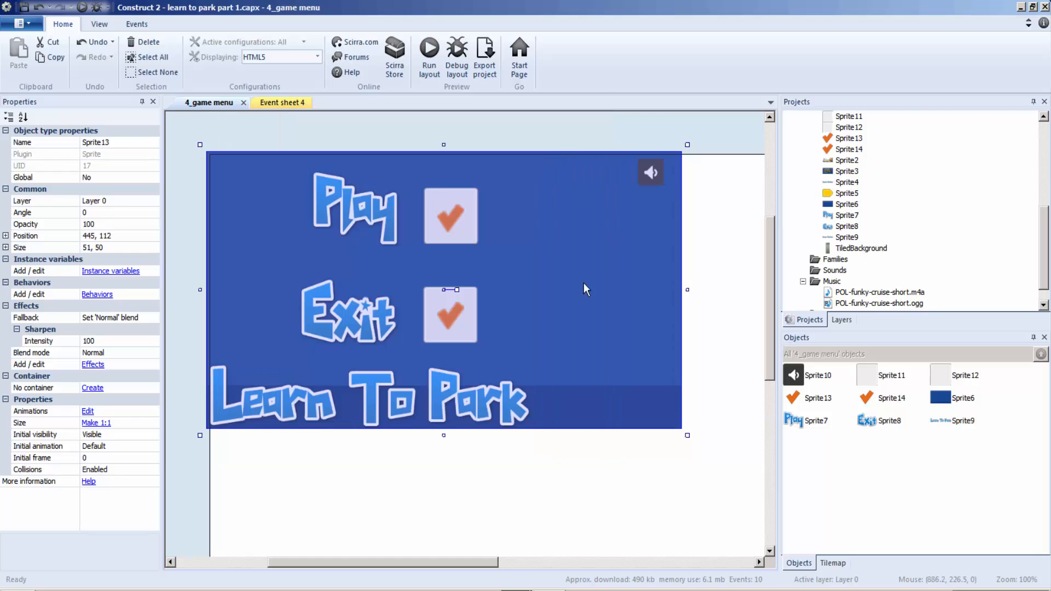
pyautogui.click(276, 104)
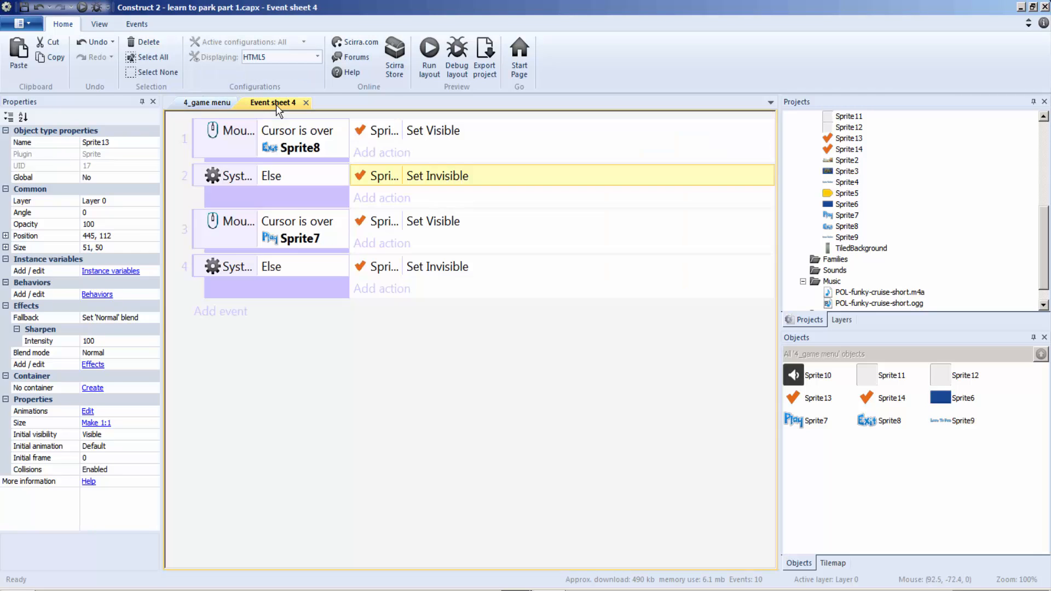
pyautogui.click(208, 103)
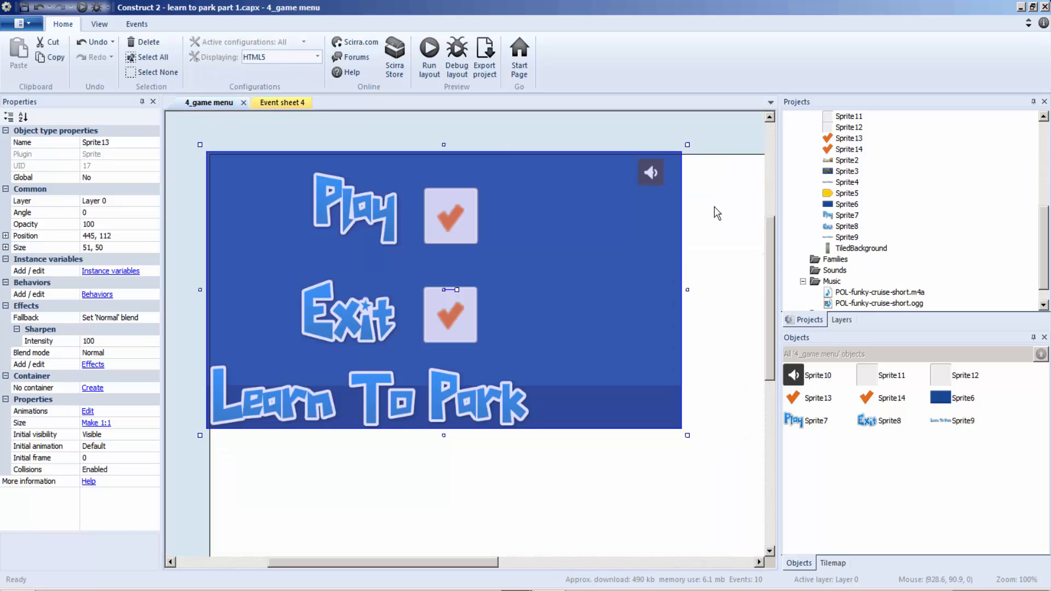
# Inspect the soundoff and soundon animations of the speaker icon (Sprite10) in the image editor
pyautogui.click(652, 174)
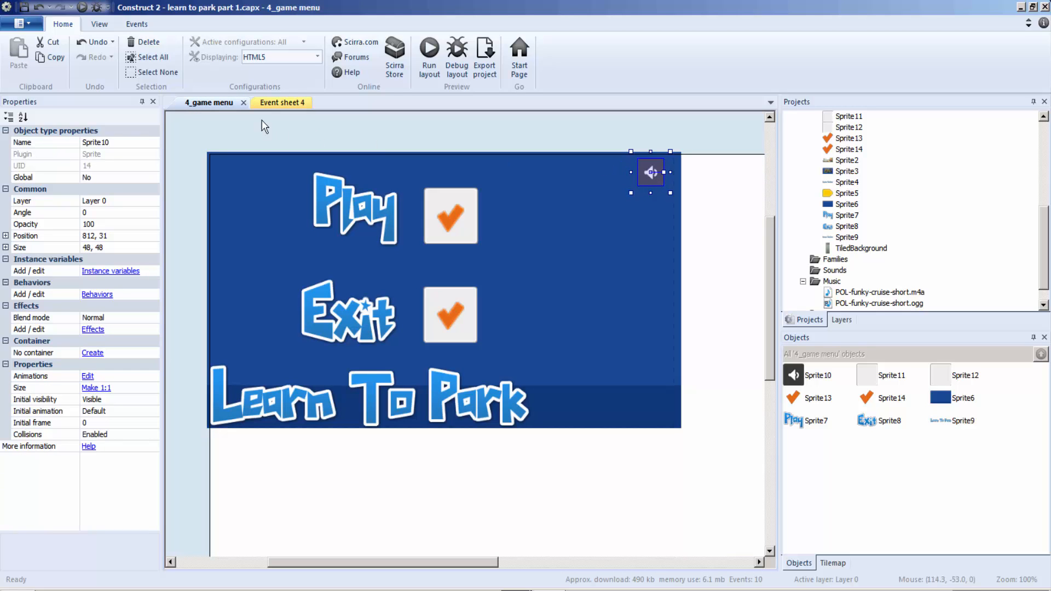
pyautogui.doubleClick(650, 177)
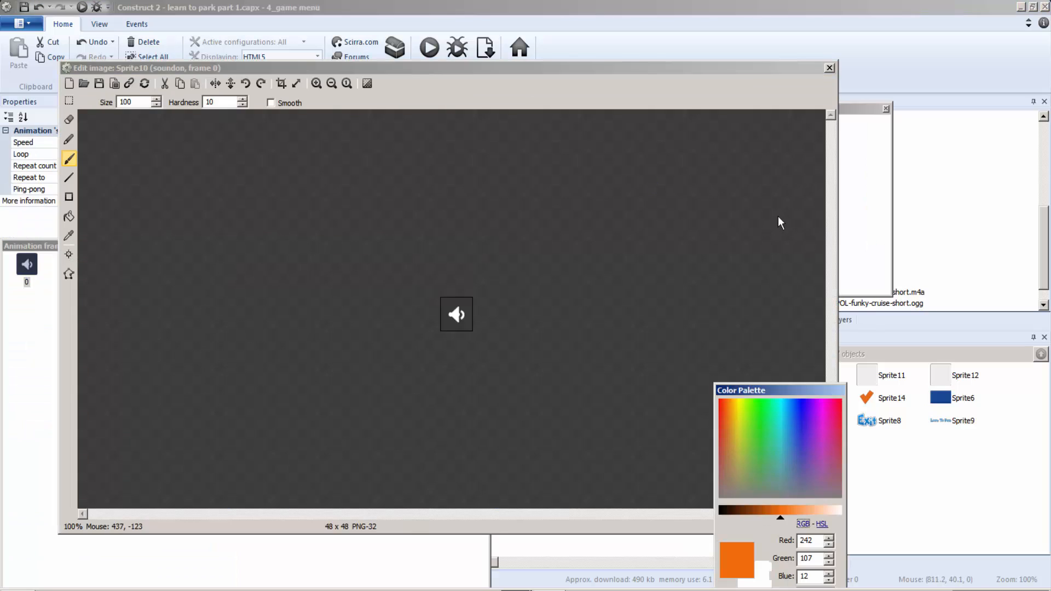
pyautogui.moveTo(756, 70); pyautogui.dragTo(563, 107)
pyautogui.moveTo(812, 120); pyautogui.dragTo(813, 133)
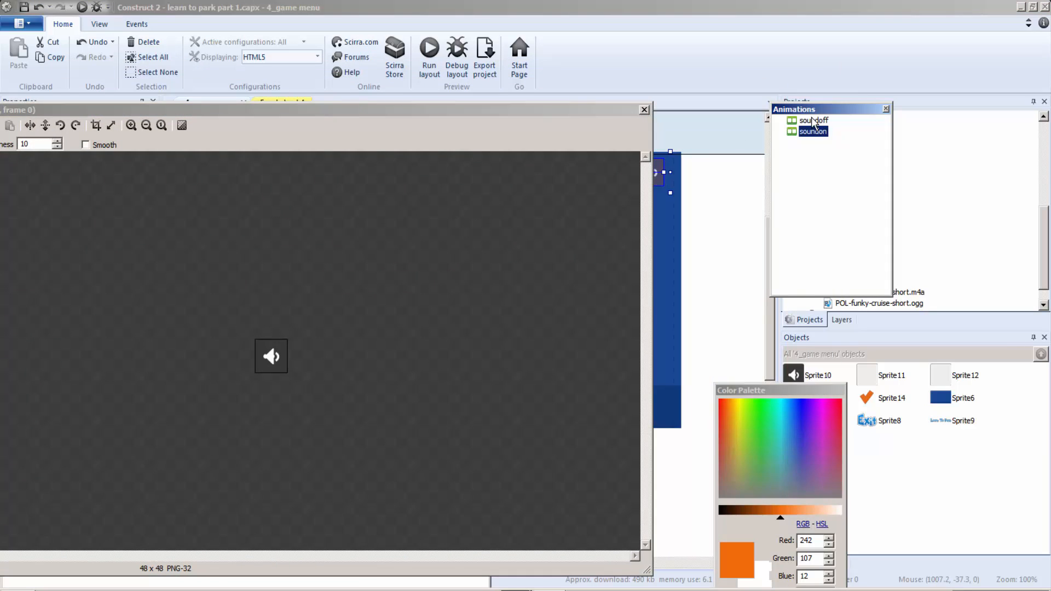
pyautogui.click(644, 110)
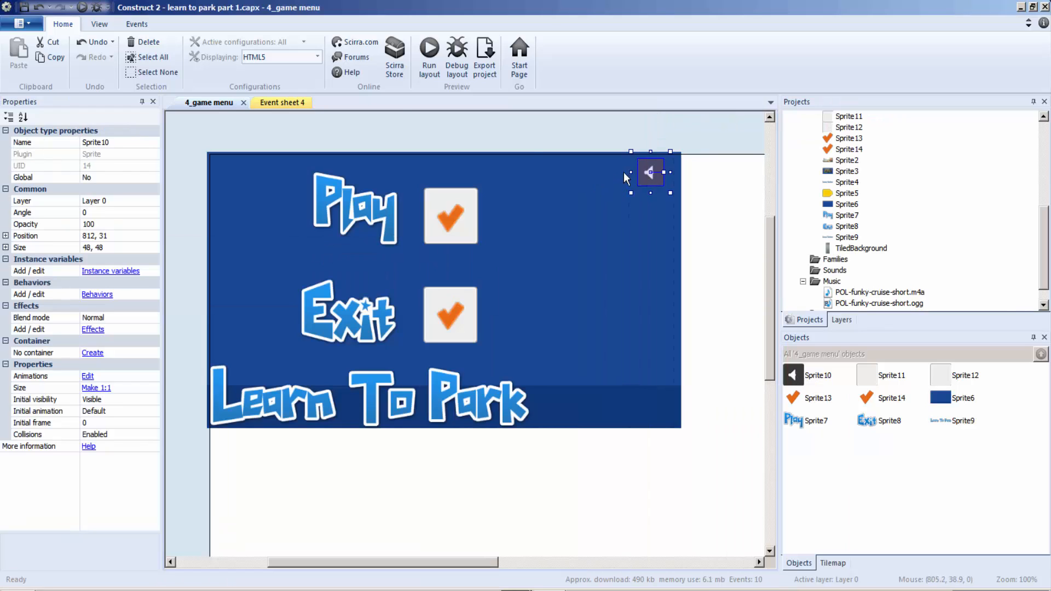
pyautogui.click(285, 104)
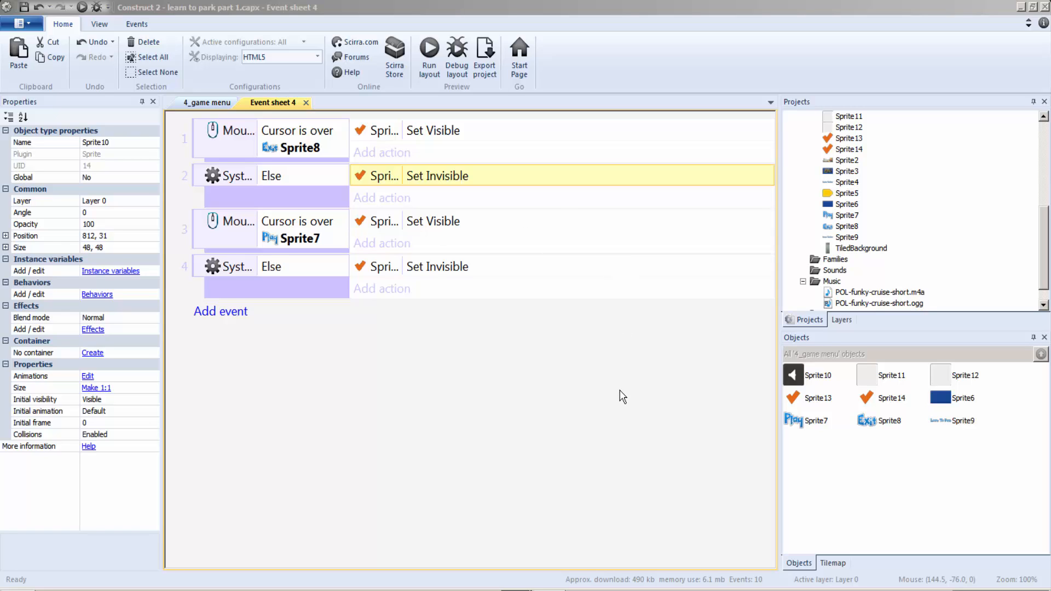
pyautogui.doubleClick(300, 417)
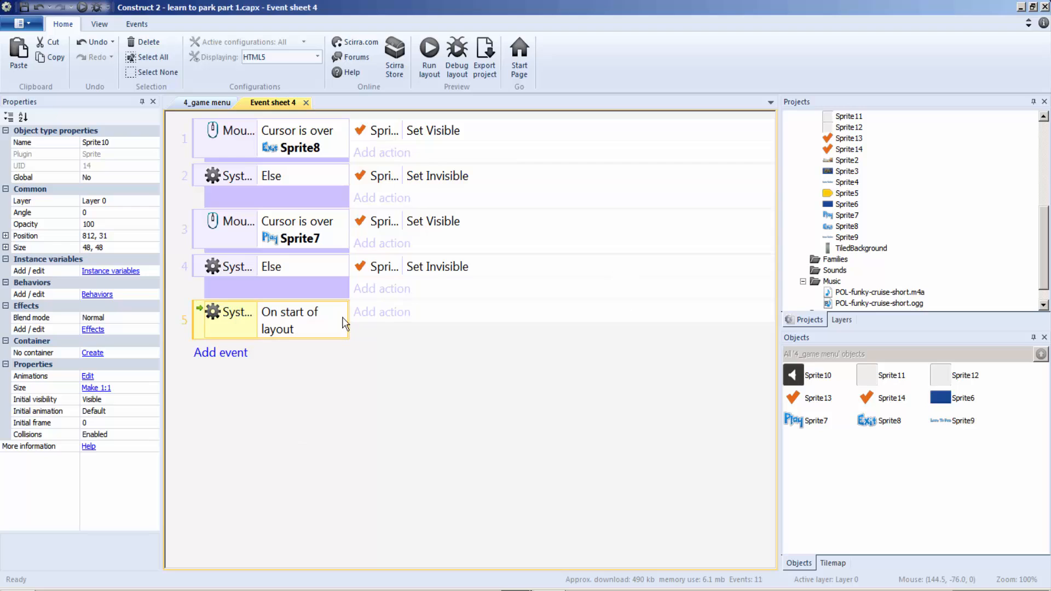
pyautogui.click(361, 313)
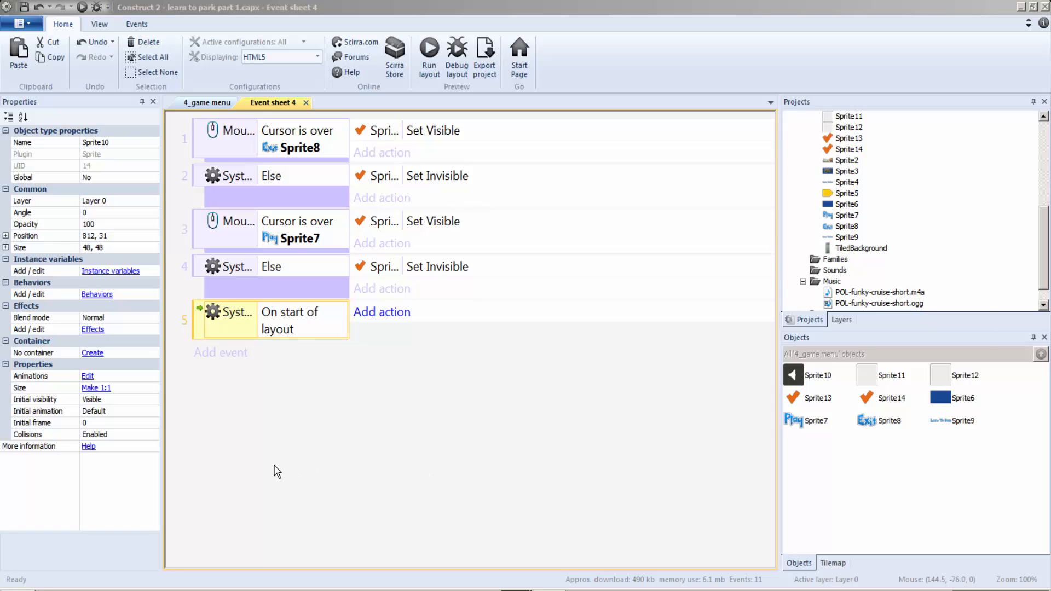
pyautogui.click(639, 357)
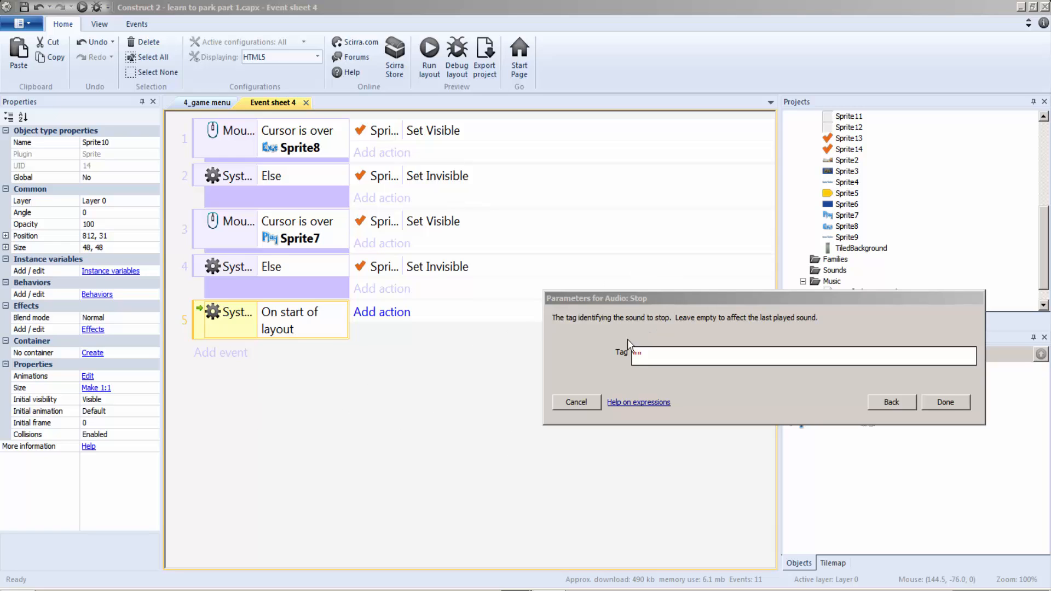
pyautogui.click(512, 343)
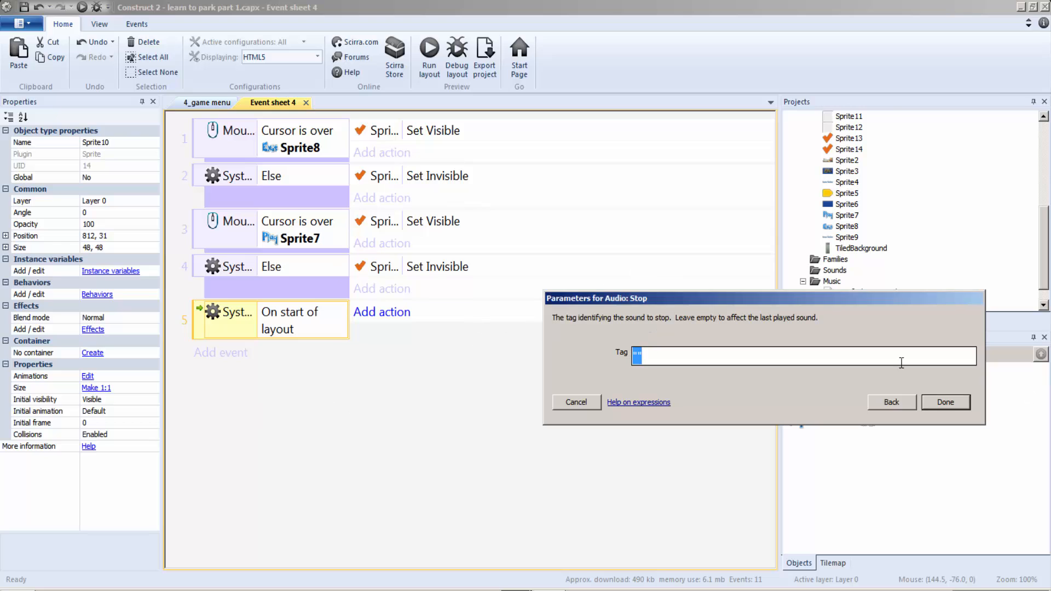
pyautogui.click(884, 402)
pyautogui.click(267, 505)
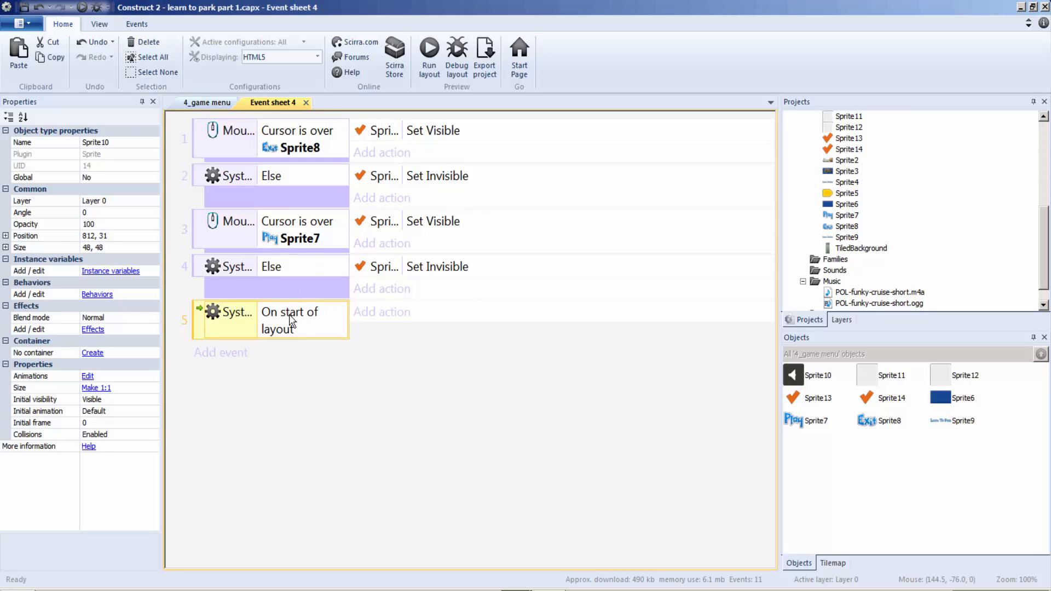
pyautogui.press('Delete')
# Reopen the animations of the speaker icon (Sprite10) in the 4_game menu layout and select soundon
pyautogui.click(229, 104)
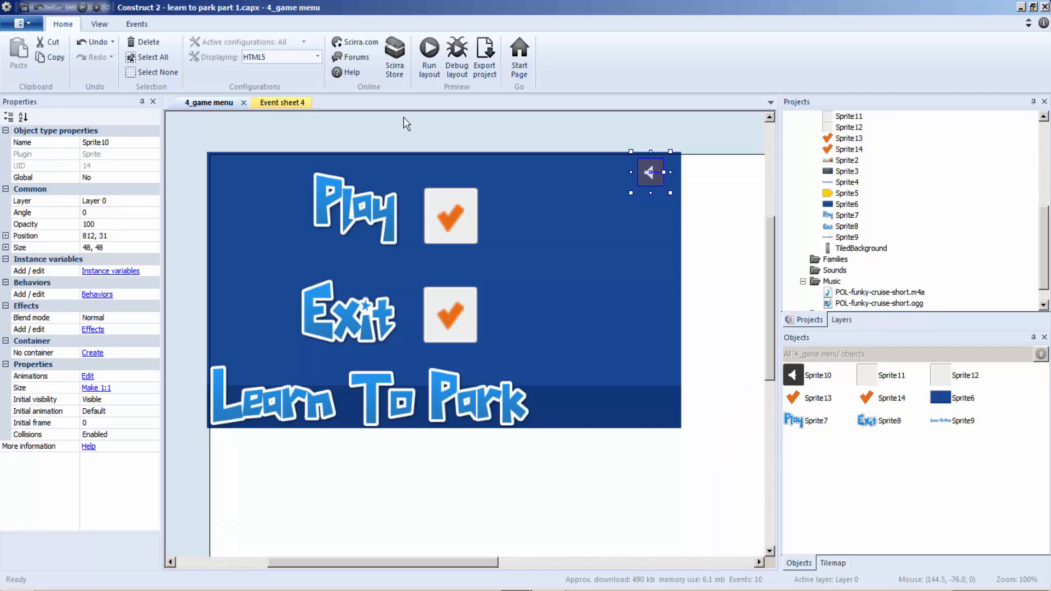
pyautogui.click(278, 104)
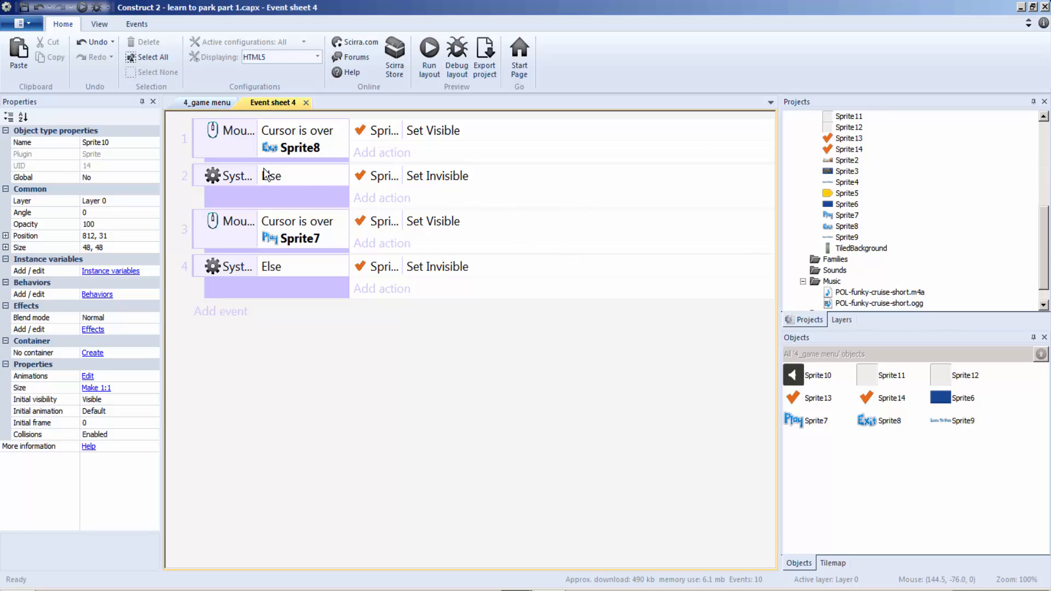
pyautogui.click(216, 103)
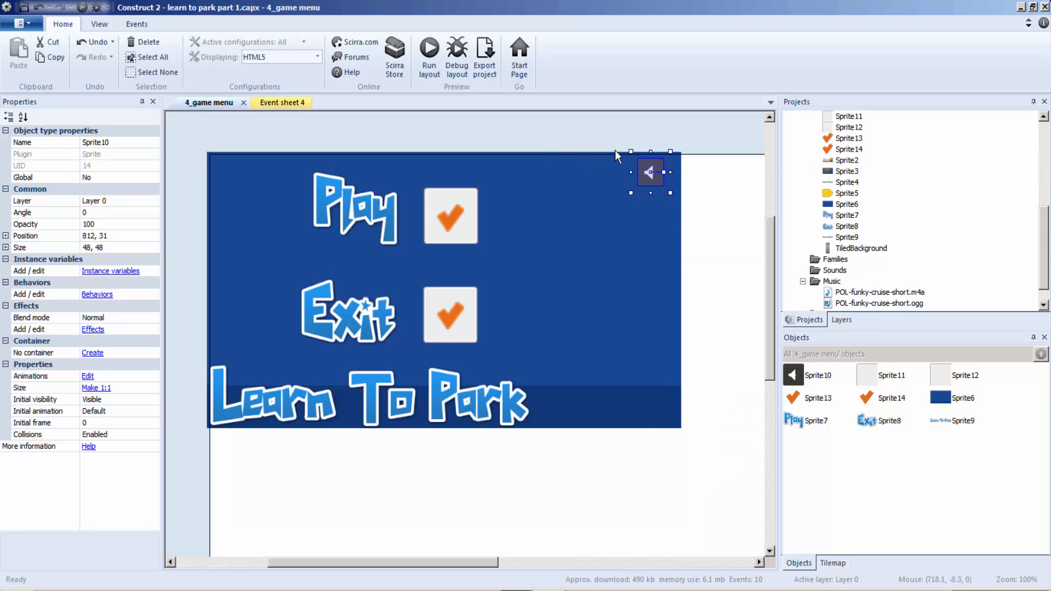
pyautogui.doubleClick(639, 176)
pyautogui.moveTo(823, 130); pyautogui.dragTo(694, 117)
pyautogui.click(714, 119)
# Add an On start of layout event to Event sheet 4 with an Audio Play action for POL-funky-cruise-short
pyautogui.click(270, 103)
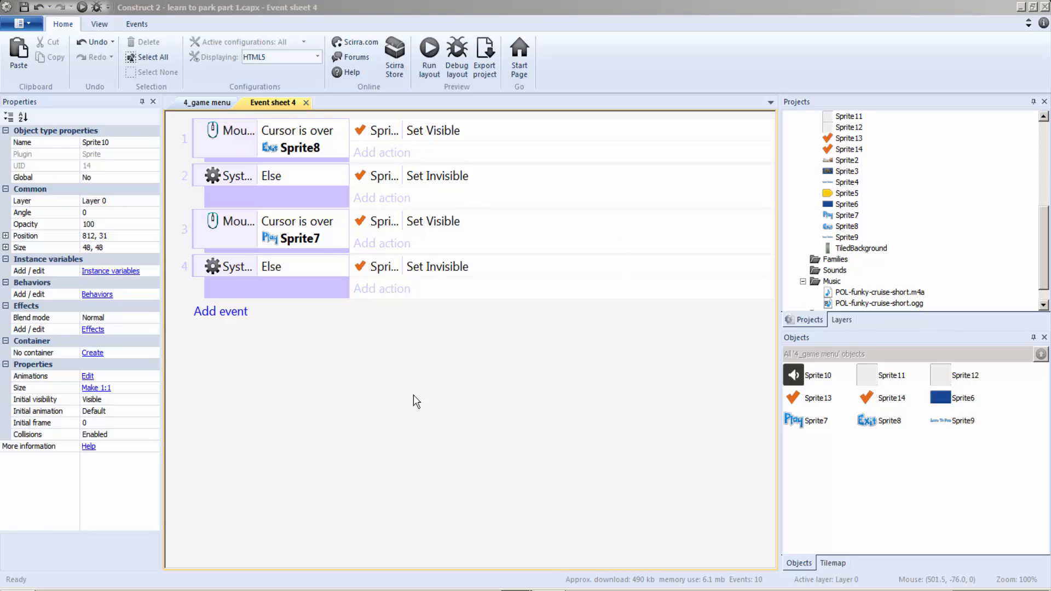
pyautogui.doubleClick(292, 414)
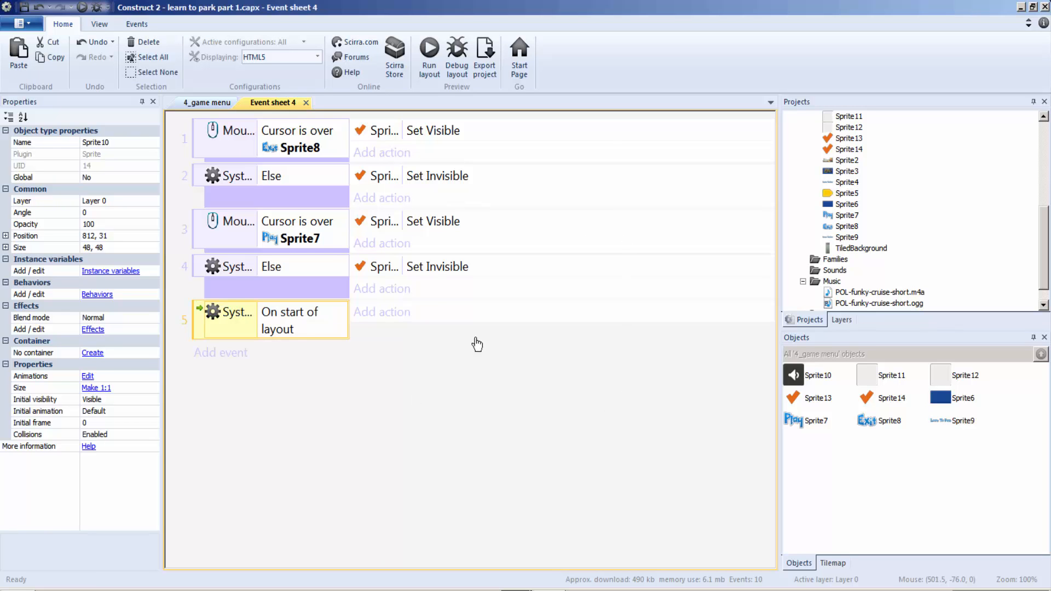
pyautogui.click(373, 319)
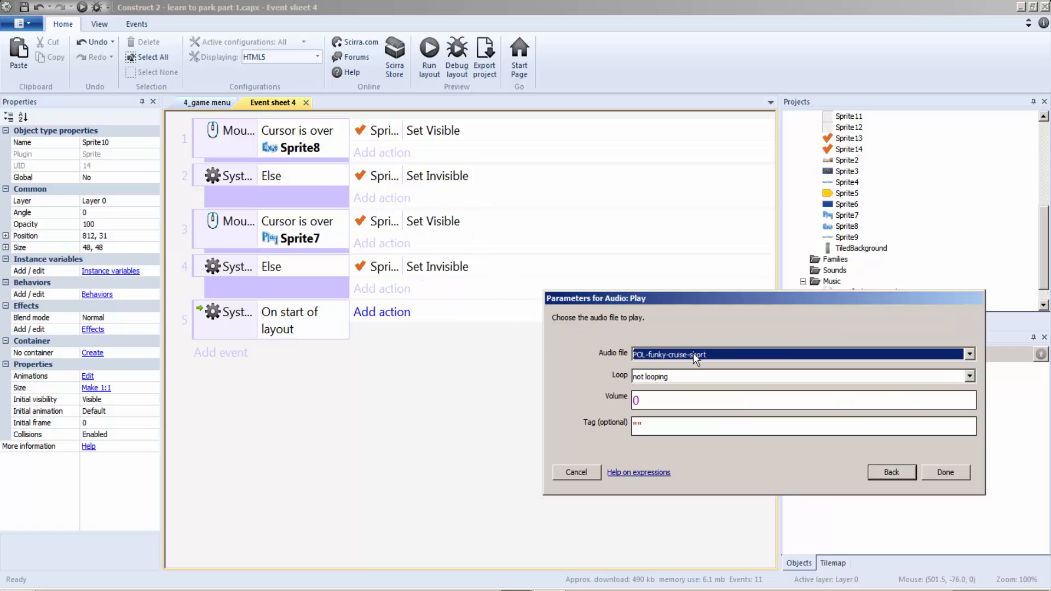
pyautogui.click(693, 353)
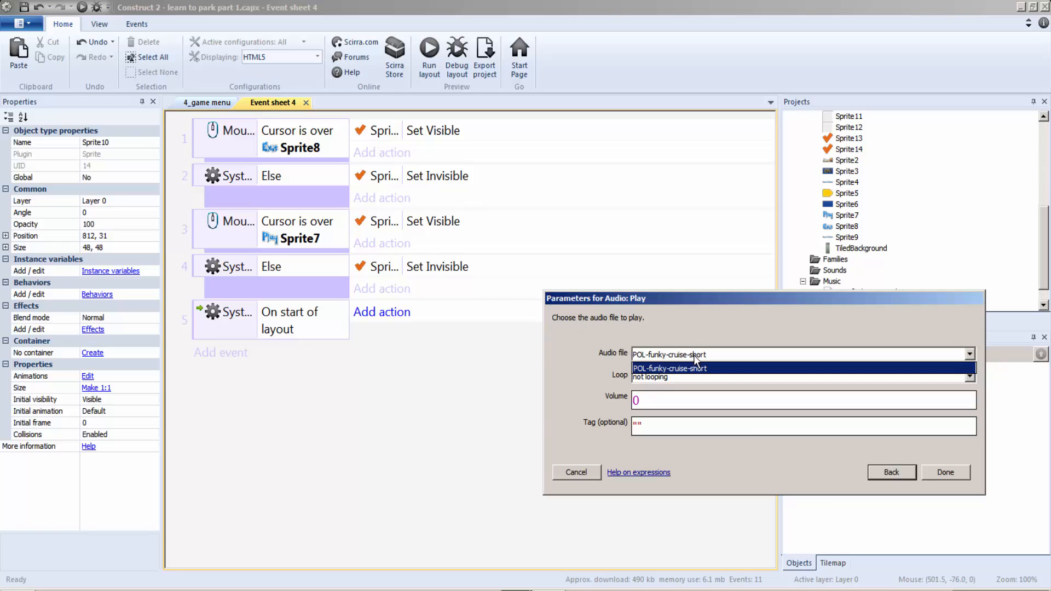
pyautogui.click(637, 363)
# Give the Audio Play action the tag "track_1", set its volume to 20 dB and make it looping
pyautogui.click(637, 424)
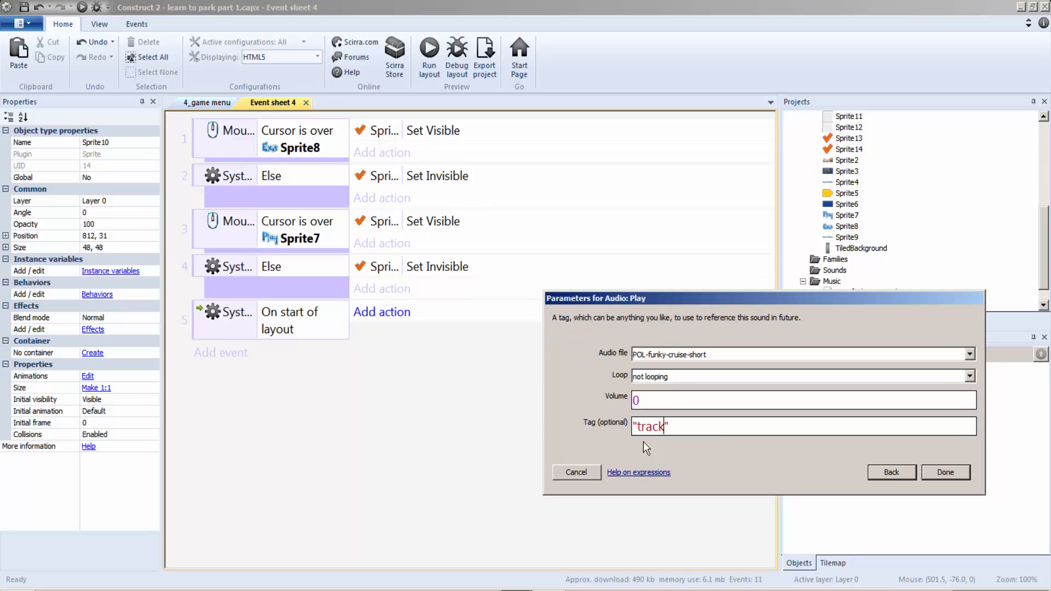
pyautogui.write('track_1')
pyautogui.hotkey('shift', 'Tab')
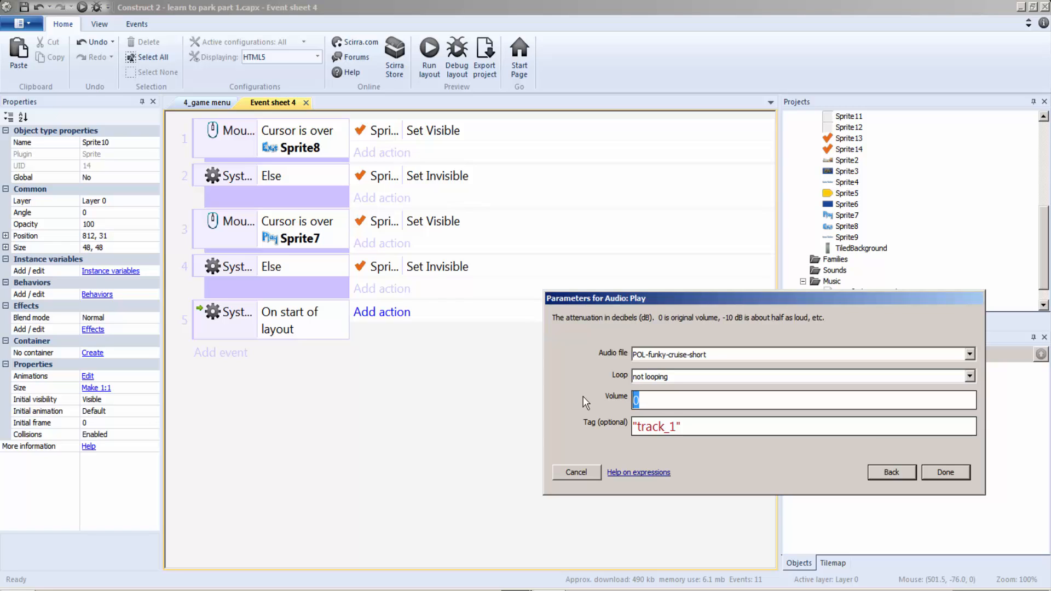
pyautogui.write('20')
pyautogui.click(788, 377)
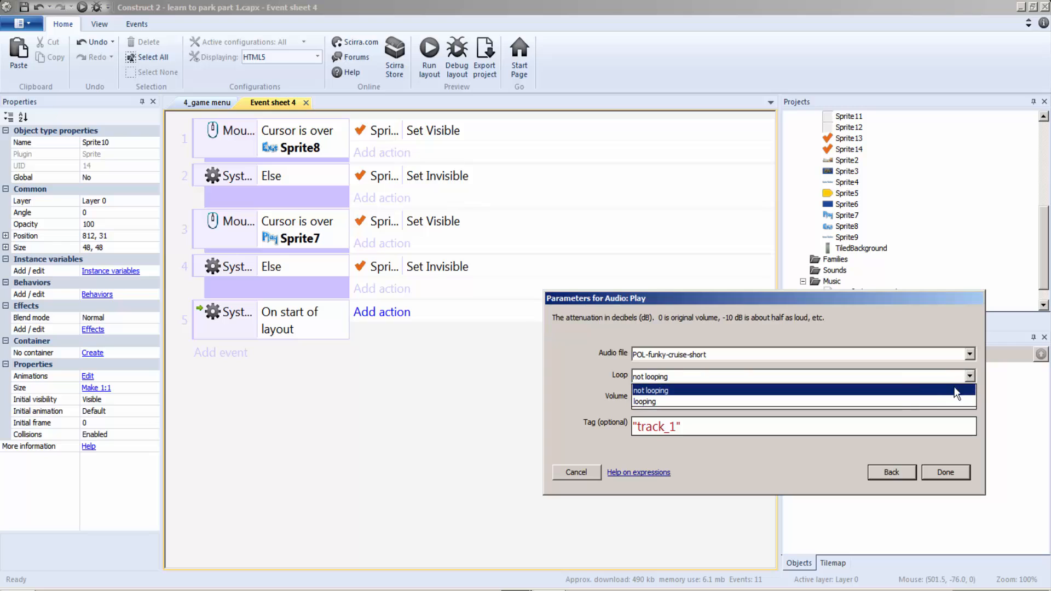
pyautogui.click(774, 400)
pyautogui.click(945, 472)
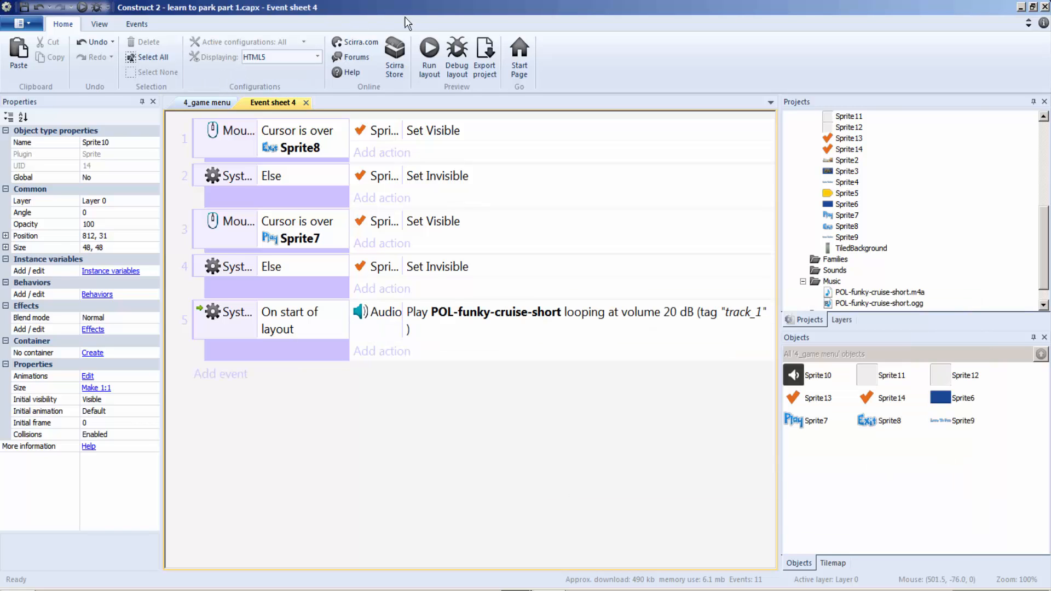
# Run the layout preview to test the background music, check the speaker icon in the layout and return to Event sheet 4
pyautogui.click(428, 53)
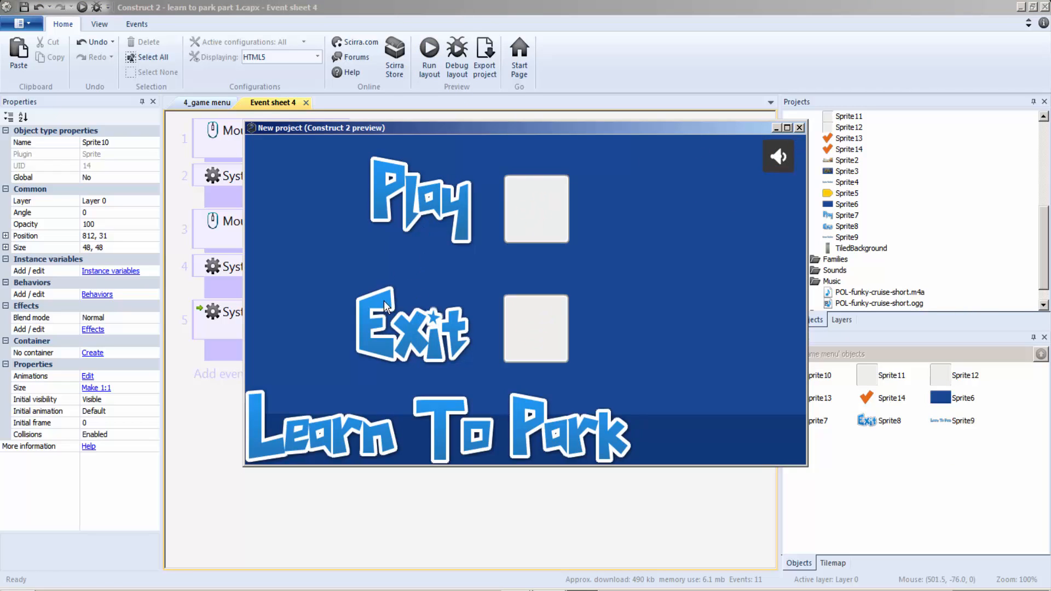
pyautogui.click(799, 128)
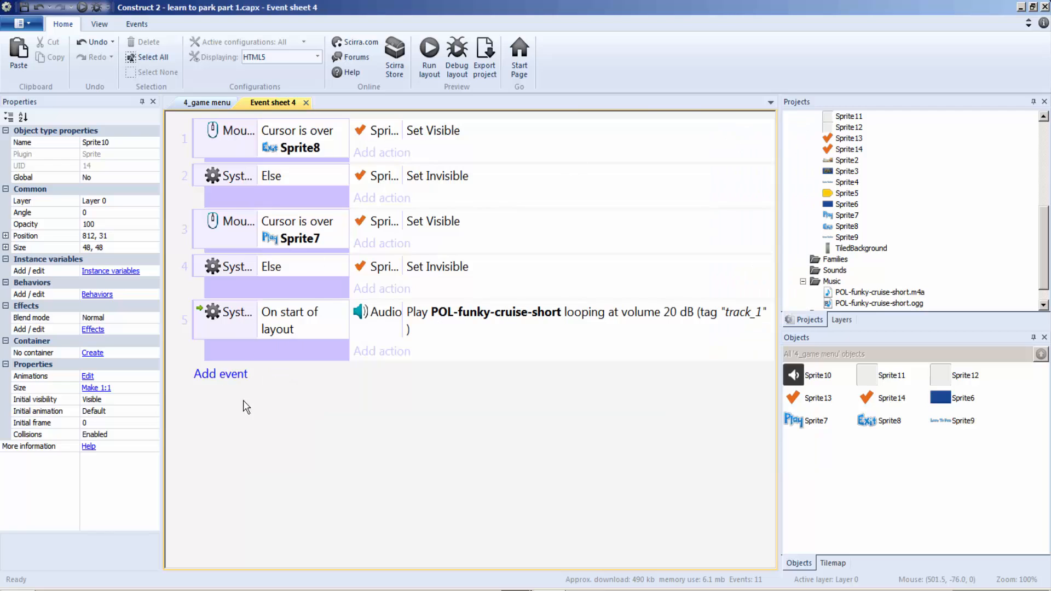
pyautogui.click(201, 103)
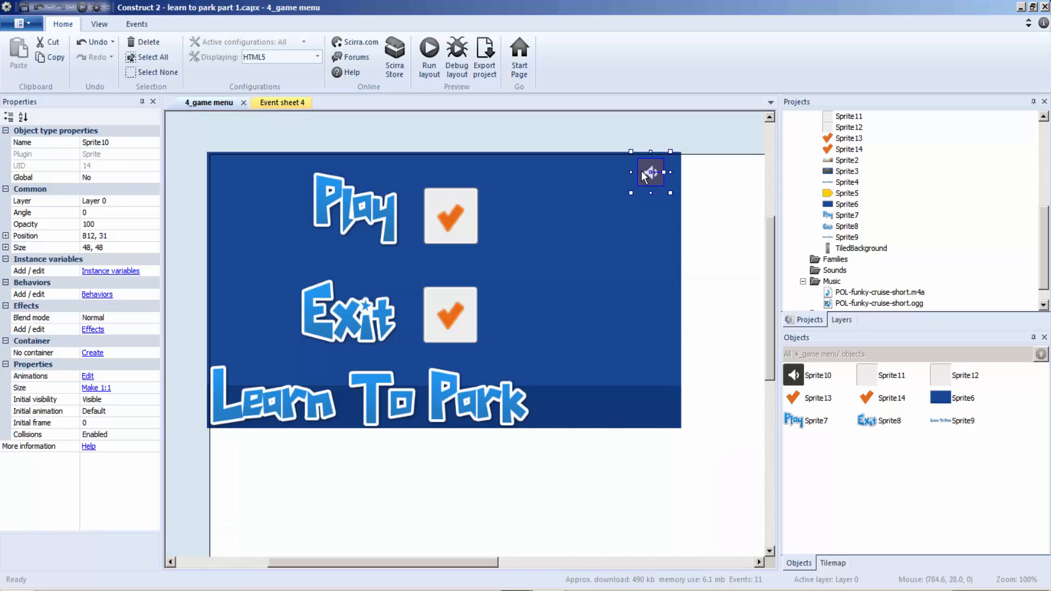
pyautogui.click(267, 103)
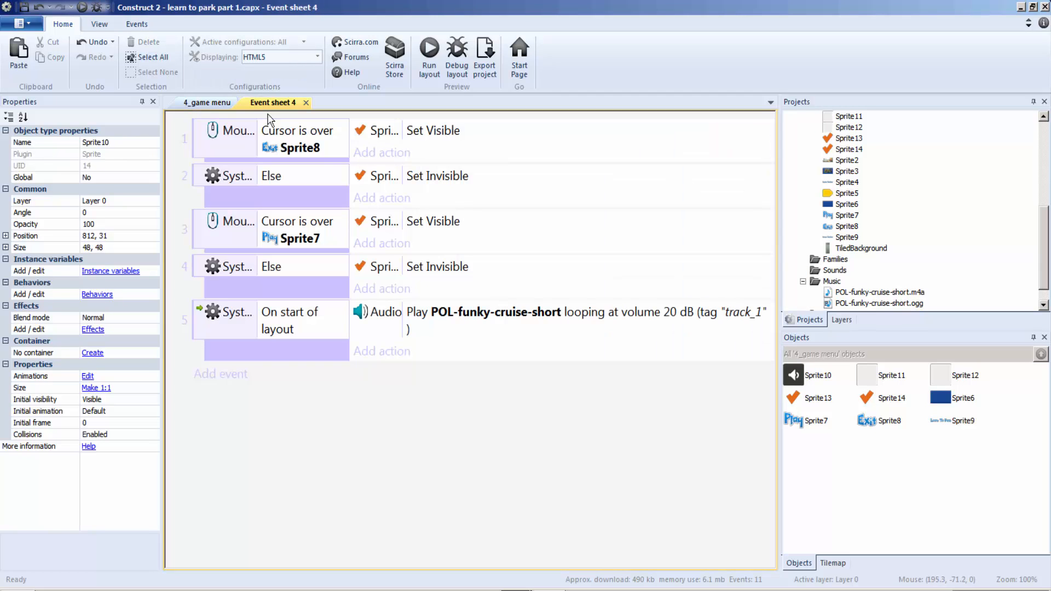
# Add the comment "mute music" below the On start of layout event
pyautogui.rightClick(231, 468)
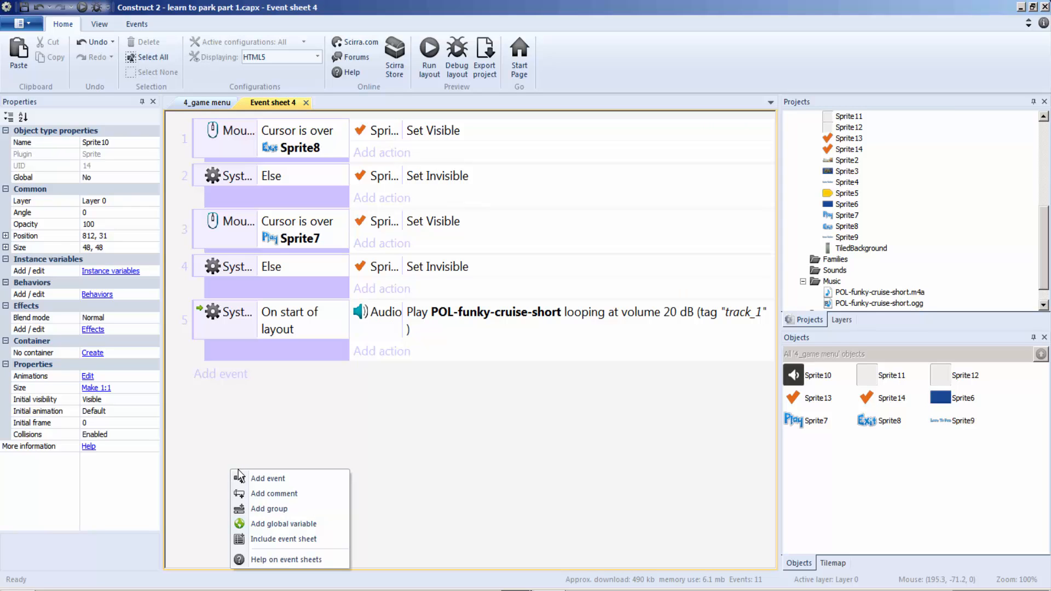
pyautogui.click(252, 494)
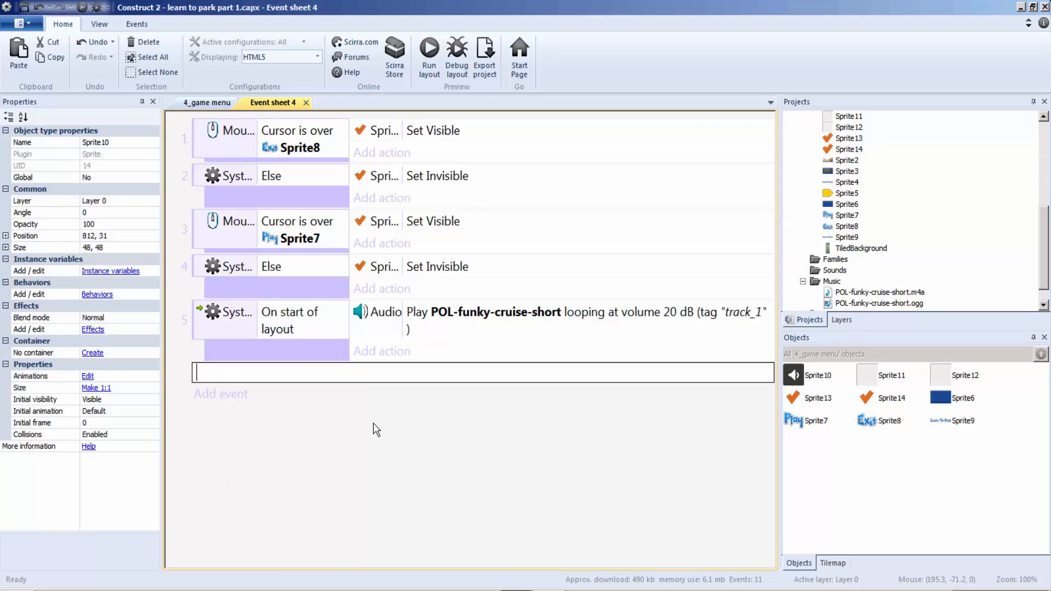
pyautogui.write('mute music')
pyautogui.press('Return')
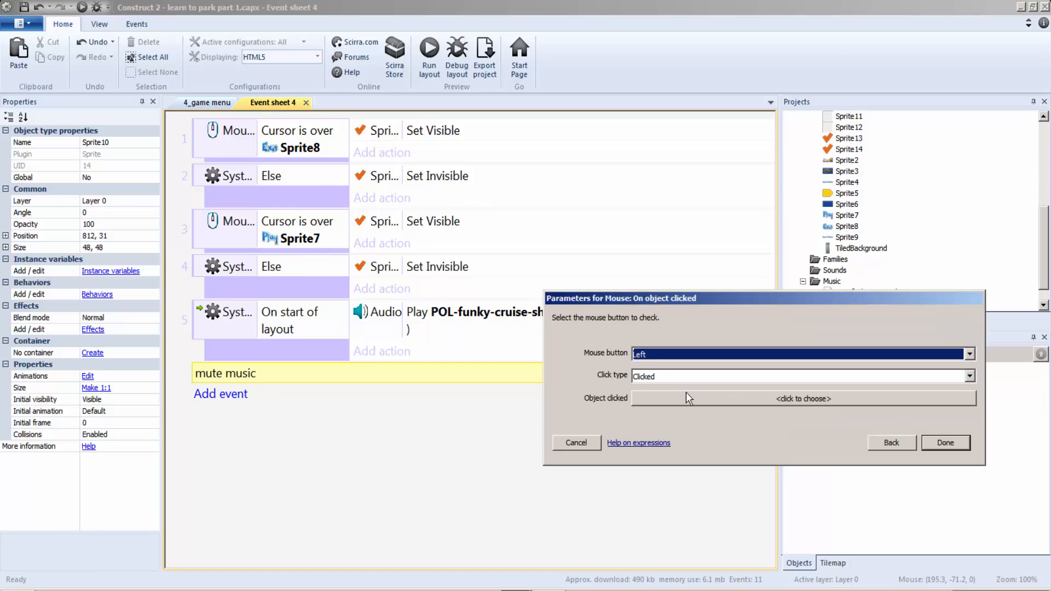
# Add a Mouse On object clicked event for the Left button Clicked on Sprite10 under the "mute music" comment
pyautogui.click(680, 399)
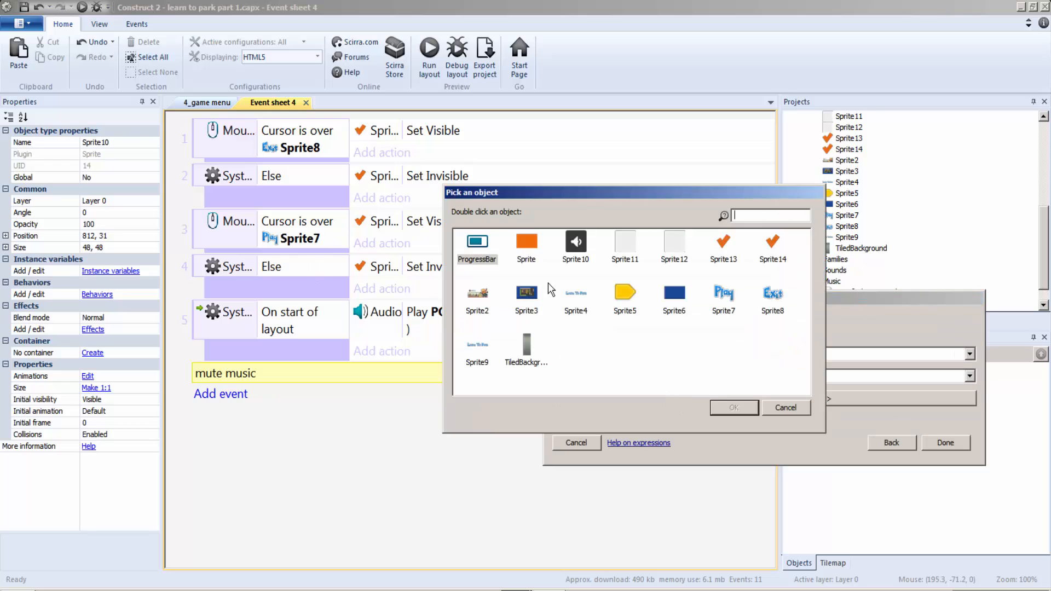
pyautogui.doubleClick(575, 246)
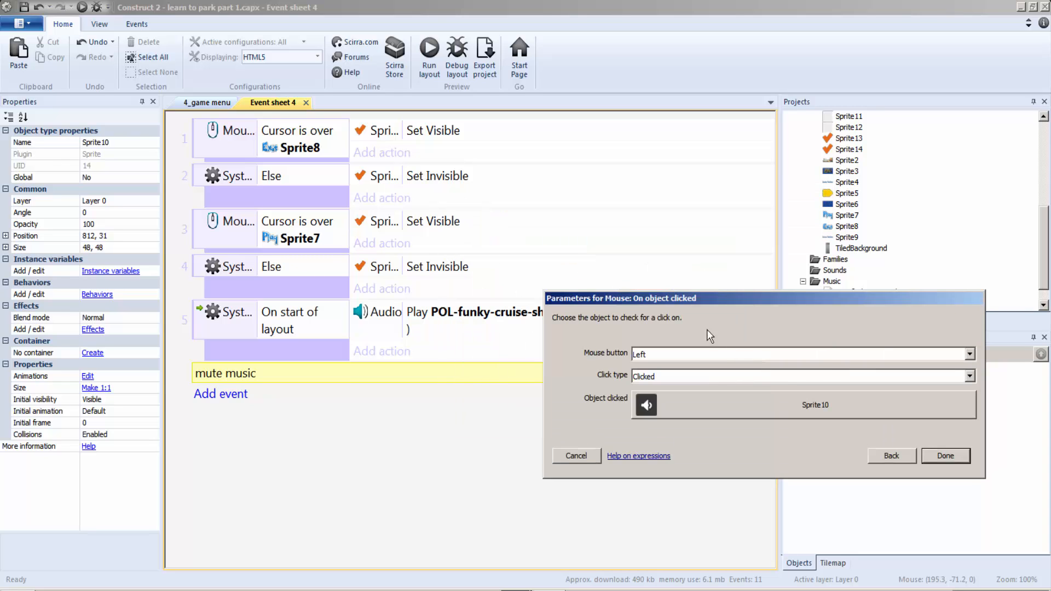
pyautogui.click(945, 442)
# Add an Audio Stop action with the tag "track_1" to the Sprite10 clicked event under "mute music"
pyautogui.click(381, 394)
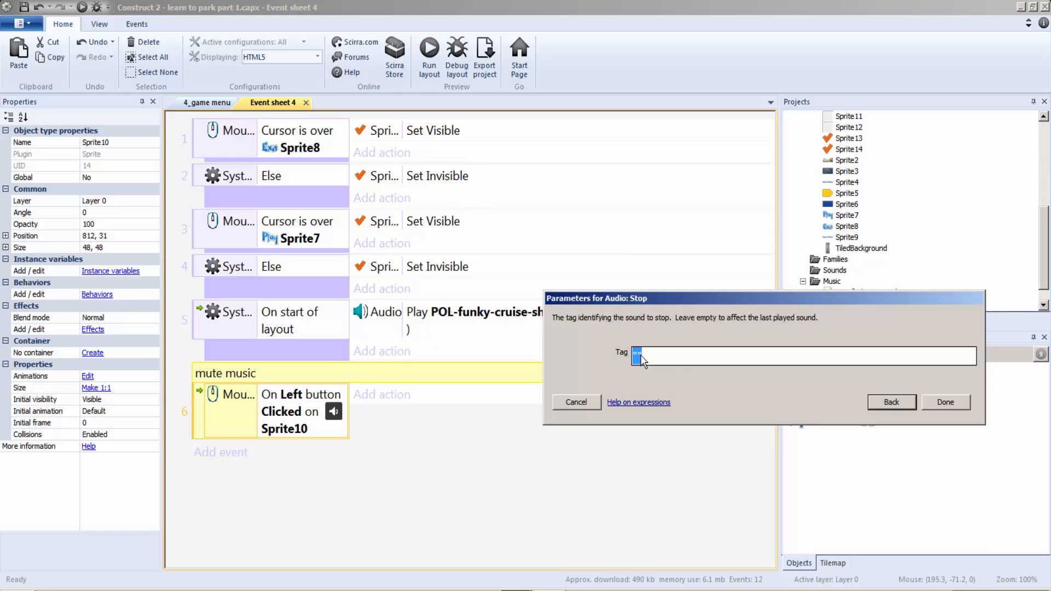
pyautogui.click(640, 356)
pyautogui.write('track_1')
pyautogui.click(946, 402)
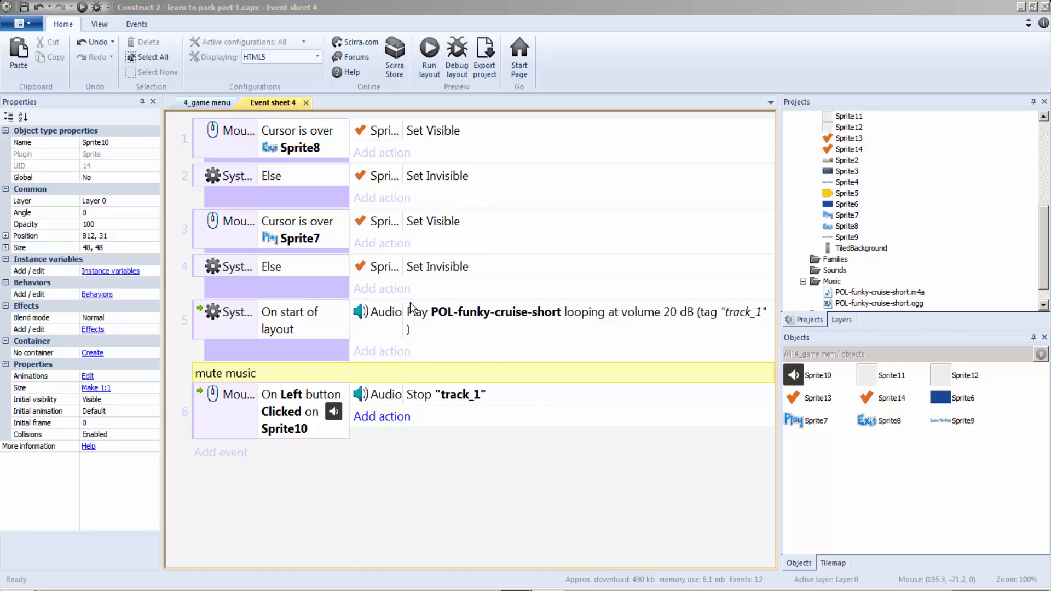
# Add a Sprite10 action to the same event that sets the animation frame to 1
pyautogui.moveTo(716, 359); pyautogui.dragTo(578, 353)
pyautogui.write('1')
pyautogui.click(945, 401)
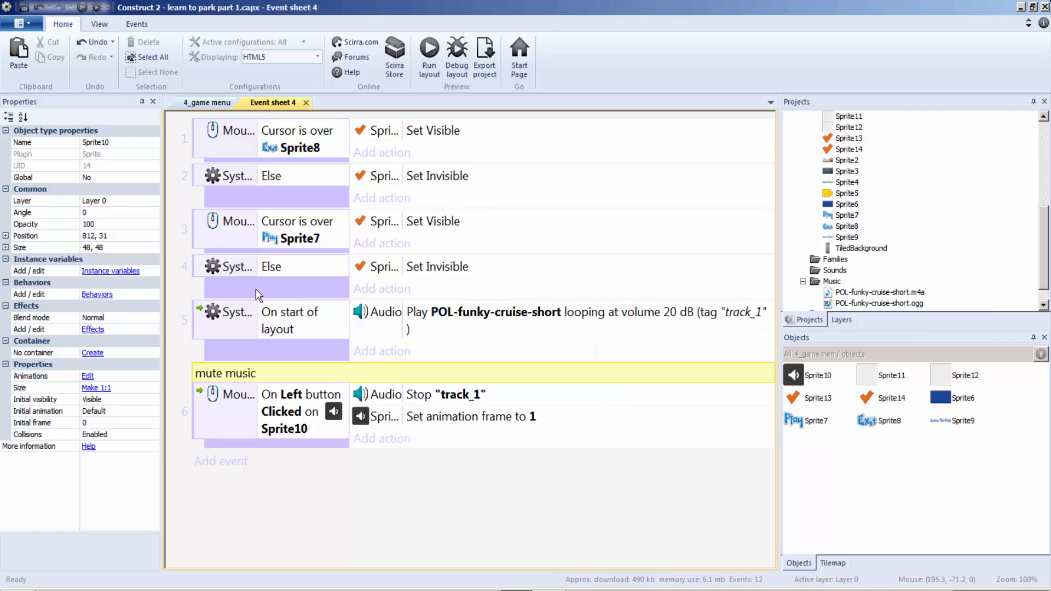
# Check the names of Sprite10's animations in the image editor from the 4_game menu layout
pyautogui.click(207, 103)
pyautogui.doubleClick(651, 177)
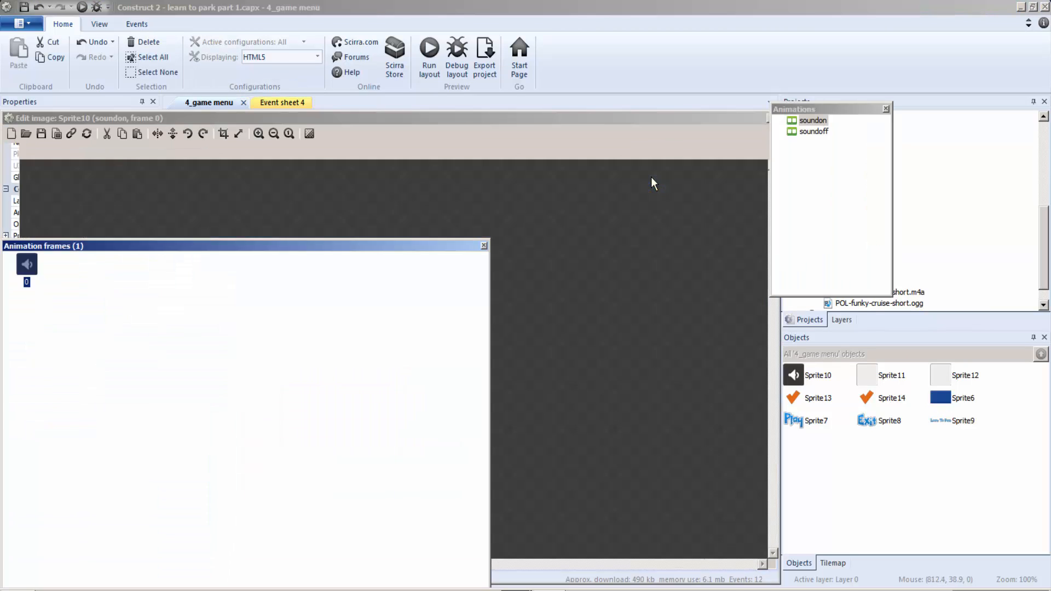
pyautogui.moveTo(710, 118); pyautogui.dragTo(701, 146)
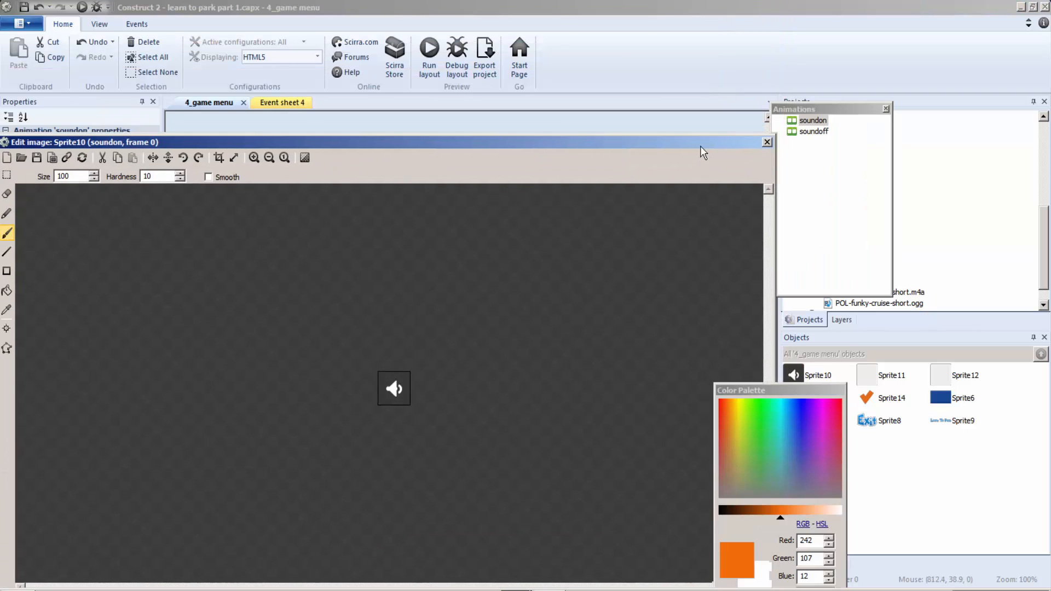
pyautogui.click(809, 133)
pyautogui.rightClick(808, 132)
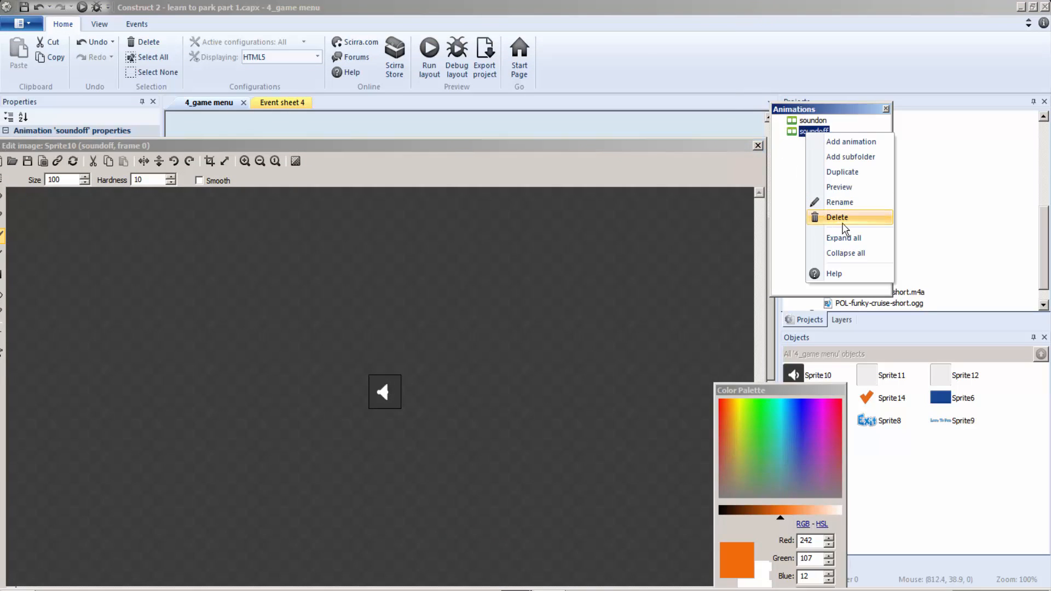
pyautogui.click(850, 204)
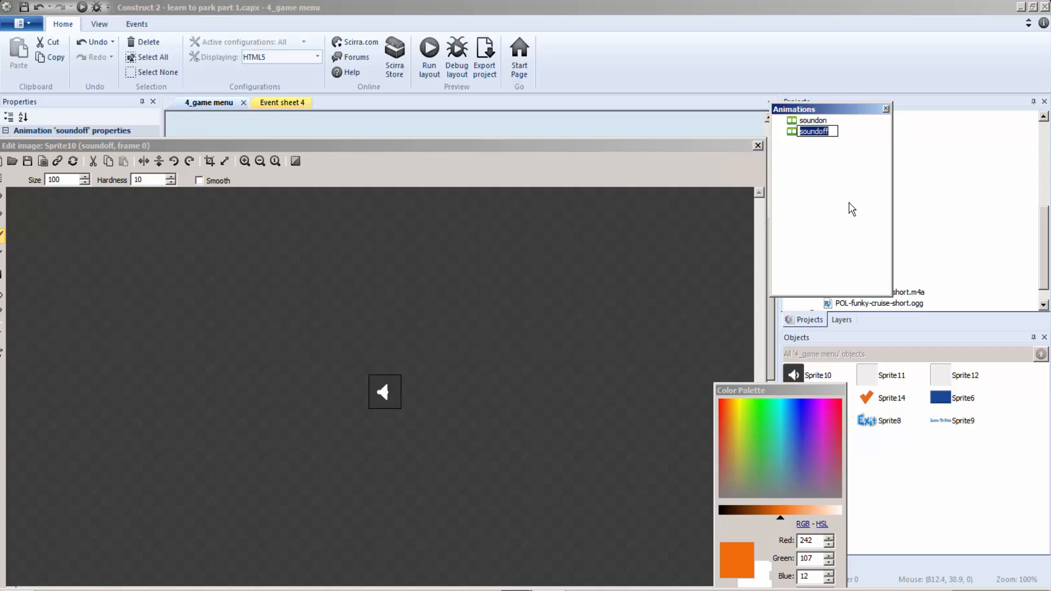
pyautogui.click(758, 145)
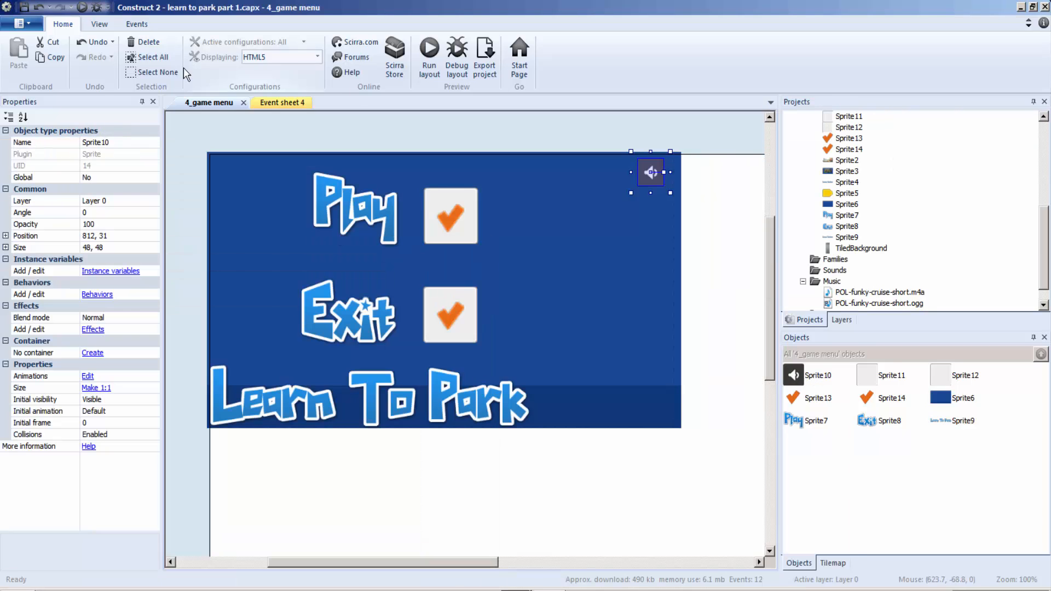
# Replace Sprite10's set frame action in Event sheet 4 with Set animation to "soundoff", playing from the beginning
pyautogui.click(280, 102)
pyautogui.doubleClick(455, 417)
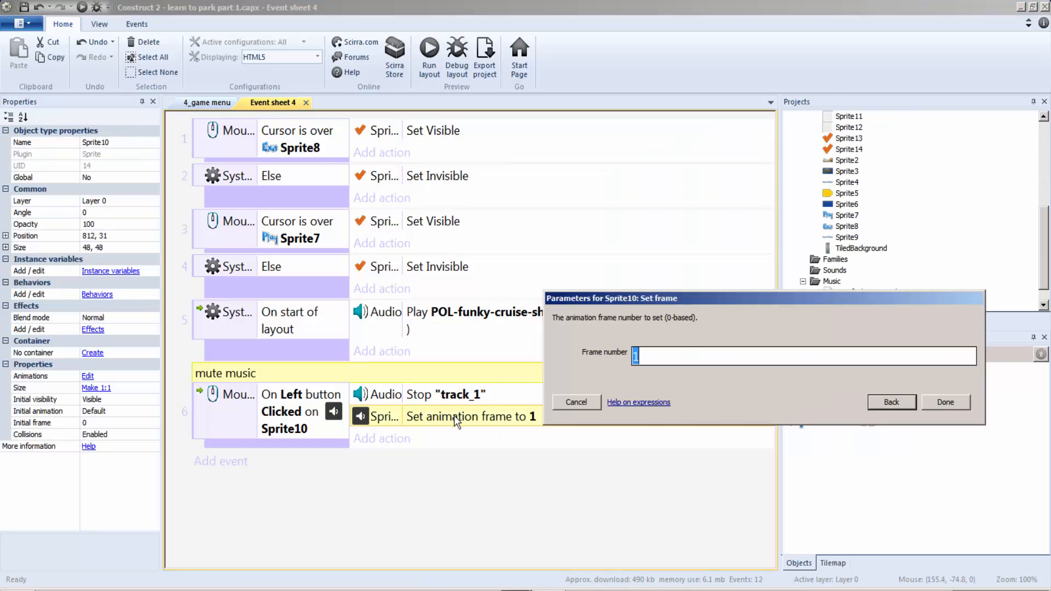
pyautogui.click(946, 402)
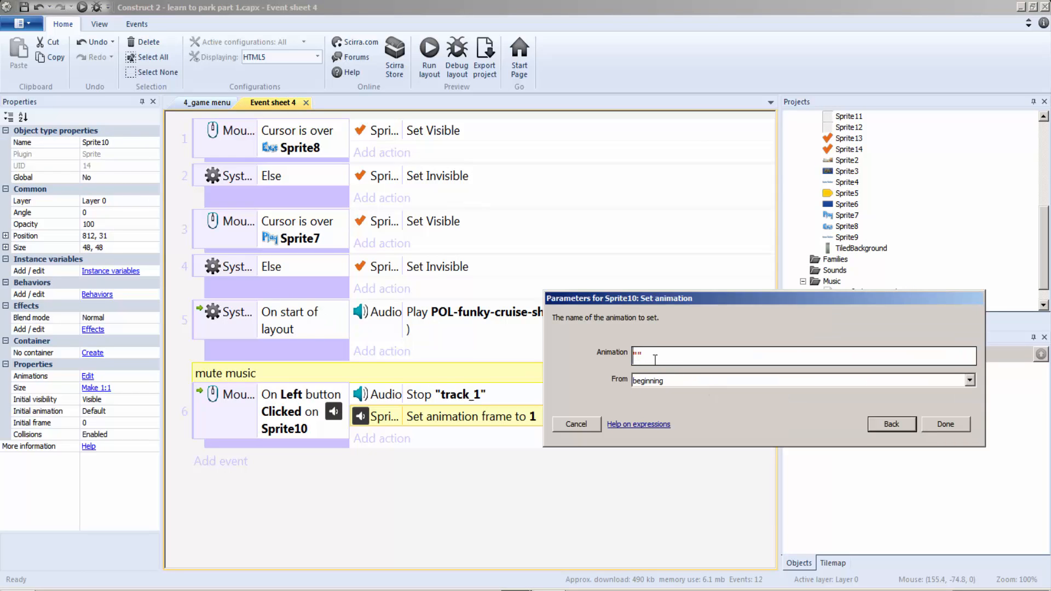
pyautogui.write('soundoff')
pyautogui.click(650, 382)
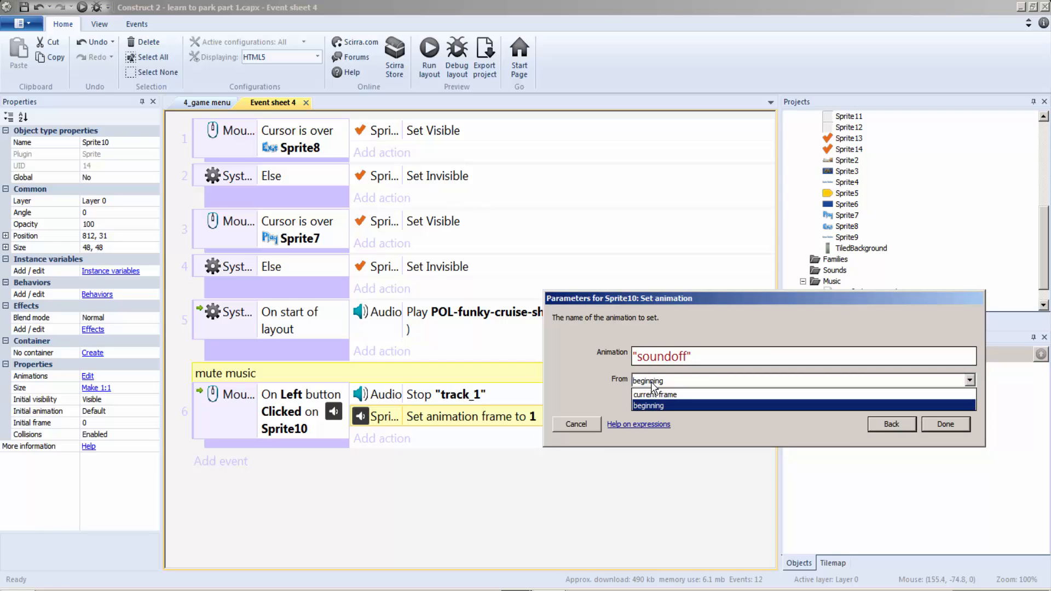
pyautogui.click(657, 380)
pyautogui.click(928, 423)
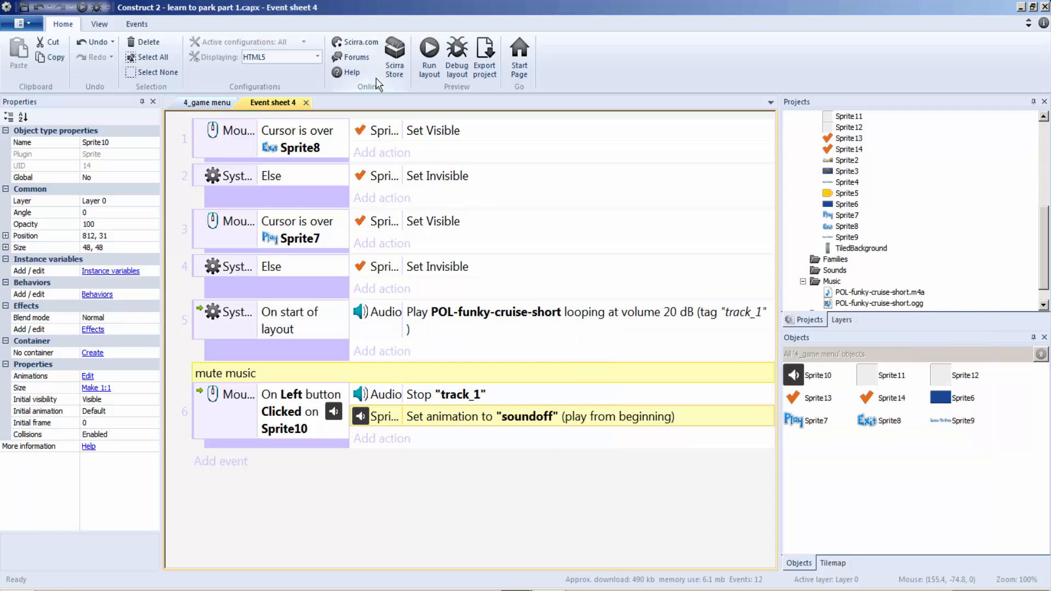
# Run the layout preview to test muting the music with the speaker icon, and close the preview
pyautogui.click(430, 58)
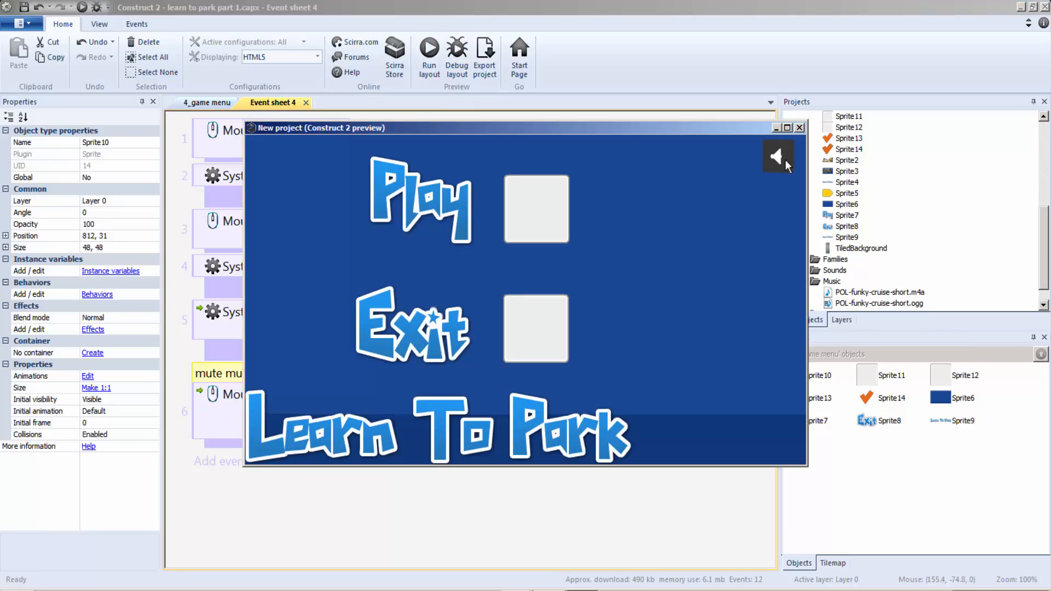
pyautogui.click(799, 128)
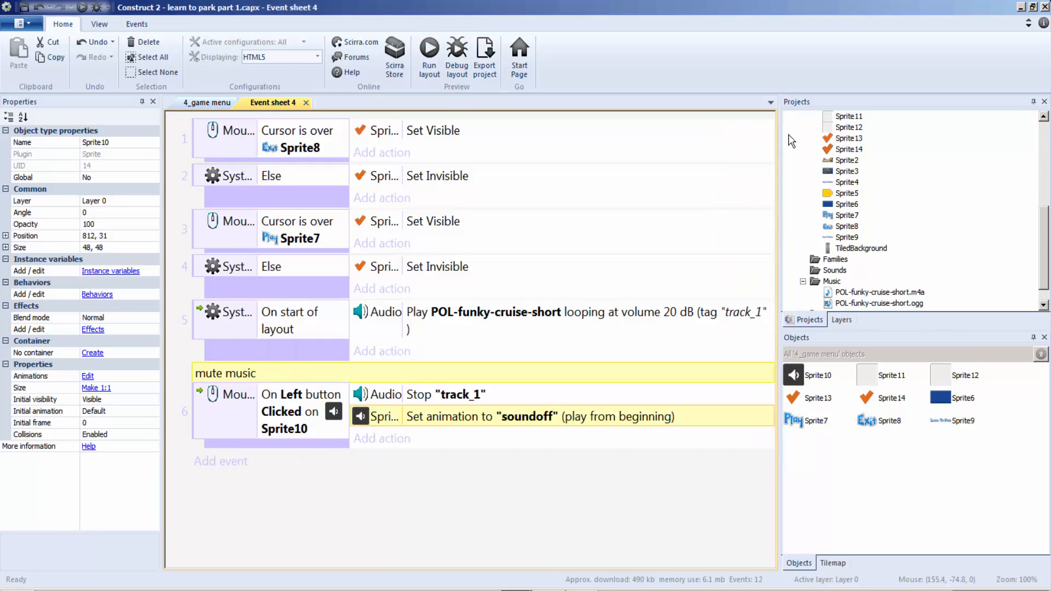
pyautogui.click(245, 495)
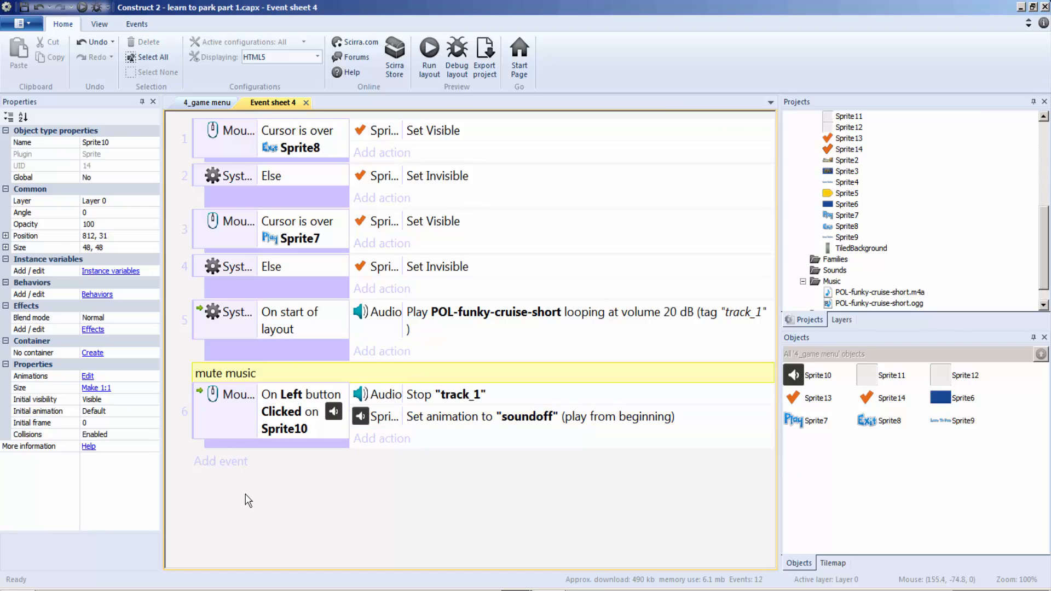
# Add the comment "unmute music" below the Sprite10 clicked event
pyautogui.click(236, 466)
pyautogui.rightClick(263, 488)
pyautogui.click(295, 415)
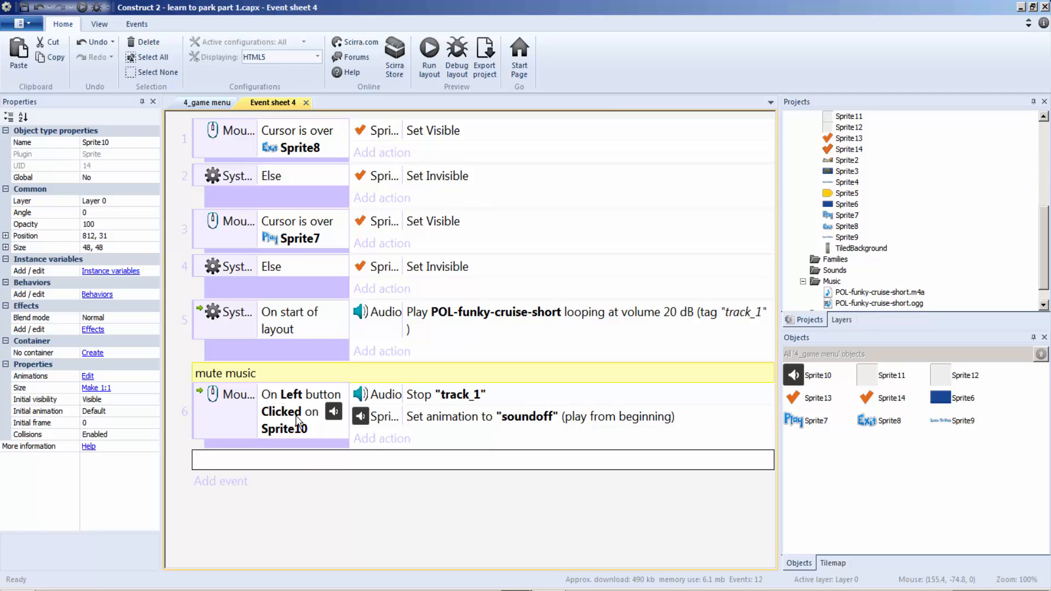
pyautogui.write('unmute music')
pyautogui.press('Return')
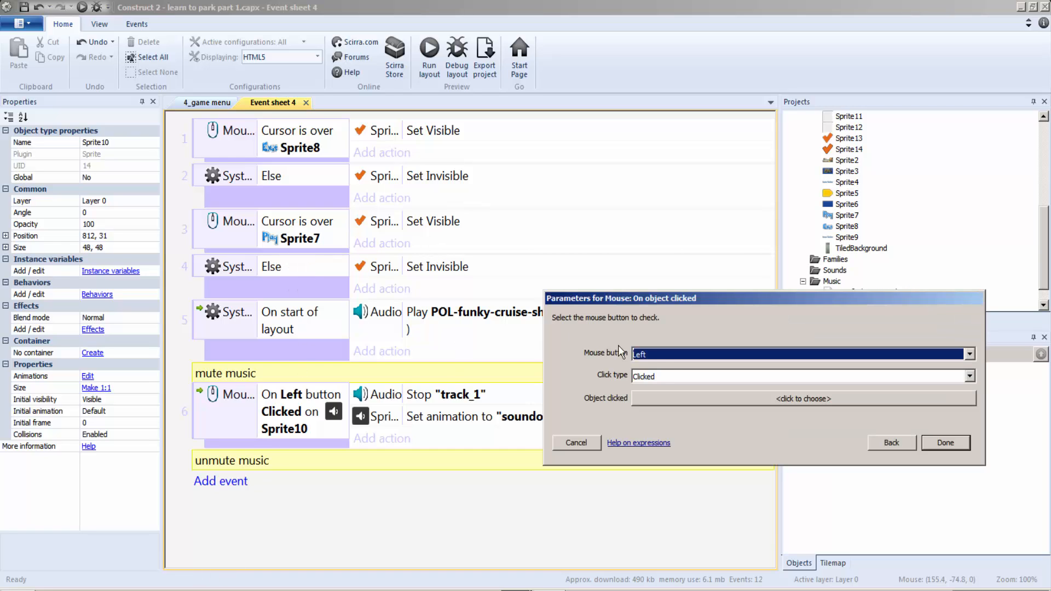
pyautogui.click(663, 356)
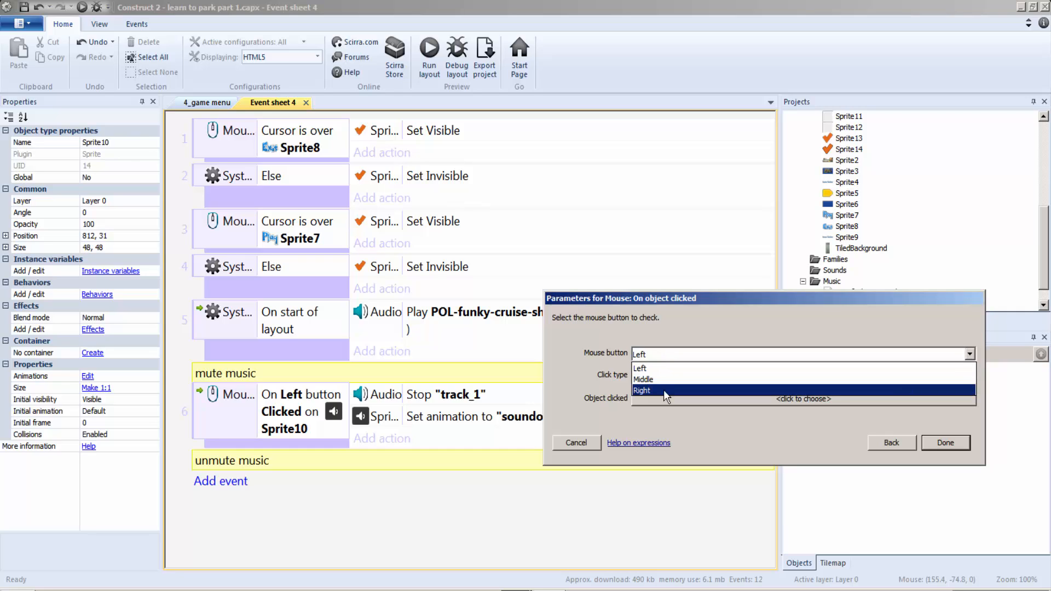
pyautogui.click(661, 390)
pyautogui.click(652, 379)
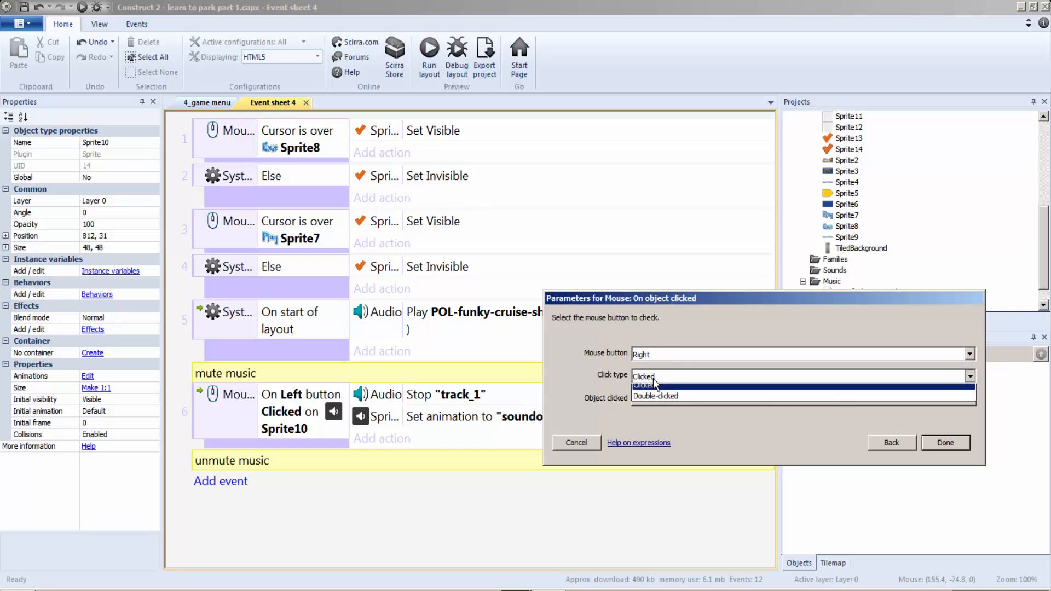
pyautogui.click(663, 377)
pyautogui.click(663, 354)
pyautogui.click(660, 366)
pyautogui.click(660, 377)
pyautogui.click(657, 393)
pyautogui.click(663, 399)
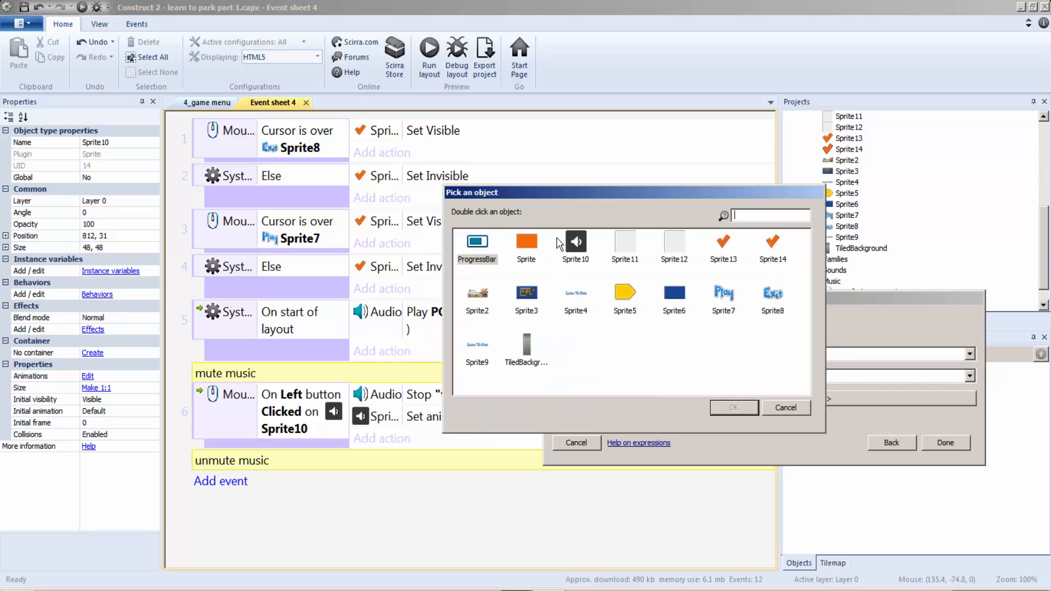
pyautogui.doubleClick(577, 241)
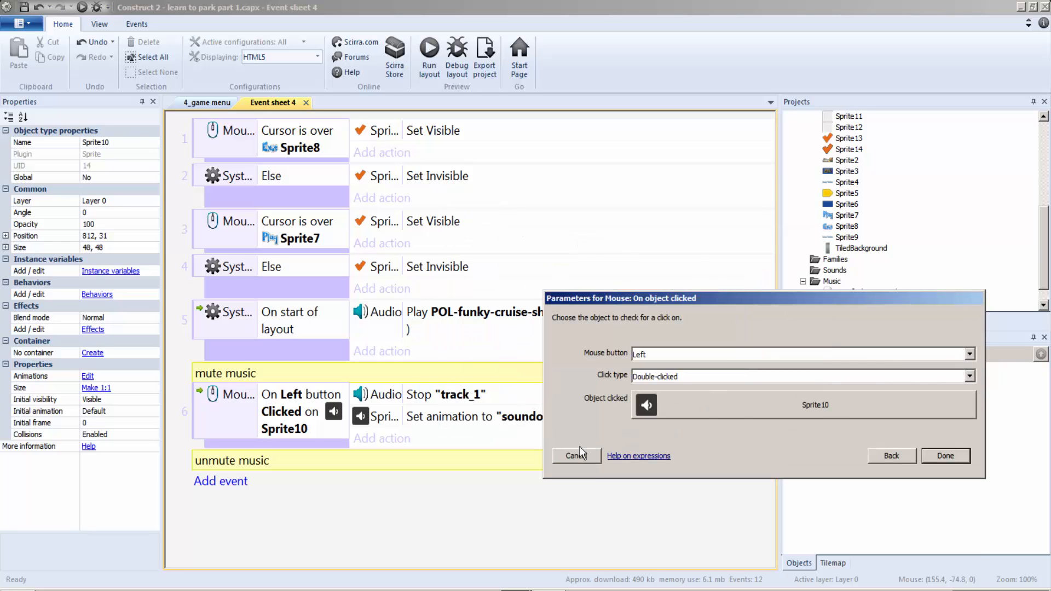
pyautogui.click(584, 462)
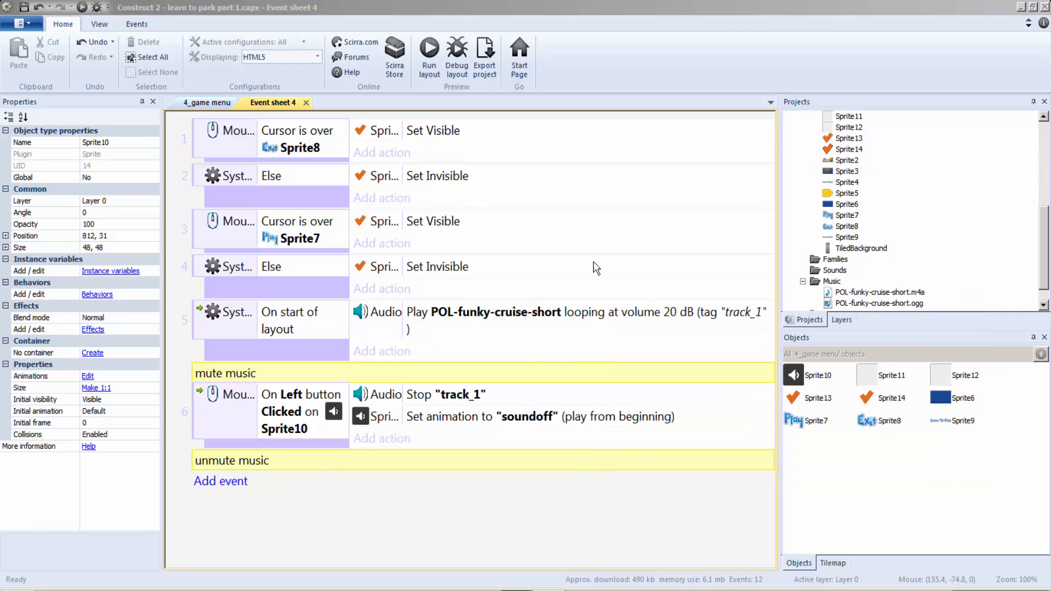
# Add a Mouse On object clicked event for the Left button Double-clicked on Sprite10 under the "unmute music" comment
pyautogui.doubleClick(301, 411)
pyautogui.click(646, 374)
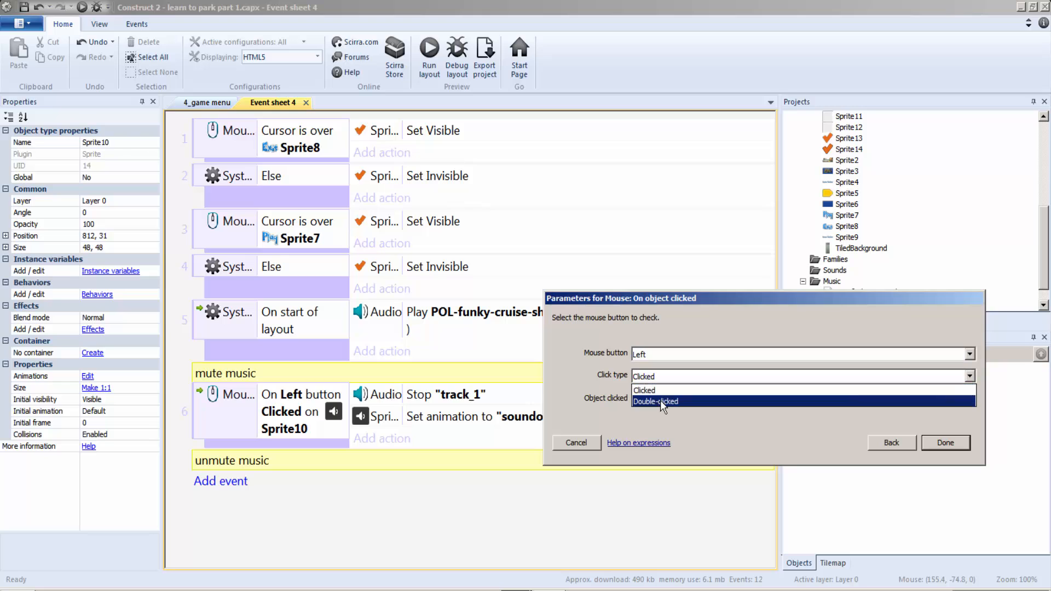
pyautogui.click(661, 399)
pyautogui.click(708, 400)
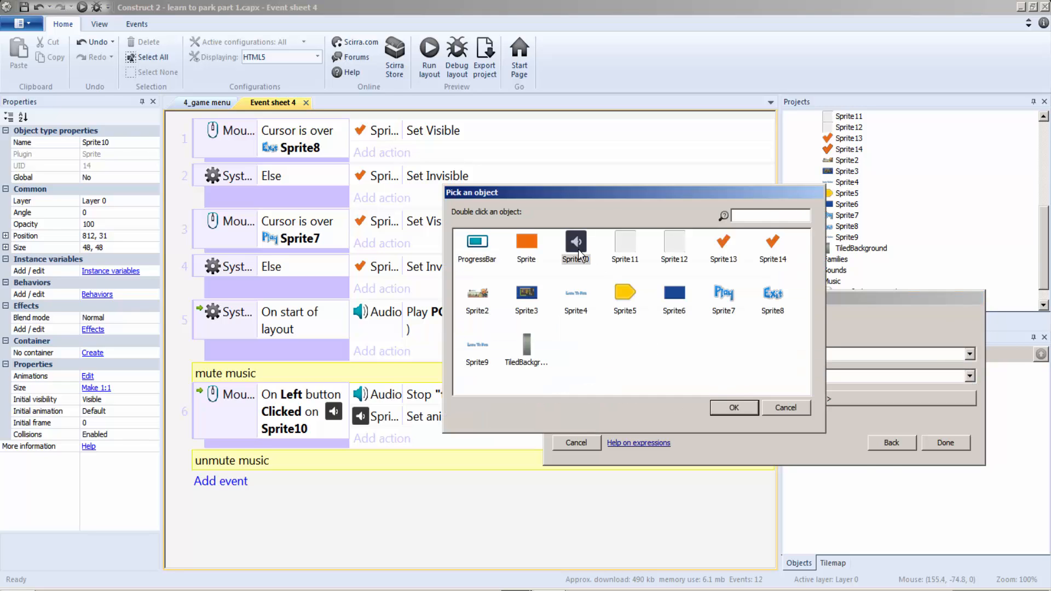
pyautogui.click(755, 400)
pyautogui.click(927, 461)
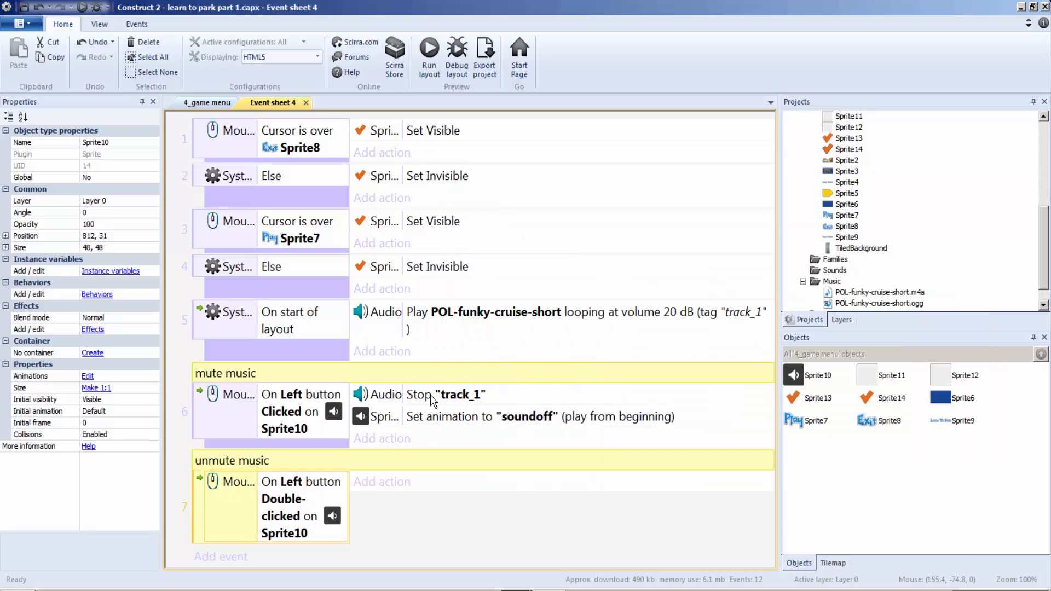
pyautogui.hotkey('ctrl', 'c')
pyautogui.hotkey('ctrl', 'v')
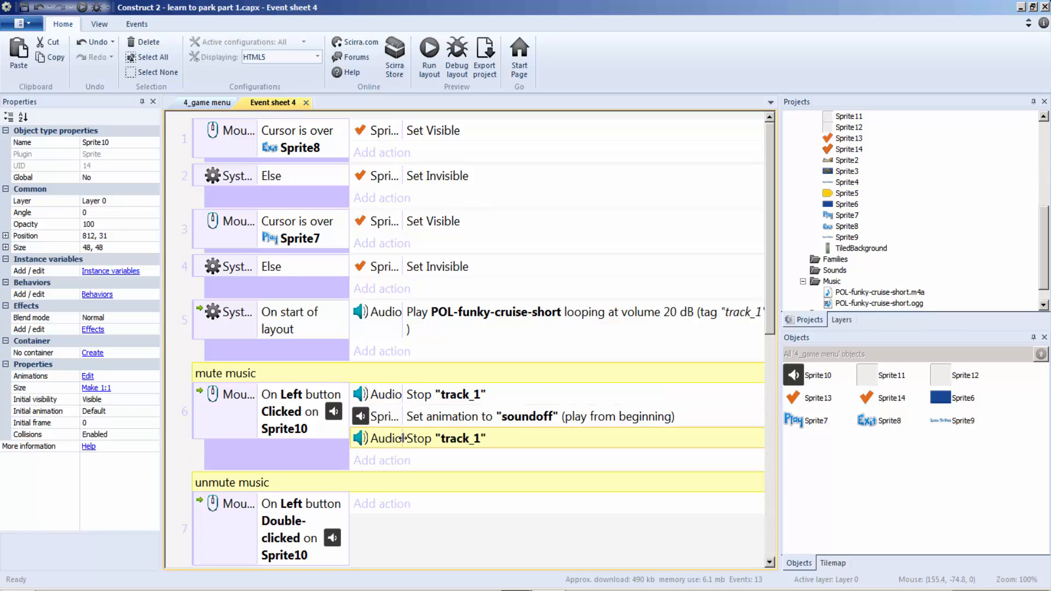
pyautogui.hotkey('ctrl', 'z')
# Duplicate Sprite10's Set animation "soundoff" action into the double-clicked event under "unmute music"
pyautogui.click(457, 417)
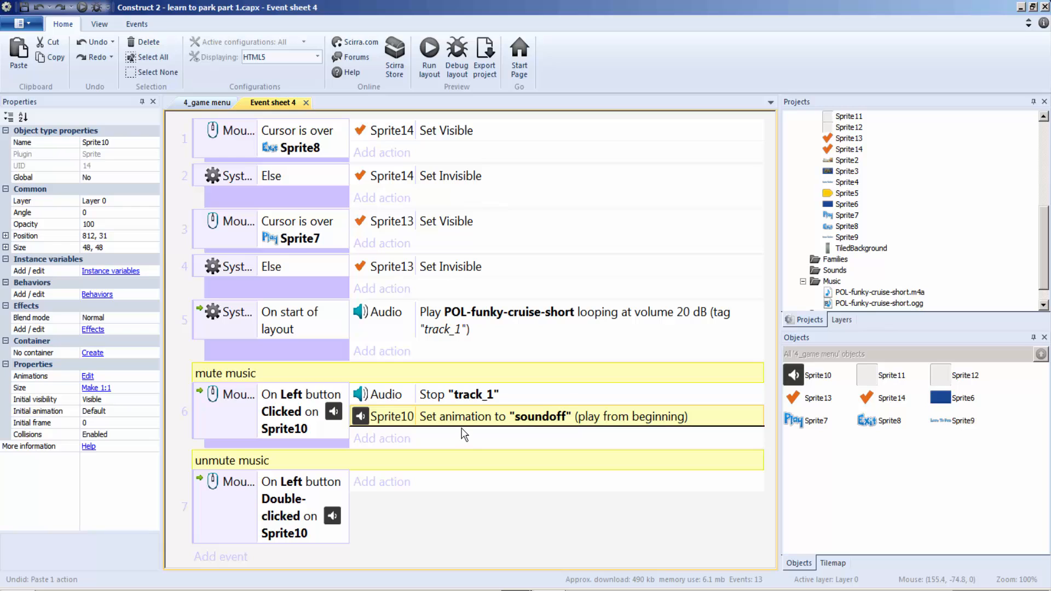
pyautogui.hotkey('ctrl', 'c')
pyautogui.hotkey('ctrl', 'v')
pyautogui.moveTo(456, 438); pyautogui.dragTo(453, 508)
# Add an Audio Play action for POL-funky-cruise-short to the double-clicked event, looping at volume 20 with the tag "track_1"
pyautogui.click(442, 402)
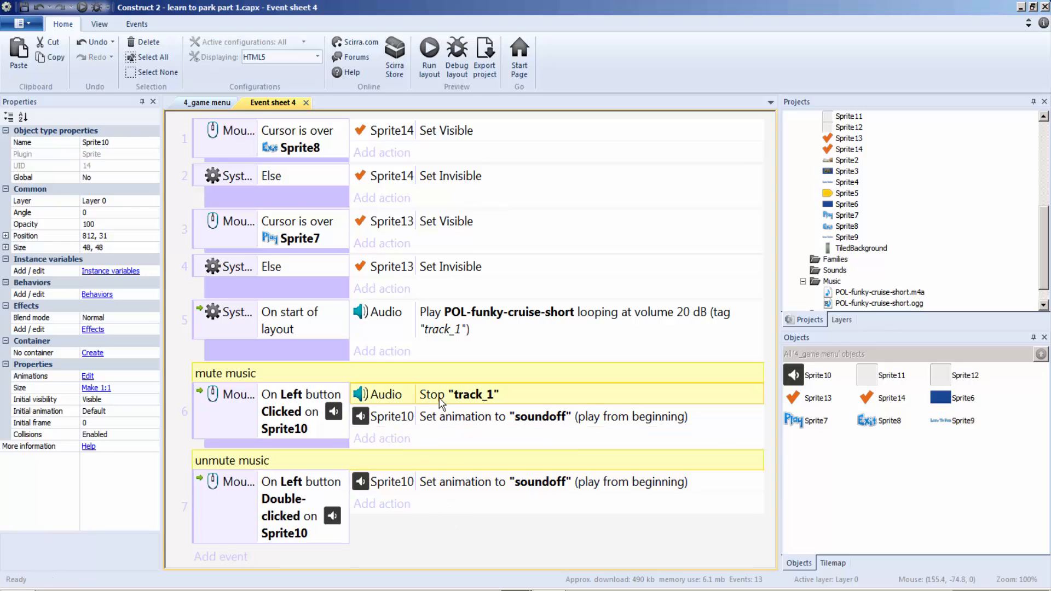
pyautogui.click(368, 506)
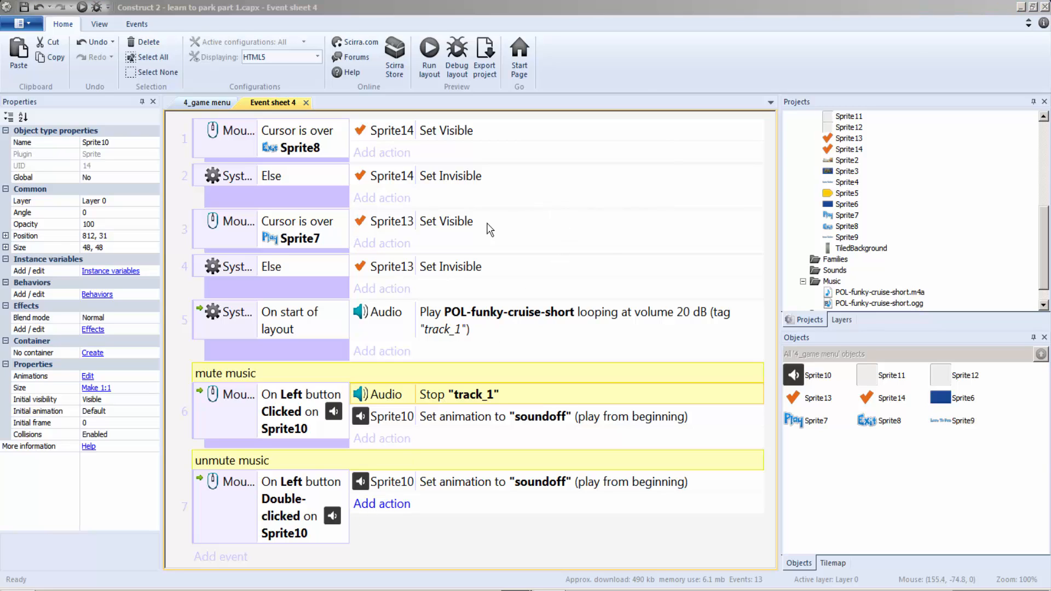
pyautogui.doubleClick(272, 398)
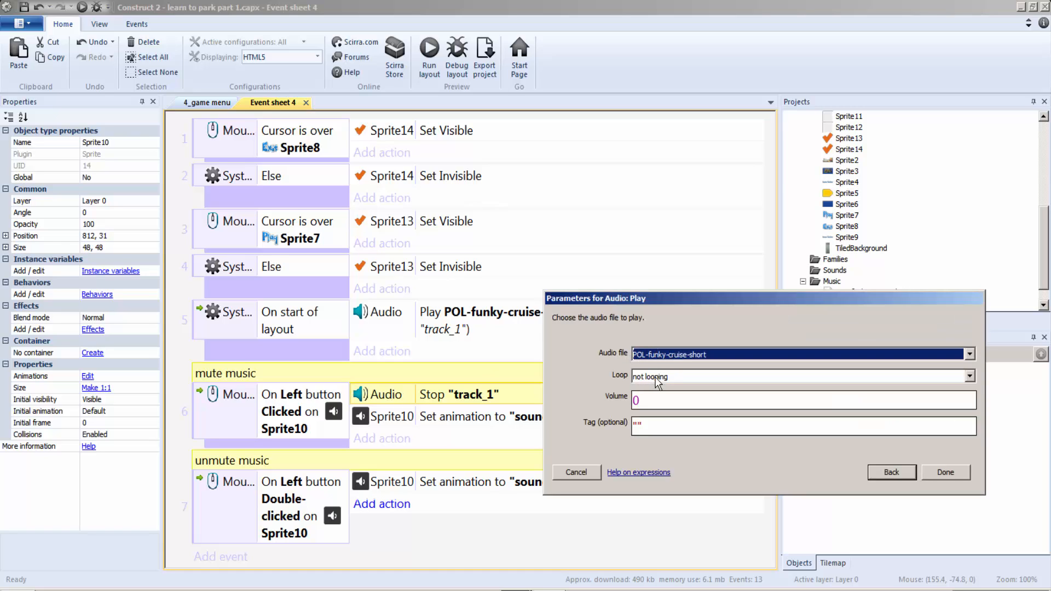
pyautogui.click(636, 380)
pyautogui.click(657, 395)
pyautogui.click(661, 403)
pyautogui.moveTo(600, 404); pyautogui.dragTo(575, 402)
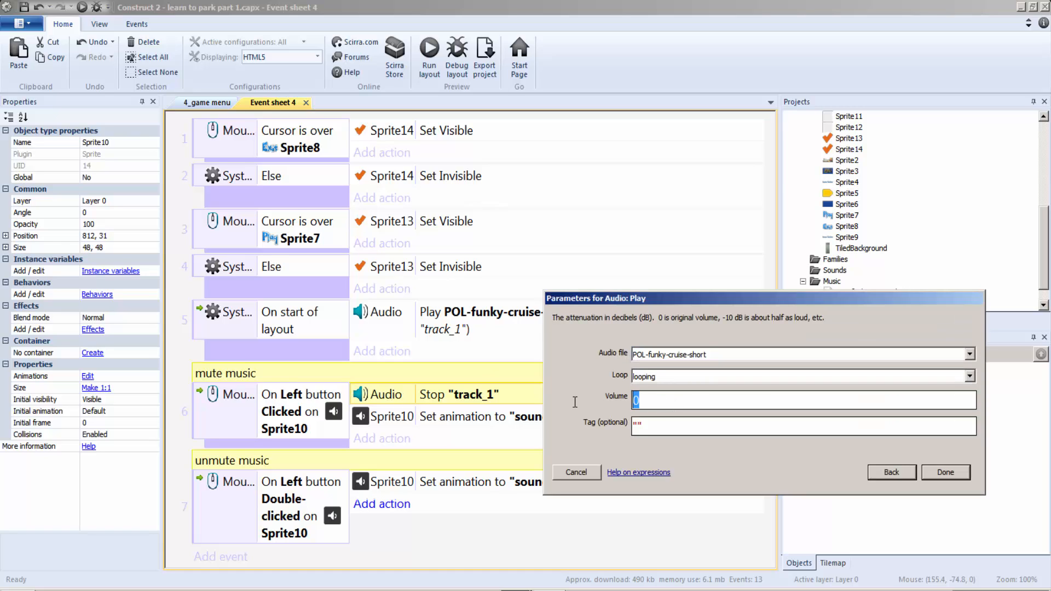
pyautogui.write('20')
pyautogui.click(646, 429)
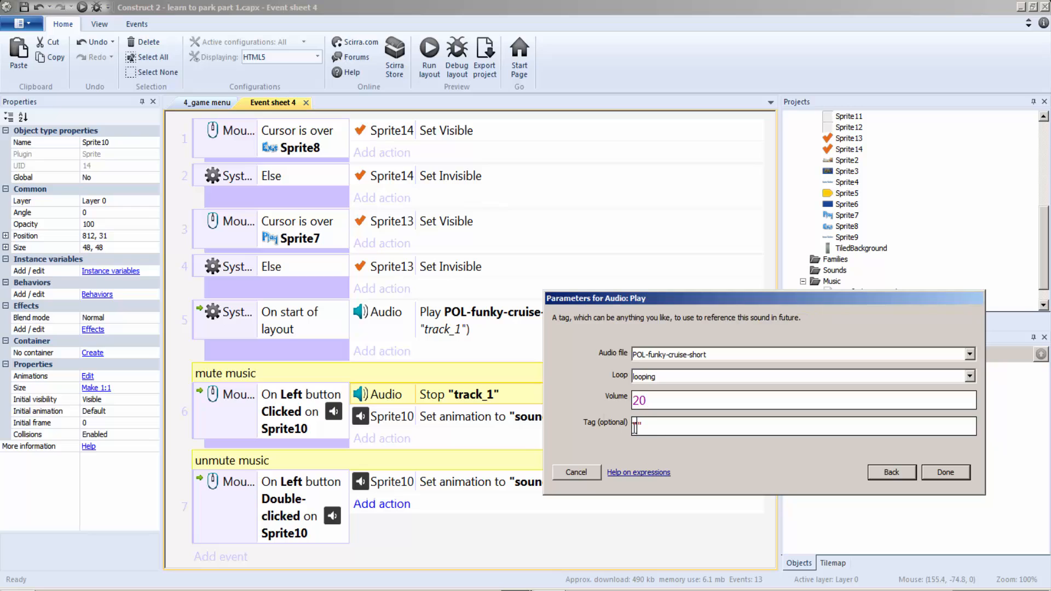
pyautogui.write('track_')
pyautogui.write('1')
pyautogui.click(946, 473)
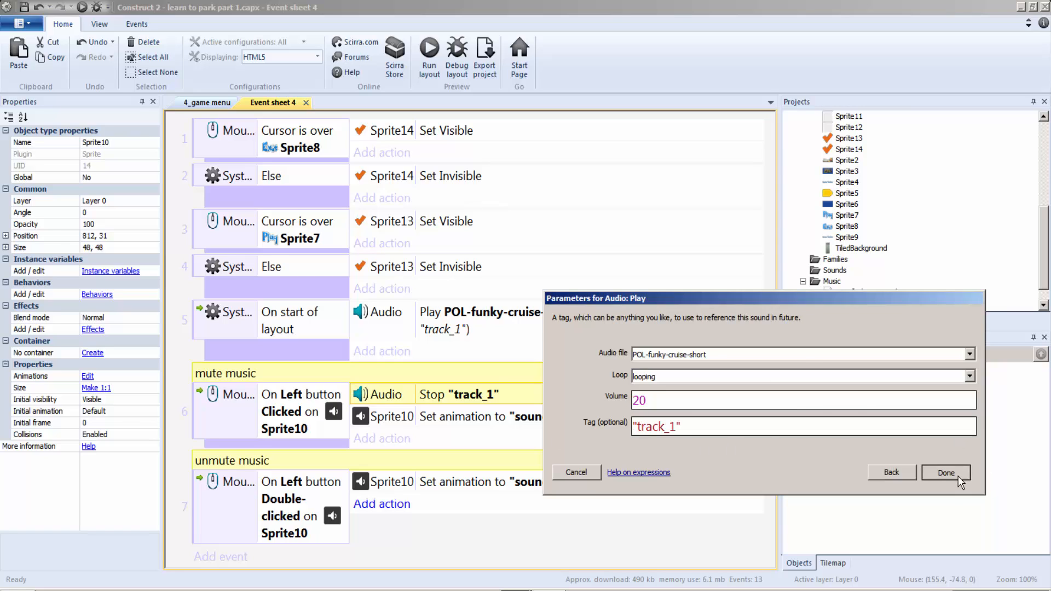
# Change the Set animation action in Sprite10's double-clicked event to "soundon"
pyautogui.doubleClick(436, 485)
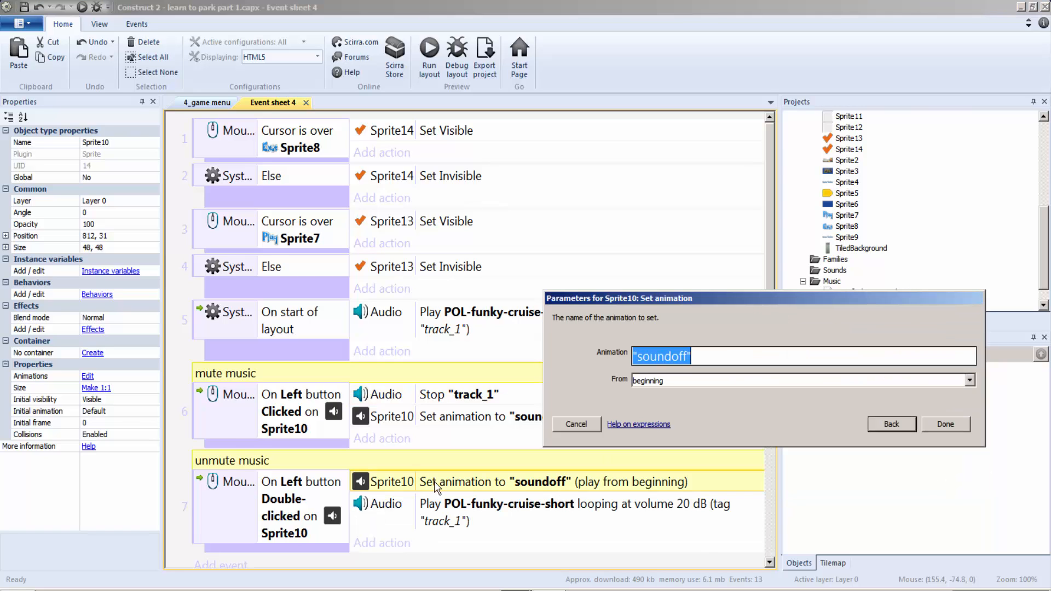
pyautogui.click(686, 358)
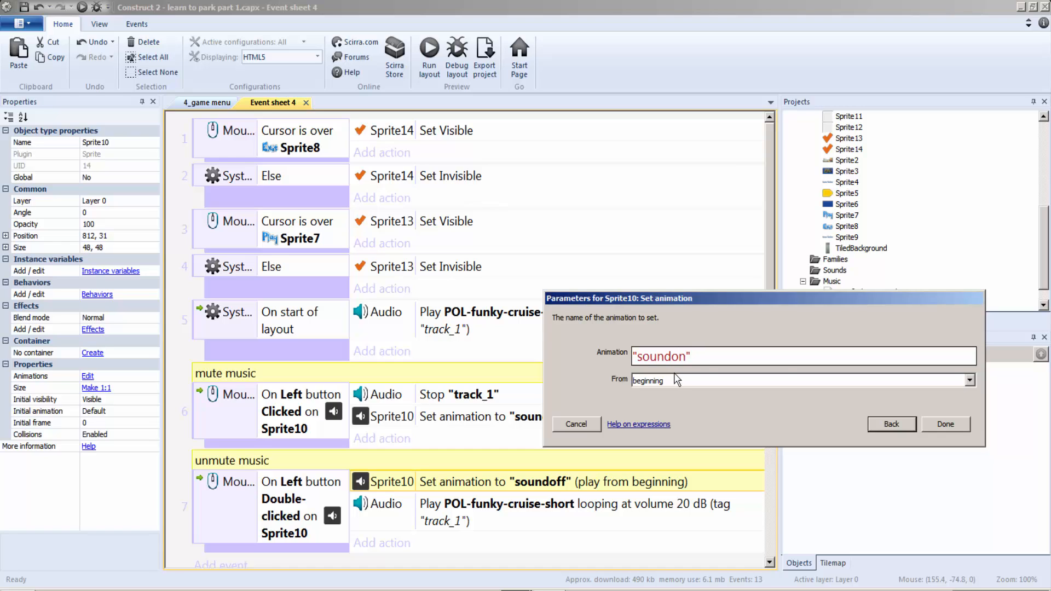
pyautogui.click(959, 428)
# Run the layout preview, test double-clicking the speaker icon to unmute, and close the preview
pyautogui.click(429, 54)
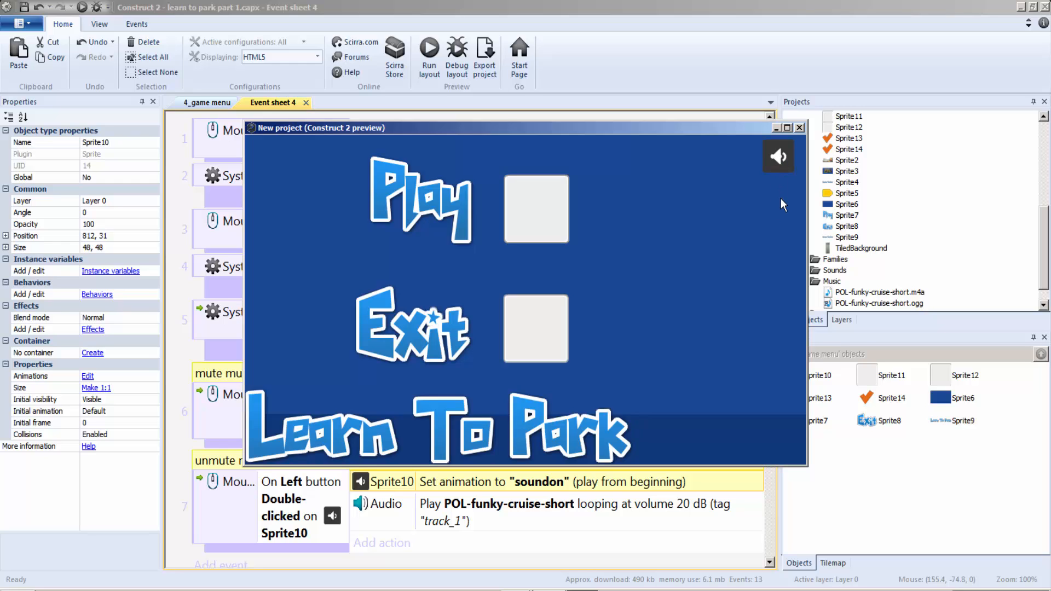
pyautogui.doubleClick(776, 158)
pyautogui.click(799, 128)
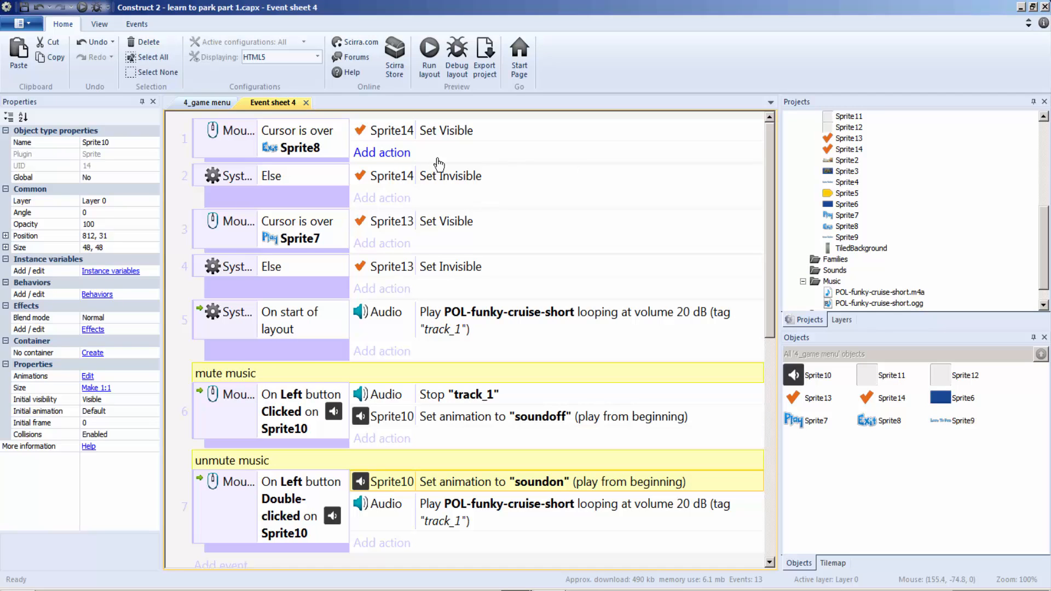
pyautogui.click(221, 103)
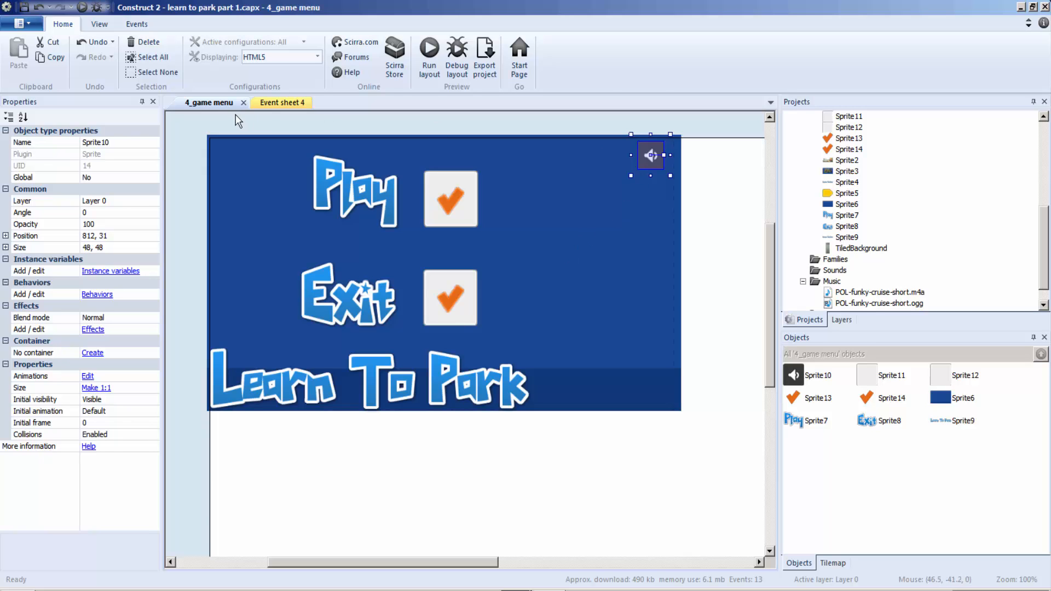
pyautogui.click(270, 104)
pyautogui.scroll(-3, 436, 479)
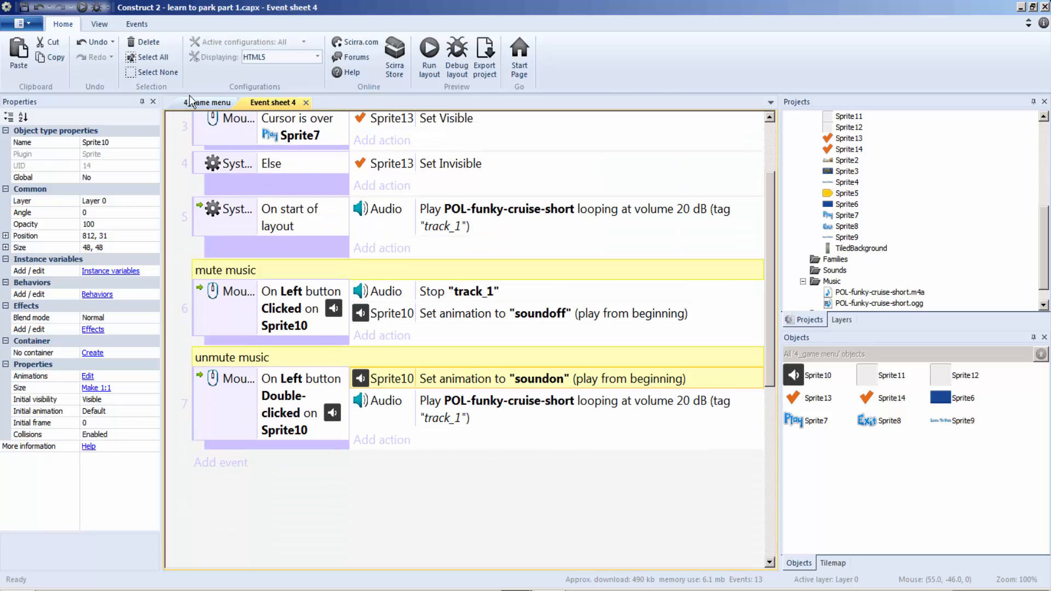
pyautogui.click(207, 102)
pyautogui.rightClick(512, 137)
pyautogui.click(550, 144)
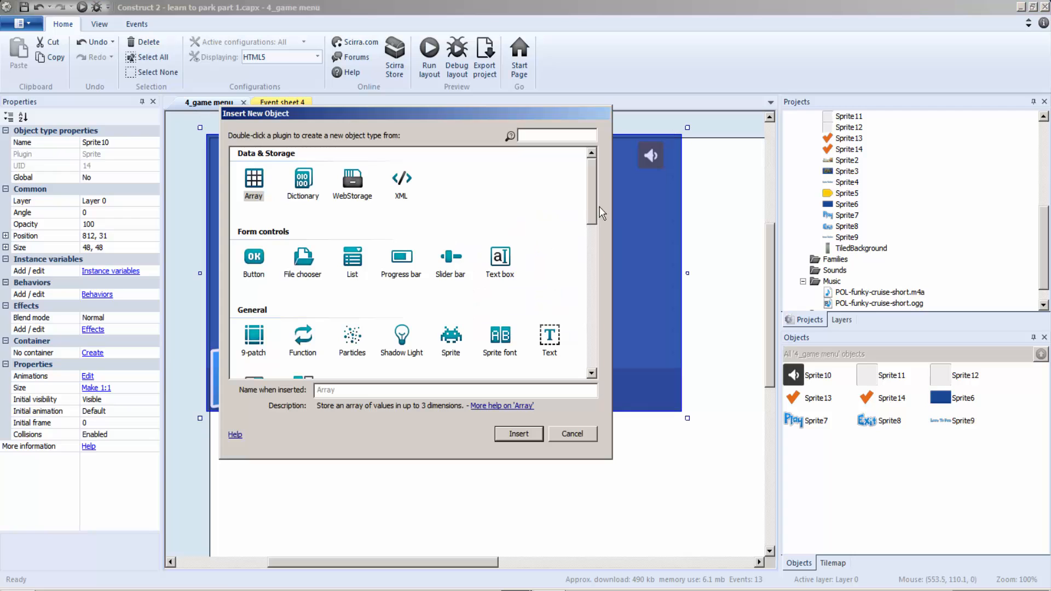
pyautogui.moveTo(592, 219); pyautogui.dragTo(614, 330)
pyautogui.click(577, 436)
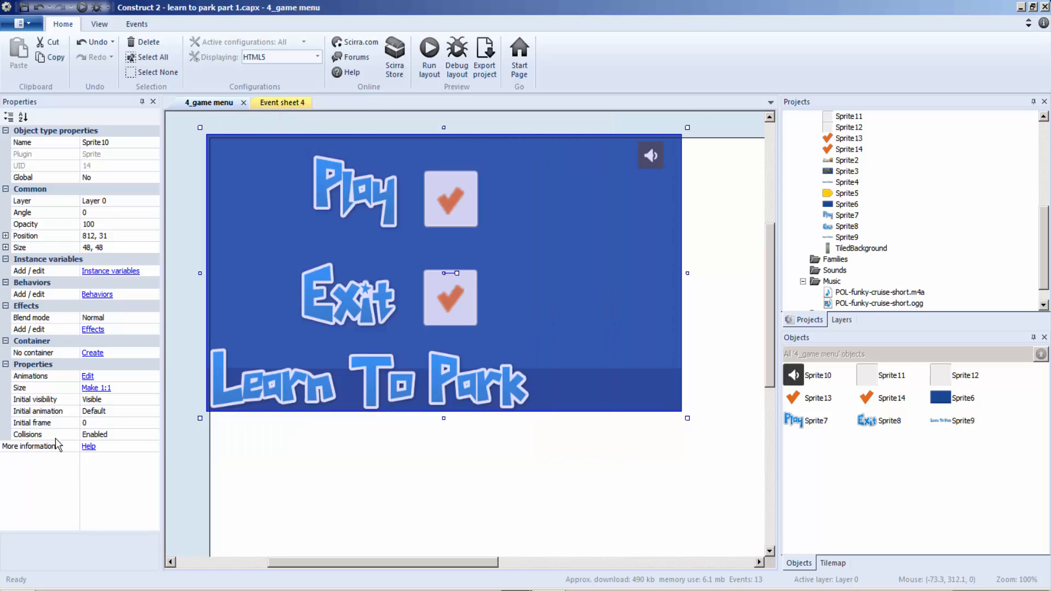
pyautogui.click(92, 353)
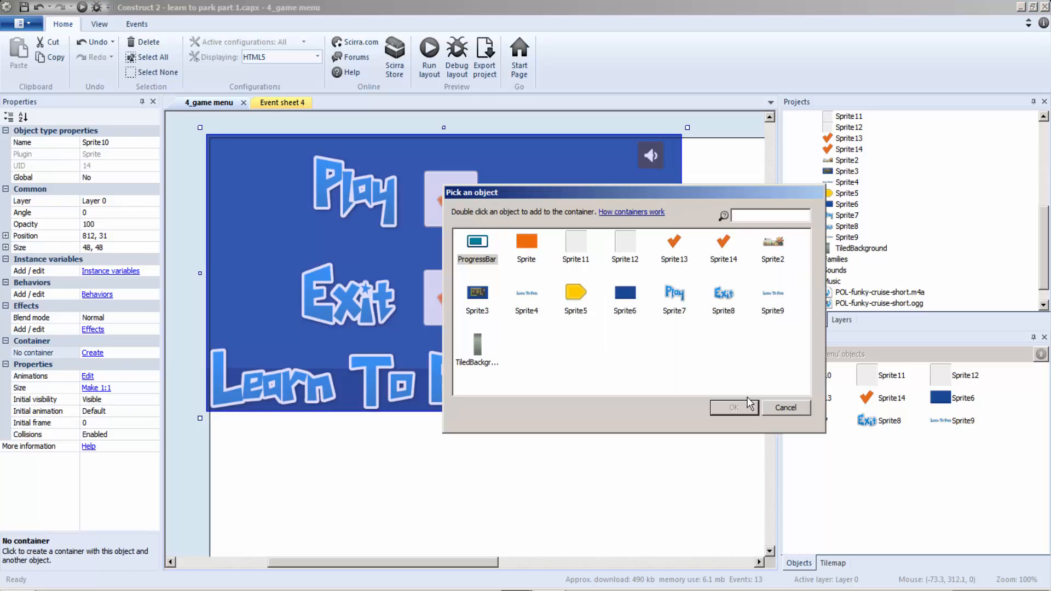
pyautogui.click(787, 409)
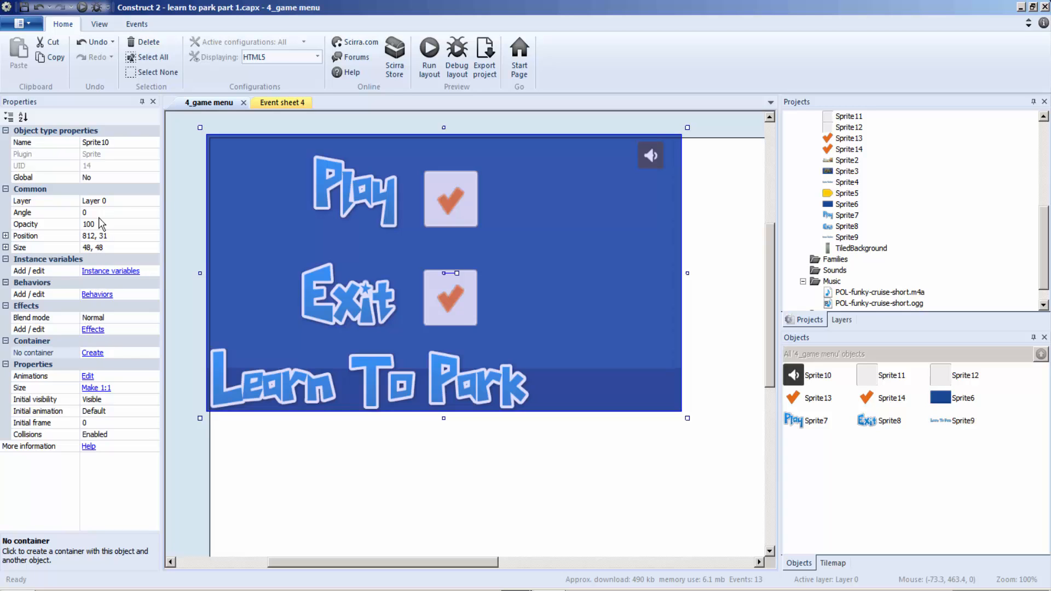
# Insert a Text object into the 4_game menu layout and place it just beside the speaker icon
pyautogui.rightClick(613, 174)
pyautogui.click(615, 186)
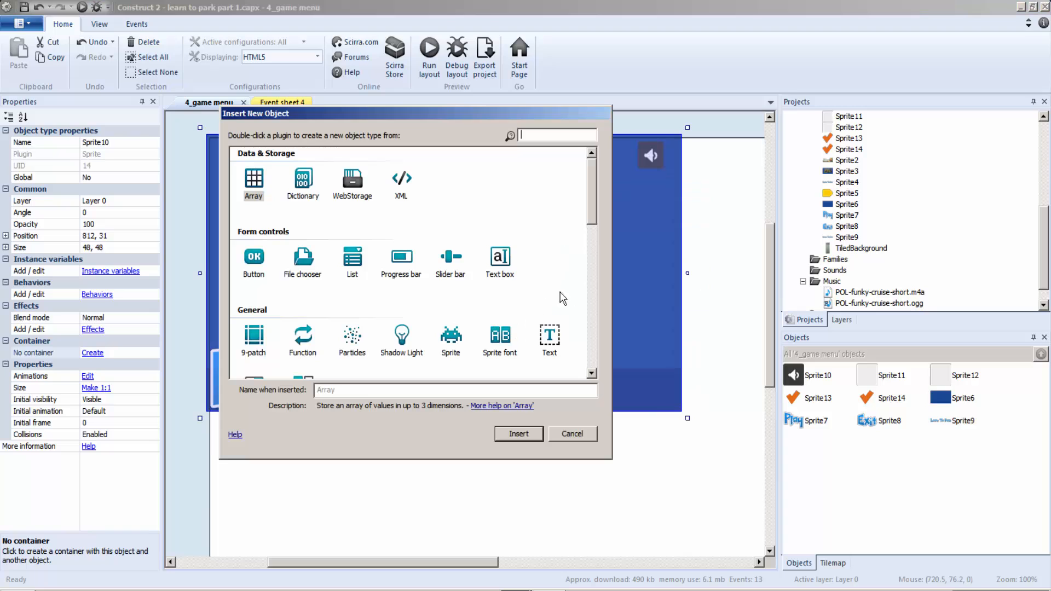
pyautogui.doubleClick(549, 335)
pyautogui.click(606, 247)
pyautogui.moveTo(633, 261); pyautogui.dragTo(553, 158)
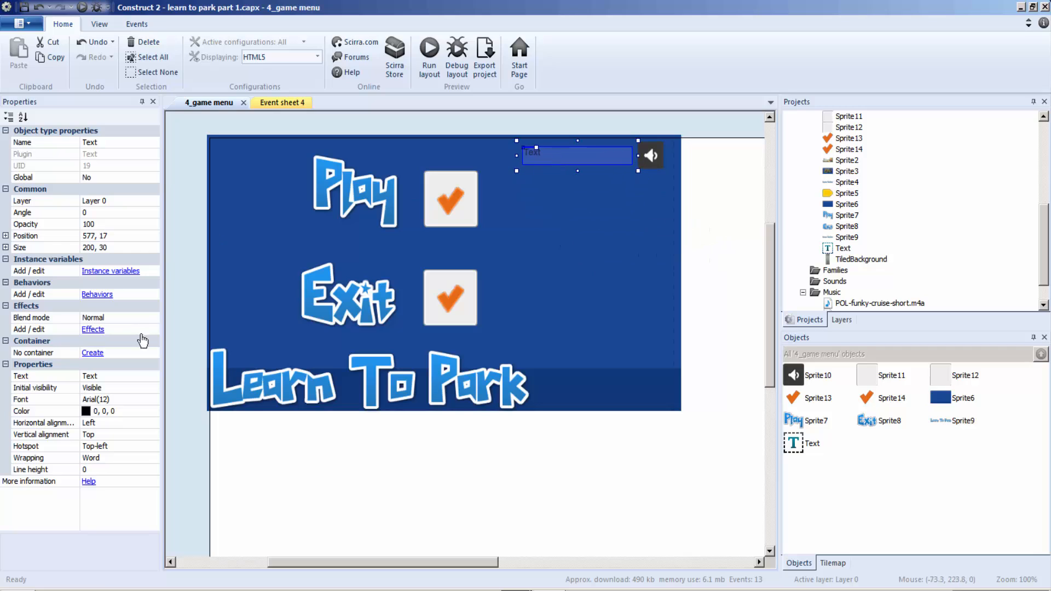
# Set the Text object's content to "1 click sound off/ 2 click sound onn"
pyautogui.click(113, 376)
pyautogui.press('BackSpace')
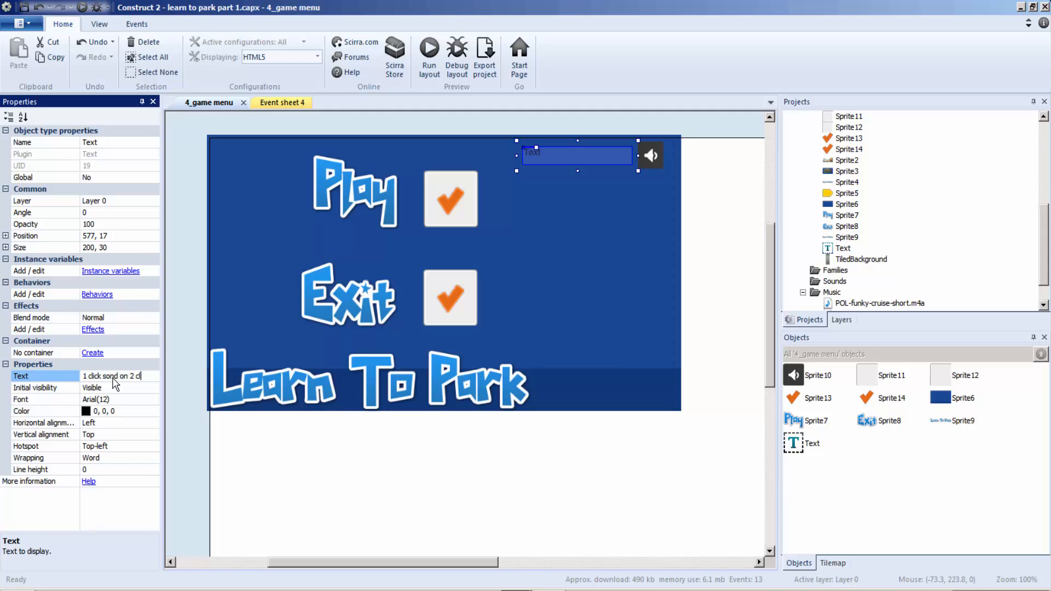
pyautogui.write('und off')
pyautogui.press('BackSpace')
pyautogui.press('BackSpace')
pyautogui.press('BackSpace')
pyautogui.press('BackSpace')
pyautogui.press('BackSpace')
pyautogui.press('BackSpace')
pyautogui.press('BackSpace')
pyautogui.press('BackSpace')
pyautogui.press('BackSpace')
pyautogui.press('BackSpace')
pyautogui.press('BackSpace')
pyautogui.press('BackSpace')
pyautogui.press('BackSpace')
pyautogui.press('BackSpace')
pyautogui.press('BackSpace')
pyautogui.press('BackSpace')
pyautogui.press('BackSpace')
pyautogui.press('BackSpace')
pyautogui.press('BackSpace')
pyautogui.press('BackSpace')
pyautogui.write('ck sound onn')
pyautogui.click(88, 403)
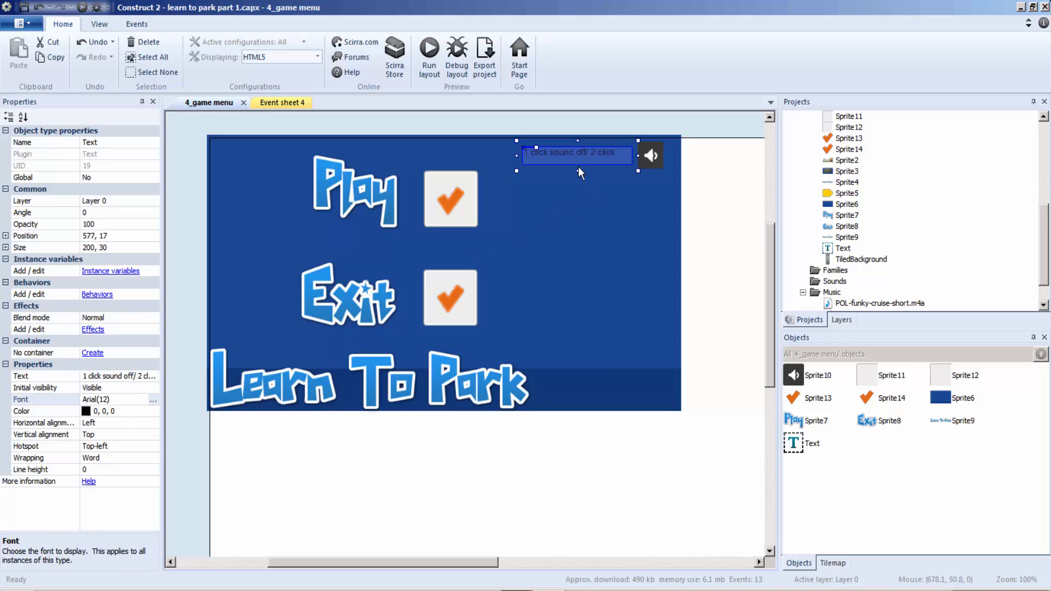
# Enlarge the Text object to about 200 x 48 and correct its last word to "on"
pyautogui.moveTo(578, 173)
pyautogui.mouseDown()
pyautogui.moveTo(579, 193)
pyautogui.moveTo(581, 182)
pyautogui.mouseUp()
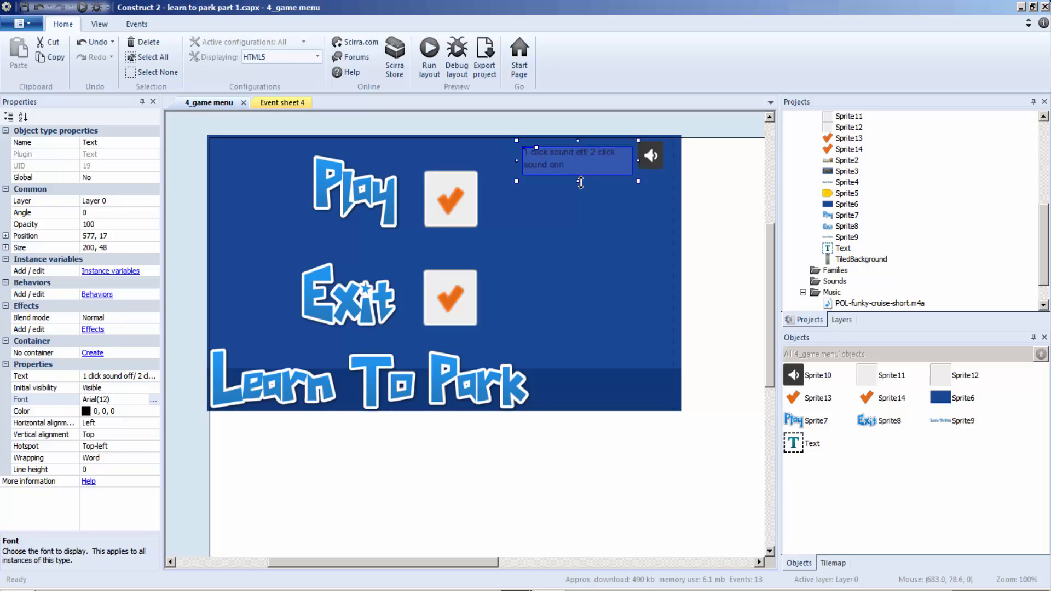
pyautogui.click(137, 374)
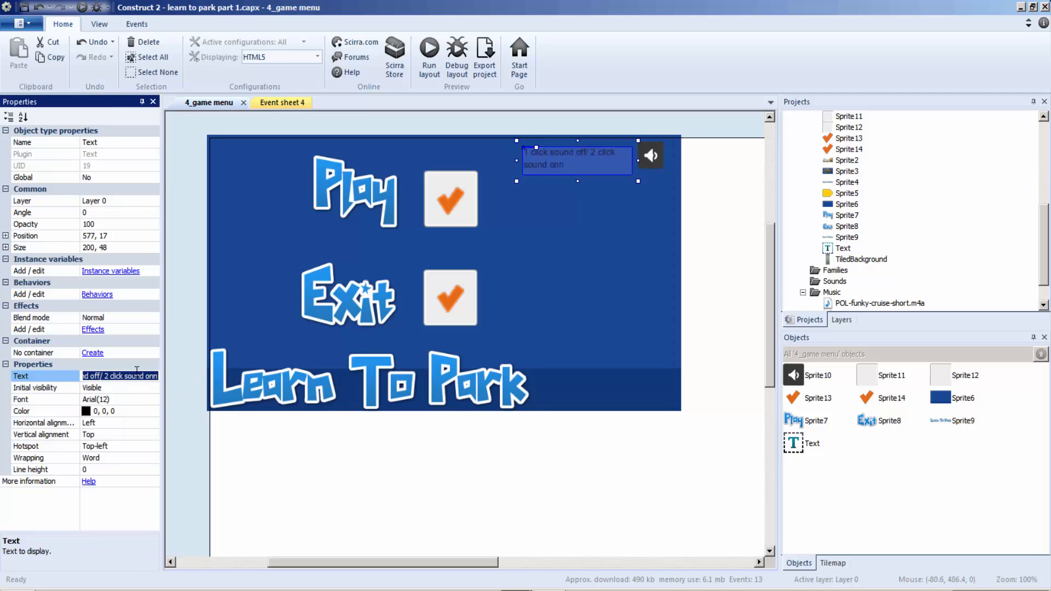
pyautogui.press('End')
pyautogui.press('BackSpace')
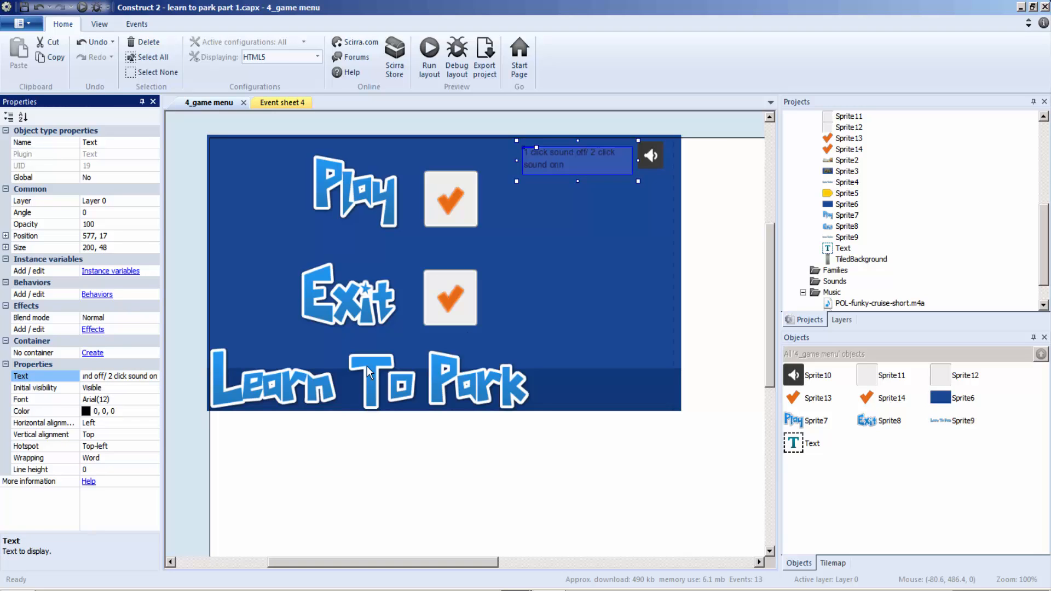
pyautogui.click(550, 150)
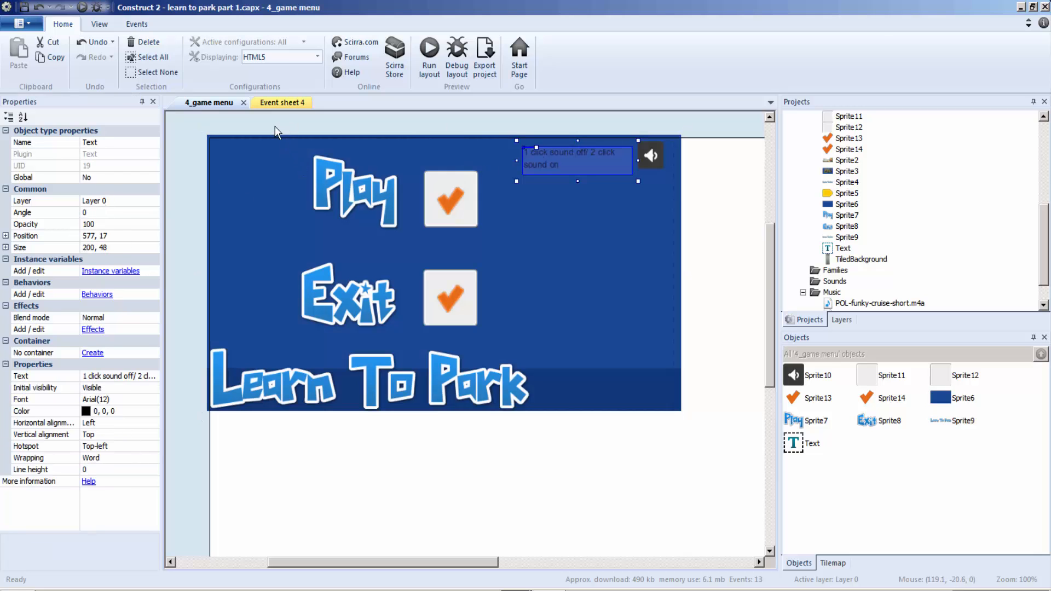
# Copy the Cursor is over Sprite7 event together with its Else event in Event sheet 4
pyautogui.click(285, 101)
pyautogui.scroll(2, 367, 306)
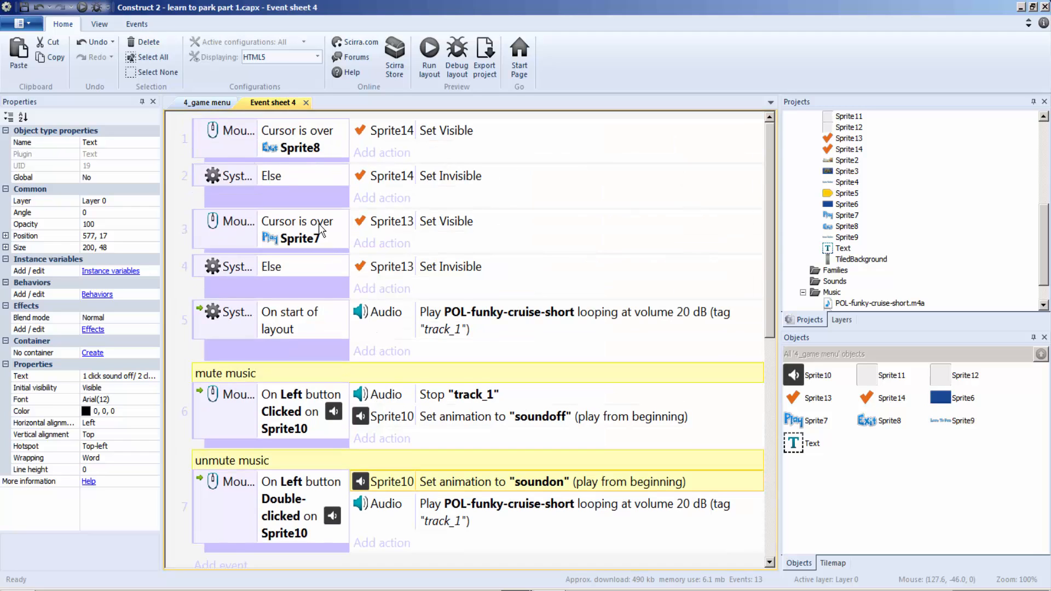
pyautogui.scroll(-1, 351, 240)
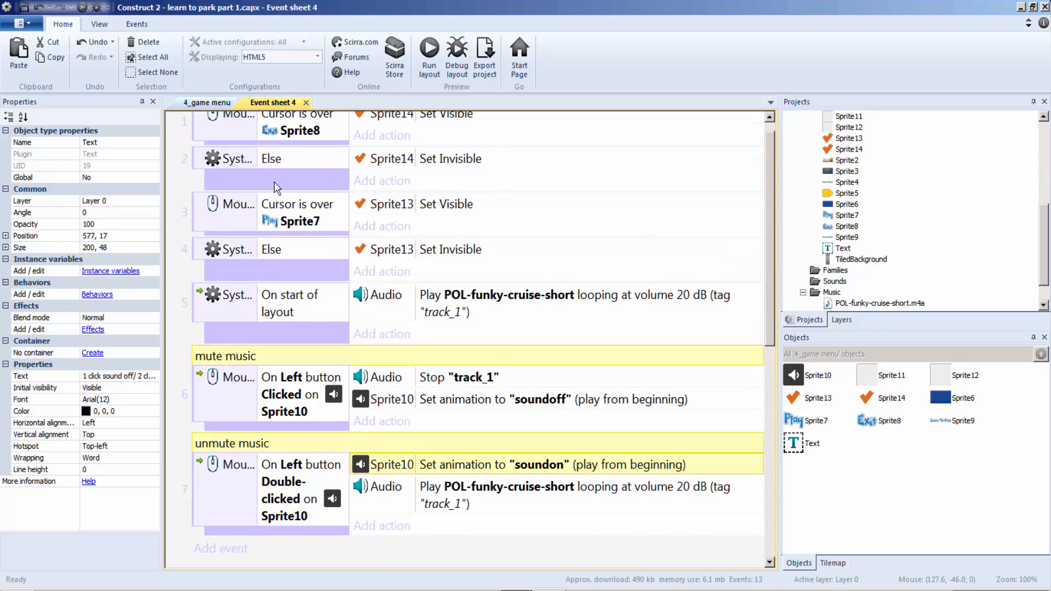
pyautogui.click(267, 256)
pyautogui.keyDown('shift'); pyautogui.click(265, 234); pyautogui.keyUp('shift')
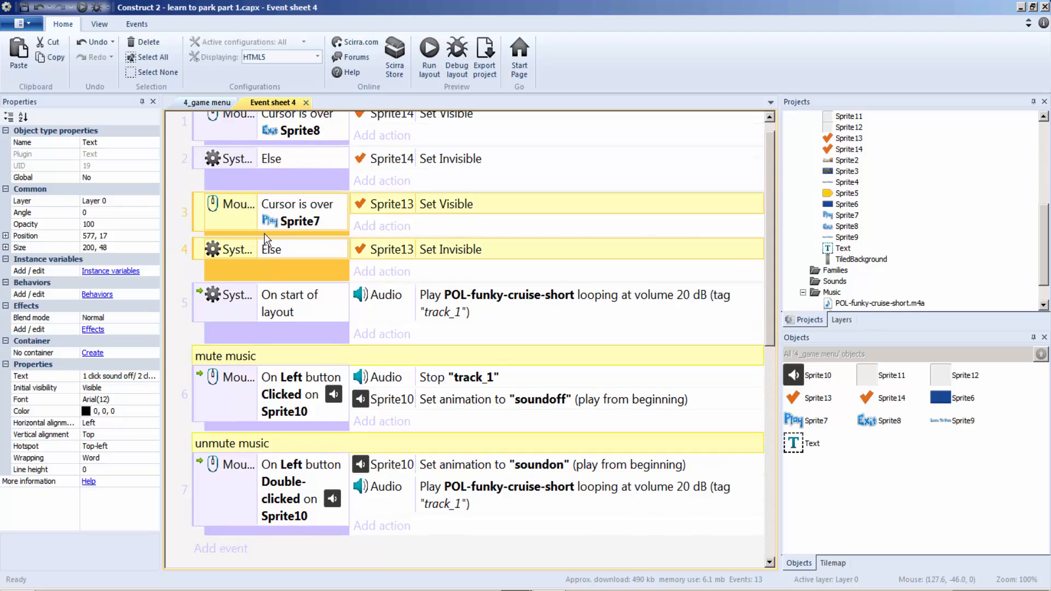
# Add the comment "mouse over music button" below the double-clicked event
pyautogui.scroll(-5, 273, 329)
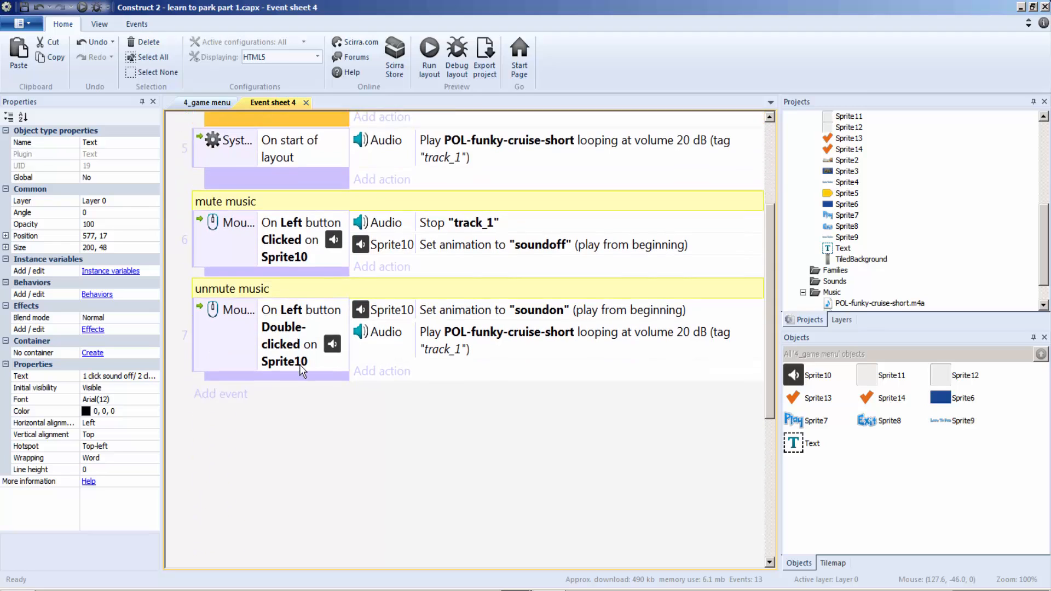
pyautogui.rightClick(307, 395)
pyautogui.click(312, 419)
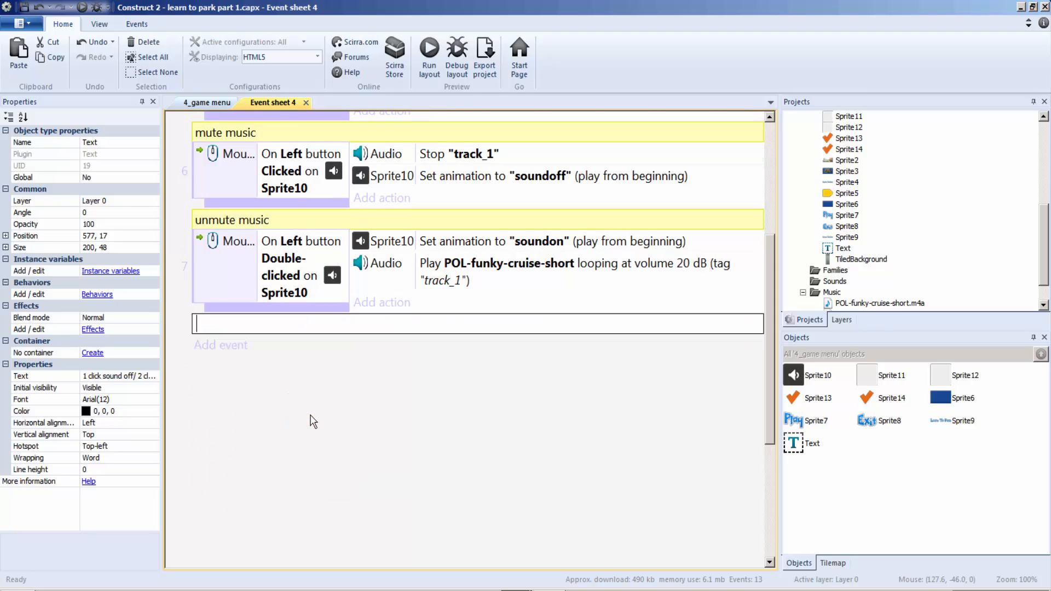
pyautogui.write('mouse over music')
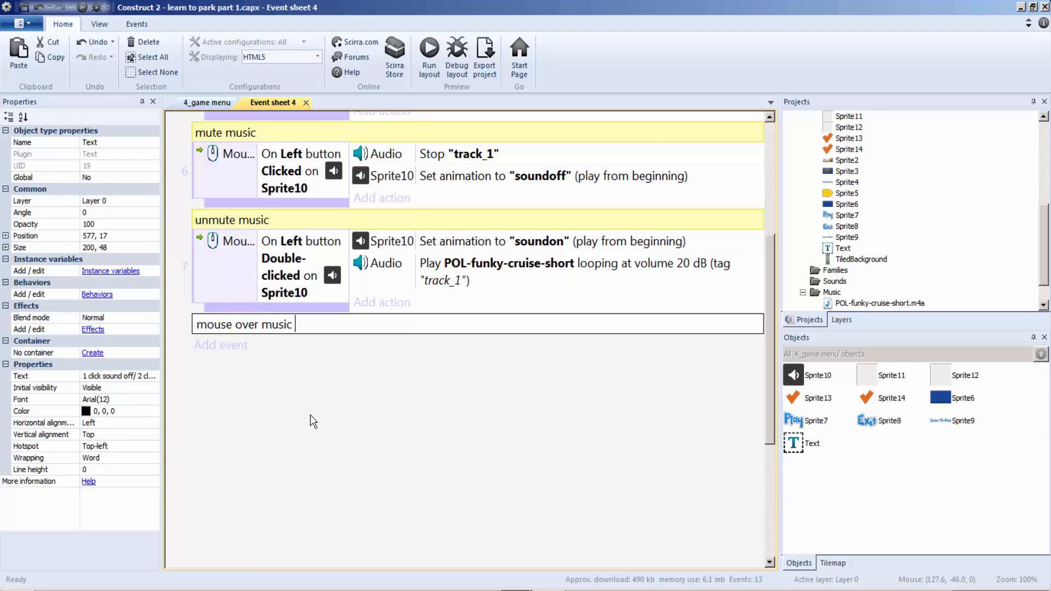
pyautogui.write(' button')
pyautogui.click(281, 419)
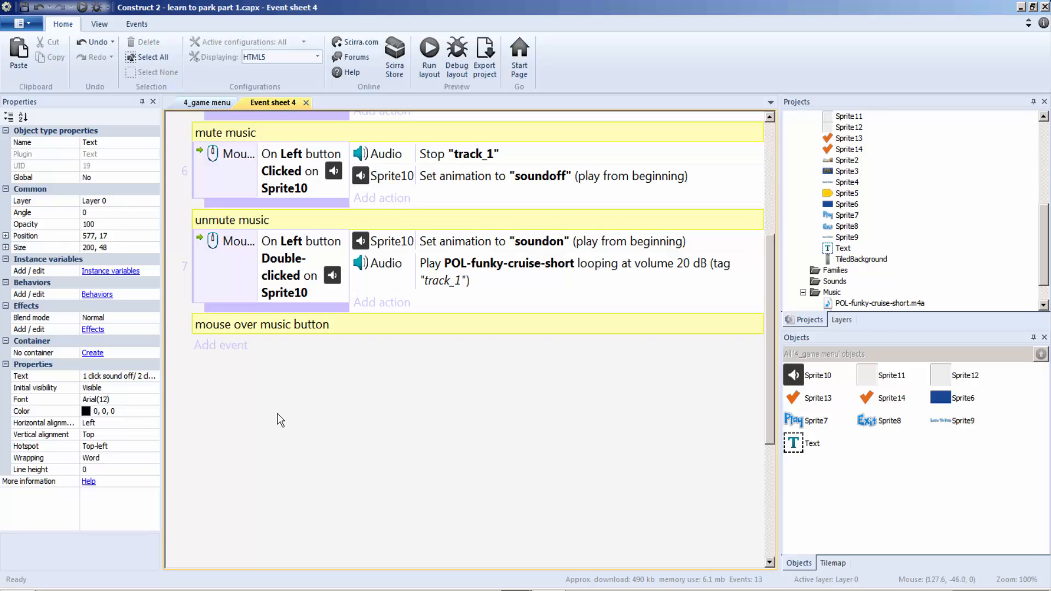
# Paste the copied events under the "mouse over music button" comment and change the cursor-over condition's object to Sprite10
pyautogui.hotkey('ctrl', 'v')
pyautogui.click(476, 467)
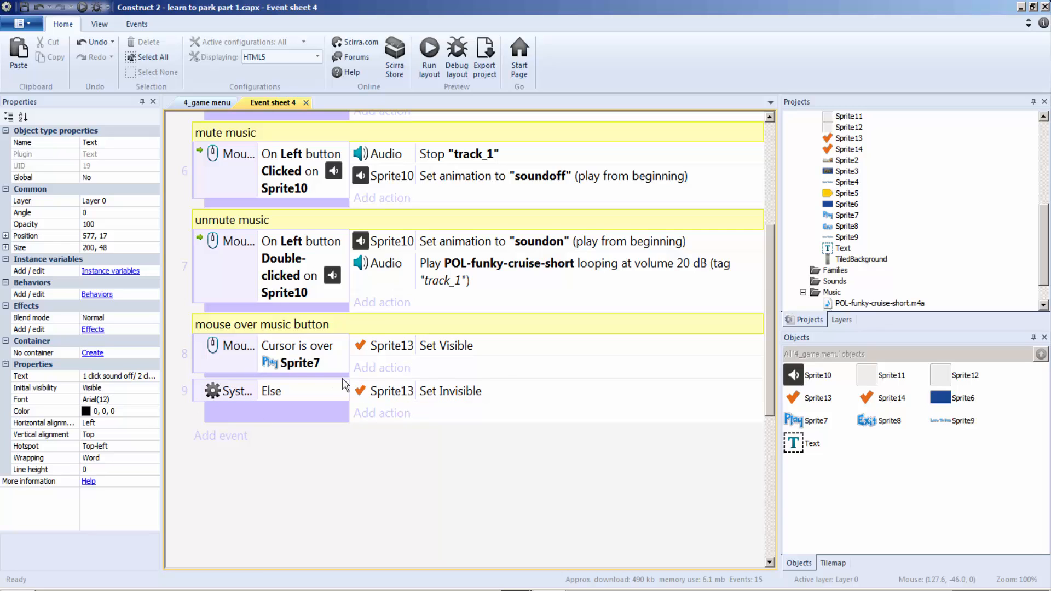
pyautogui.click(282, 360)
pyautogui.doubleClick(296, 372)
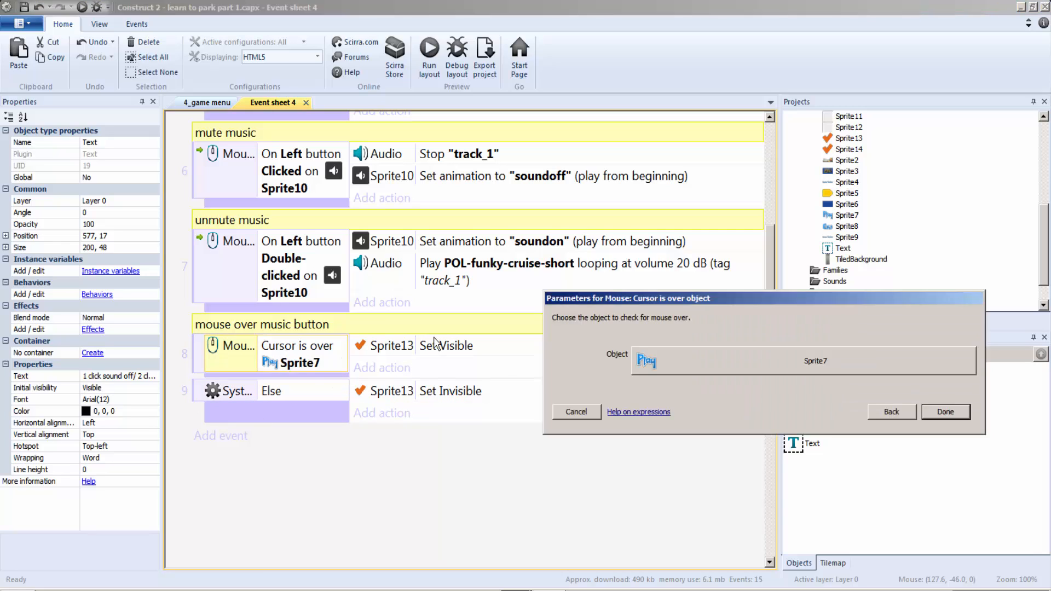
pyautogui.click(809, 348)
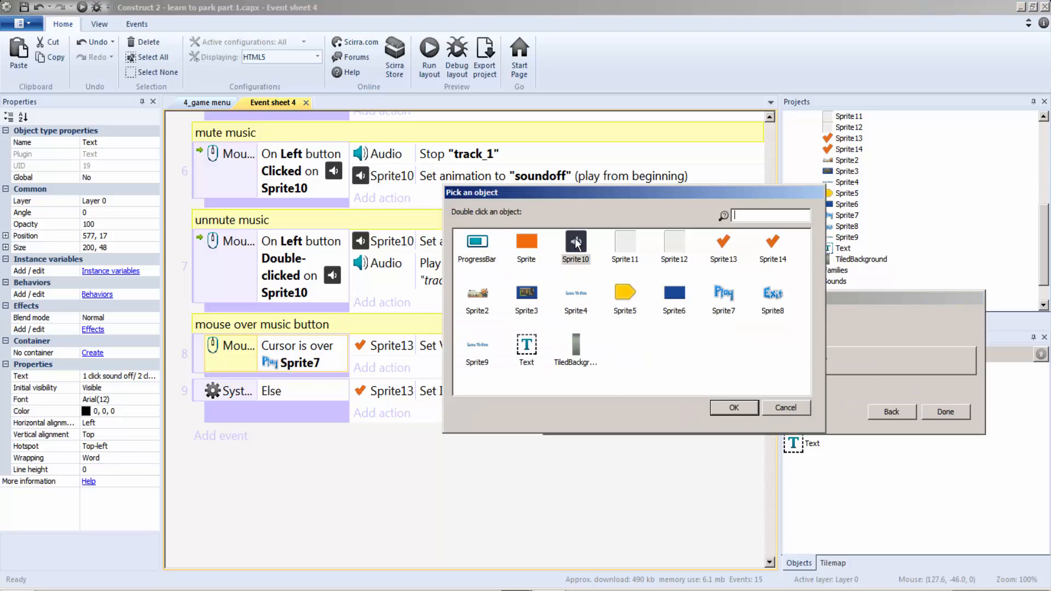
pyautogui.doubleClick(576, 244)
pyautogui.click(952, 413)
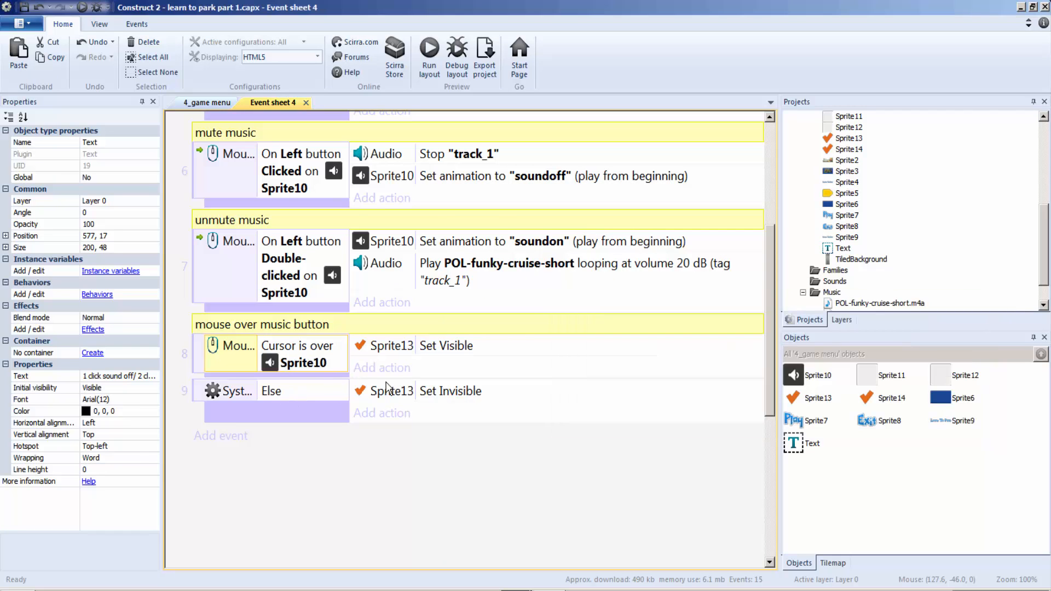
# Replace Sprite13's Set Visible action in the Sprite10 cursor-over event with a Set Visible action for the Text object
pyautogui.doubleClick(530, 353)
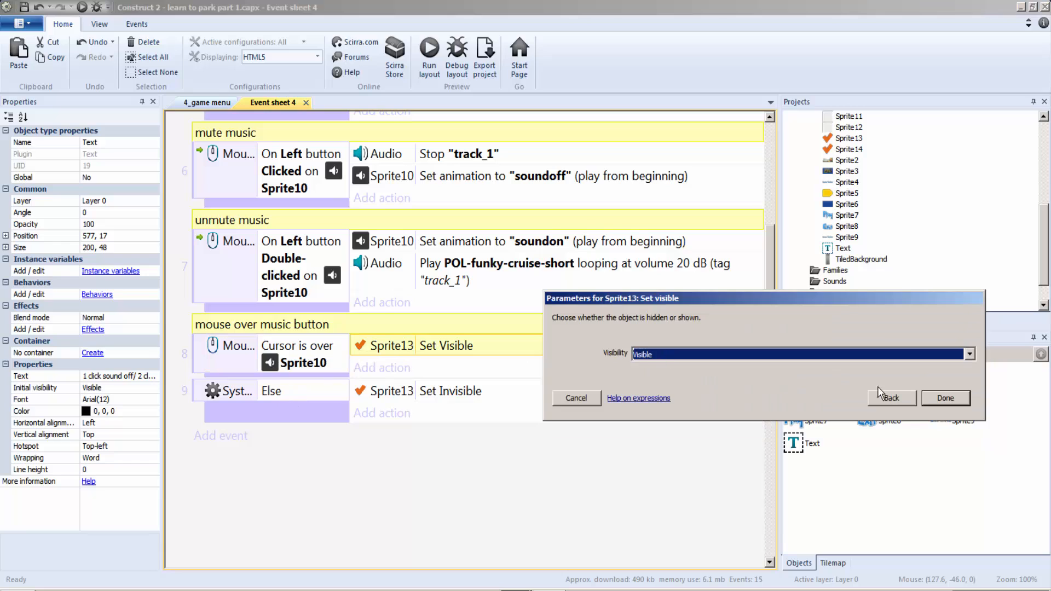
pyautogui.click(945, 398)
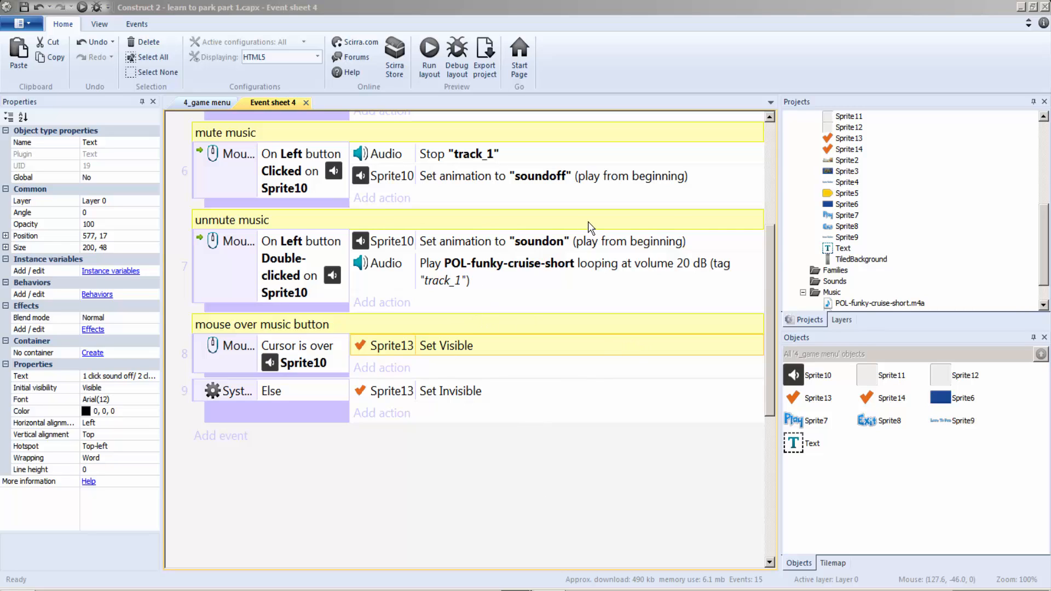
pyautogui.doubleClick(276, 221)
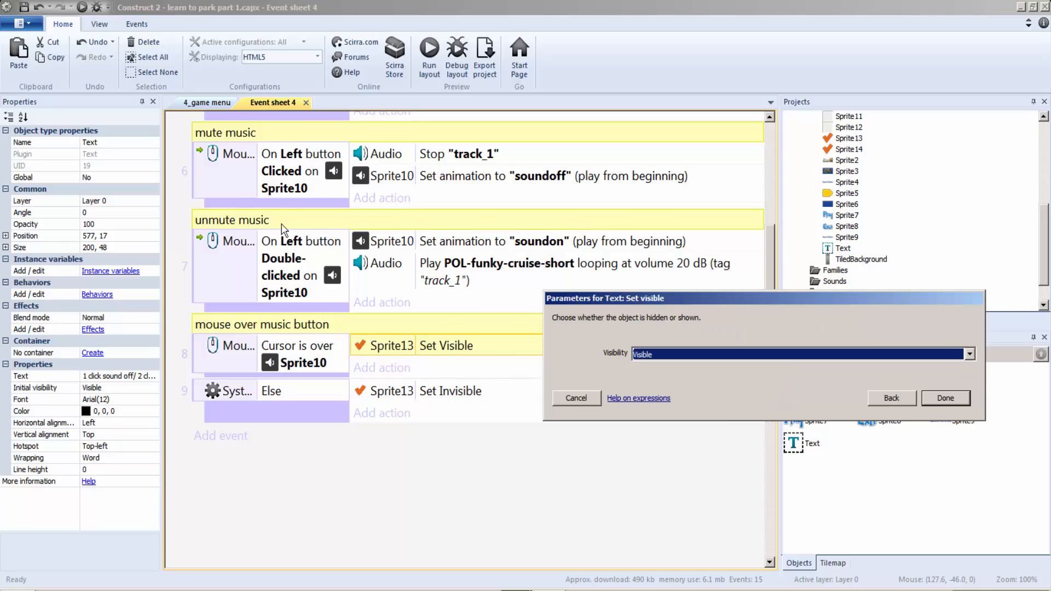
pyautogui.click(945, 399)
# Replace Sprite13's action in the last Else event with the Text object's Set visible action, set to Invisible
pyautogui.doubleClick(460, 395)
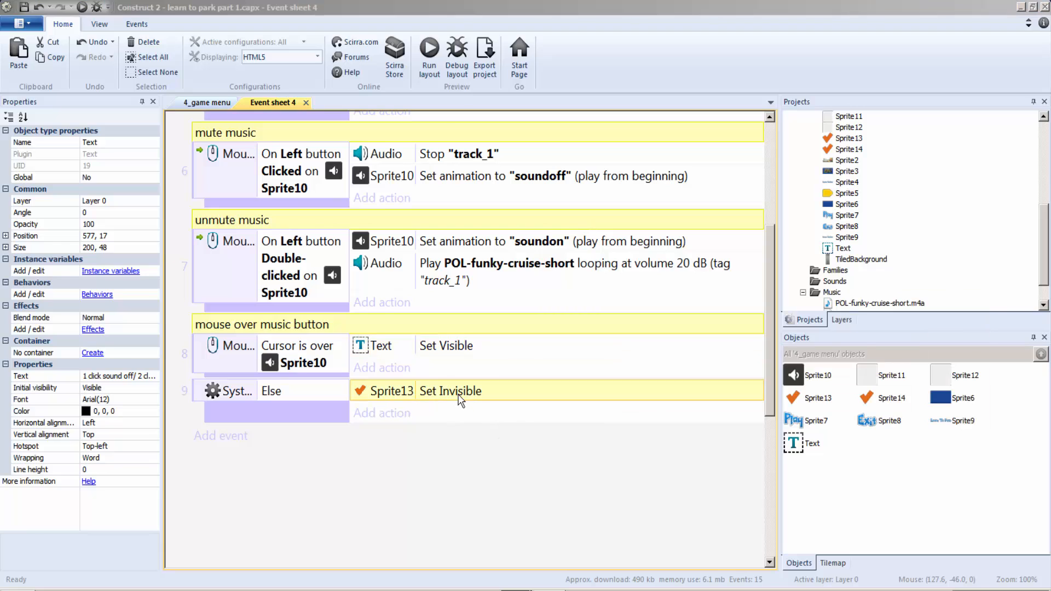
pyautogui.press('Return')
pyautogui.doubleClick(446, 346)
pyautogui.click(668, 354)
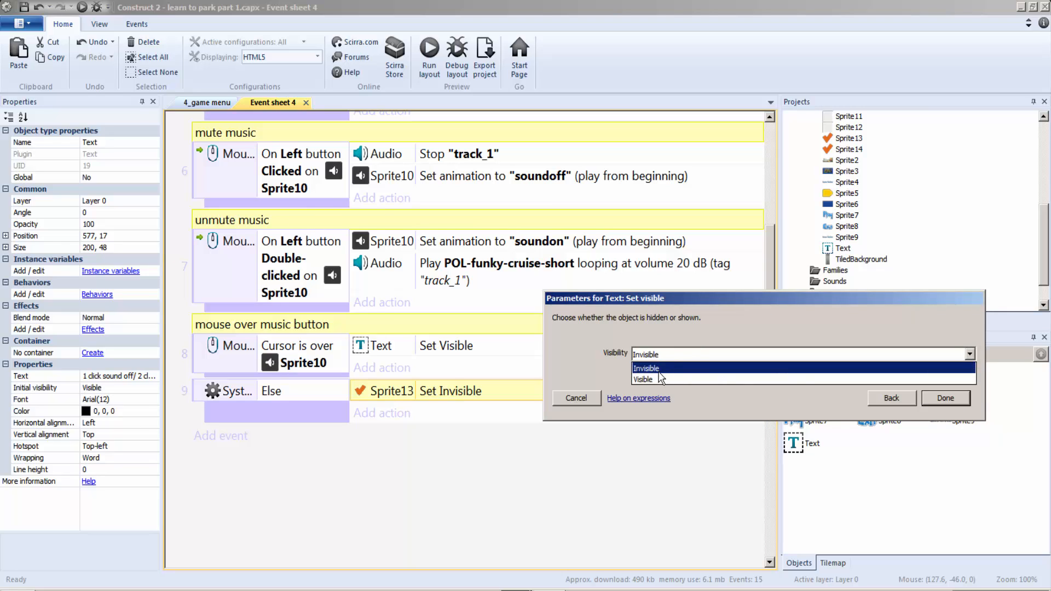
pyautogui.click(660, 371)
pyautogui.click(945, 398)
# Run the layout preview and test the hint text and muting on the speaker icon
pyautogui.click(429, 55)
pyautogui.moveTo(777, 171)
pyautogui.click(778, 156)
pyautogui.moveTo(783, 158)
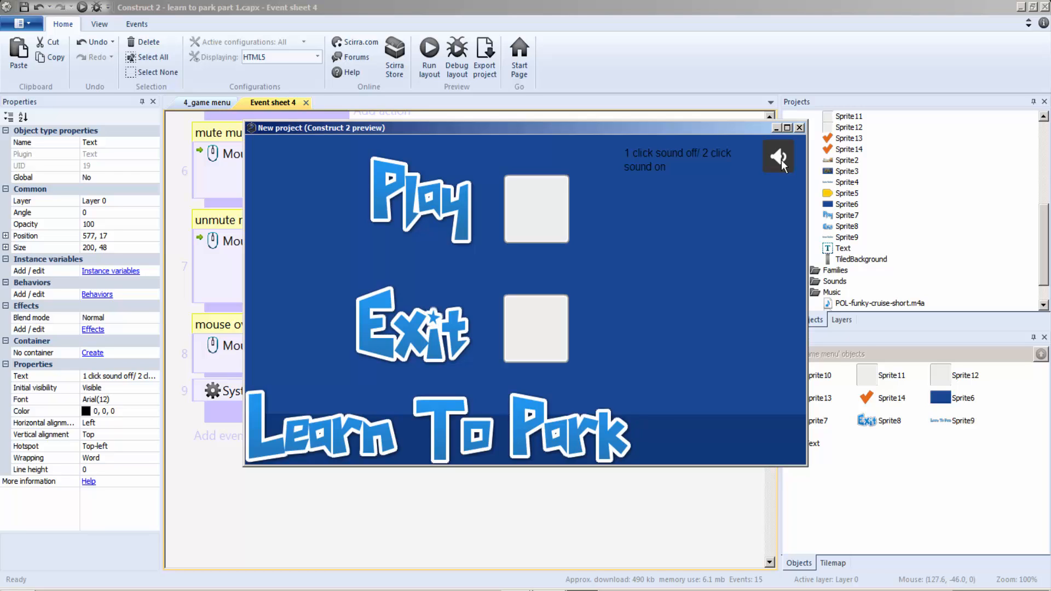
# Set the click type of the unmute music condition on Sprite10 to Clicked
pyautogui.click(799, 127)
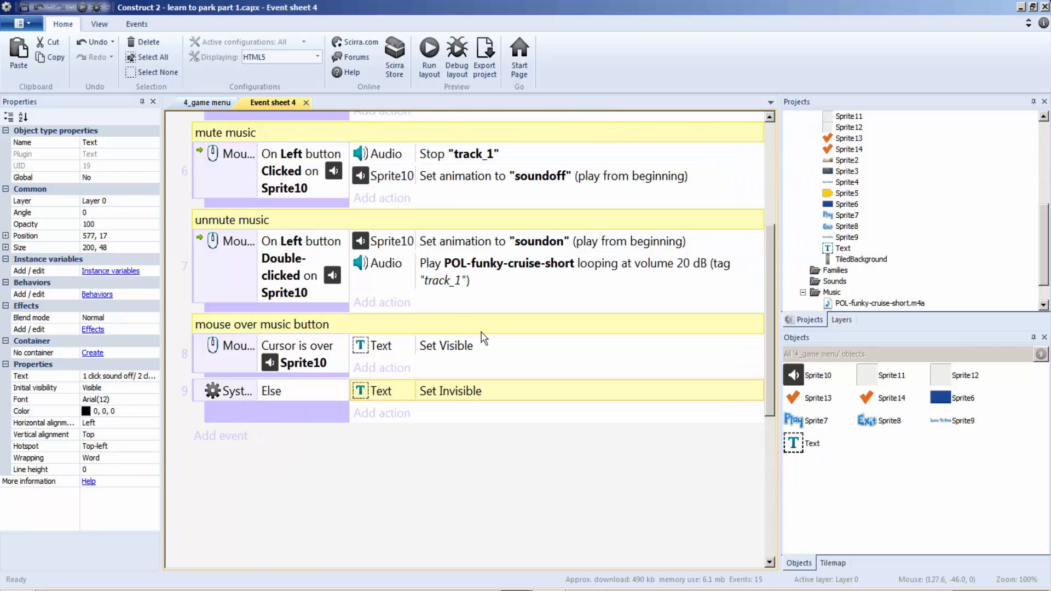
pyautogui.scroll(3, 481, 333)
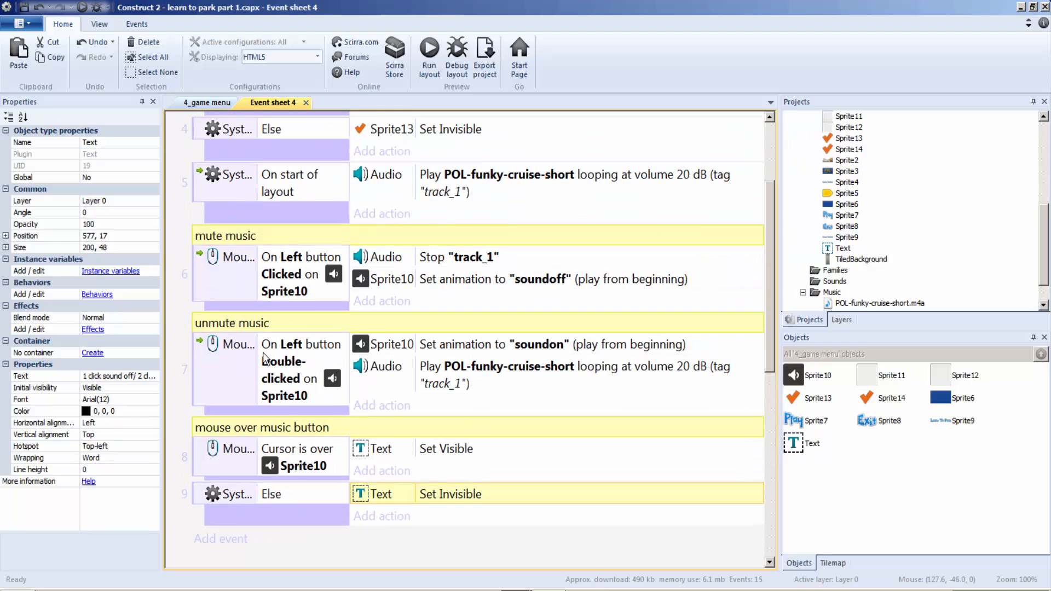
pyautogui.click(296, 358)
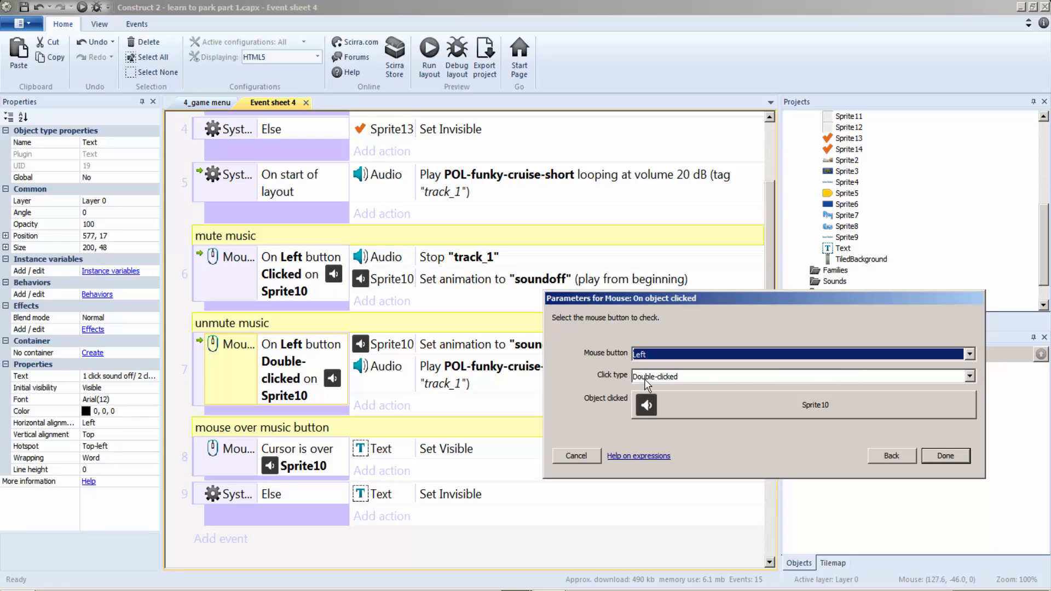
pyautogui.click(645, 378)
pyautogui.click(665, 388)
pyautogui.click(947, 460)
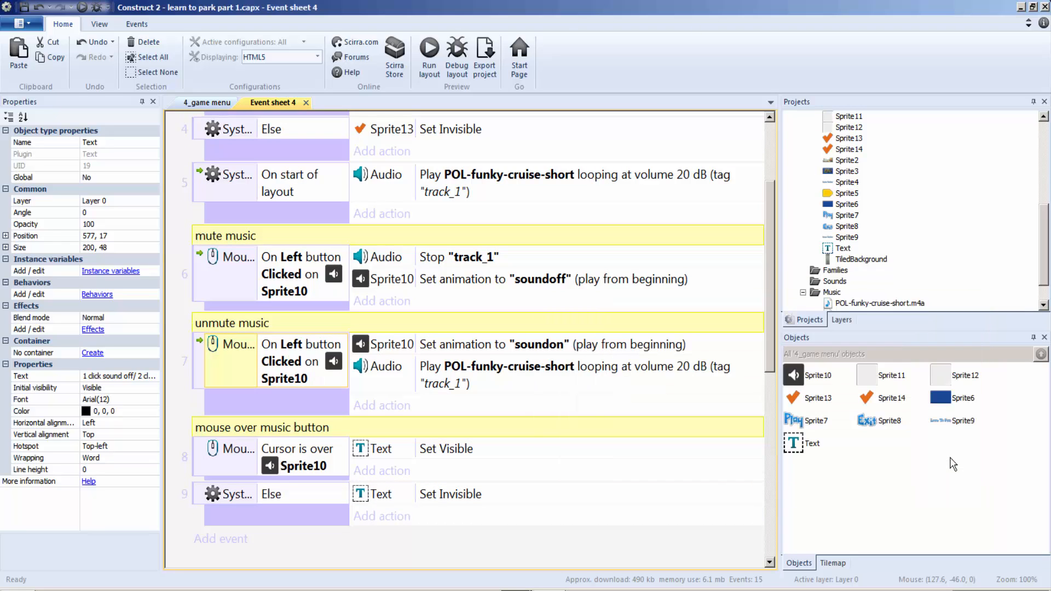
# Run the layout preview and test how the speaker icon responds with the single-click unmute setting
pyautogui.click(462, 81)
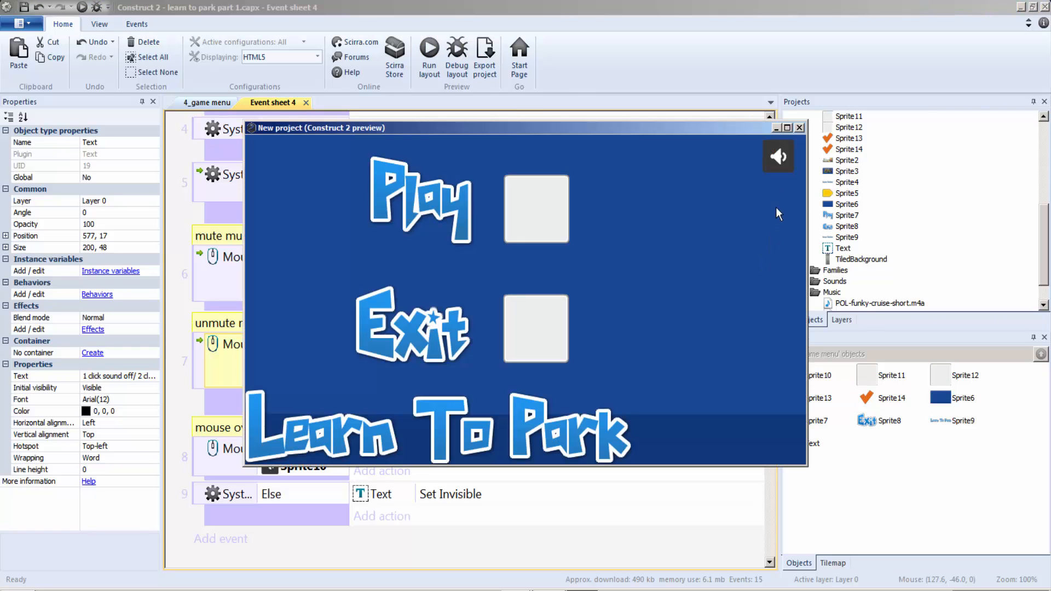
pyautogui.moveTo(787, 160)
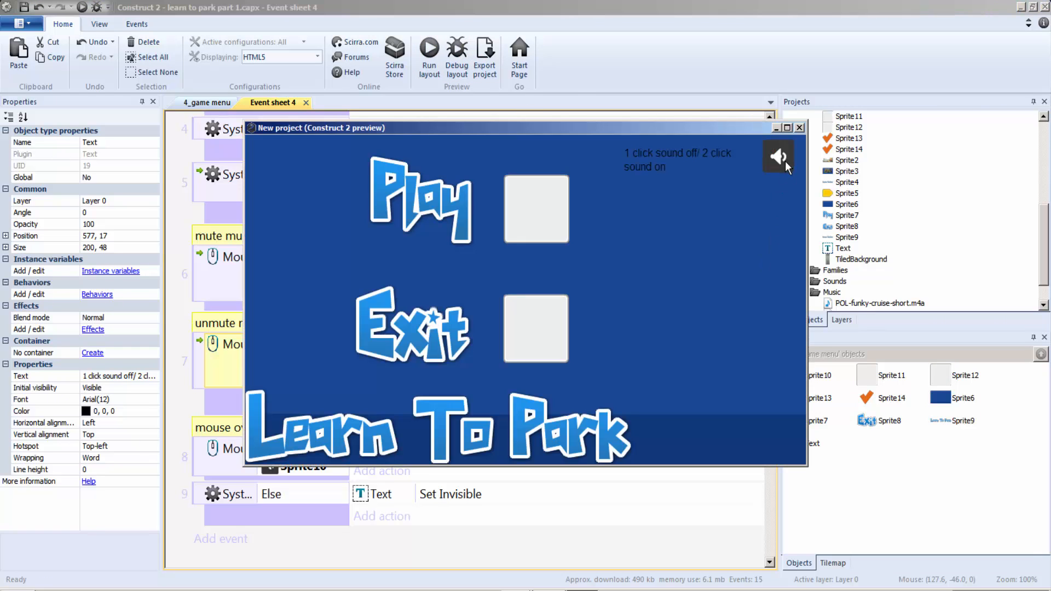
pyautogui.click(800, 128)
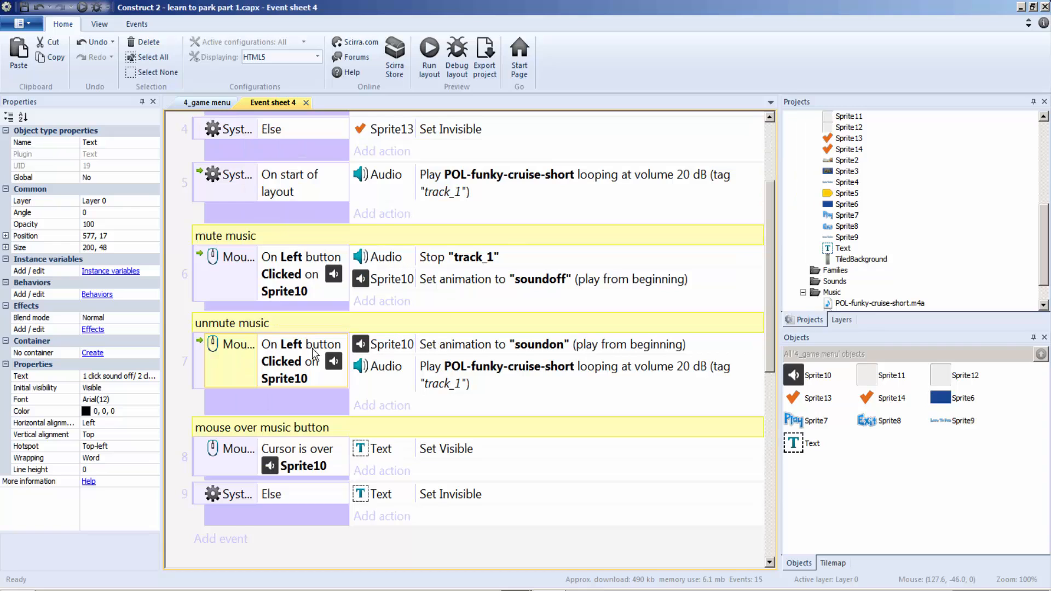
# Set the click type of the unmute music condition on Sprite10 back to Double-clicked
pyautogui.doubleClick(288, 371)
pyautogui.click(648, 377)
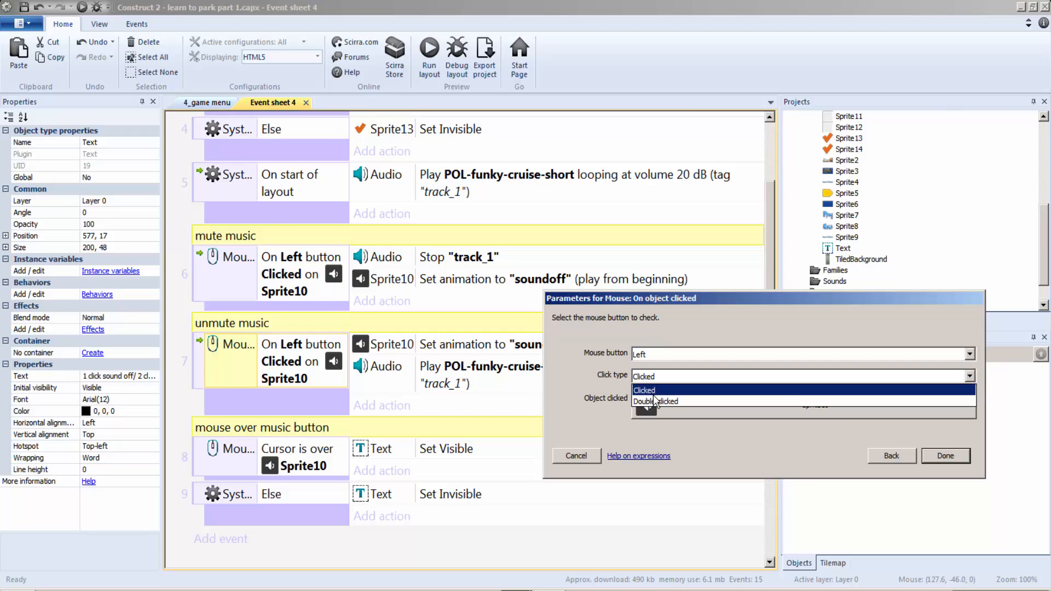
pyautogui.click(656, 401)
pyautogui.click(933, 455)
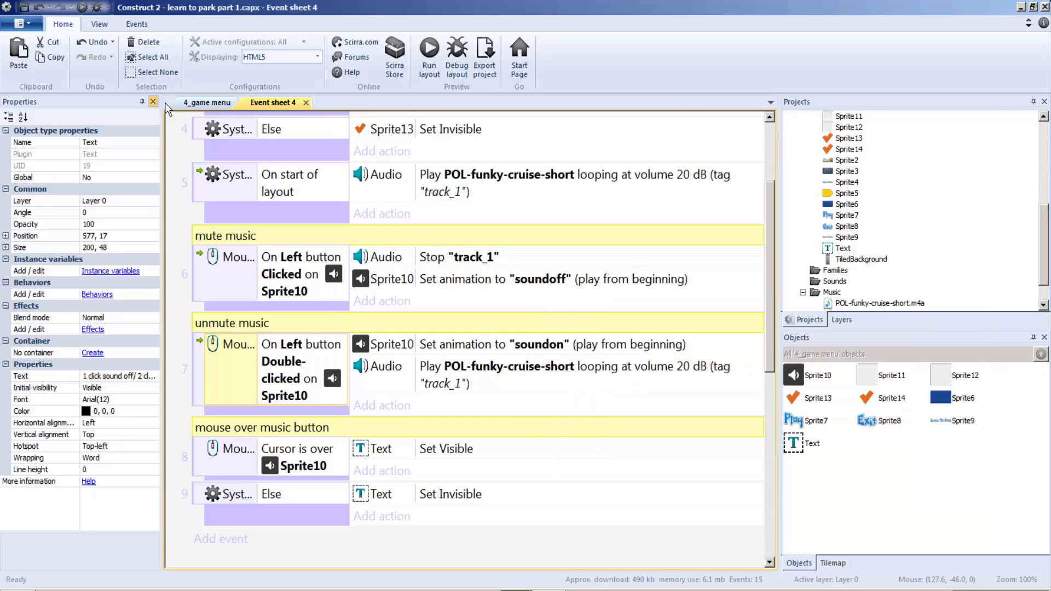
# Preview the 4_game menu layout and run the whole game from the 1_studio id layout through the loading scene to the menu
pyautogui.click(201, 104)
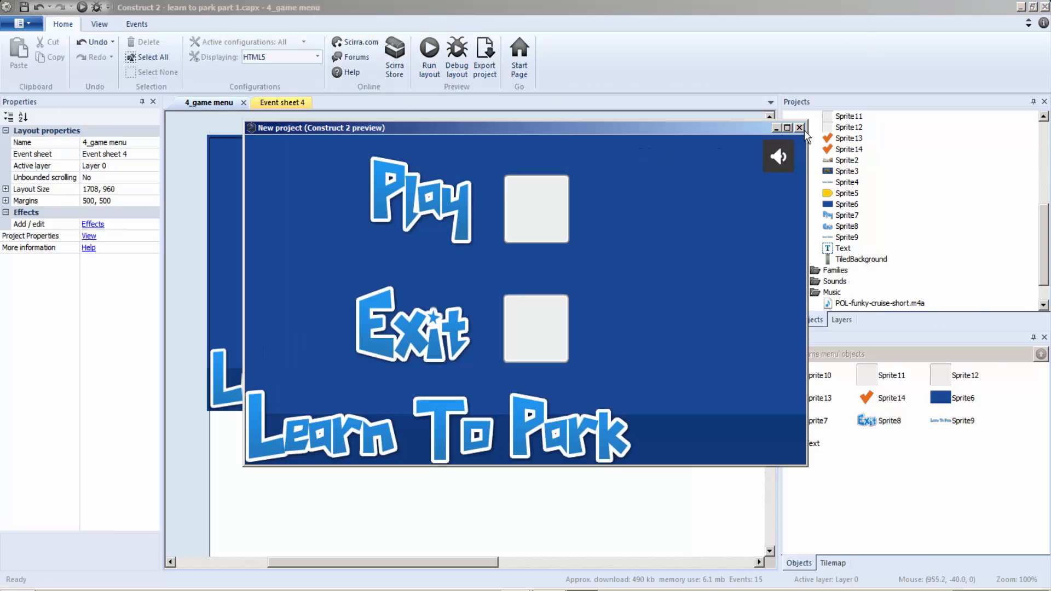
pyautogui.click(802, 129)
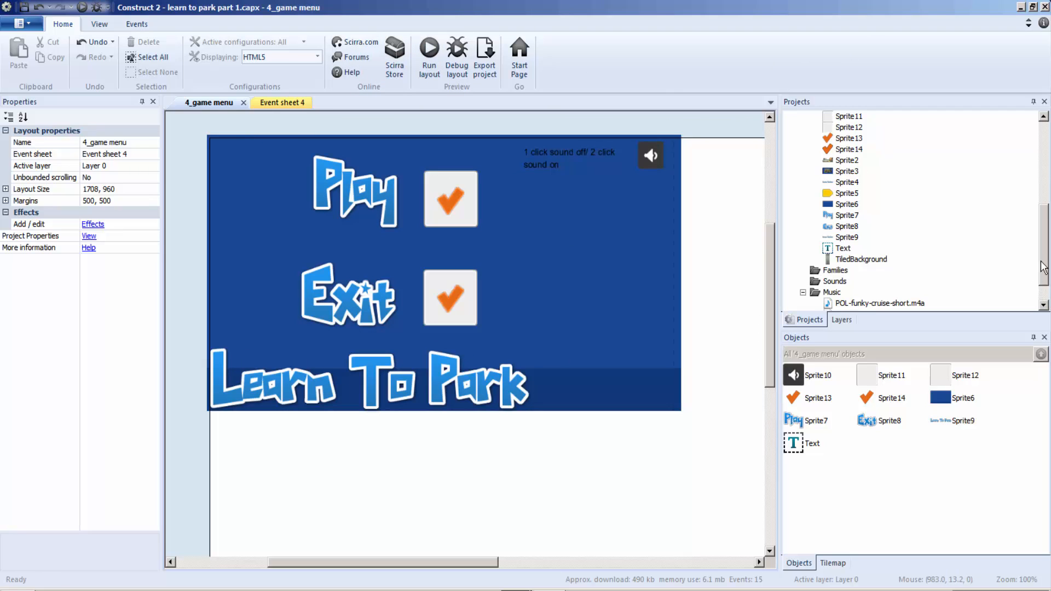
pyautogui.moveTo(1043, 270); pyautogui.dragTo(1050, 164)
pyautogui.doubleClick(853, 138)
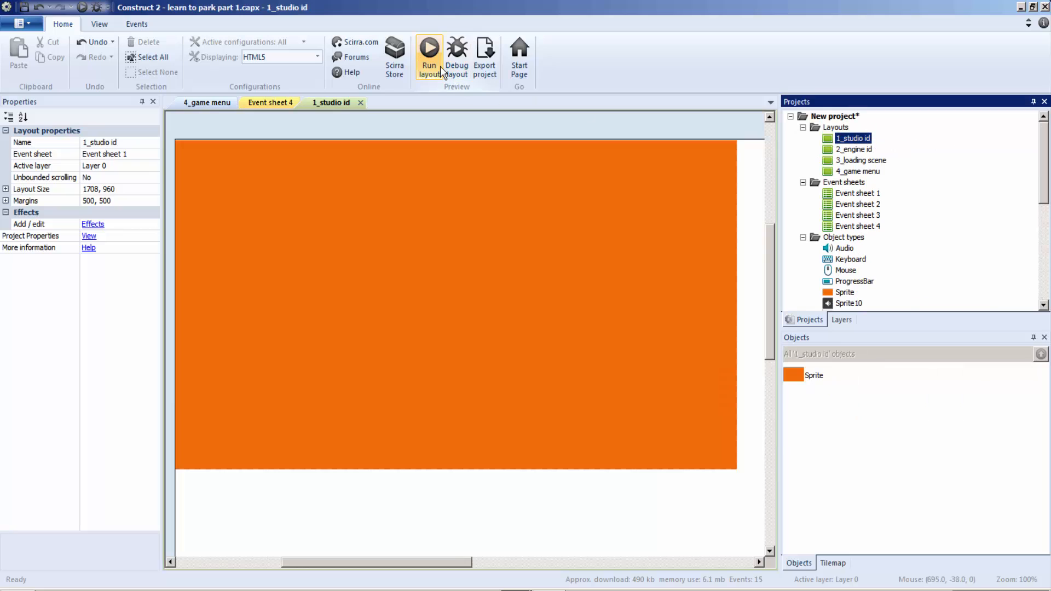
pyautogui.click(429, 60)
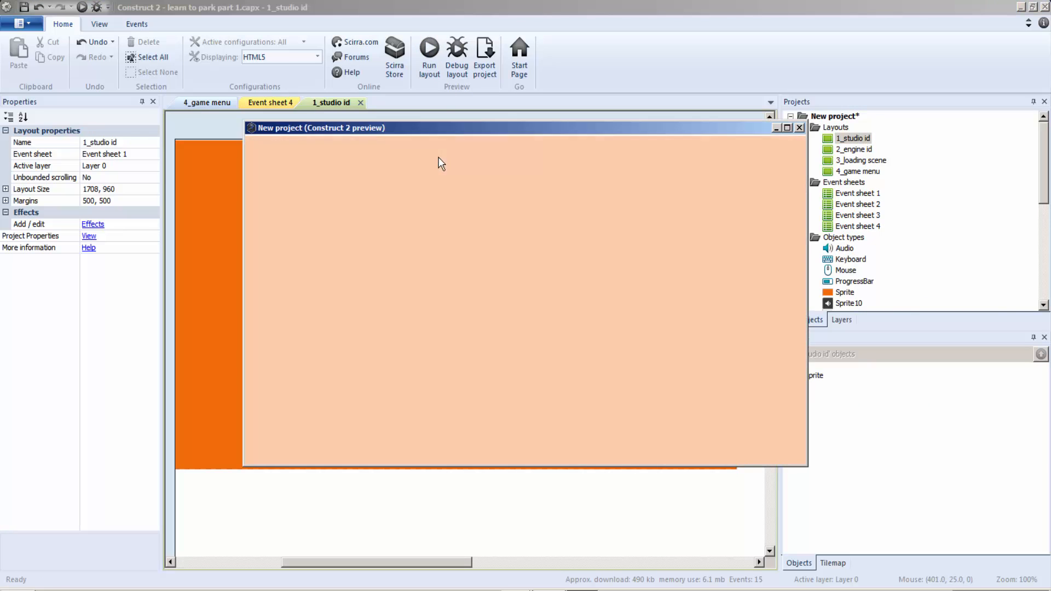
pyautogui.moveTo(426, 132); pyautogui.dragTo(356, 144)
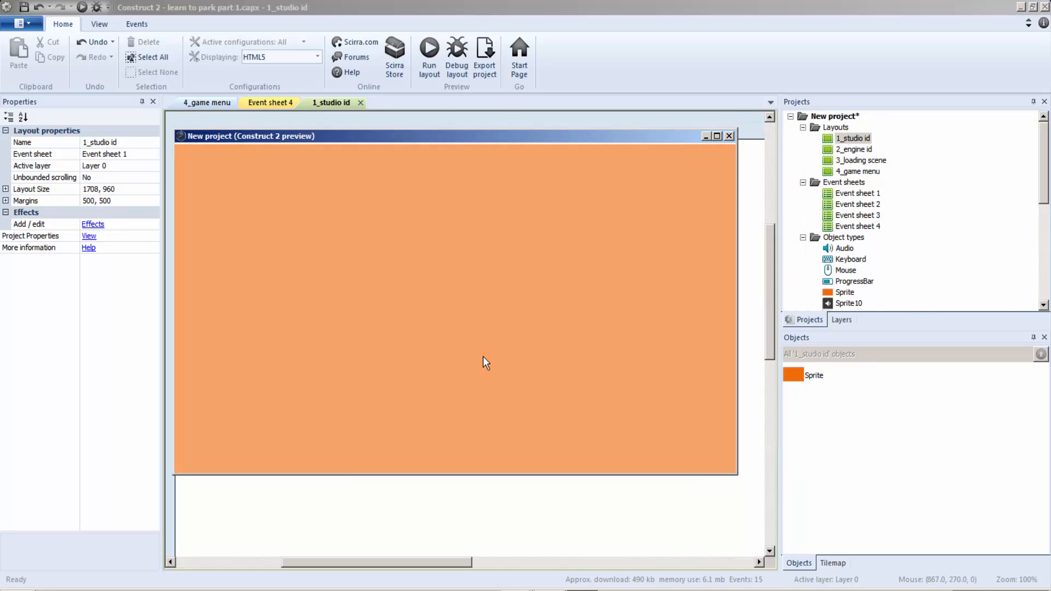
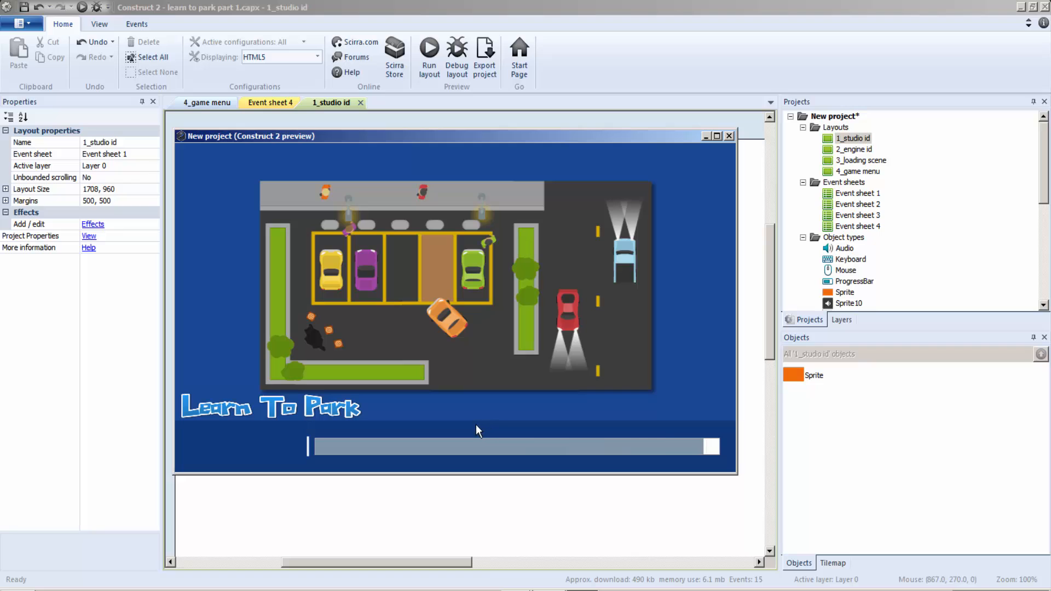
pyautogui.click(277, 448)
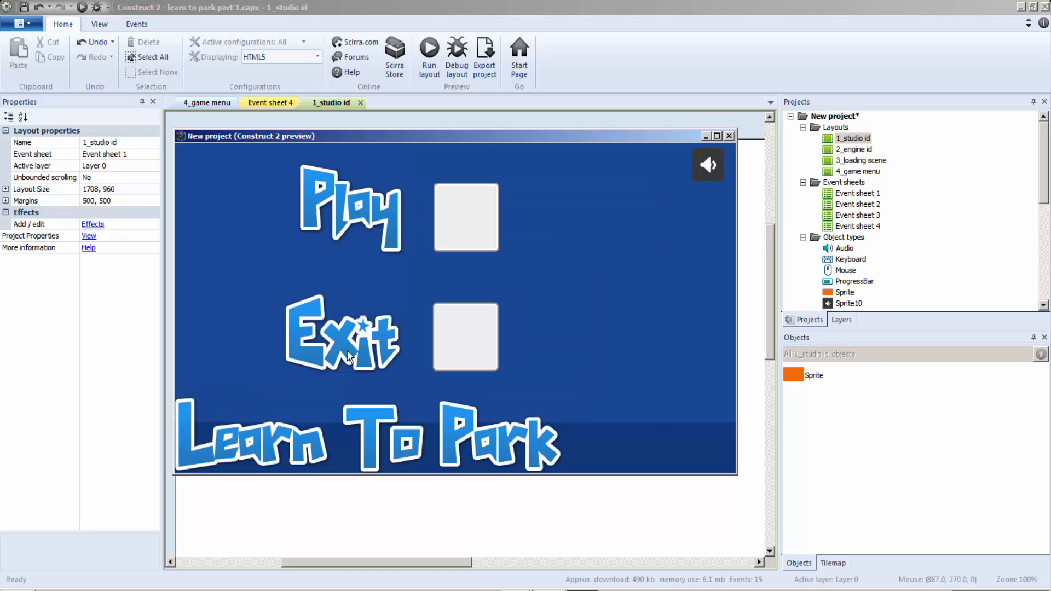
pyautogui.moveTo(718, 170)
pyautogui.click(729, 136)
# Close the 1_studio id layout and add a new layout with its own event sheet, named 5_level scene
pyautogui.click(269, 102)
pyautogui.click(336, 102)
pyautogui.click(362, 102)
pyautogui.click(208, 103)
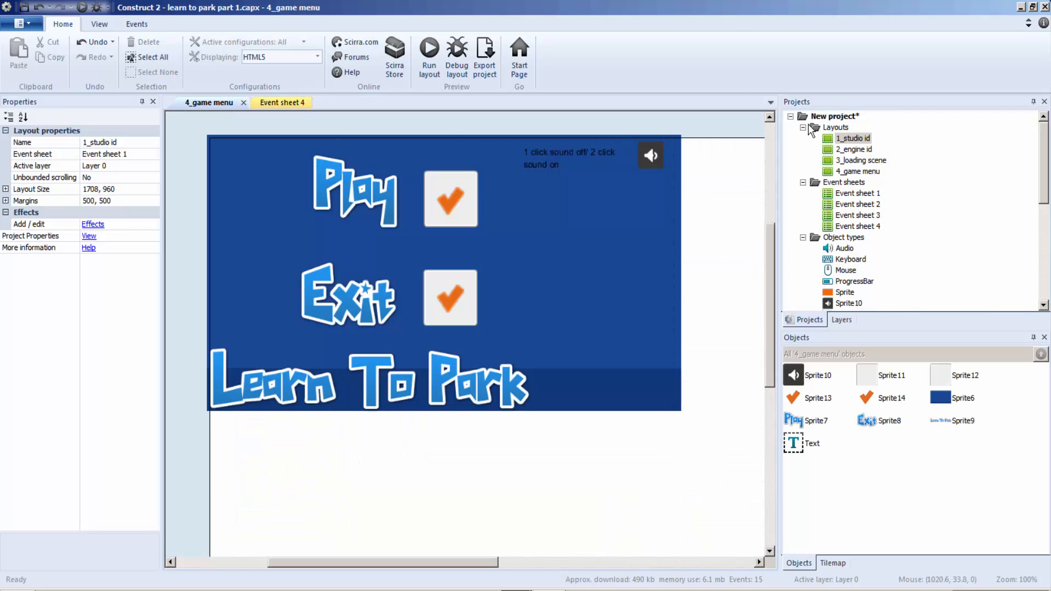
pyautogui.rightClick(828, 127)
pyautogui.click(883, 136)
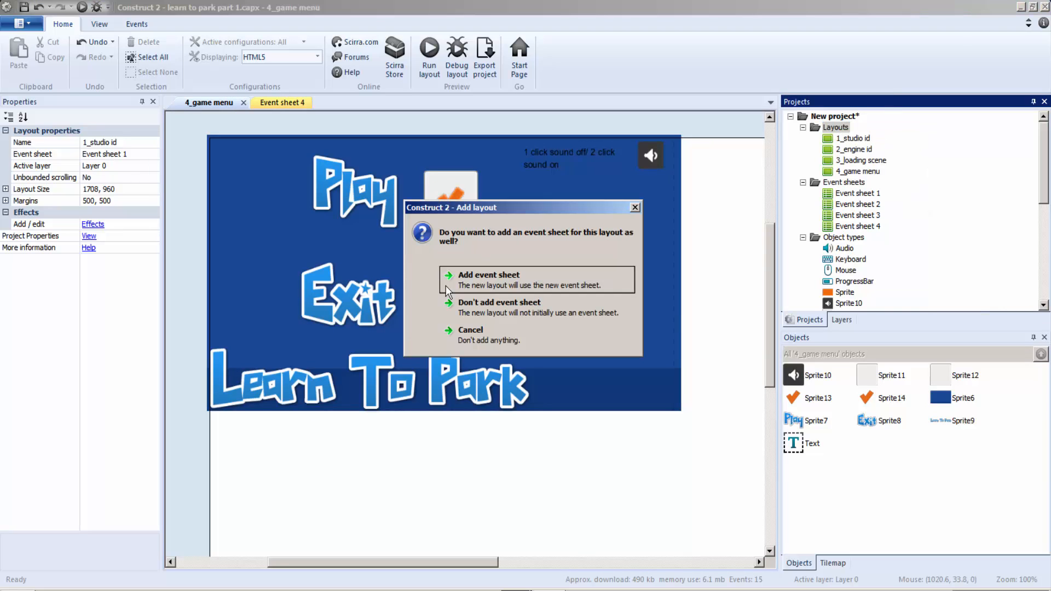
pyautogui.click(481, 277)
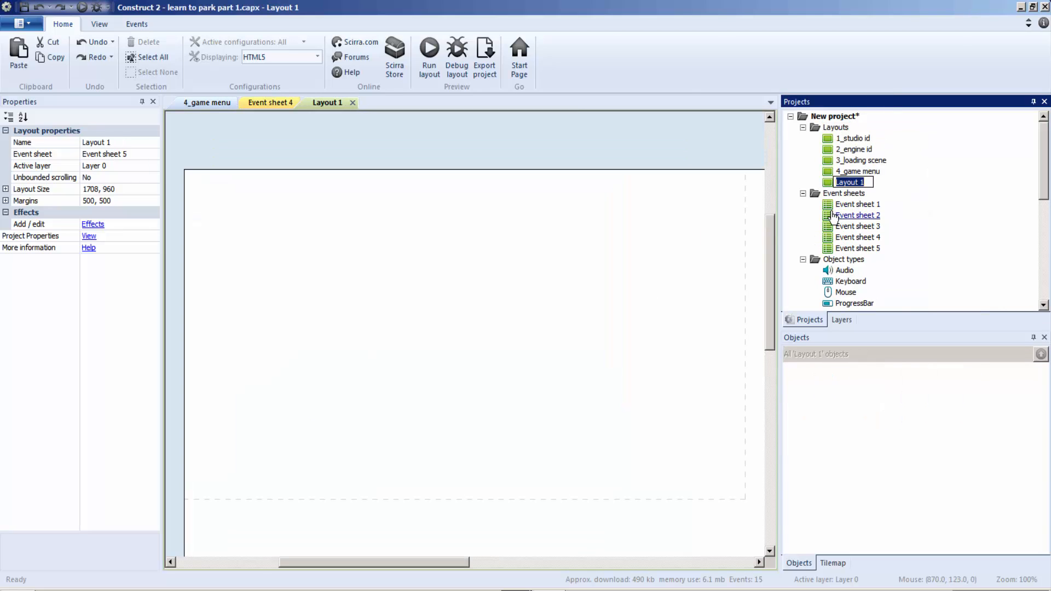
pyautogui.write('5_level scene')
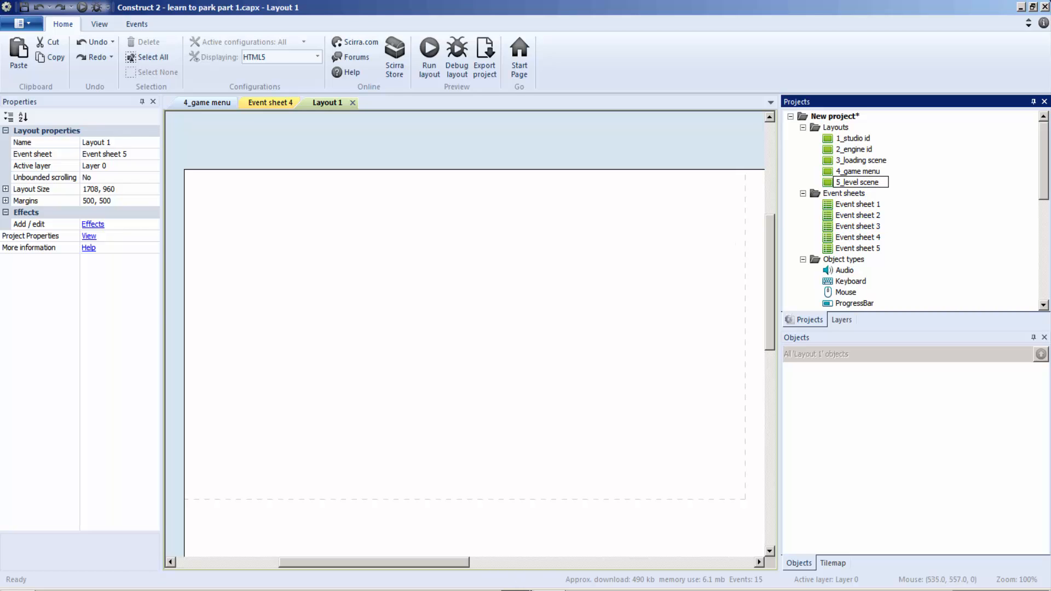
# Switch to the finished learn to park project and examine its menu events, 5_level_sheet layout and Event sheet 5
pyautogui.click(485, 541)
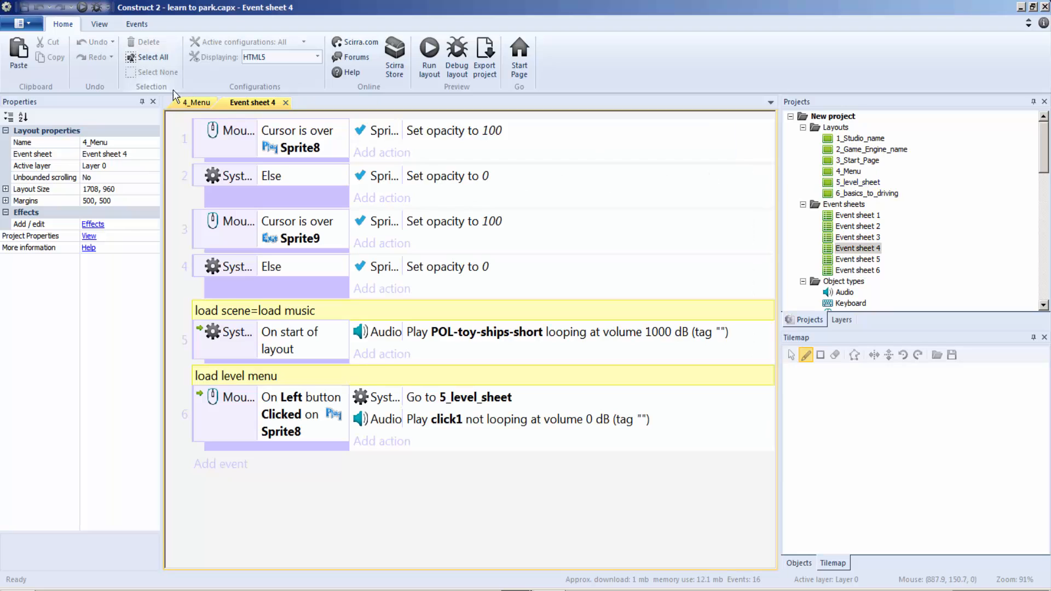
pyautogui.click(285, 103)
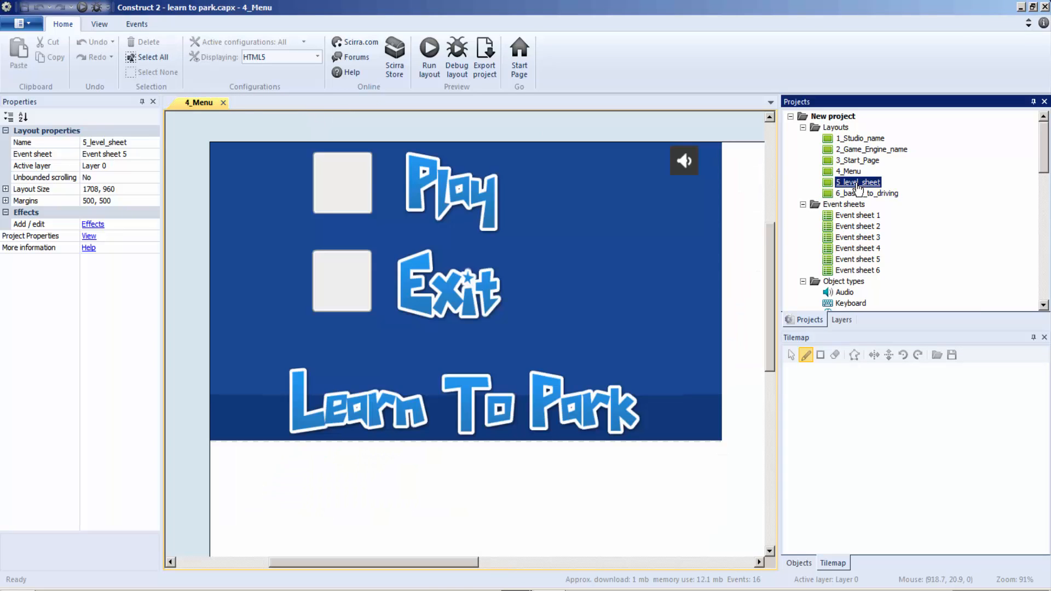
pyautogui.doubleClick(857, 183)
pyautogui.click(195, 103)
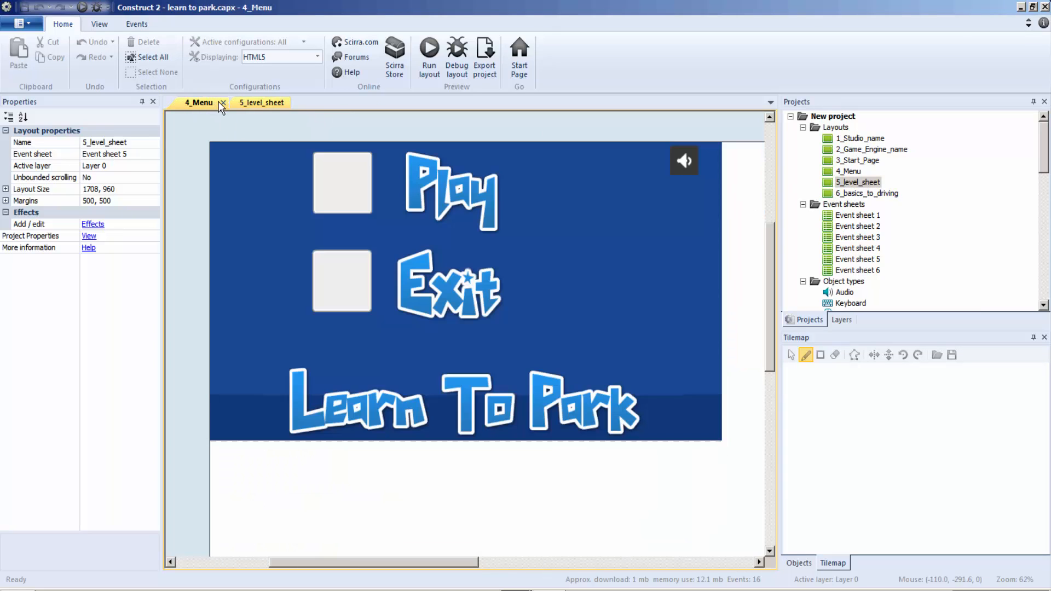
pyautogui.click(223, 103)
pyautogui.click(383, 274)
pyautogui.doubleClick(879, 261)
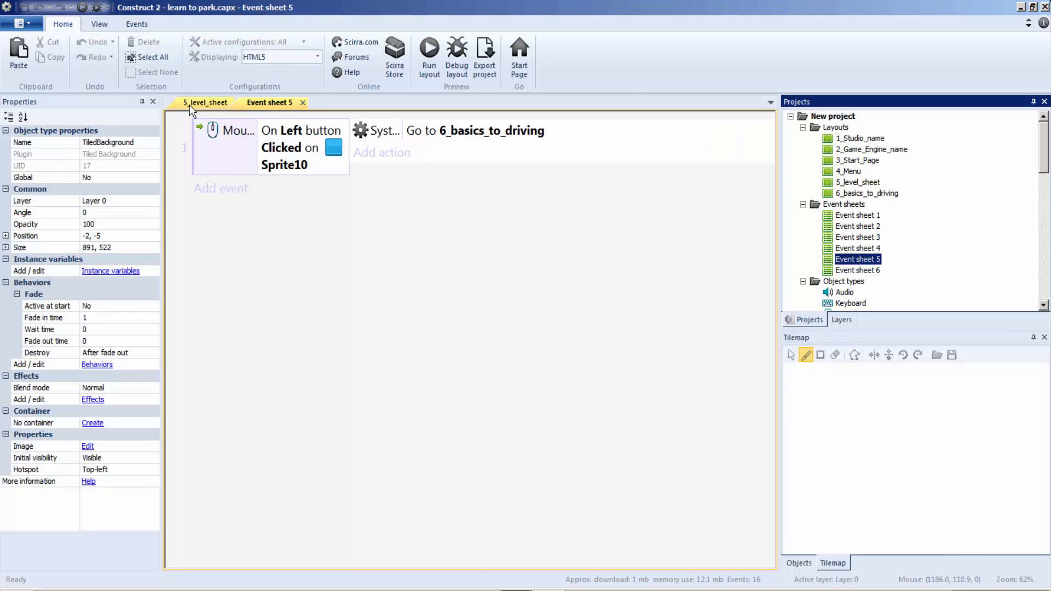
pyautogui.click(192, 103)
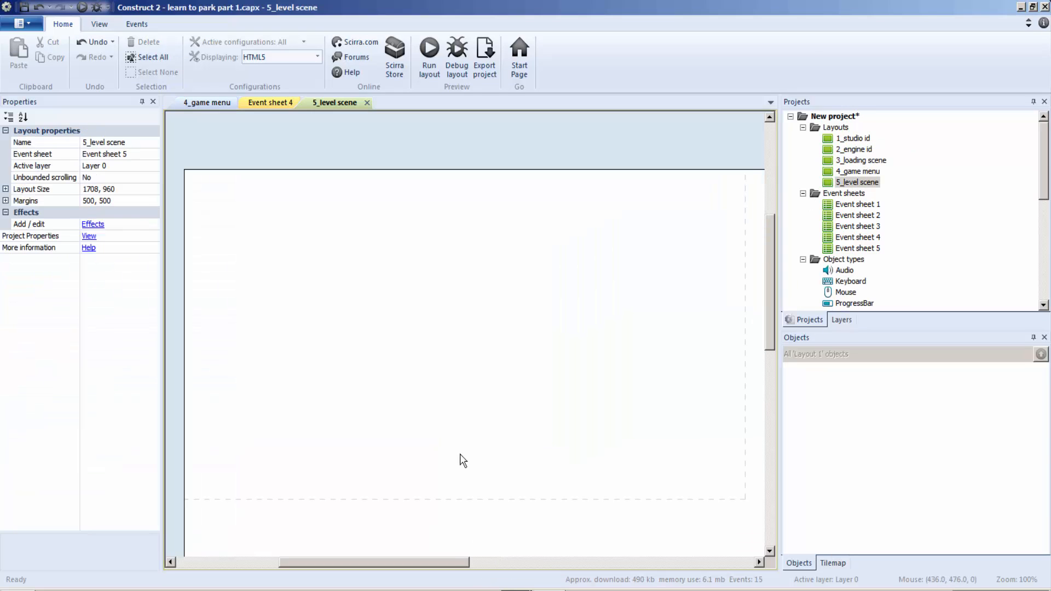
pyautogui.rightClick(371, 254)
pyautogui.click(405, 262)
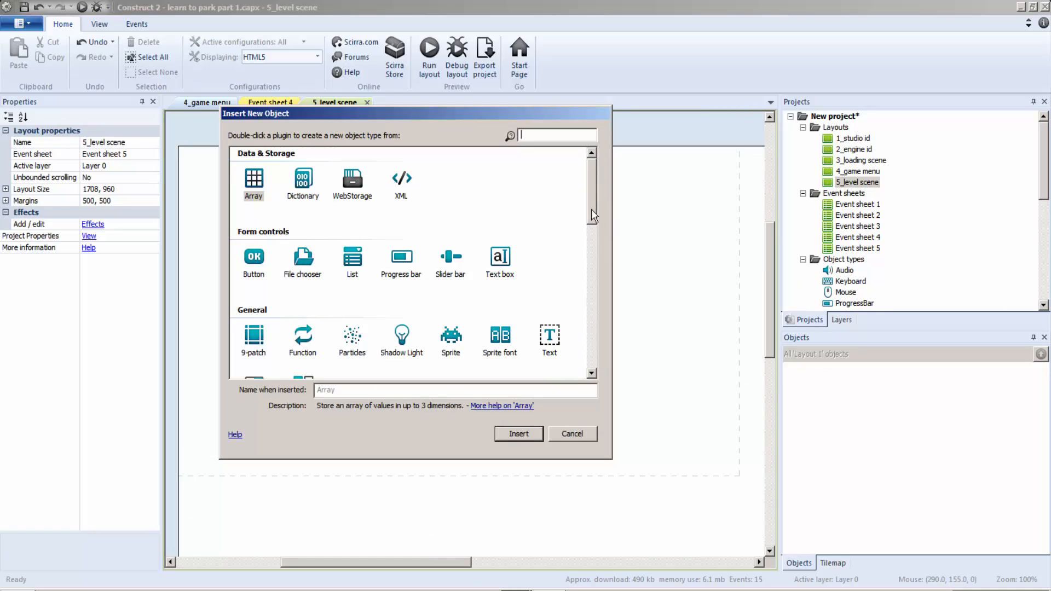
pyautogui.click(558, 438)
# Place the project's existing TiledBackground in the 5_level scene layout and resize it to cover the dashed view area
pyautogui.moveTo(1044, 138); pyautogui.dragTo(1049, 246)
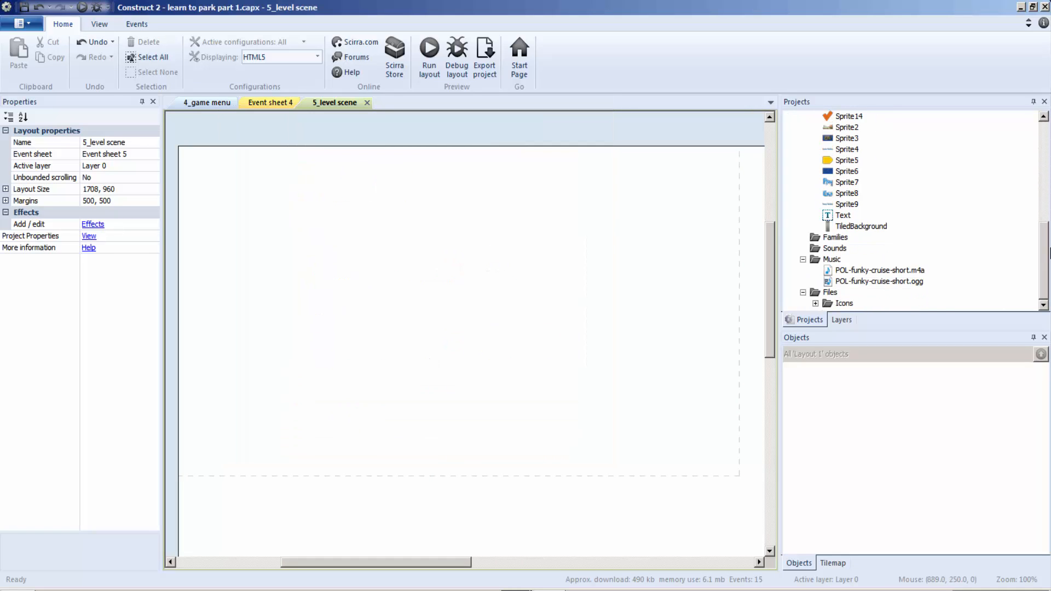
pyautogui.moveTo(875, 228); pyautogui.dragTo(277, 271)
pyautogui.moveTo(472, 375); pyautogui.dragTo(368, 248)
pyautogui.keyDown('ctrl'); pyautogui.scroll(-2, 489, 281); pyautogui.keyUp('ctrl')
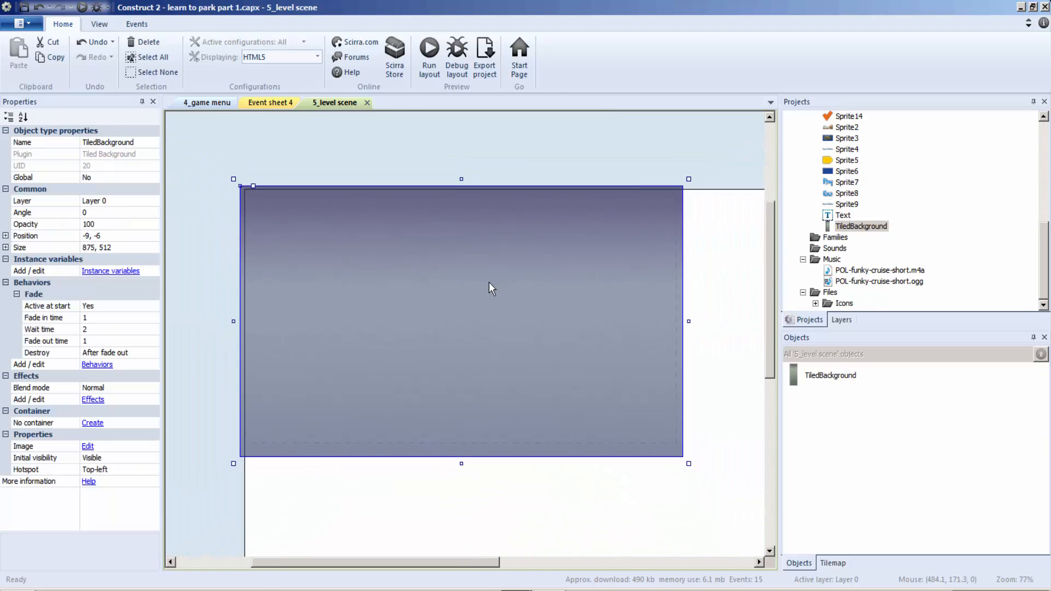
pyautogui.moveTo(684, 461); pyautogui.dragTo(679, 445)
pyautogui.click(727, 372)
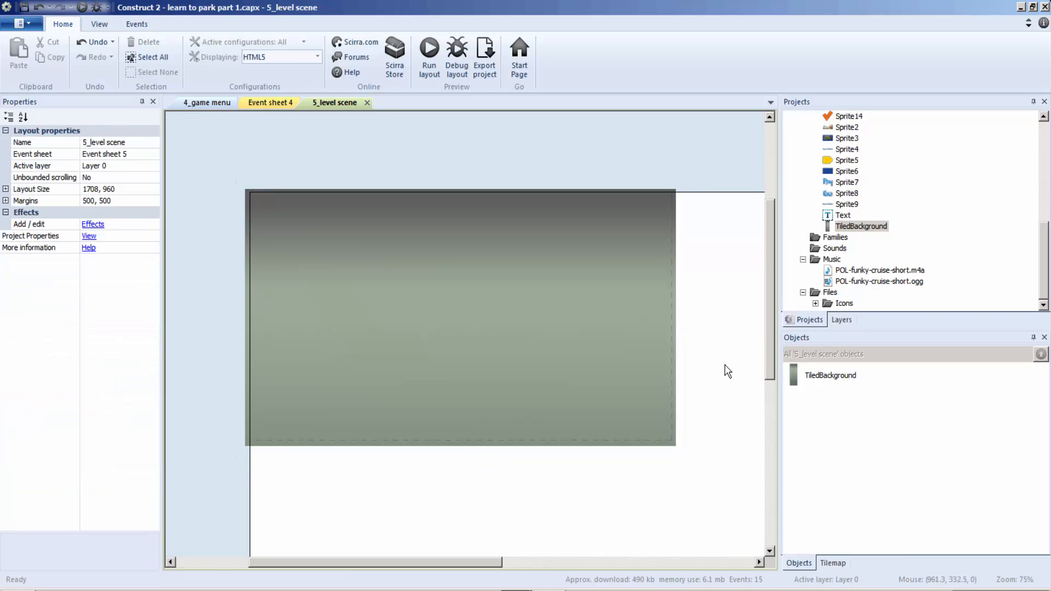
# Insert a Sprite object on the 5_level scene layout and load blue_button07.png as its image
pyautogui.rightClick(392, 269)
pyautogui.click(421, 278)
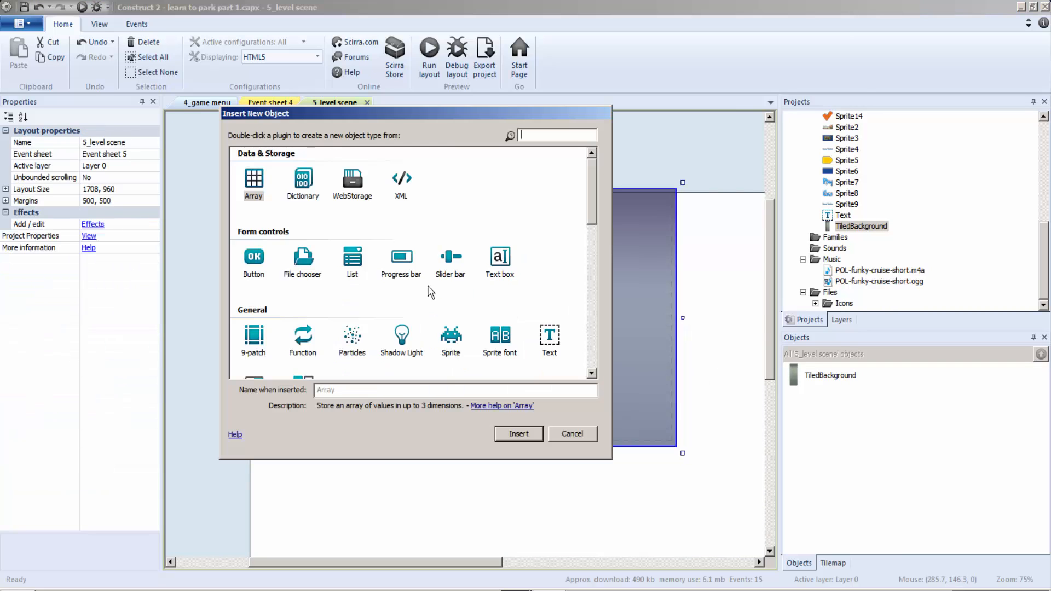
pyautogui.doubleClick(450, 338)
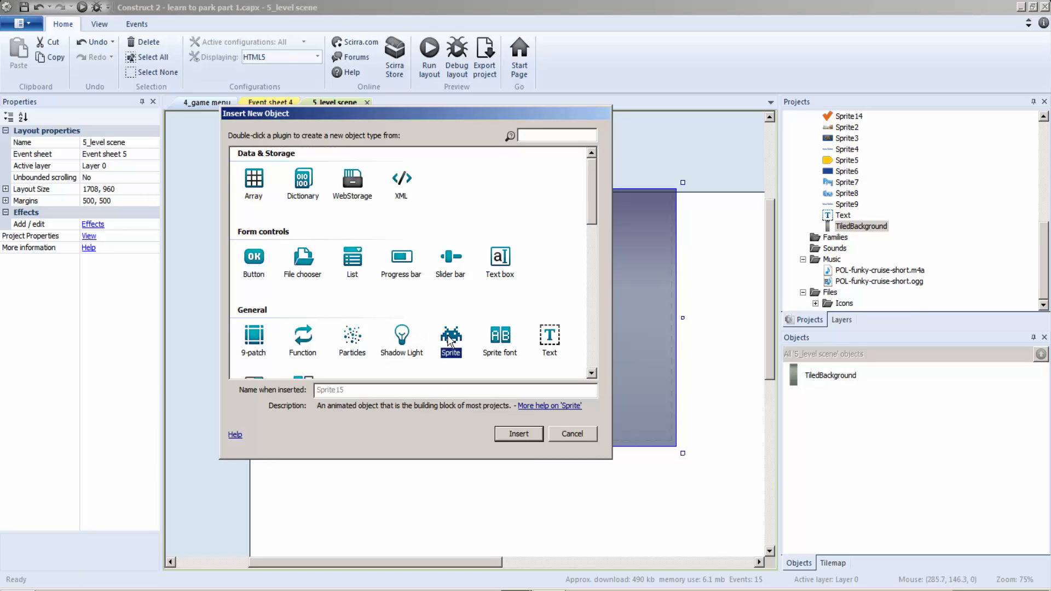
pyautogui.click(369, 296)
pyautogui.click(25, 161)
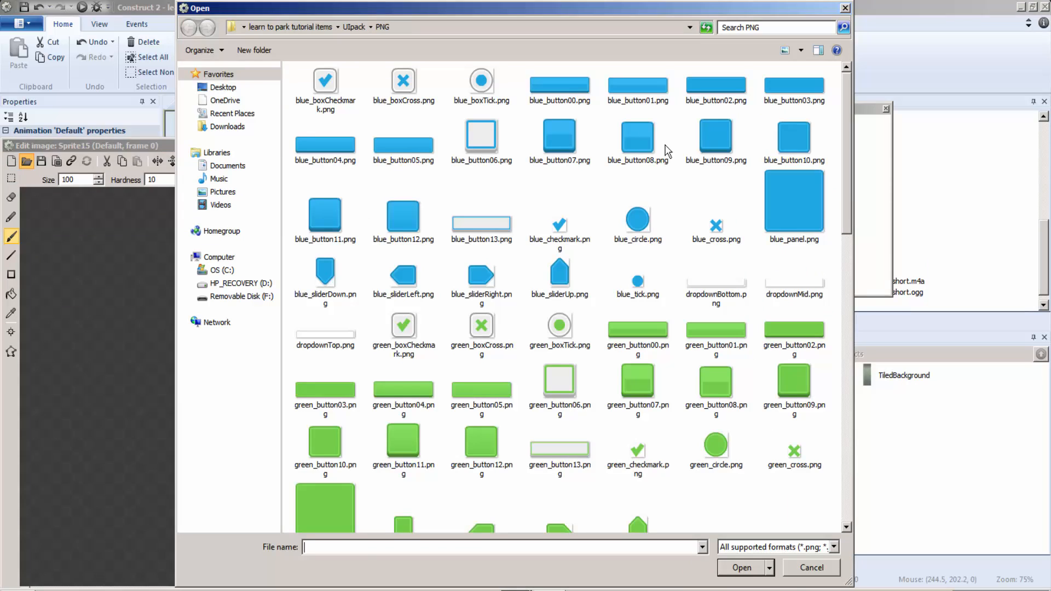
pyautogui.click(583, 146)
pyautogui.click(631, 144)
pyautogui.doubleClick(561, 149)
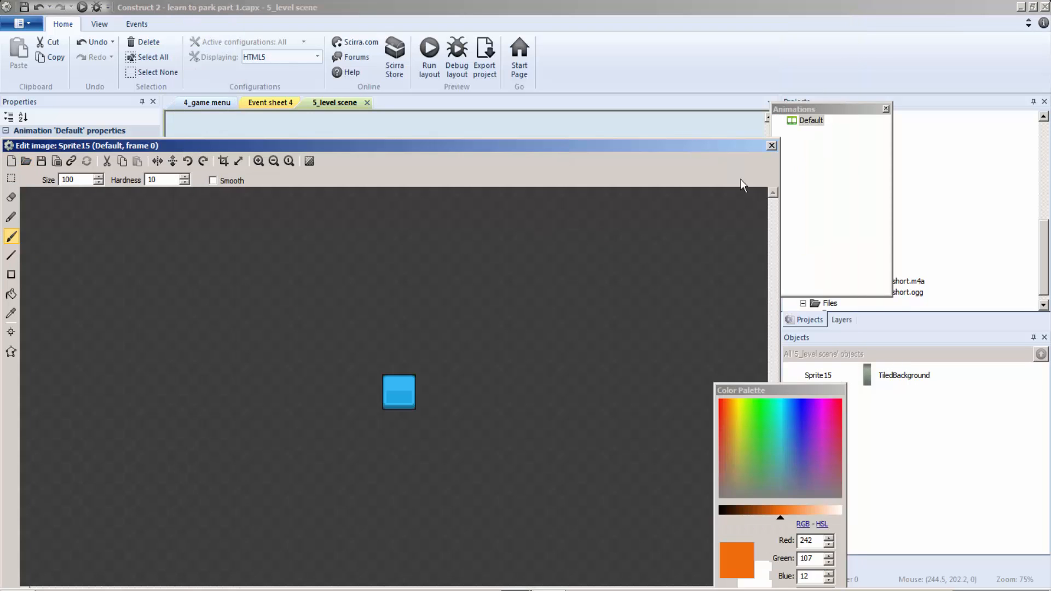
# Rename the sprite's Default animation to blueButton
pyautogui.rightClick(801, 121)
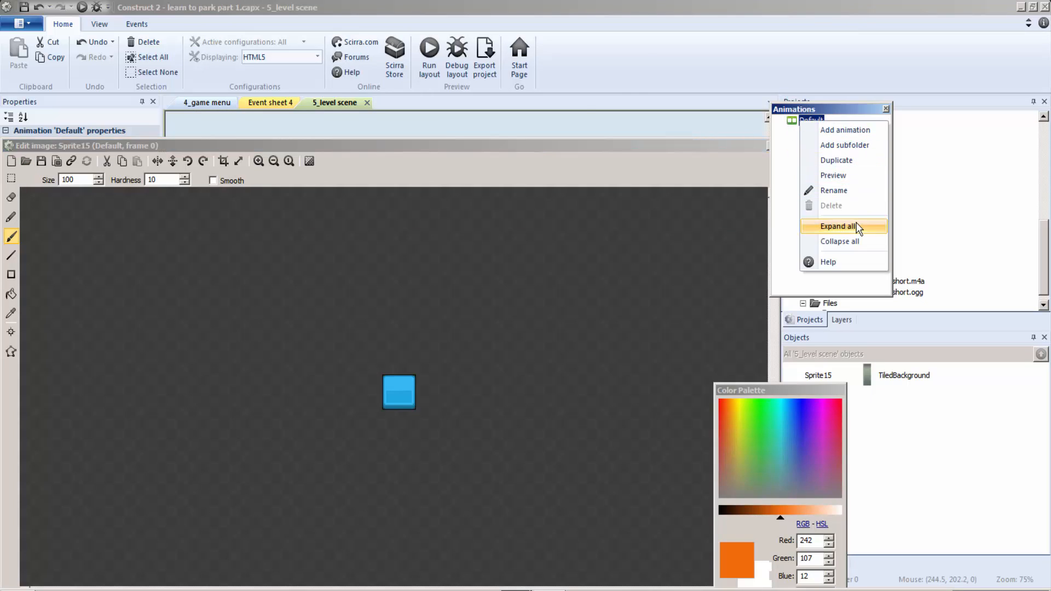
pyautogui.click(843, 188)
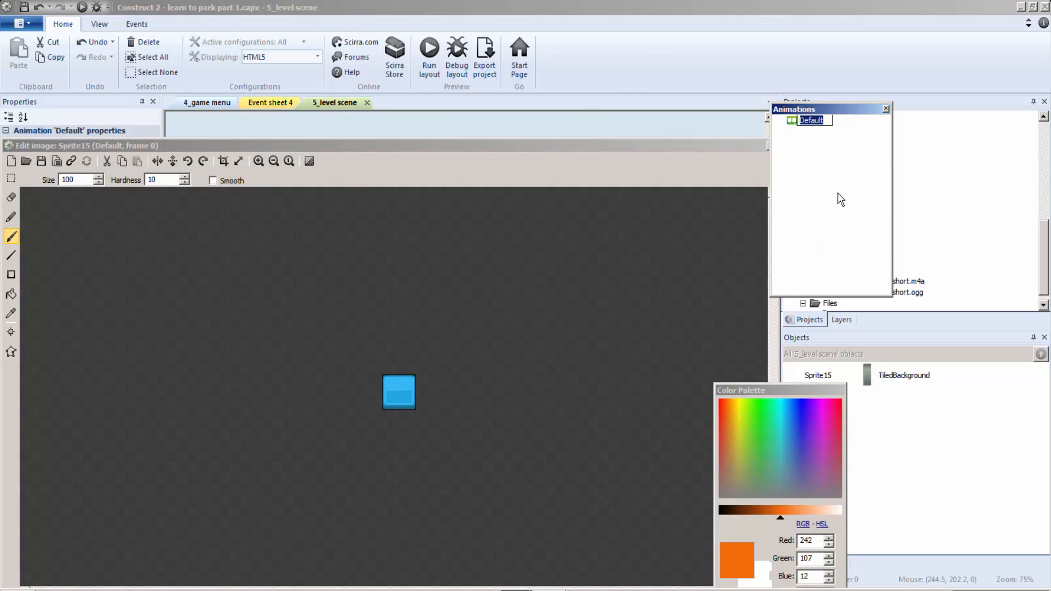
pyautogui.write('blue button')
pyautogui.press('Return')
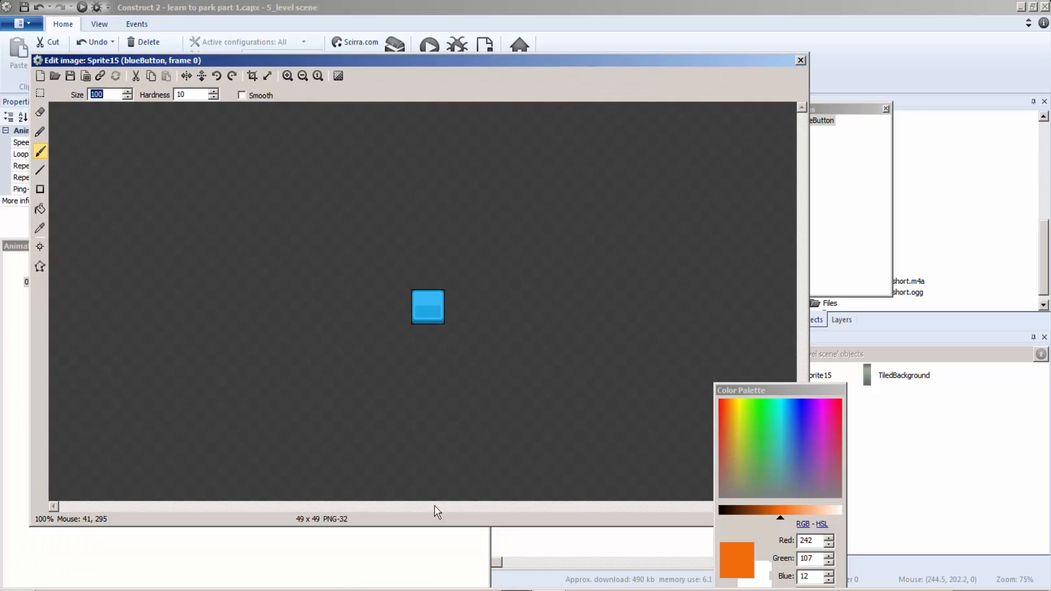
# Add a second frame to the blueButton animation and load blue_button08.png into it
pyautogui.moveTo(368, 253); pyautogui.dragTo(682, 250)
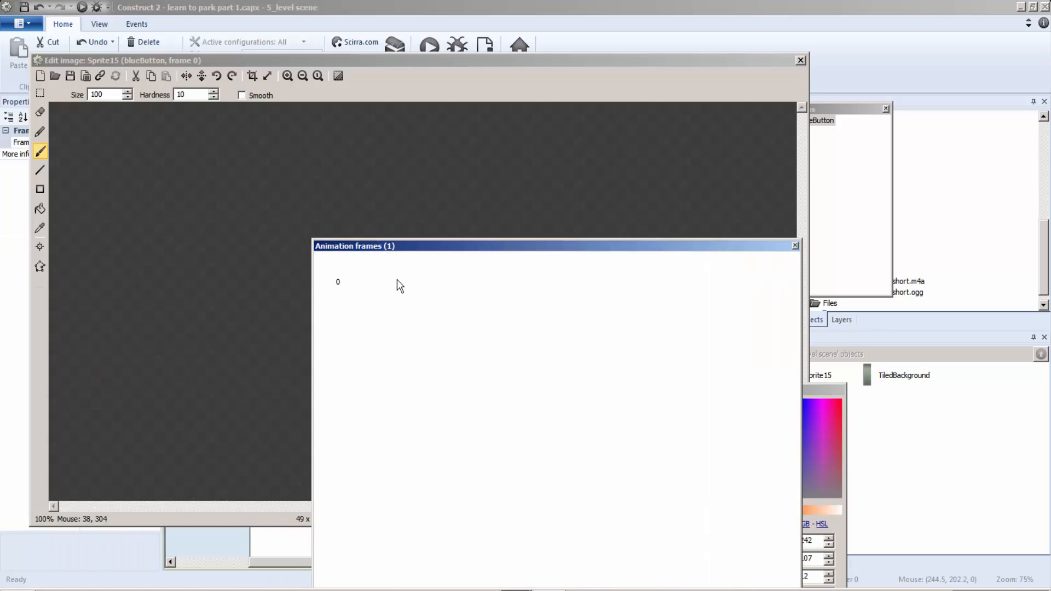
pyautogui.moveTo(478, 248); pyautogui.dragTo(381, 313)
pyautogui.rightClick(342, 349)
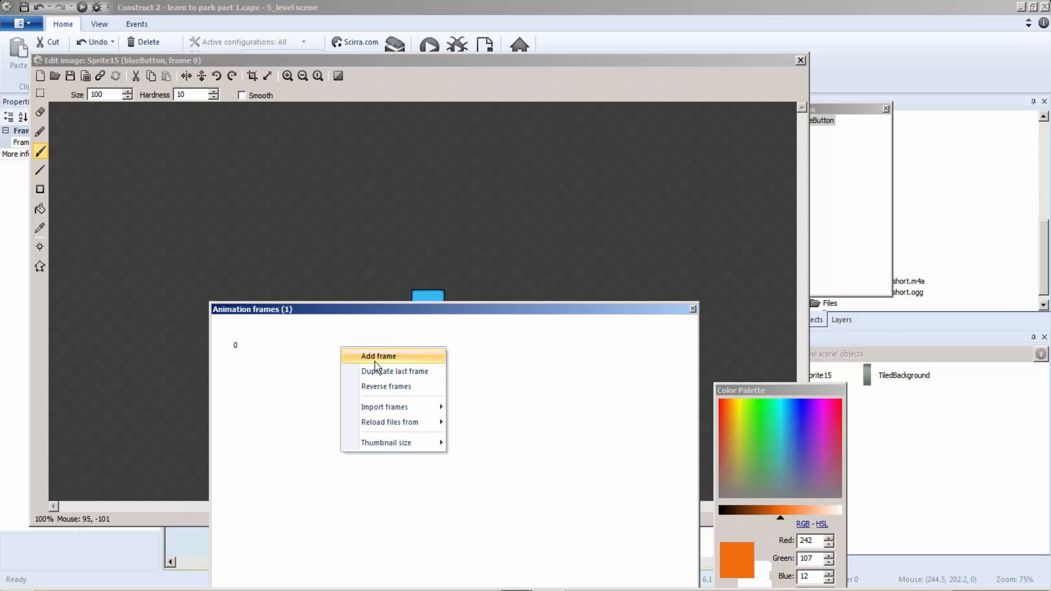
pyautogui.click(378, 357)
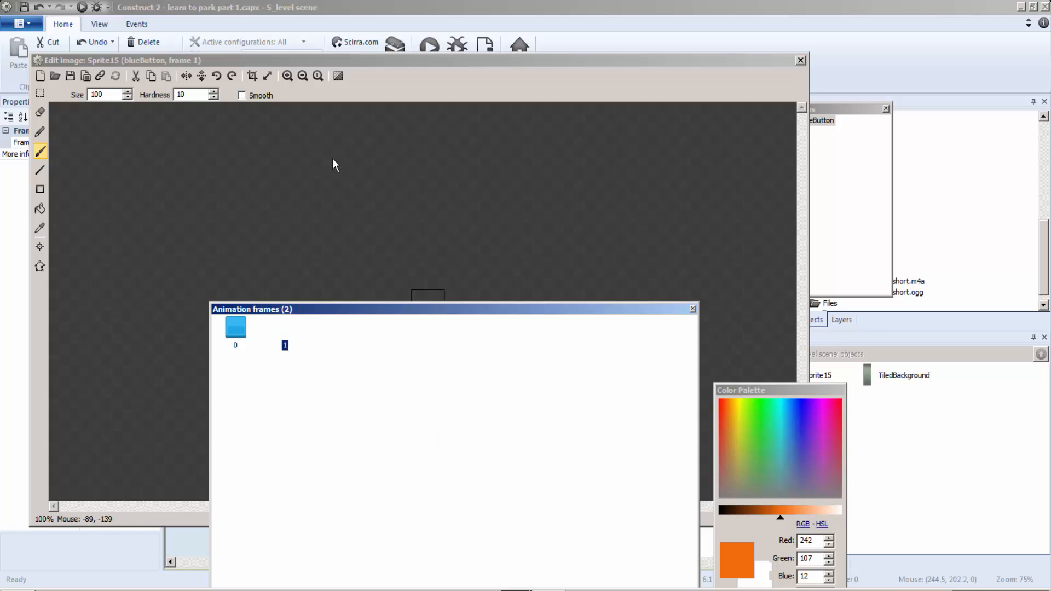
pyautogui.click(55, 75)
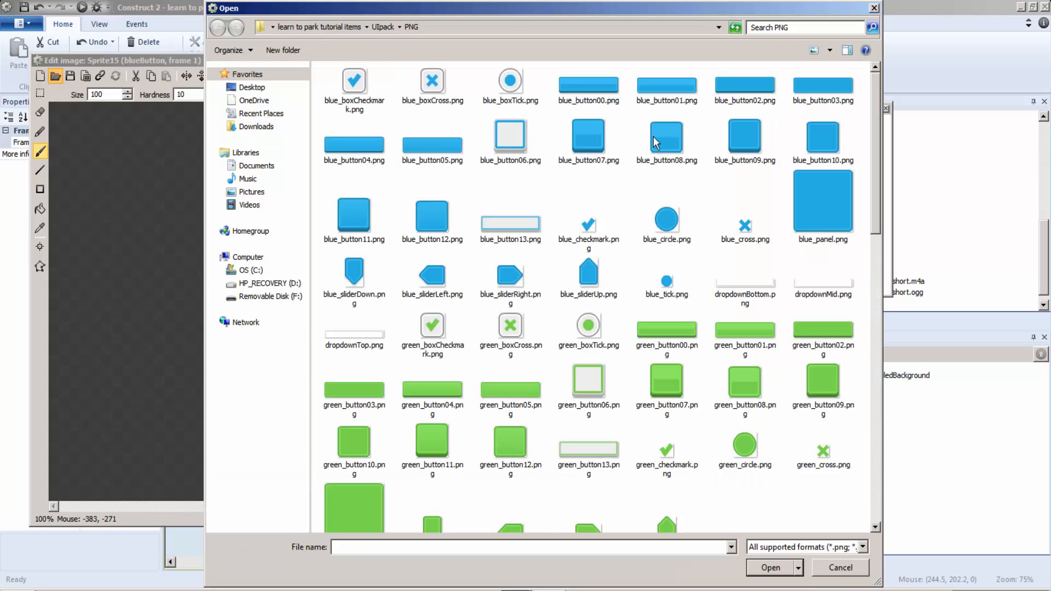
pyautogui.doubleClick(652, 136)
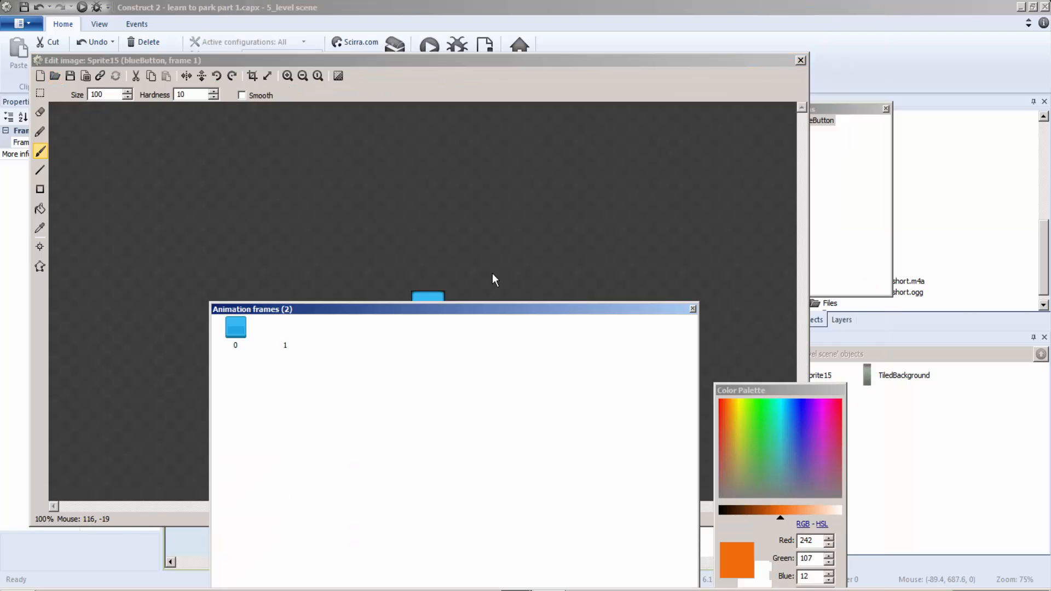
pyautogui.click(236, 327)
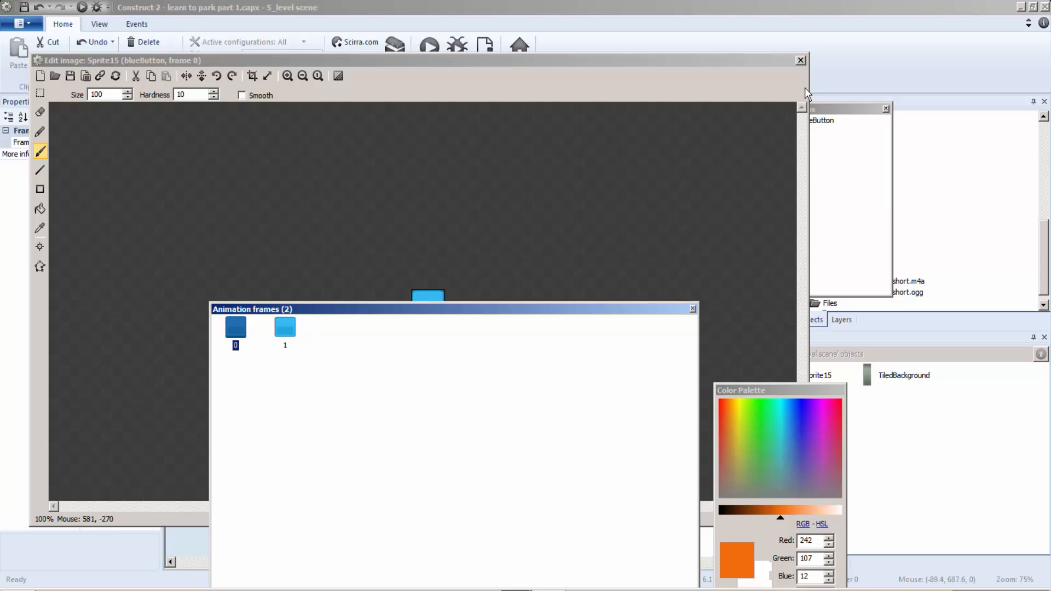
# Close the image editor and move the blue button sprite to the upper-left area of the tiled background
pyautogui.click(800, 60)
pyautogui.moveTo(378, 298); pyautogui.dragTo(299, 233)
pyautogui.click(319, 192)
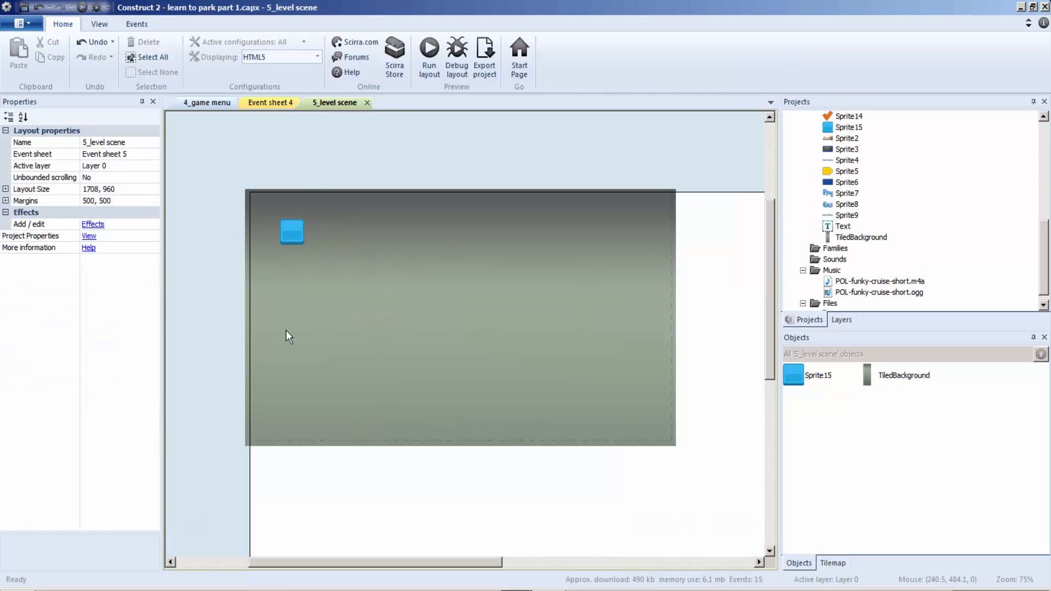
# Review the music events in Event sheet 4 and the 4_game menu layout
pyautogui.click(506, 590)
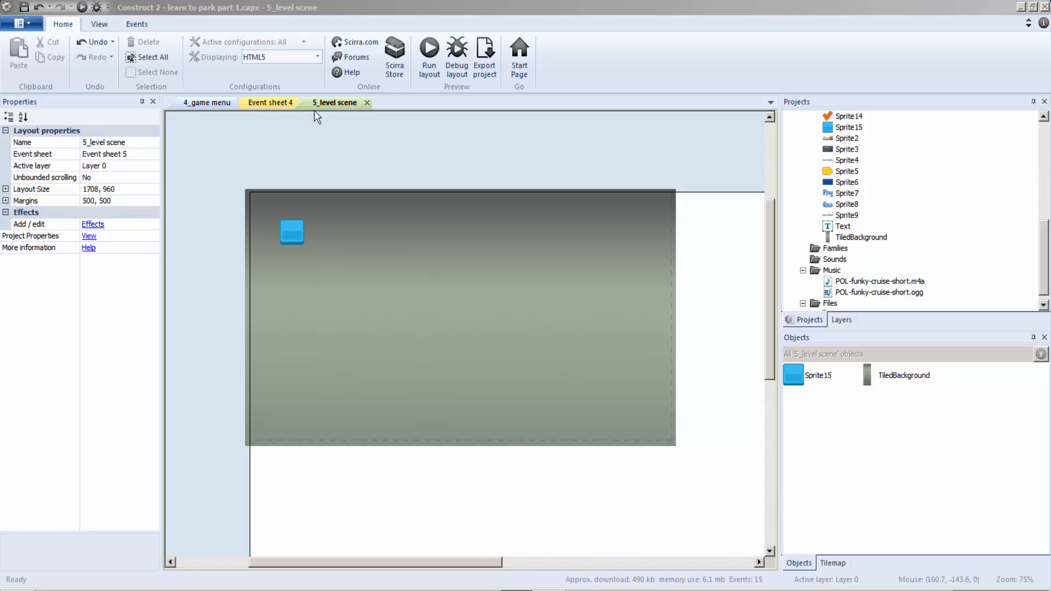
pyautogui.click(270, 102)
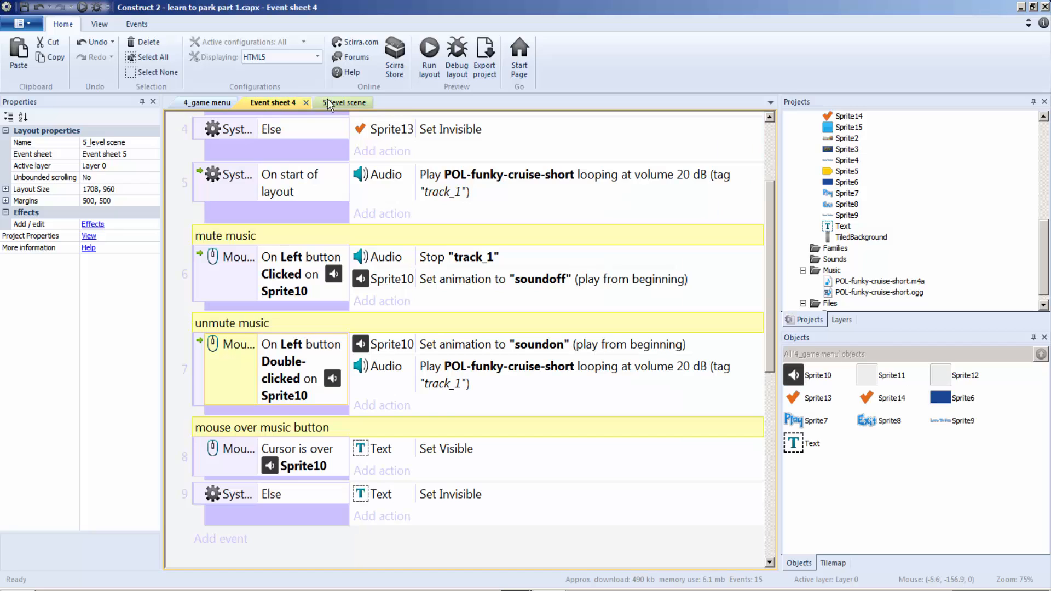
pyautogui.scroll(-1, 413, 408)
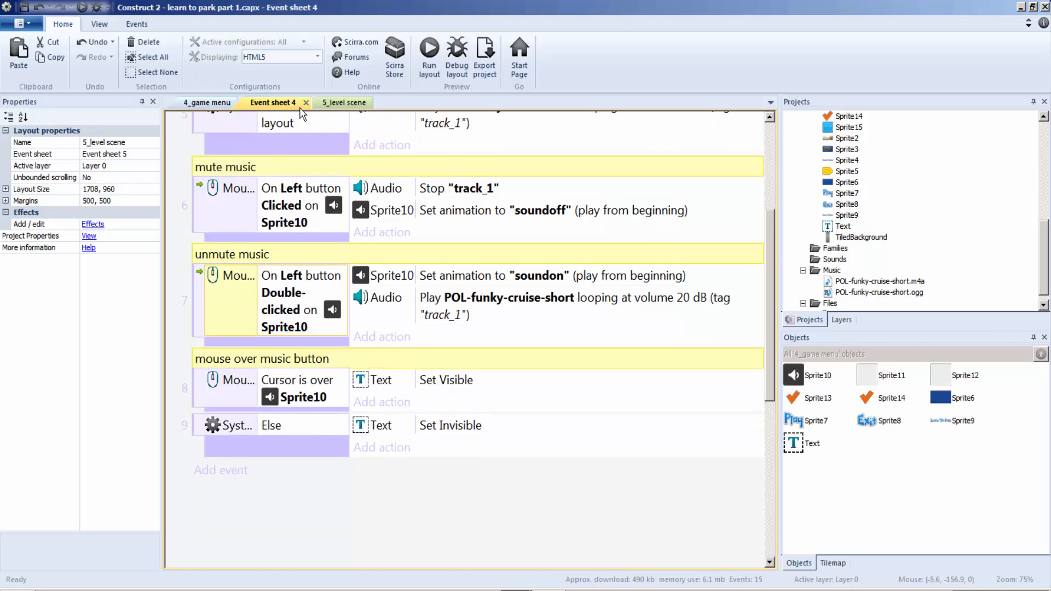
pyautogui.click(216, 104)
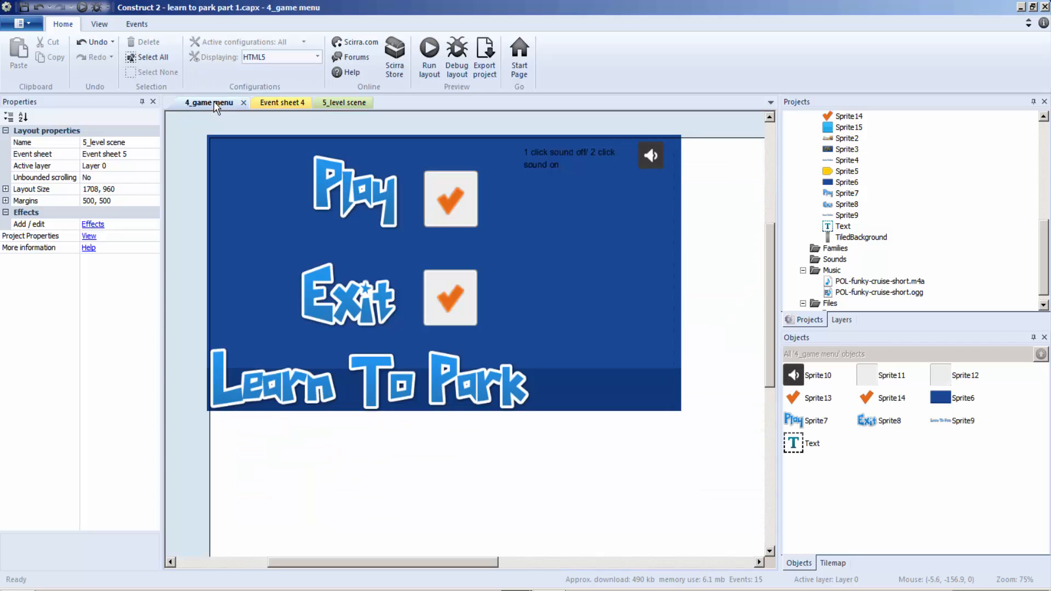
pyautogui.click(512, 590)
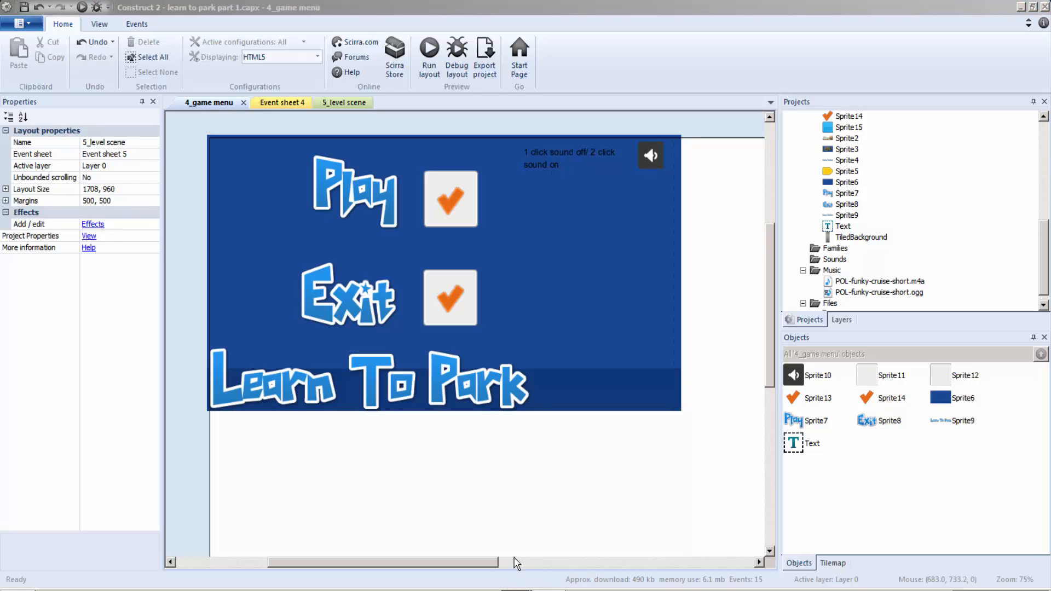
pyautogui.click(516, 569)
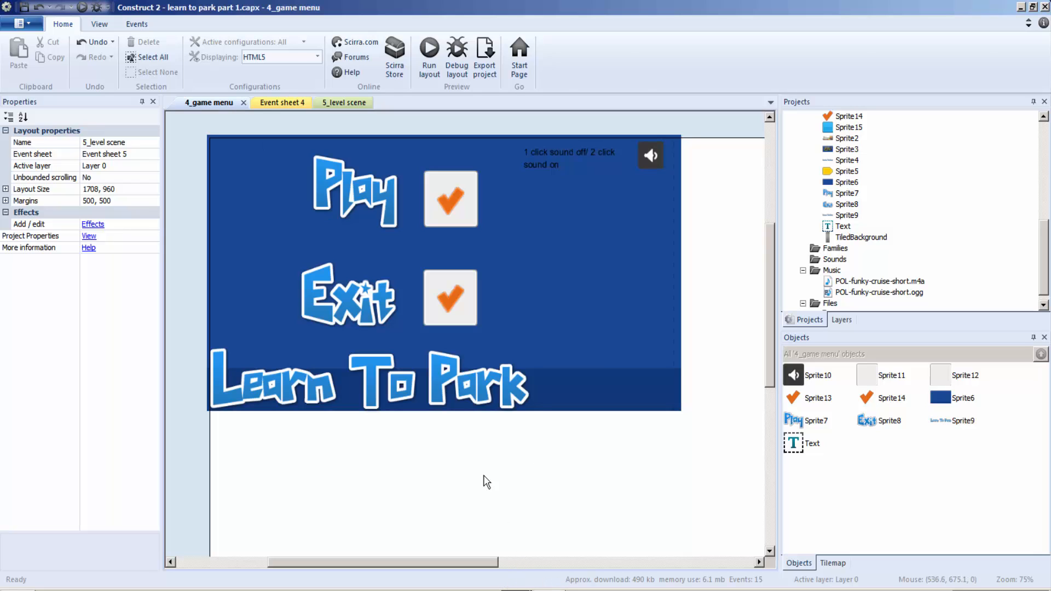
# Close the 4_game menu layout and Event sheet 4, and open Event sheet 5 alongside the 5_level scene layout
pyautogui.click(243, 103)
pyautogui.click(230, 108)
pyautogui.click(240, 103)
pyautogui.scroll(2, 1043, 213)
pyautogui.scroll(5, 1043, 214)
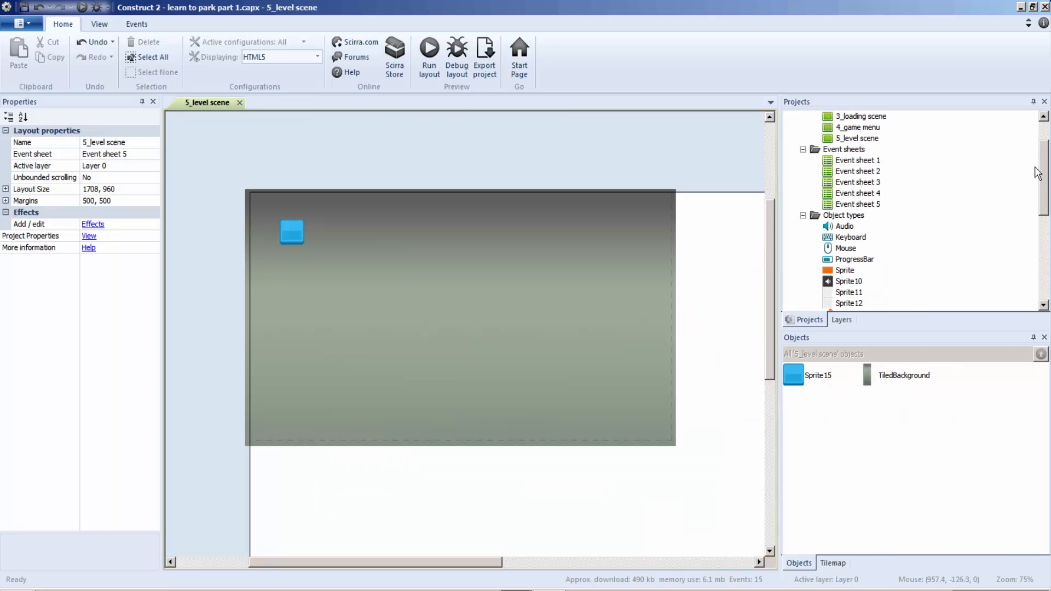
pyautogui.doubleClick(842, 204)
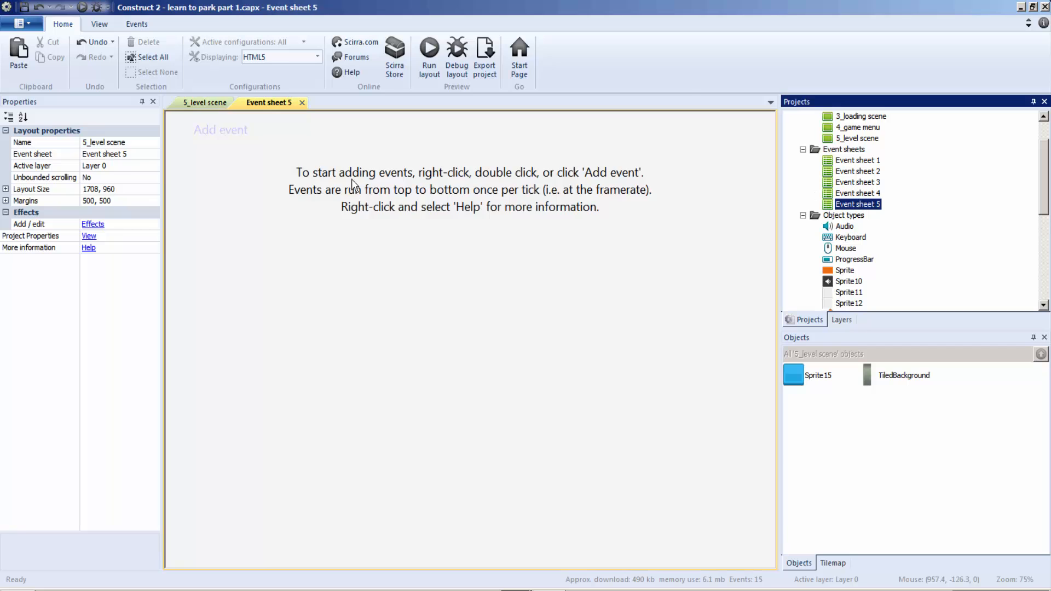
pyautogui.click(198, 102)
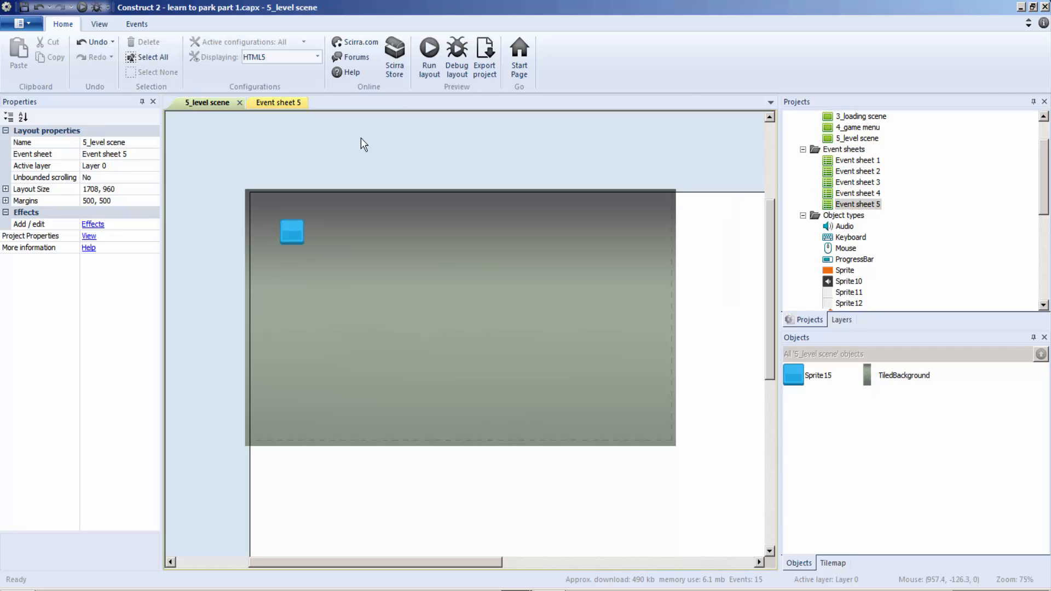
# Reopen Event sheet 4 and the 4_game menu layout, and select the Play sprite to identify its object name
pyautogui.doubleClick(858, 194)
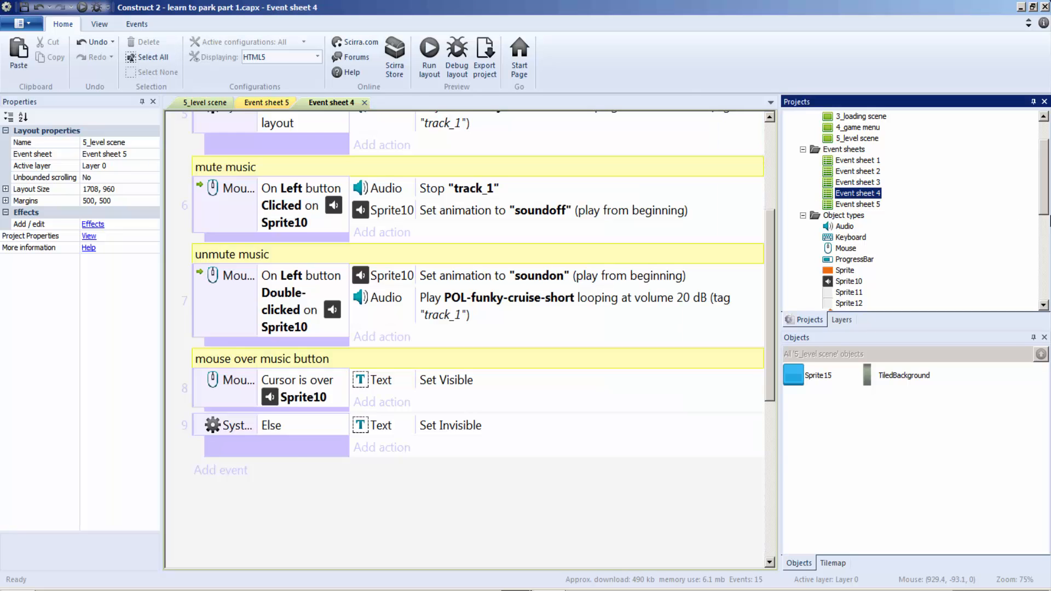
pyautogui.scroll(2, 1036, 204)
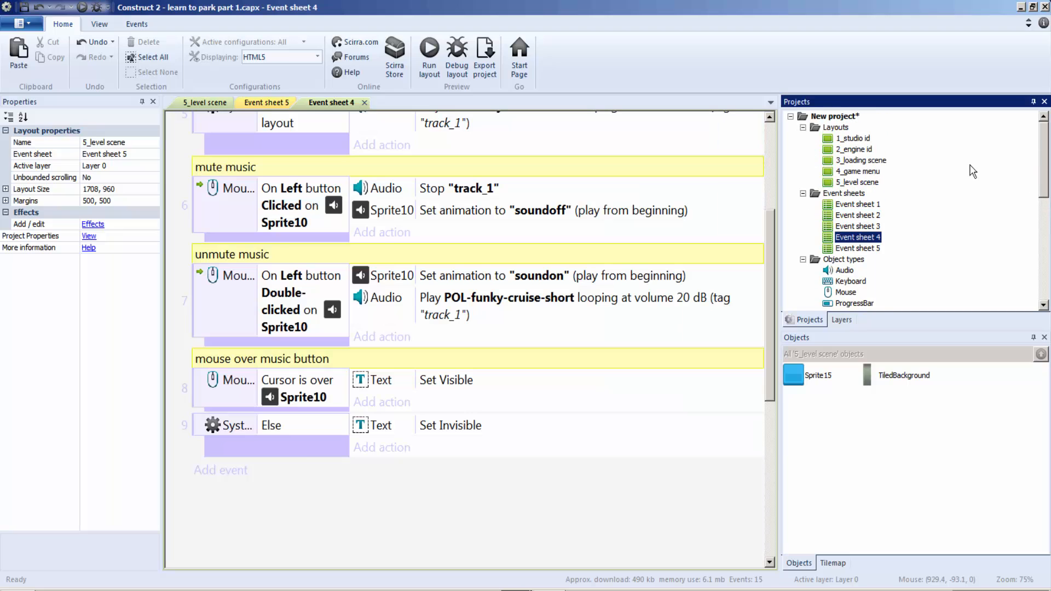
pyautogui.doubleClick(857, 171)
pyautogui.click(358, 201)
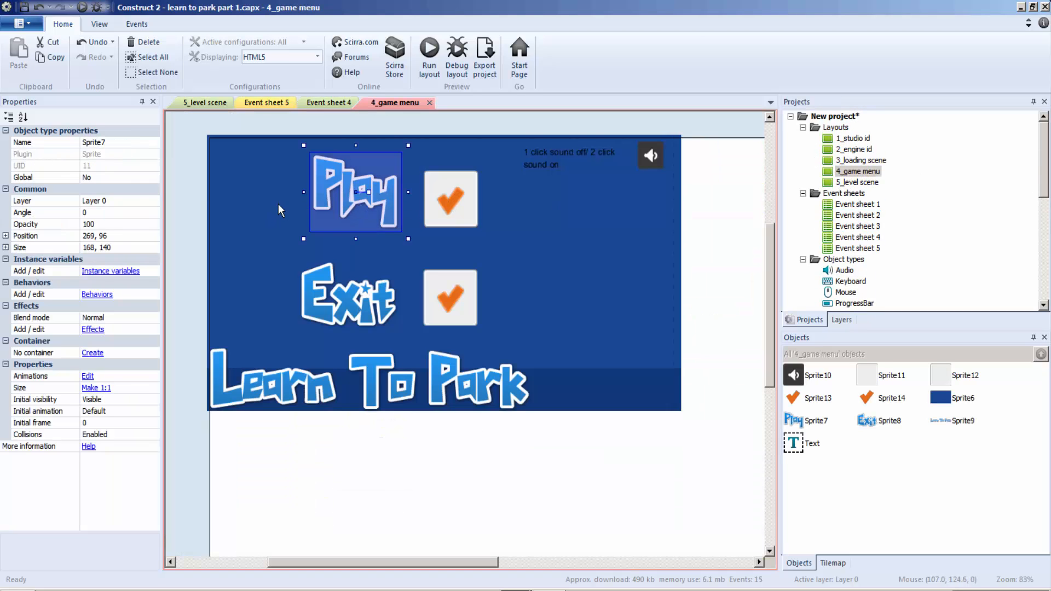
pyautogui.click(340, 102)
pyautogui.scroll(-3, 255, 431)
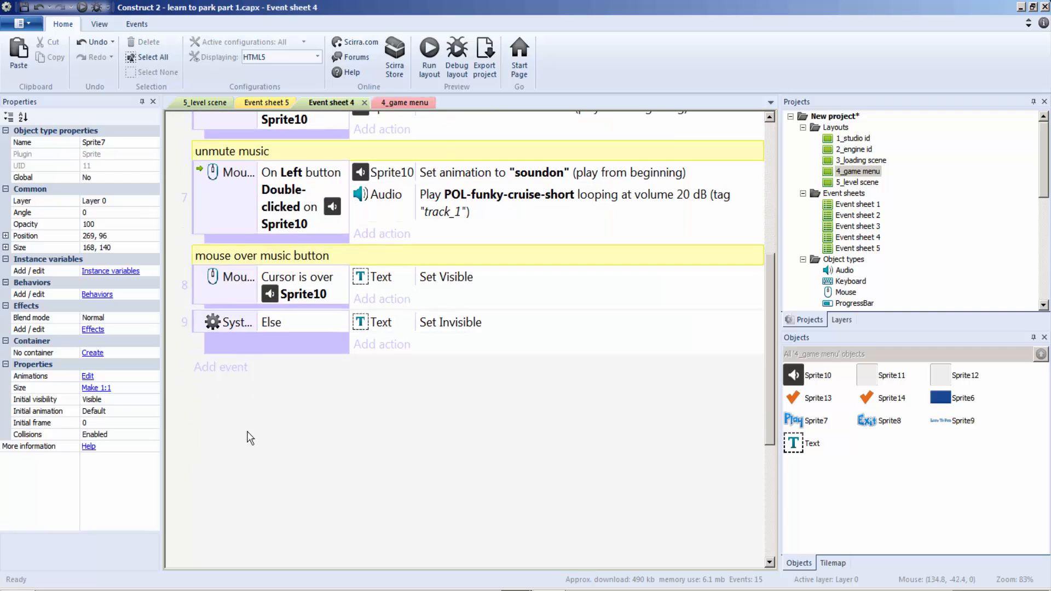
# Add a comment reading "next scene" below the last event in Event sheet 4
pyautogui.rightClick(249, 406)
pyautogui.press('Escape')
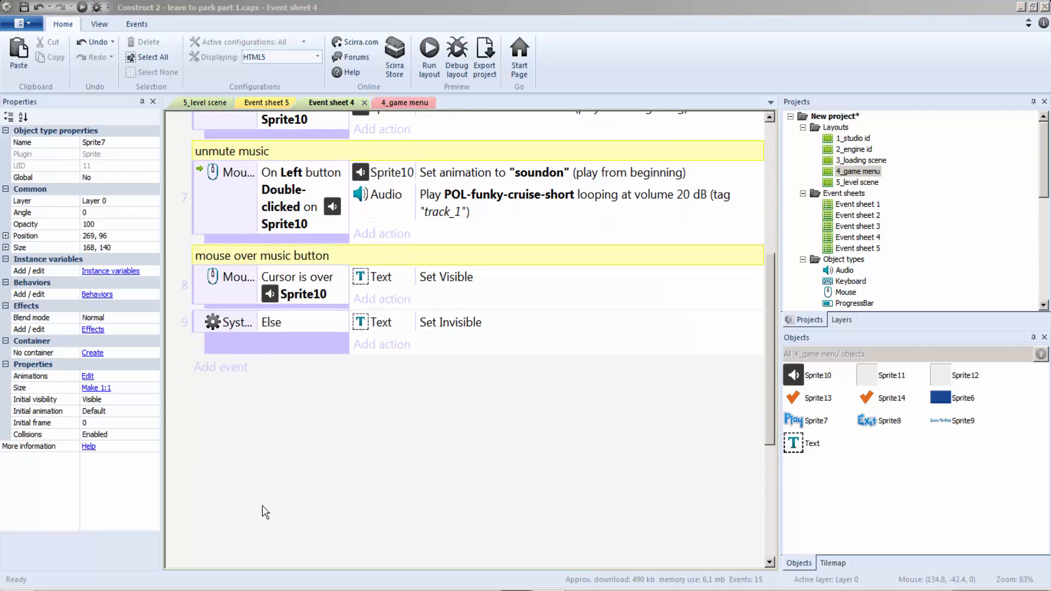
pyautogui.rightClick(259, 414)
pyautogui.click(301, 439)
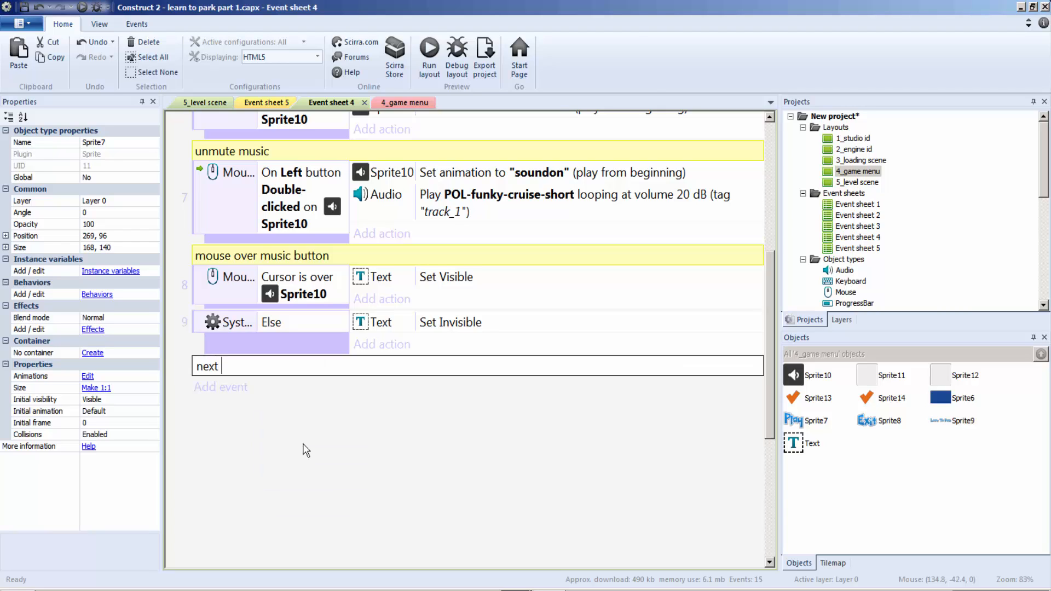
pyautogui.write('next scne')
pyautogui.press('BackSpace')
pyautogui.press('BackSpace')
pyautogui.write('ene')
pyautogui.click(301, 481)
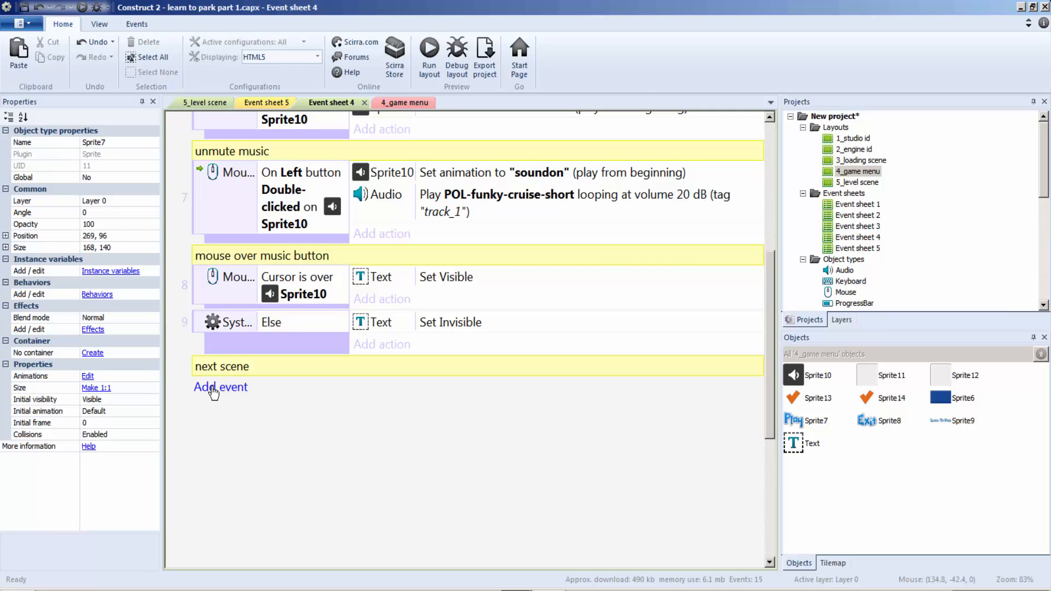
# Add a Mouse On object clicked event for a left click on Sprite7, the Play sprite, under the next scene comment
pyautogui.click(212, 387)
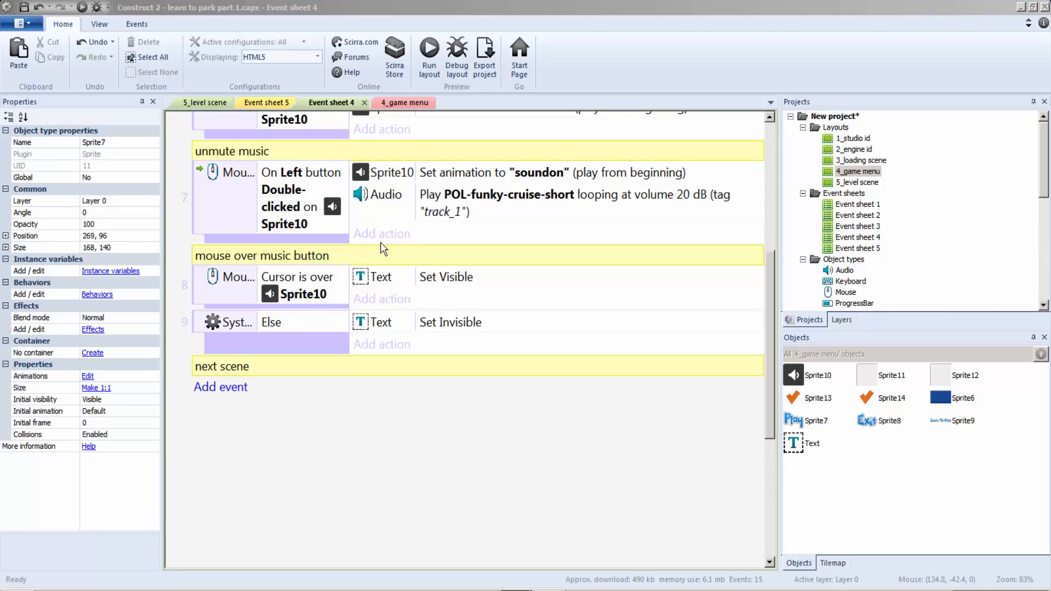
pyautogui.doubleClick(274, 263)
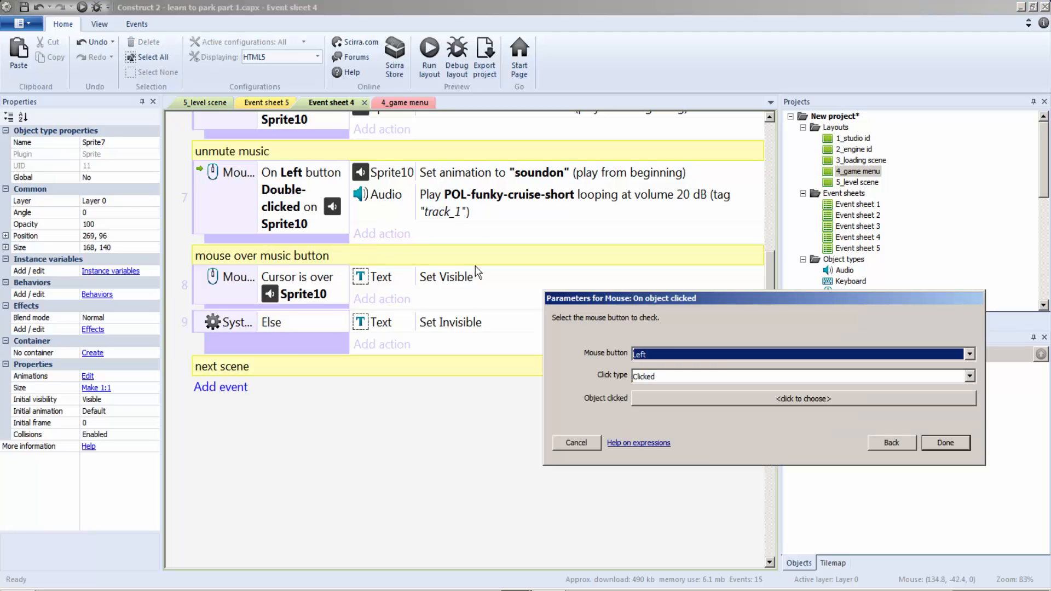
pyautogui.click(705, 410)
pyautogui.doubleClick(772, 280)
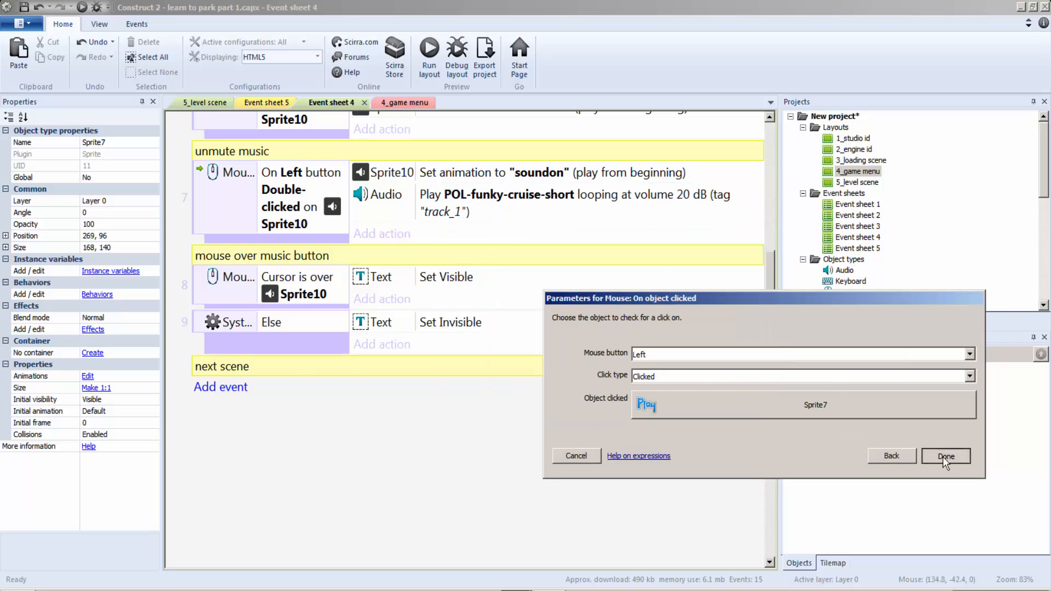
pyautogui.click(946, 456)
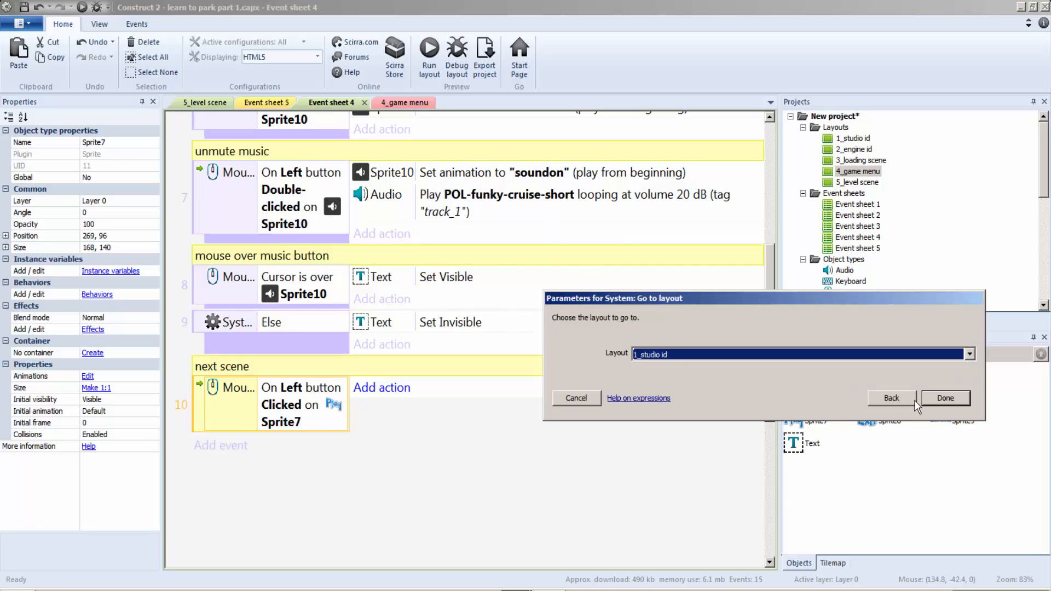
# Give the Play sprite's click event a System Go to layout action targeting 5_level scene
pyautogui.click(942, 404)
pyautogui.click(653, 354)
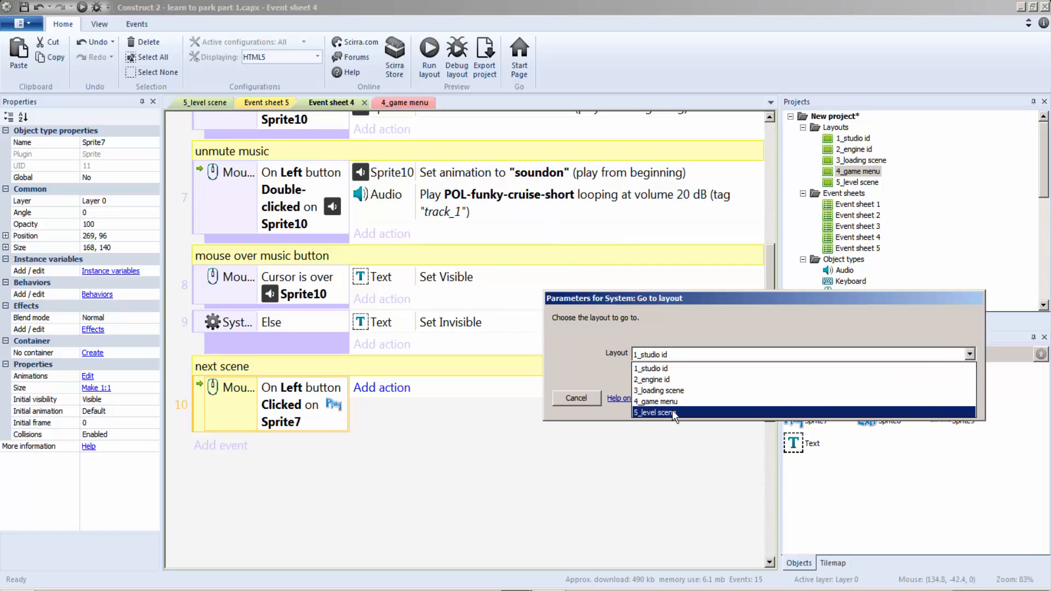
pyautogui.click(691, 418)
pyautogui.click(940, 398)
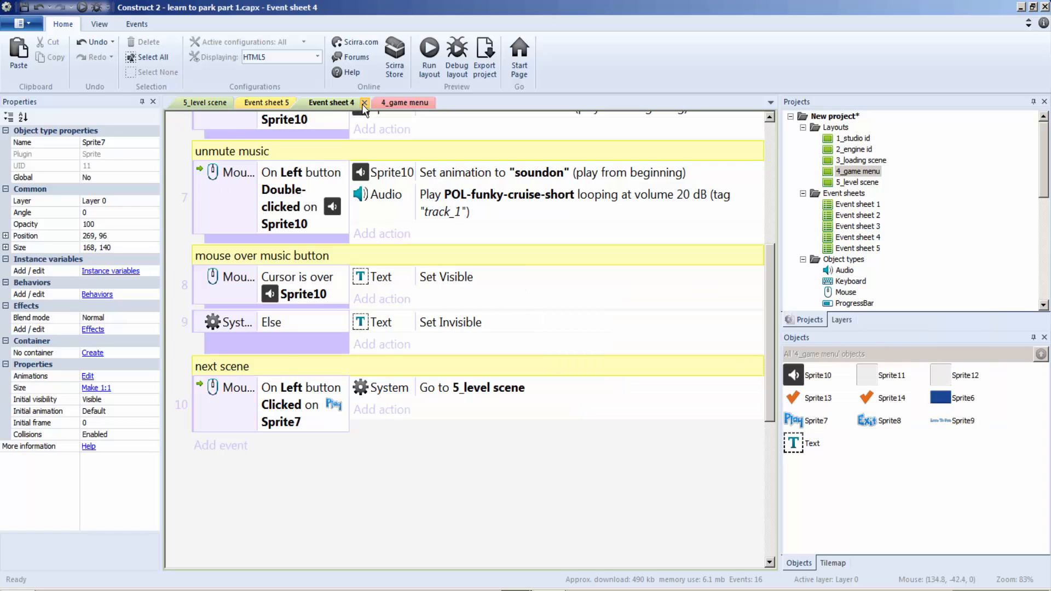
# Close Event sheet 4 and the 4_game menu layout, check the 5_level scene layout, and return to Event sheet 5
pyautogui.click(363, 103)
pyautogui.click(246, 103)
pyautogui.click(362, 103)
pyautogui.click(376, 103)
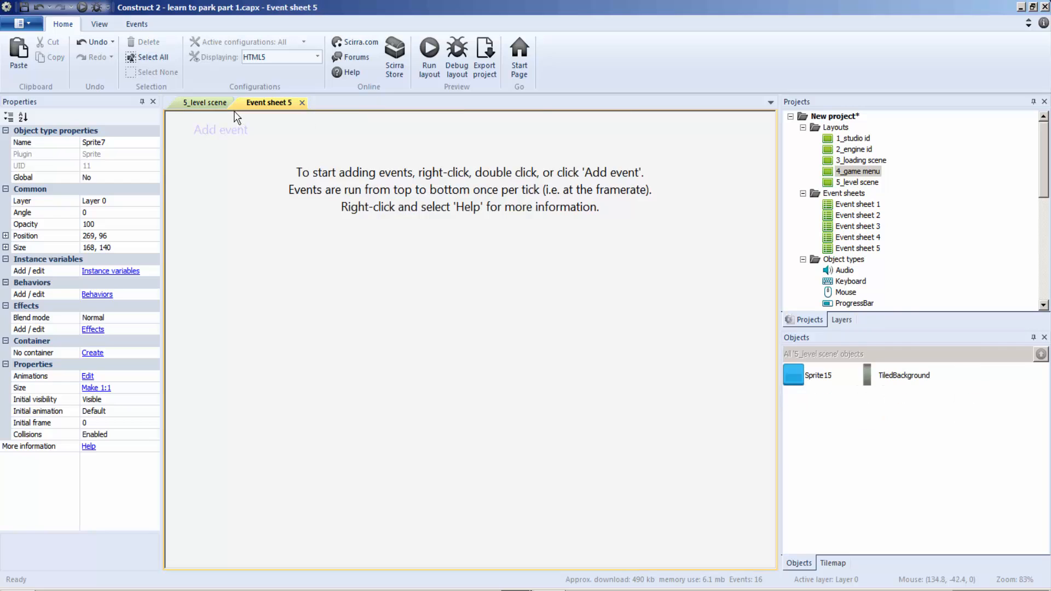
pyautogui.click(203, 106)
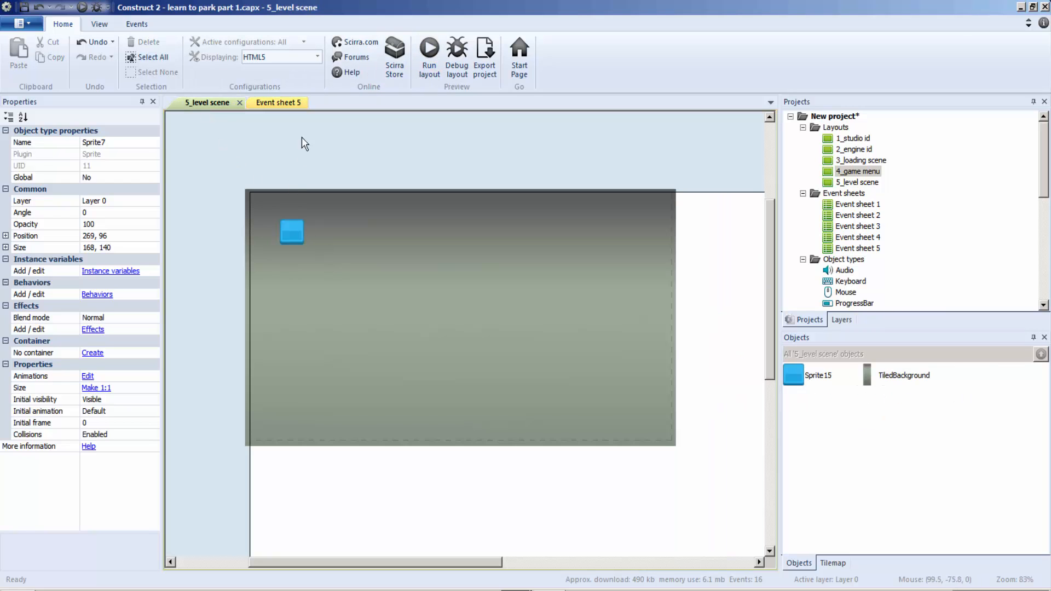
pyautogui.click(291, 103)
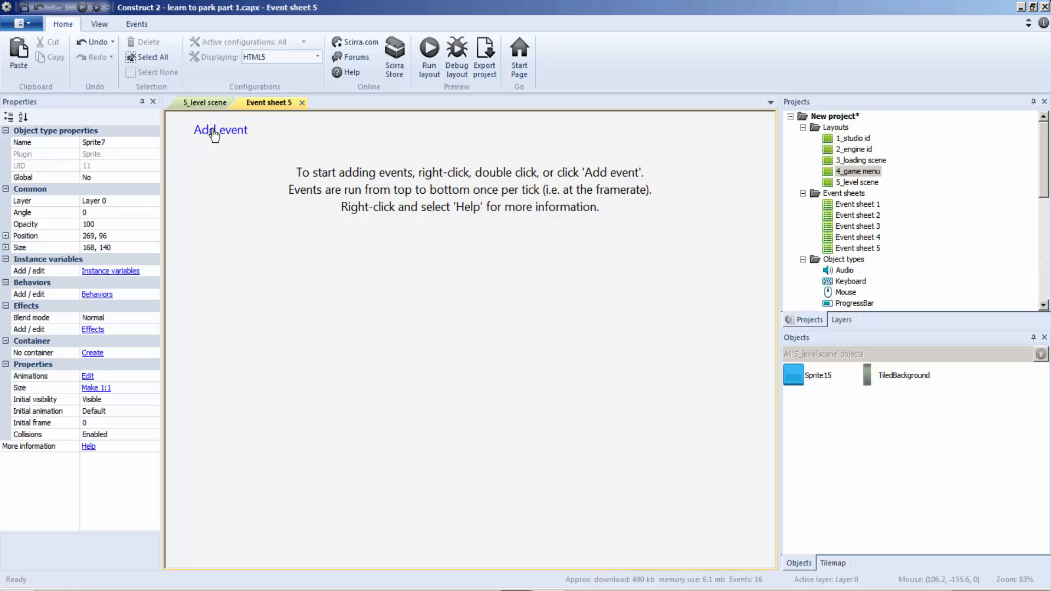
# Add a Mouse On object clicked event for a left click on Sprite15 to Event sheet 5
pyautogui.click(212, 130)
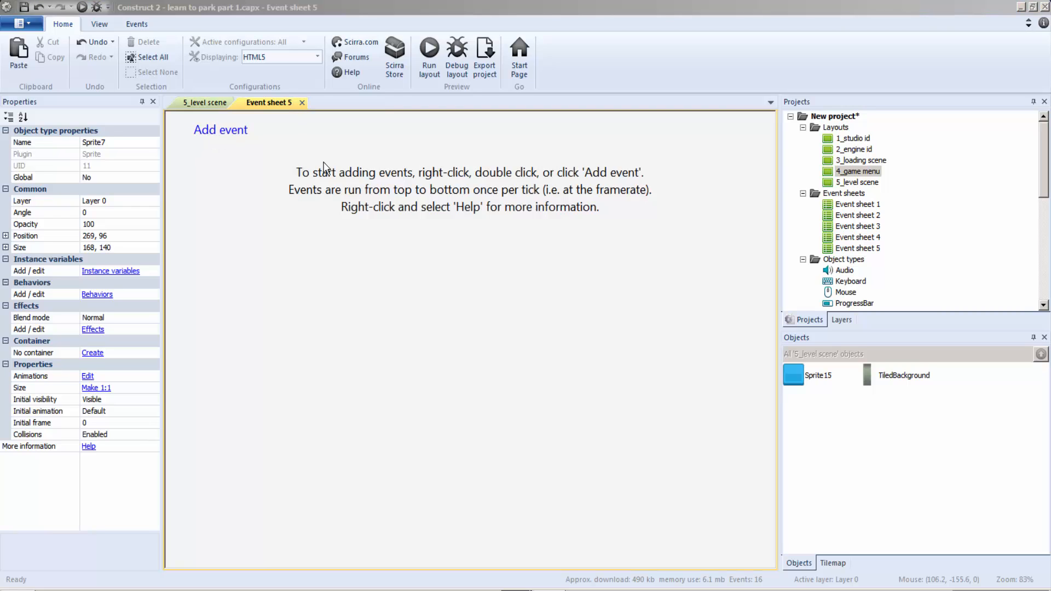
pyautogui.click(270, 503)
pyautogui.click(231, 130)
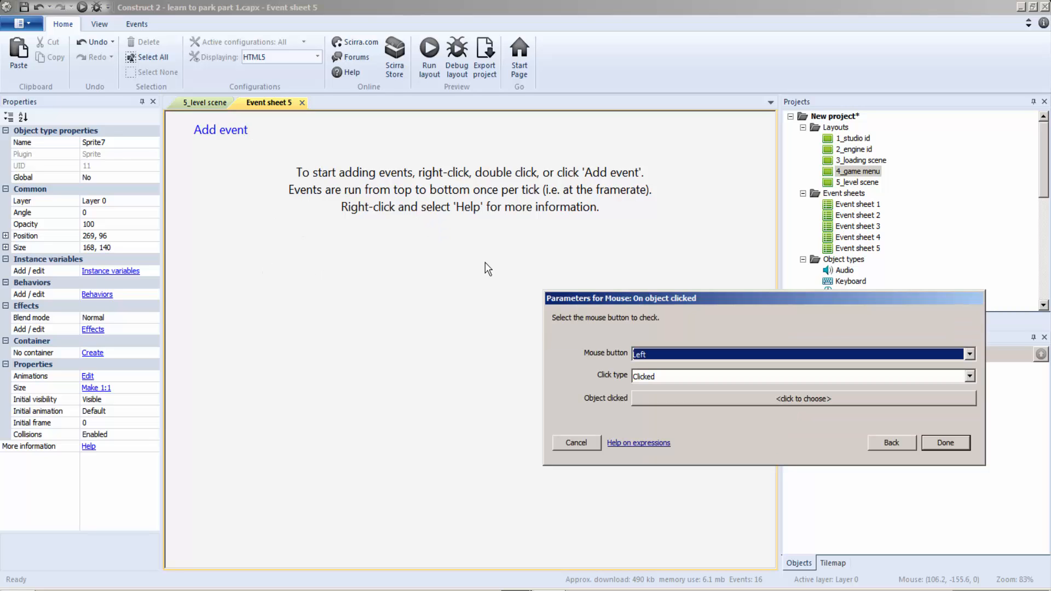
pyautogui.click(659, 395)
pyautogui.doubleClick(477, 293)
pyautogui.click(941, 458)
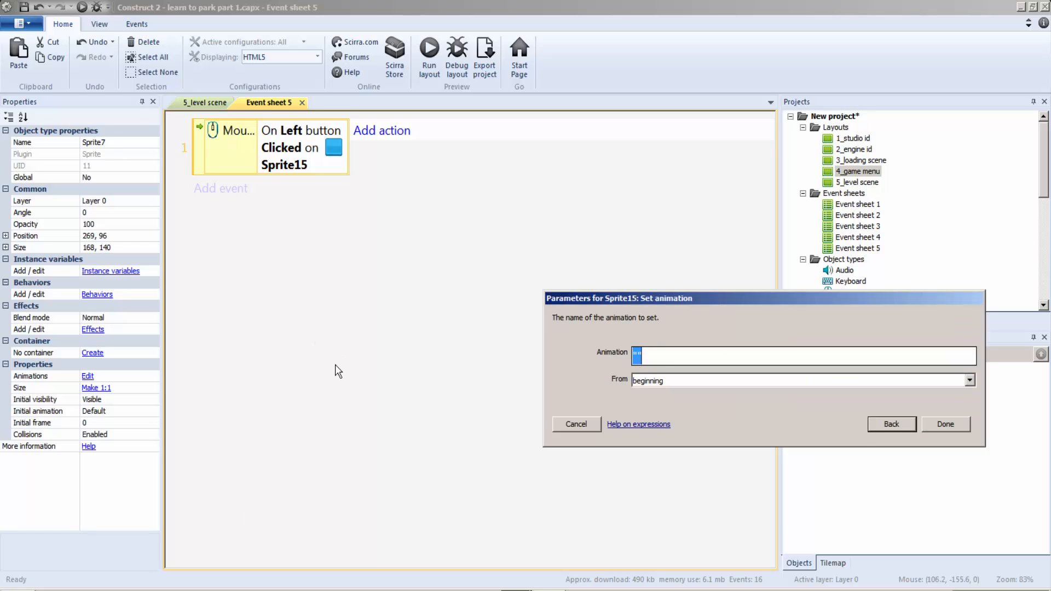
# Add a Set animation action for Sprite15 to the click event and check the sprite's animation name in its image editor
pyautogui.click(945, 424)
pyautogui.click(205, 103)
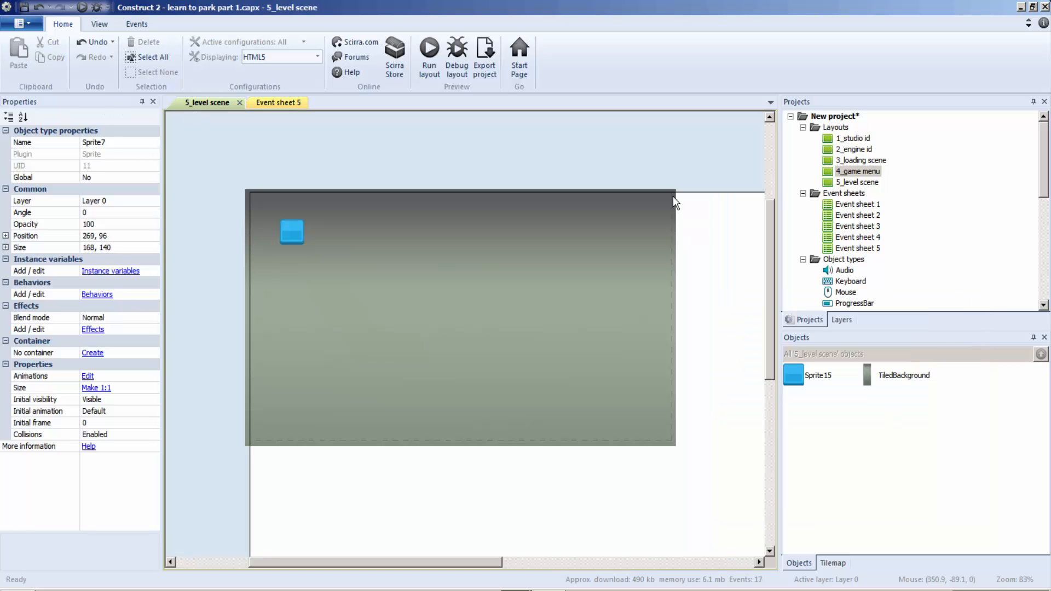
pyautogui.doubleClick(296, 226)
pyautogui.click(827, 122)
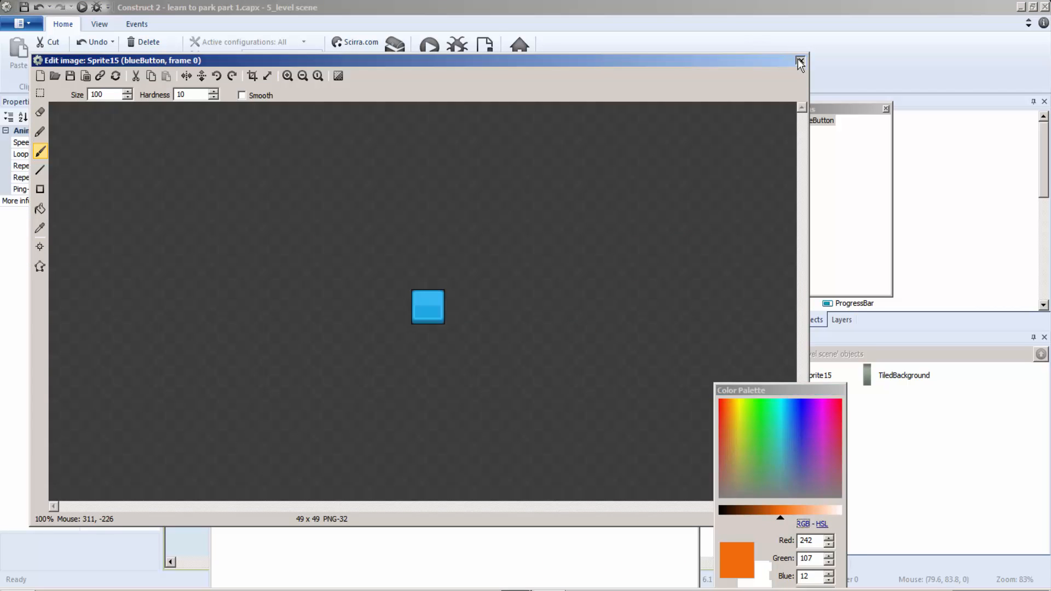
pyautogui.click(800, 60)
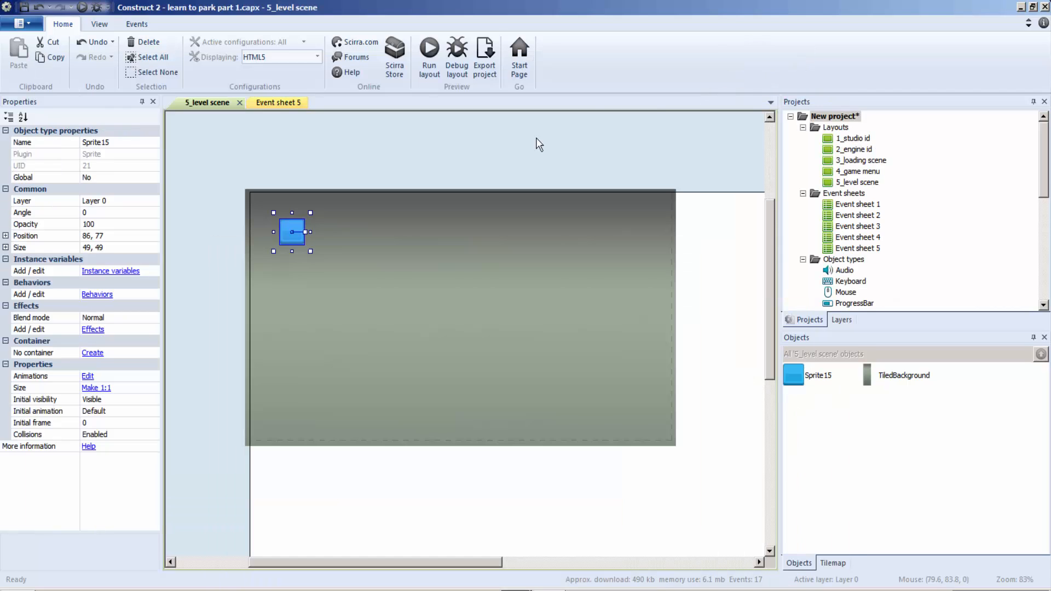
pyautogui.click(274, 103)
# Set the Set animation action's animation name to "blueButton" and test the blue button in the layout preview
pyautogui.doubleClick(411, 131)
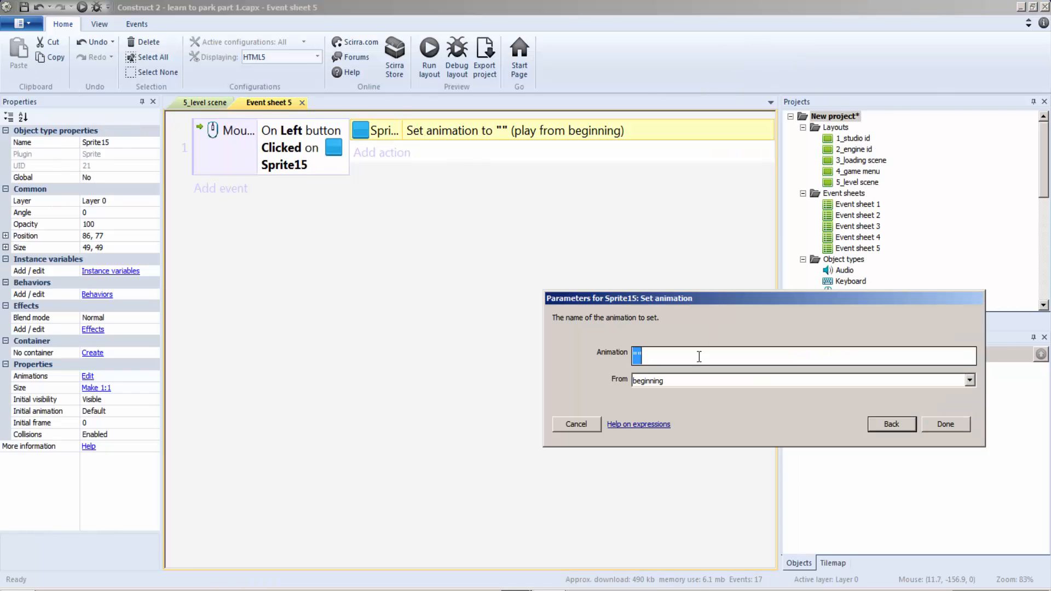
pyautogui.click(638, 353)
pyautogui.write('blueButton')
pyautogui.click(937, 425)
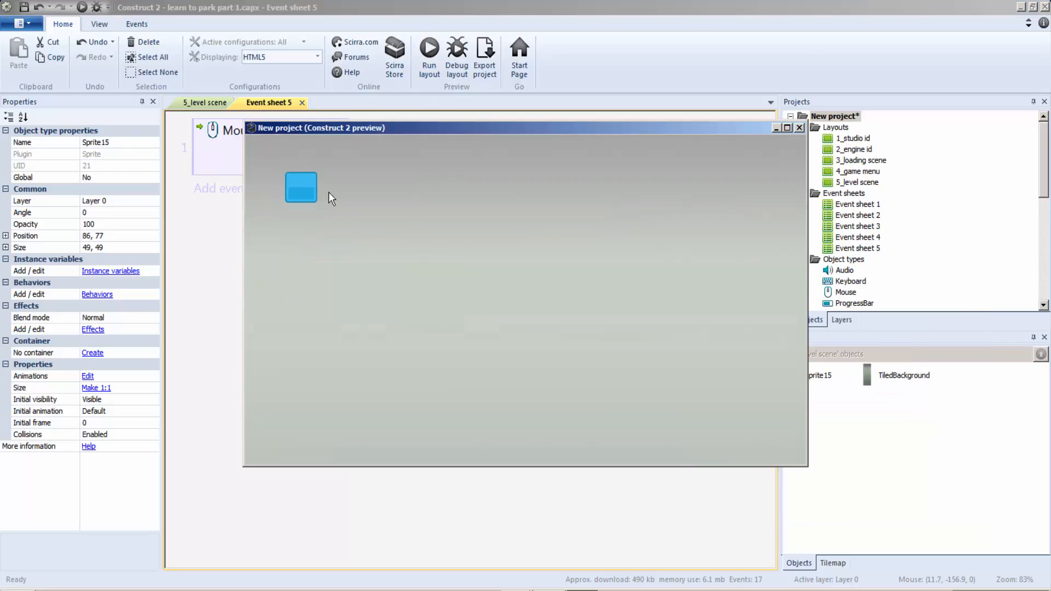
pyautogui.click(312, 182)
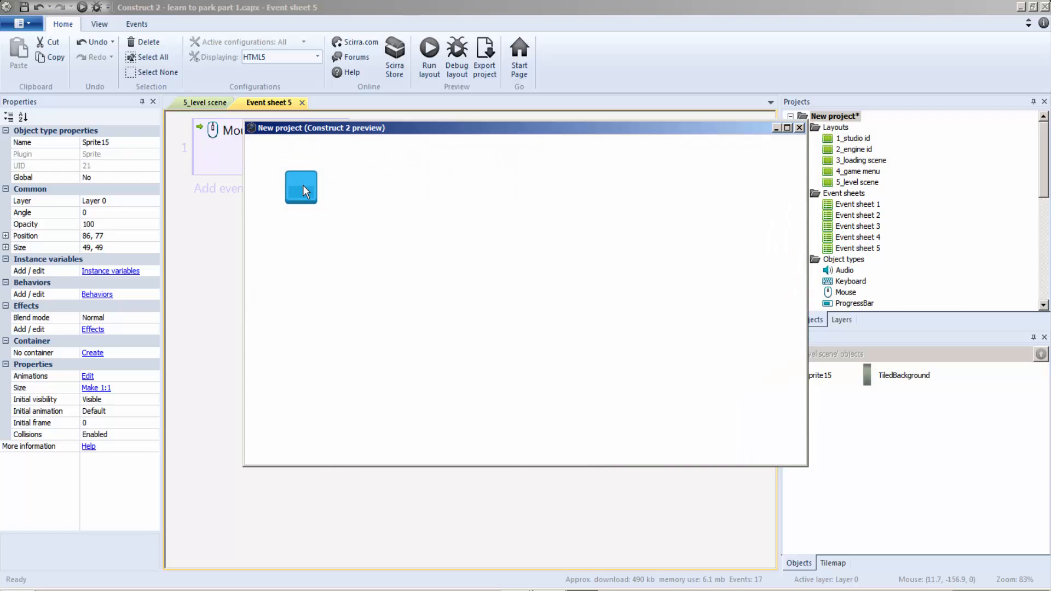
pyautogui.click(799, 128)
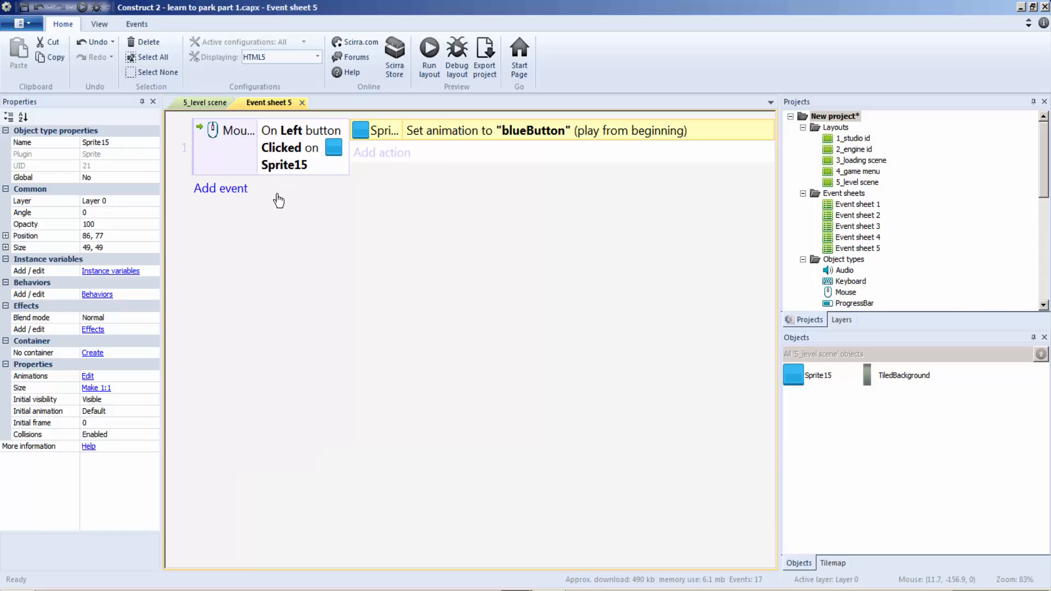
# Set the speed of Sprite15's blueButton animation to 1
pyautogui.click(196, 104)
pyautogui.doubleClick(294, 238)
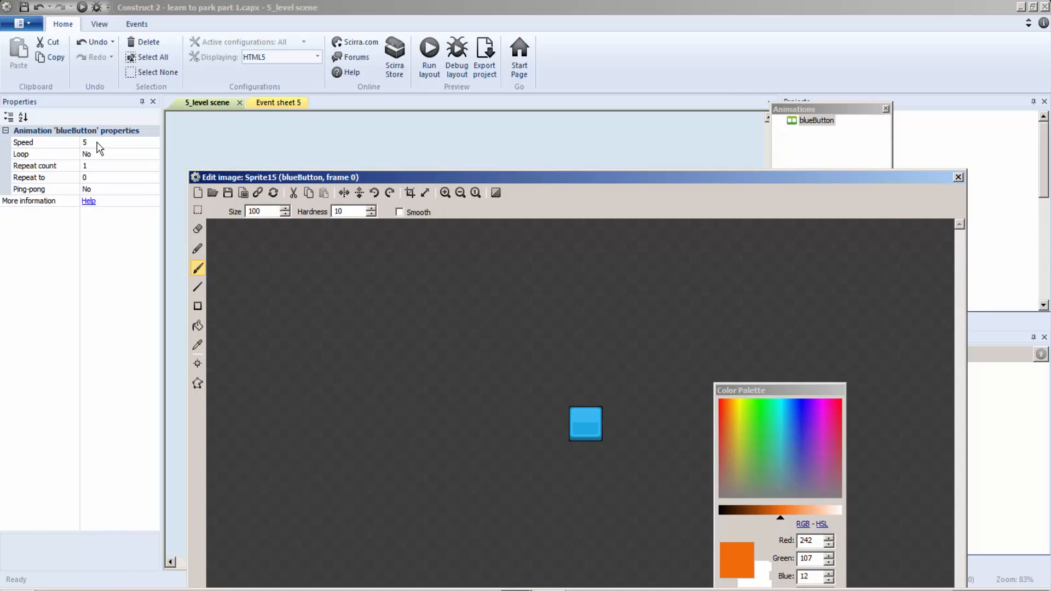
pyautogui.click(98, 142)
pyautogui.click(236, 159)
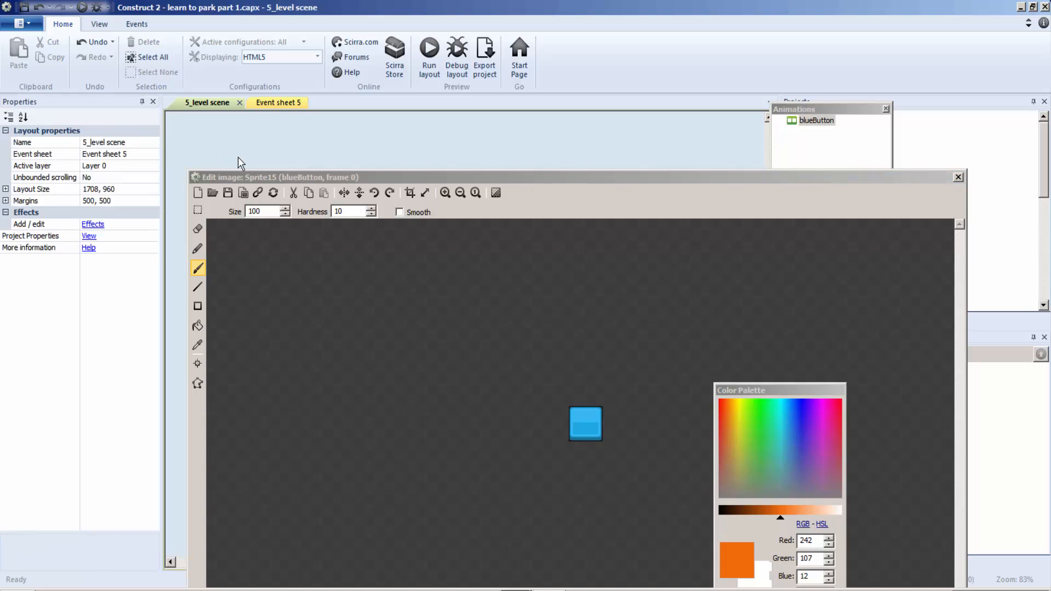
pyautogui.click(958, 177)
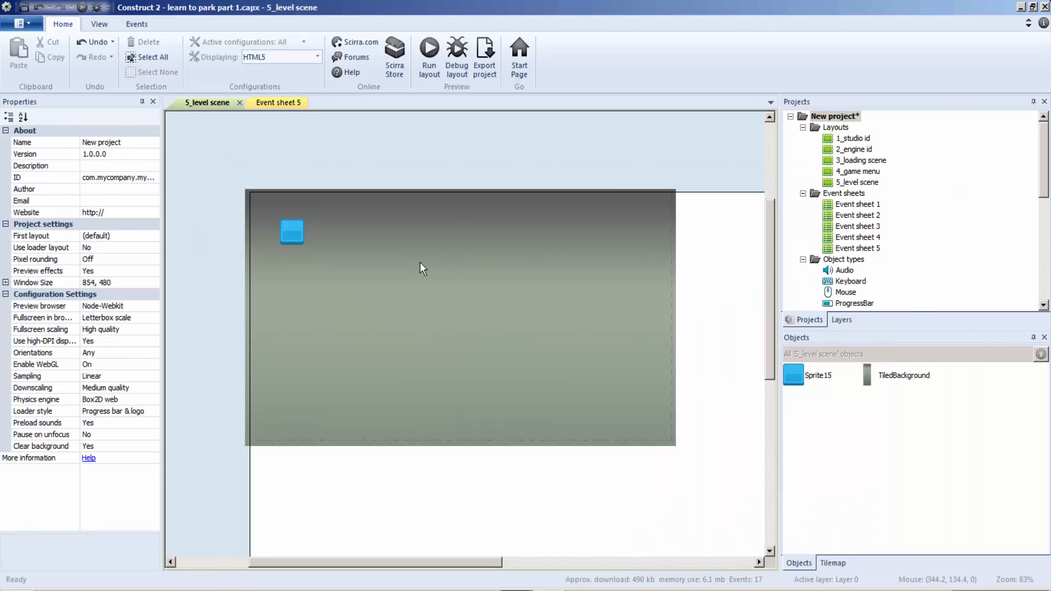
# Set the TiledBackground's Fade behavior to a fade in time, wait time and fade out time of 0
pyautogui.click(419, 261)
pyautogui.click(86, 318)
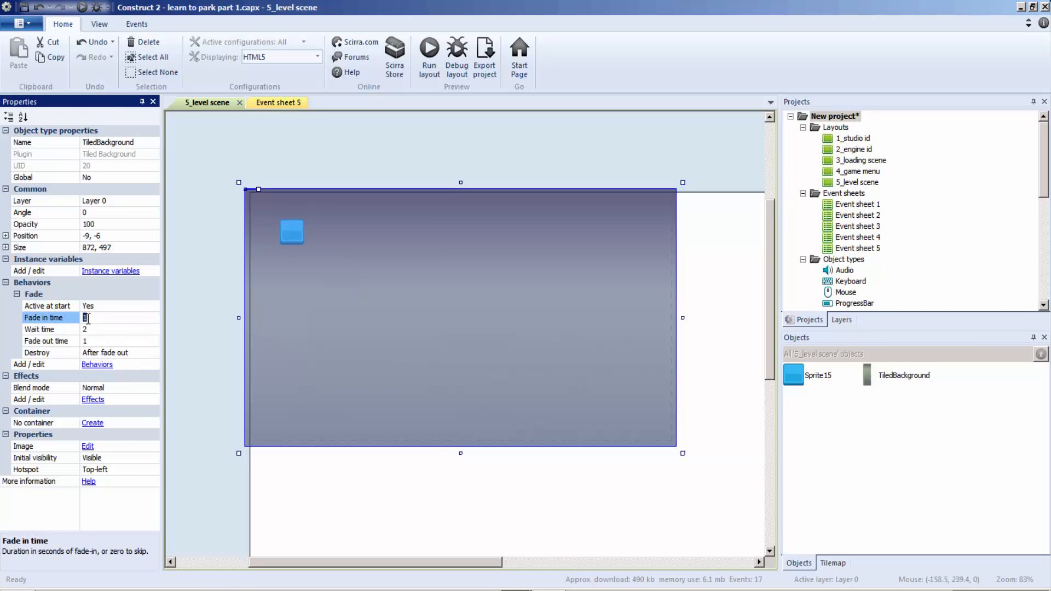
pyautogui.write('0')
pyautogui.click(86, 329)
pyautogui.write('0')
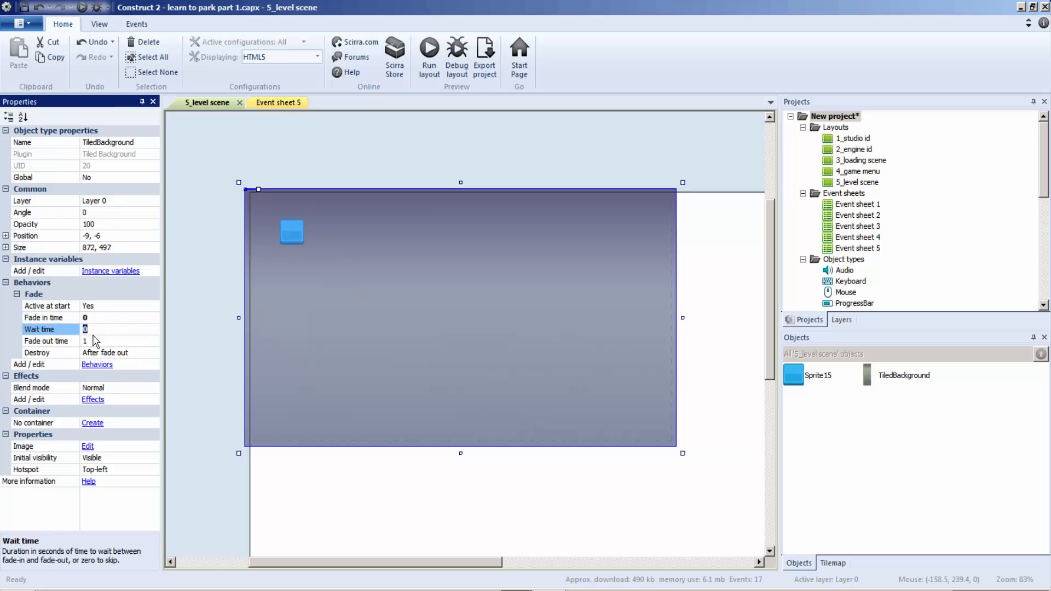
pyautogui.click(93, 341)
pyautogui.write('0')
# Set the TiledBackground's Fade behavior to No for Active at start and check the result in the layout preview
pyautogui.click(98, 305)
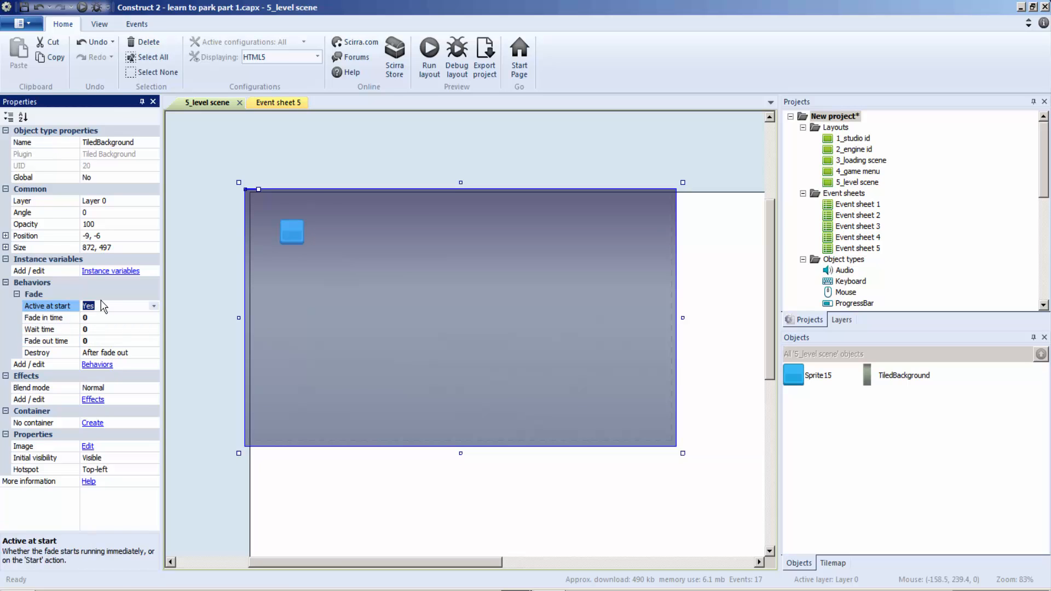
pyautogui.click(154, 305)
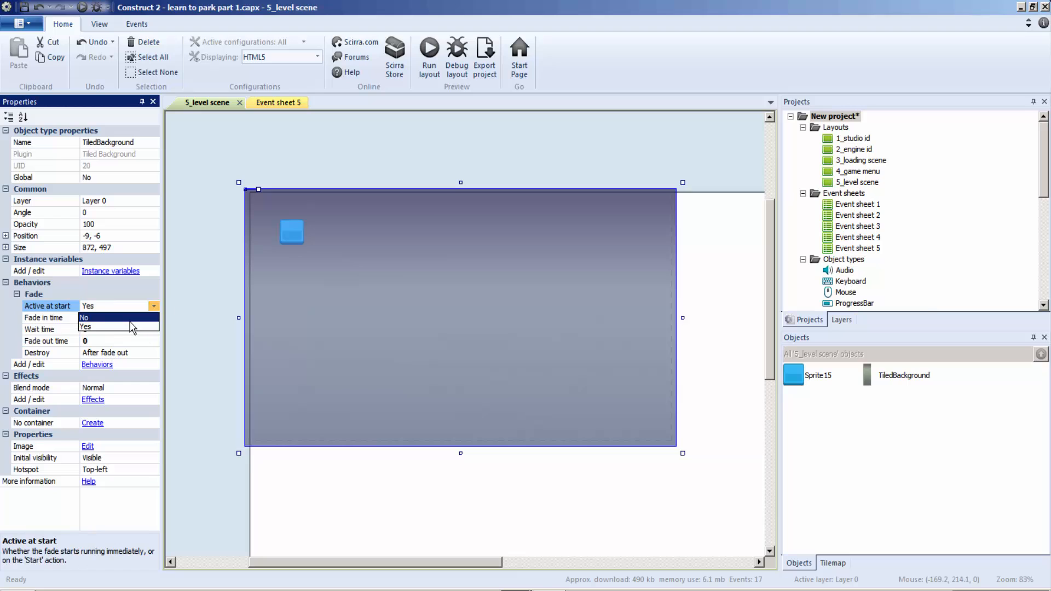
pyautogui.click(90, 327)
pyautogui.click(436, 74)
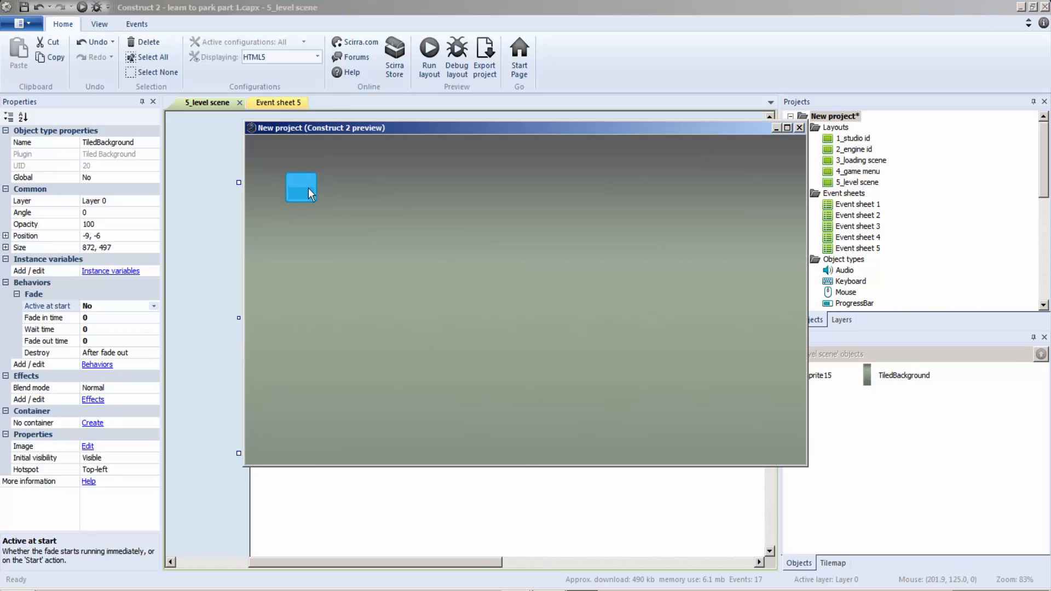
pyautogui.click(801, 128)
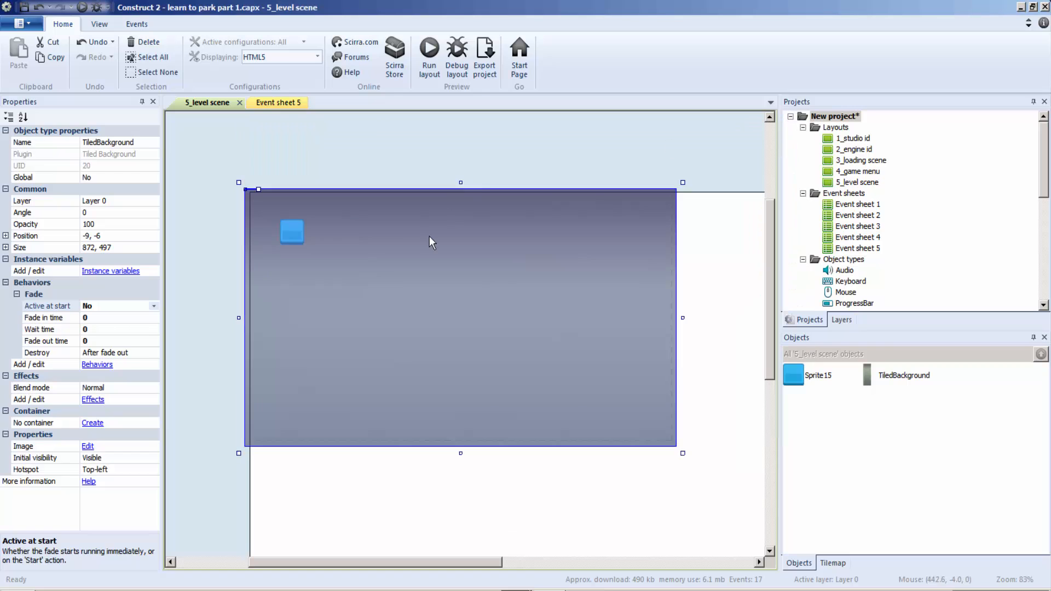
# Set the speed of Sprite15's blueButton animation to 8 and test it in the layout preview
pyautogui.doubleClick(298, 242)
pyautogui.click(88, 142)
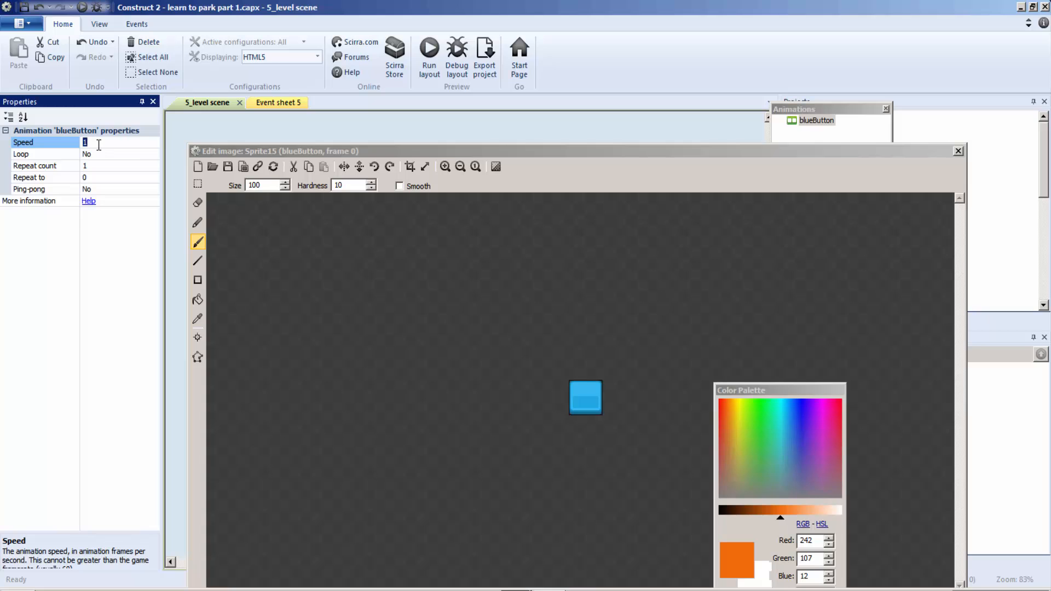
pyautogui.write('8')
pyautogui.click(958, 151)
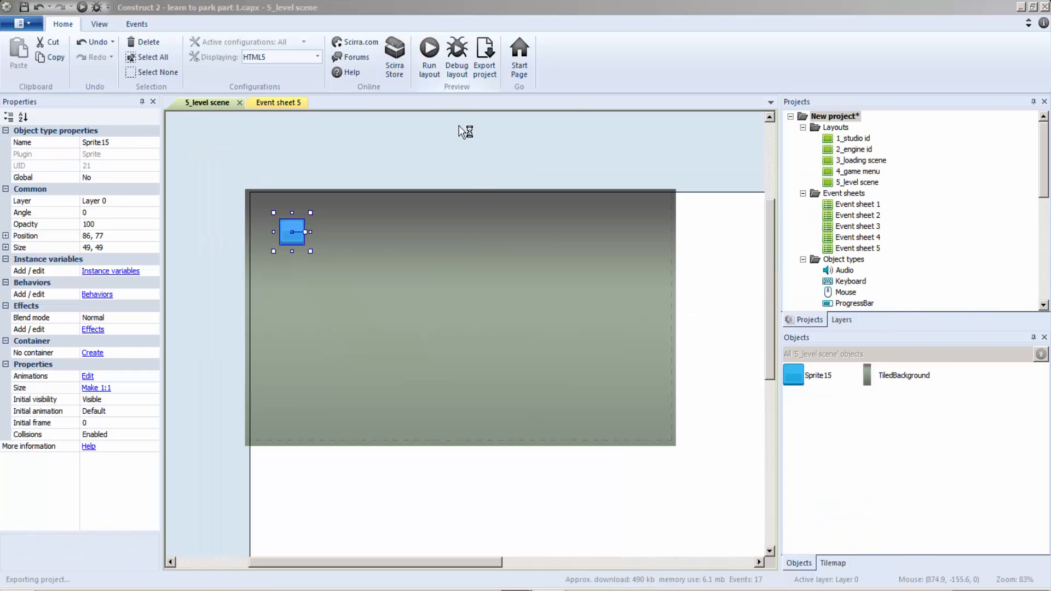
pyautogui.press('F5')
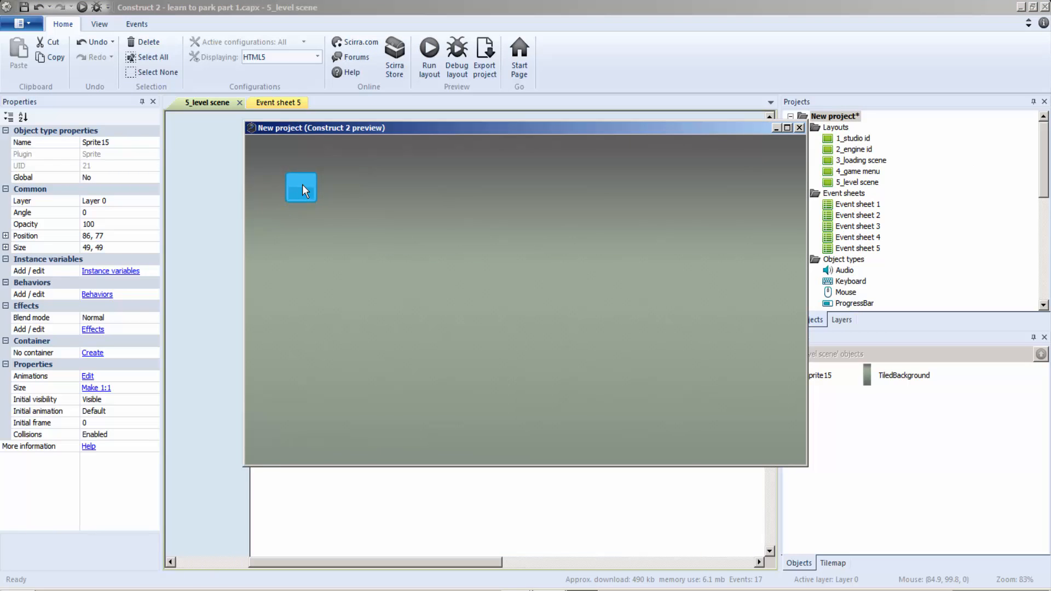
pyautogui.click(800, 128)
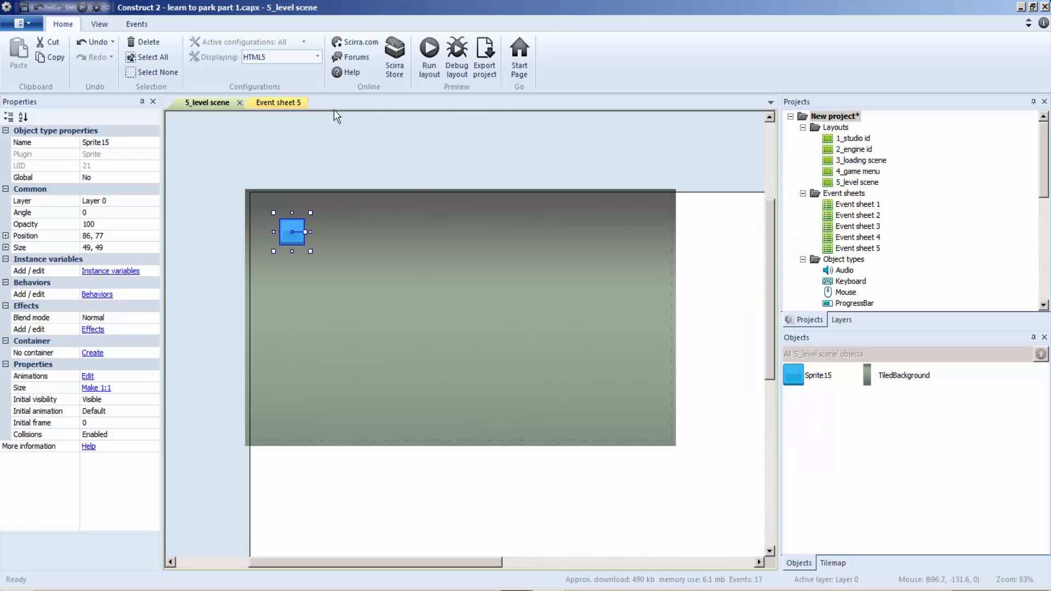
# Recheck the click event and Sprite15's blueButton animation frames, and preview the 5_level scene layout again
pyautogui.click(280, 106)
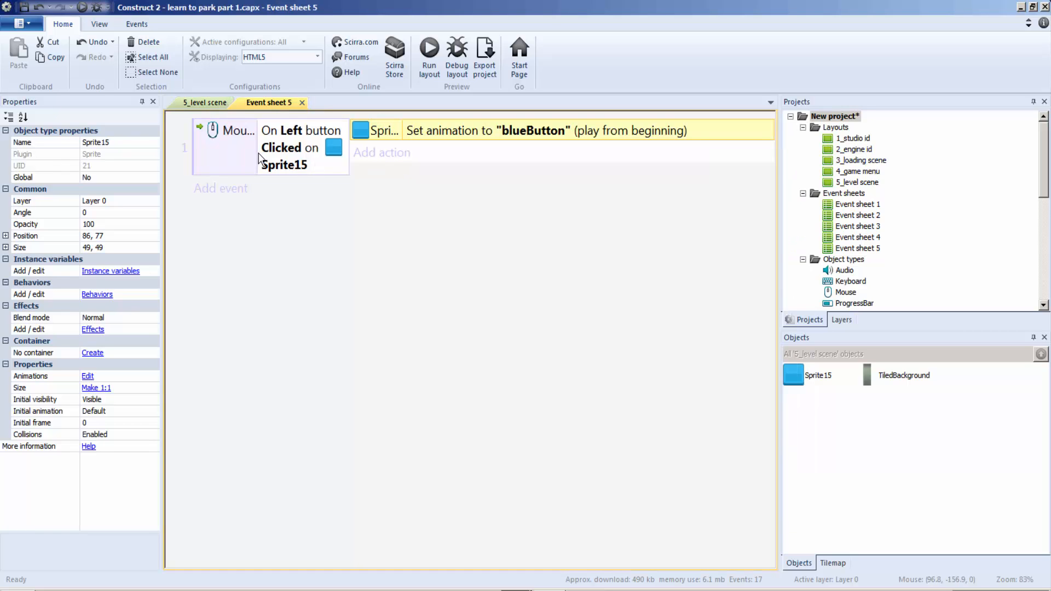
pyautogui.click(204, 102)
pyautogui.doubleClick(296, 239)
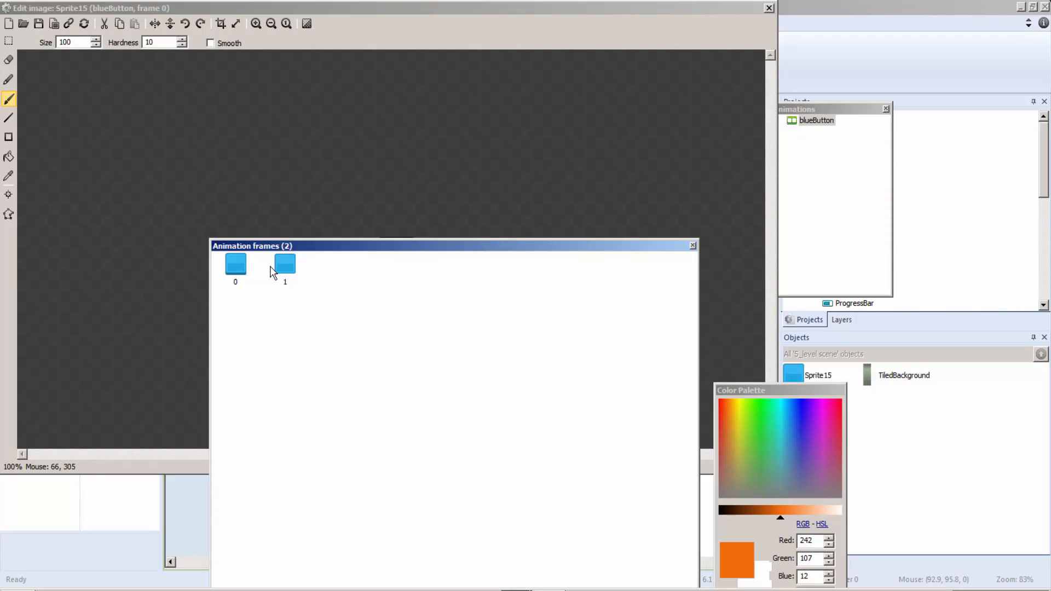
pyautogui.click(769, 8)
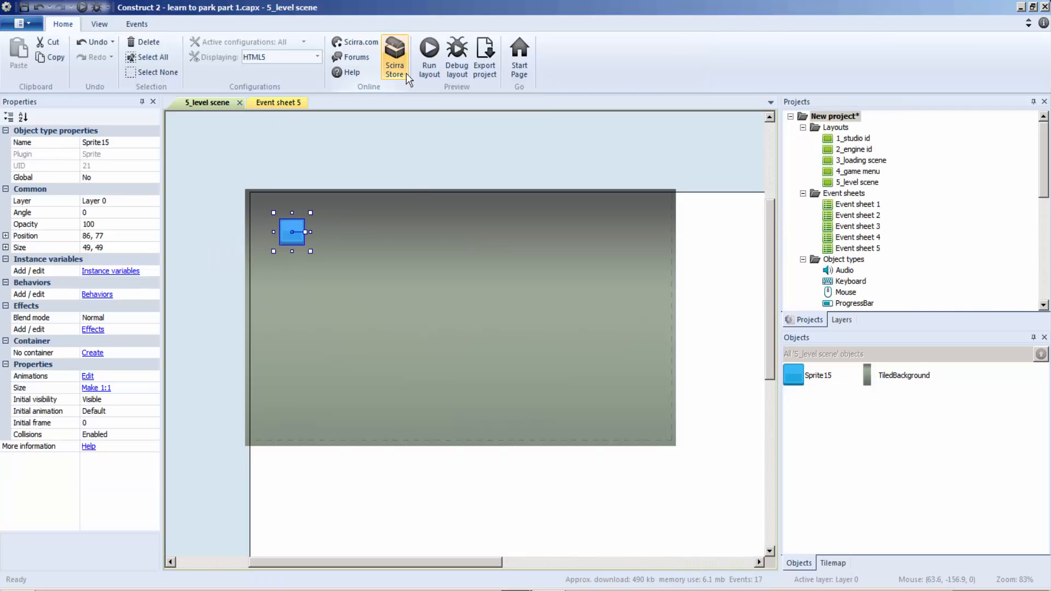
pyautogui.click(430, 72)
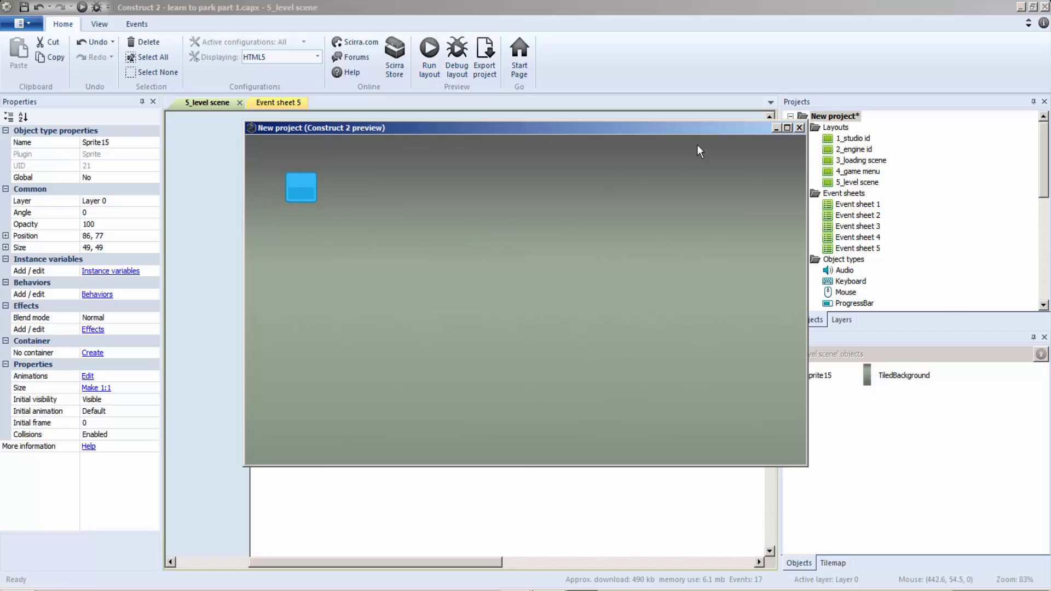
pyautogui.click(798, 127)
# Set Sprite15's Set animation action to play "blueButton" from the current frame and test it in the layout preview
pyautogui.click(292, 104)
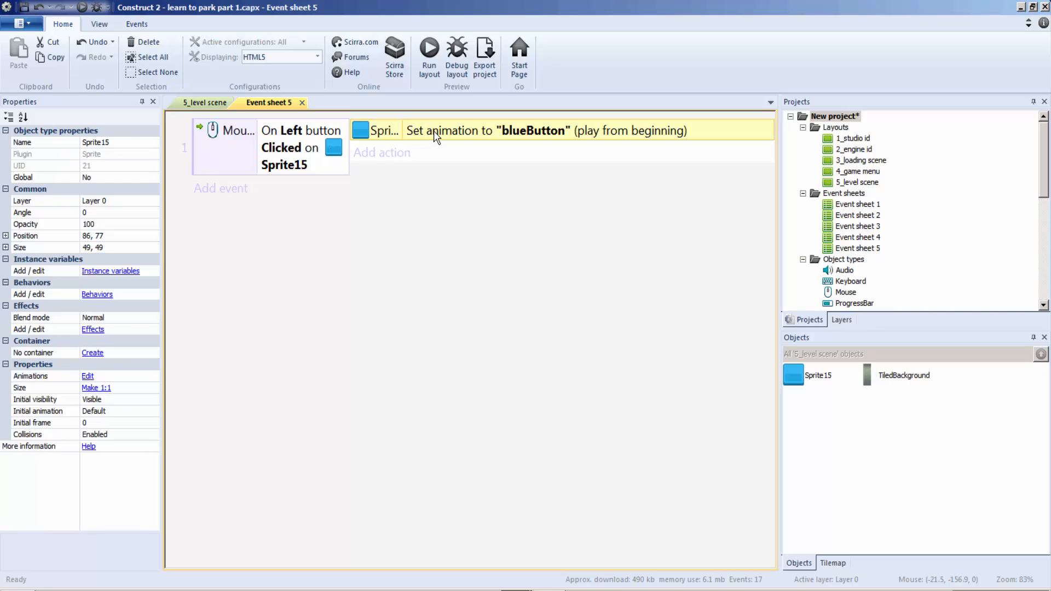
pyautogui.doubleClick(478, 131)
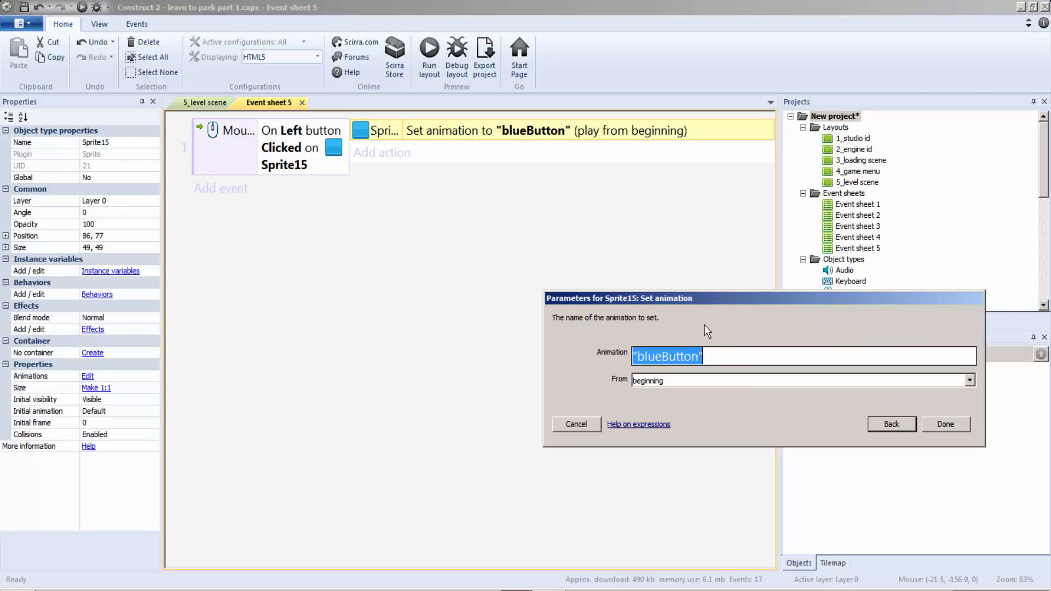
pyautogui.click(562, 422)
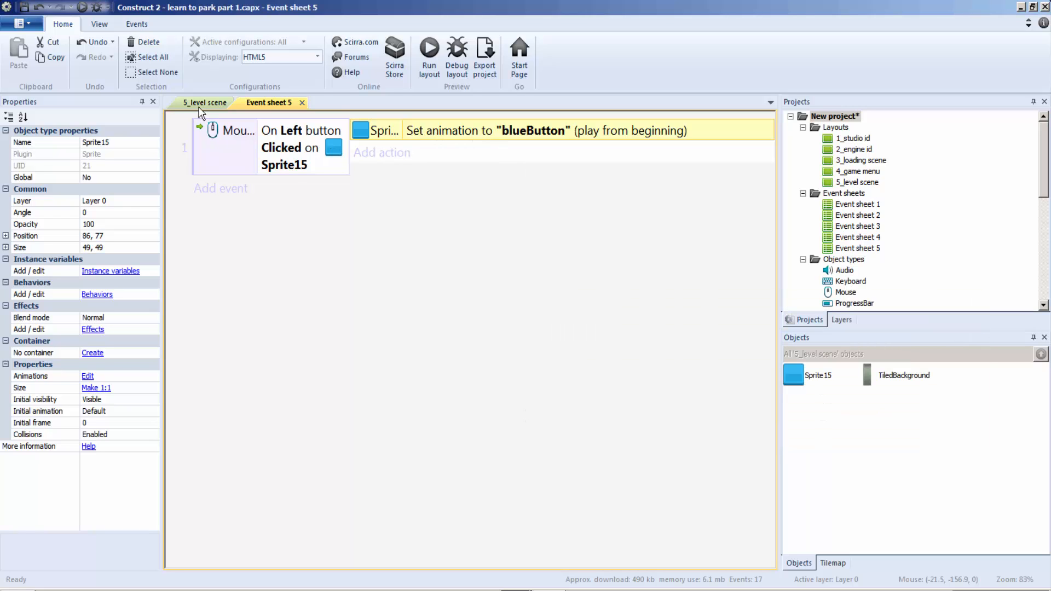
pyautogui.doubleClick(456, 132)
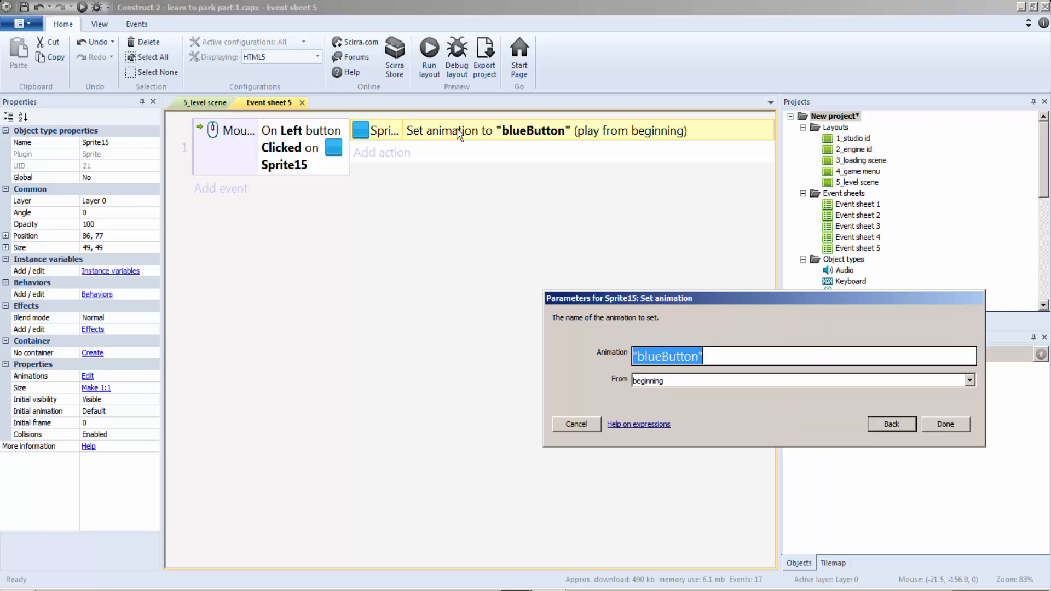
pyautogui.click(689, 383)
pyautogui.click(712, 393)
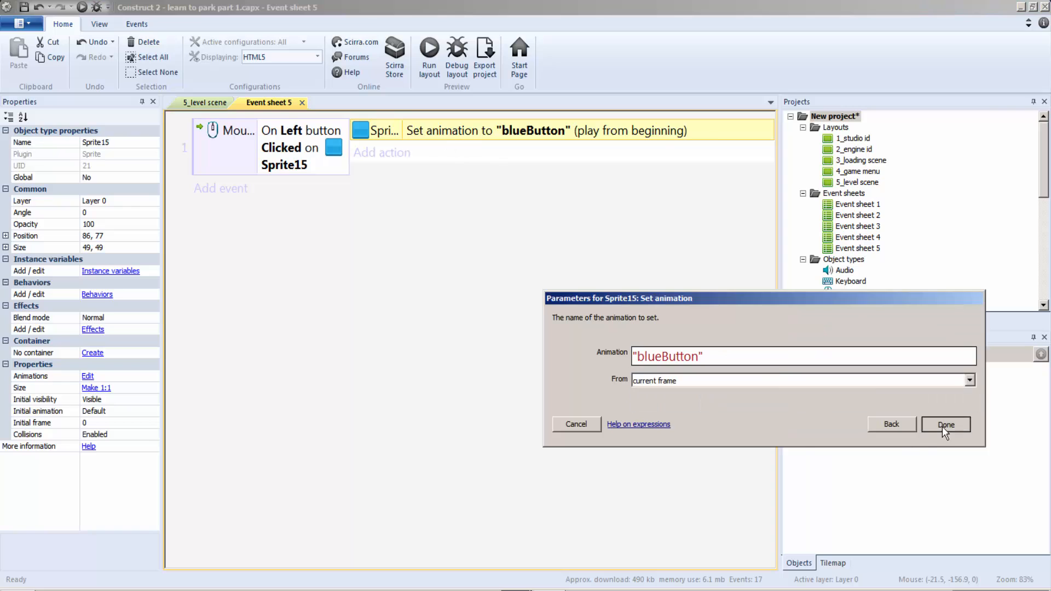
pyautogui.click(944, 425)
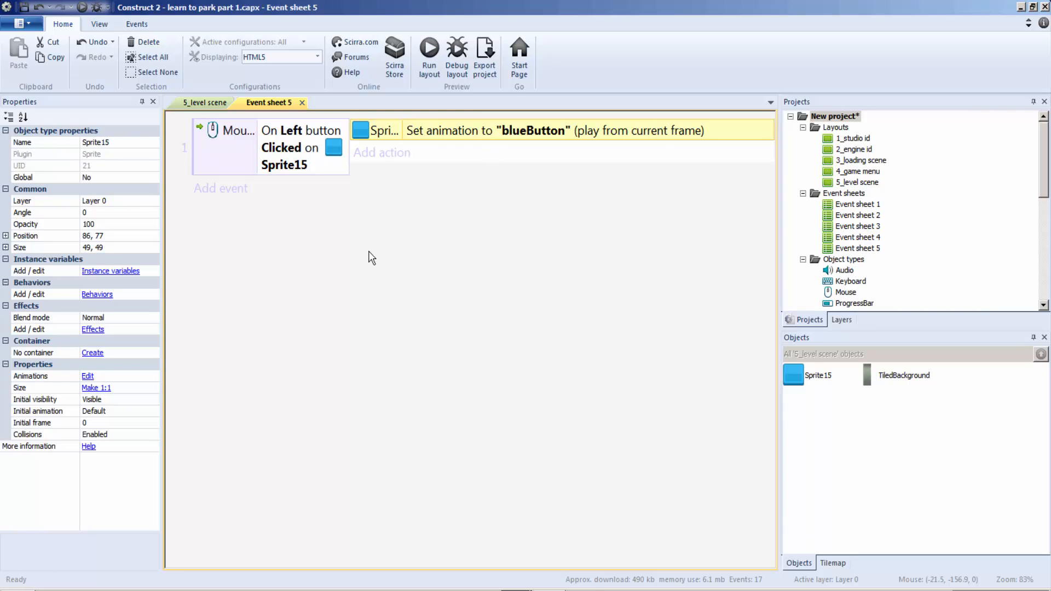
pyautogui.press('F5')
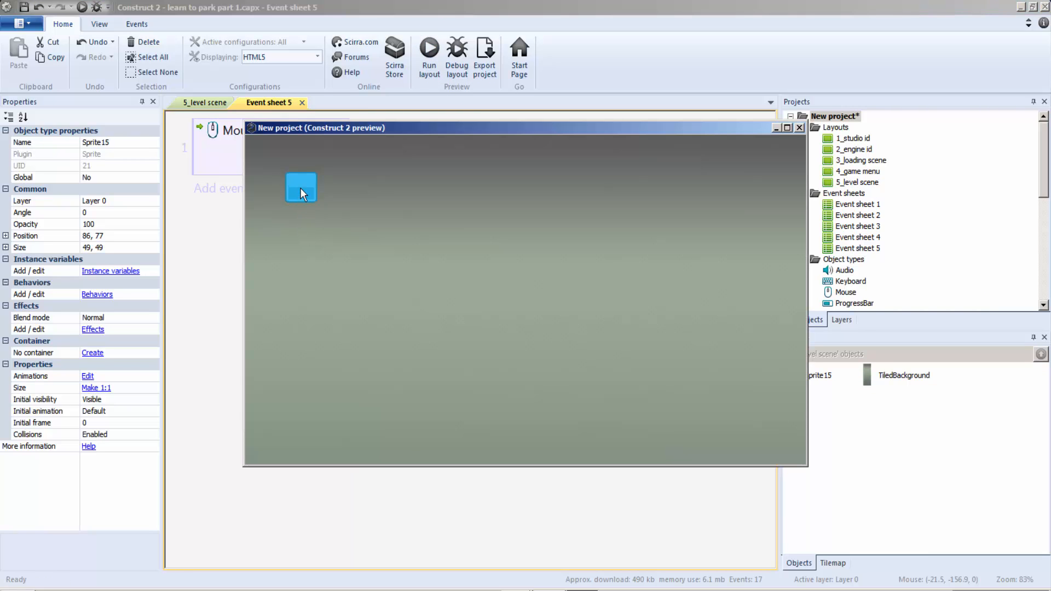
pyautogui.click(799, 128)
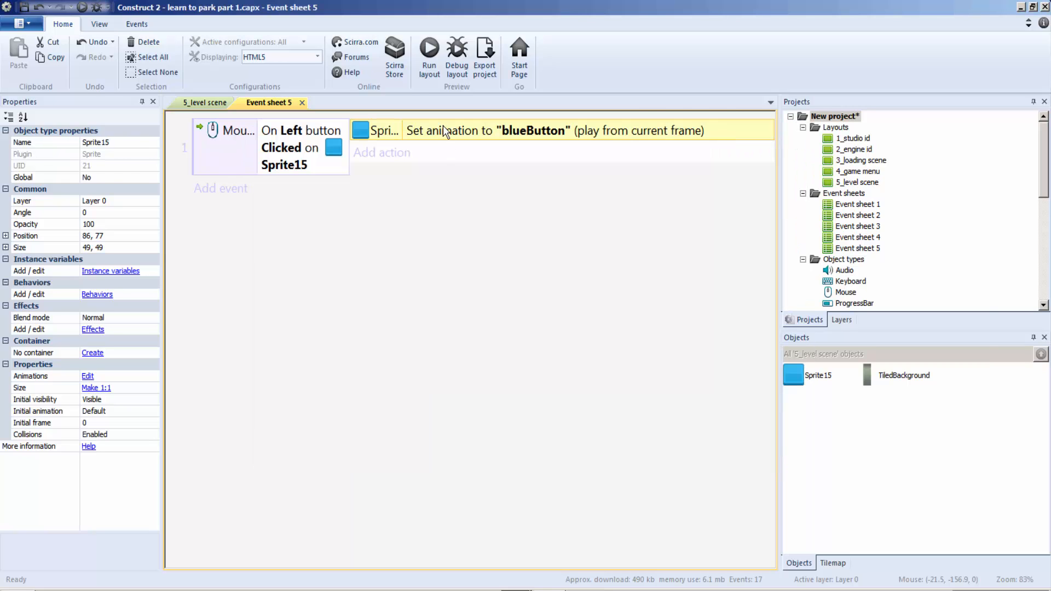
# Set Sprite15's Set animation action to play "blueButton" from the beginning and test it in the layout preview
pyautogui.doubleClick(445, 132)
pyautogui.click(669, 381)
pyautogui.click(666, 405)
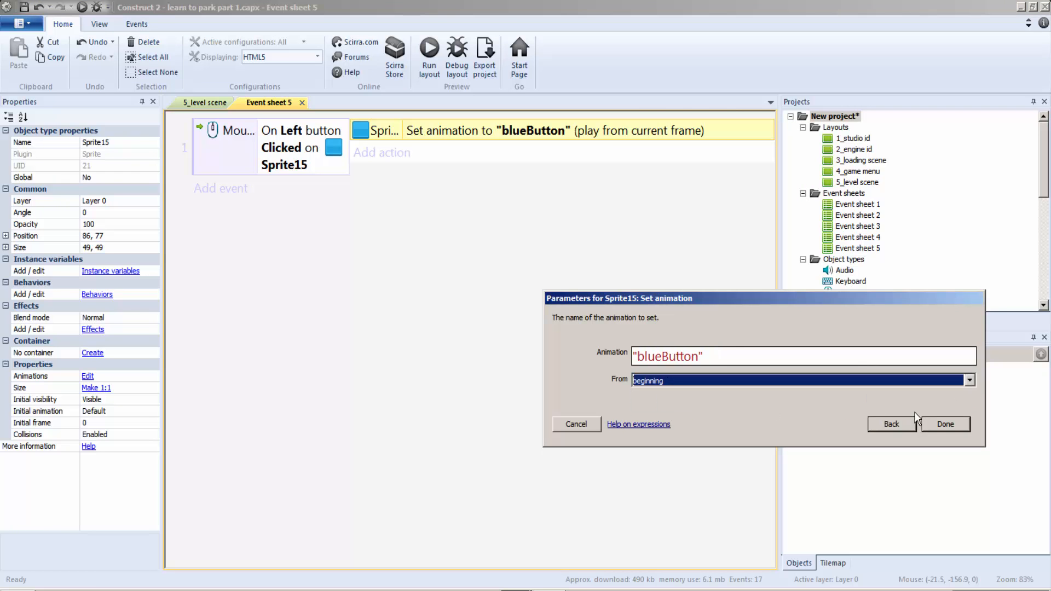
pyautogui.click(932, 420)
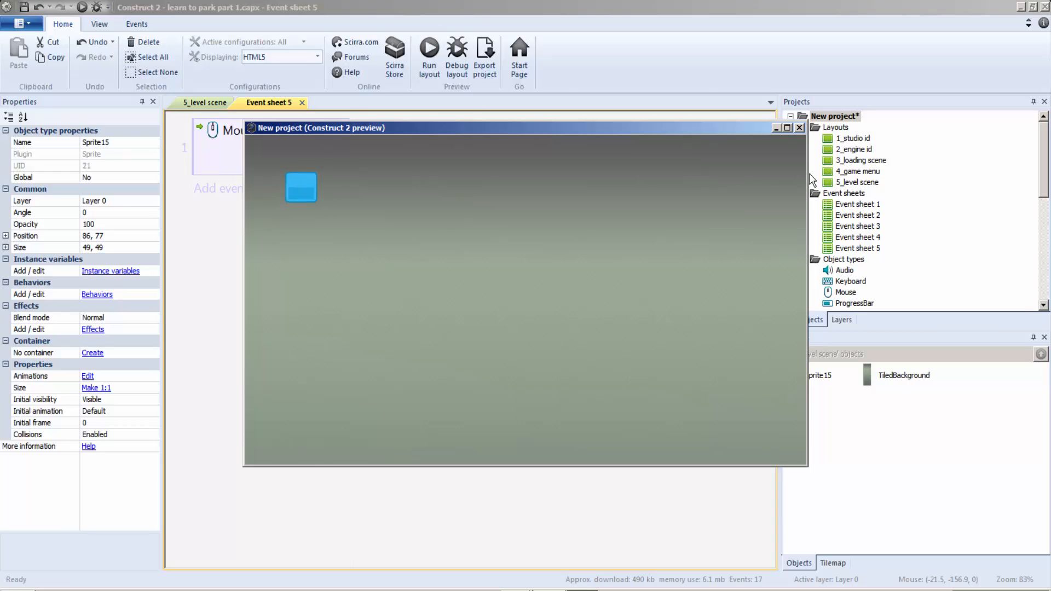
pyautogui.click(799, 128)
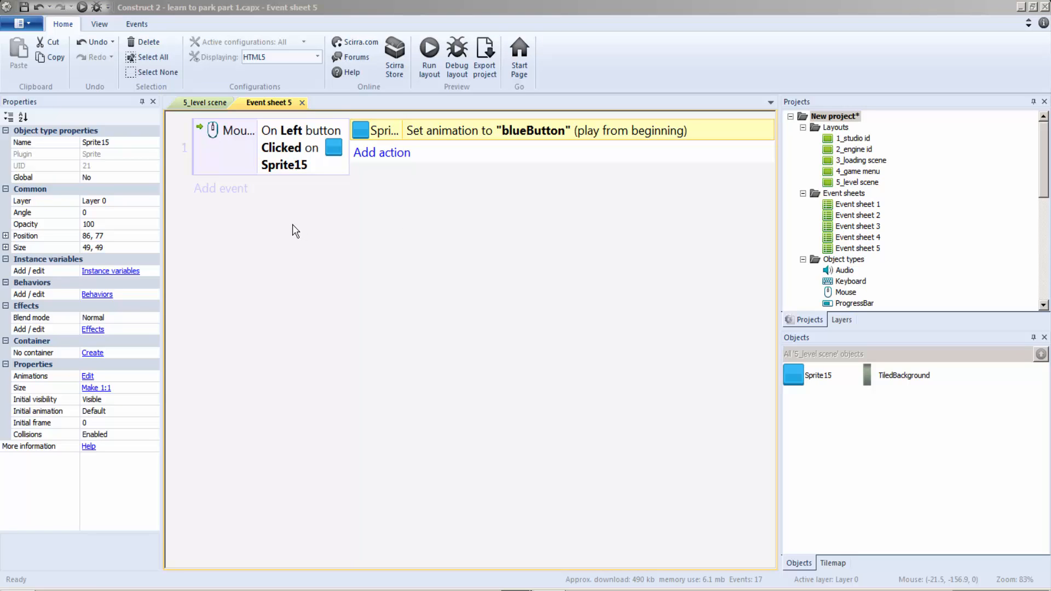
# Add a System Wait action of 1.0 seconds to the Sprite15 click event
pyautogui.click(655, 359)
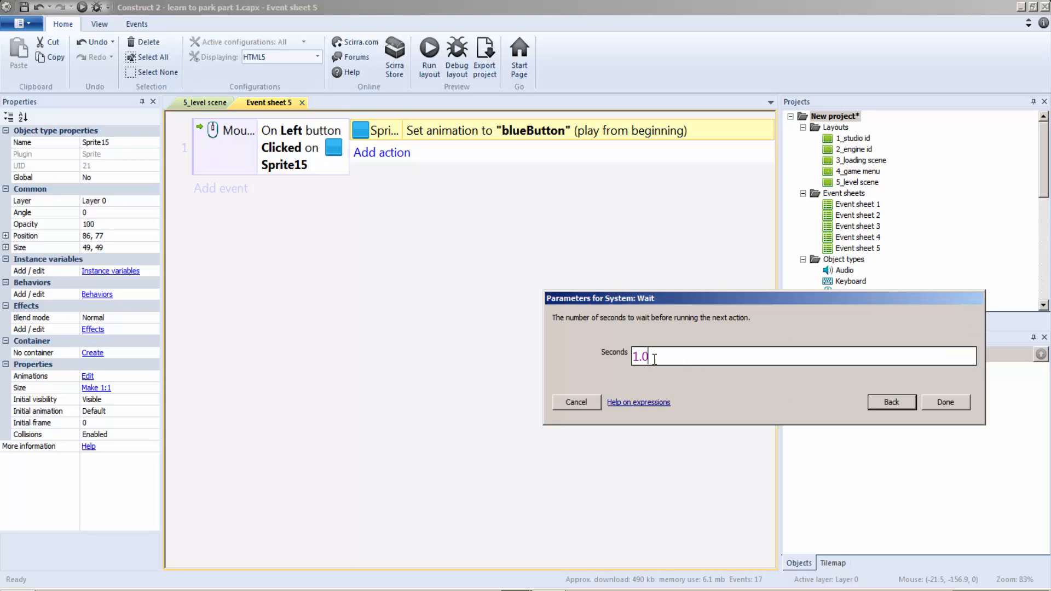
pyautogui.click(925, 400)
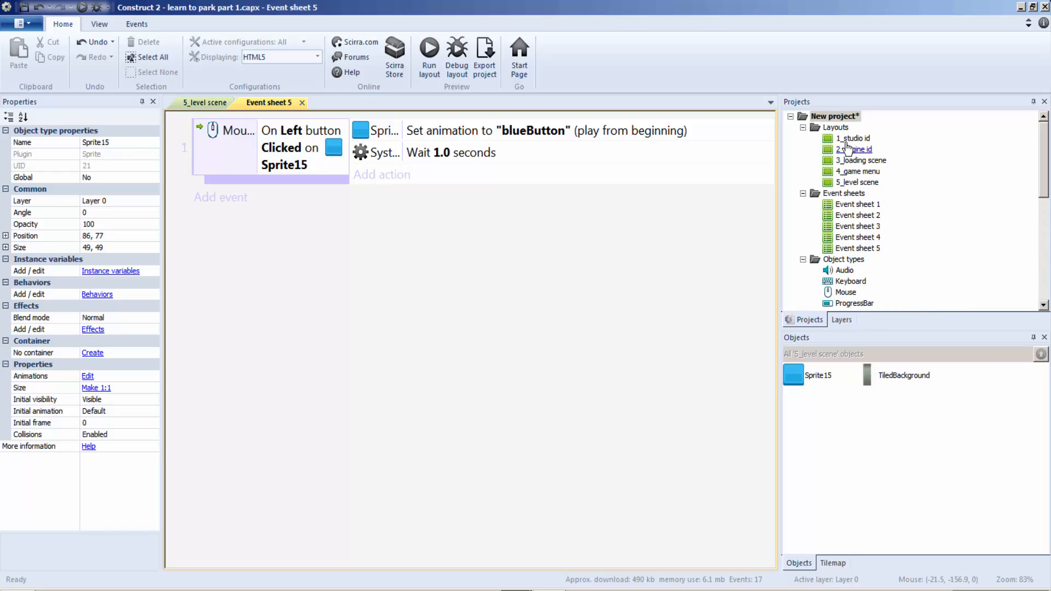
# Add a new layout with its own event sheet and rename the layout "6_basics to driving"
pyautogui.rightClick(836, 127)
pyautogui.click(879, 140)
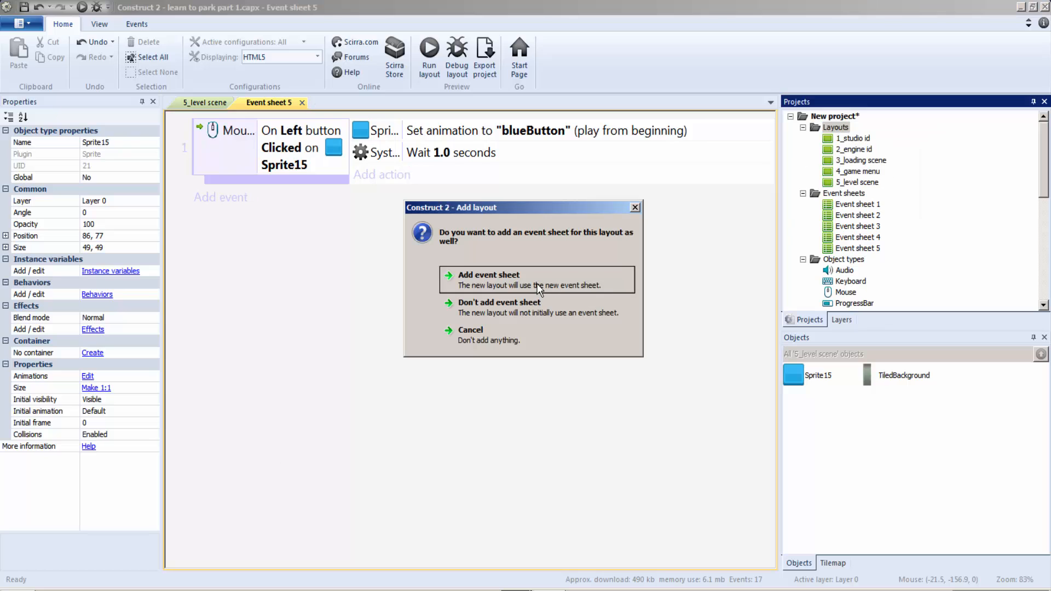
pyautogui.click(497, 286)
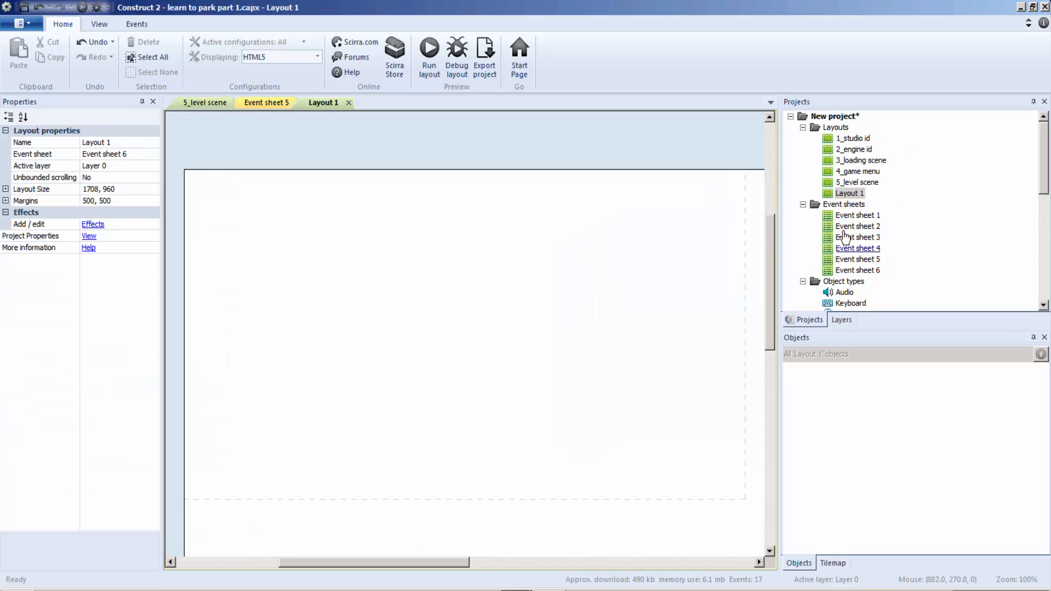
pyautogui.rightClick(851, 193)
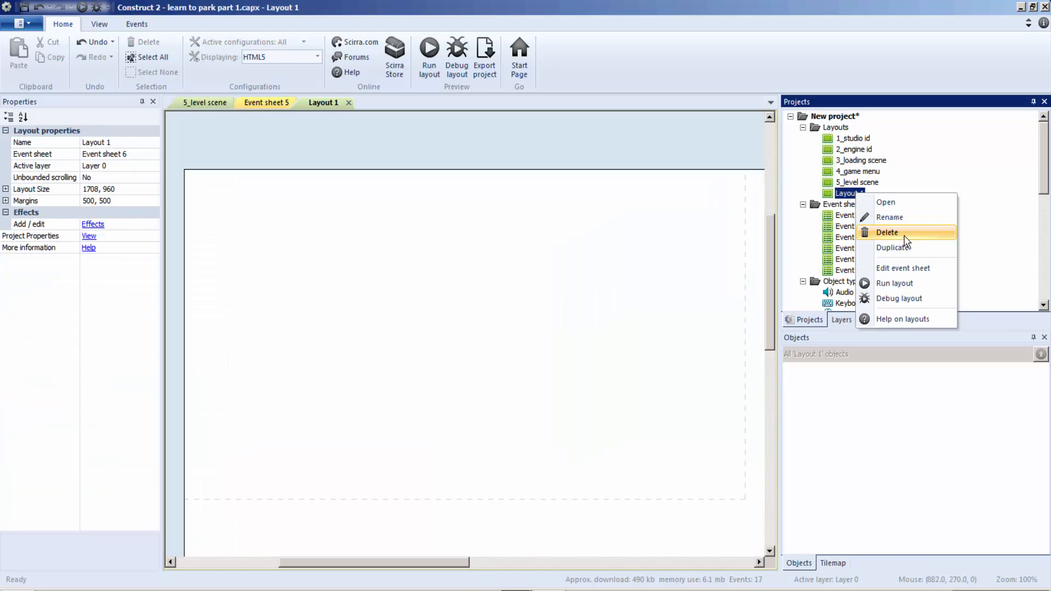
pyautogui.click(898, 218)
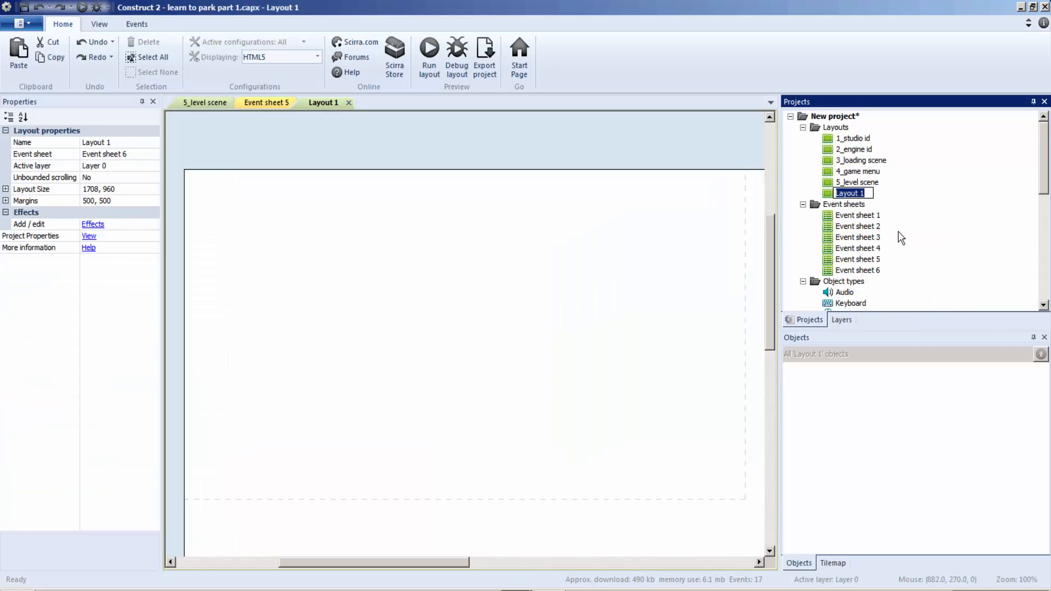
pyautogui.write('6_basics to driving')
pyautogui.click(559, 277)
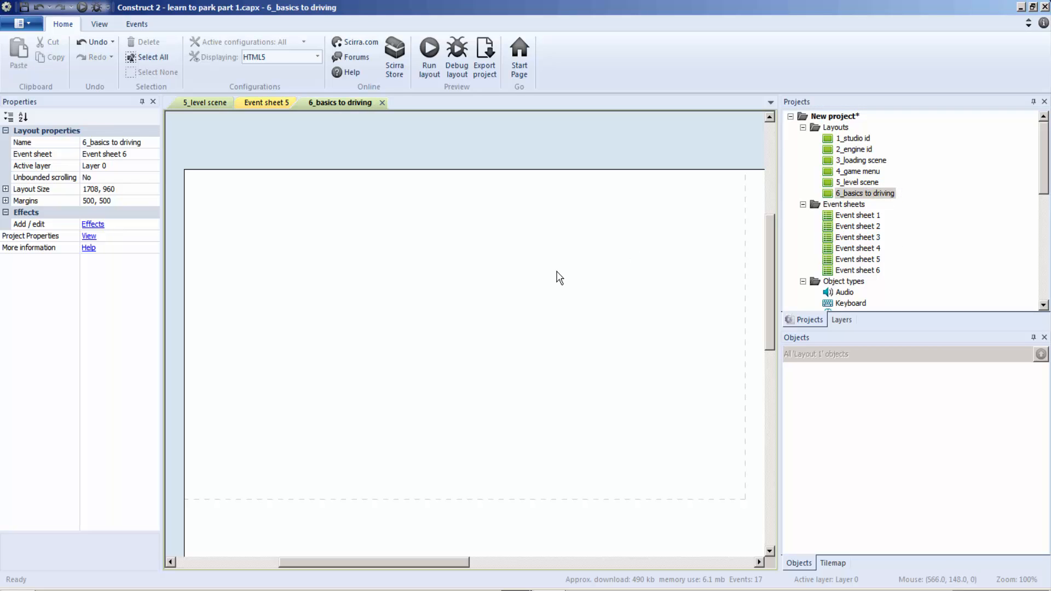
# Add a System Go to layout action targeting 6_basics to driving to the Sprite15 click event in Event sheet 5
pyautogui.click(268, 103)
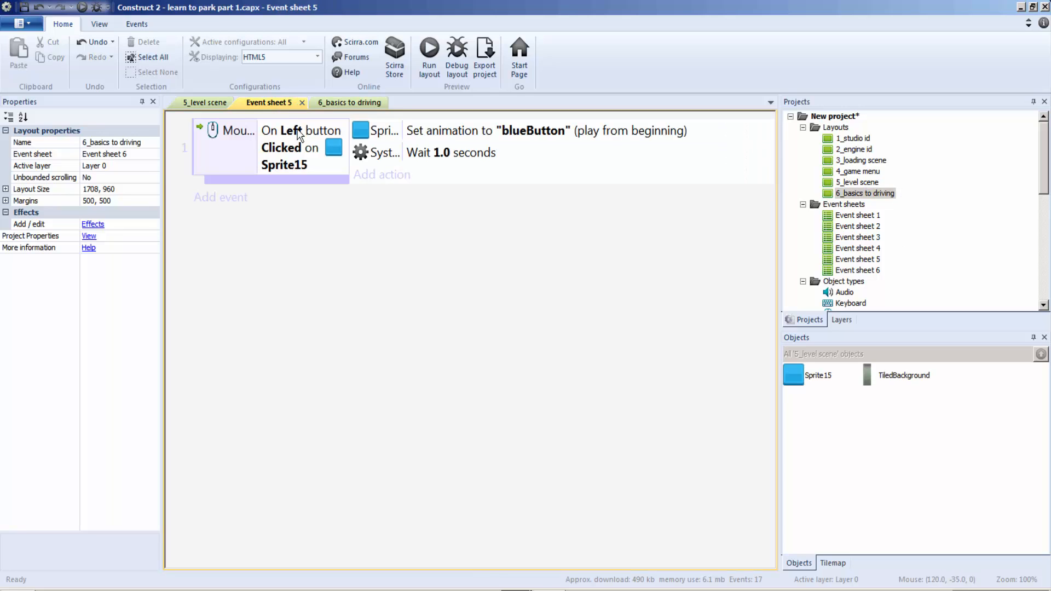
pyautogui.click(361, 174)
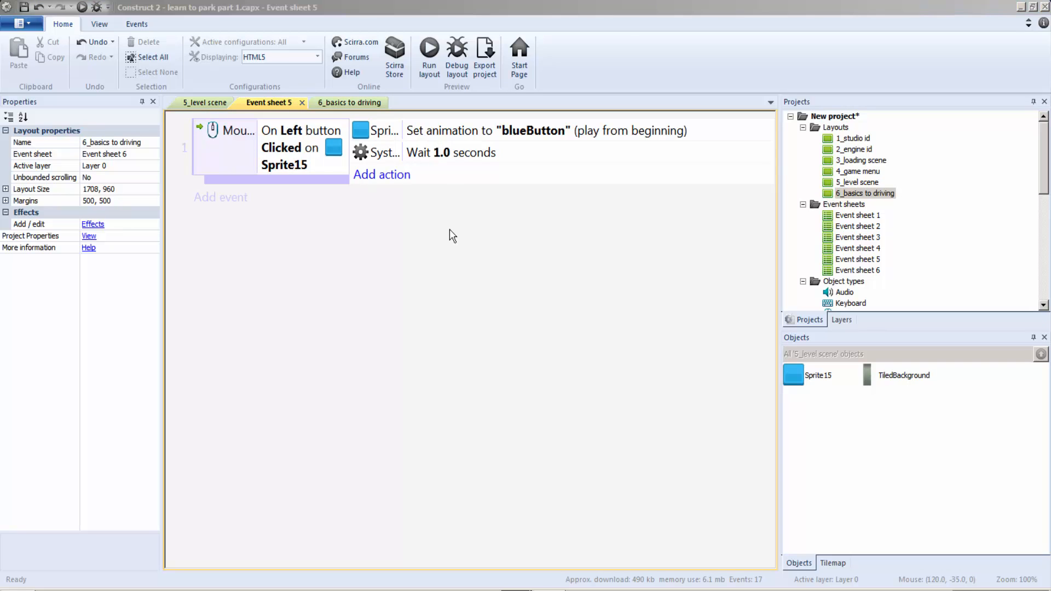
pyautogui.doubleClick(434, 284)
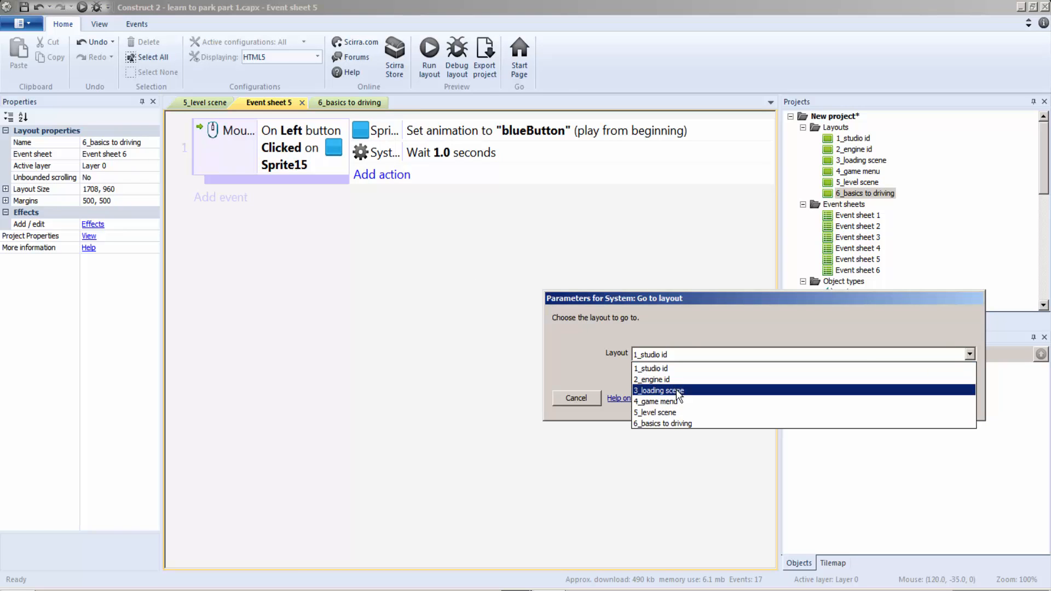
pyautogui.click(685, 424)
pyautogui.click(960, 400)
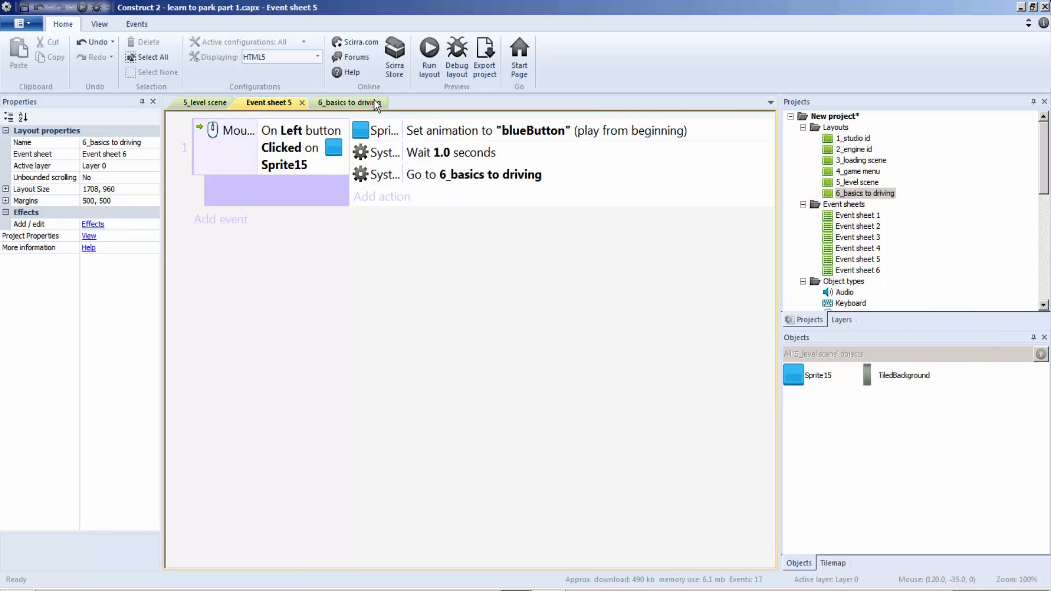
# Preview the 5_level scene from its event sheet and from its layout, testing the blue button's layout change
pyautogui.click(424, 62)
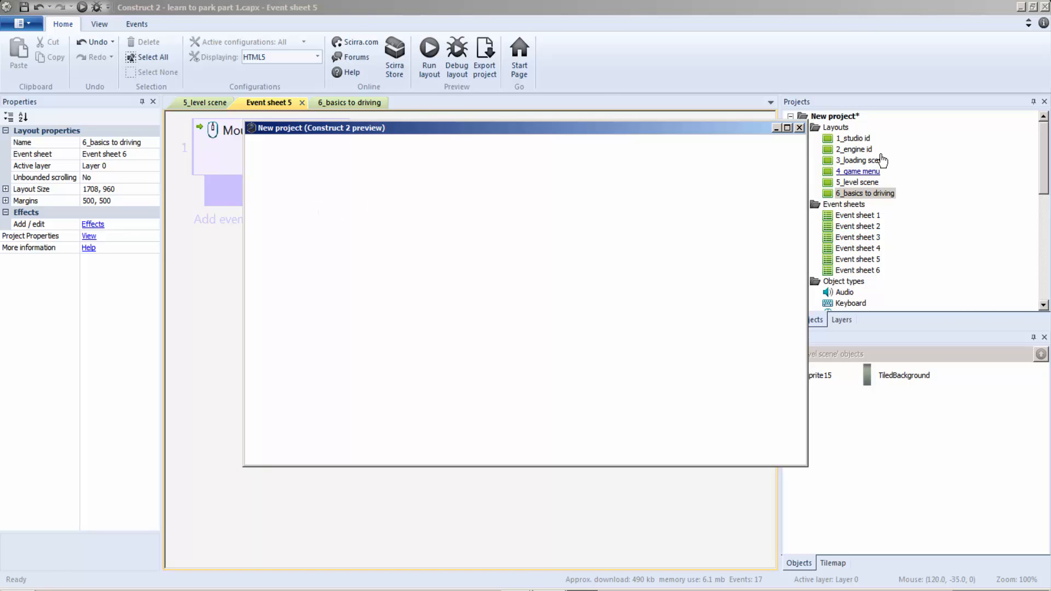
pyautogui.click(800, 127)
pyautogui.click(212, 103)
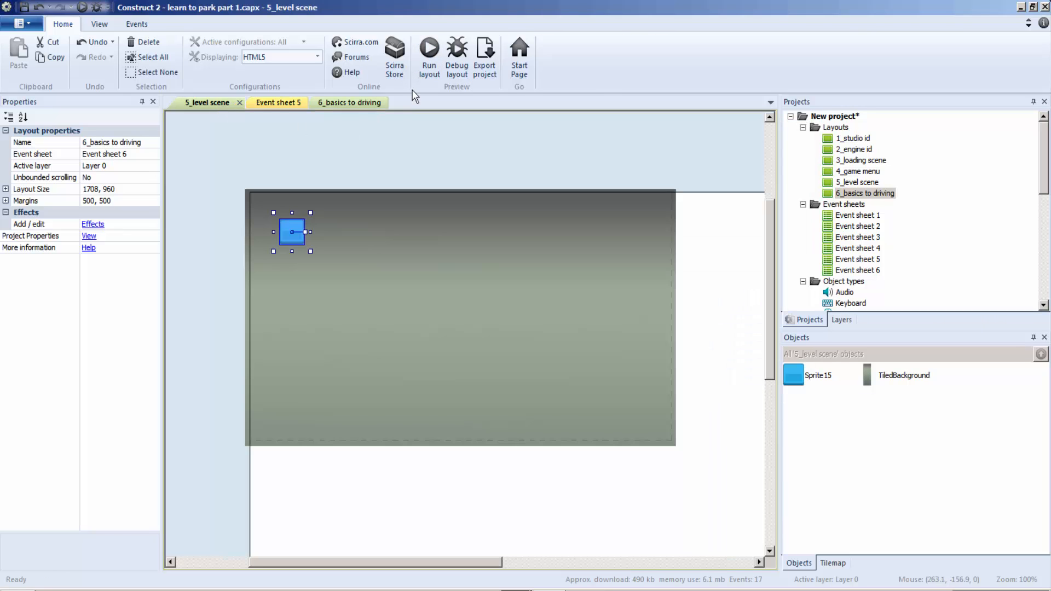
pyautogui.press('F5')
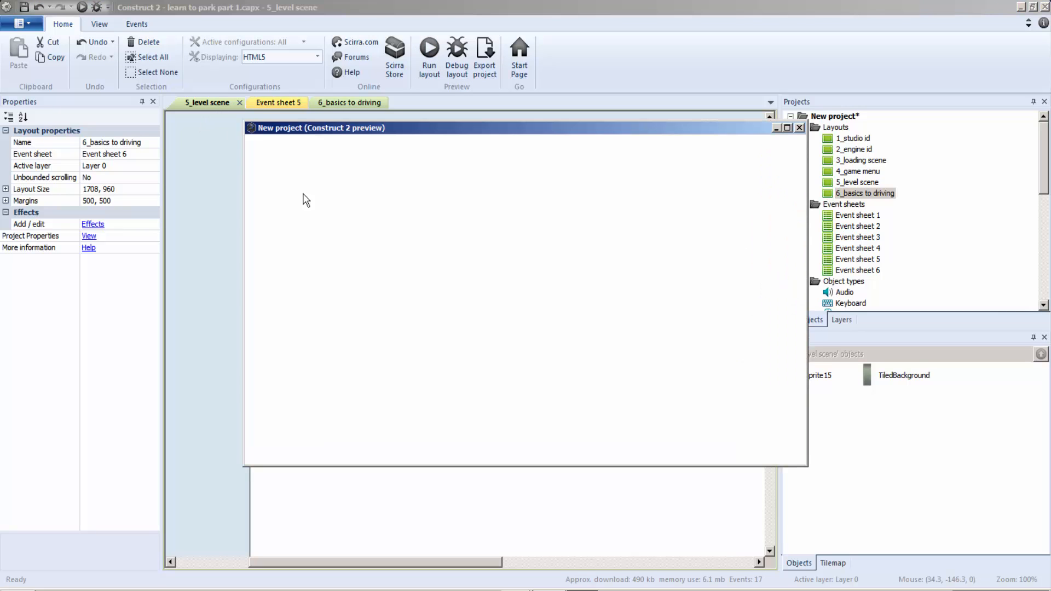
pyautogui.click(799, 128)
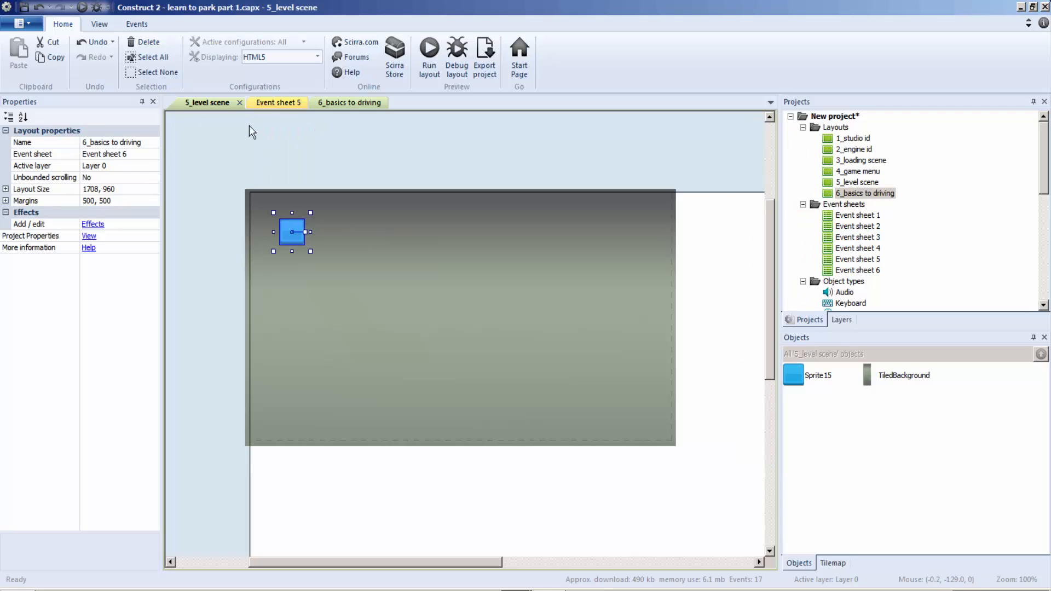
# Close the 5_level scene layout and Event sheet 5, leaving only the 6_basics to driving layout open
pyautogui.click(279, 103)
pyautogui.click(202, 104)
pyautogui.click(239, 103)
pyautogui.click(241, 103)
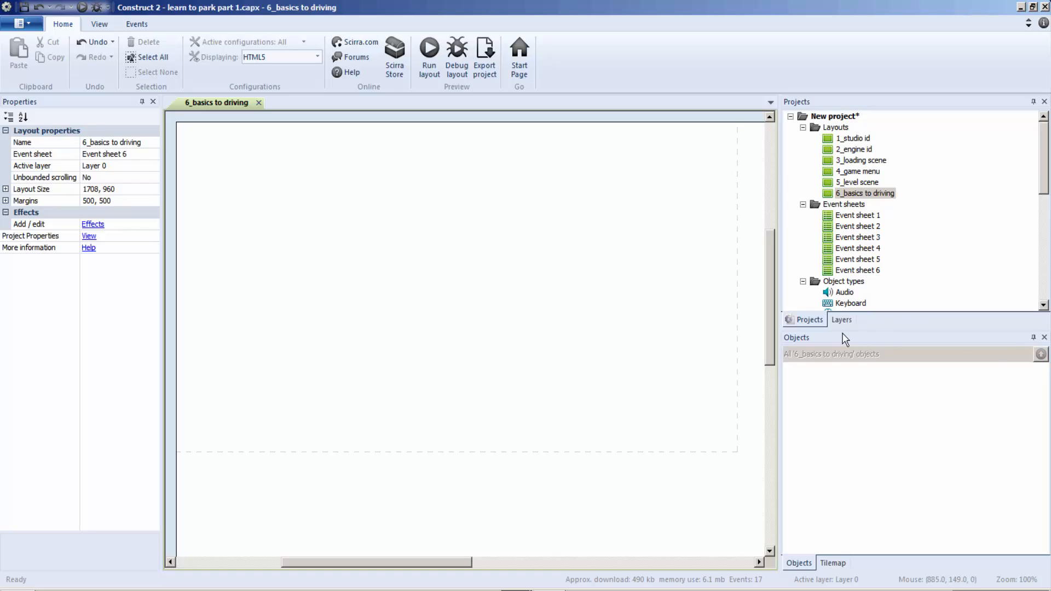
# Insert a Tiled Background object into the 6_basics to driving layout
pyautogui.rightClick(350, 201)
pyautogui.click(377, 211)
pyautogui.moveTo(595, 200); pyautogui.dragTo(601, 224)
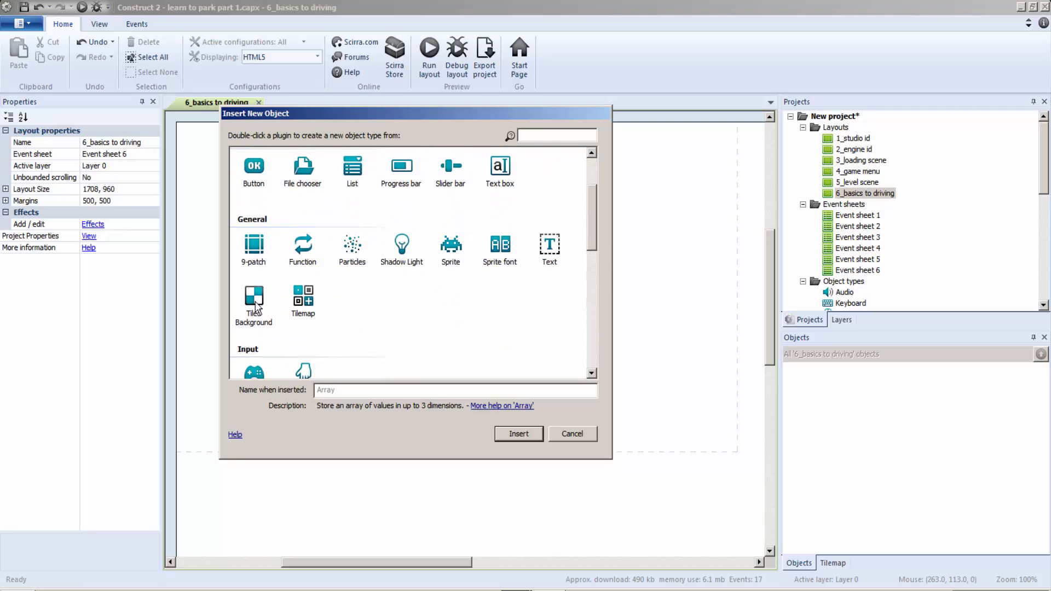
# Insert a Tilemap object into the layout and apply the recommended project settings for tilemaps
pyautogui.doubleClick(303, 298)
pyautogui.click(405, 272)
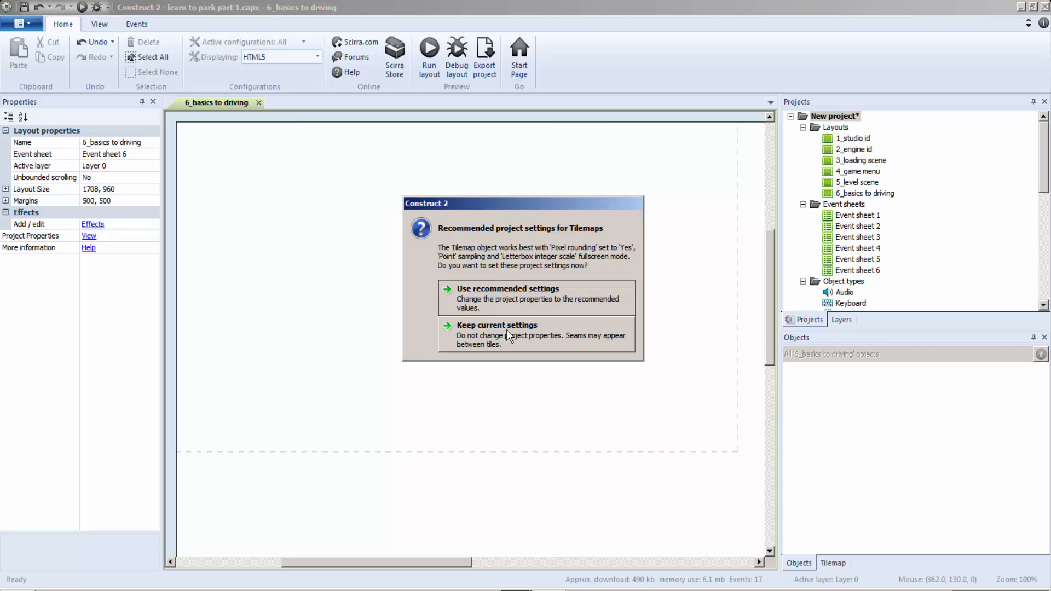
pyautogui.click(512, 303)
# Load Other.png from the Parking pack's Spritesheets folder as the Tilemap's image
pyautogui.click(26, 24)
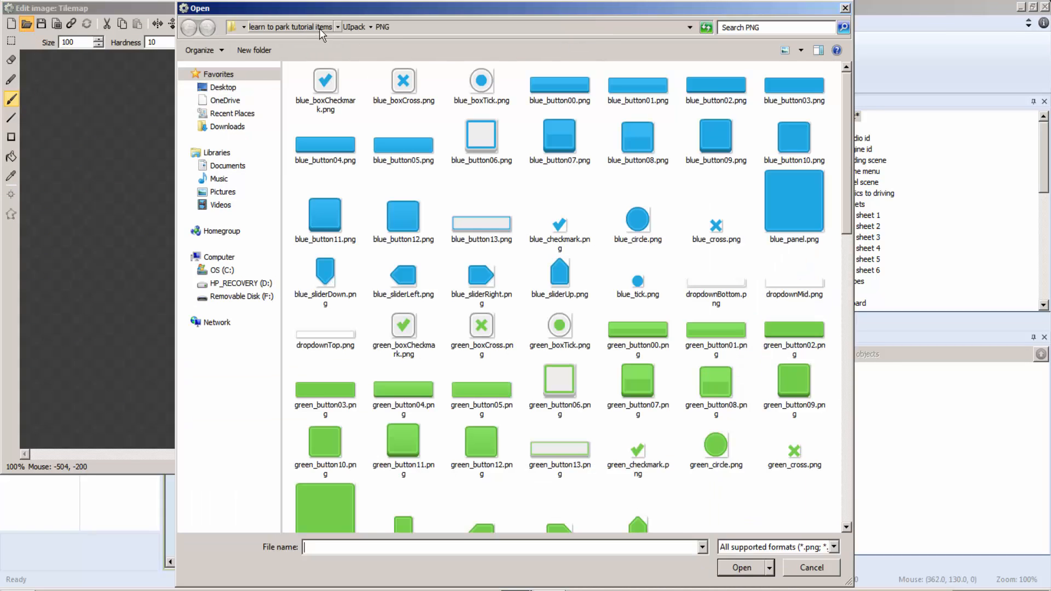
pyautogui.click(354, 27)
pyautogui.click(285, 27)
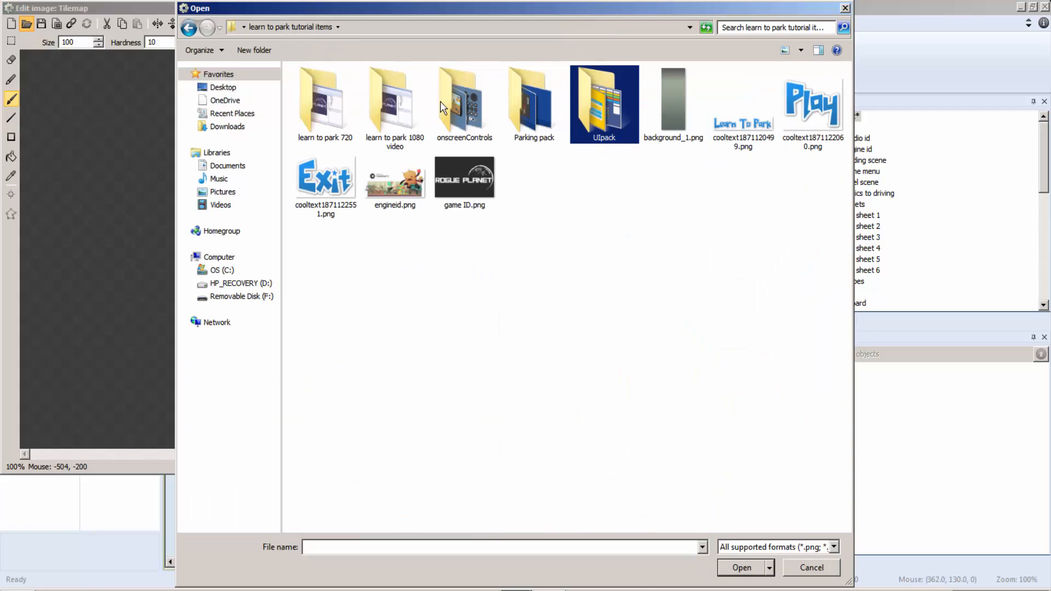
pyautogui.doubleClick(534, 105)
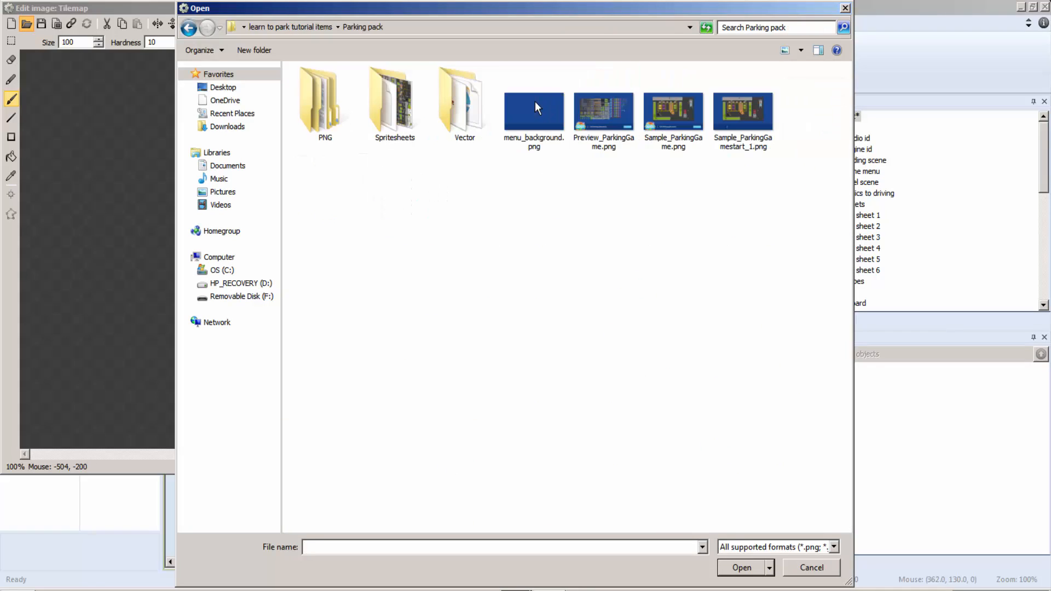
pyautogui.doubleClick(390, 116)
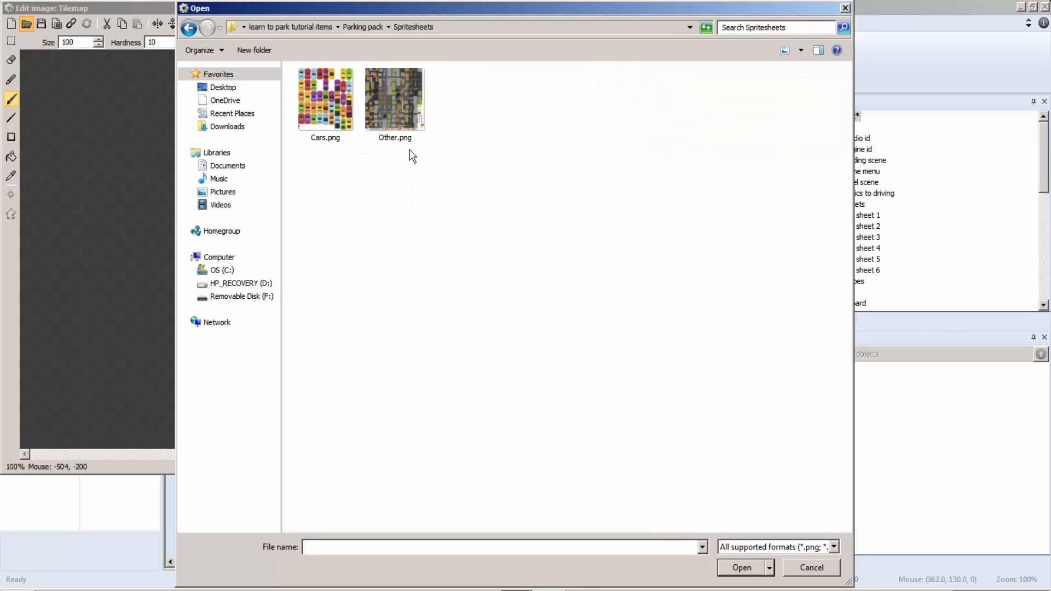
pyautogui.doubleClick(394, 109)
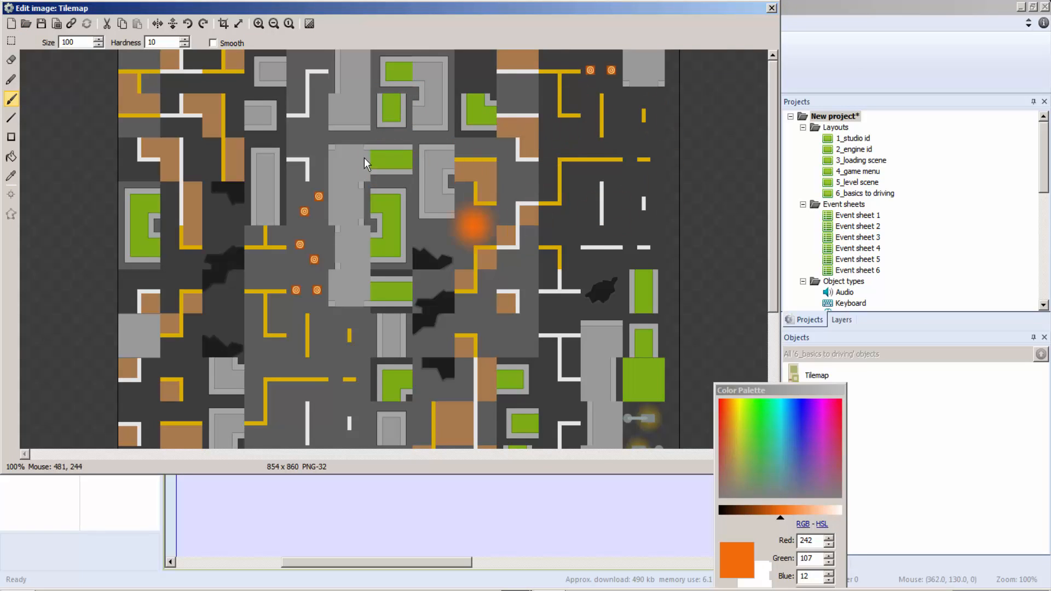
# Crop the Tilemap image and close the image editor
pyautogui.click(417, 54)
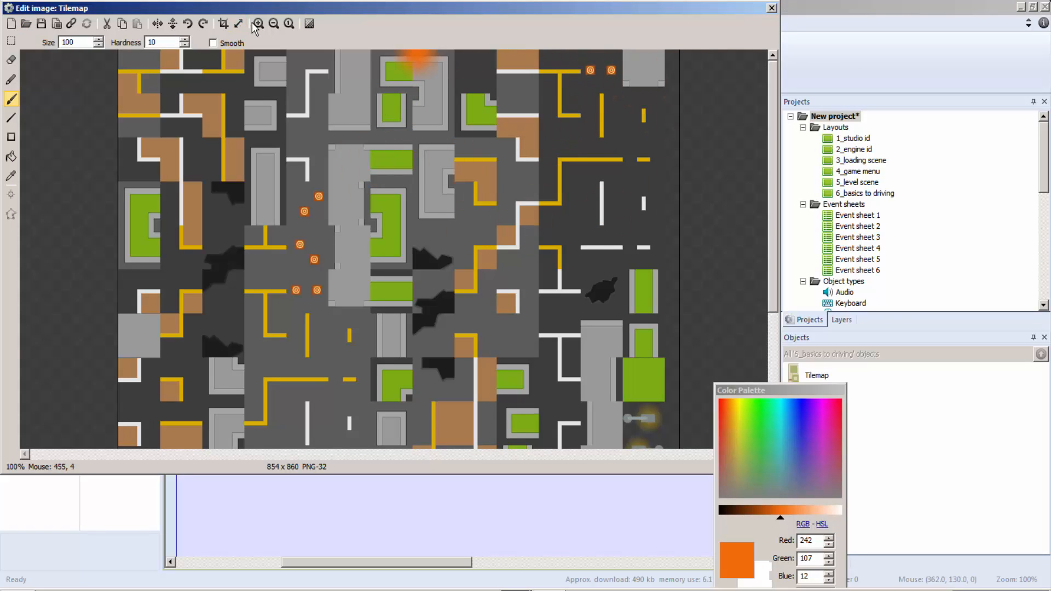
pyautogui.click(223, 24)
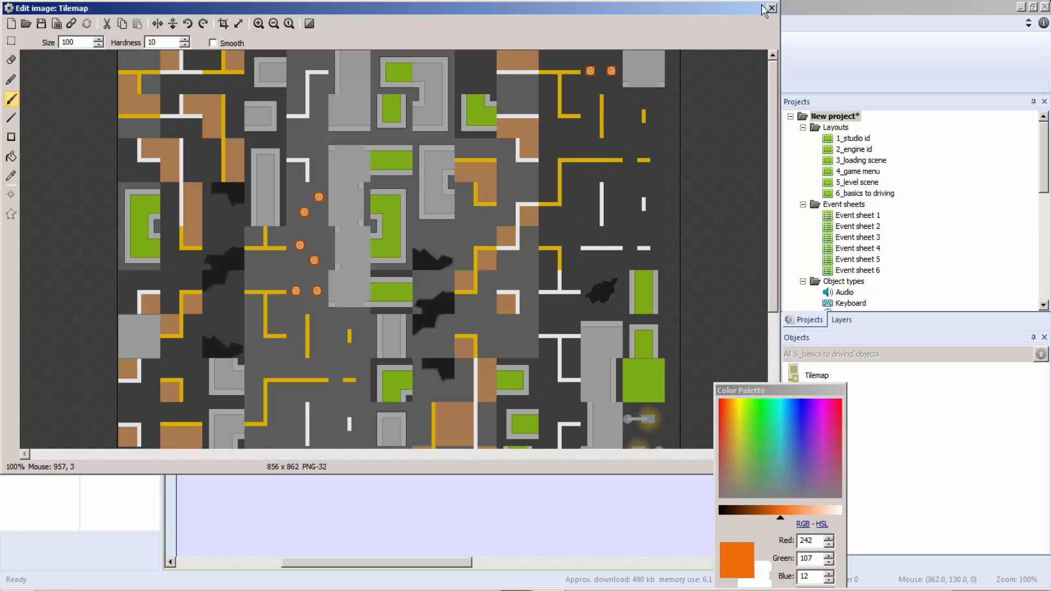
pyautogui.click(771, 8)
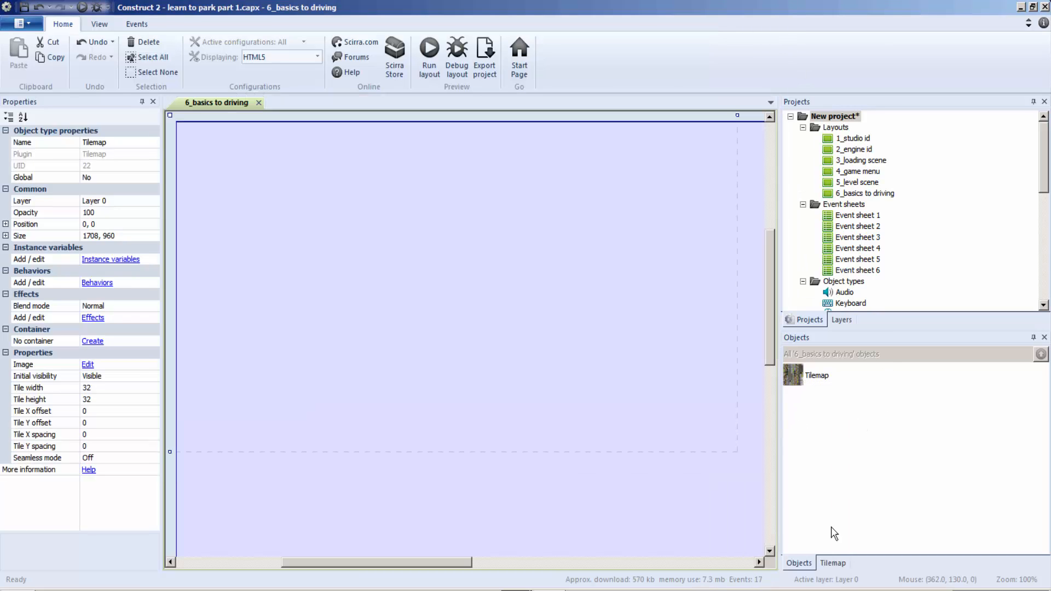
# Select plain grey tile 673 and paint a block two tiles wide and eight tall in the layout's upper-left corner
pyautogui.click(831, 563)
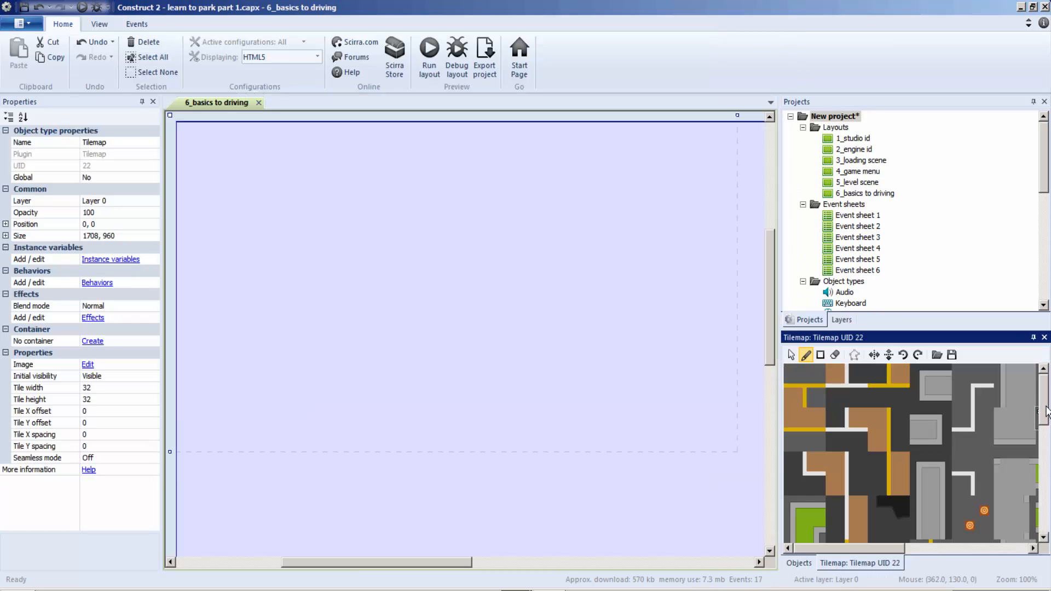
pyautogui.moveTo(1046, 380); pyautogui.dragTo(1046, 495)
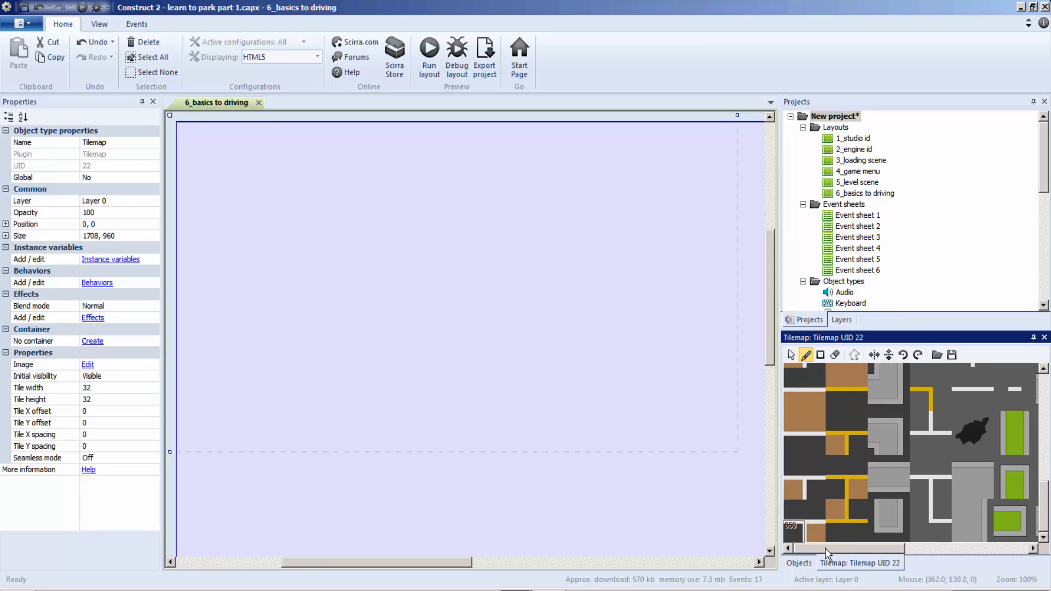
pyautogui.moveTo(824, 547); pyautogui.dragTo(985, 547)
pyautogui.click(985, 530)
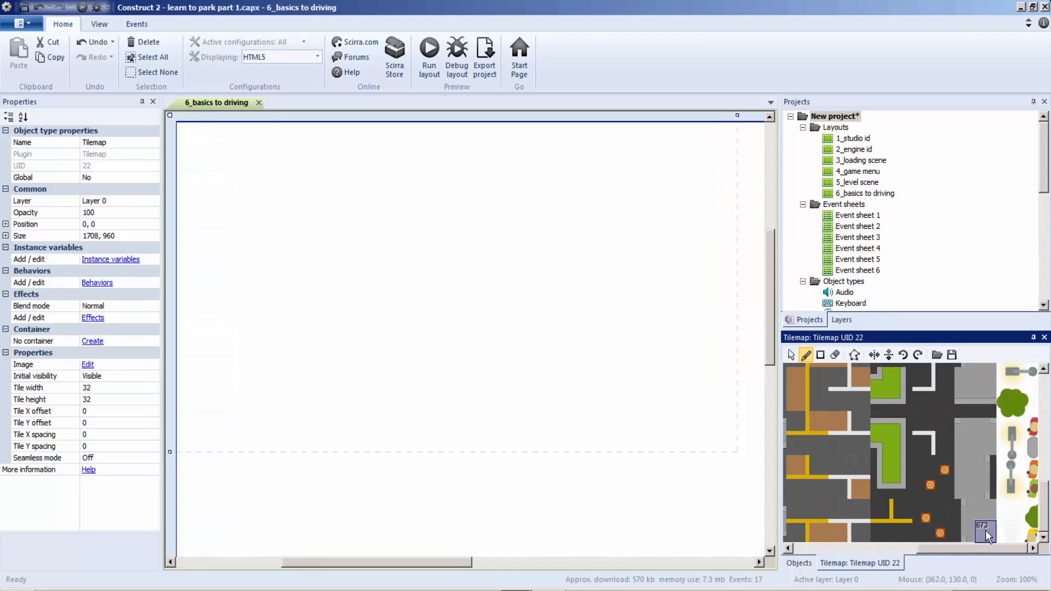
pyautogui.moveTo(184, 136)
pyautogui.mouseDown()
pyautogui.moveTo(193, 260)
pyautogui.moveTo(212, 206)
pyautogui.moveTo(211, 127)
pyautogui.mouseUp()
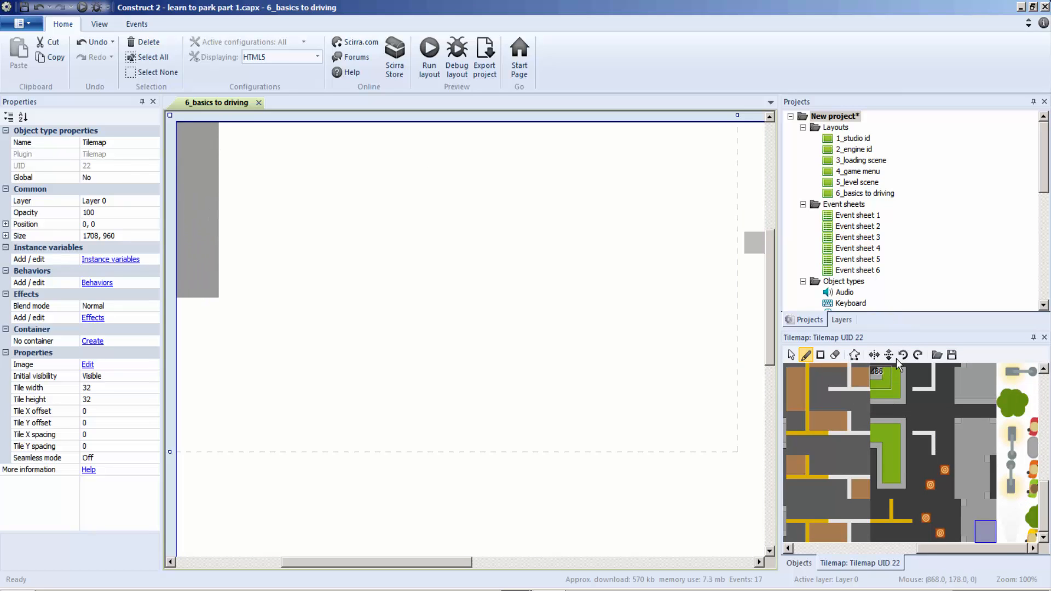
pyautogui.click(937, 354)
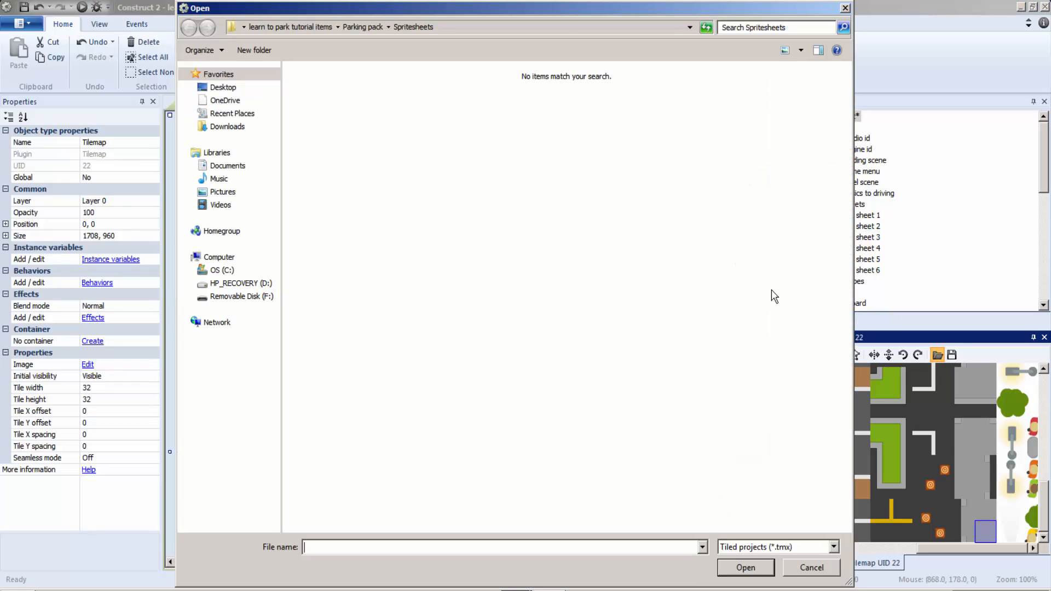
pyautogui.click(845, 8)
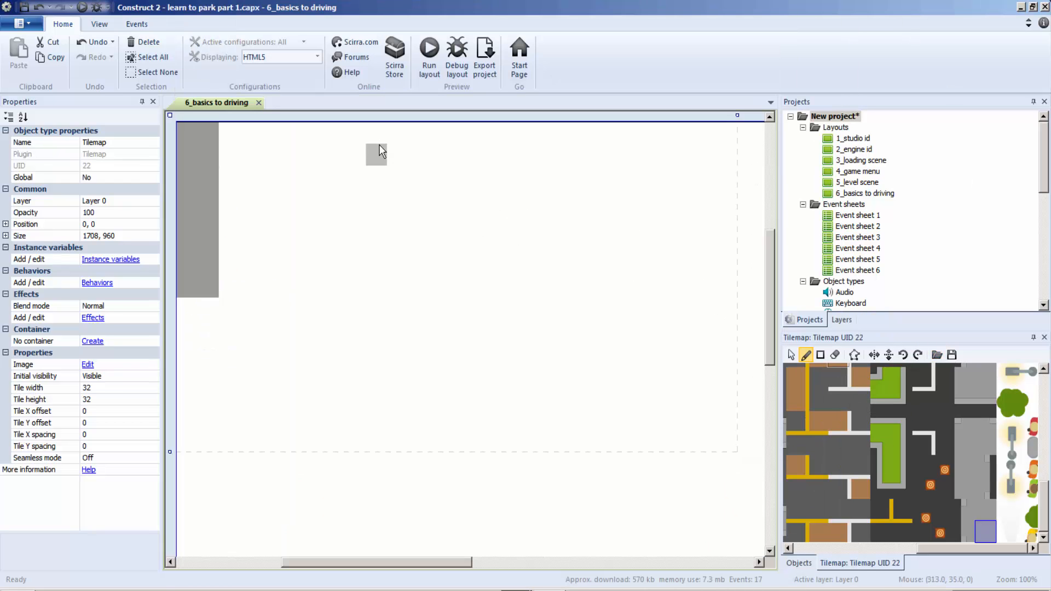
pyautogui.click(793, 356)
pyautogui.rightClick(470, 194)
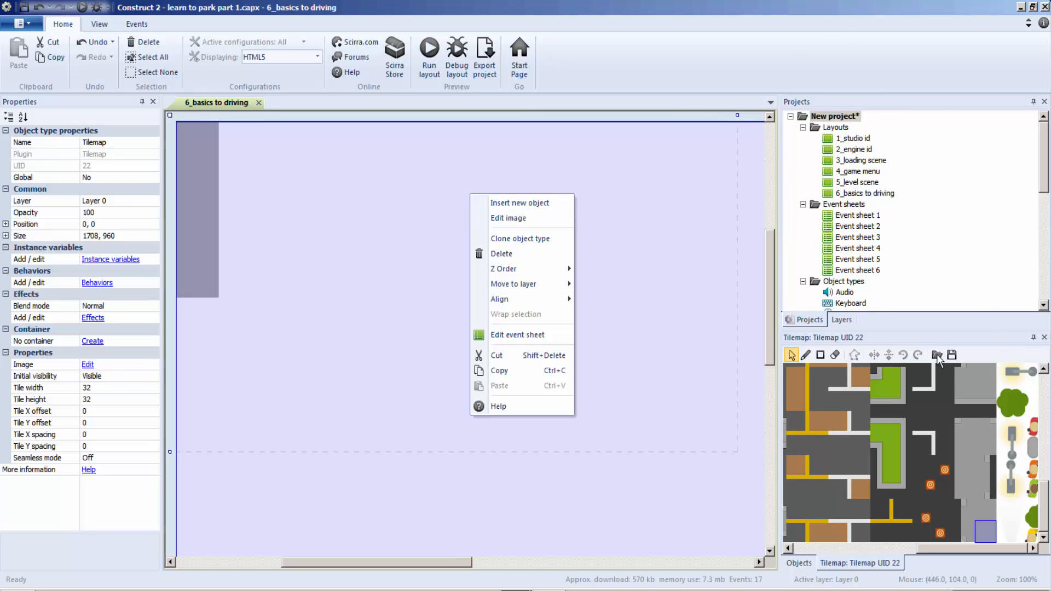
# Reopen the Tilemap's image, examine the cropped tileset, and close the image editor
pyautogui.click(799, 562)
pyautogui.doubleClick(796, 381)
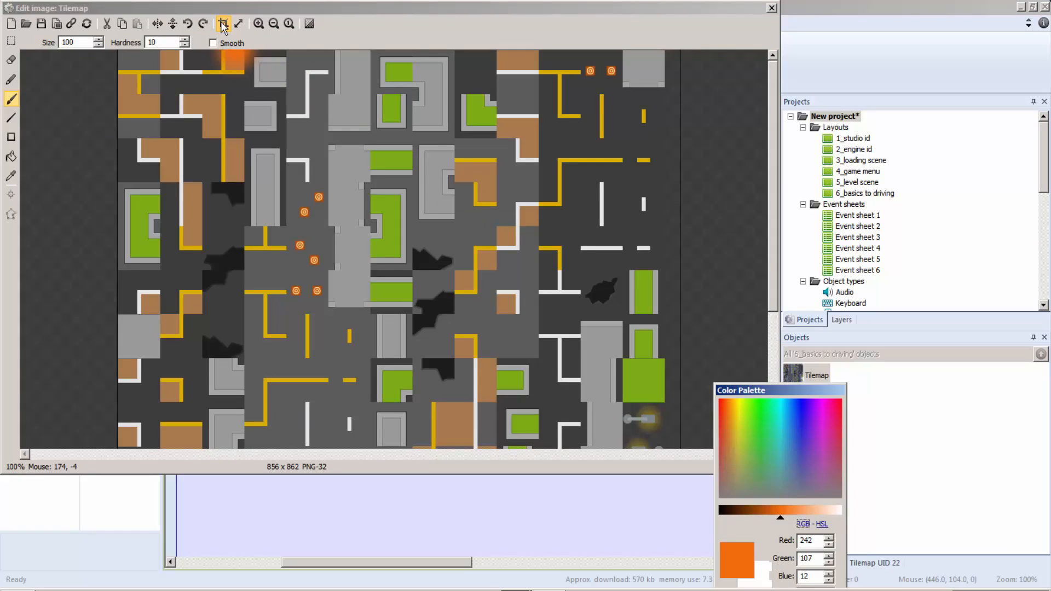
pyautogui.click(772, 8)
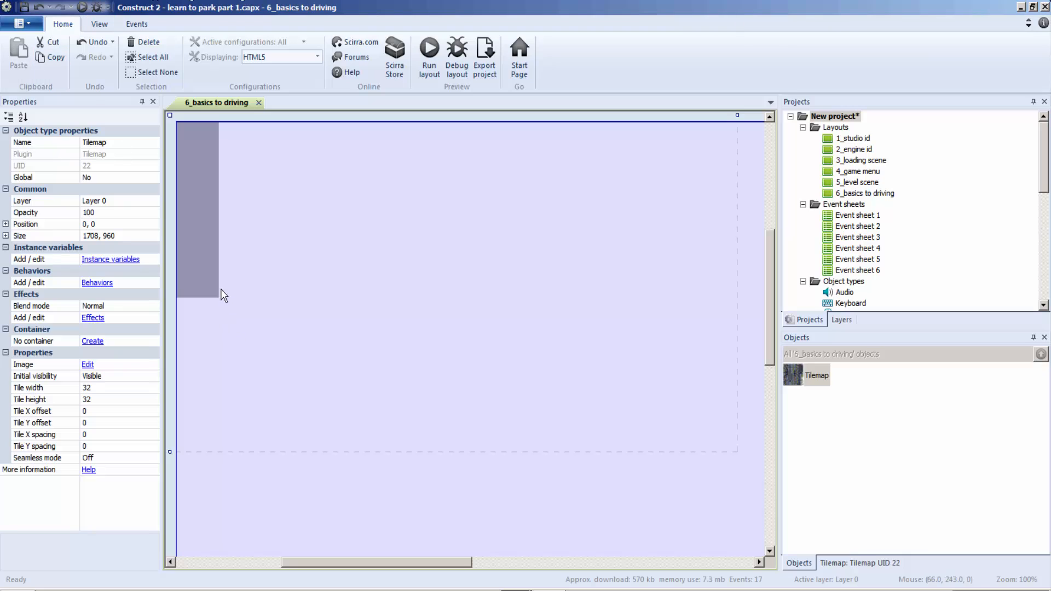
# Pick another plain grey tile from the tileset and widen the grey block to five tiles
pyautogui.click(833, 564)
pyautogui.click(984, 438)
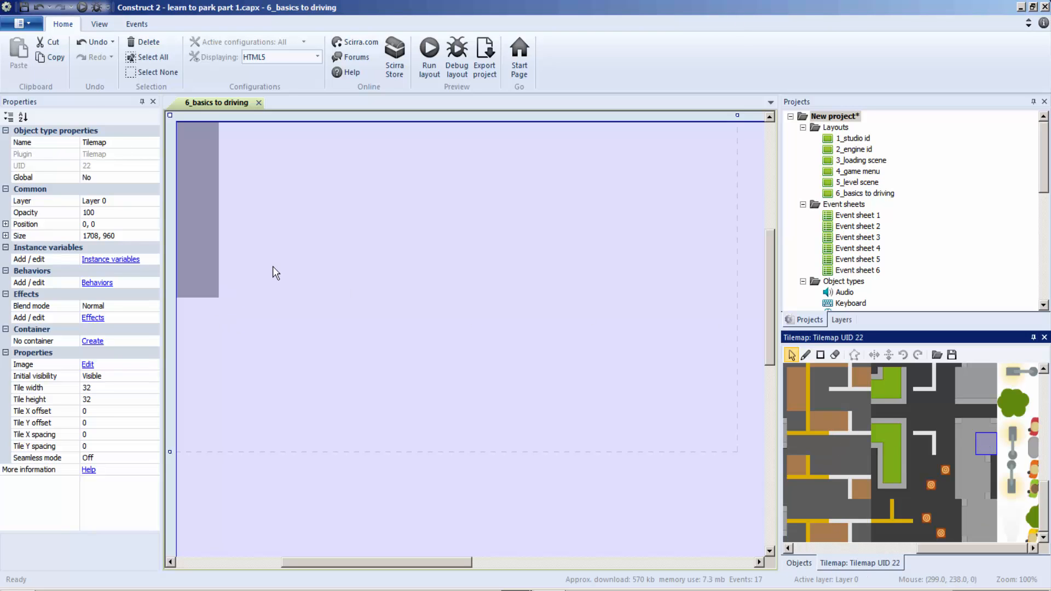
pyautogui.click(806, 355)
pyautogui.moveTo(234, 285)
pyautogui.mouseDown()
pyautogui.moveTo(242, 137)
pyautogui.moveTo(225, 156)
pyautogui.moveTo(263, 134)
pyautogui.moveTo(251, 284)
pyautogui.moveTo(273, 249)
pyautogui.moveTo(277, 177)
pyautogui.mouseUp()
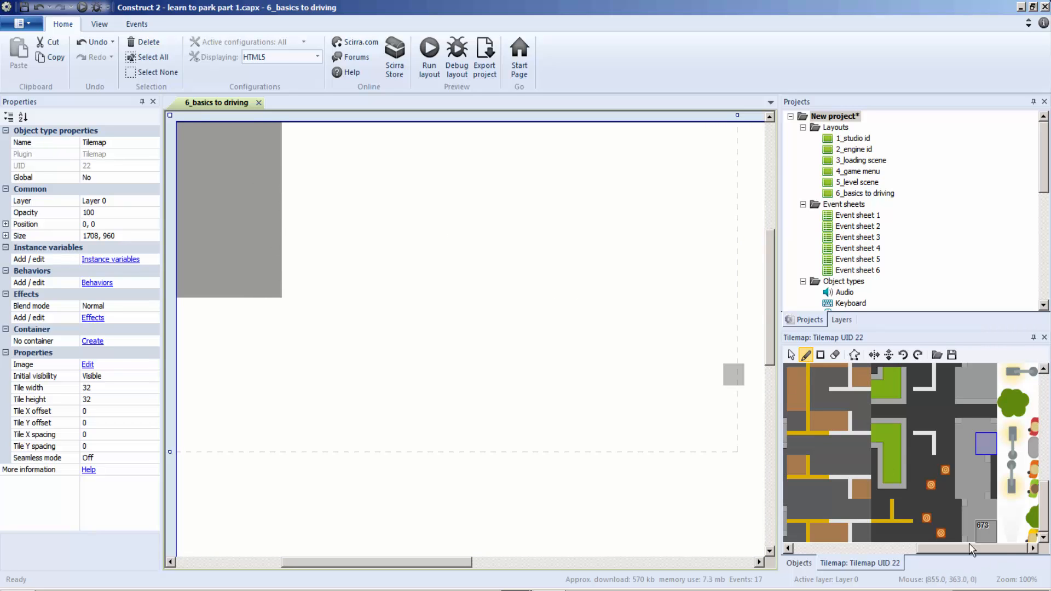
# Widen the grey block to eight tiles, painting over the stray dark tiles, and extend a grey row along the layout's top edge
pyautogui.click(853, 461)
pyautogui.click(288, 141)
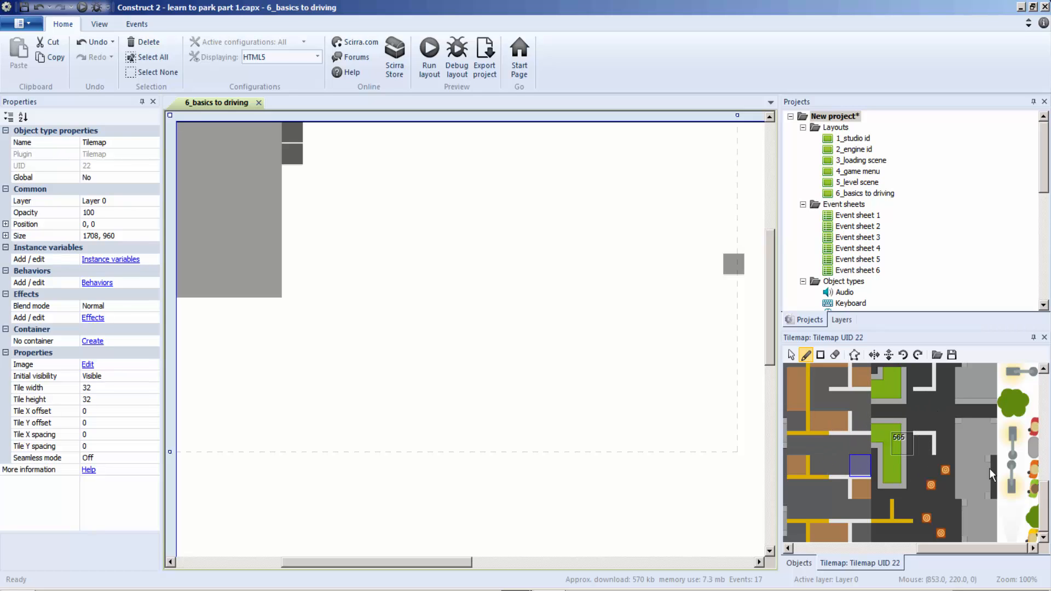
pyautogui.click(987, 443)
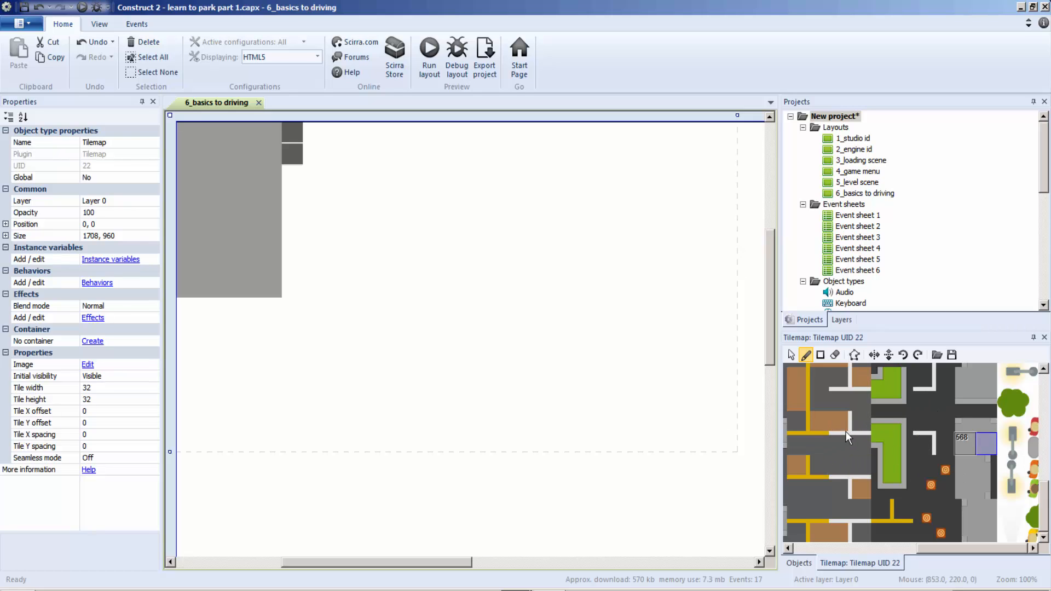
pyautogui.moveTo(300, 154)
pyautogui.mouseDown()
pyautogui.moveTo(288, 261)
pyautogui.moveTo(330, 191)
pyautogui.moveTo(307, 129)
pyautogui.moveTo(308, 271)
pyautogui.mouseUp()
pyautogui.moveTo(368, 139); pyautogui.dragTo(528, 132)
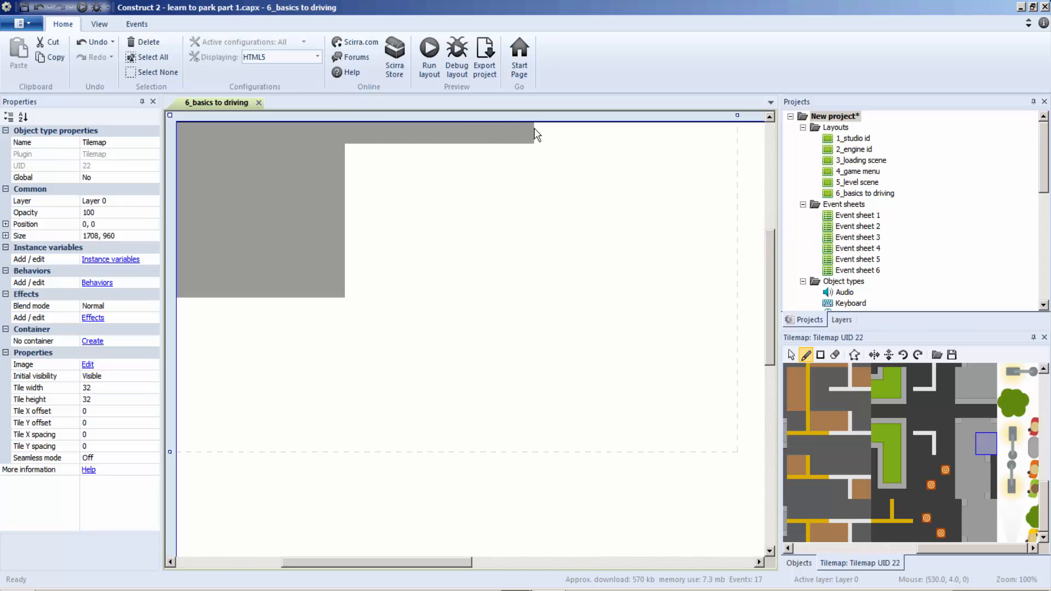
pyautogui.moveTo(711, 134); pyautogui.dragTo(530, 129)
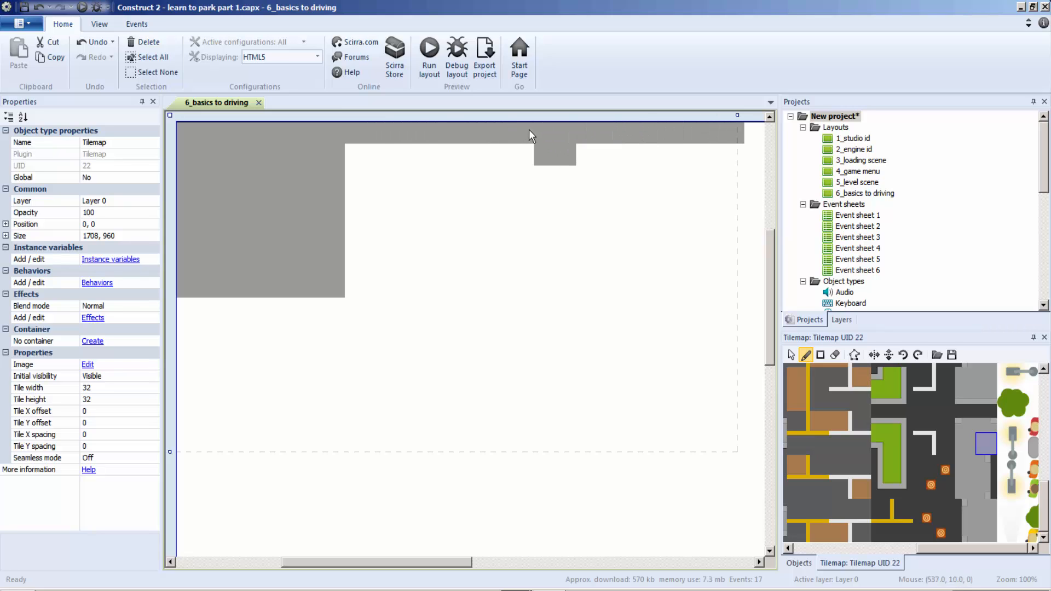
# Fill the remaining gaps with the grey tile to form a solid band eight tiles tall across the layout's top
pyautogui.moveTo(355, 148)
pyautogui.mouseDown()
pyautogui.moveTo(351, 264)
pyautogui.moveTo(495, 299)
pyautogui.moveTo(682, 289)
pyautogui.mouseUp()
pyautogui.moveTo(545, 310); pyautogui.dragTo(376, 307, button='right')
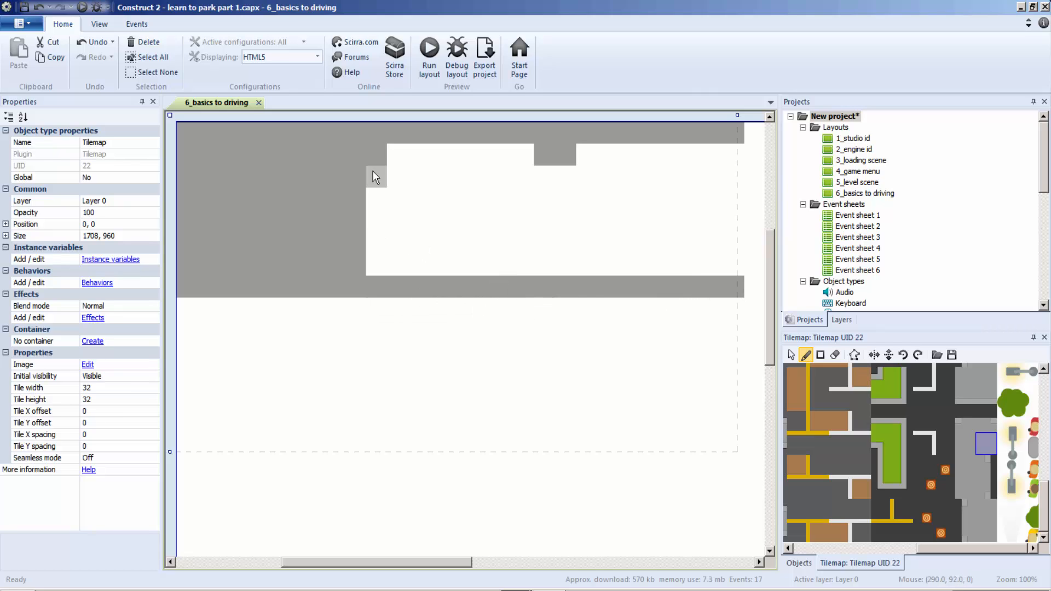
pyautogui.moveTo(421, 165)
pyautogui.mouseDown()
pyautogui.moveTo(739, 159)
pyautogui.moveTo(745, 279)
pyautogui.moveTo(738, 143)
pyautogui.mouseUp()
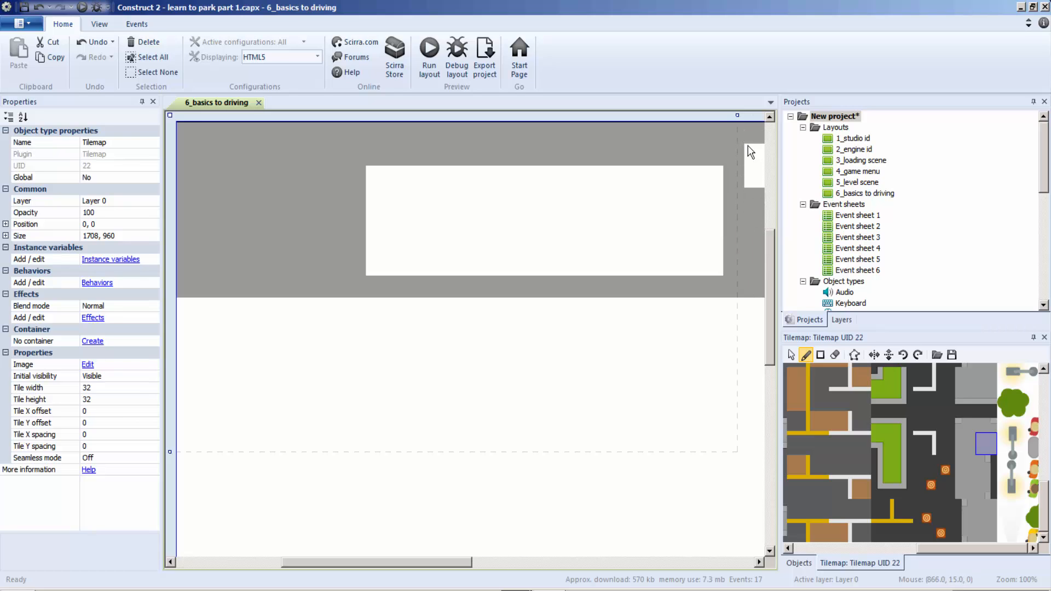
pyautogui.moveTo(740, 191)
pyautogui.mouseDown()
pyautogui.moveTo(493, 173)
pyautogui.moveTo(387, 185)
pyautogui.mouseUp()
pyautogui.moveTo(376, 248)
pyautogui.mouseDown()
pyautogui.moveTo(514, 268)
pyautogui.moveTo(714, 266)
pyautogui.mouseUp()
pyautogui.moveTo(716, 194)
pyautogui.mouseDown()
pyautogui.moveTo(483, 202)
pyautogui.moveTo(401, 242)
pyautogui.moveTo(709, 242)
pyautogui.moveTo(446, 221)
pyautogui.mouseUp()
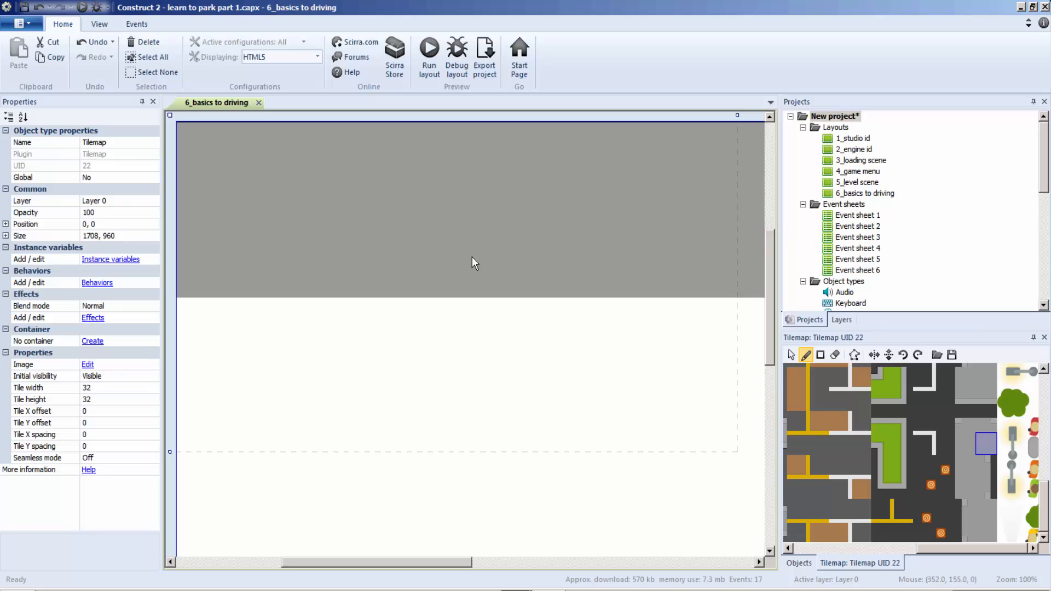
# Paint a column of orange-marker tiles, two wide and seven tall, beneath the grey band near the dashed window boundary
pyautogui.click(946, 468)
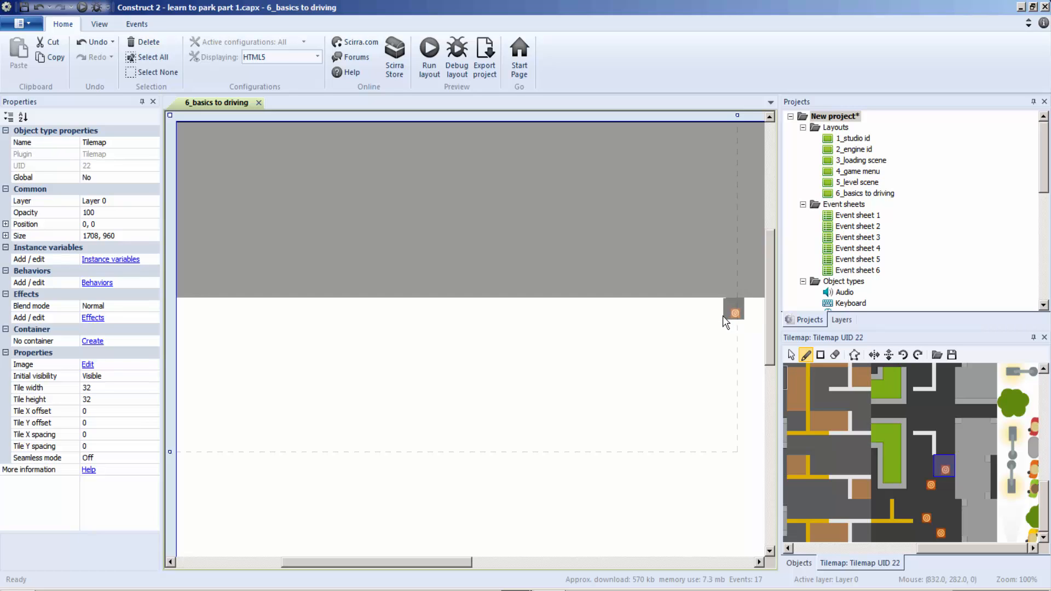
pyautogui.moveTo(722, 317); pyautogui.dragTo(728, 320)
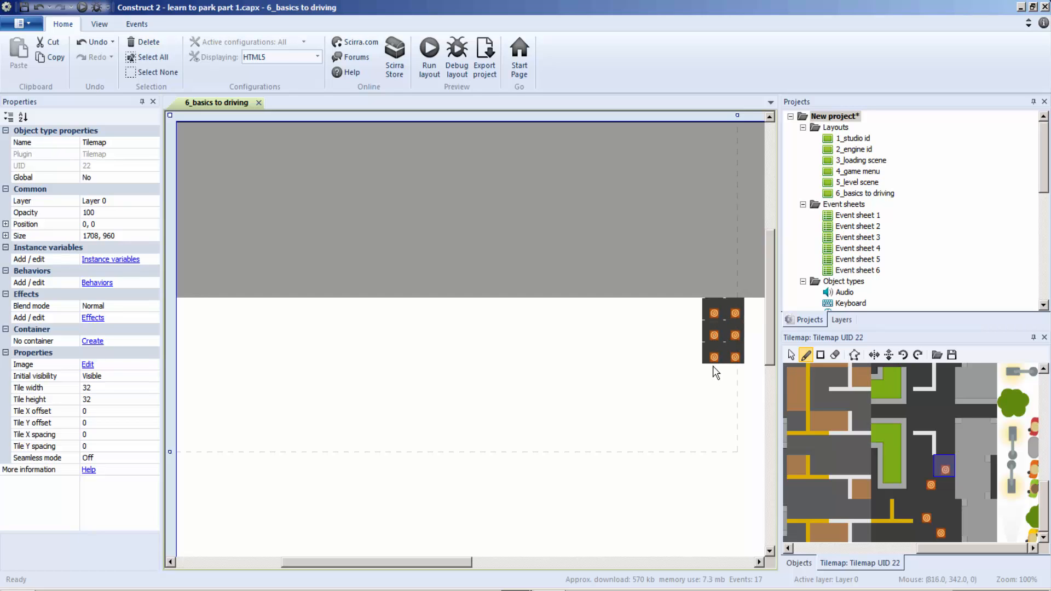
pyautogui.moveTo(714, 411); pyautogui.dragTo(705, 442)
pyautogui.scroll(-4, 705, 442)
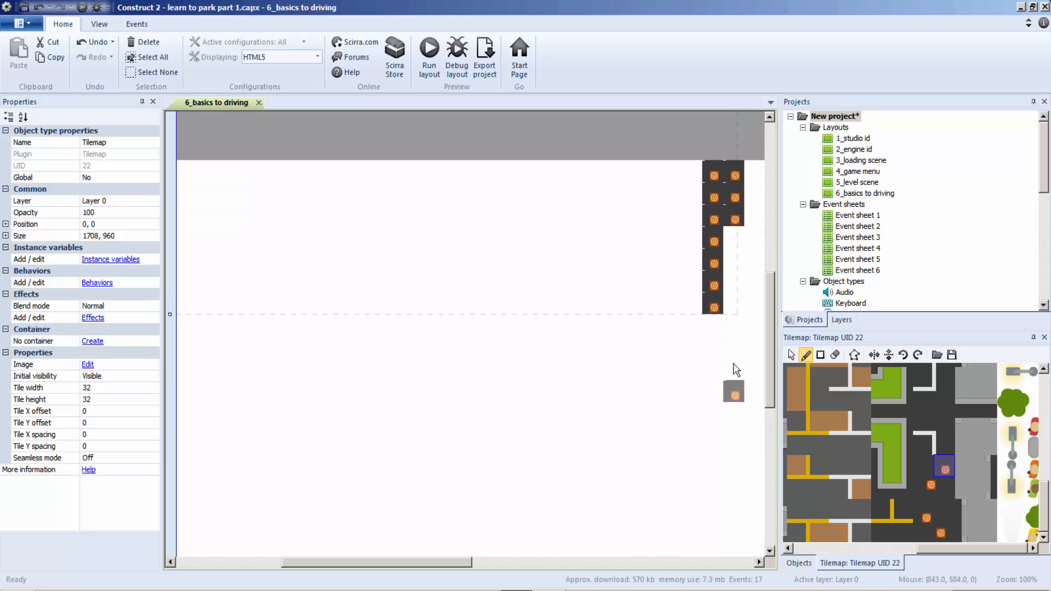
pyautogui.moveTo(736, 325); pyautogui.dragTo(736, 258)
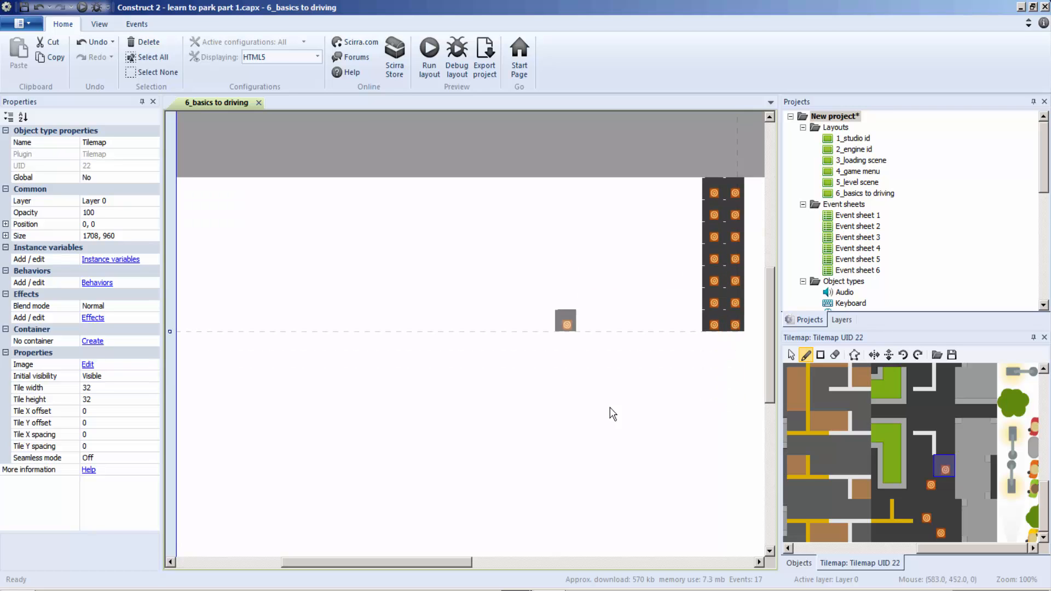
# Paint an 18-tile row of the grass-edge tile along the grey band's top edge, running left from the dashed boundary
pyautogui.moveTo(456, 560); pyautogui.dragTo(469, 539)
pyautogui.scroll(4, 450, 437)
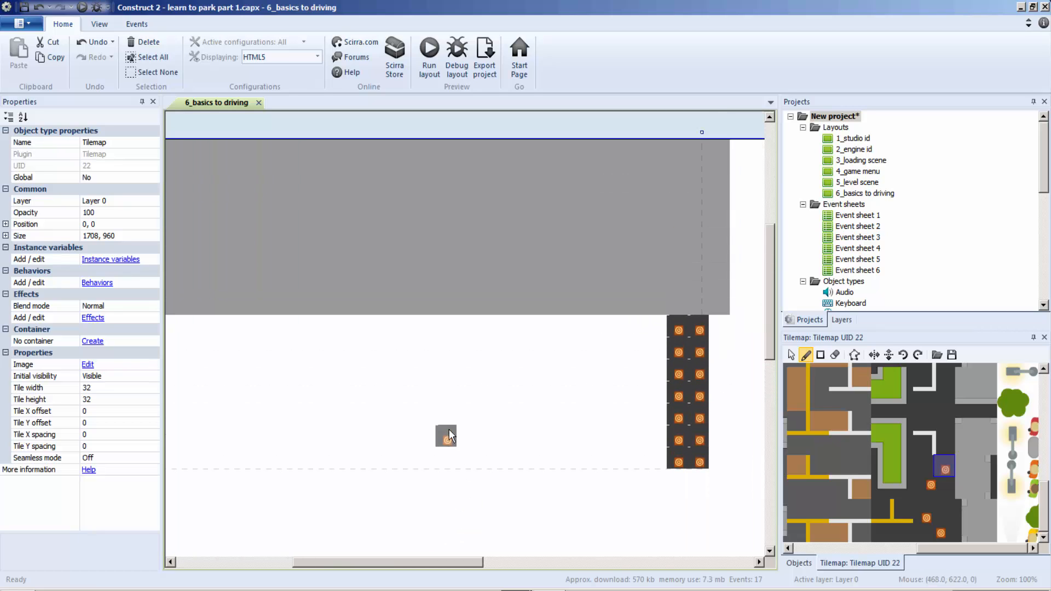
pyautogui.click(881, 424)
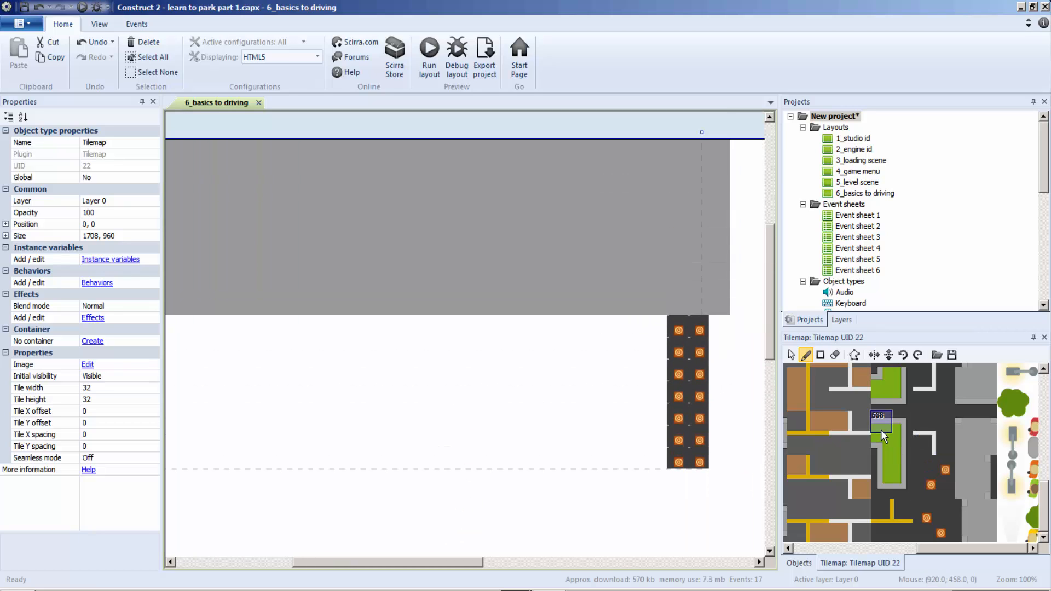
pyautogui.scroll(2, 716, 212)
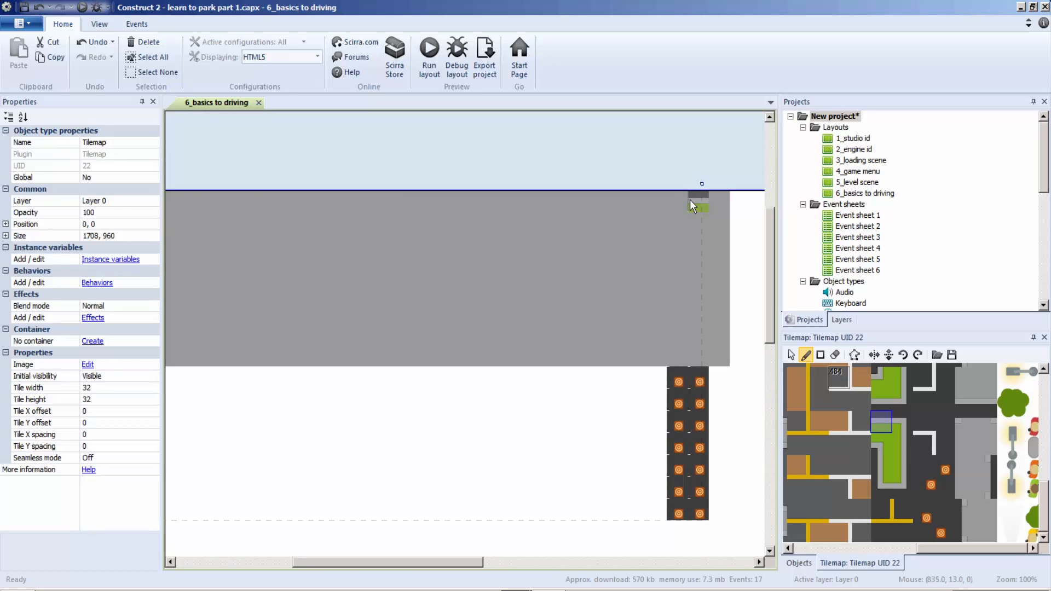
pyautogui.moveTo(689, 198); pyautogui.dragTo(334, 205)
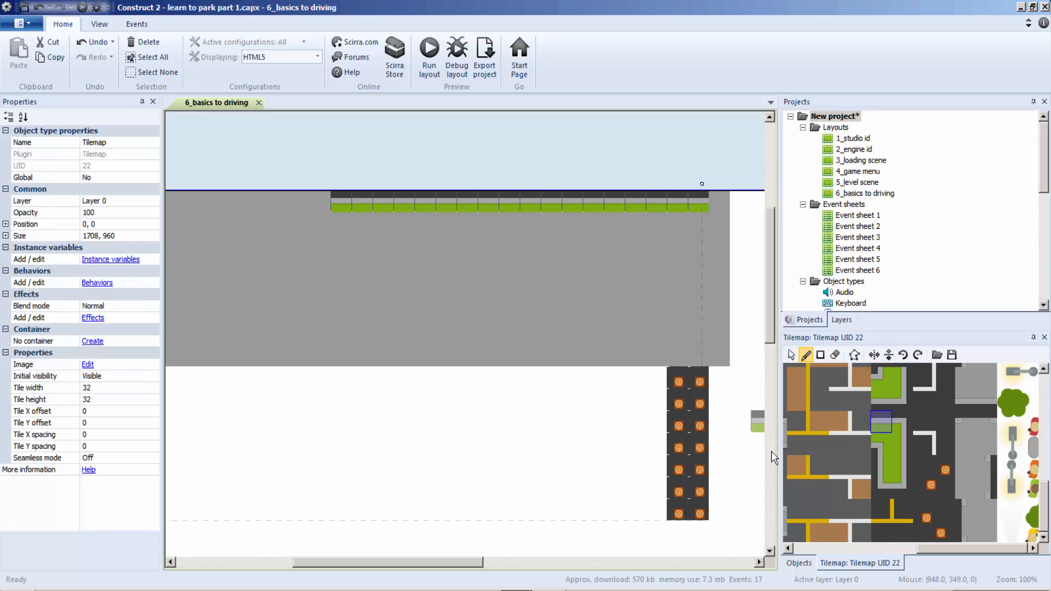
pyautogui.click(885, 396)
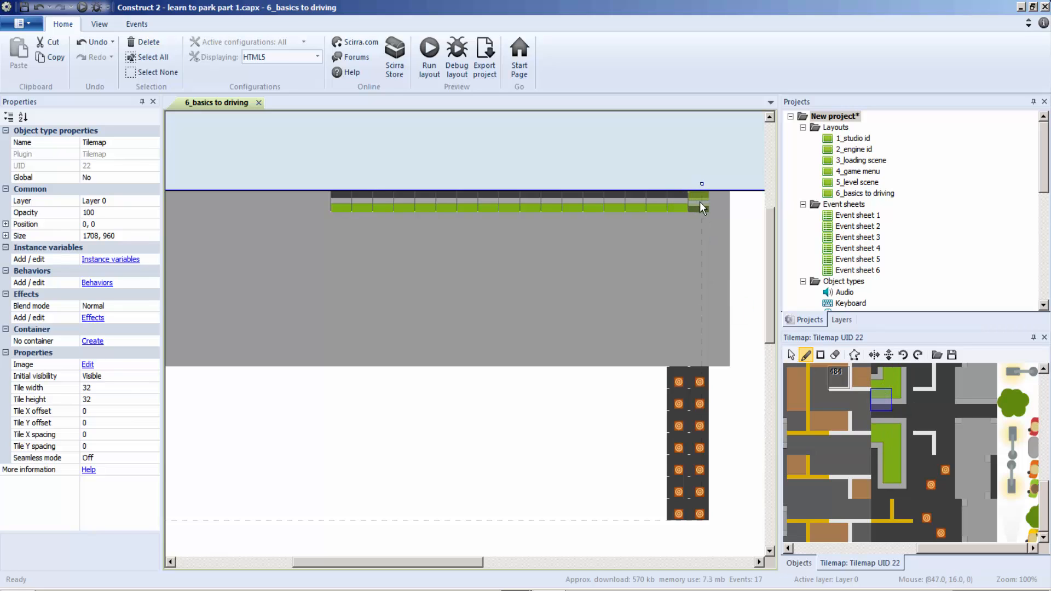
pyautogui.moveTo(688, 201); pyautogui.dragTo(314, 213)
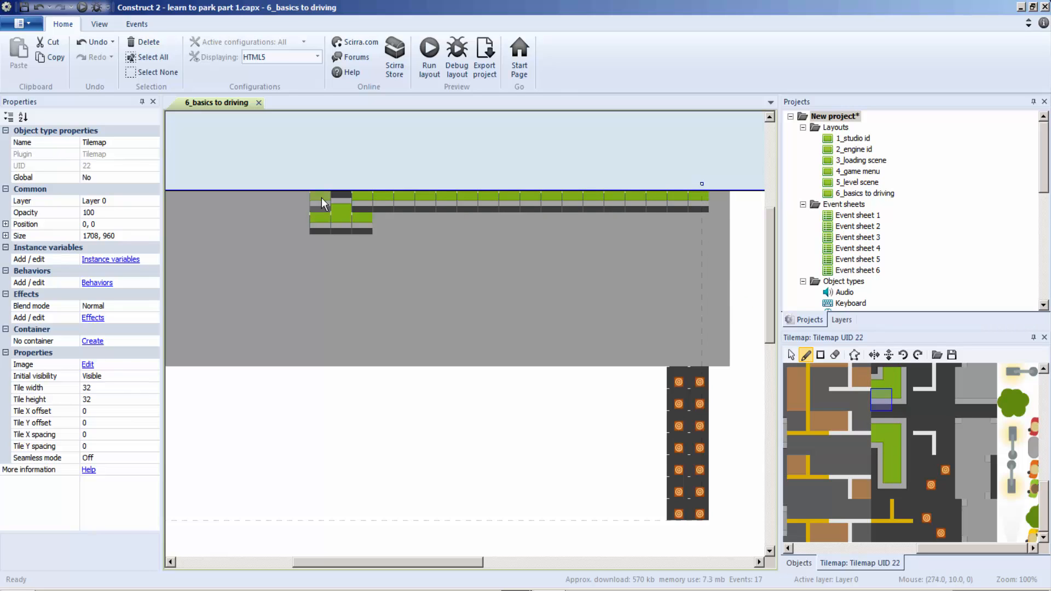
pyautogui.hotkey('ctrl', 'z')
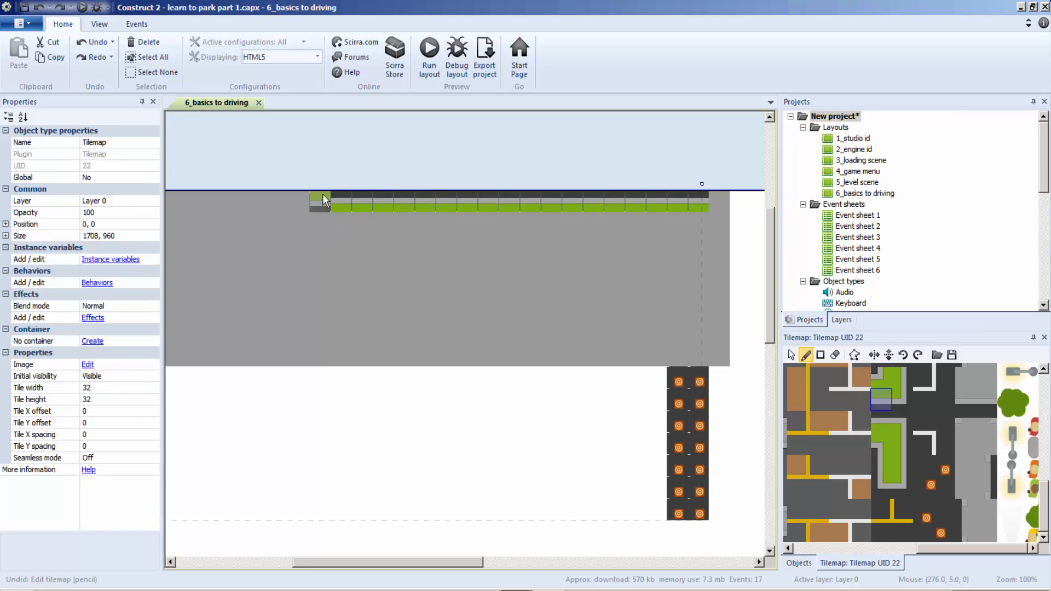
# Extend the existing grass-edge tile row along the grey band's top to the layout's left edge
pyautogui.click(878, 424)
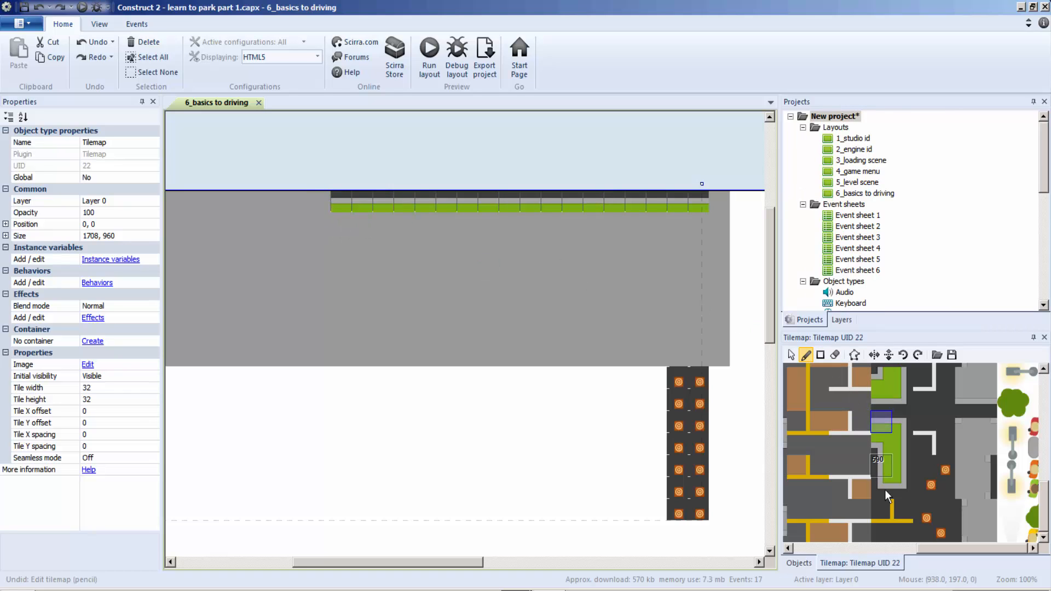
pyautogui.moveTo(428, 563); pyautogui.dragTo(349, 563)
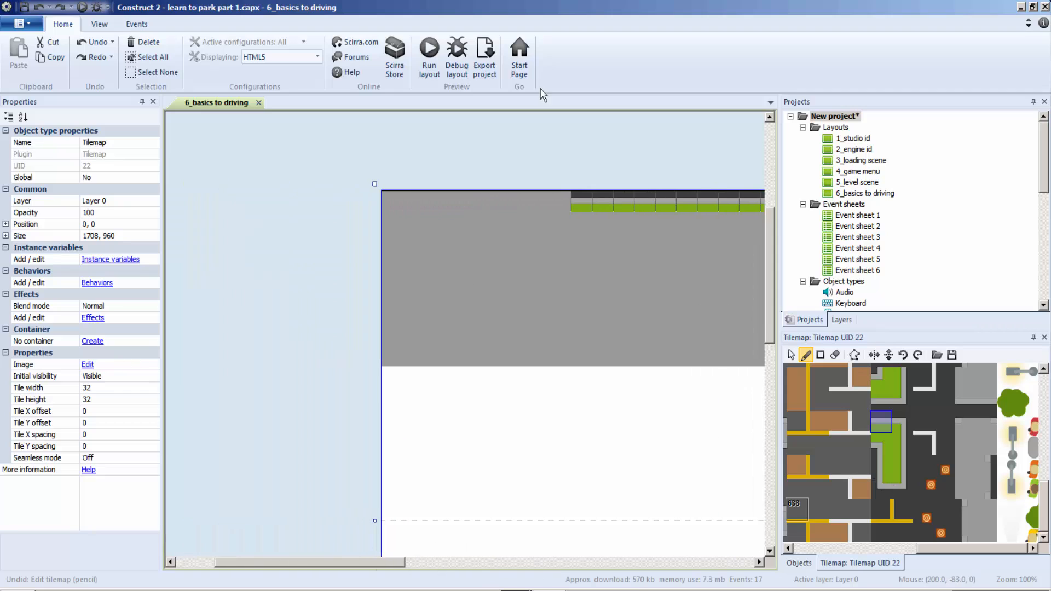
pyautogui.moveTo(553, 206); pyautogui.dragTo(380, 197)
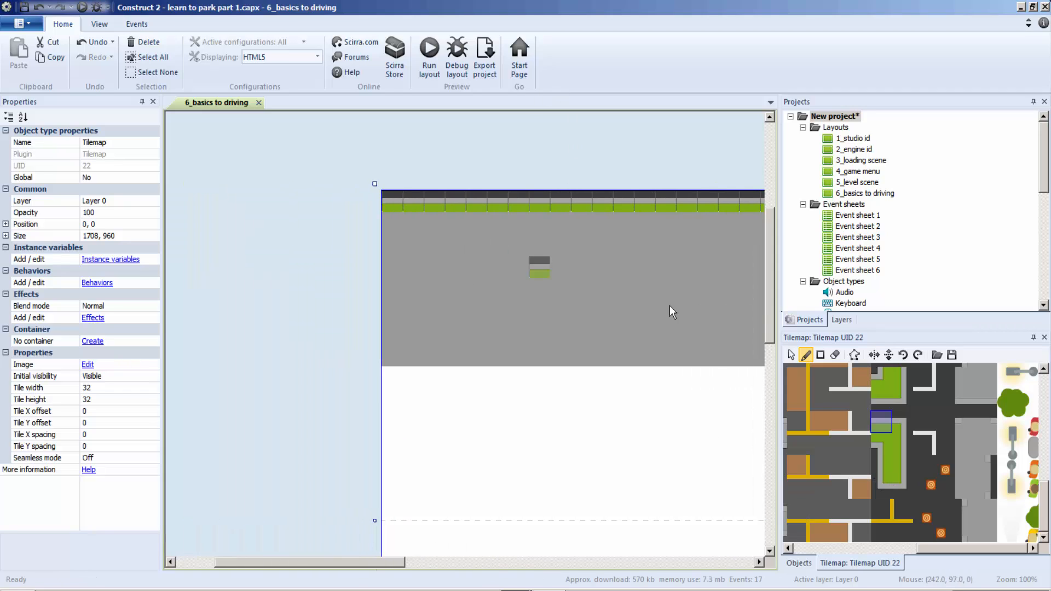
# Repaint the top row's left part with the tile that has grass above the kerb, and place the matching kerb corner tile in the layout's top-left corner
pyautogui.scroll(3, 902, 423)
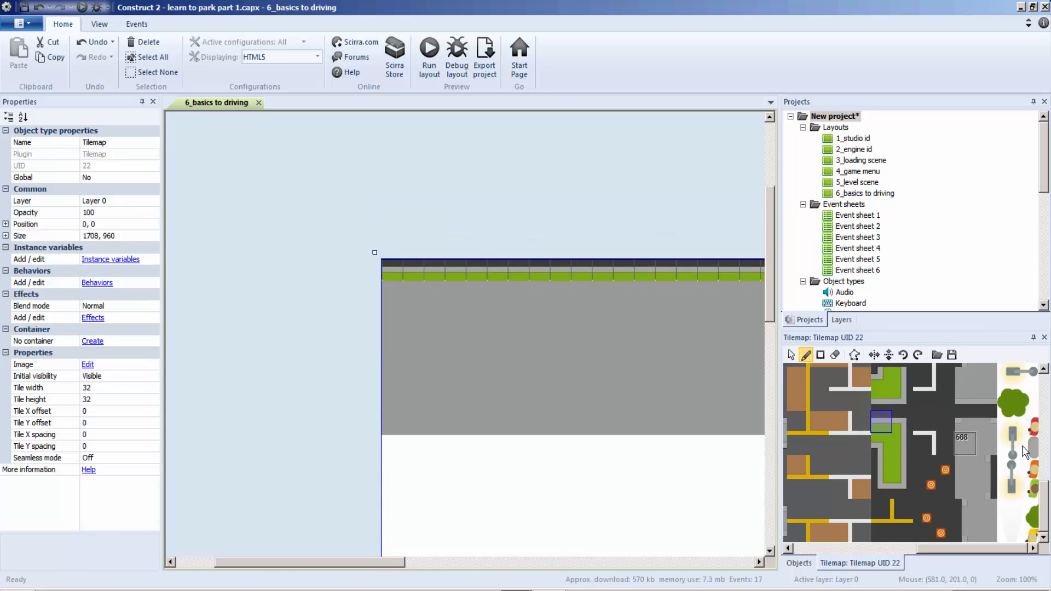
pyautogui.moveTo(1048, 519); pyautogui.dragTo(1044, 413)
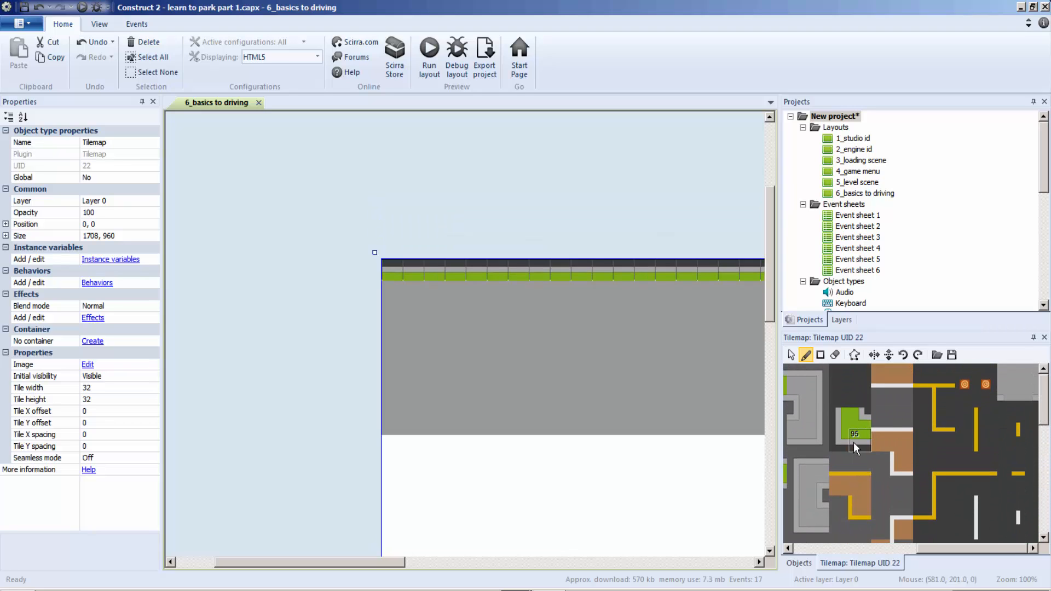
pyautogui.click(855, 442)
pyautogui.moveTo(448, 278); pyautogui.dragTo(530, 278)
pyautogui.moveTo(635, 277); pyautogui.dragTo(677, 277)
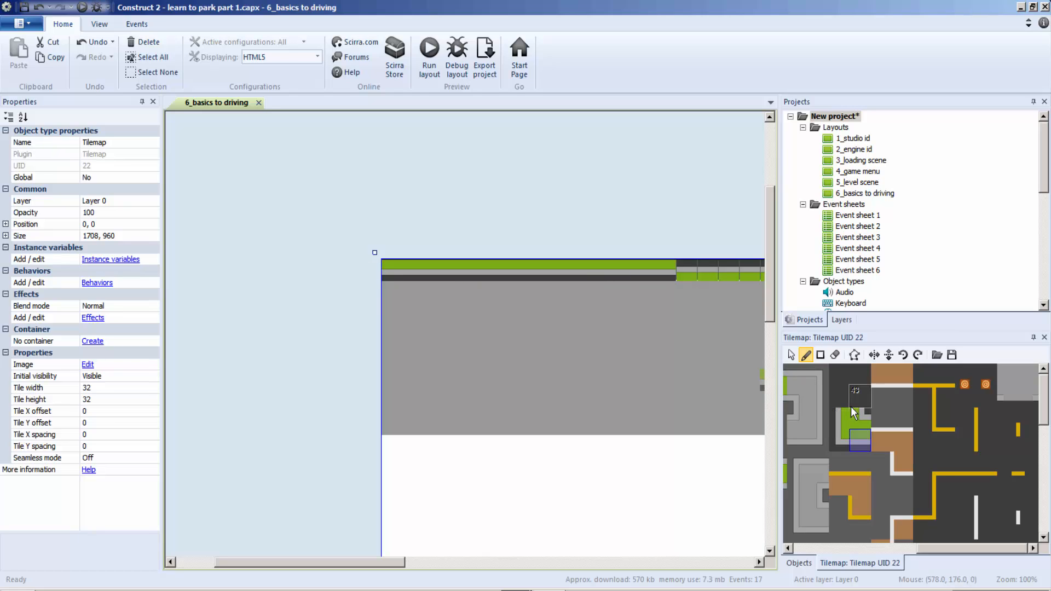
pyautogui.click(847, 431)
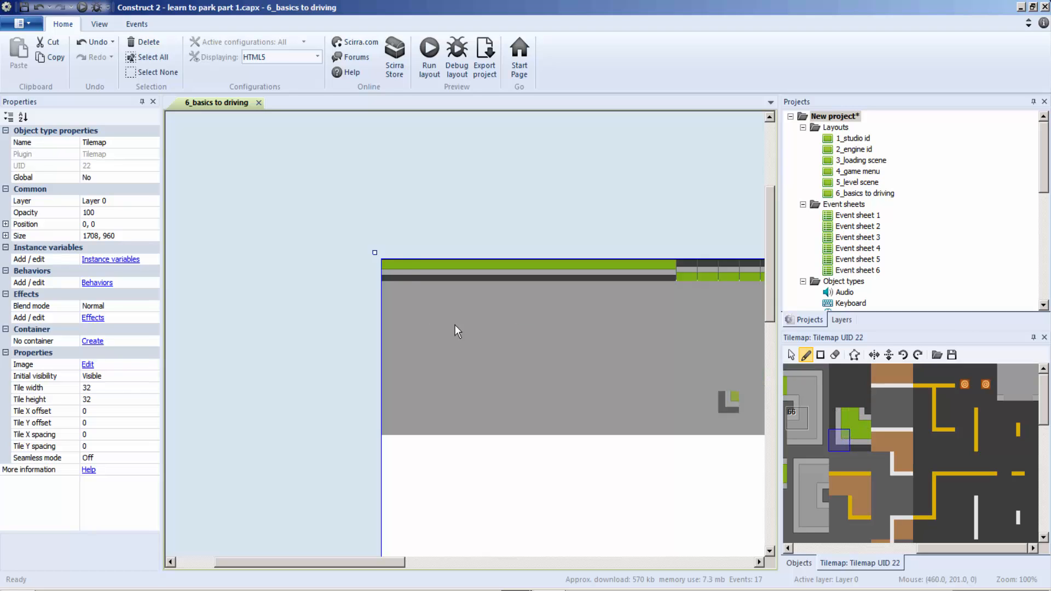
pyautogui.click(388, 274)
# Place the small grass inner-corner tile at the right end of the grass-edge row, beside the dashed boundary
pyautogui.moveTo(360, 561); pyautogui.dragTo(497, 562)
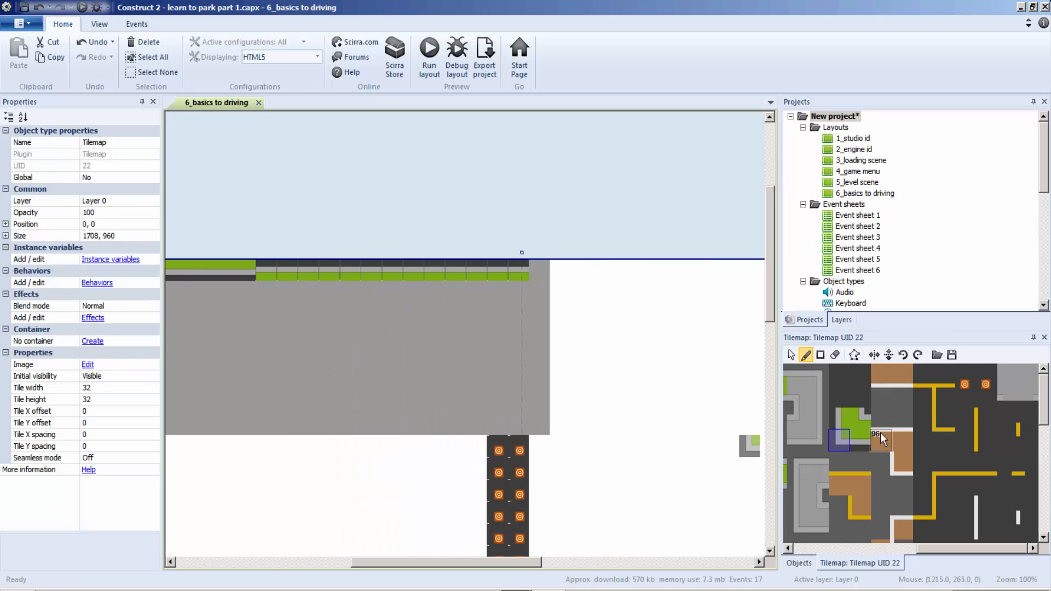
pyautogui.click(865, 413)
pyautogui.click(520, 268)
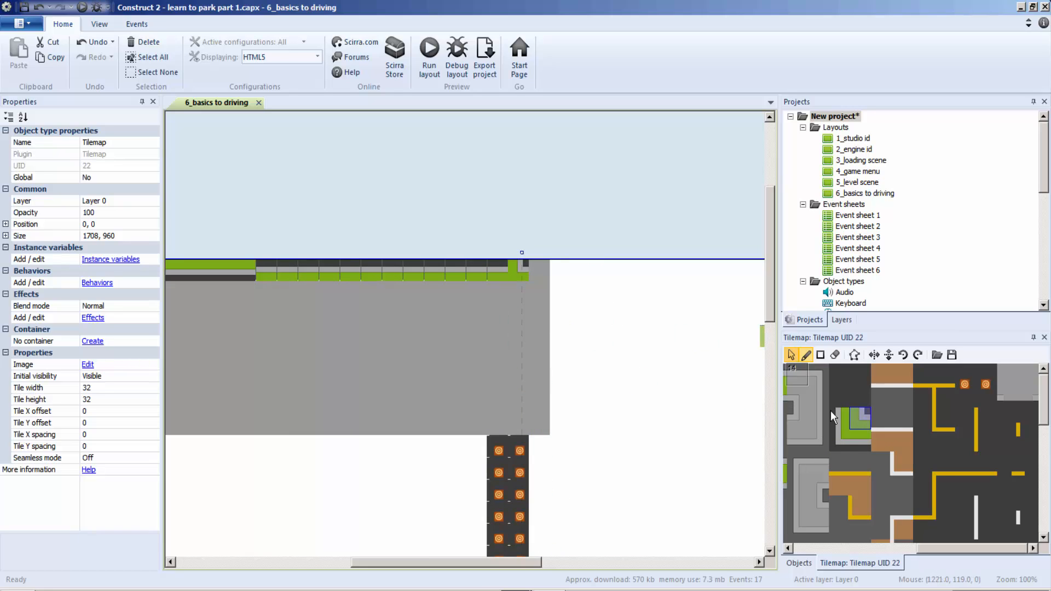
# Repaint the rest of the top row with the grass-above-kerb tile as far as the grey band's right end
pyautogui.click(858, 440)
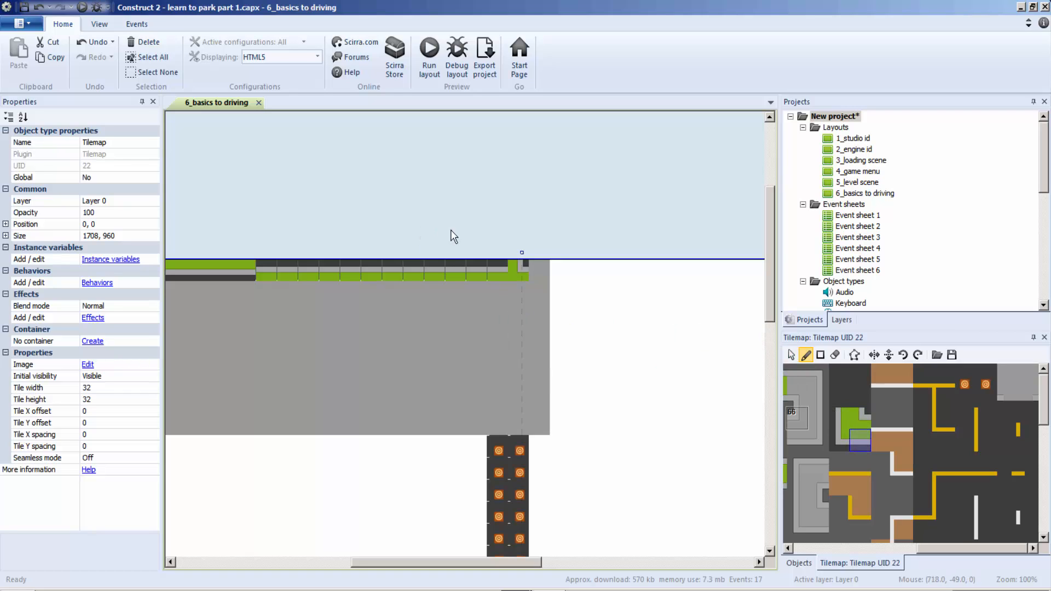
pyautogui.click(275, 266)
pyautogui.moveTo(278, 271); pyautogui.dragTo(395, 274)
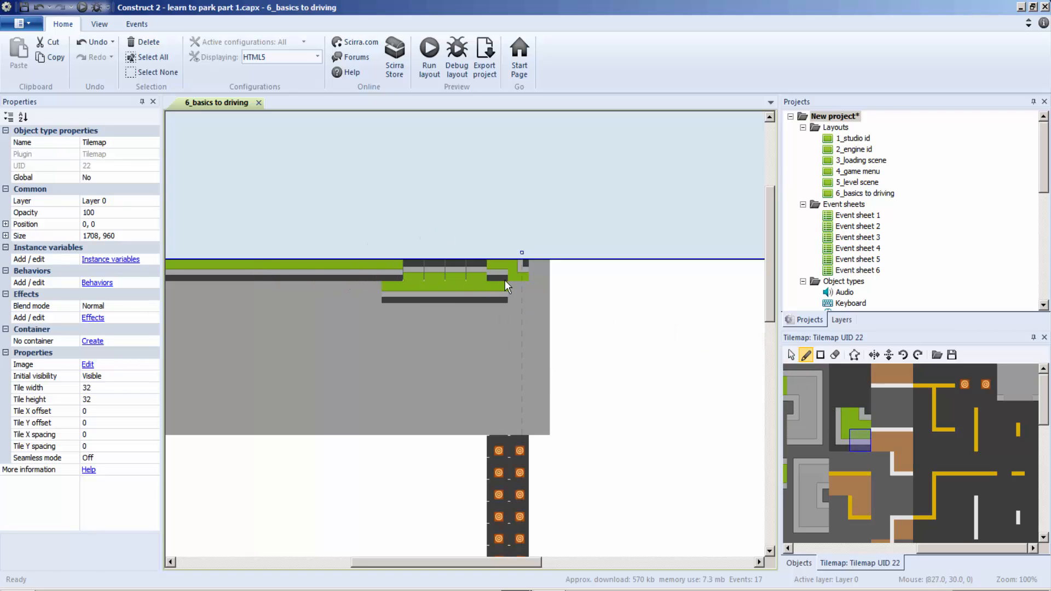
pyautogui.hotkey('ctrl', 'z')
pyautogui.moveTo(287, 271); pyautogui.dragTo(436, 275)
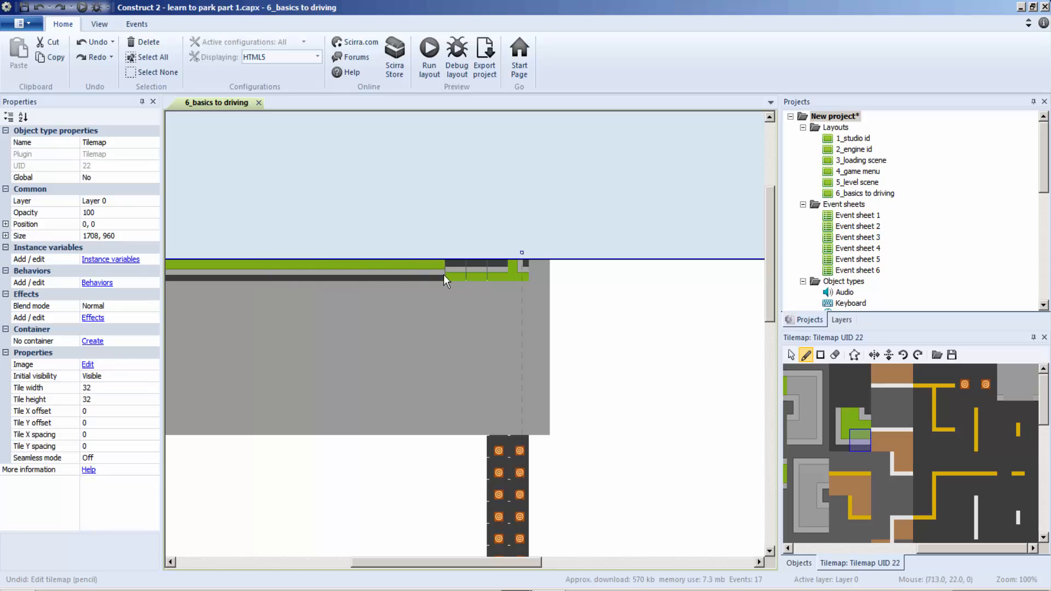
pyautogui.moveTo(528, 281); pyautogui.dragTo(547, 281)
# Paint a 14-tile row of the dark yellow-edged corner tile beneath the kerb, leftward from the grey band's right end
pyautogui.click(951, 456)
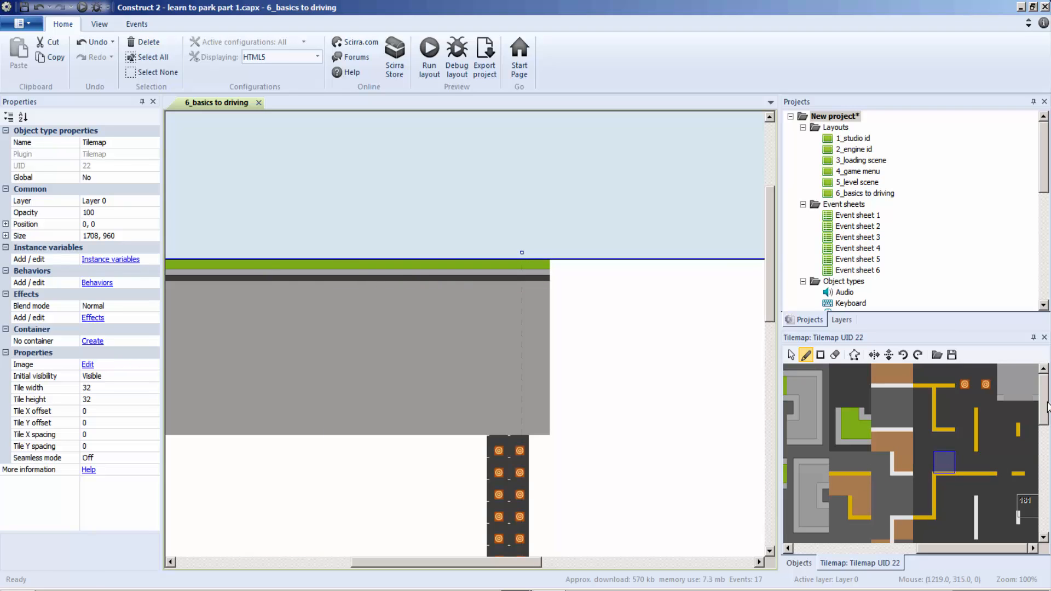
pyautogui.moveTo(1047, 399); pyautogui.dragTo(1048, 445)
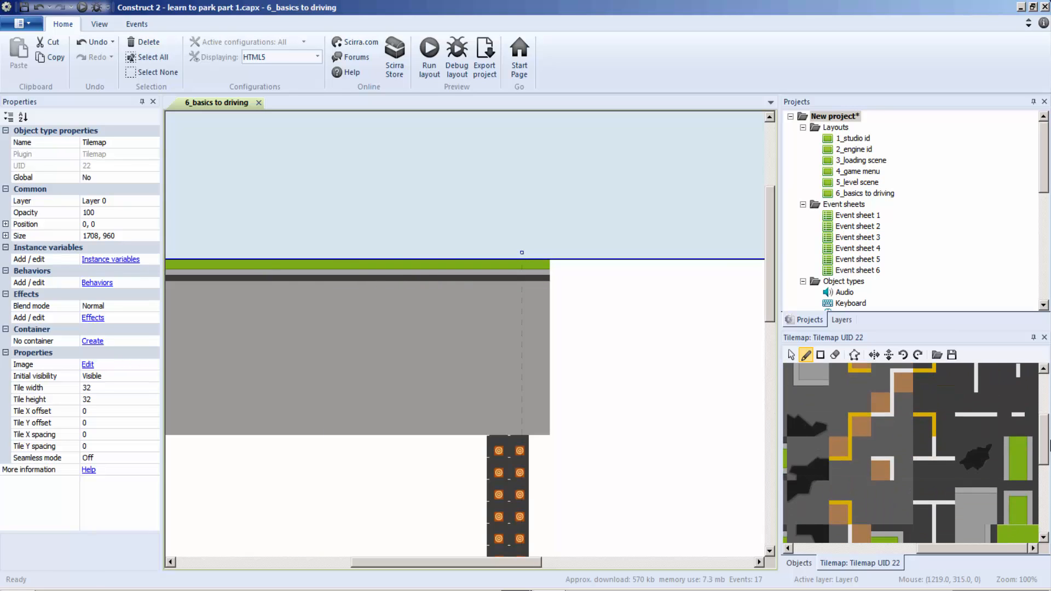
pyautogui.click(958, 387)
pyautogui.moveTo(1046, 438); pyautogui.dragTo(1049, 393)
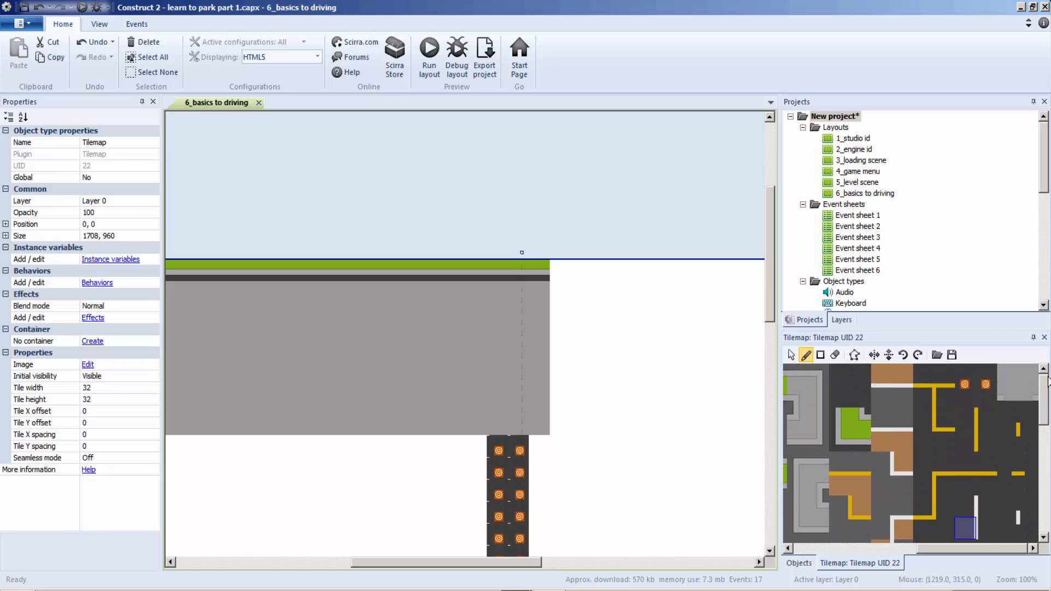
pyautogui.click(929, 373)
pyautogui.hotkey('ctrl', 'z')
pyautogui.moveTo(540, 292); pyautogui.dragTo(381, 299)
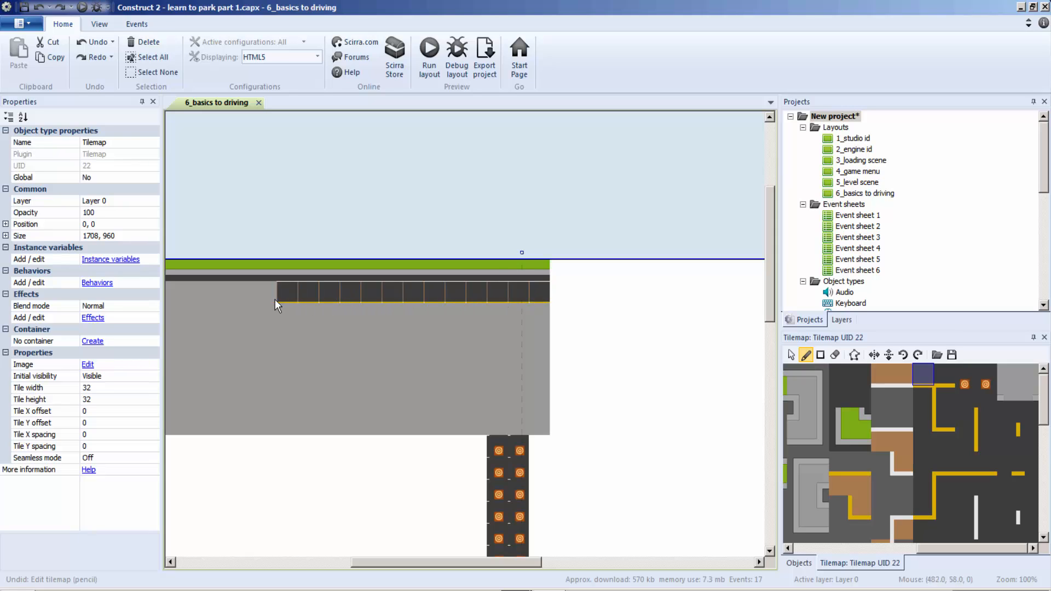
pyautogui.moveTo(277, 299); pyautogui.dragTo(263, 299)
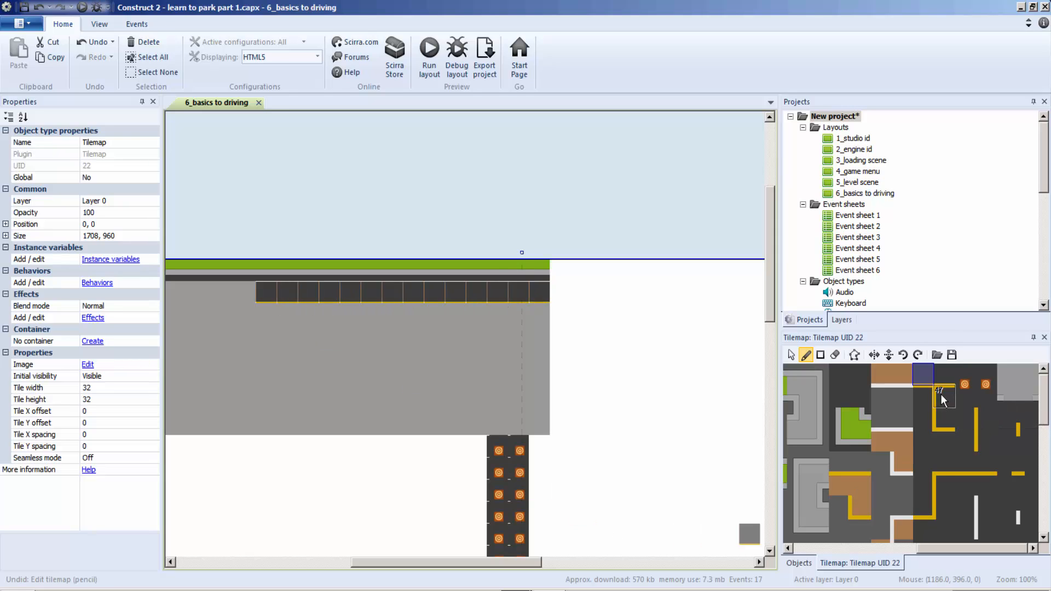
# Paint the seamless dark road tile with the yellow lower line beneath the kerb across the grey band's full width
pyautogui.click(944, 370)
pyautogui.moveTo(537, 291); pyautogui.dragTo(199, 289)
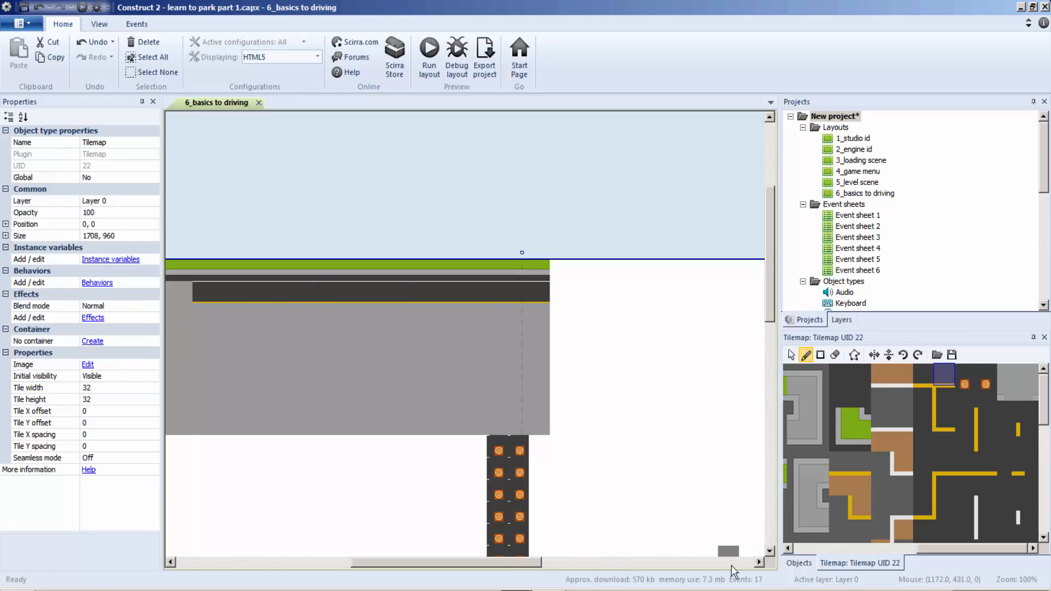
pyautogui.moveTo(434, 563); pyautogui.dragTo(300, 550)
pyautogui.moveTo(589, 288); pyautogui.dragTo(366, 291)
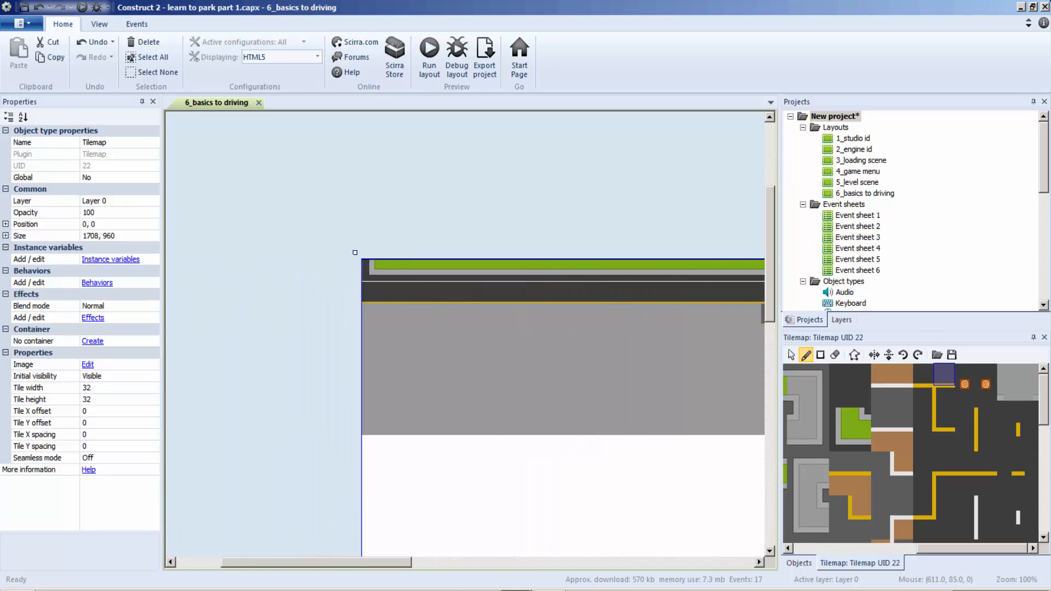
pyautogui.scroll(-5, 911, 493)
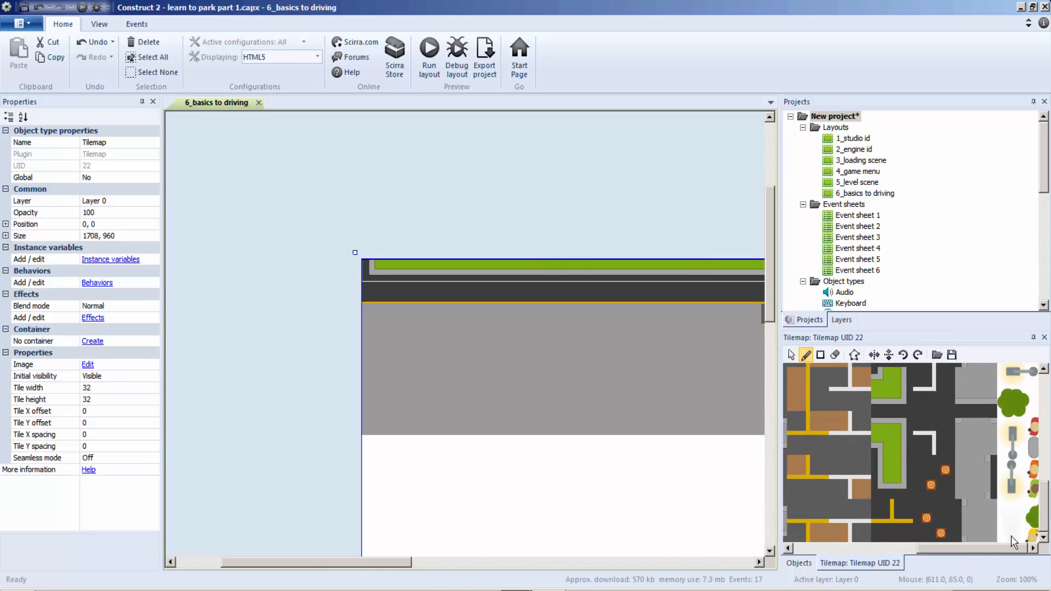
pyautogui.click(911, 532)
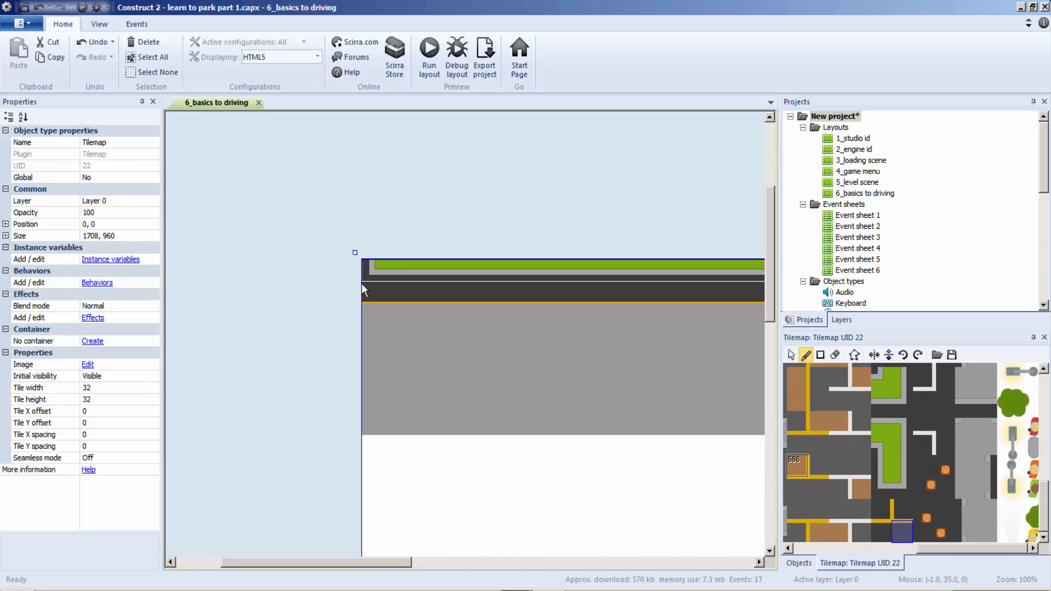
pyautogui.click(881, 509)
pyautogui.moveTo(365, 286); pyautogui.dragTo(434, 297)
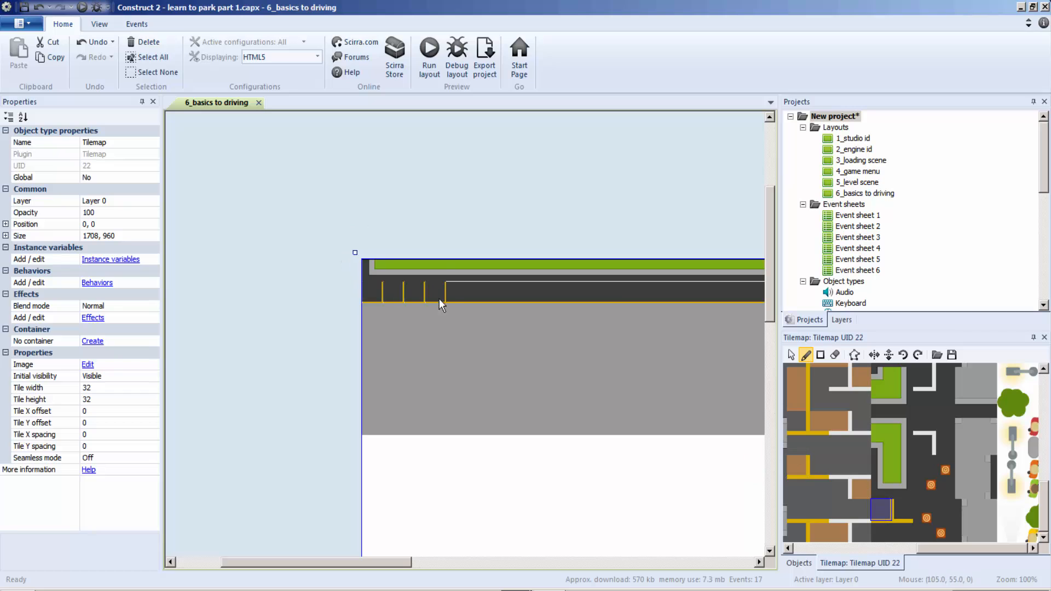
pyautogui.hotkey('ctrl', 'z')
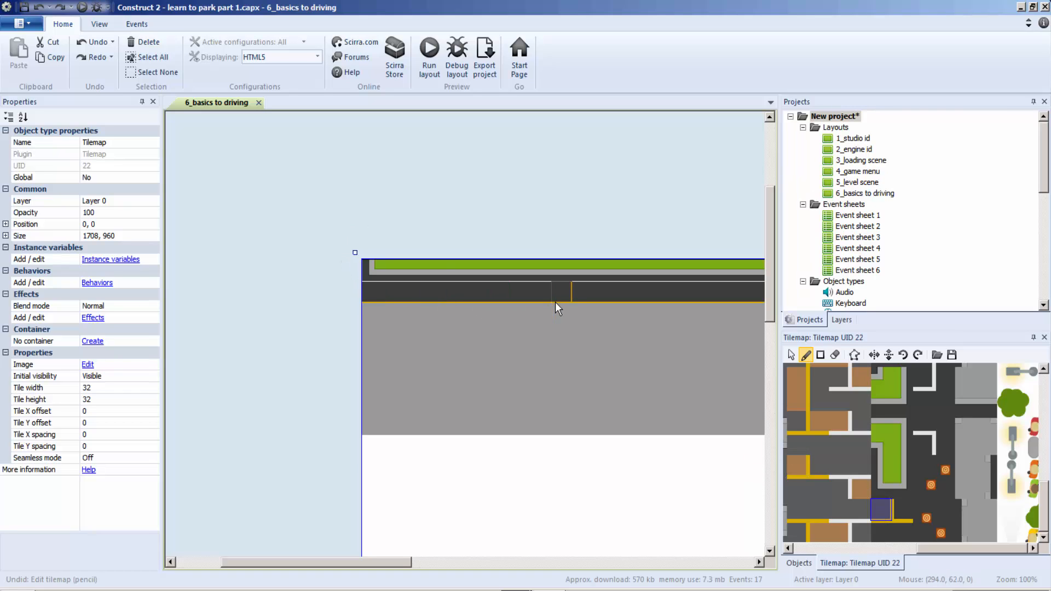
pyautogui.hotkey('ctrl', 'z')
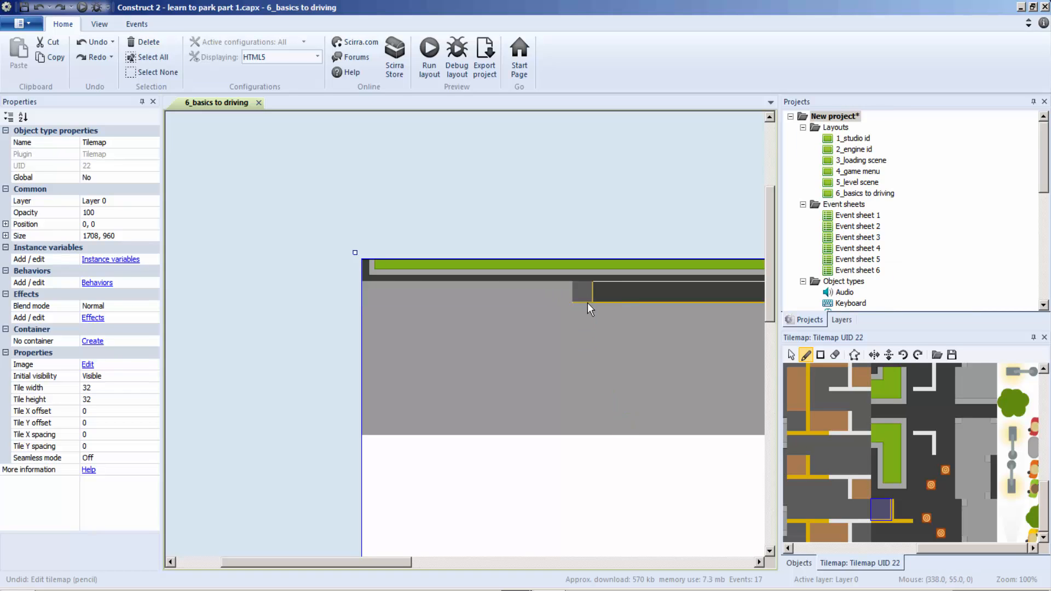
pyautogui.hotkey('ctrl', 'y')
# Paint six four-tile-high columns of the grey yellow-left-line tile beneath the road's yellow line, every third tile from the tilemap's left edge
pyautogui.click(881, 378)
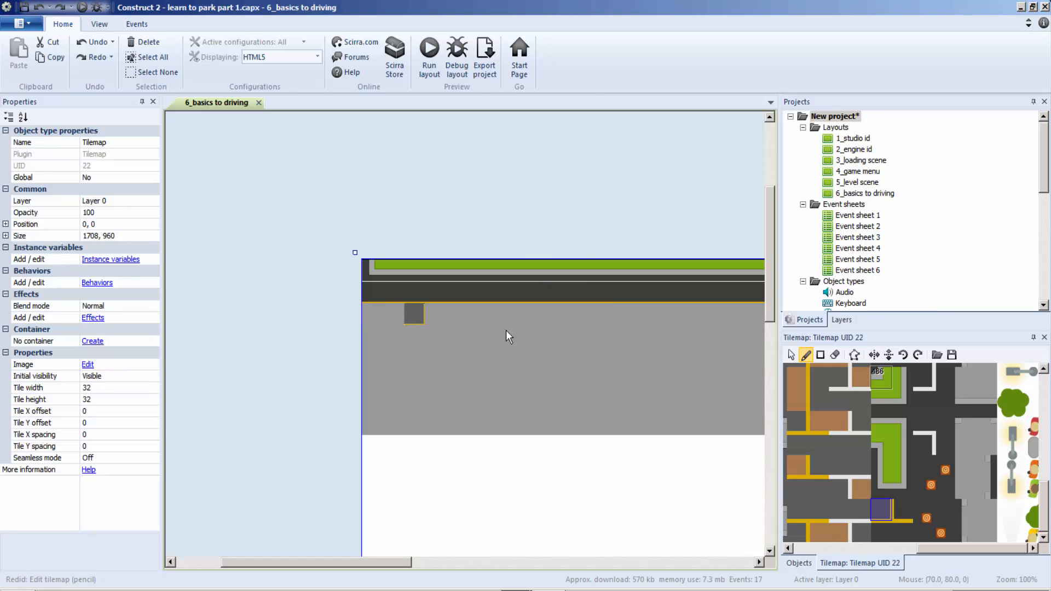
pyautogui.click(839, 462)
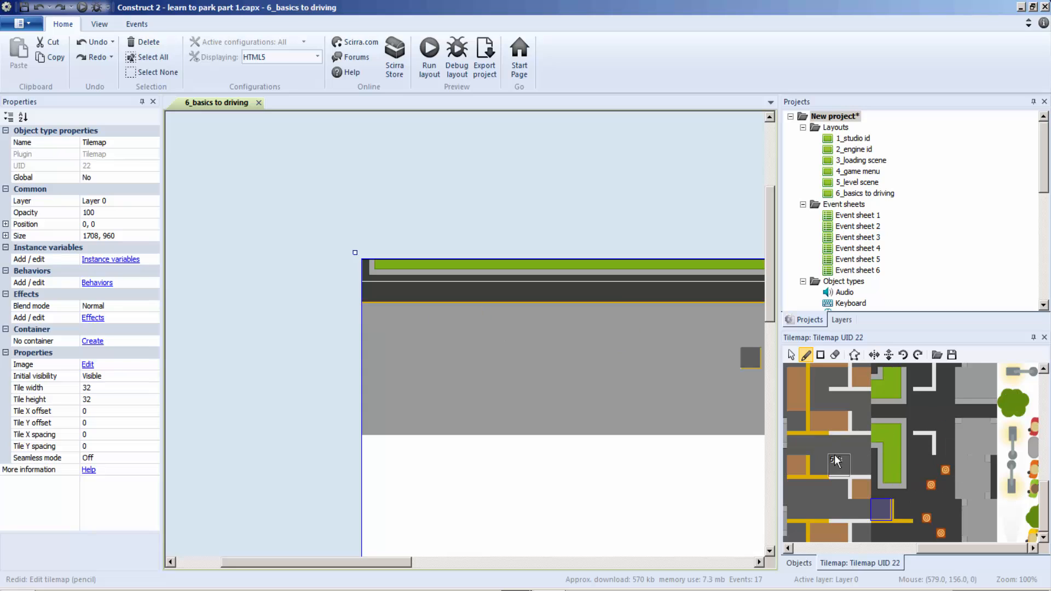
pyautogui.click(818, 399)
pyautogui.moveTo(365, 317); pyautogui.dragTo(372, 357)
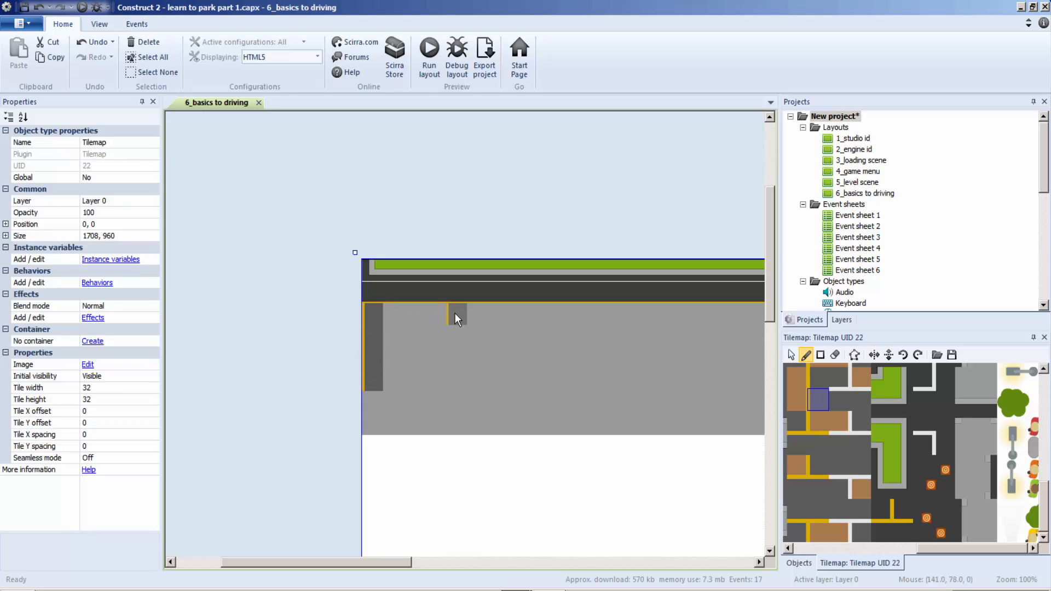
pyautogui.moveTo(429, 311); pyautogui.dragTo(432, 340)
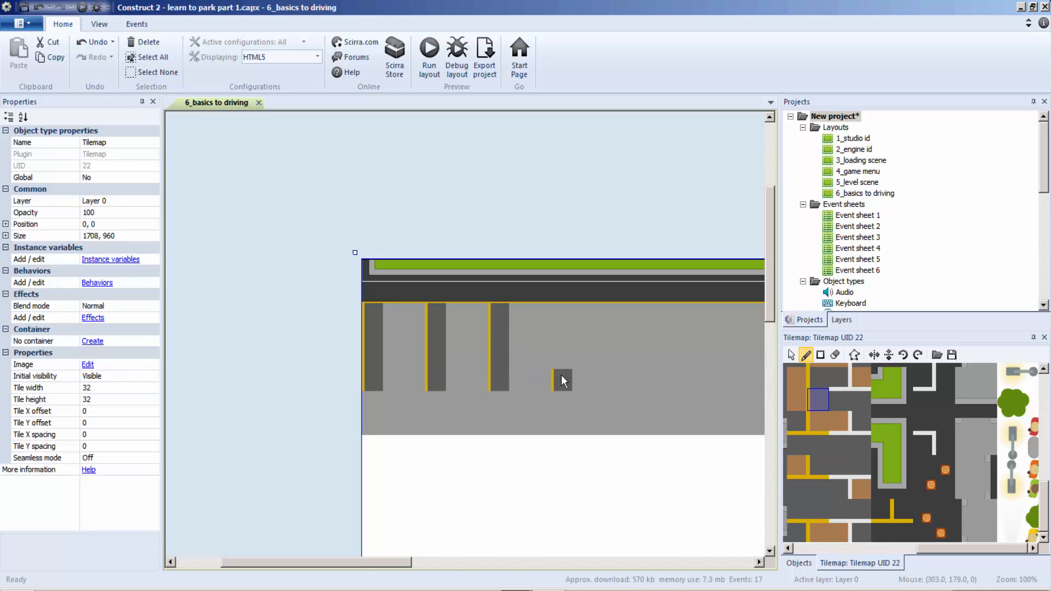
pyautogui.moveTo(559, 324); pyautogui.dragTo(561, 310)
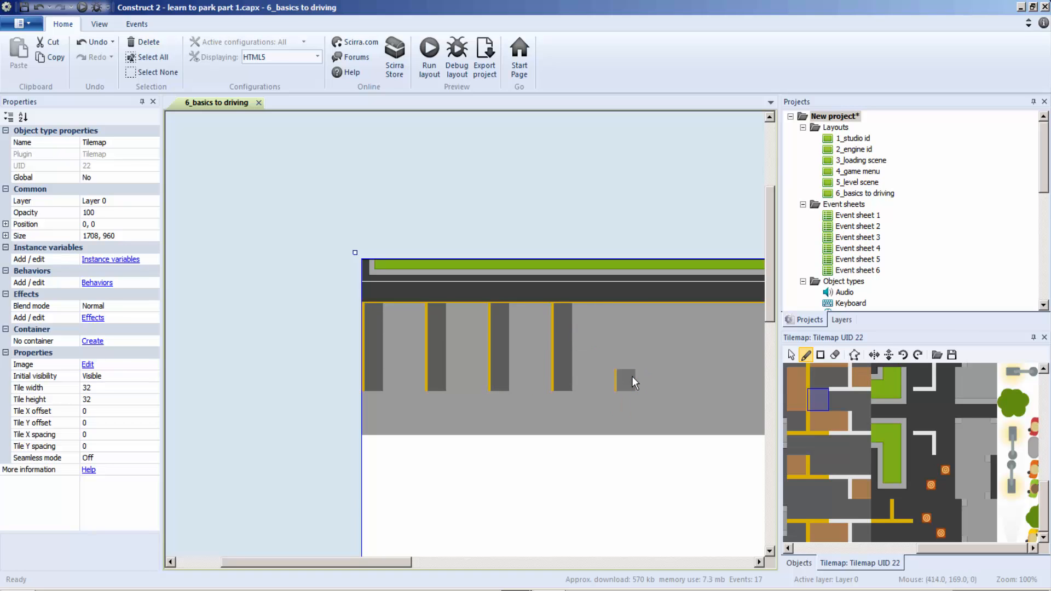
pyautogui.moveTo(633, 327); pyautogui.dragTo(629, 312)
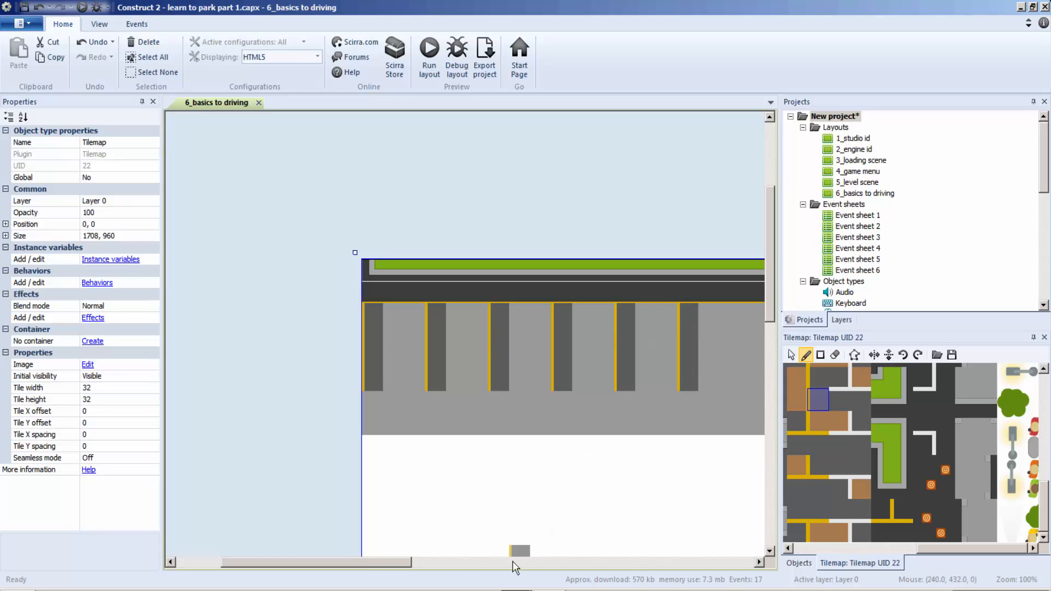
# Continue the every-third-tile pattern with three more four-tile-high grey yellow-line columns, ending just before the dashed layout boundary
pyautogui.moveTo(403, 563); pyautogui.dragTo(509, 563)
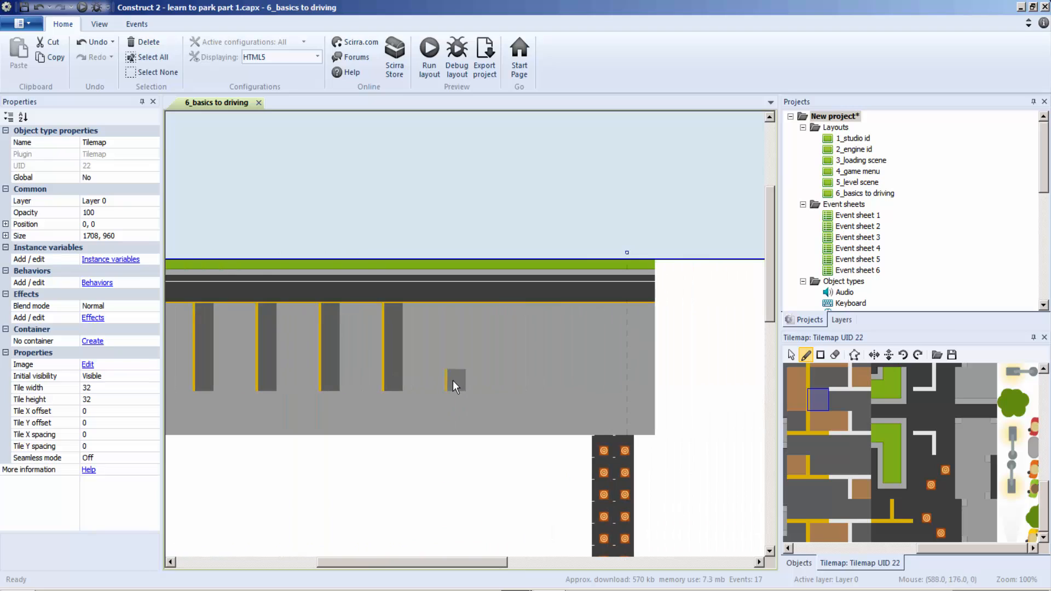
pyautogui.click(455, 321)
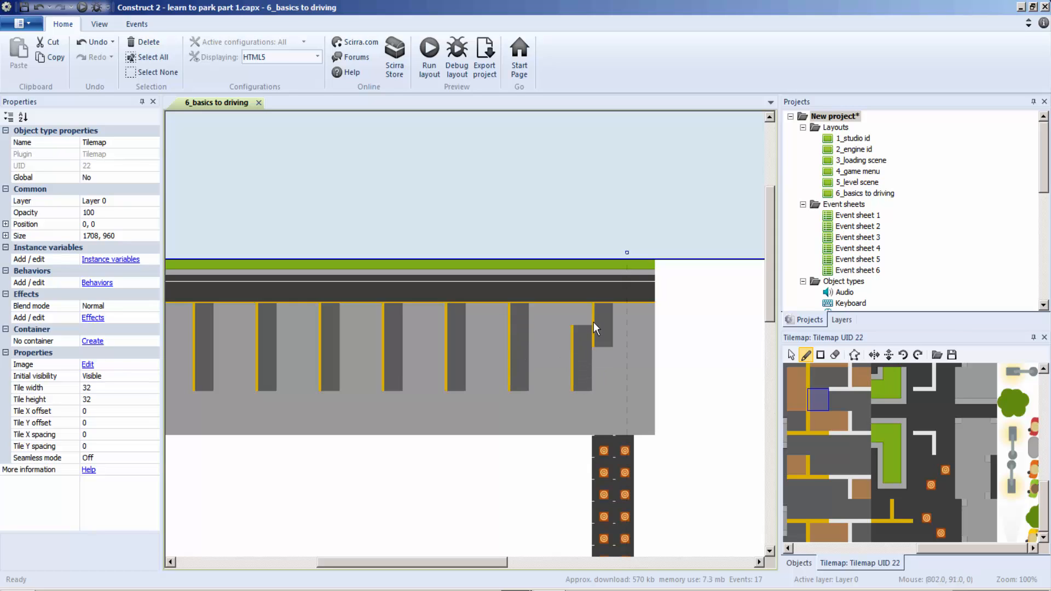
pyautogui.hotkey('ctrl', 'z')
pyautogui.moveTo(584, 338); pyautogui.dragTo(581, 382)
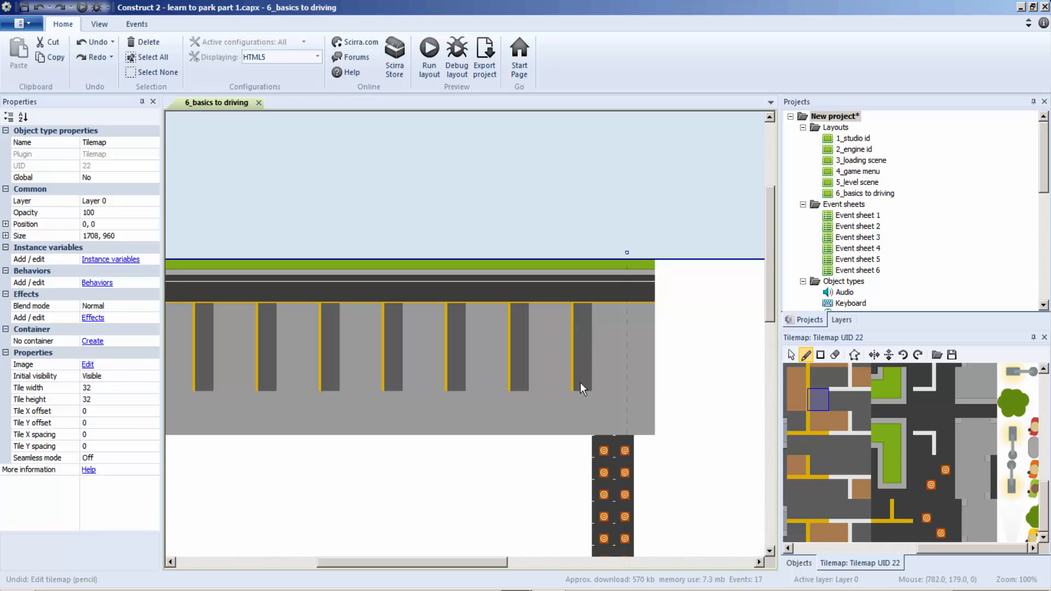
pyautogui.click(629, 386)
pyautogui.hotkey('ctrl', 'z')
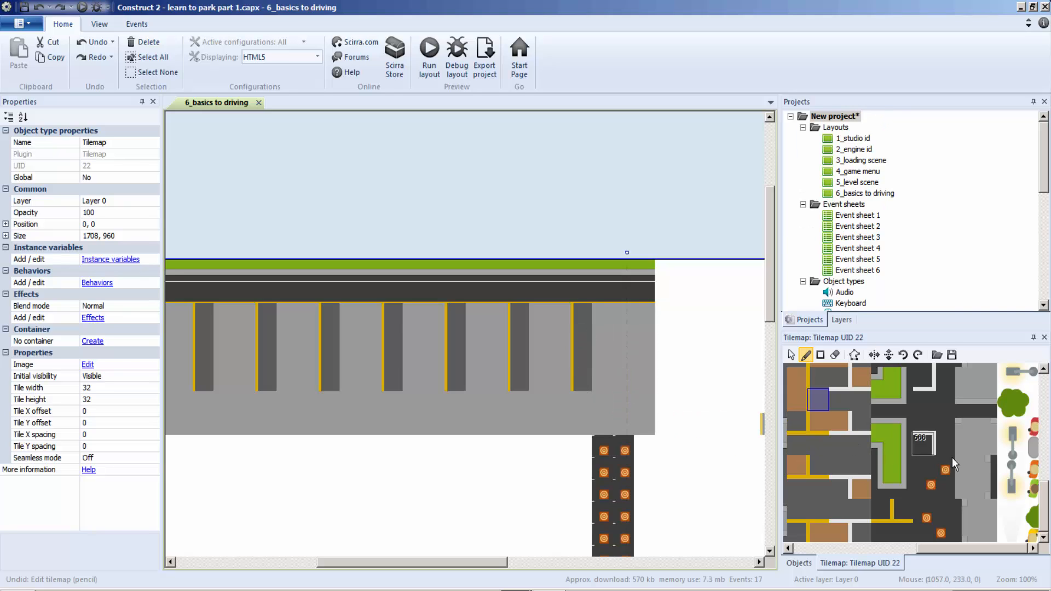
# Extend the two-tile-wide orange-marker strip up to the road's yellow line and fill the nearby bay's empty columns with the white-ticked dark tile
pyautogui.click(939, 472)
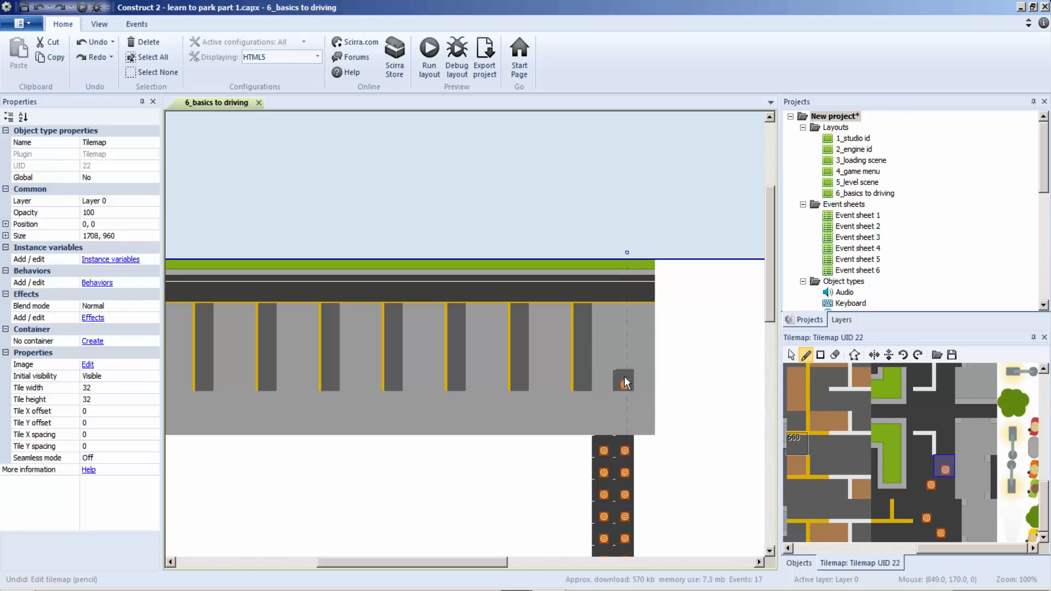
pyautogui.moveTo(633, 417)
pyautogui.mouseDown()
pyautogui.moveTo(624, 322)
pyautogui.moveTo(599, 320)
pyautogui.moveTo(598, 347)
pyautogui.mouseUp()
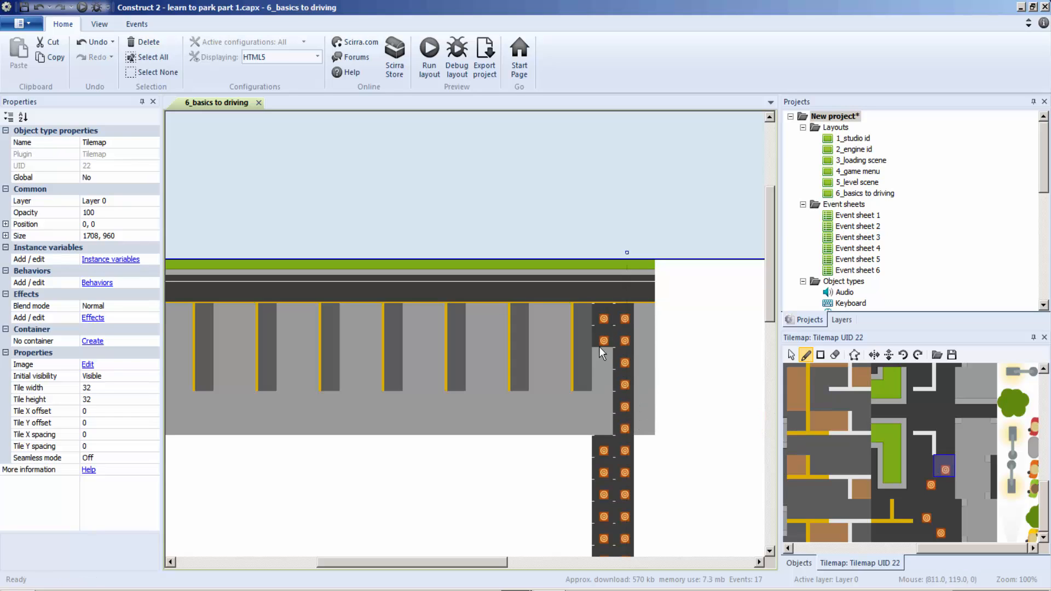
pyautogui.click(938, 419)
pyautogui.moveTo(559, 321)
pyautogui.mouseDown()
pyautogui.moveTo(558, 366)
pyautogui.moveTo(538, 317)
pyautogui.mouseUp()
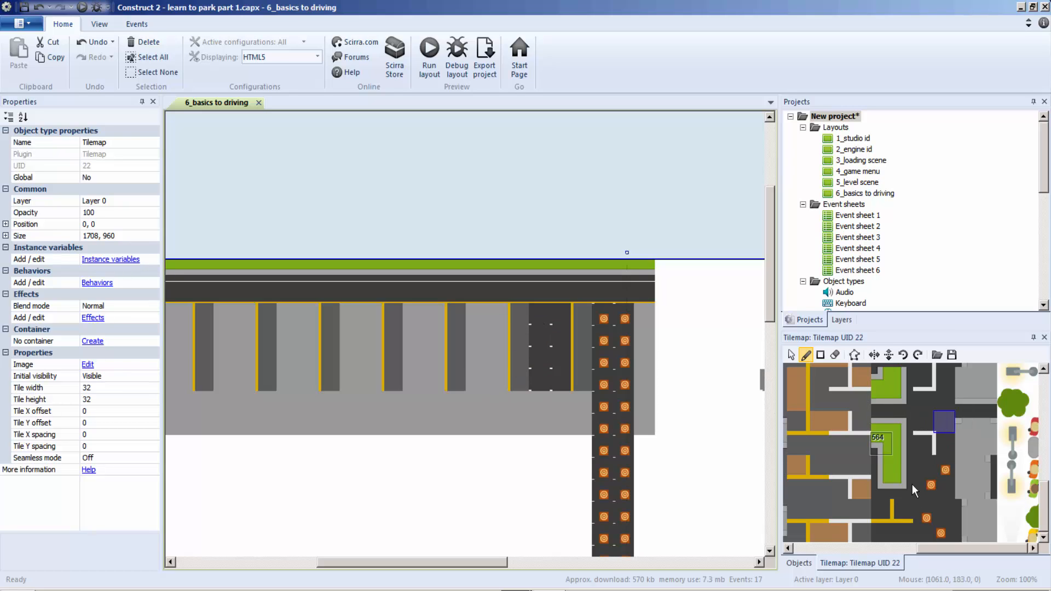
# Paint the dark short-yellow-dash tile down the two inner columns of each of the two bays nearest the orange-marker strip
pyautogui.click(1047, 450)
pyautogui.scroll(3, 1047, 450)
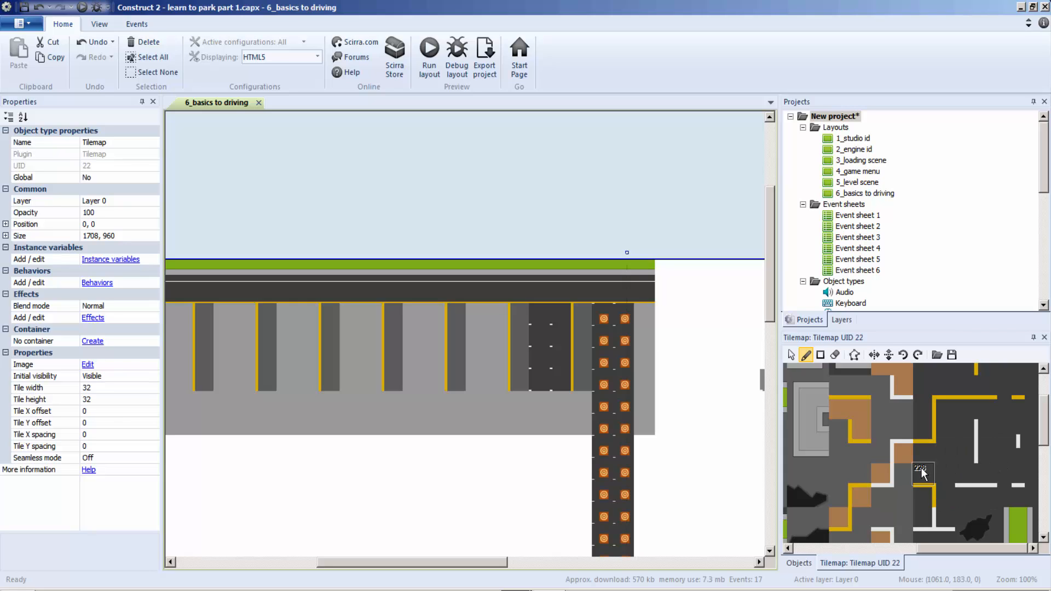
pyautogui.click(924, 451)
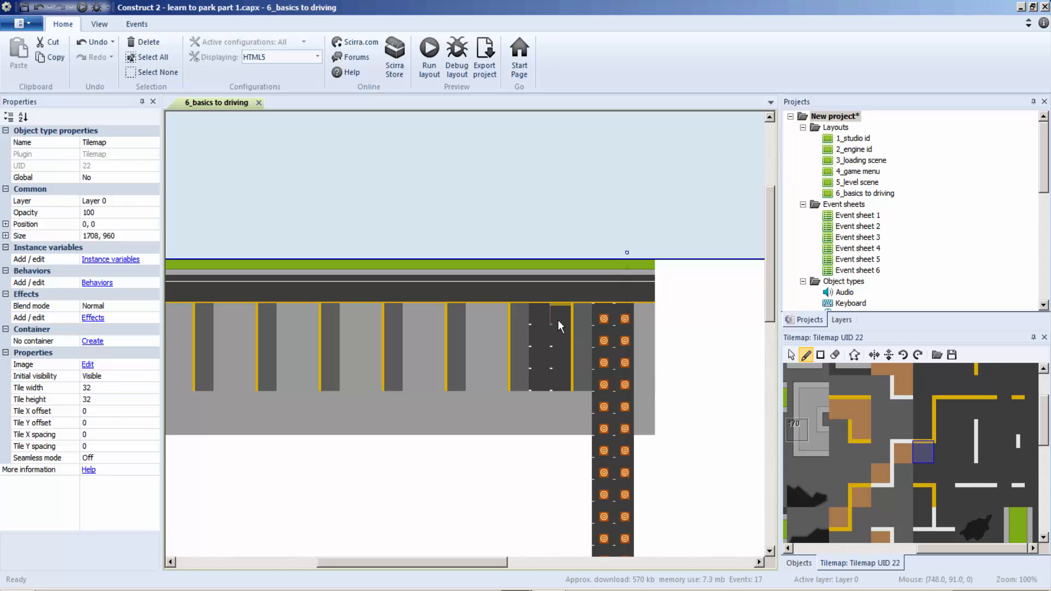
pyautogui.click(1027, 369)
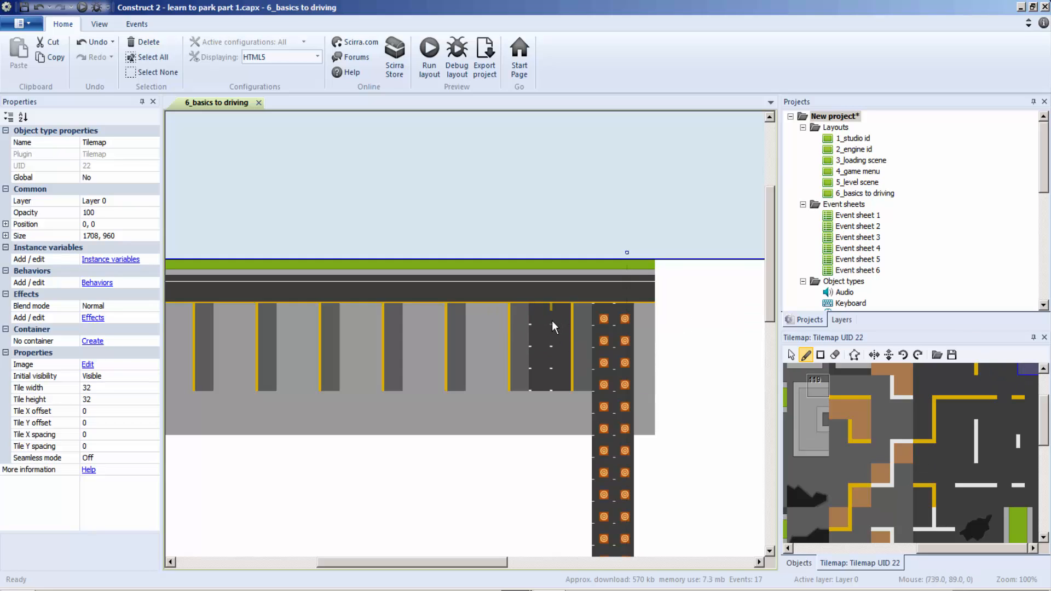
pyautogui.moveTo(547, 319); pyautogui.dragTo(535, 367)
pyautogui.moveTo(559, 311); pyautogui.dragTo(556, 341)
pyautogui.moveTo(491, 379); pyautogui.dragTo(495, 324)
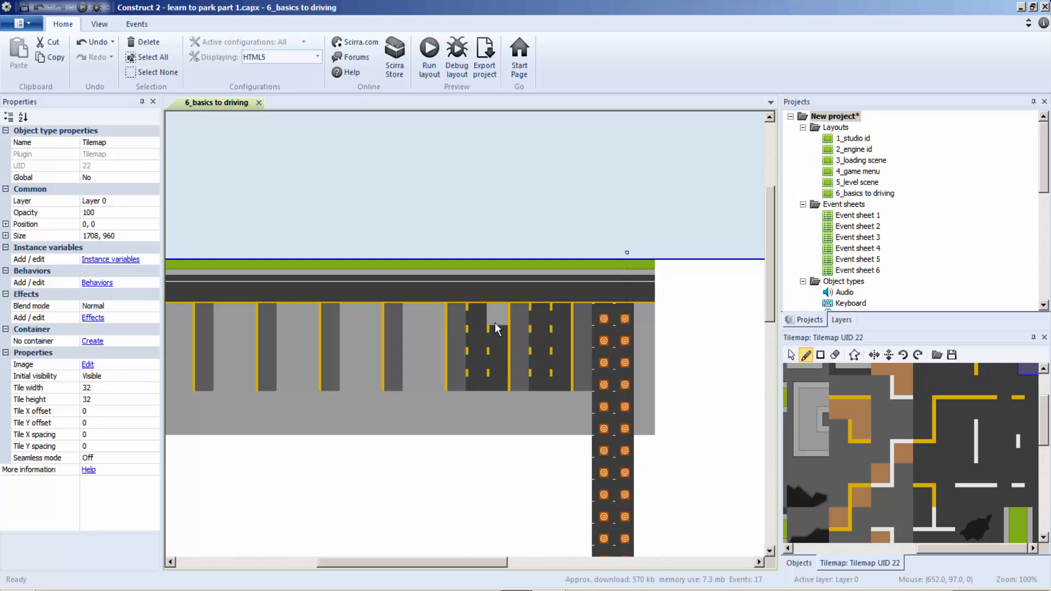
# Repaint the grey divider columns at the dashed bays' left edge and one bay further left with the dark solid yellow-line tile
pyautogui.click(943, 430)
pyautogui.moveTo(469, 407)
pyautogui.mouseDown()
pyautogui.moveTo(459, 388)
pyautogui.moveTo(459, 317)
pyautogui.mouseUp()
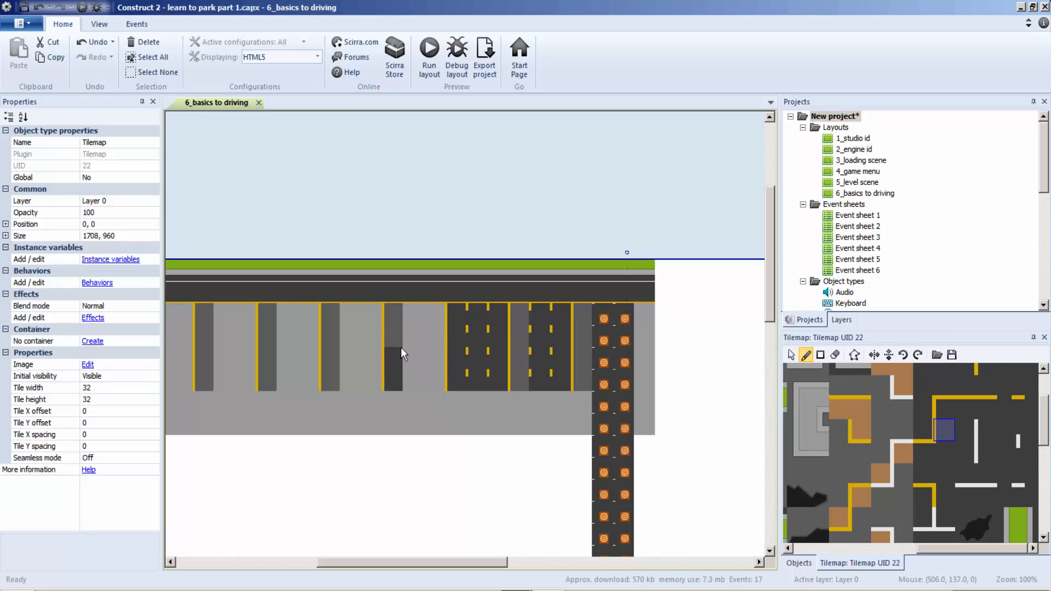
pyautogui.moveTo(401, 351); pyautogui.dragTo(402, 323)
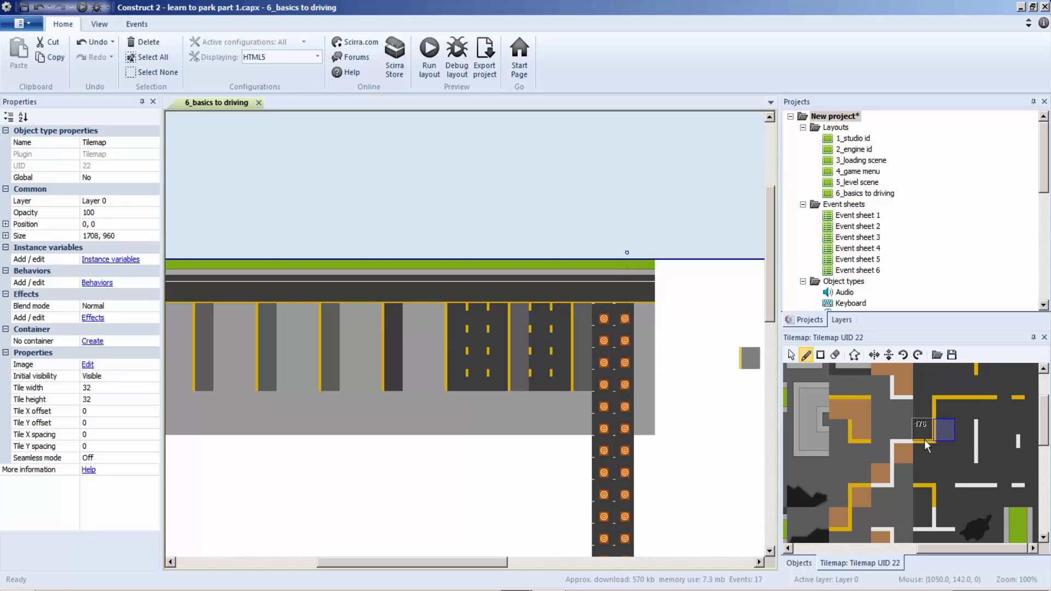
# Try the solid yellow-line tile on the leftmost dashed column, and repaint that column with the short-yellow-dash tile
pyautogui.click(986, 369)
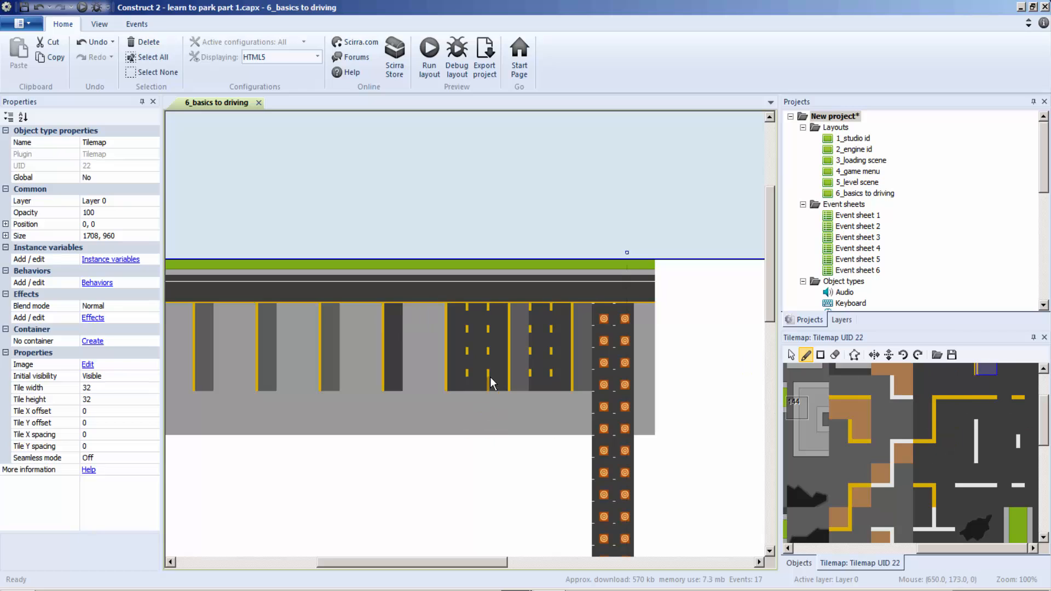
pyautogui.moveTo(470, 373); pyautogui.dragTo(470, 342)
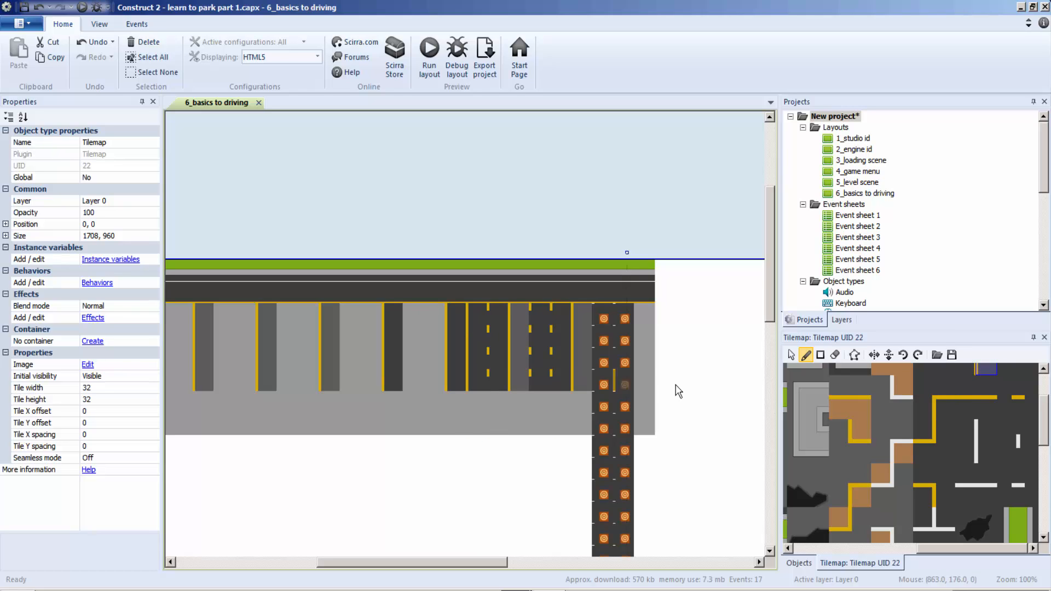
pyautogui.scroll(1, 985, 446)
pyautogui.scroll(1, 1045, 429)
pyautogui.scroll(3, 1045, 430)
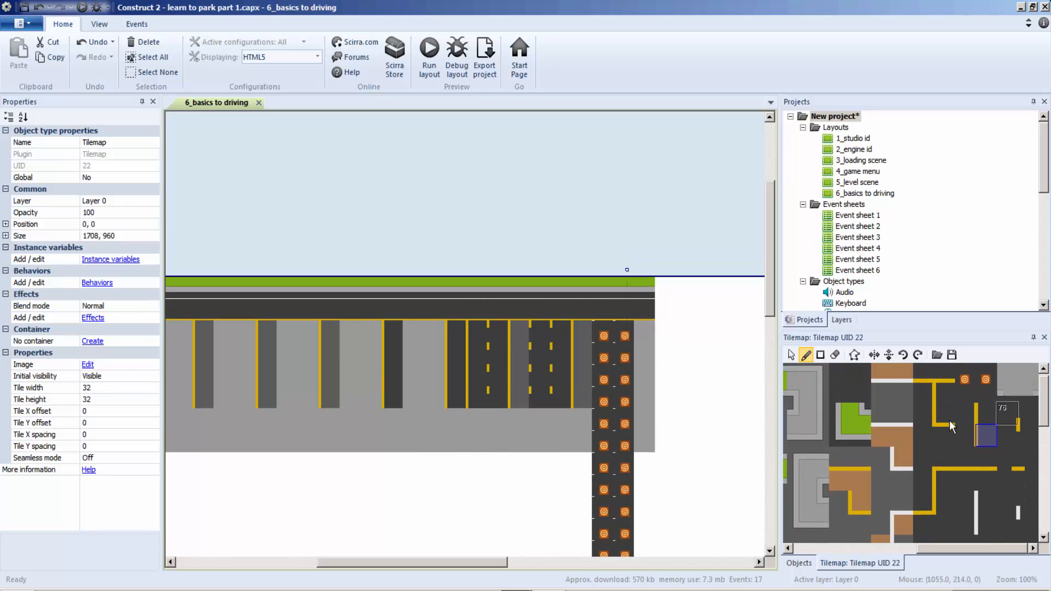
pyautogui.click(1027, 434)
pyautogui.moveTo(479, 395); pyautogui.dragTo(470, 335)
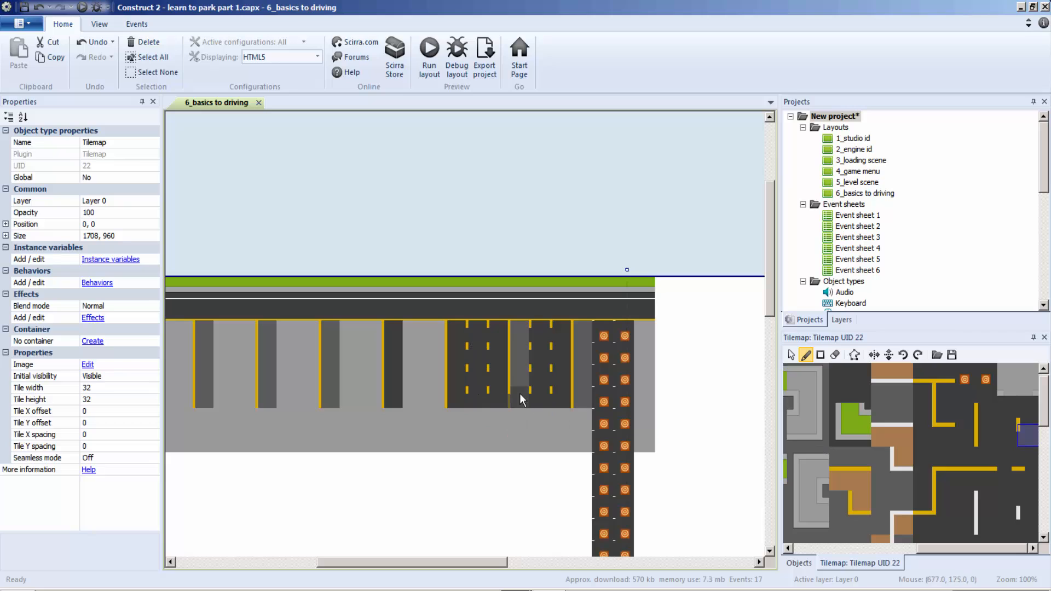
# Repaint the grey divider column between the two dashed bays with the dark solid yellow-line tile over its full four-tile height
pyautogui.moveTo(523, 387); pyautogui.dragTo(523, 341)
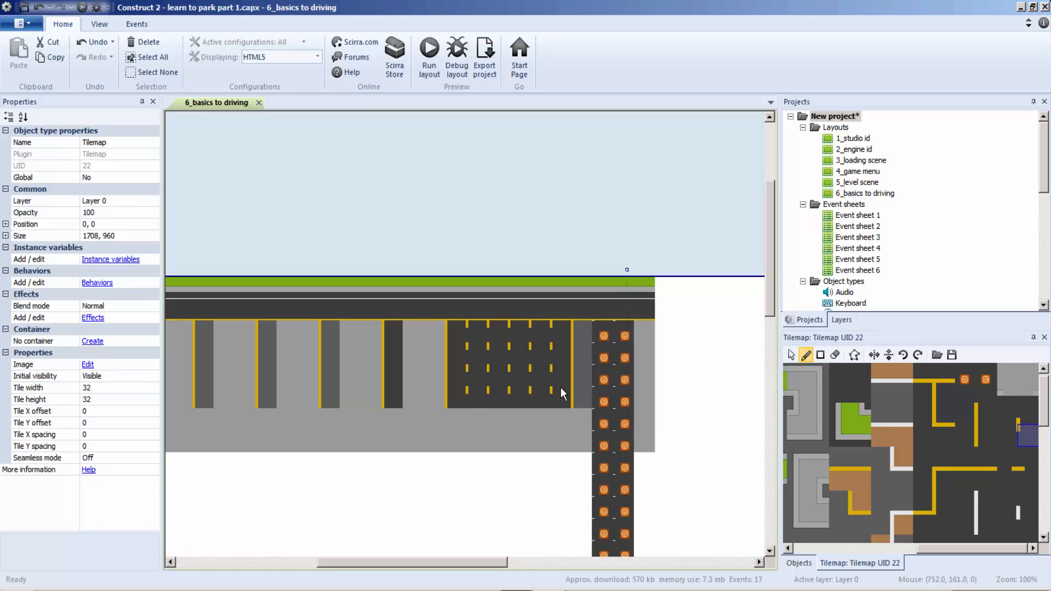
pyautogui.click(944, 500)
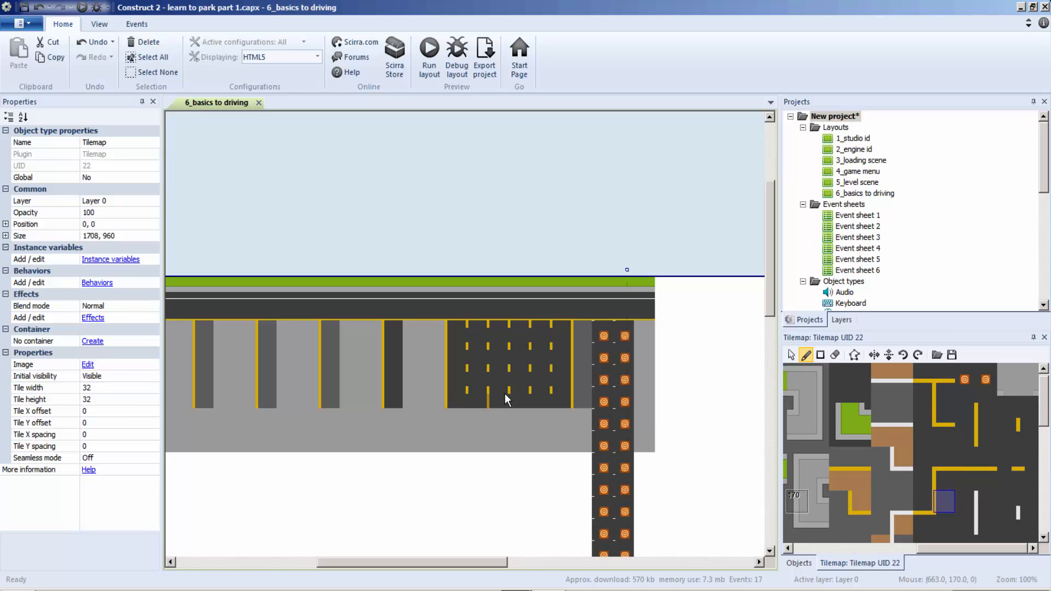
pyautogui.moveTo(513, 393); pyautogui.dragTo(513, 373)
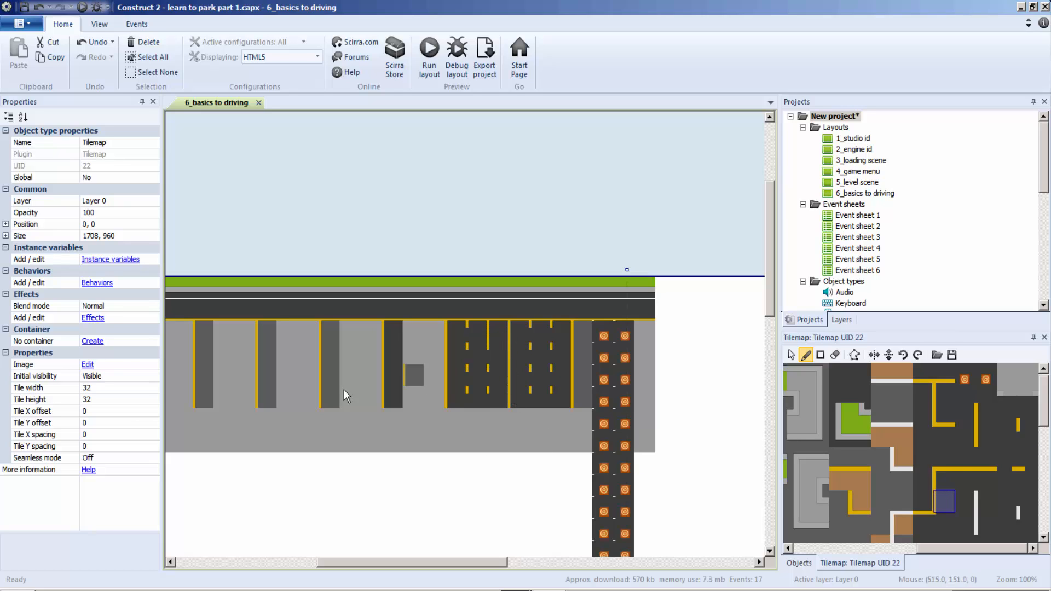
pyautogui.hotkey('ctrl', 'z')
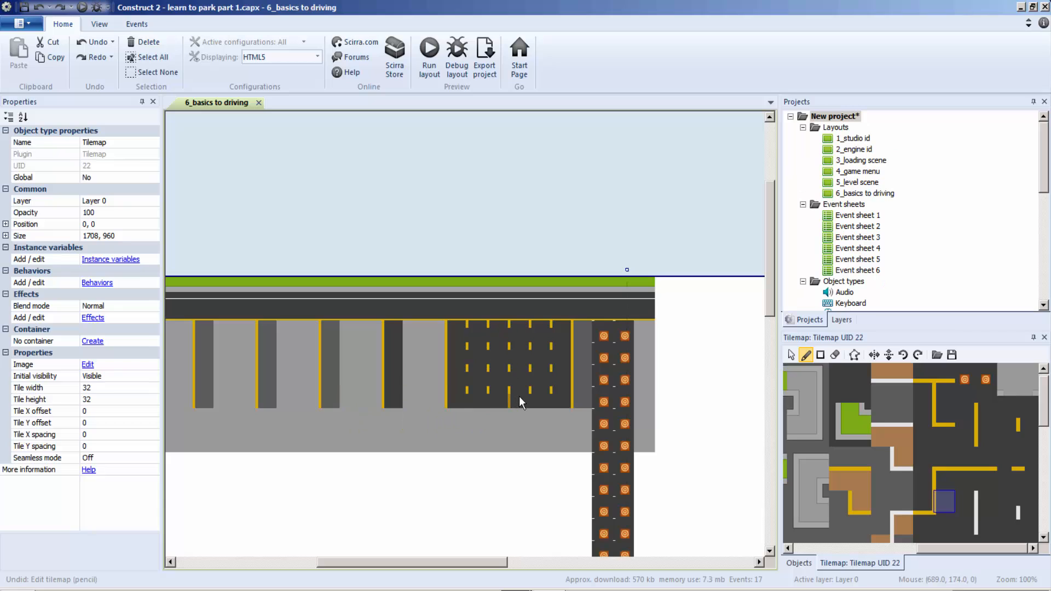
pyautogui.moveTo(518, 397); pyautogui.dragTo(509, 330)
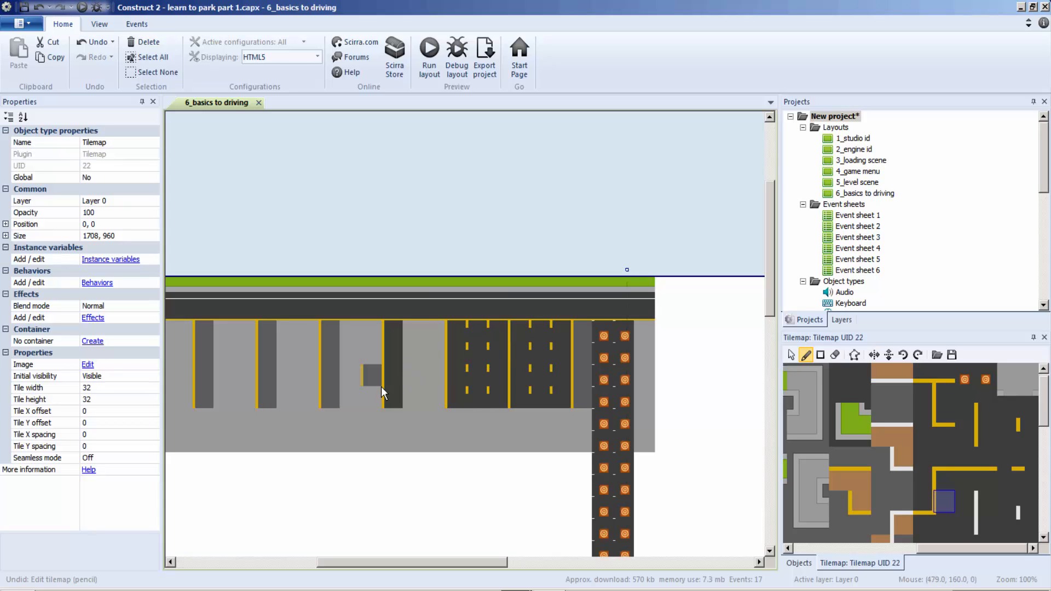
# Fill all remaining bay columns from the dashed bays to the tilemap's left edge with the dark solid yellow-line tile
pyautogui.moveTo(412, 332); pyautogui.dragTo(415, 384)
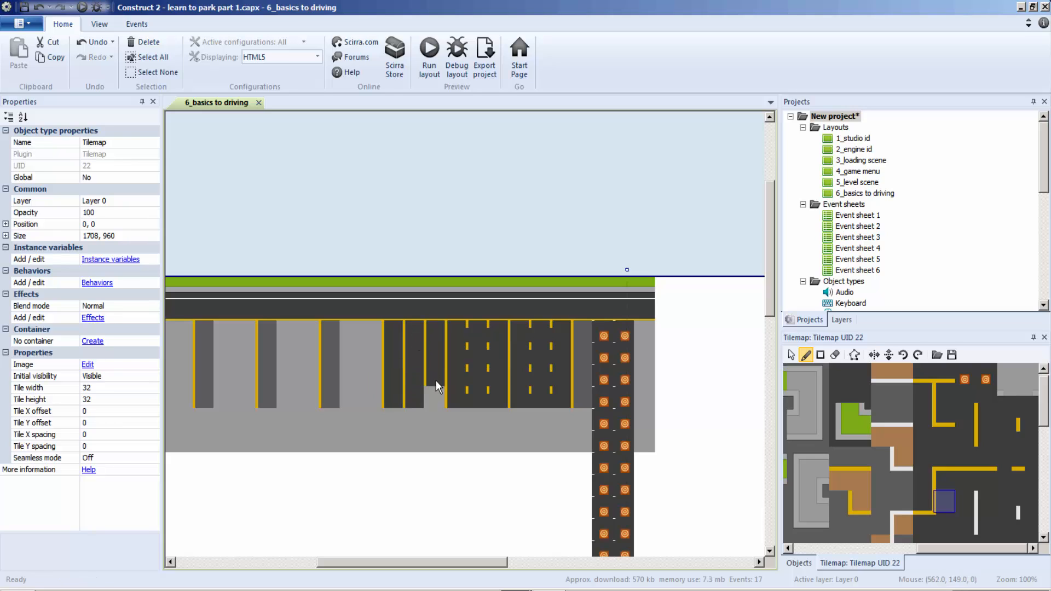
pyautogui.moveTo(335, 361)
pyautogui.mouseDown()
pyautogui.moveTo(333, 337)
pyautogui.moveTo(350, 377)
pyautogui.mouseUp()
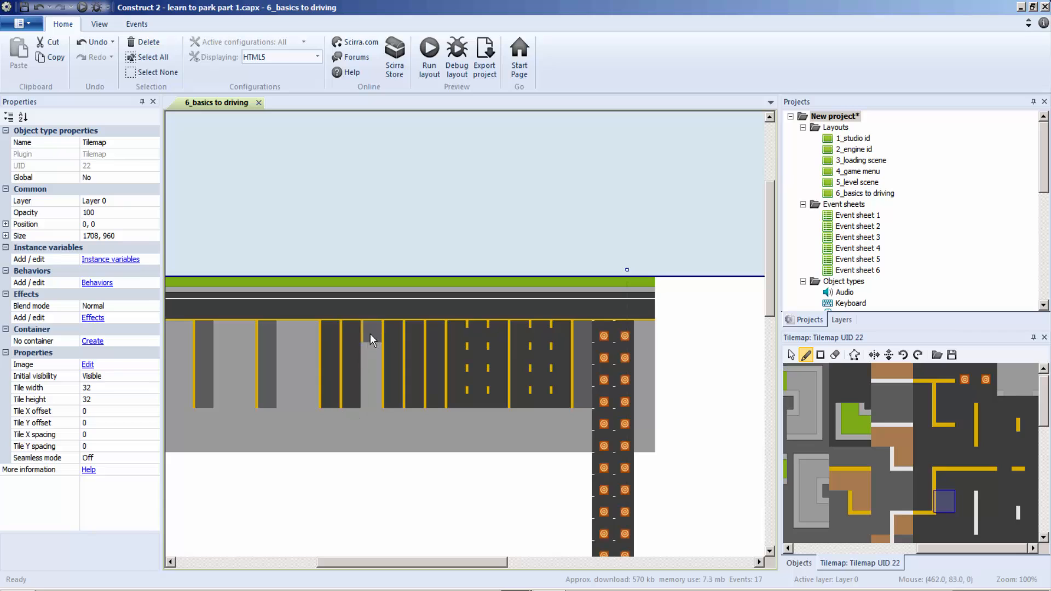
pyautogui.moveTo(370, 333); pyautogui.dragTo(371, 389)
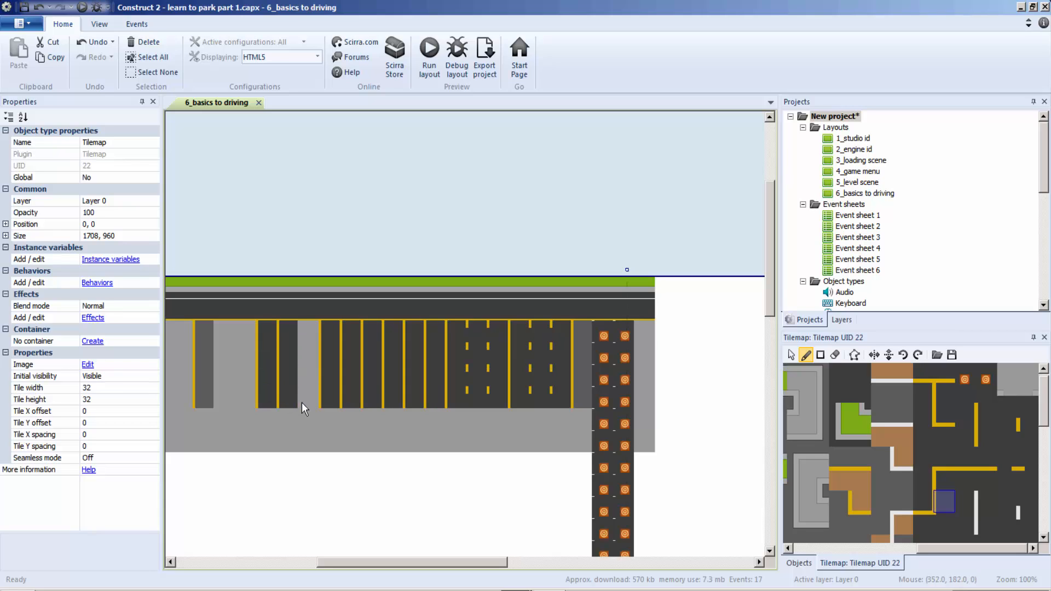
pyautogui.moveTo(430, 563); pyautogui.dragTo(349, 563)
pyautogui.click(445, 344)
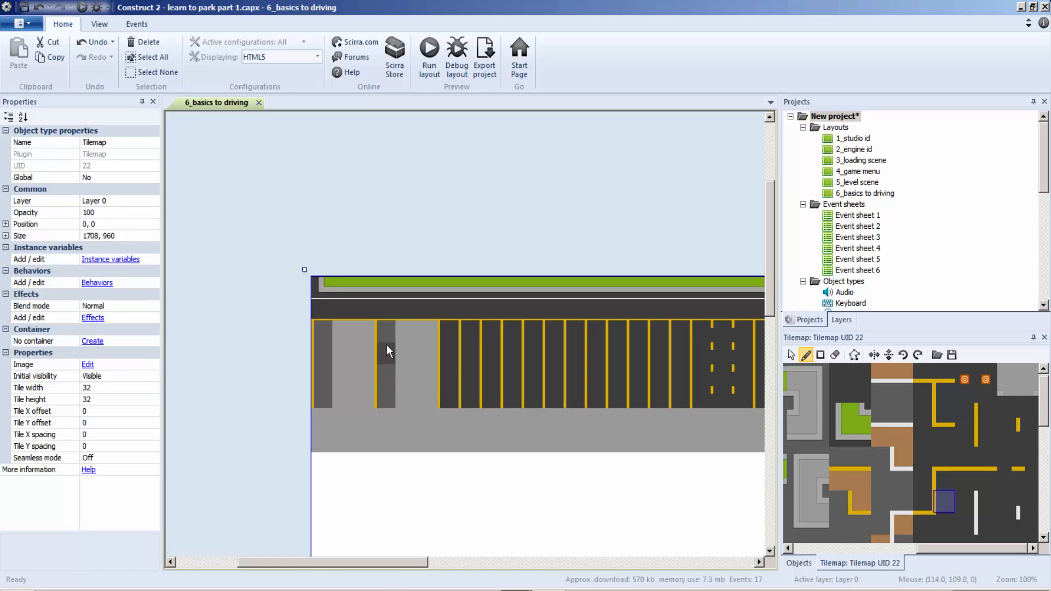
pyautogui.moveTo(388, 353)
pyautogui.mouseDown()
pyautogui.moveTo(383, 394)
pyautogui.moveTo(400, 328)
pyautogui.moveTo(425, 392)
pyautogui.mouseUp()
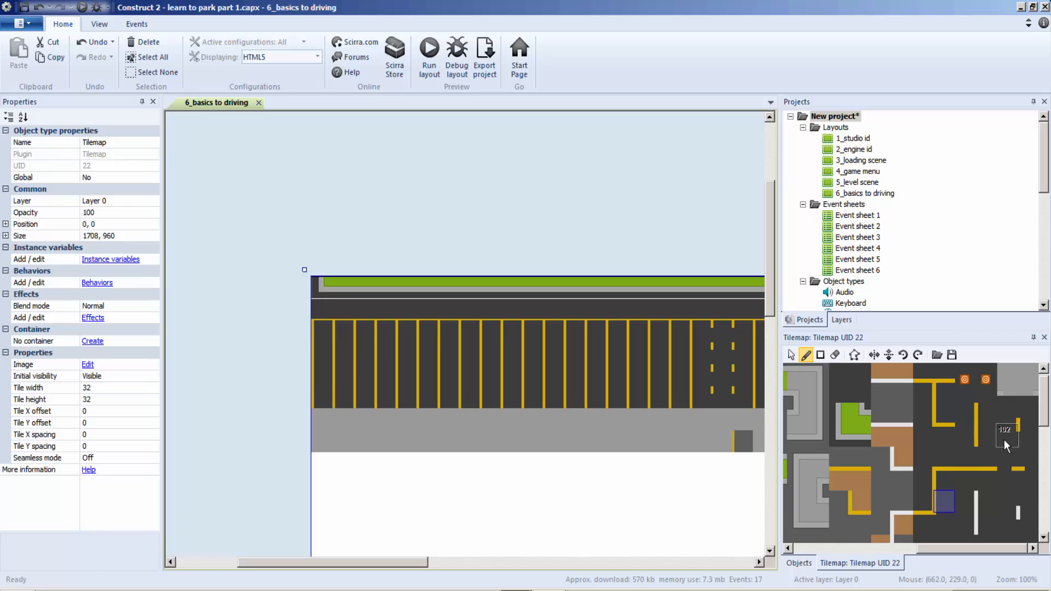
# Repaint two of every three bay divider columns with the short-yellow-dash tile, from the tilemap's left edge to the existing dashed bays
pyautogui.click(1023, 436)
pyautogui.moveTo(345, 402); pyautogui.dragTo(342, 357)
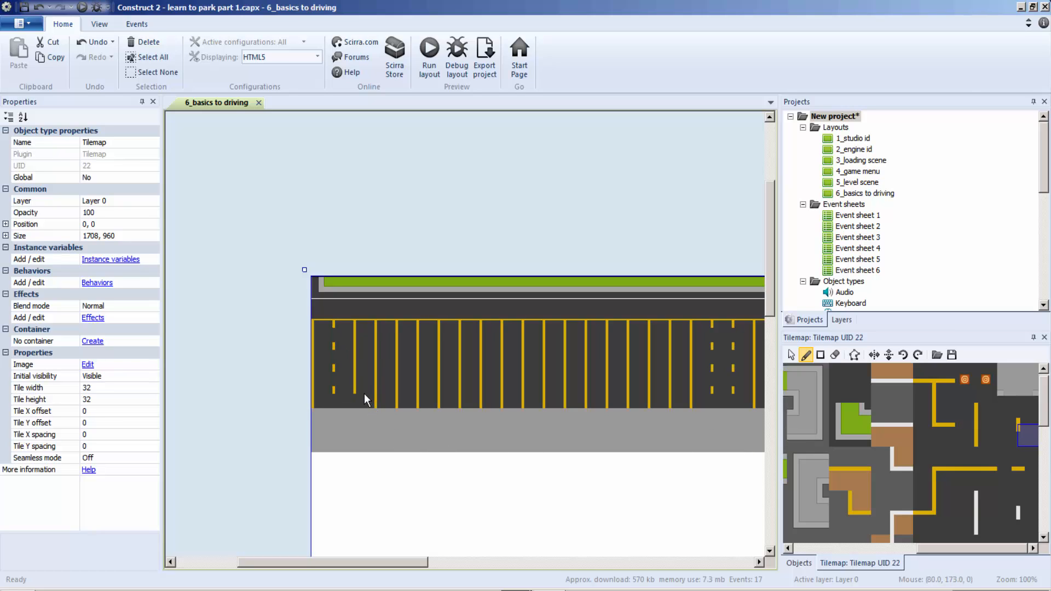
pyautogui.moveTo(407, 363)
pyautogui.mouseDown()
pyautogui.moveTo(405, 331)
pyautogui.moveTo(424, 335)
pyautogui.mouseUp()
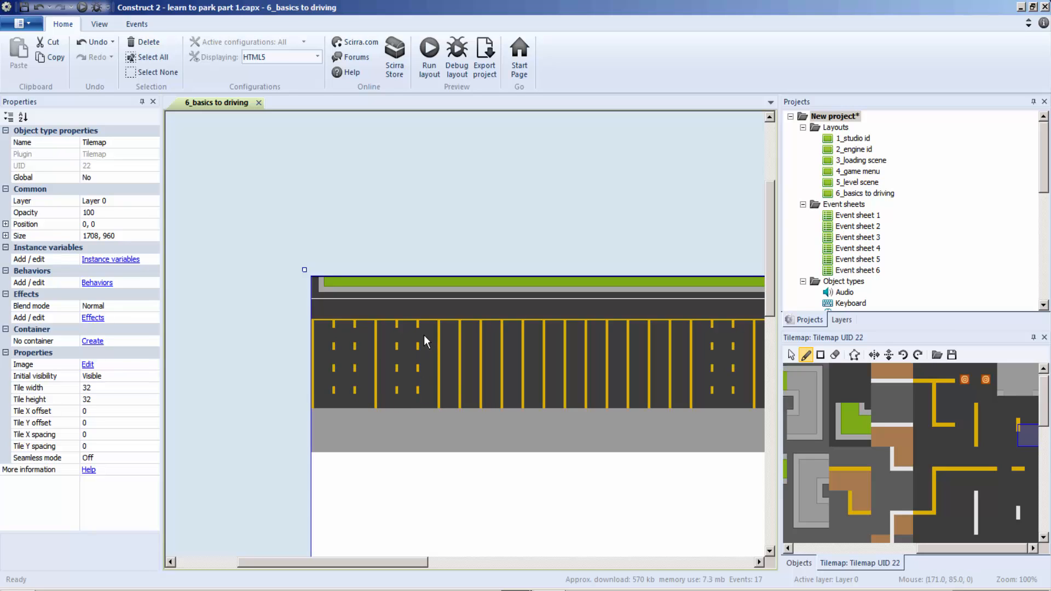
pyautogui.moveTo(471, 360); pyautogui.dragTo(467, 334)
pyautogui.moveTo(502, 396); pyautogui.dragTo(496, 349)
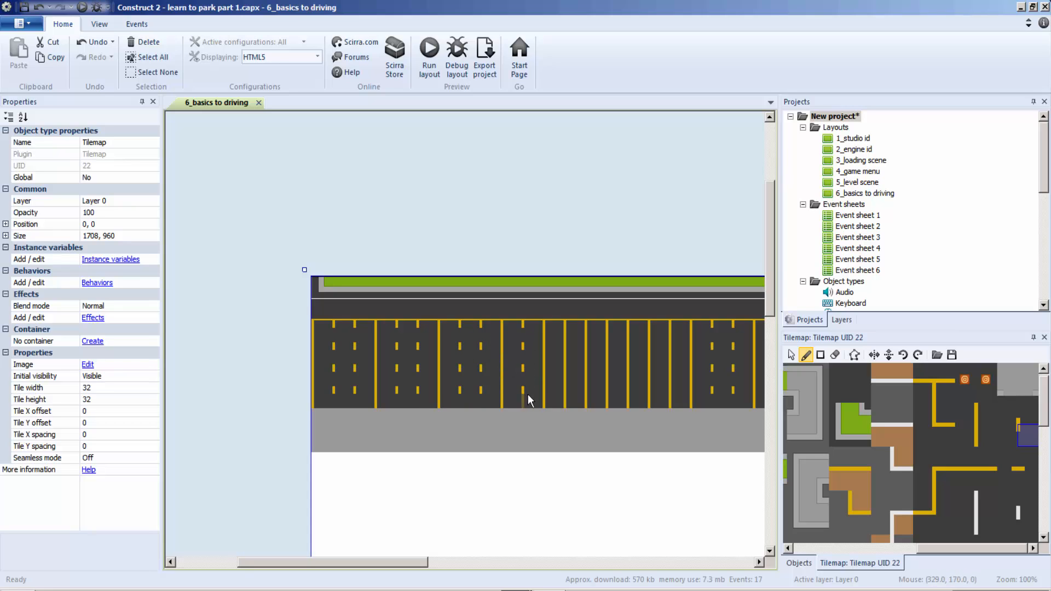
pyautogui.moveTo(556, 376); pyautogui.dragTo(550, 327)
pyautogui.moveTo(594, 400); pyautogui.dragTo(594, 343)
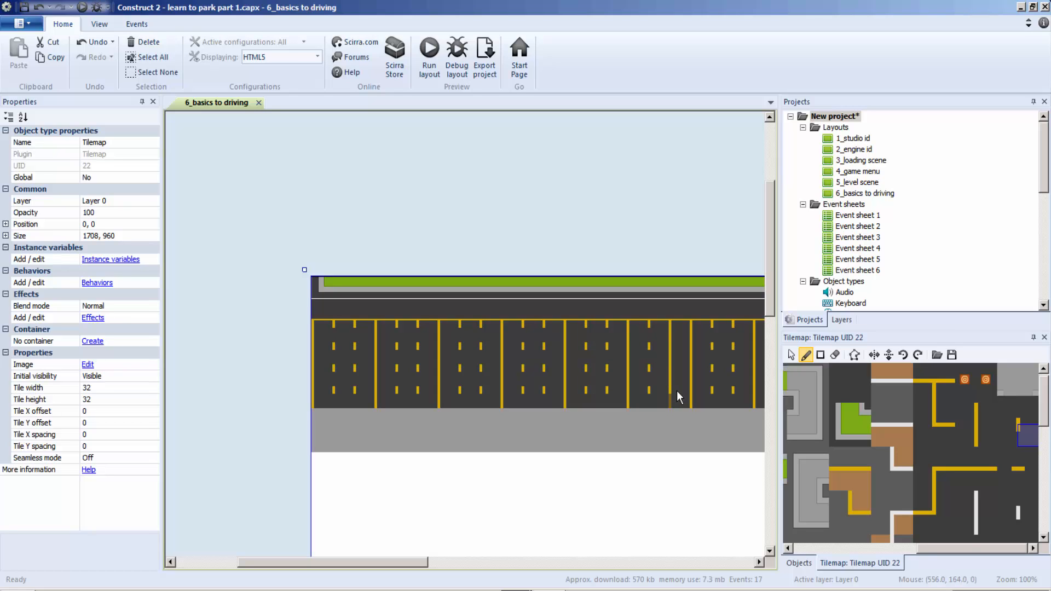
# Try the light-edged grey tile along the start of the row beneath the grey strip
pyautogui.moveTo(405, 562)
pyautogui.mouseDown()
pyautogui.moveTo(568, 557)
pyautogui.moveTo(417, 569)
pyautogui.mouseUp()
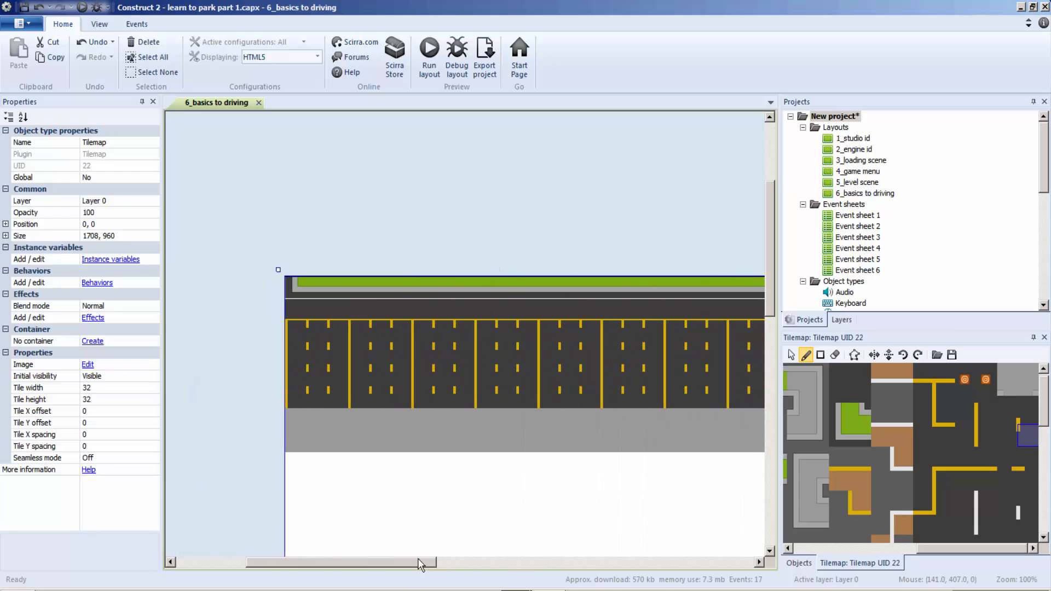
pyautogui.scroll(-3, 425, 542)
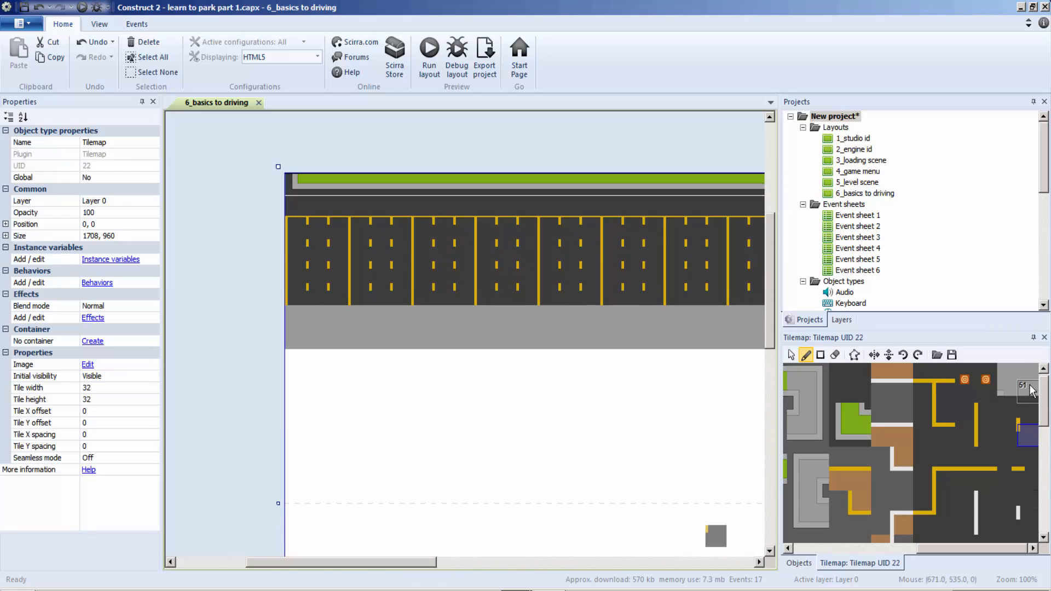
pyautogui.click(1007, 372)
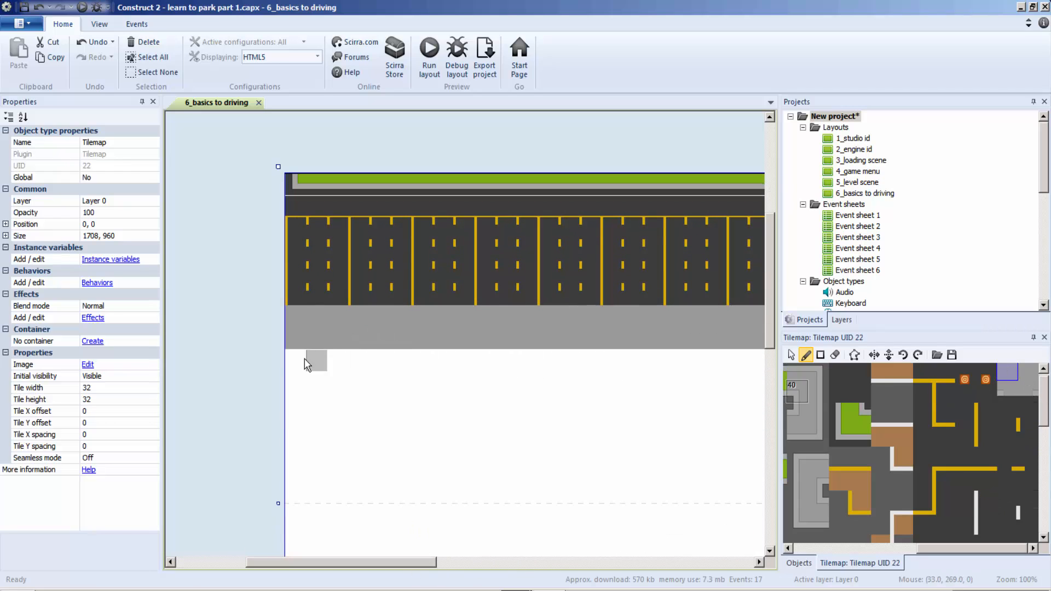
pyautogui.moveTo(300, 359); pyautogui.dragTo(340, 361)
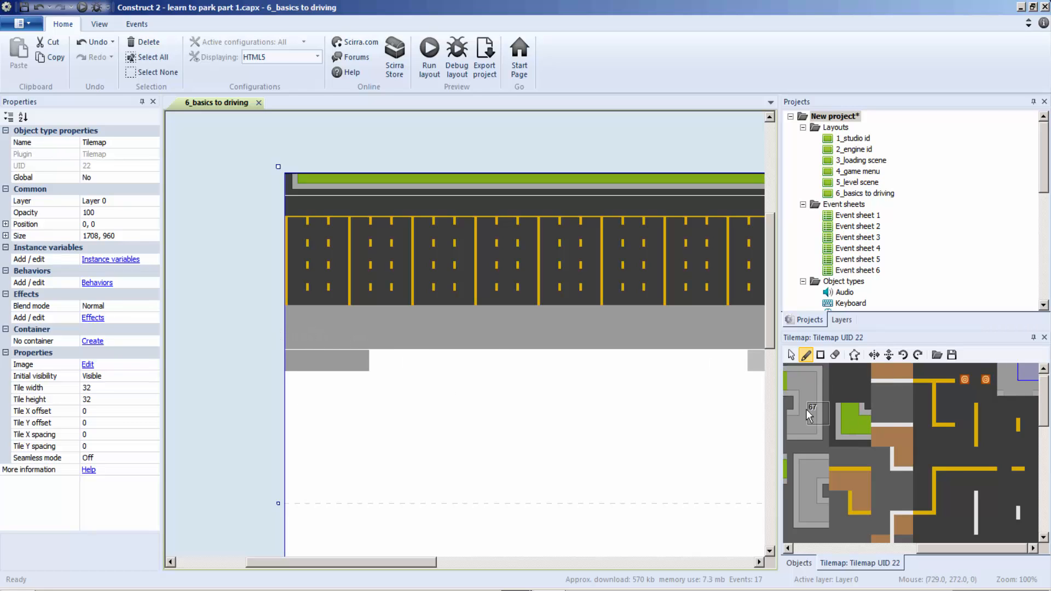
# Fill the row directly beneath the grey strip with the plain grey tile across to the orange-marker columns
pyautogui.moveTo(1045, 398); pyautogui.dragTo(1044, 512)
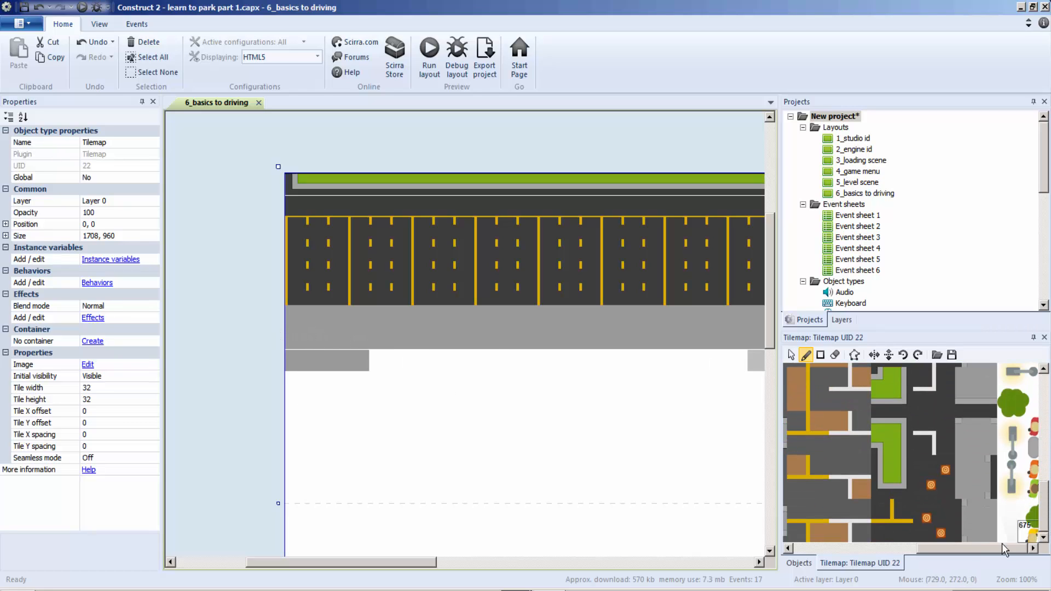
pyautogui.click(985, 531)
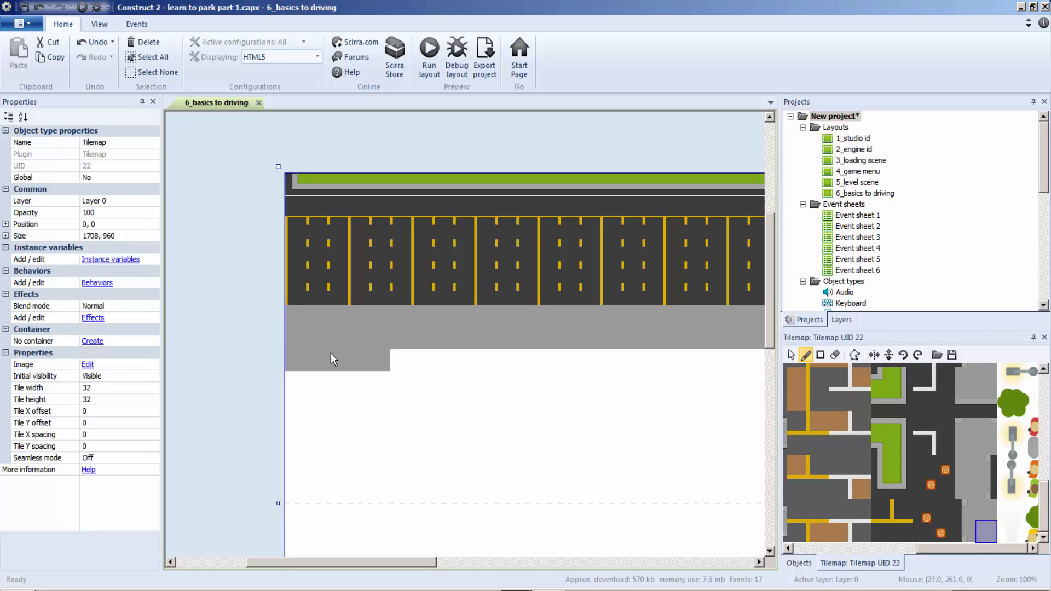
pyautogui.moveTo(425, 353); pyautogui.dragTo(659, 353)
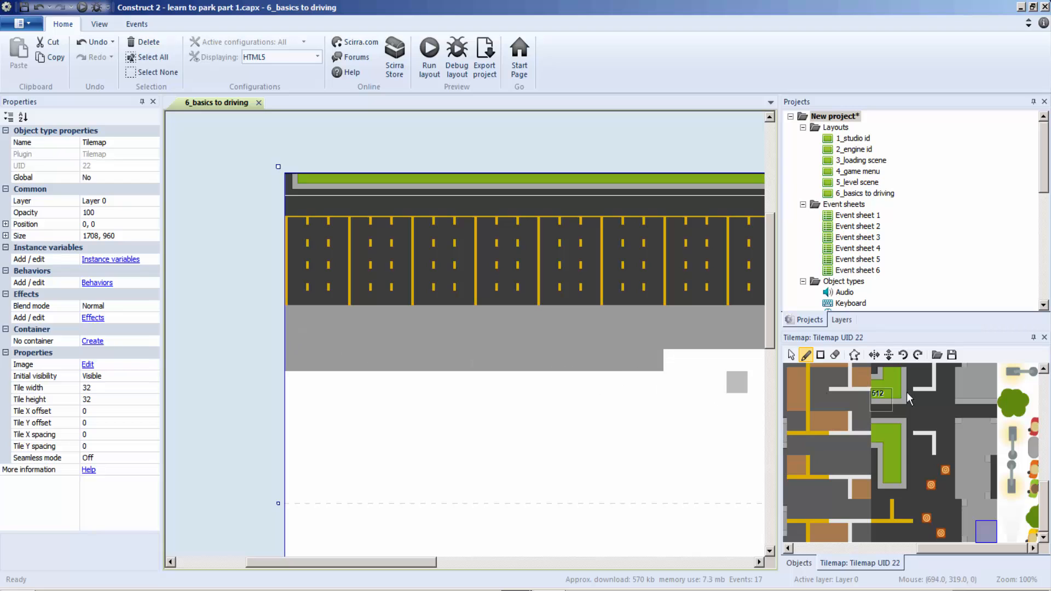
pyautogui.moveTo(337, 562); pyautogui.dragTo(434, 562)
pyautogui.moveTo(378, 359); pyautogui.dragTo(470, 358)
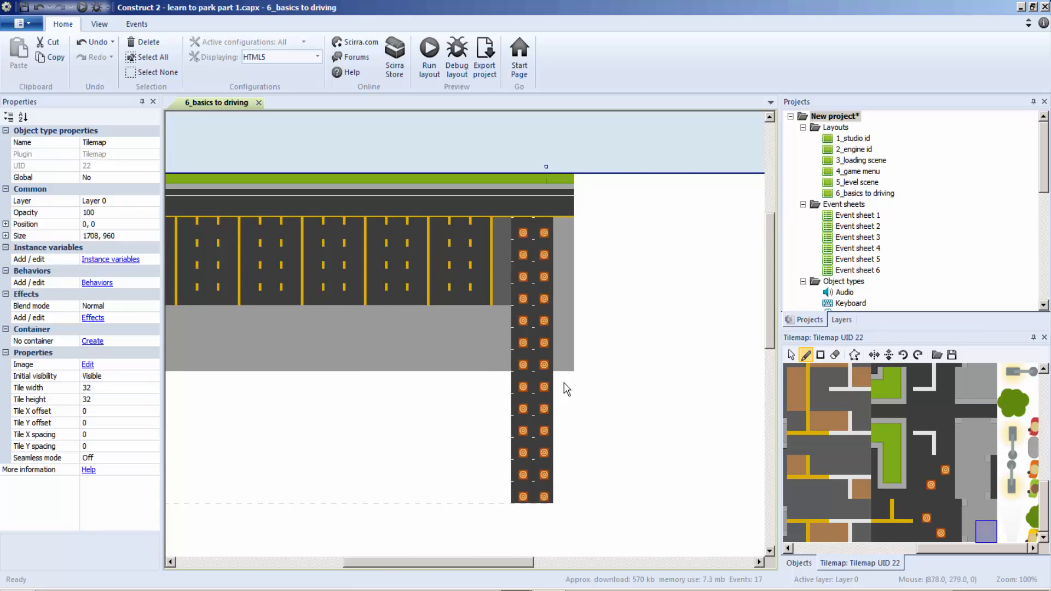
# Extend plain grey tiles beside the orange-marker columns to the layout's bottom edge, and along the bottom rows to its left edge
pyautogui.moveTo(564, 371); pyautogui.dragTo(567, 485)
pyautogui.moveTo(498, 487)
pyautogui.mouseDown()
pyautogui.moveTo(505, 361)
pyautogui.moveTo(486, 480)
pyautogui.mouseUp()
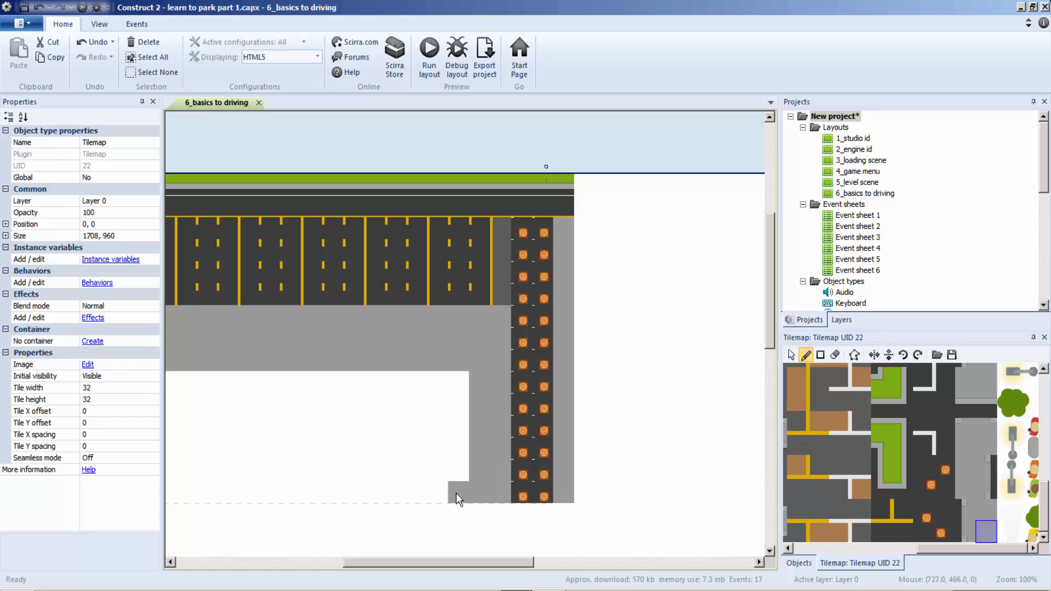
pyautogui.moveTo(383, 557); pyautogui.dragTo(268, 557)
pyautogui.moveTo(648, 489)
pyautogui.mouseDown()
pyautogui.moveTo(351, 494)
pyautogui.moveTo(353, 385)
pyautogui.moveTo(437, 380)
pyautogui.moveTo(375, 389)
pyautogui.moveTo(459, 397)
pyautogui.moveTo(495, 478)
pyautogui.moveTo(390, 475)
pyautogui.mouseUp()
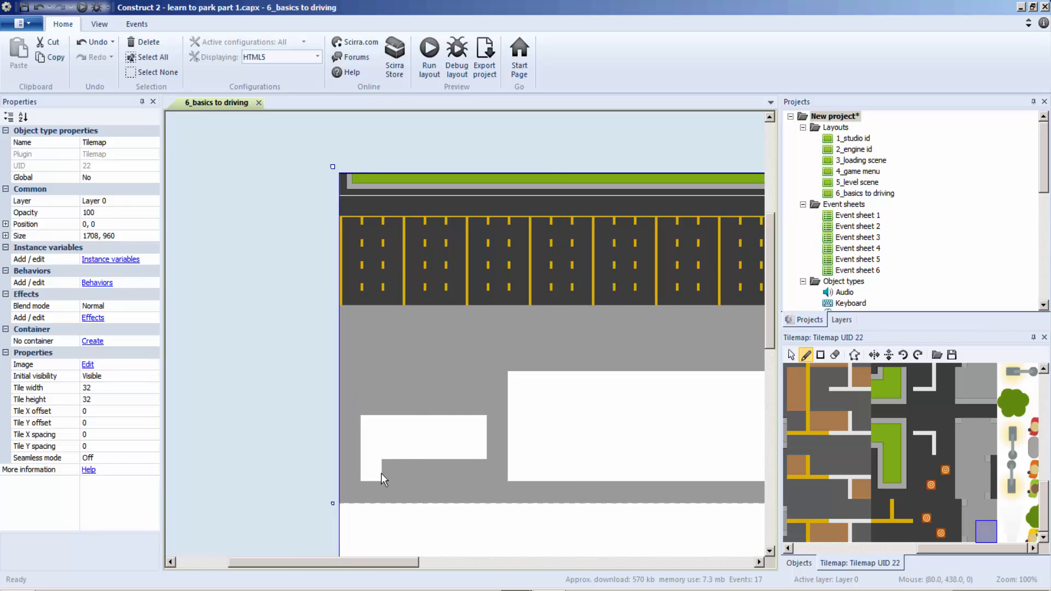
# Fill the remaining empty area below the parking bays with the plain grey tile
pyautogui.moveTo(475, 449); pyautogui.dragTo(386, 443)
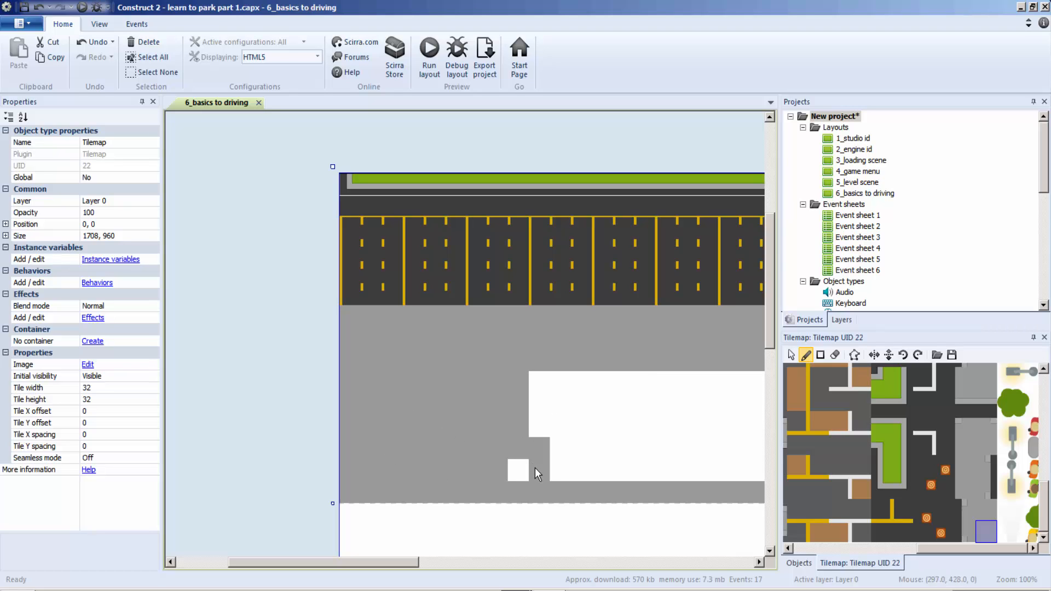
pyautogui.click(519, 470)
pyautogui.moveTo(401, 561); pyautogui.dragTo(472, 556)
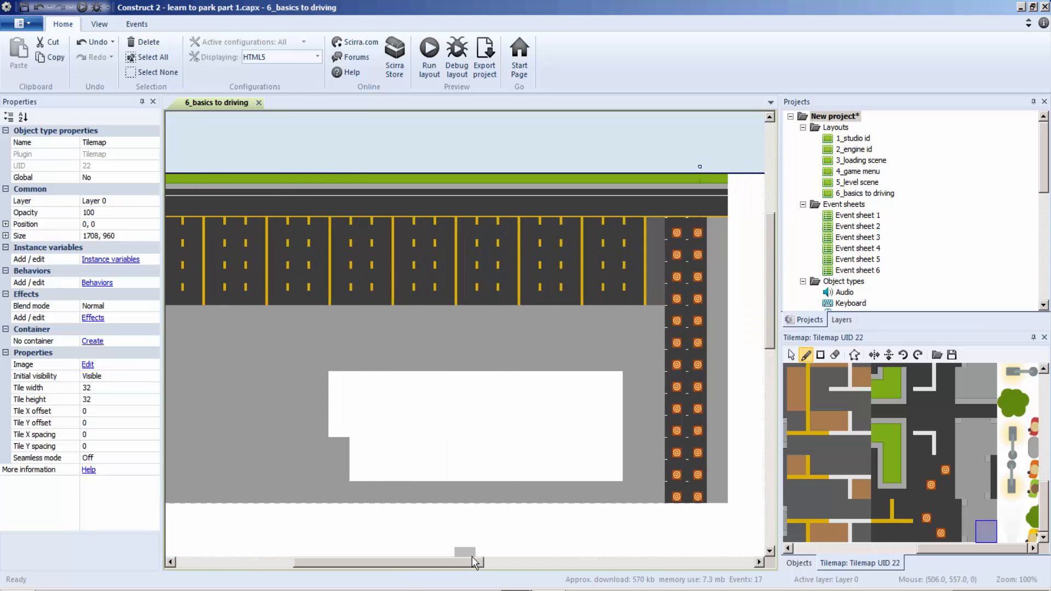
pyautogui.moveTo(335, 381)
pyautogui.mouseDown()
pyautogui.moveTo(587, 378)
pyautogui.moveTo(626, 451)
pyautogui.moveTo(509, 481)
pyautogui.moveTo(364, 480)
pyautogui.mouseUp()
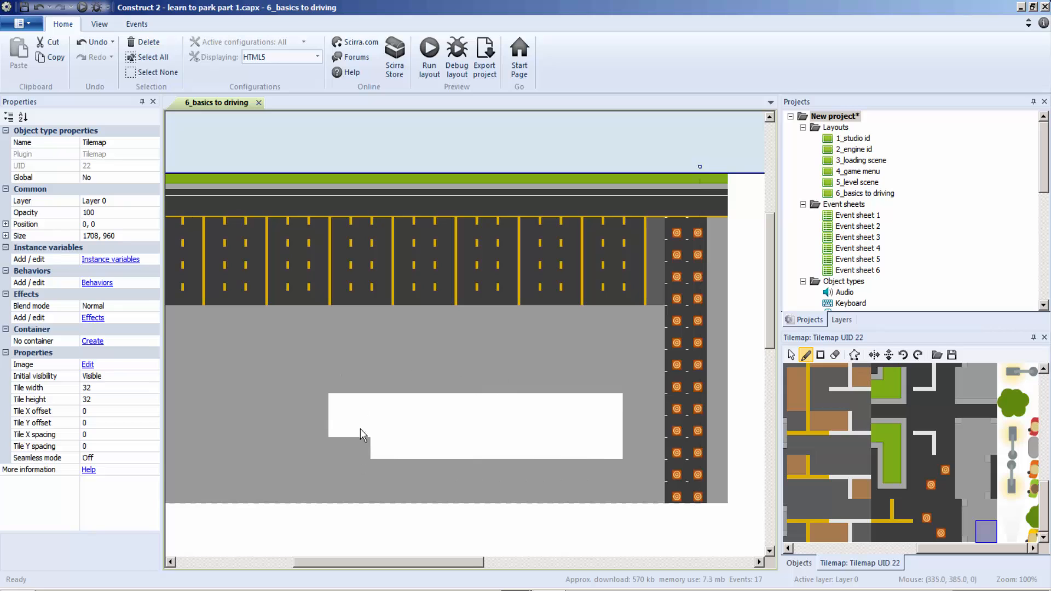
pyautogui.moveTo(326, 404)
pyautogui.mouseDown()
pyautogui.moveTo(607, 400)
pyautogui.moveTo(589, 450)
pyautogui.moveTo(385, 445)
pyautogui.moveTo(466, 427)
pyautogui.moveTo(594, 426)
pyautogui.moveTo(385, 429)
pyautogui.mouseUp()
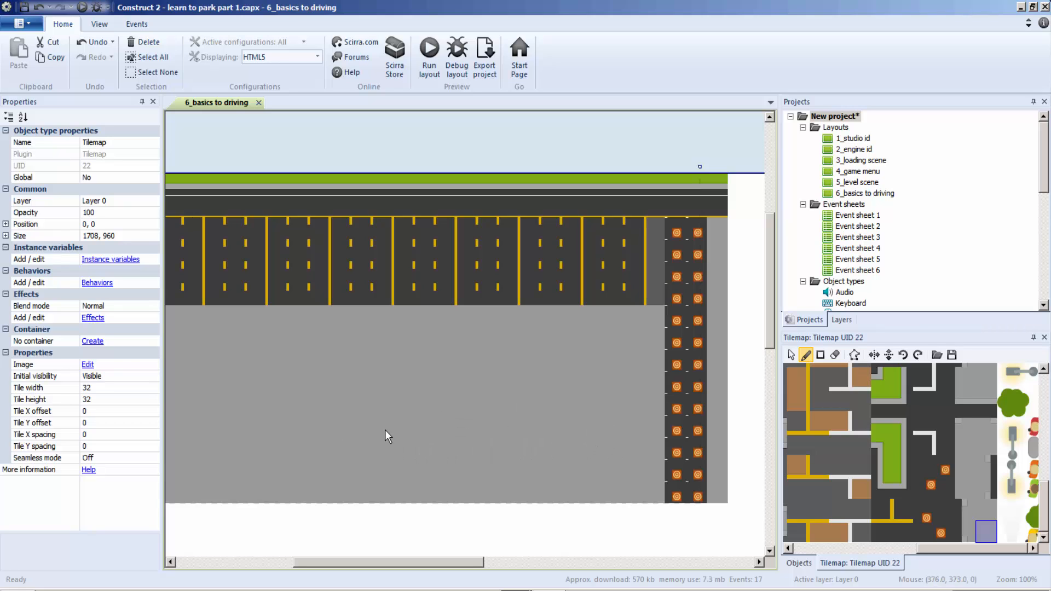
# Try the plain grey tile over the grass kerb and road rows above the bays, and undo the strokes
pyautogui.moveTo(423, 562); pyautogui.dragTo(386, 534)
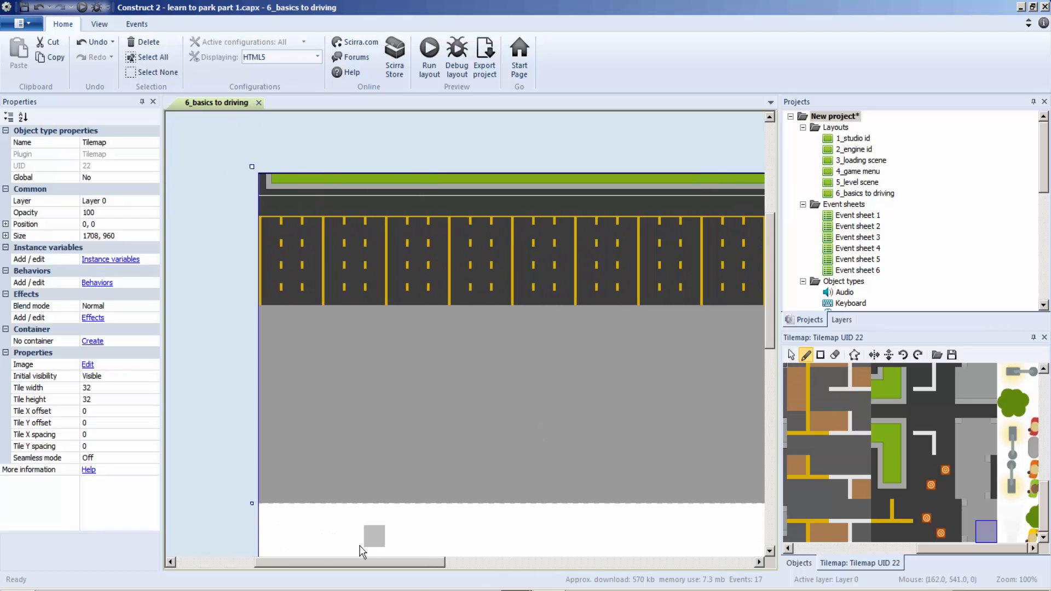
pyautogui.moveTo(355, 567); pyautogui.dragTo(386, 562)
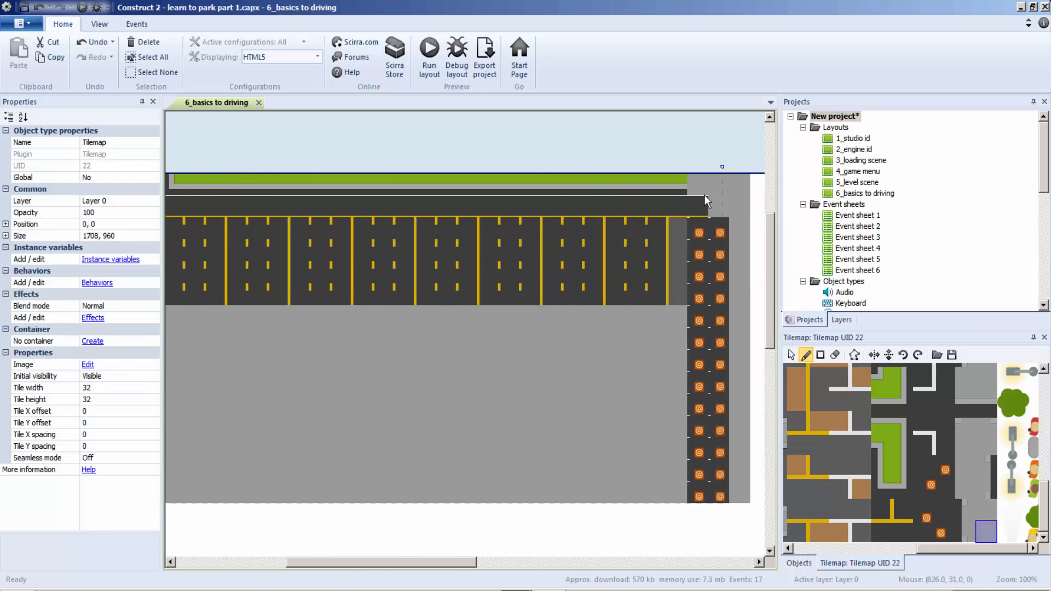
pyautogui.hotkey('ctrl', 'z')
pyautogui.moveTo(669, 207); pyautogui.dragTo(409, 206)
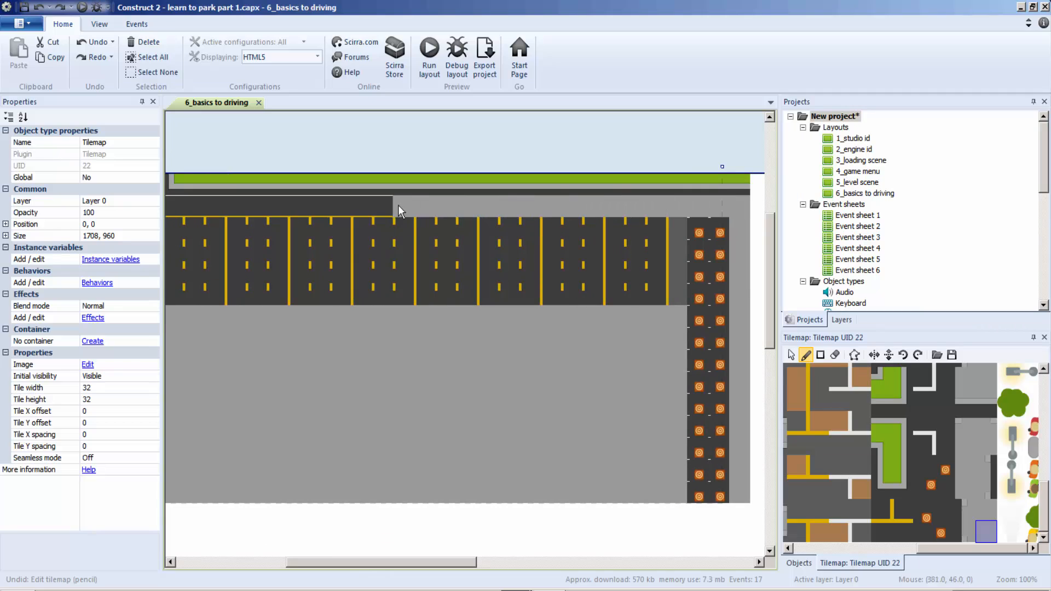
pyautogui.hotkey('ctrl', 'z')
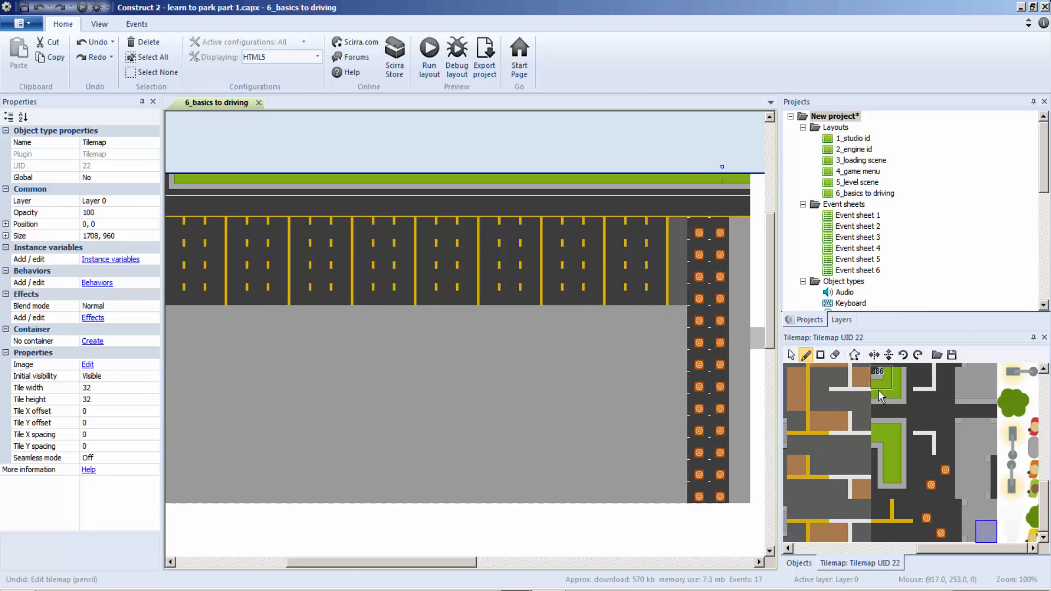
# Try the grey tile with a white top line on the road row above the bays, and undo the stroke
pyautogui.click(826, 445)
pyautogui.click(860, 444)
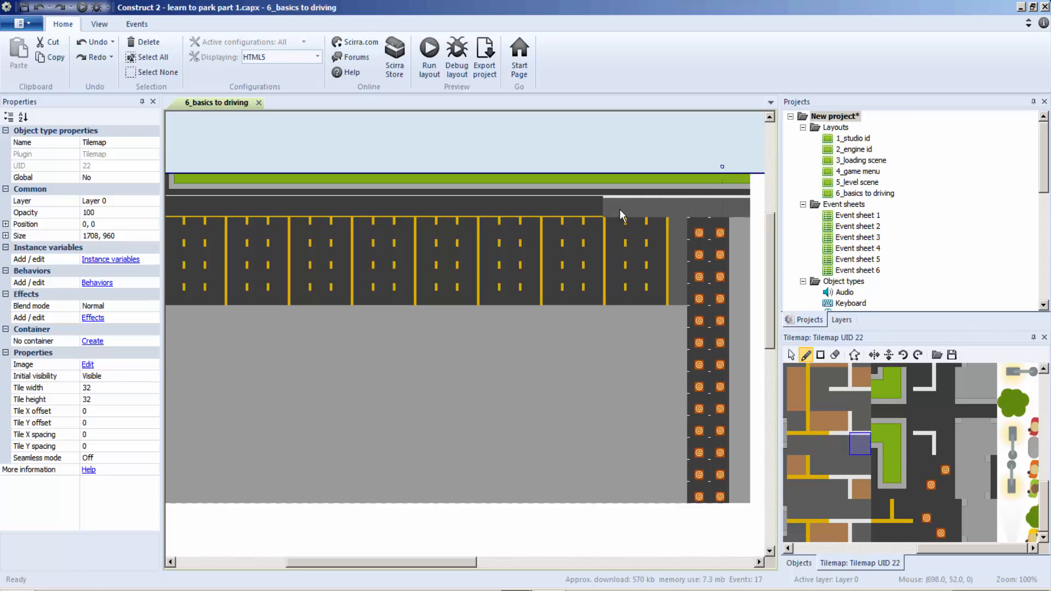
pyautogui.hotkey('ctrl', 'z')
# Try another light grey tile from the tileset over the road and grass kerb rows, undoing each stroke
pyautogui.moveTo(1048, 501); pyautogui.dragTo(1038, 529)
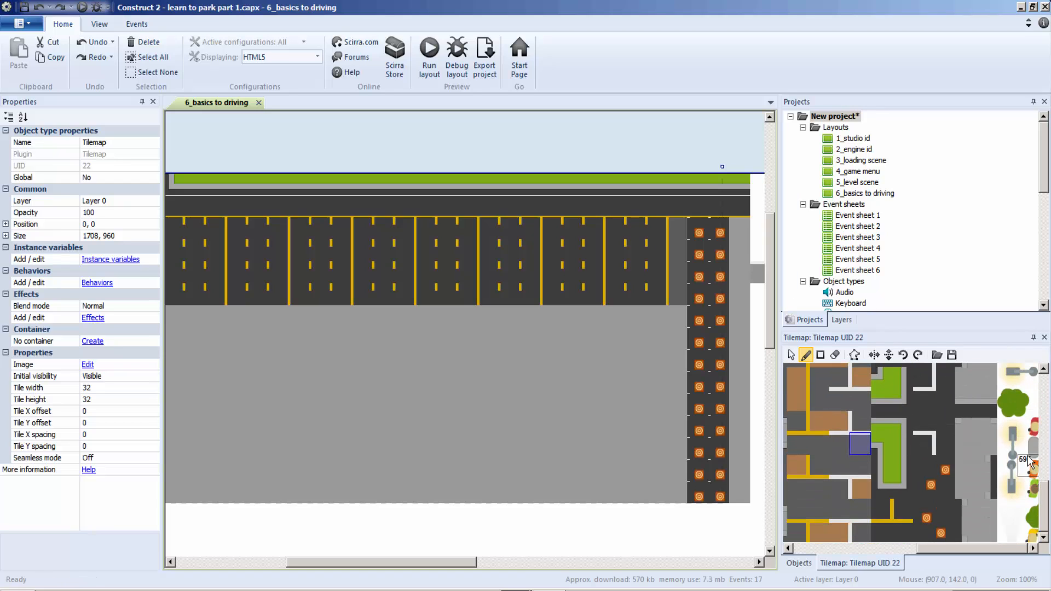
pyautogui.click(983, 505)
pyautogui.moveTo(740, 219); pyautogui.dragTo(686, 219)
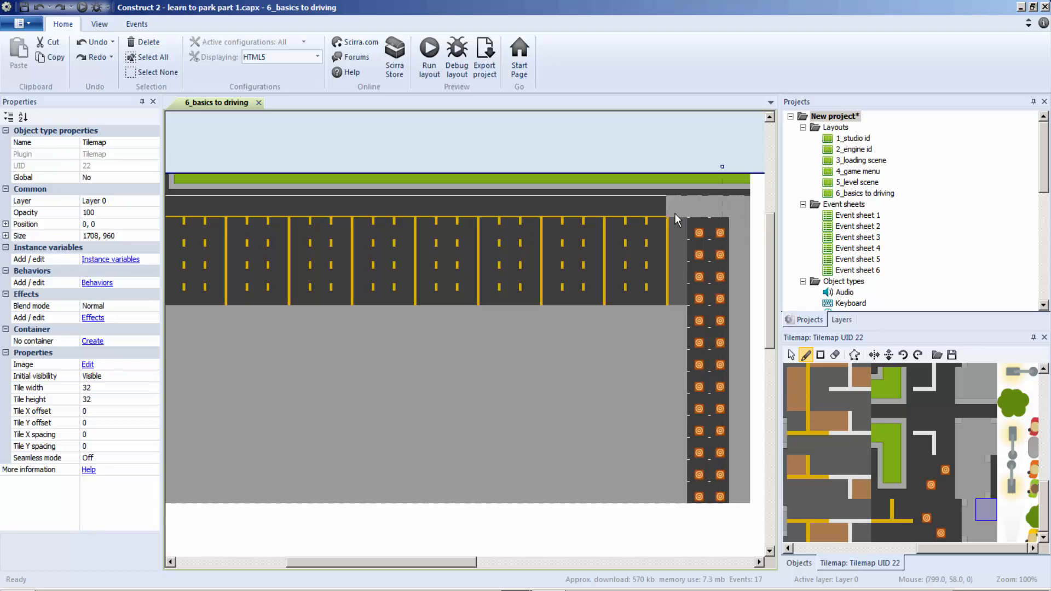
pyautogui.hotkey('ctrl', 'z')
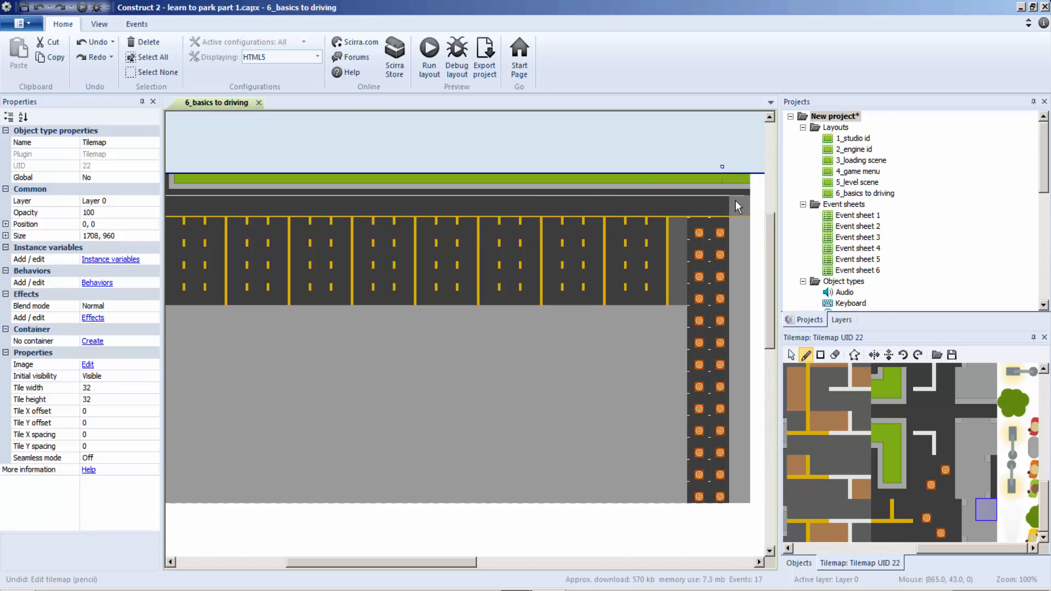
pyautogui.moveTo(741, 192); pyautogui.dragTo(609, 199)
pyautogui.hotkey('ctrl', 'z')
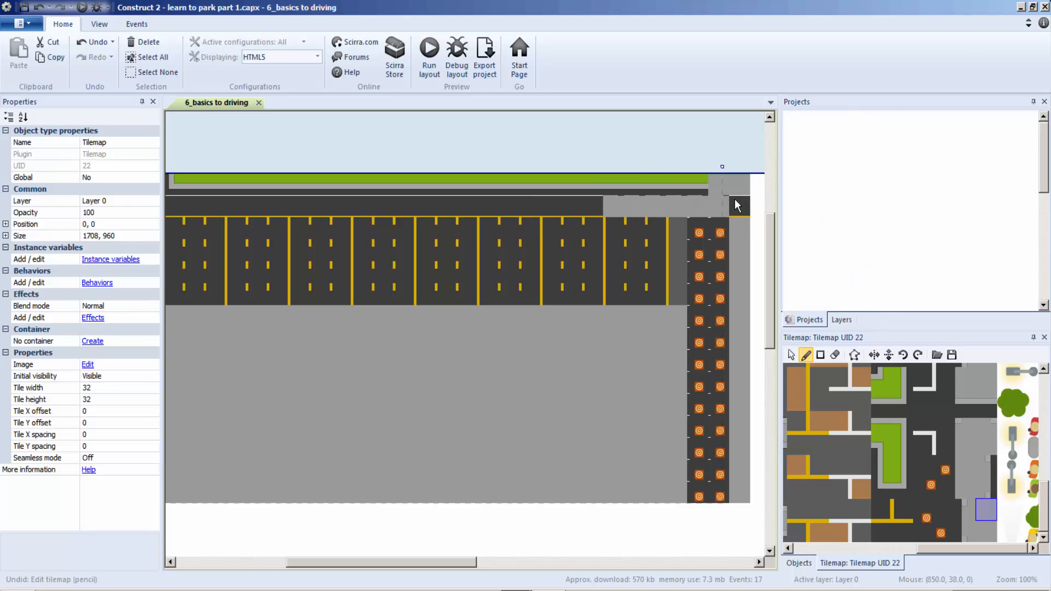
pyautogui.moveTo(744, 189); pyautogui.dragTo(347, 182)
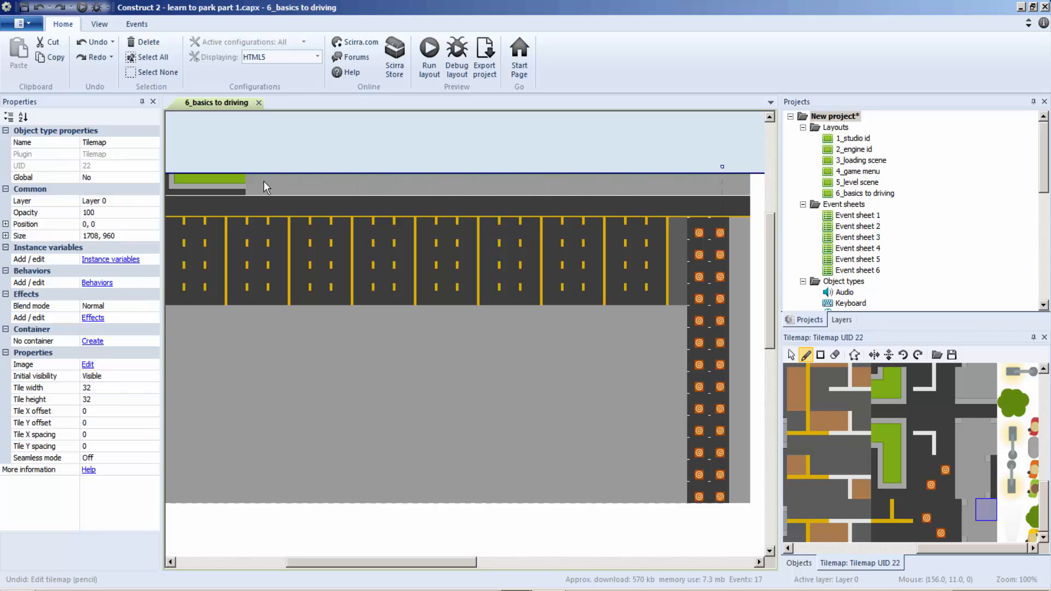
pyautogui.hotkey('ctrl', 'z')
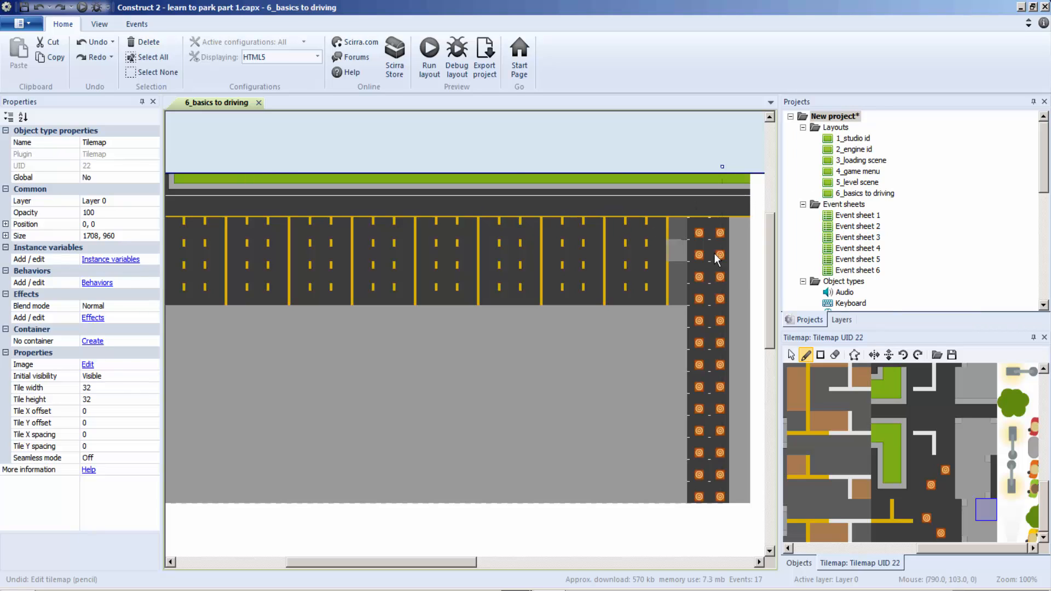
# Try the orange-marker tile along the road row above the bays, and undo the strokes
pyautogui.click(939, 532)
pyautogui.moveTo(737, 208); pyautogui.dragTo(608, 205)
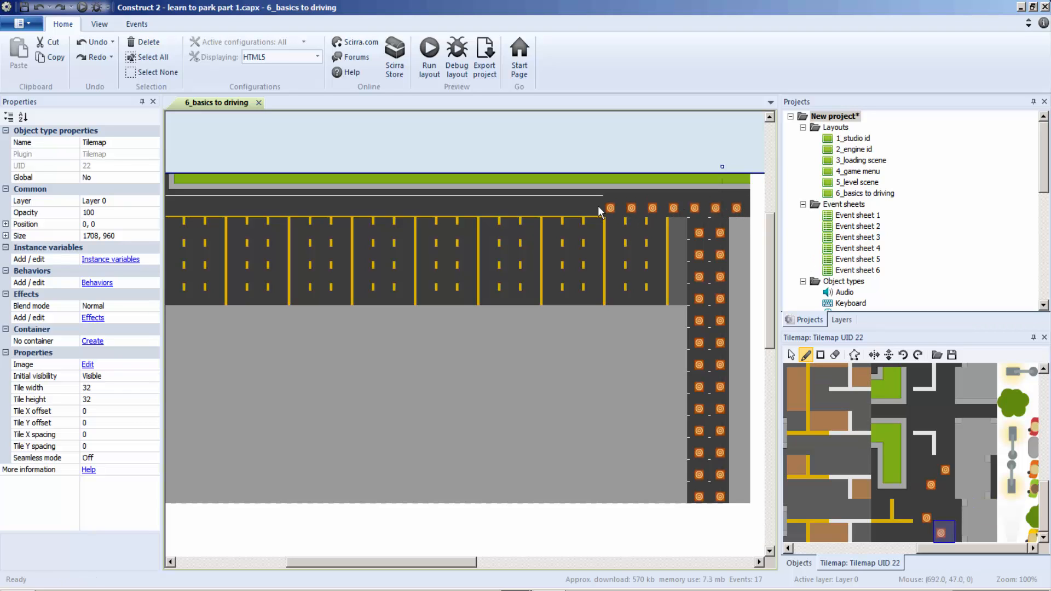
pyautogui.moveTo(513, 212); pyautogui.dragTo(491, 210)
pyautogui.hotkey('ctrl', 'z')
# Leave tile drawing and insert a new Sprite object over the first parking bay of the layout
pyautogui.moveTo(438, 561)
pyautogui.mouseDown()
pyautogui.moveTo(340, 542)
pyautogui.moveTo(364, 541)
pyautogui.mouseUp()
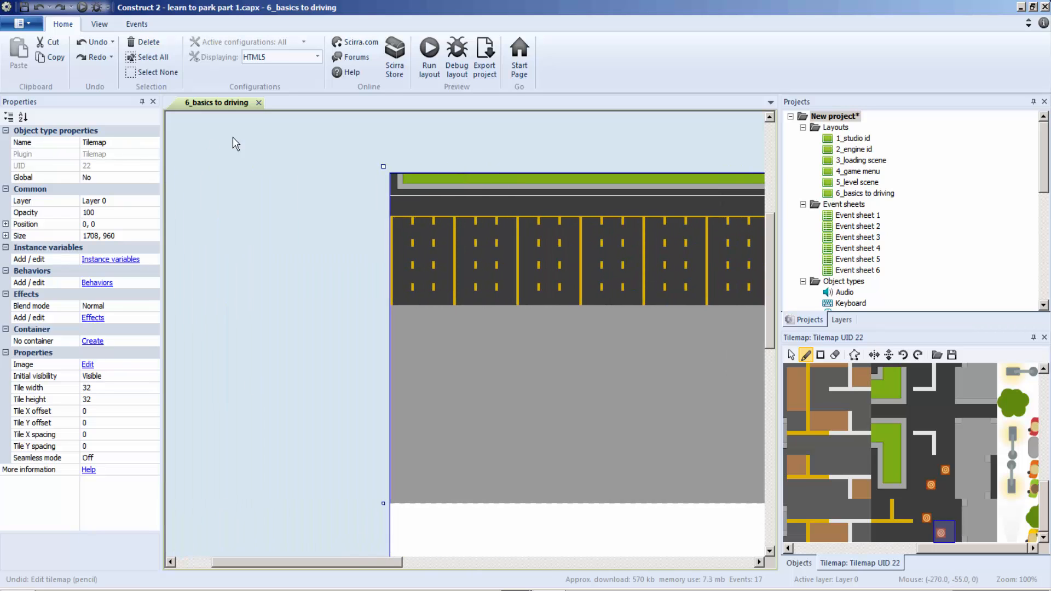
pyautogui.click(791, 355)
pyautogui.rightClick(589, 358)
pyautogui.click(614, 366)
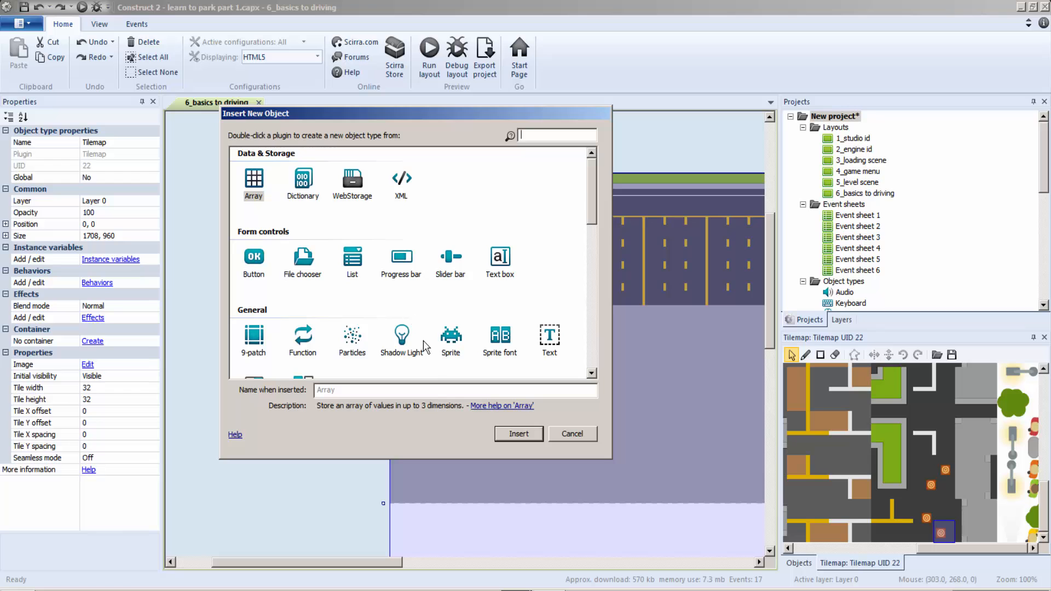
pyautogui.moveTo(596, 216)
pyautogui.mouseDown()
pyautogui.moveTo(595, 269)
pyautogui.moveTo(596, 217)
pyautogui.moveTo(597, 226)
pyautogui.mouseUp()
pyautogui.doubleClick(452, 304)
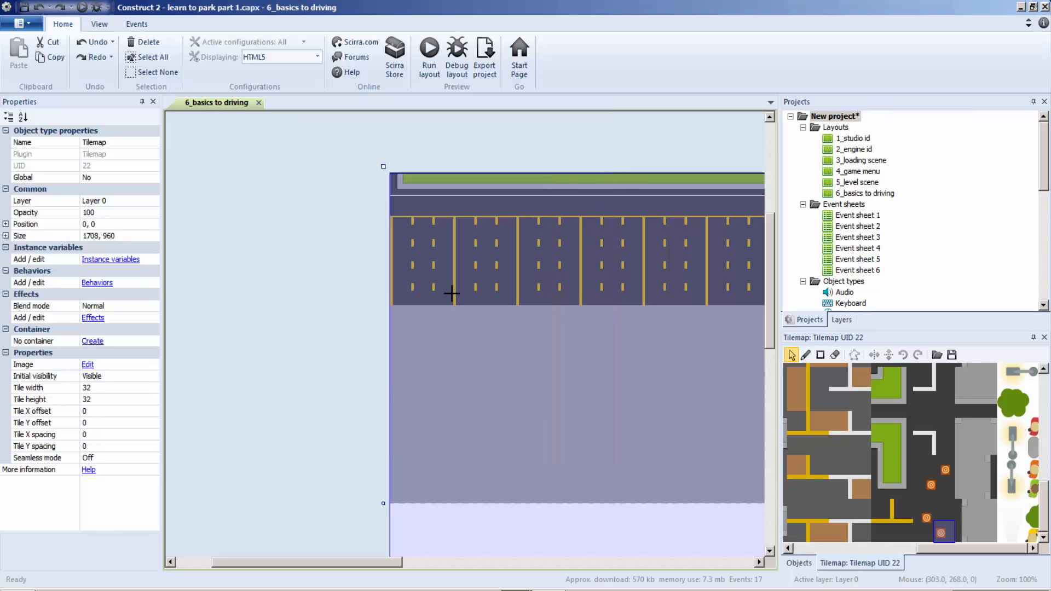
pyautogui.click(435, 293)
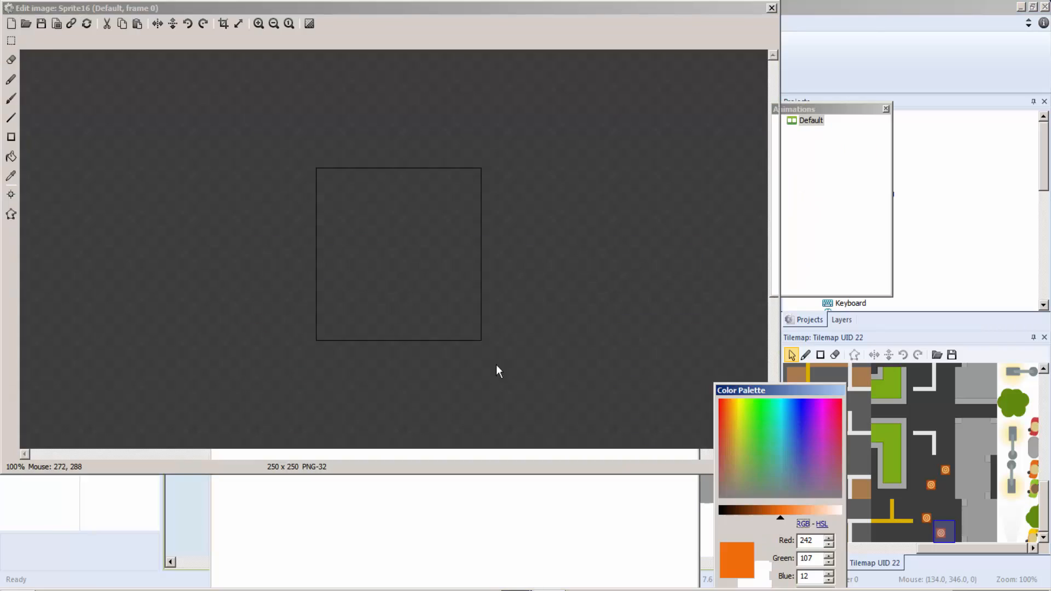
# Choose the brush at size 100 and set the paint colour to red (245, 19, 34) for the new sprite's image
pyautogui.click(839, 409)
pyautogui.click(814, 496)
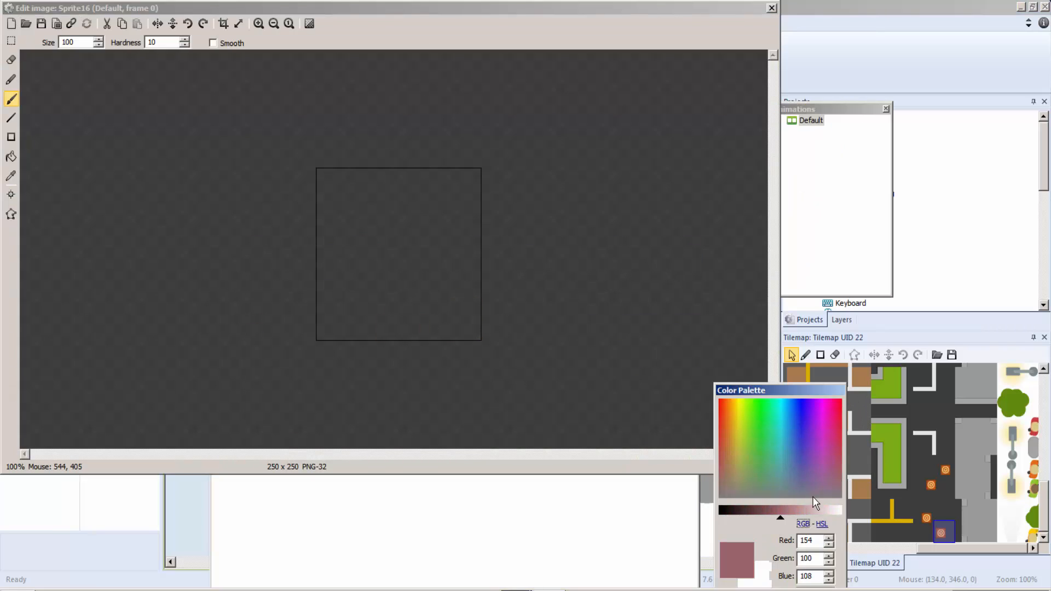
pyautogui.click(840, 407)
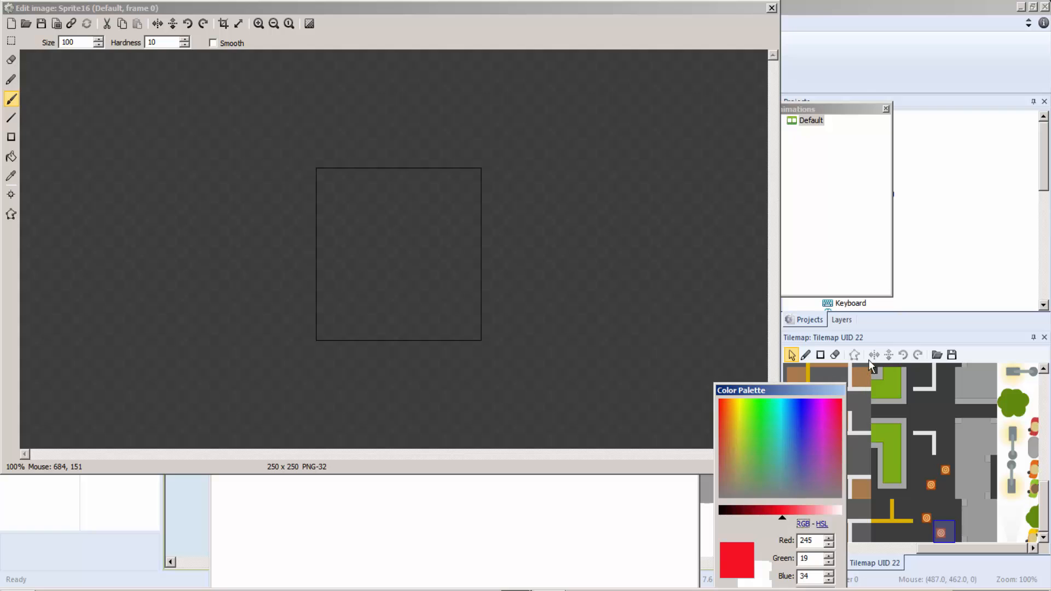
pyautogui.click(771, 8)
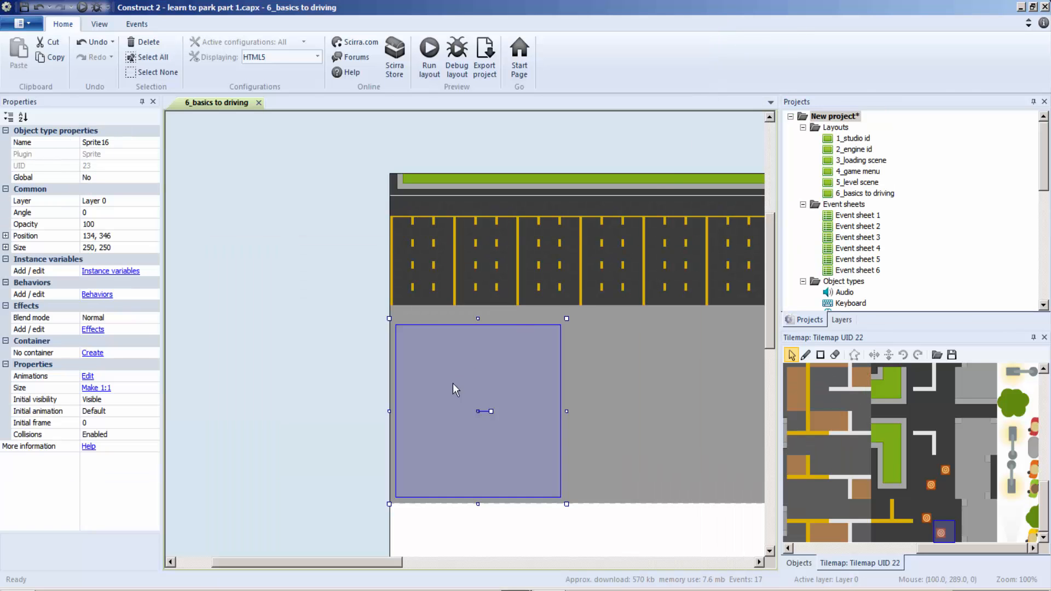
# Move the new sprite to just outside the layout's upper-left corner and paint its entire image solid red
pyautogui.moveTo(362, 225); pyautogui.dragTo(304, 208)
pyautogui.doubleClick(325, 160)
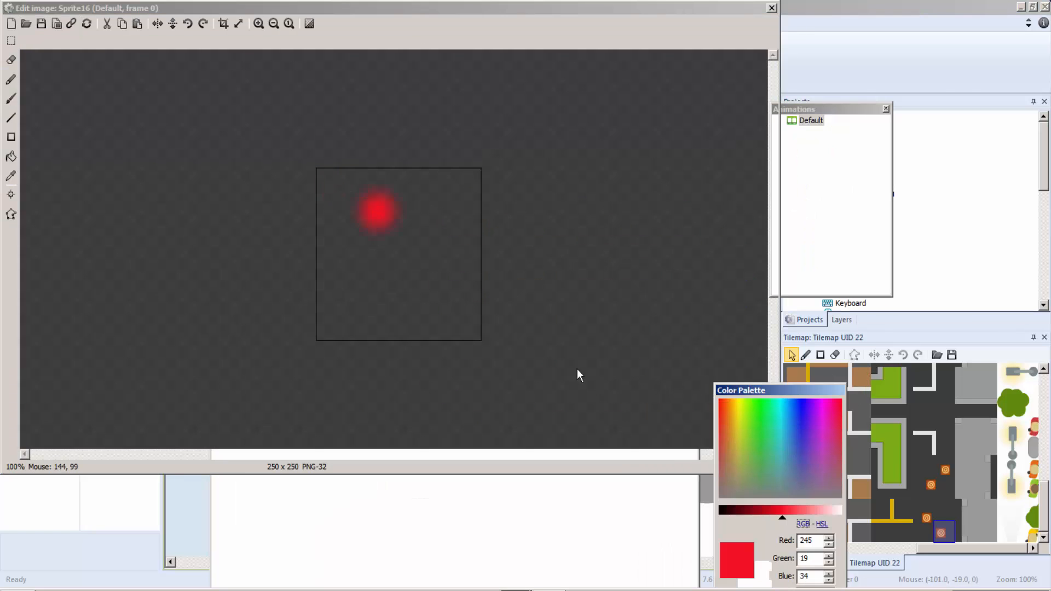
pyautogui.moveTo(432, 230)
pyautogui.mouseDown()
pyautogui.moveTo(296, 176)
pyautogui.moveTo(619, 207)
pyautogui.moveTo(648, 321)
pyautogui.moveTo(355, 359)
pyautogui.moveTo(532, 263)
pyautogui.mouseUp()
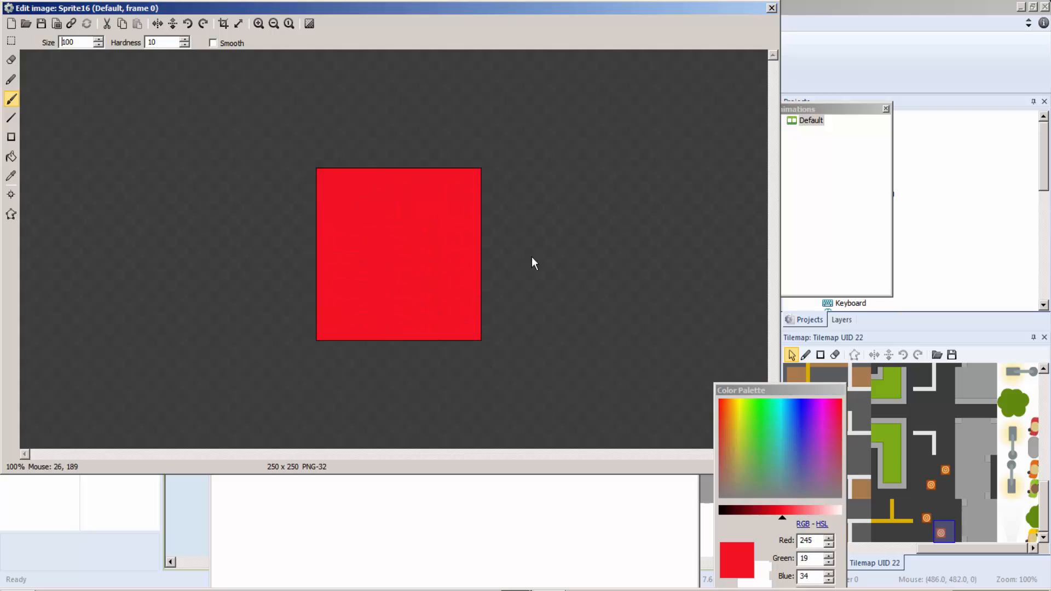
pyautogui.click(772, 8)
# Stretch the red sprite to about 1263 x 120 over the grass and road rows above the bays, and set its opacity to 40
pyautogui.keyDown('ctrl'); pyautogui.scroll(-2, 472, 260); pyautogui.keyUp('ctrl')
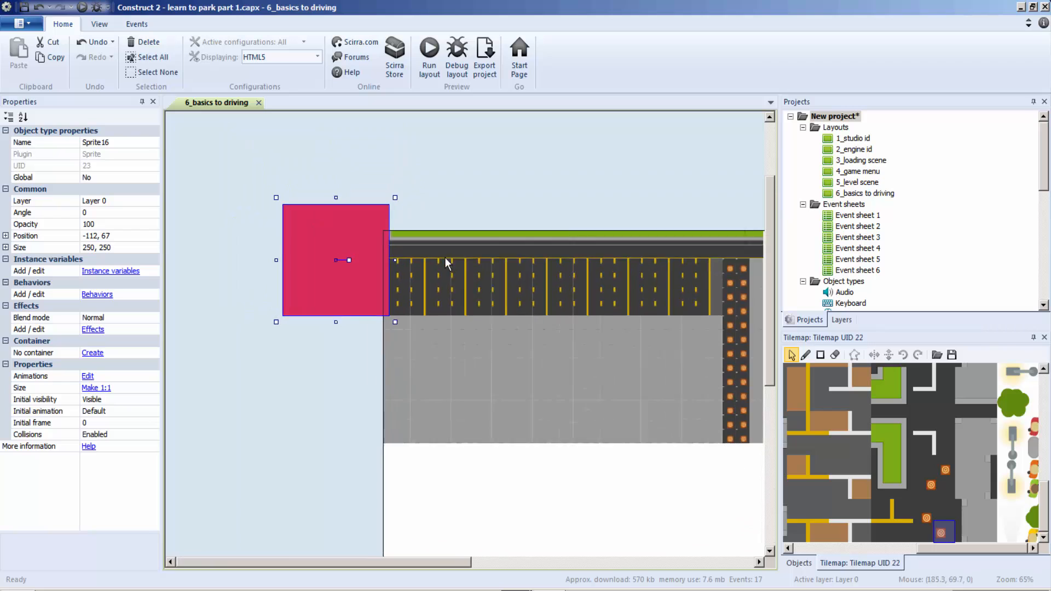
pyautogui.moveTo(386, 323); pyautogui.dragTo(710, 268)
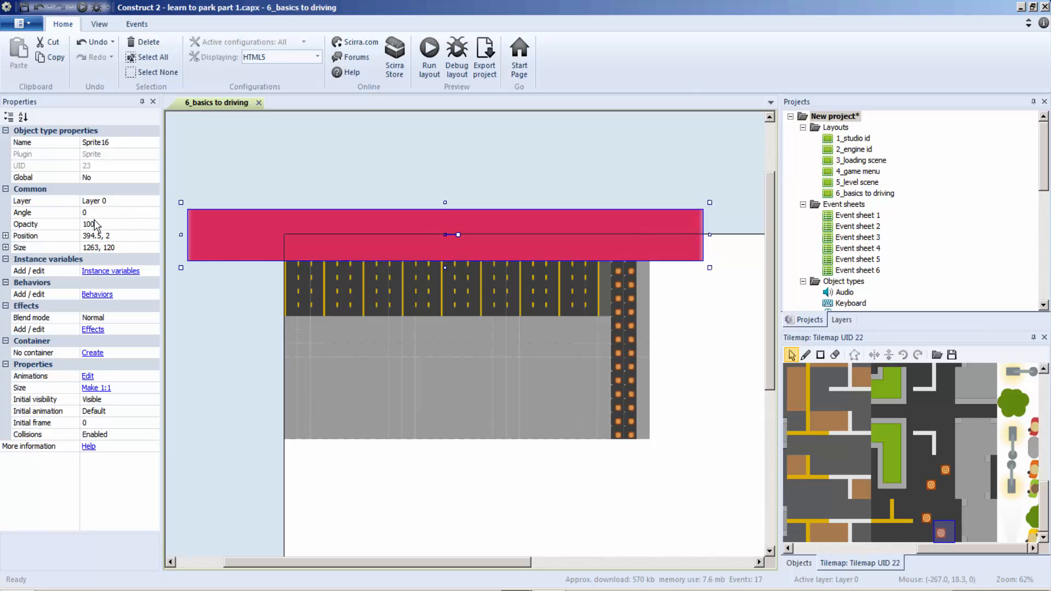
pyautogui.click(96, 224)
pyautogui.write('40')
pyautogui.click(271, 170)
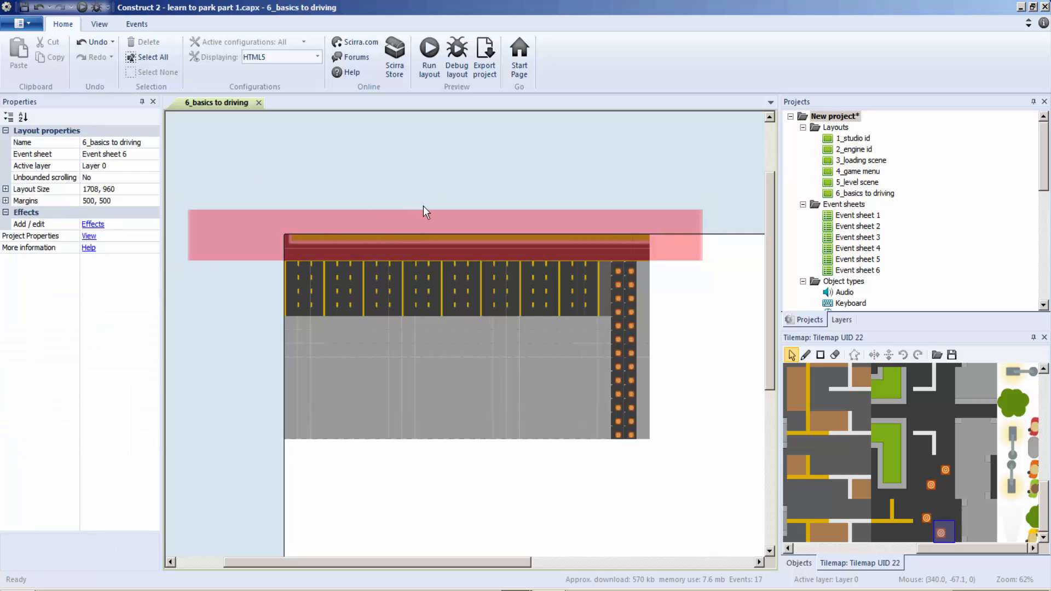
# Add the Solid behavior to the red bar sprite above the parking bays
pyautogui.keyDown('ctrl'); pyautogui.scroll(2, 425, 212); pyautogui.keyUp('ctrl')
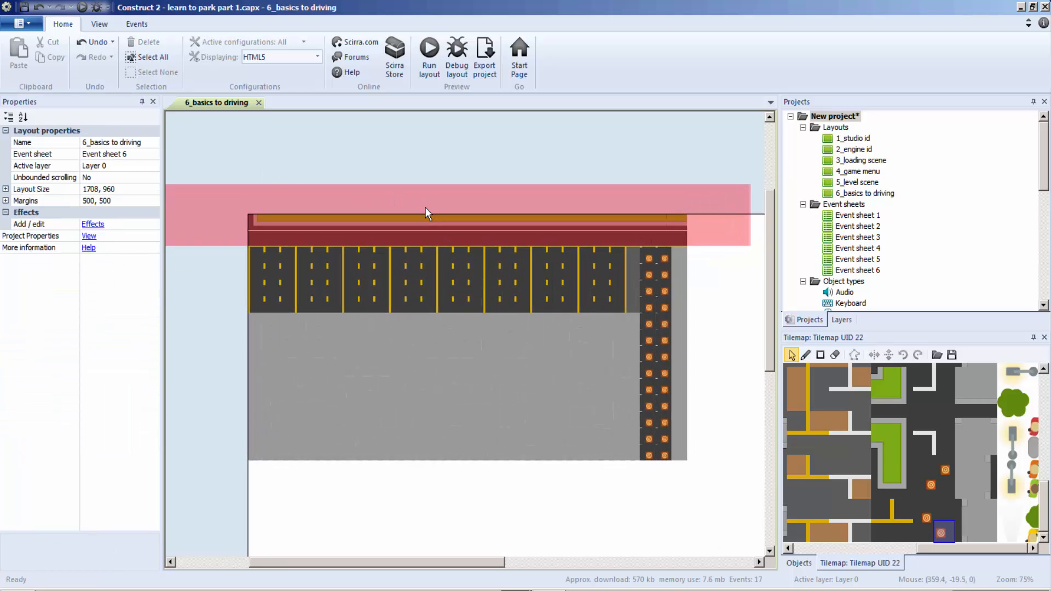
pyautogui.doubleClick(350, 199)
pyautogui.click(777, 11)
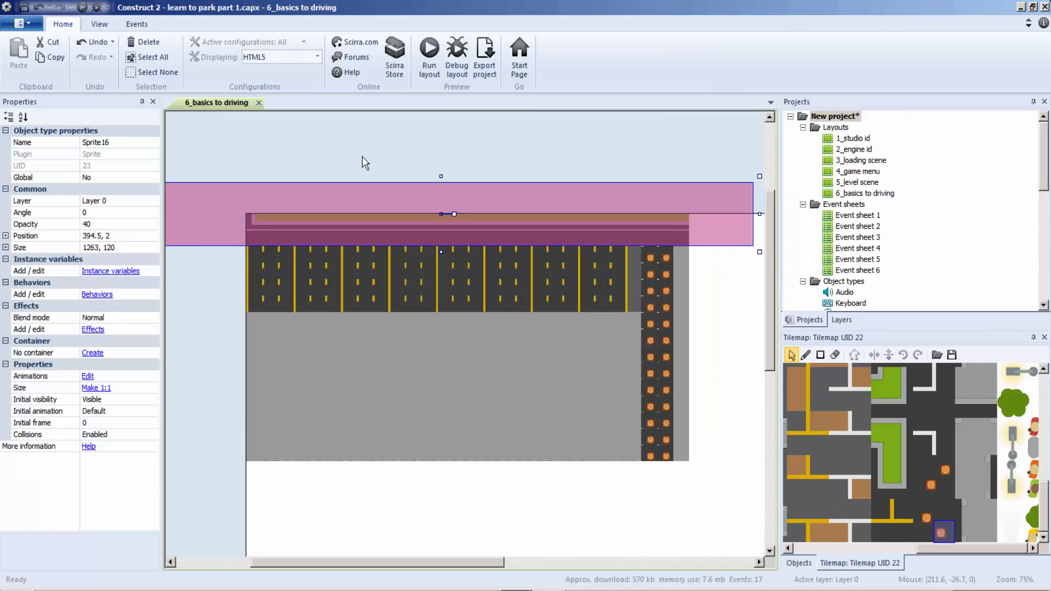
pyautogui.click(97, 294)
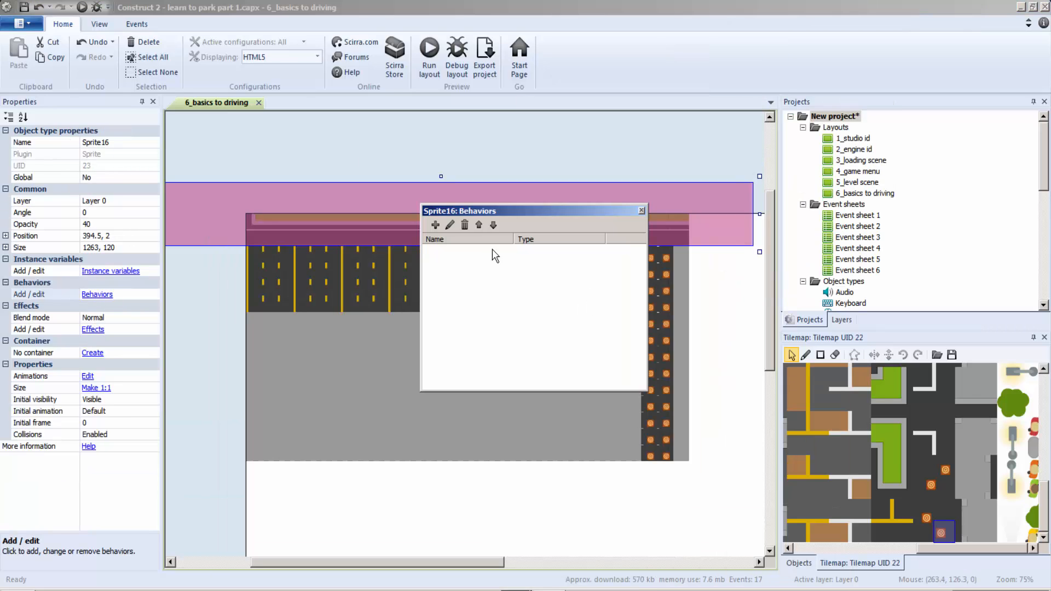
pyautogui.click(435, 225)
pyautogui.click(600, 236)
pyautogui.doubleClick(600, 236)
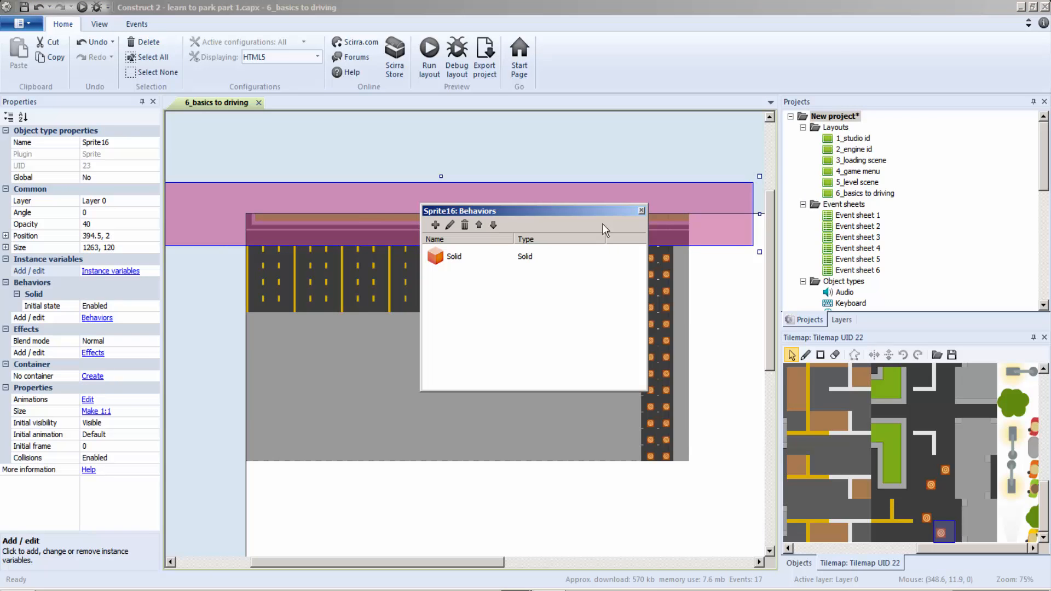
pyautogui.click(642, 211)
# Duplicate the red bar and resize the copy to about 107 x 421 over the orange-marker column beside the paving
pyautogui.hotkey('ctrl', 'c')
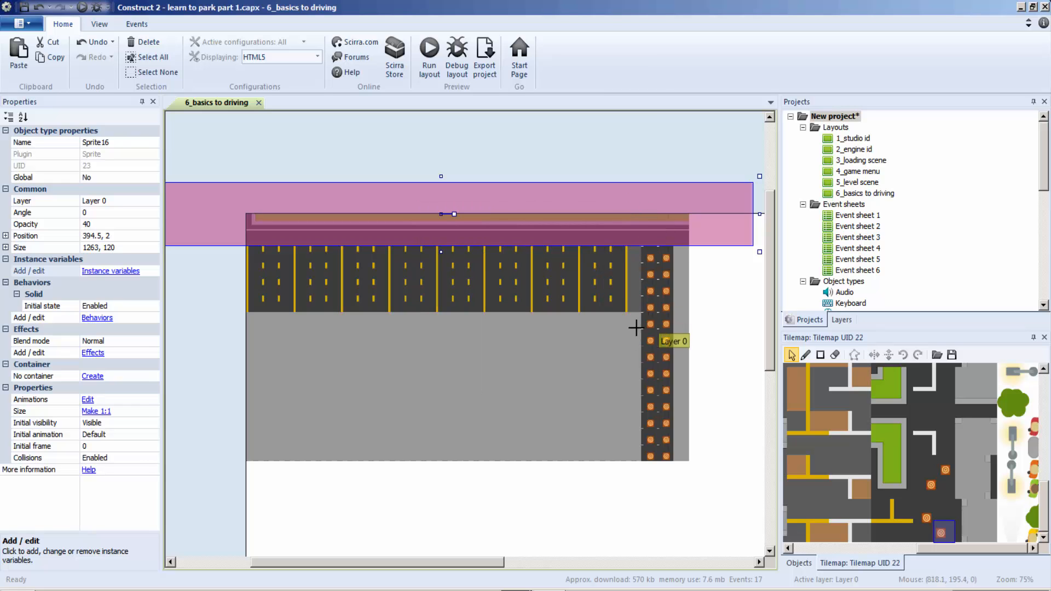
pyautogui.hotkey('ctrl', 'v')
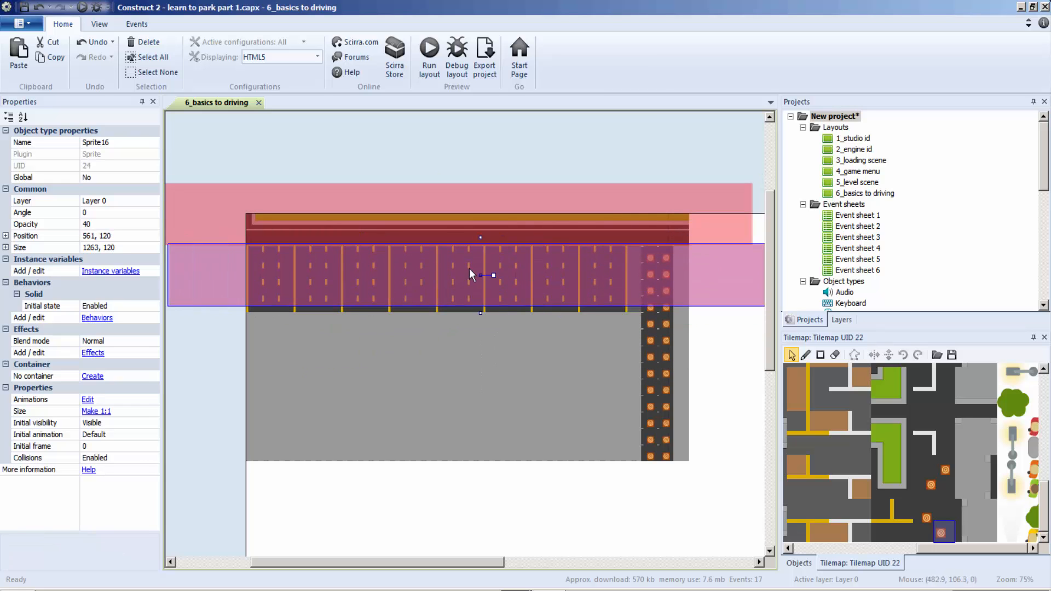
pyautogui.click(386, 271)
pyautogui.keyDown('ctrl'); pyautogui.scroll(-3, 393, 270); pyautogui.keyUp('ctrl')
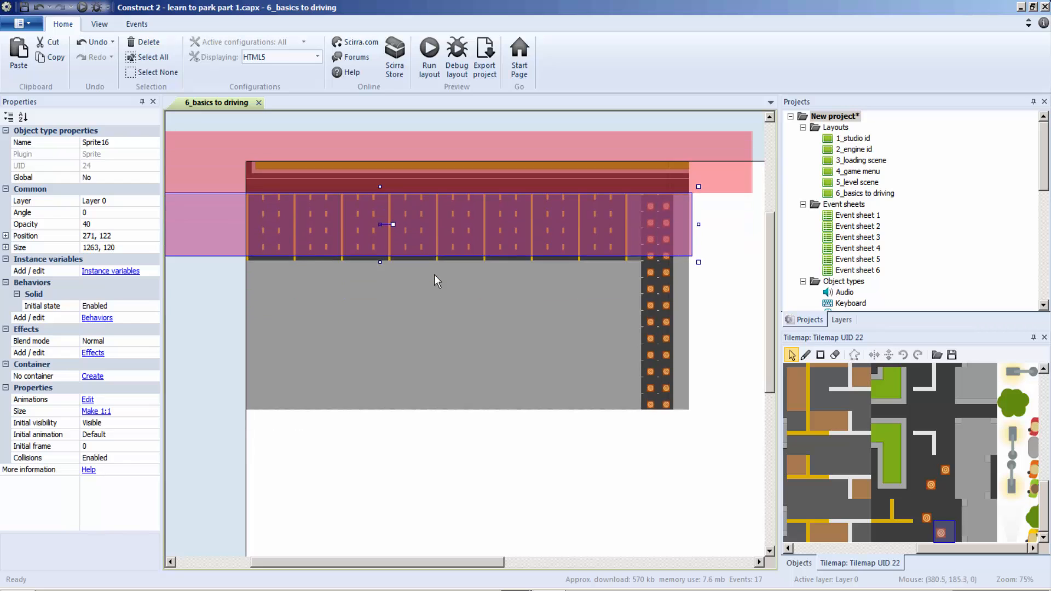
pyautogui.moveTo(193, 290); pyautogui.dragTo(603, 390)
pyautogui.keyDown('ctrl'); pyautogui.scroll(4, 454, 325); pyautogui.keyUp('ctrl')
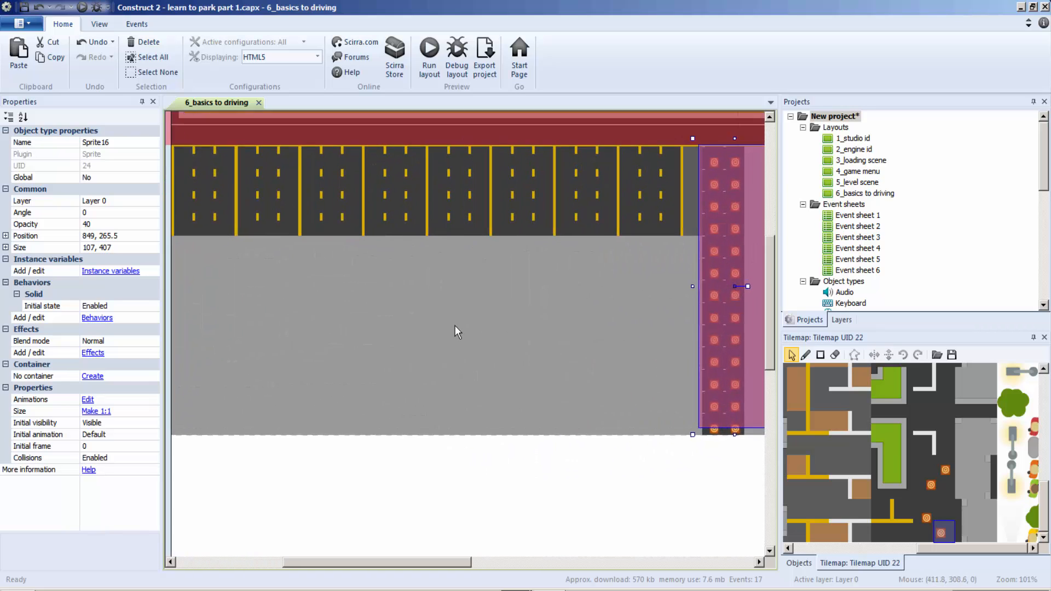
pyautogui.keyDown('ctrl'); pyautogui.scroll(-3, 479, 328); pyautogui.keyUp('ctrl')
pyautogui.moveTo(631, 398); pyautogui.dragTo(632, 405)
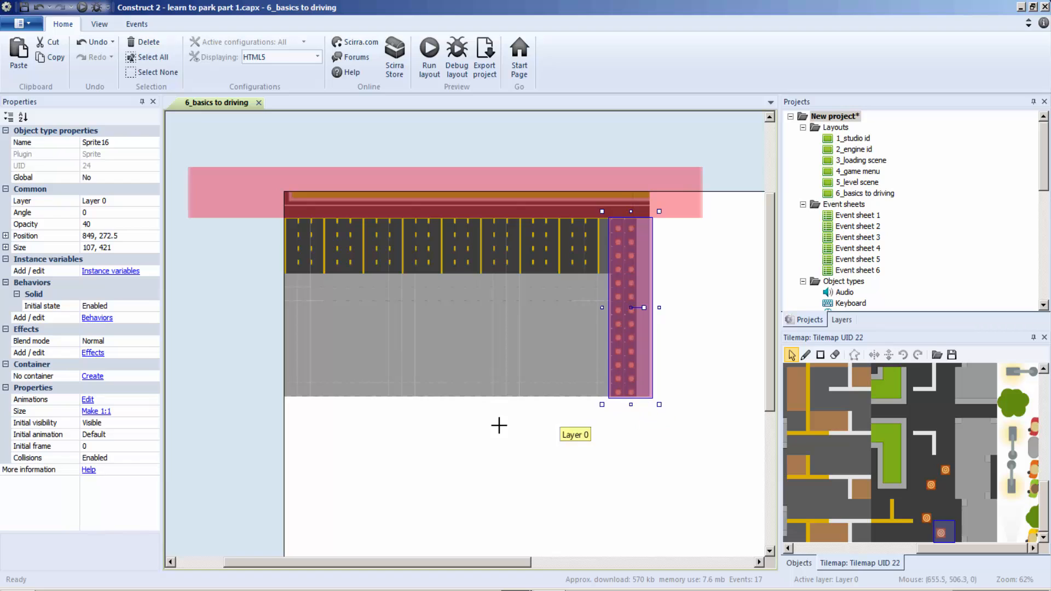
# Duplicate the vertical red bar and reshape the copy to about 907 x 138 along the lower edge of the paving
pyautogui.hotkey('ctrl', 'c')
pyautogui.hotkey('ctrl', 'v')
pyautogui.click(298, 459)
pyautogui.keyDown('ctrl'); pyautogui.scroll(-2, 334, 441); pyautogui.keyUp('ctrl')
pyautogui.moveTo(343, 500); pyautogui.dragTo(566, 419)
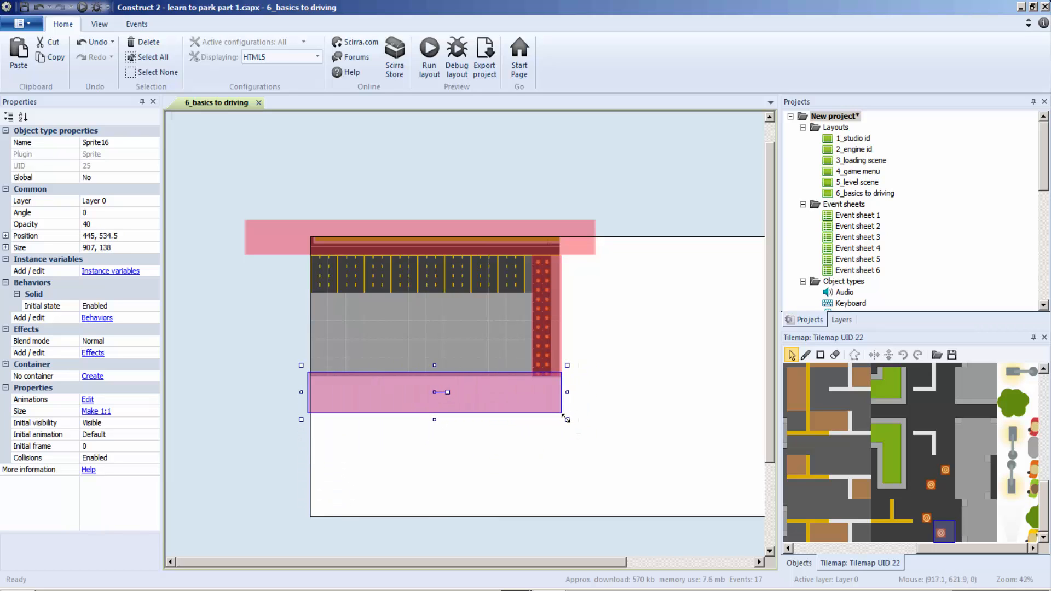
# Paste another vertical red bar just outside the layout's left edge and lengthen it to about 107 x 579
pyautogui.hotkey('ctrl', 'v')
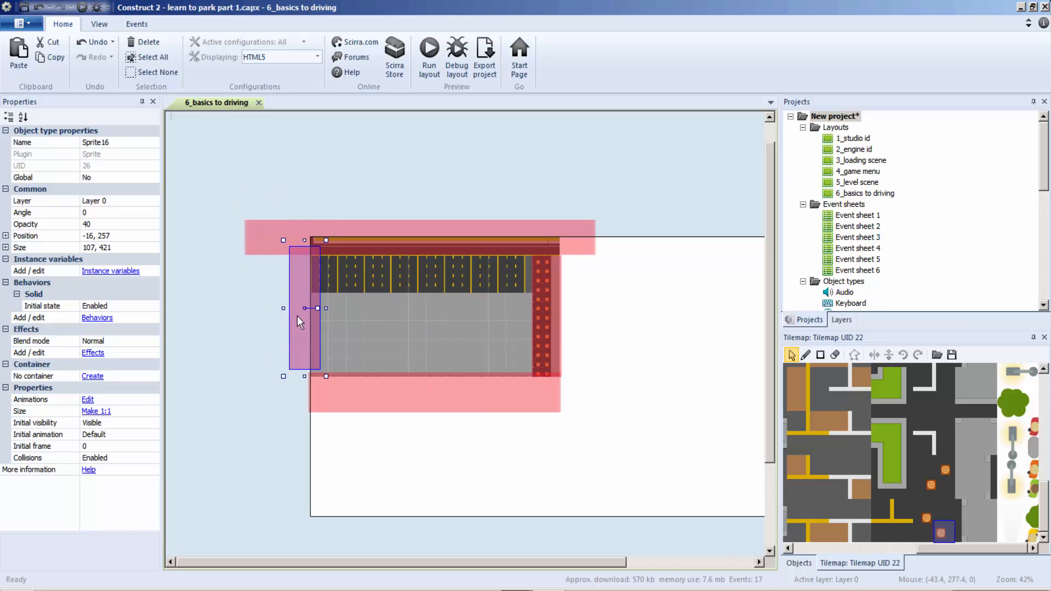
pyautogui.click(292, 372)
pyautogui.click(296, 344)
pyautogui.moveTo(295, 371); pyautogui.dragTo(296, 418)
# Insert a new Sprite object on the grey paving below the parking bays
pyautogui.keyDown('ctrl'); pyautogui.scroll(5, 374, 350); pyautogui.keyUp('ctrl')
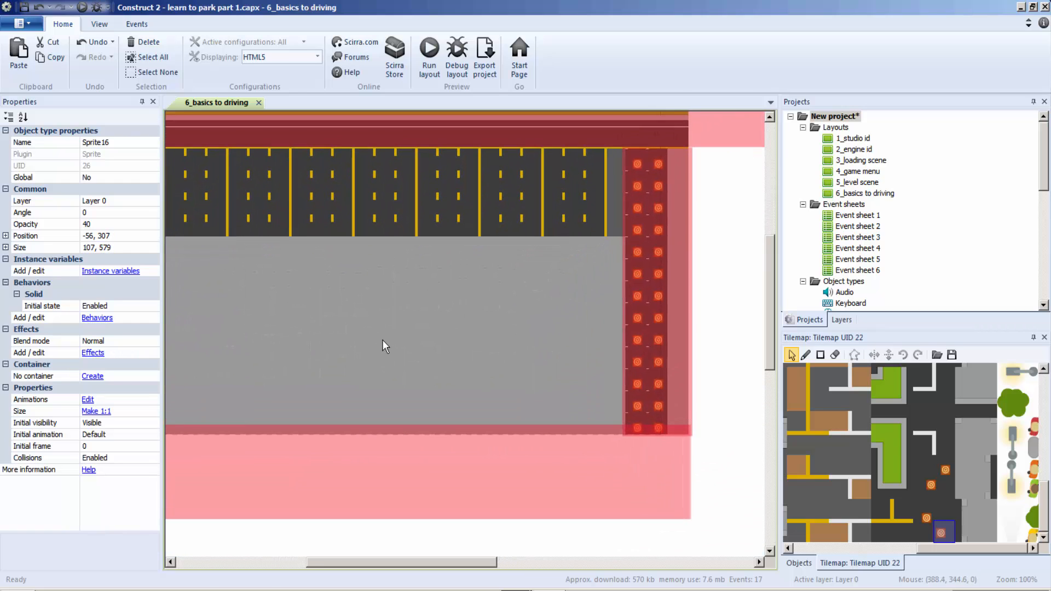
pyautogui.keyDown('ctrl'); pyautogui.scroll(-1, 382, 340); pyautogui.keyUp('ctrl')
pyautogui.rightClick(383, 340)
pyautogui.click(432, 350)
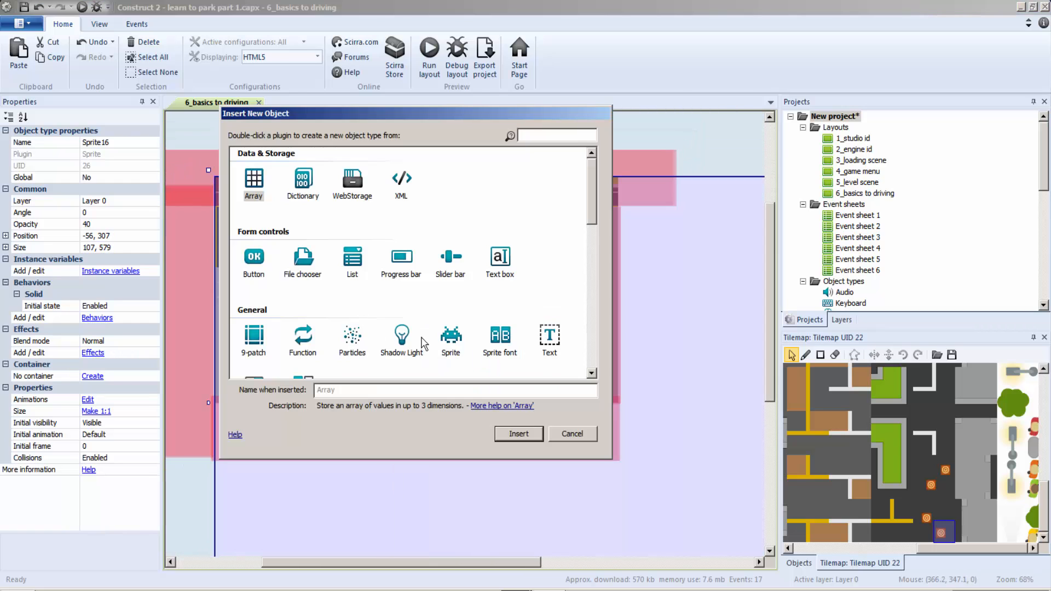
pyautogui.doubleClick(445, 342)
pyautogui.click(411, 317)
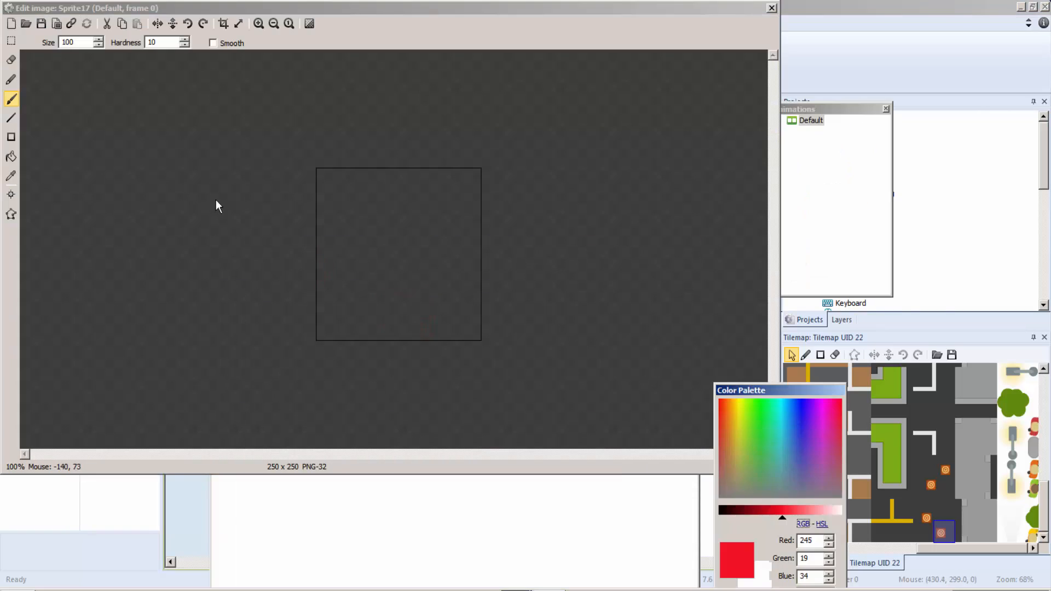
# Load car3_blue.png from the Parking pack's PNG > Cars folder as the new sprite's image and close the image editor
pyautogui.click(27, 24)
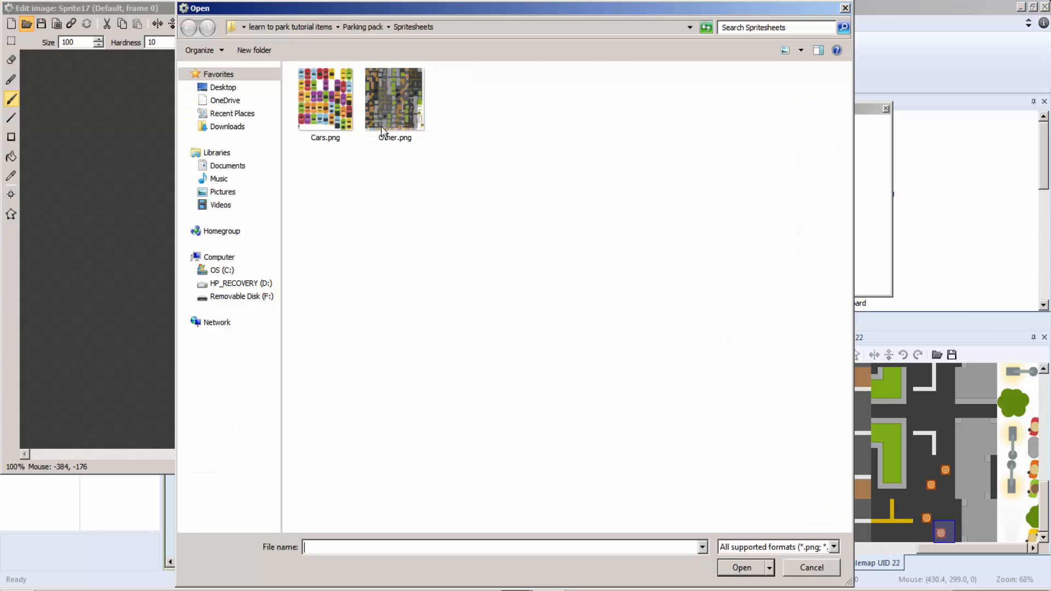
pyautogui.click(359, 26)
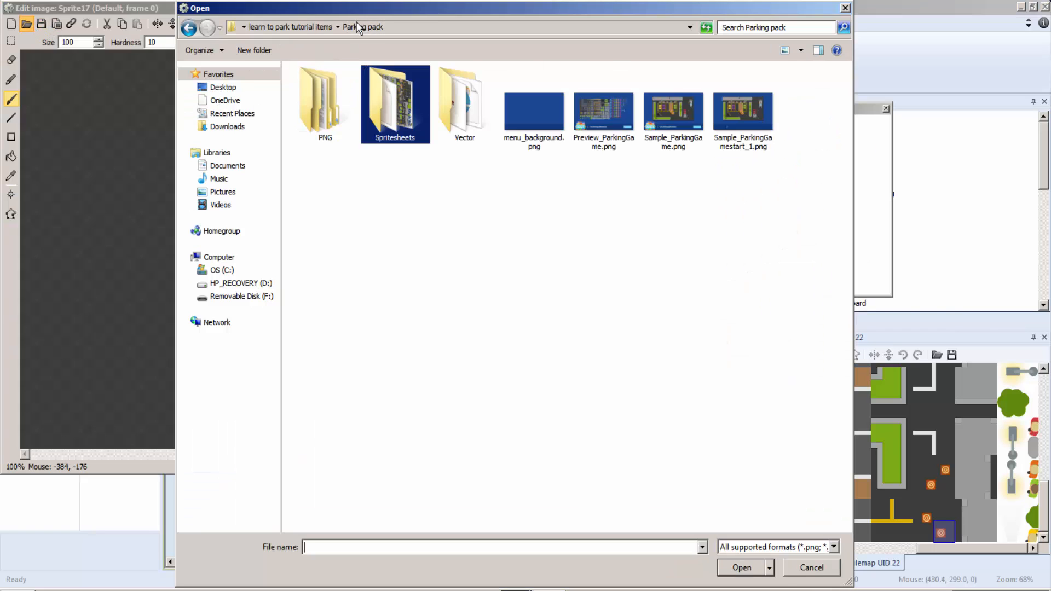
pyautogui.doubleClick(309, 107)
pyautogui.doubleClick(311, 90)
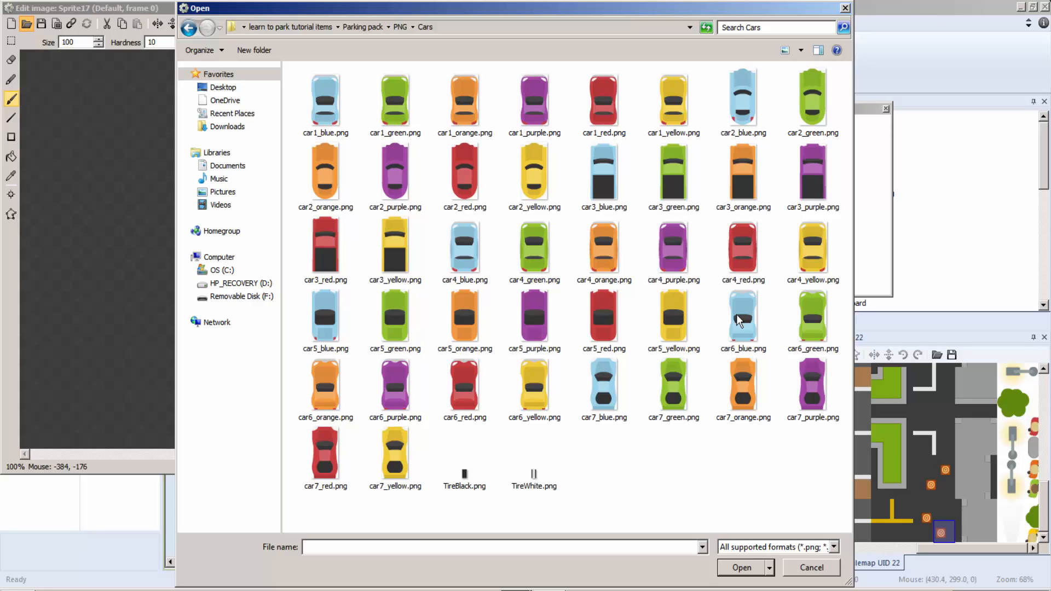
pyautogui.doubleClick(613, 176)
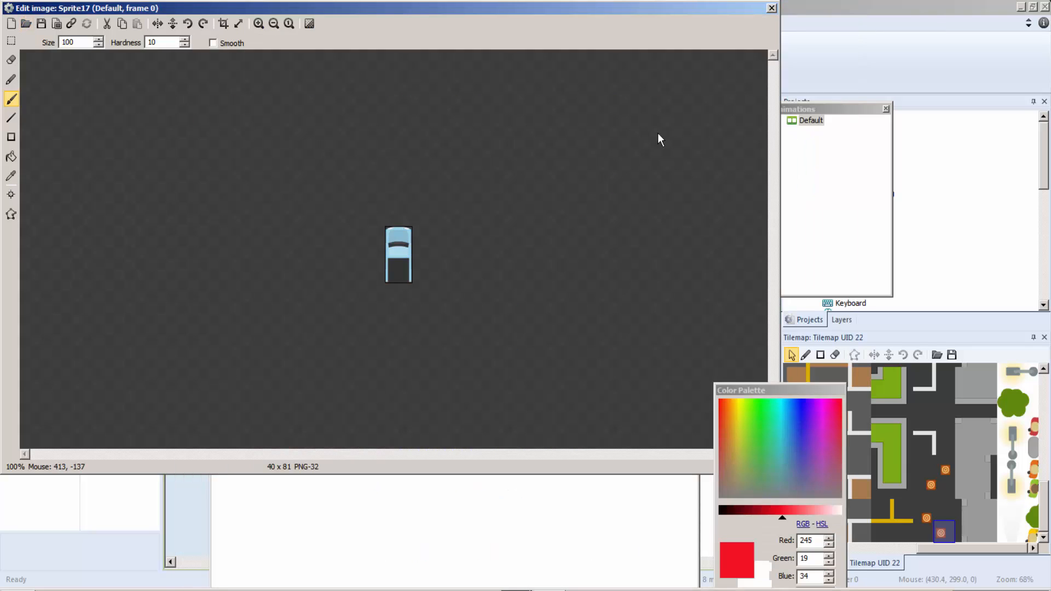
pyautogui.click(772, 8)
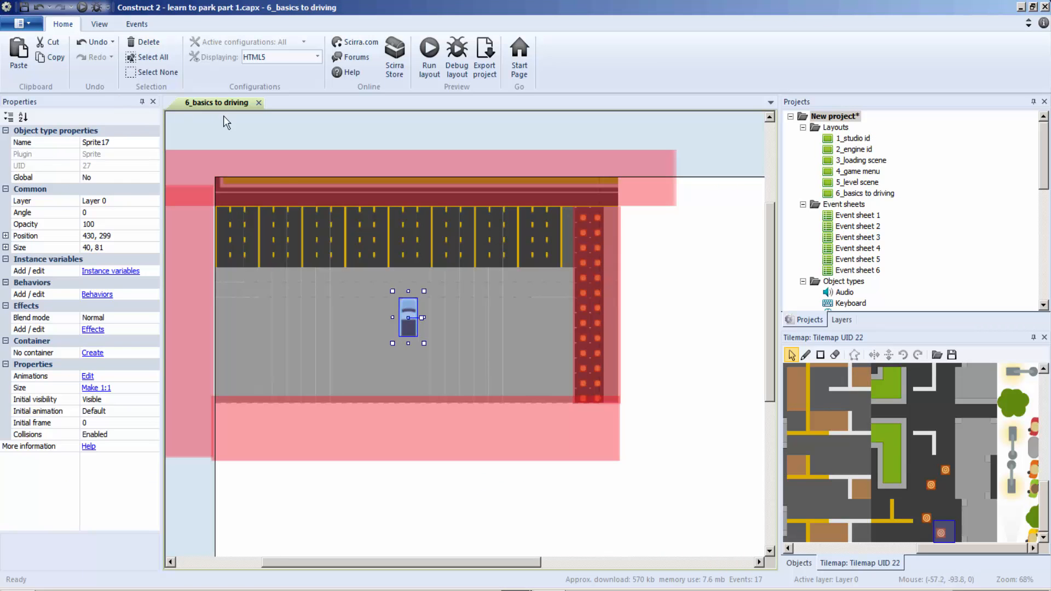
# Try to rotate the blue car's image clockwise through several quarter turns, and close the image editor
pyautogui.doubleClick(412, 316)
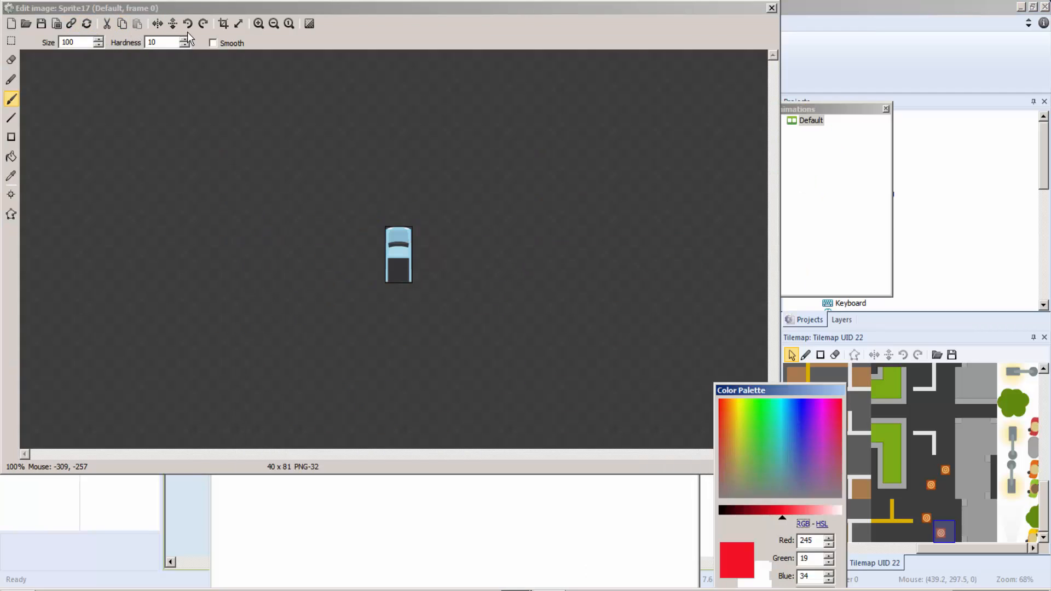
pyautogui.click(203, 24)
pyautogui.click(203, 23)
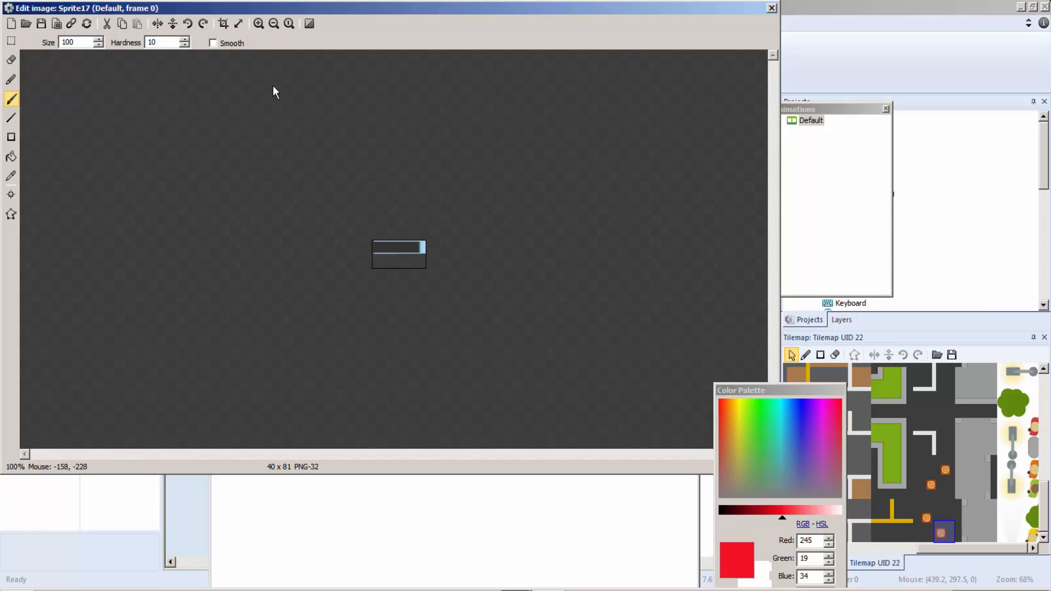
pyautogui.click(203, 24)
pyautogui.click(203, 25)
pyautogui.click(203, 25)
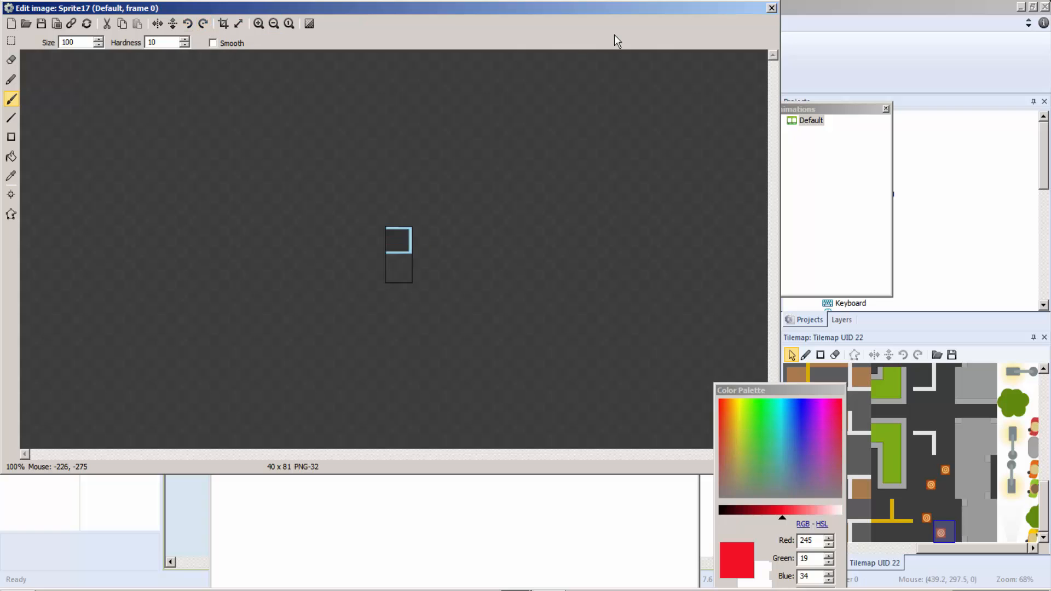
pyautogui.click(772, 8)
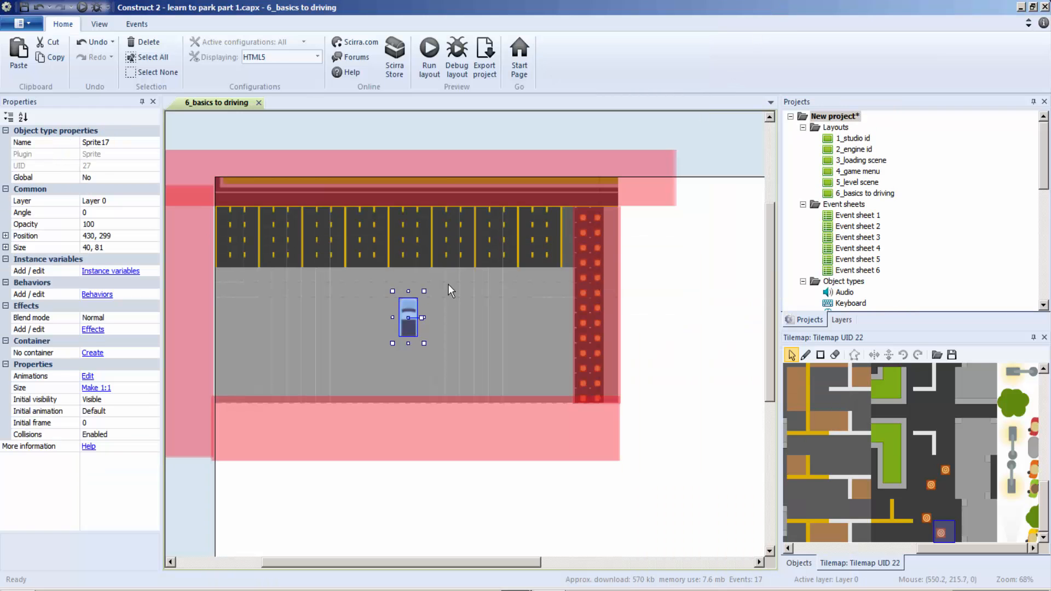
# Reopen the blue car's image and rotate it to lie horizontally with the front facing left, undoing the surplus anticlockwise turn
pyautogui.doubleClick(409, 306)
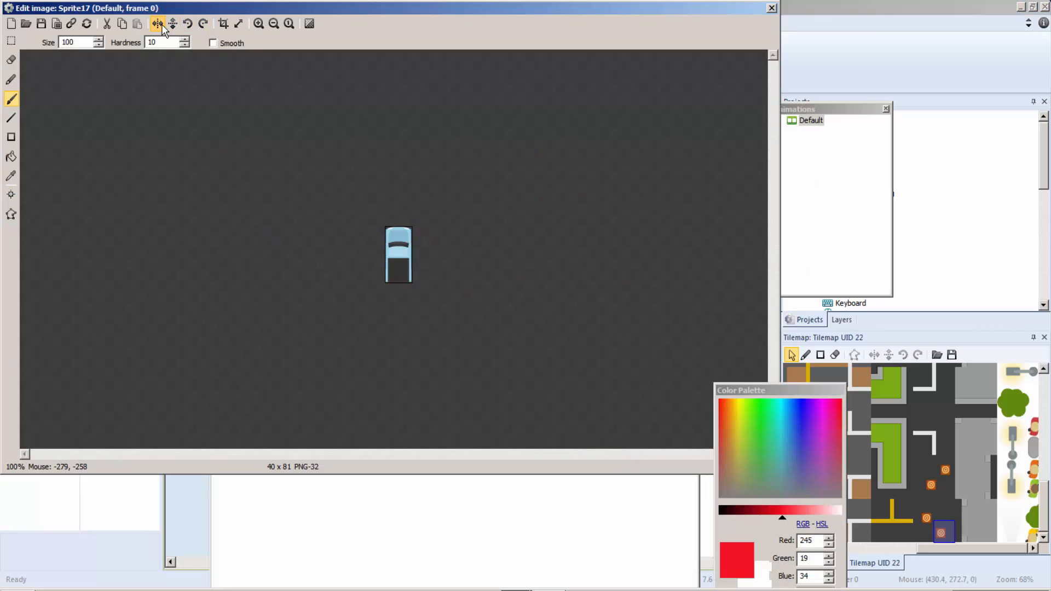
pyautogui.click(203, 25)
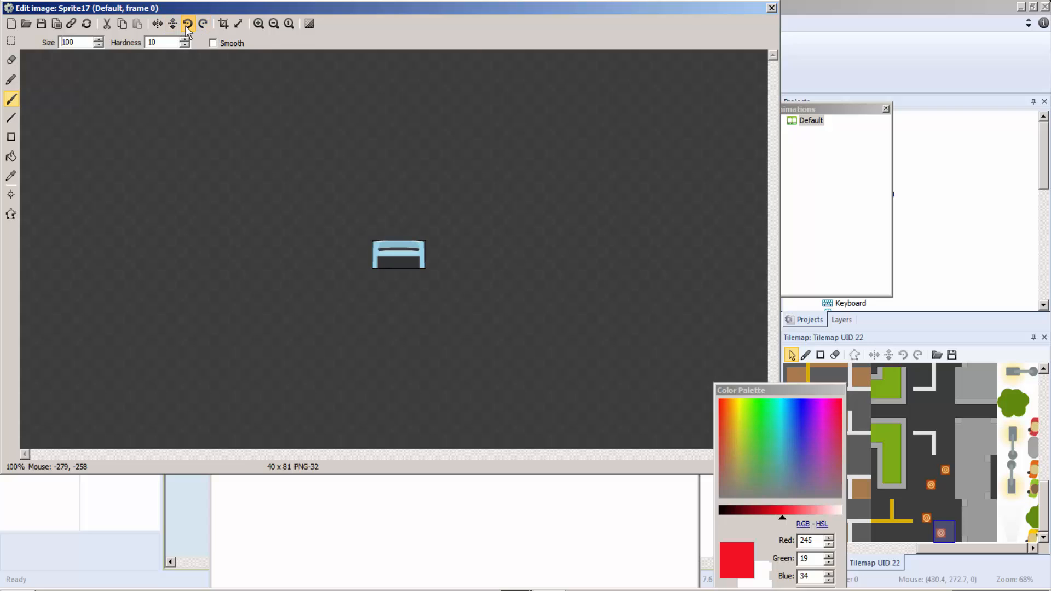
pyautogui.hotkey('ctrl', 'z')
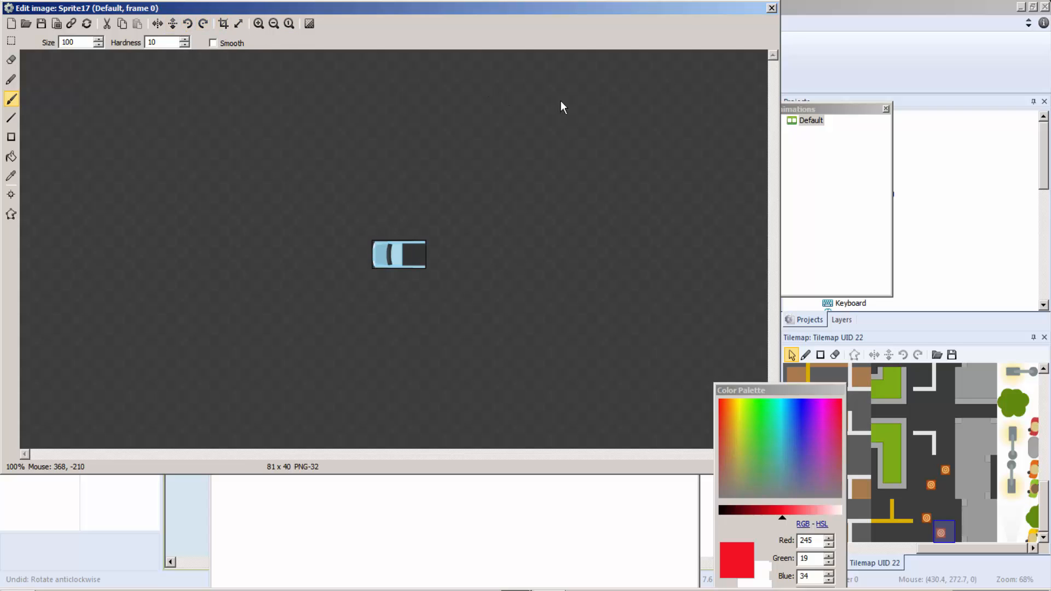
# Try further clockwise and anticlockwise rotations of the horizontal car image, and undo them
pyautogui.click(203, 26)
pyautogui.click(203, 25)
pyautogui.click(203, 26)
pyautogui.click(203, 26)
pyautogui.click(187, 24)
pyautogui.hotkey('ctrl', 'z')
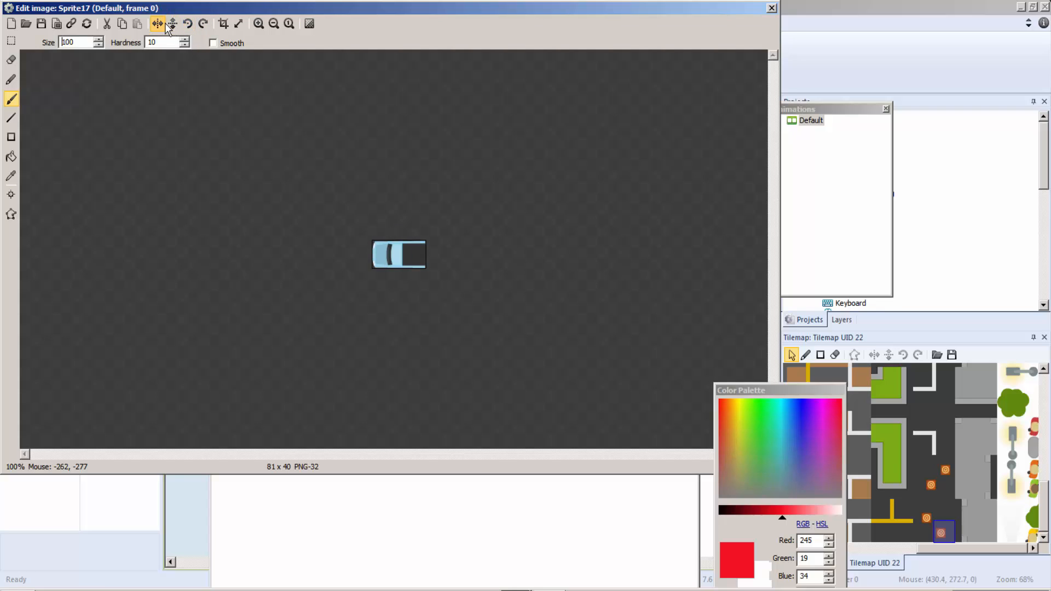
# Mirror the blue car's image horizontally so its front faces right, and check the car in a layout preview
pyautogui.click(172, 24)
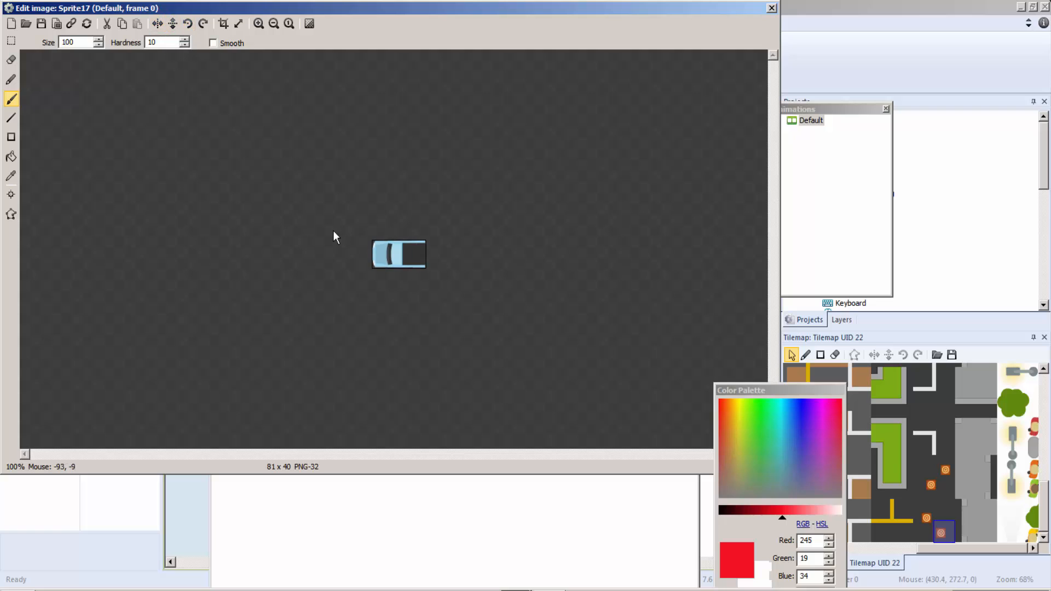
pyautogui.click(771, 8)
pyautogui.doubleClick(397, 317)
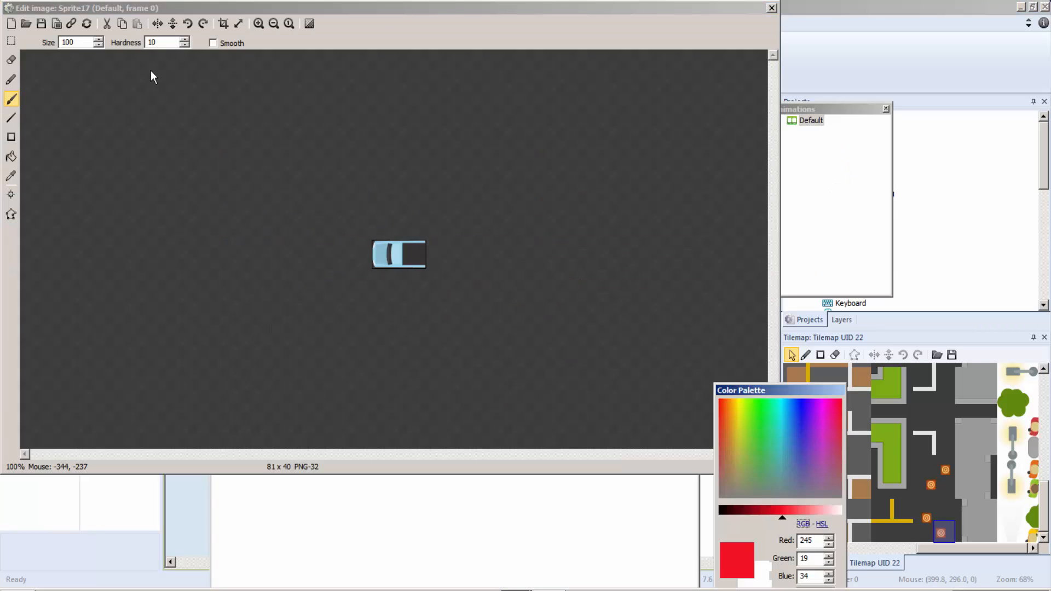
pyautogui.click(174, 24)
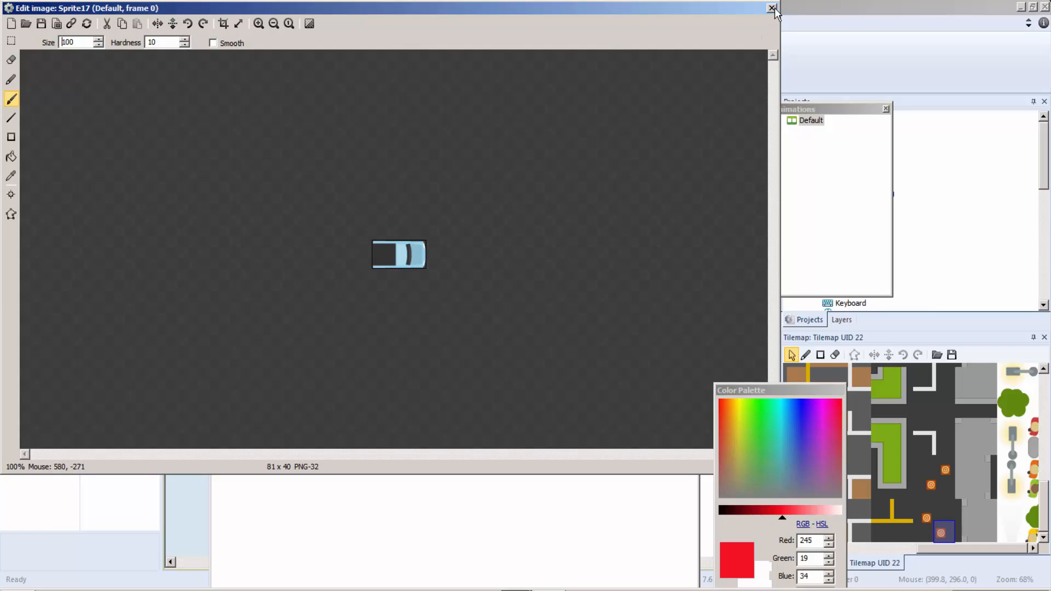
pyautogui.click(772, 8)
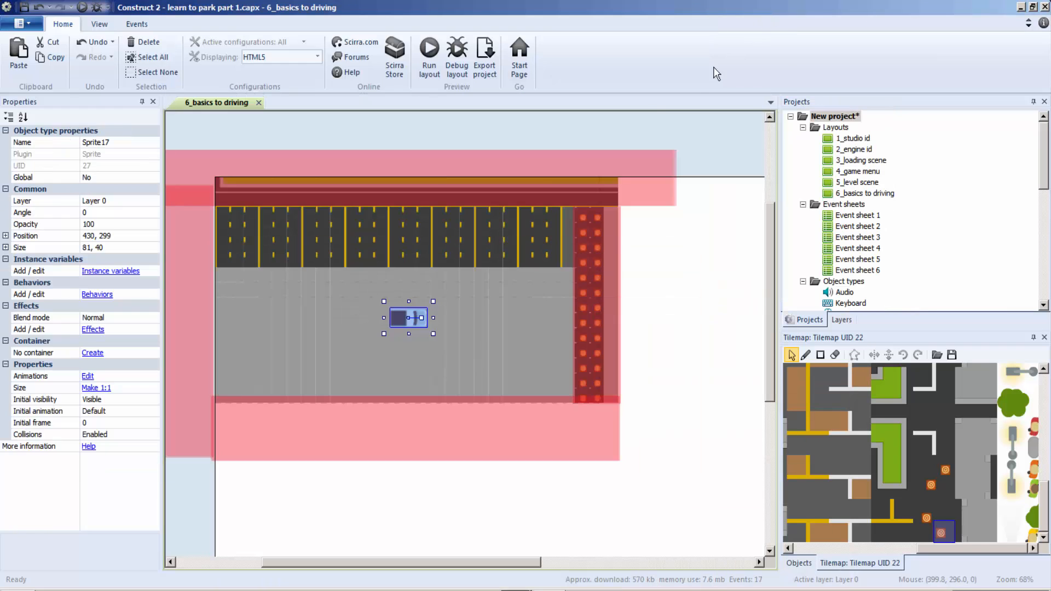
pyautogui.click(428, 57)
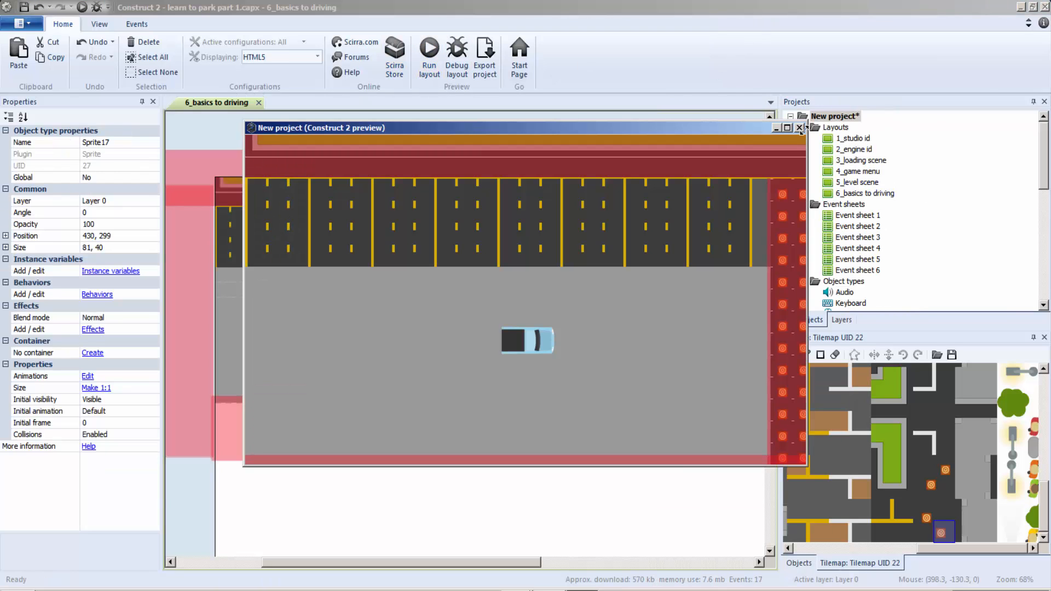
pyautogui.click(799, 127)
# Add the Car movement behavior to the blue car sprite
pyautogui.click(97, 294)
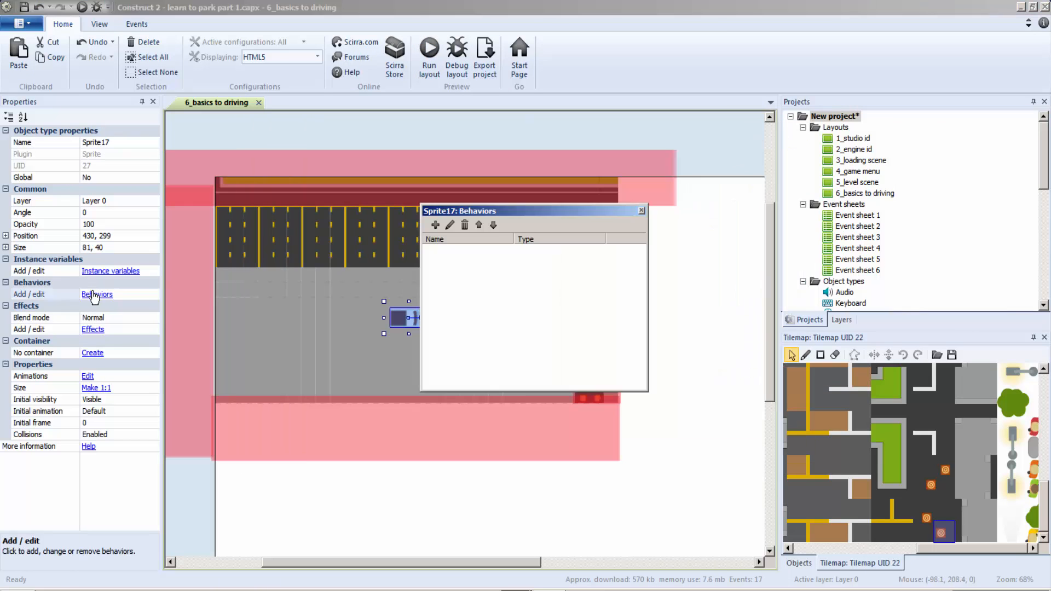
pyautogui.click(435, 225)
pyautogui.scroll(-5, 659, 346)
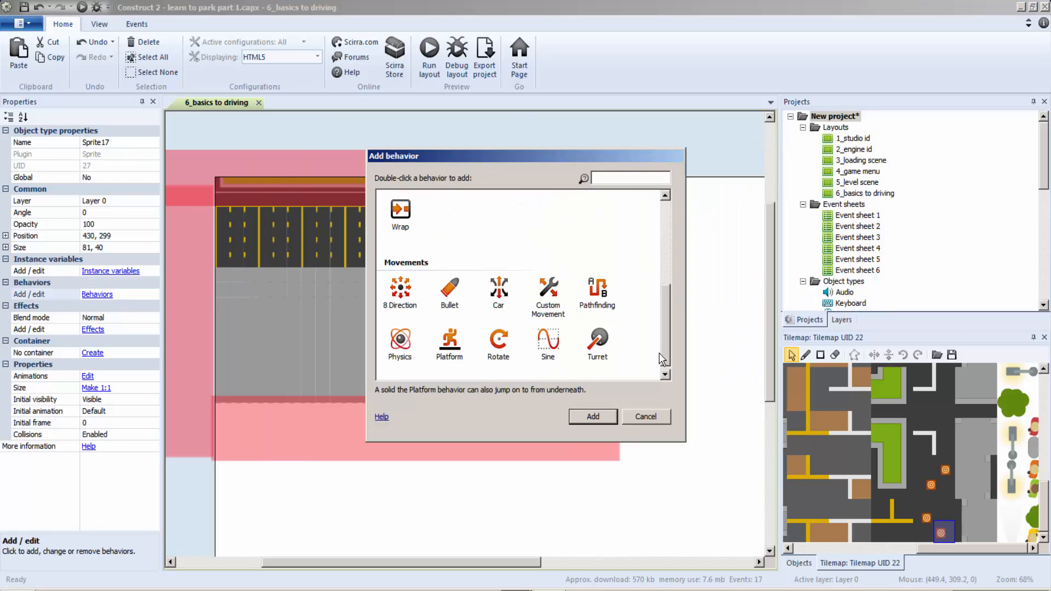
pyautogui.doubleClick(497, 295)
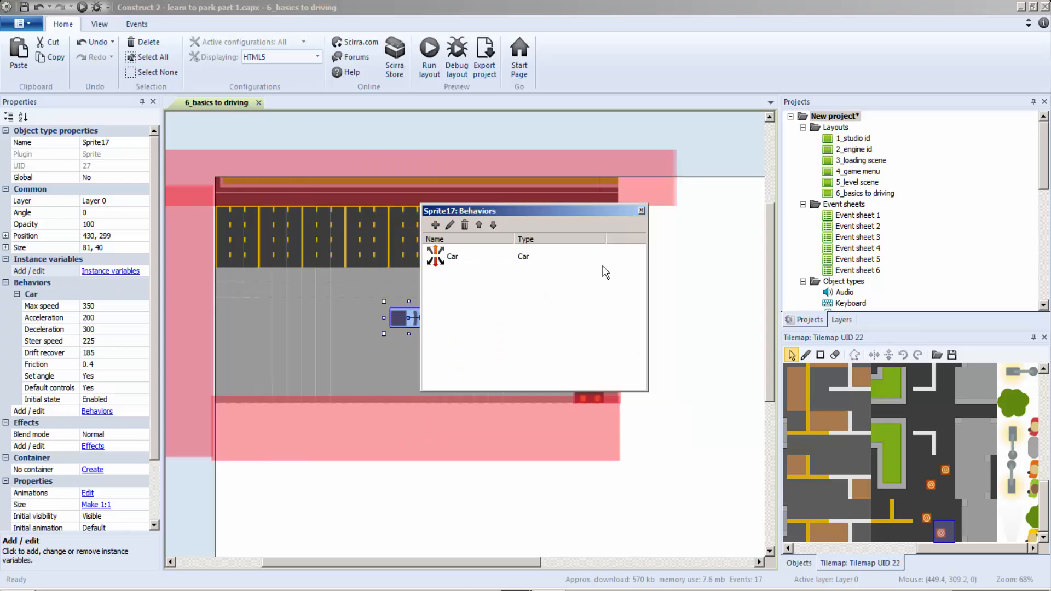
pyautogui.click(642, 211)
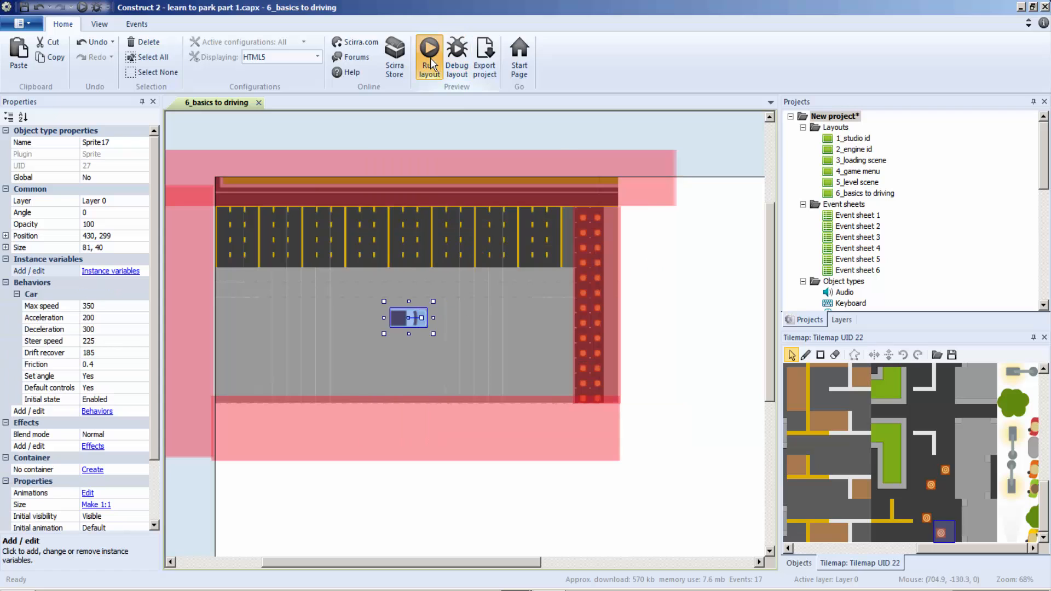
# Preview the layout and test-drive the car forwards, backwards and around turns into the parking bays, then close the preview
pyautogui.press('F5')
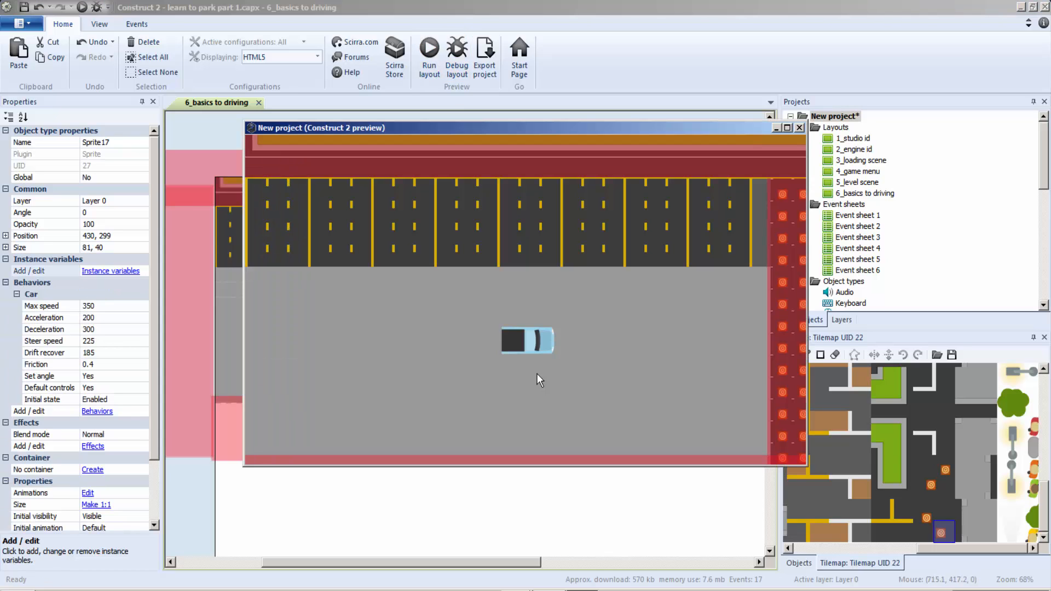
pyautogui.press('Down')
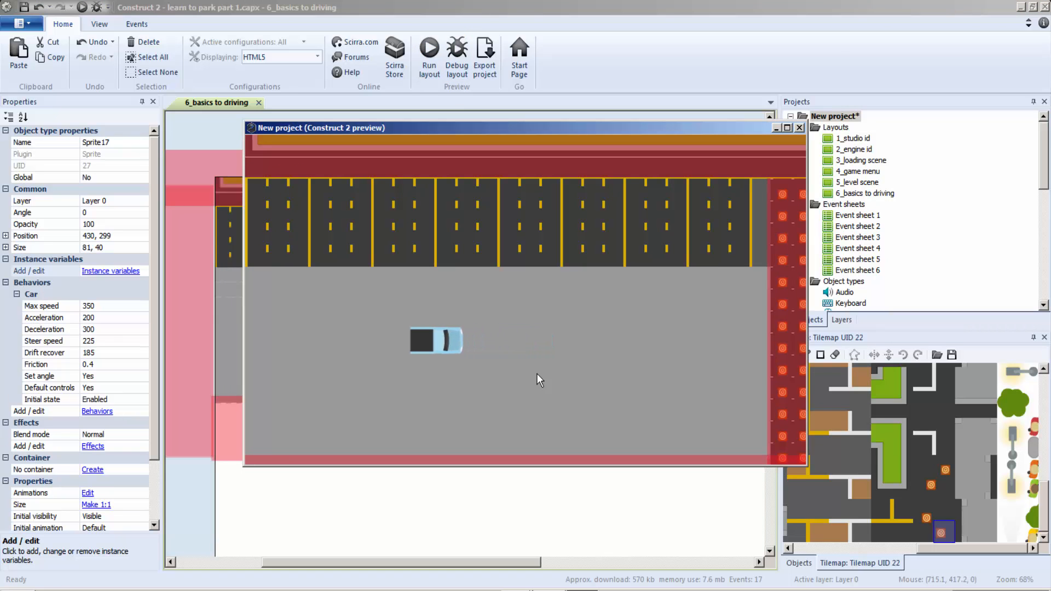
pyautogui.press('Up')
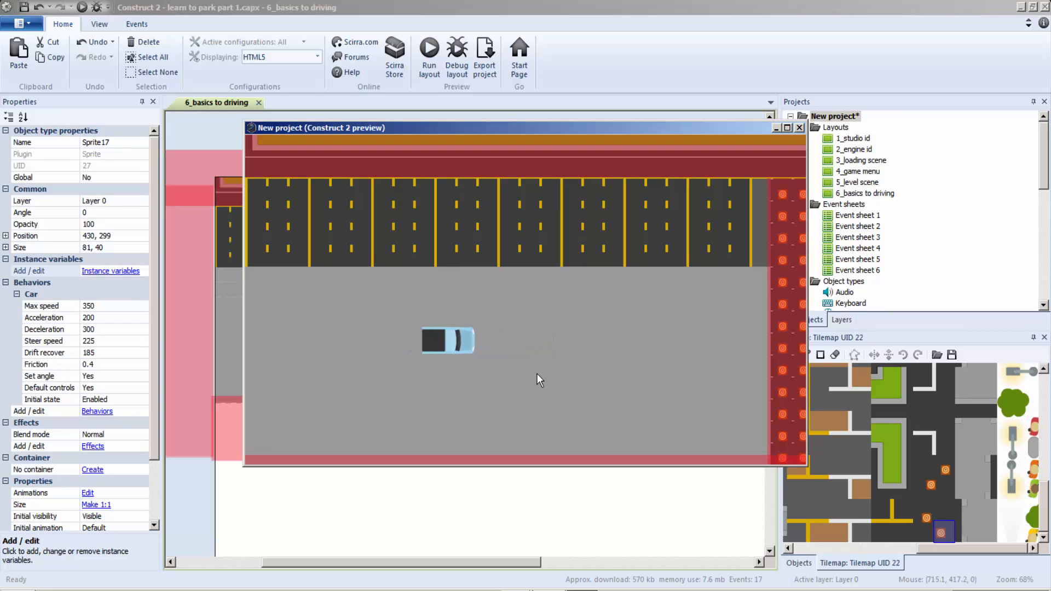
pyautogui.press('Left')
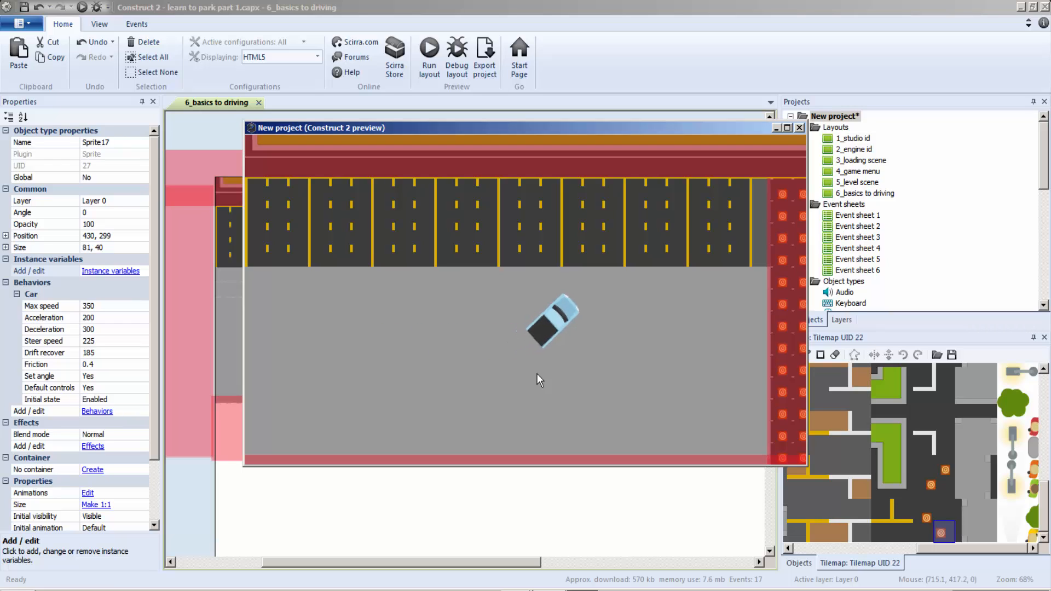
pyautogui.press('Up')
pyautogui.press('Left')
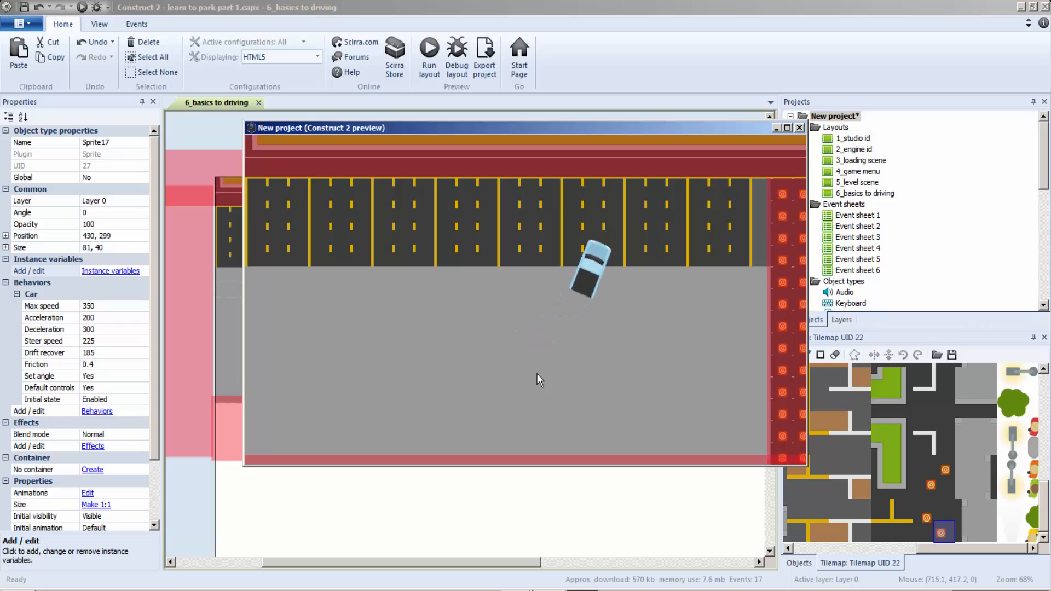
pyautogui.press('Up')
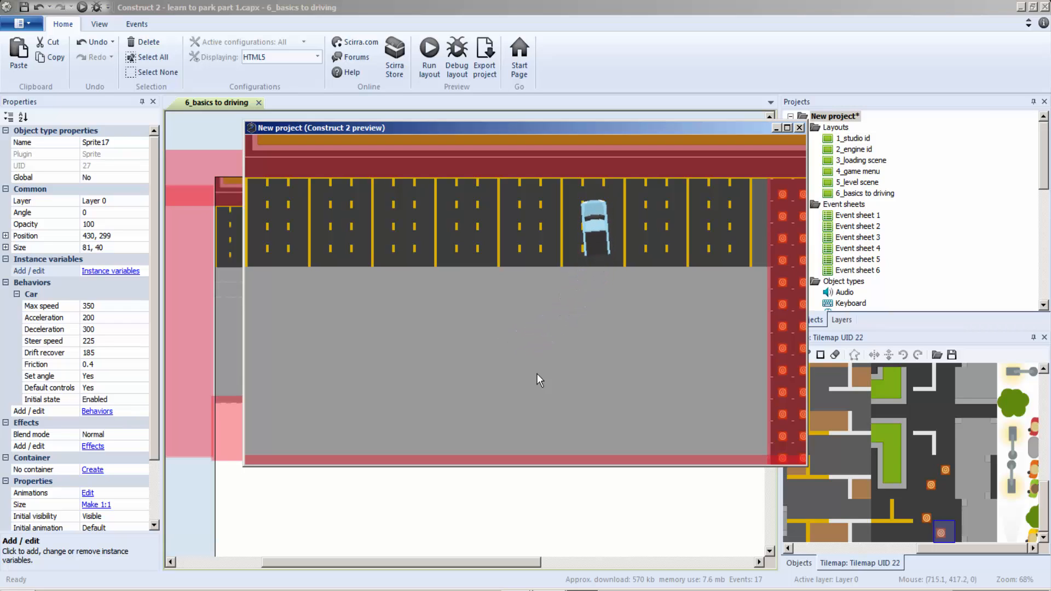
pyautogui.press('Down')
pyautogui.press('Left')
pyautogui.press('Down')
pyautogui.press('Up')
pyautogui.press('Right')
pyautogui.press('Up')
pyautogui.press('Right')
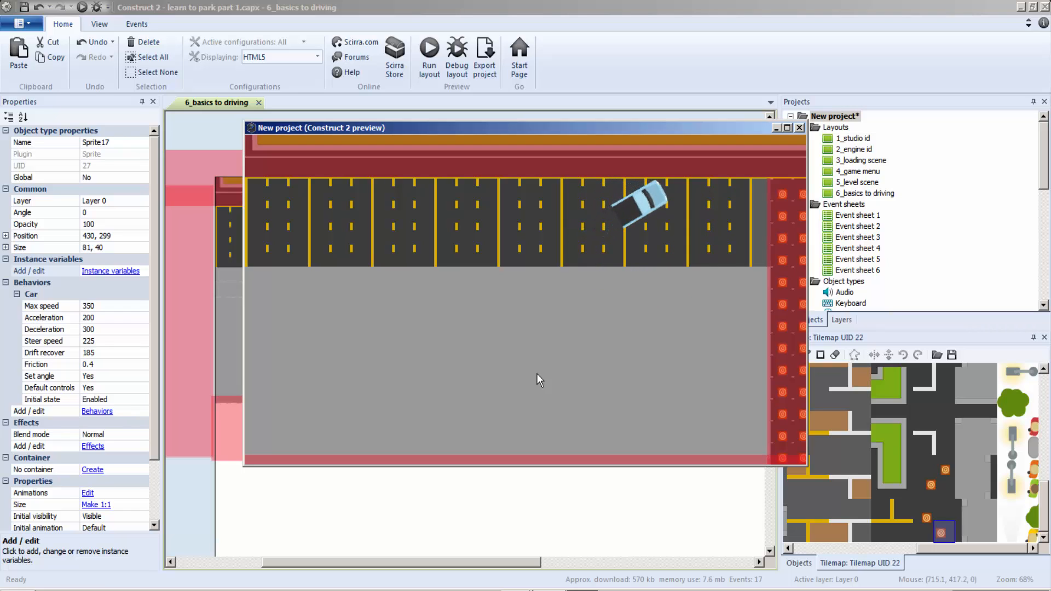
pyautogui.click(799, 128)
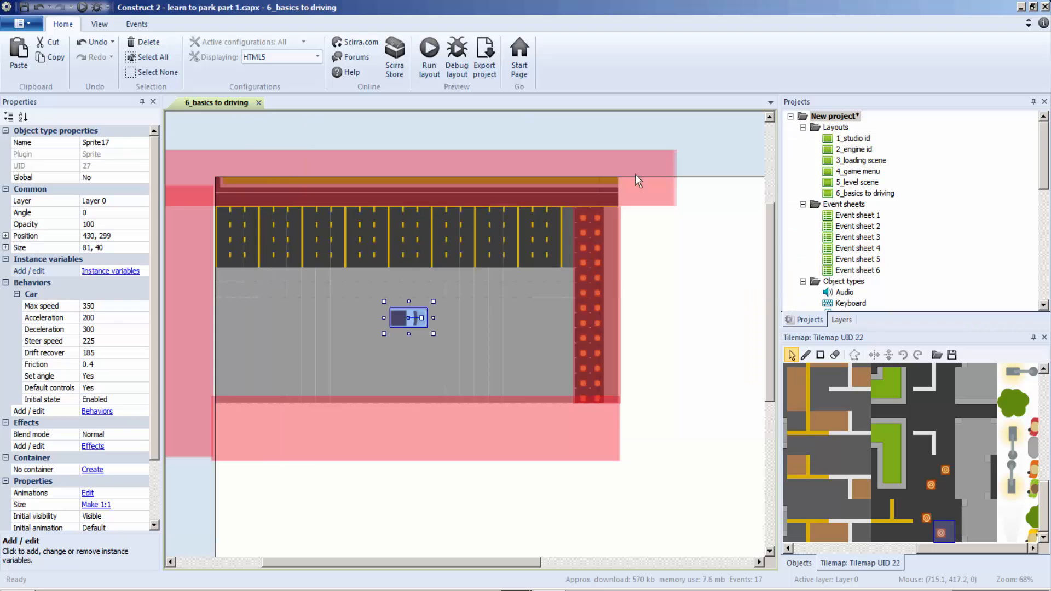
# Set the Car behavior to max speed 150, acceleration 60, deceleration 150, steer speed 100, drift recover 200 and friction 1
pyautogui.click(91, 307)
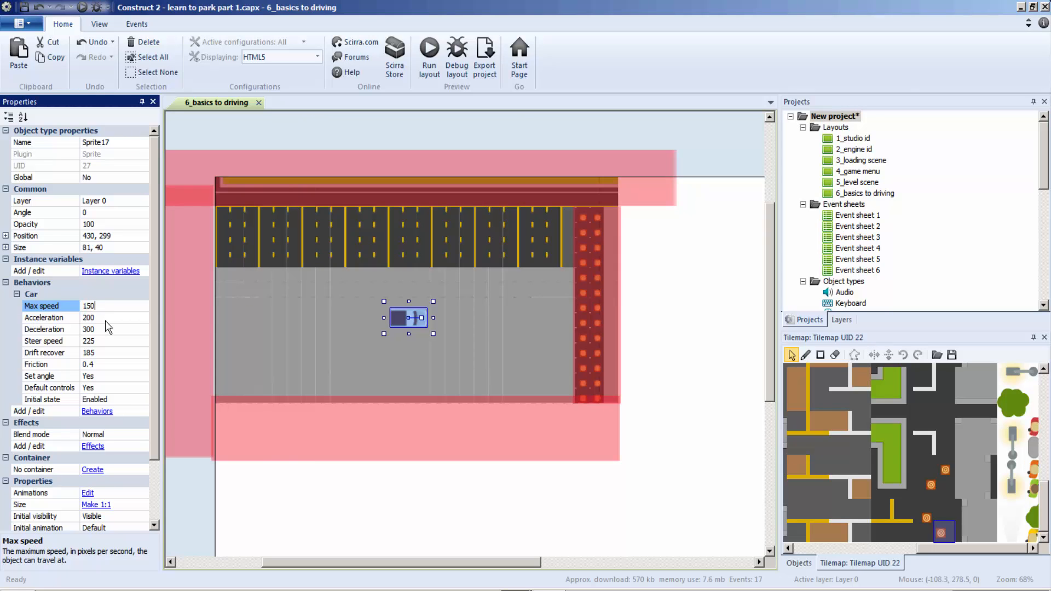
pyautogui.click(103, 317)
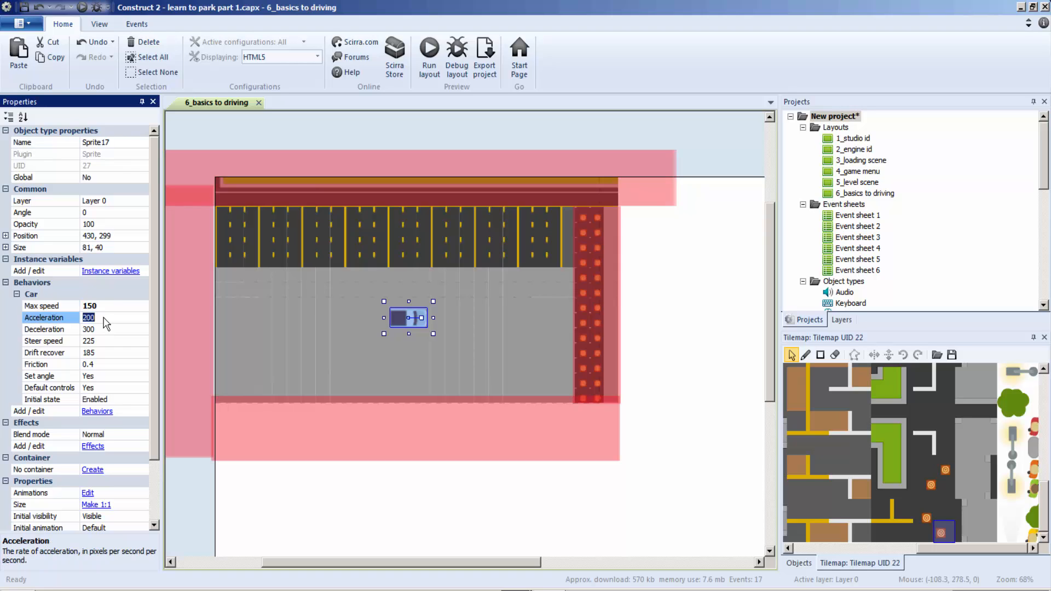
pyautogui.click(106, 330)
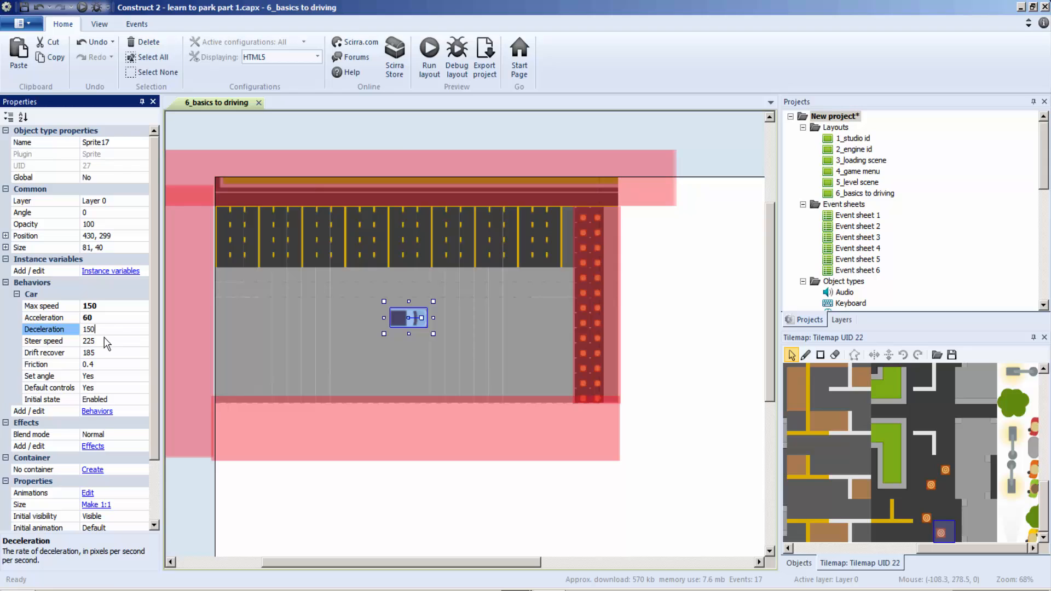
pyautogui.click(106, 341)
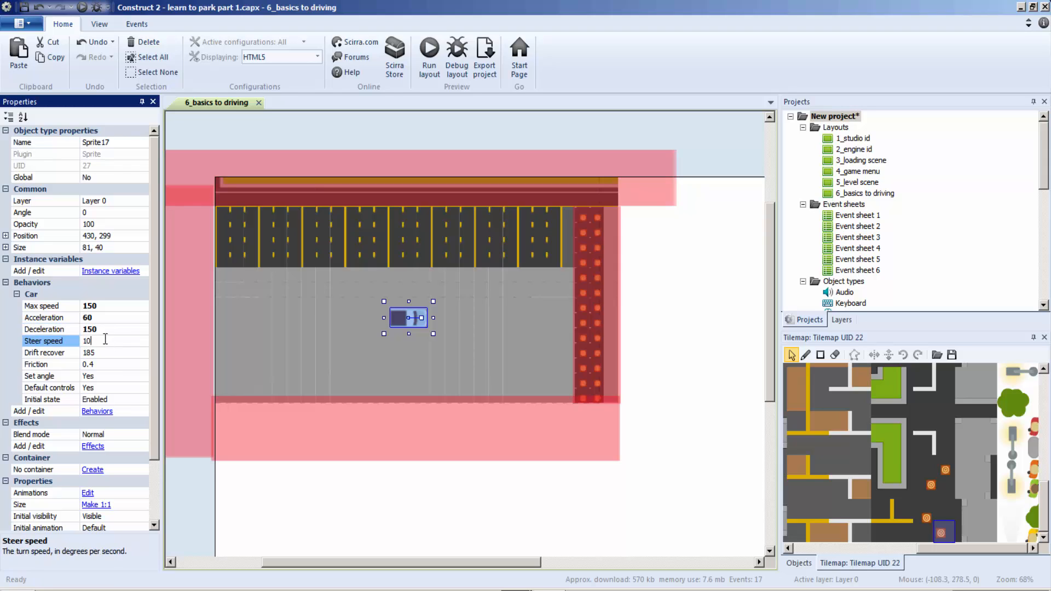
pyautogui.click(103, 355)
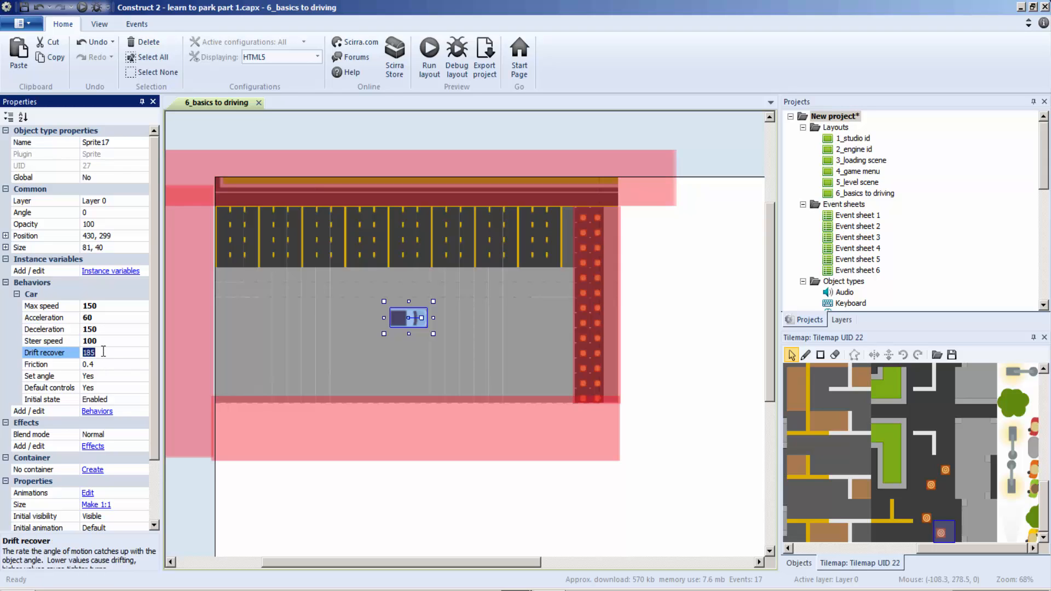
pyautogui.click(98, 366)
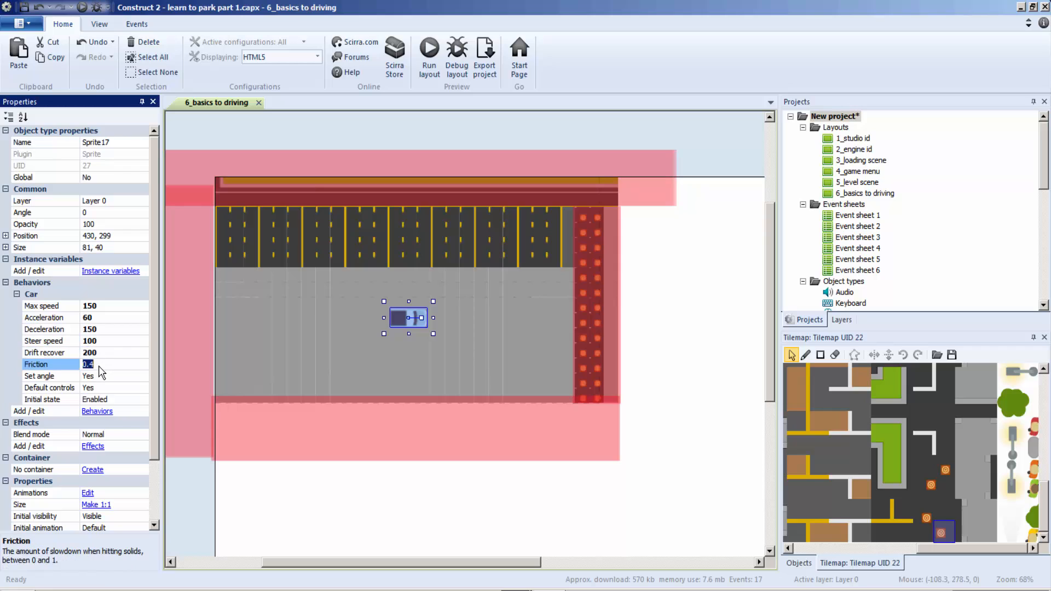
pyautogui.click(102, 381)
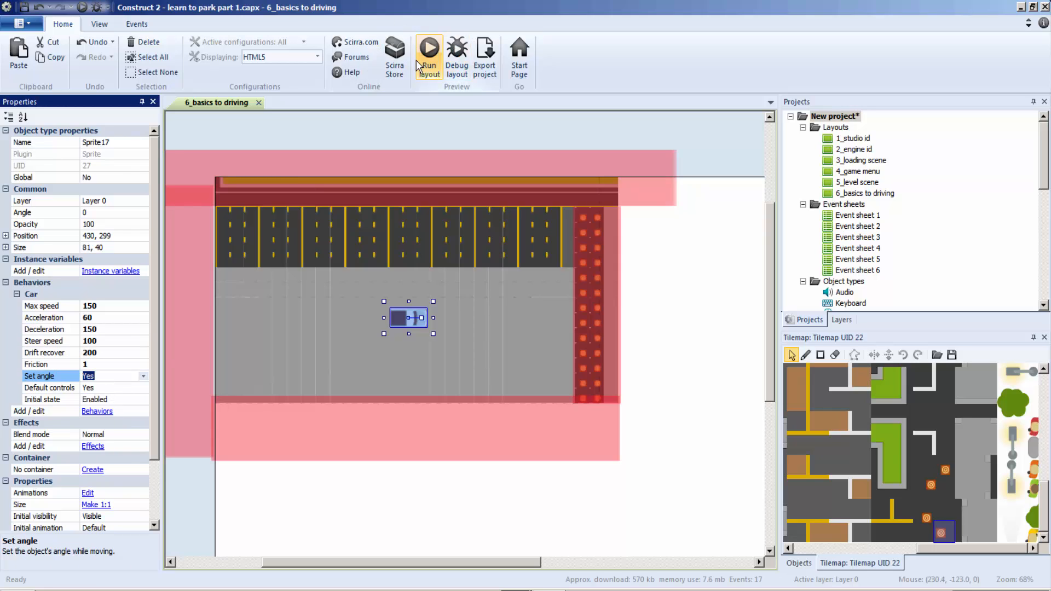
# Preview the layout, drive the car up into a parking bay and reverse it straight back to the lower red barrier
pyautogui.press('F5')
pyautogui.press('Up')
pyautogui.press('Left')
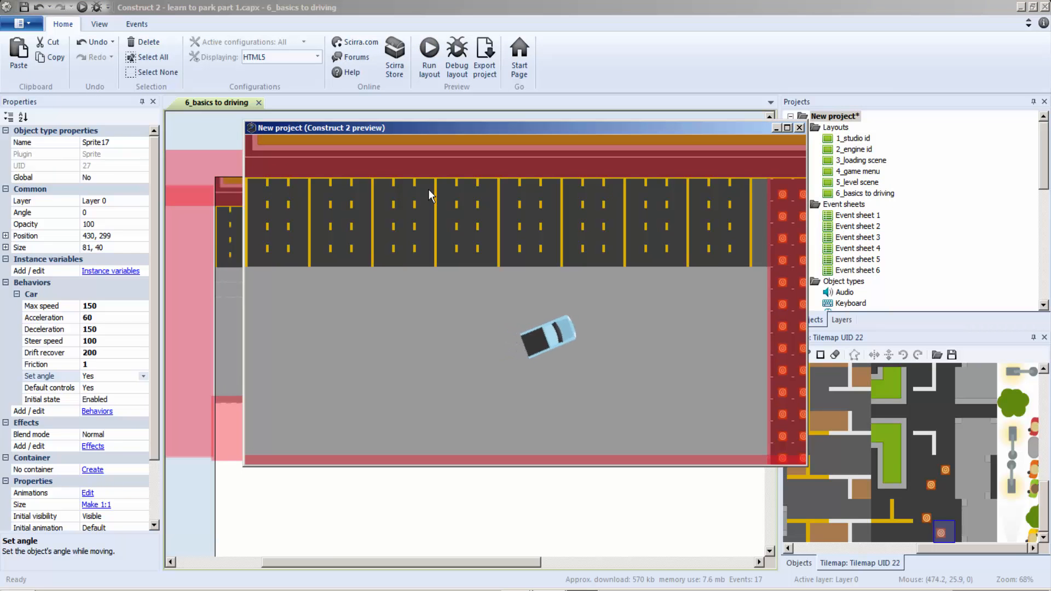
pyautogui.press('Left')
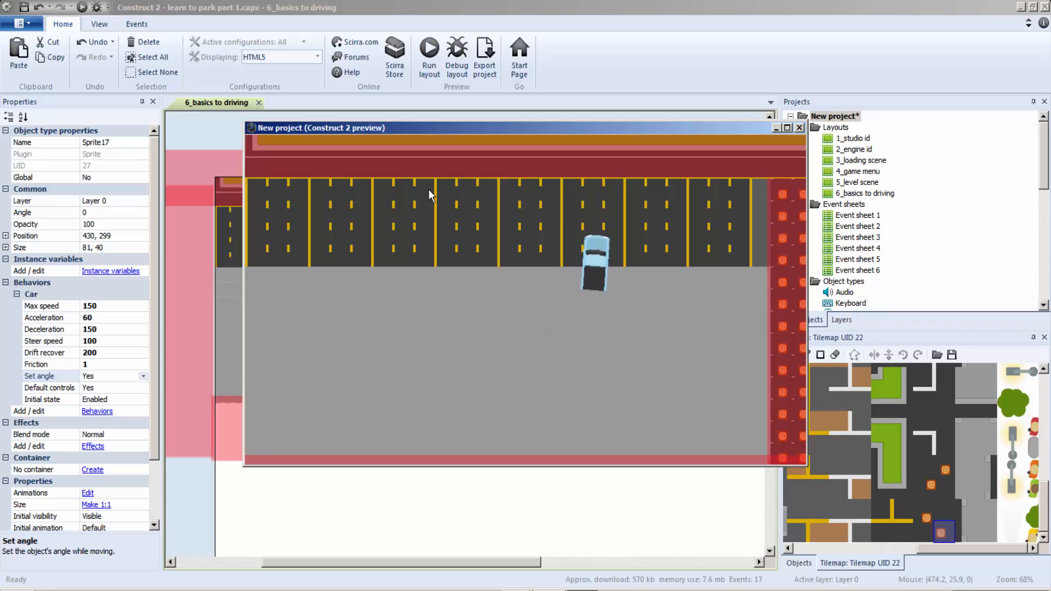
pyautogui.press('Down')
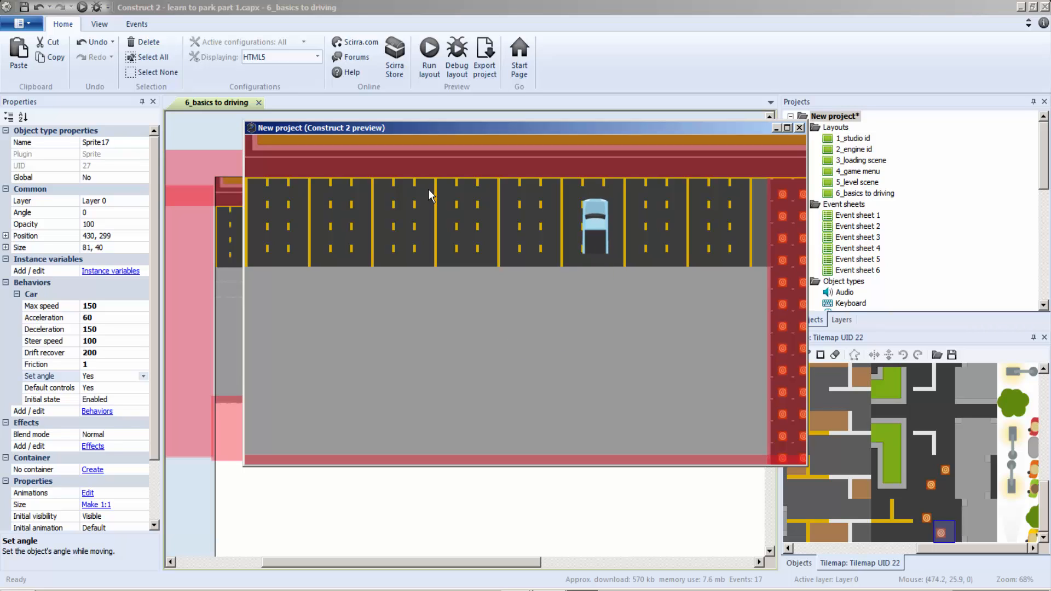
pyautogui.press('Down')
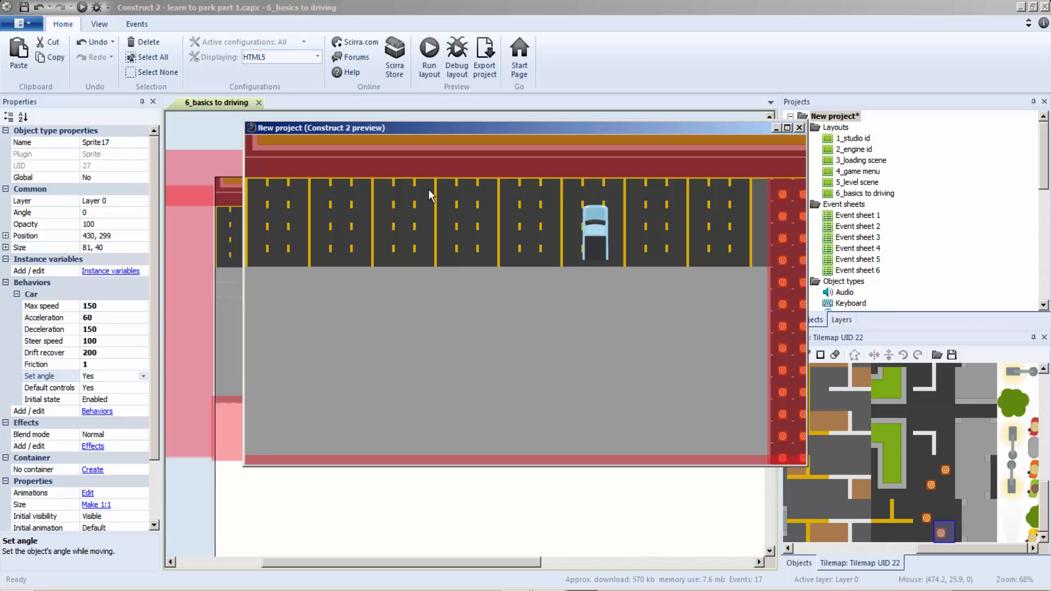
pyautogui.press('Down')
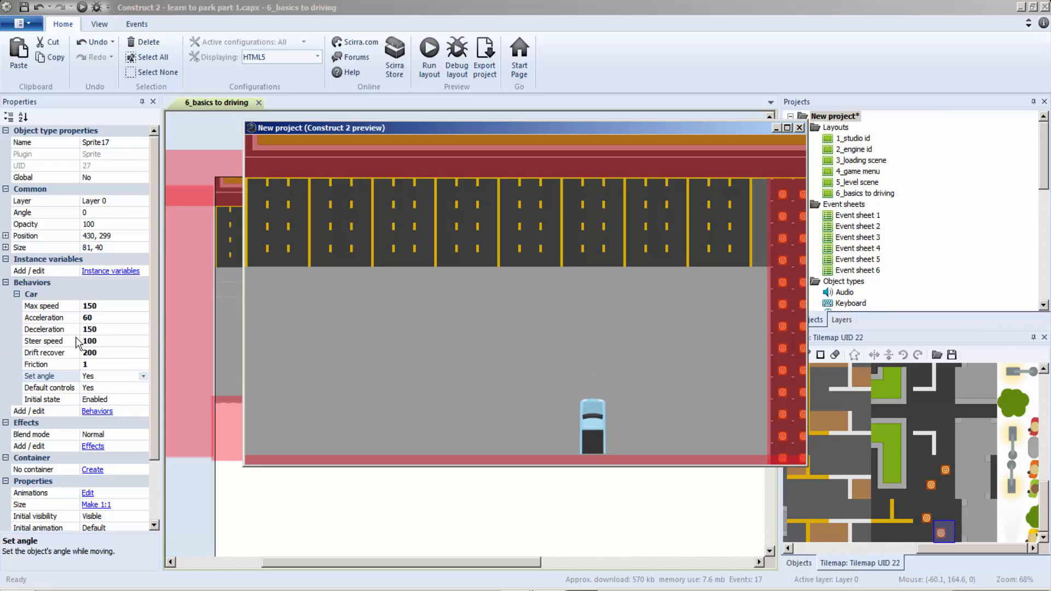
# Drive the car from the lower barrier across the lot into the second parking bay, and close the preview
pyautogui.press('Up')
pyautogui.press('Left')
pyautogui.press('Up')
pyautogui.press('Left')
pyautogui.press('Up')
pyautogui.press('Right')
pyautogui.press('Up')
pyautogui.press('Right')
pyautogui.press('Up')
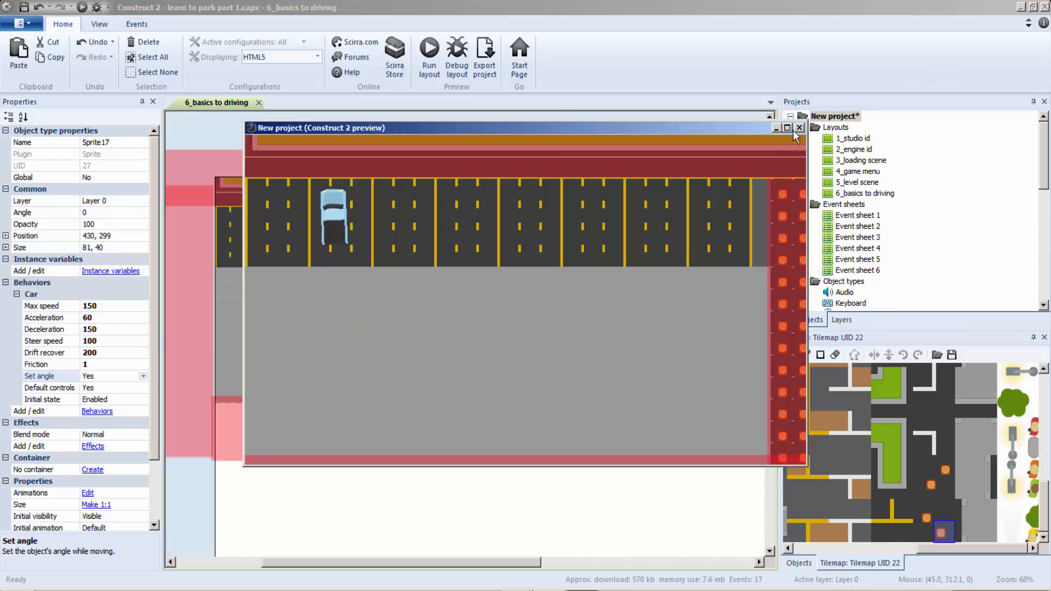
pyautogui.click(789, 128)
pyautogui.click(1046, 6)
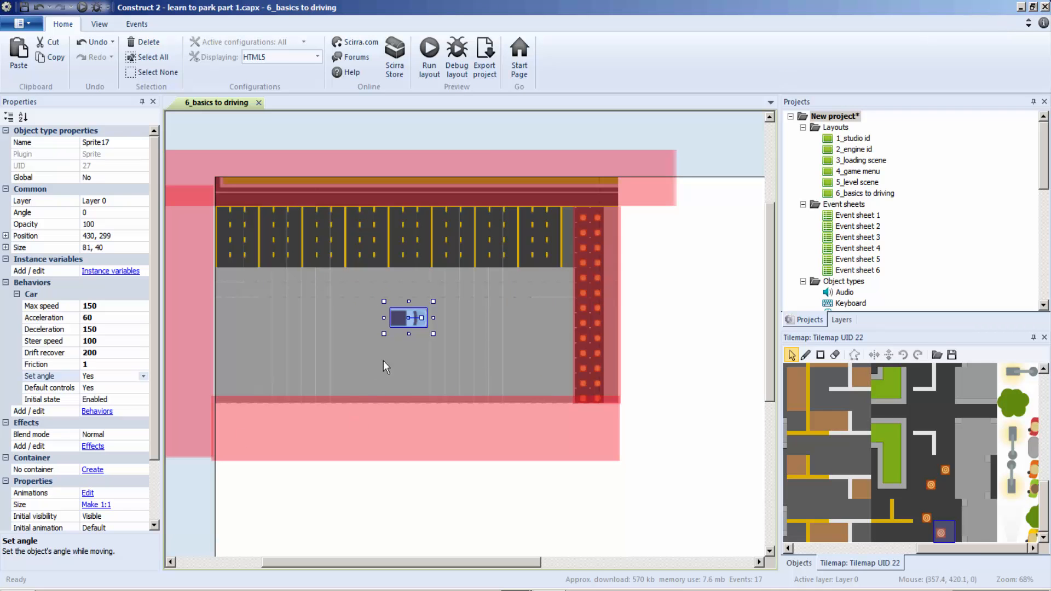
# Set the Car behavior's deceleration to 200 and its friction to 4
pyautogui.click(111, 331)
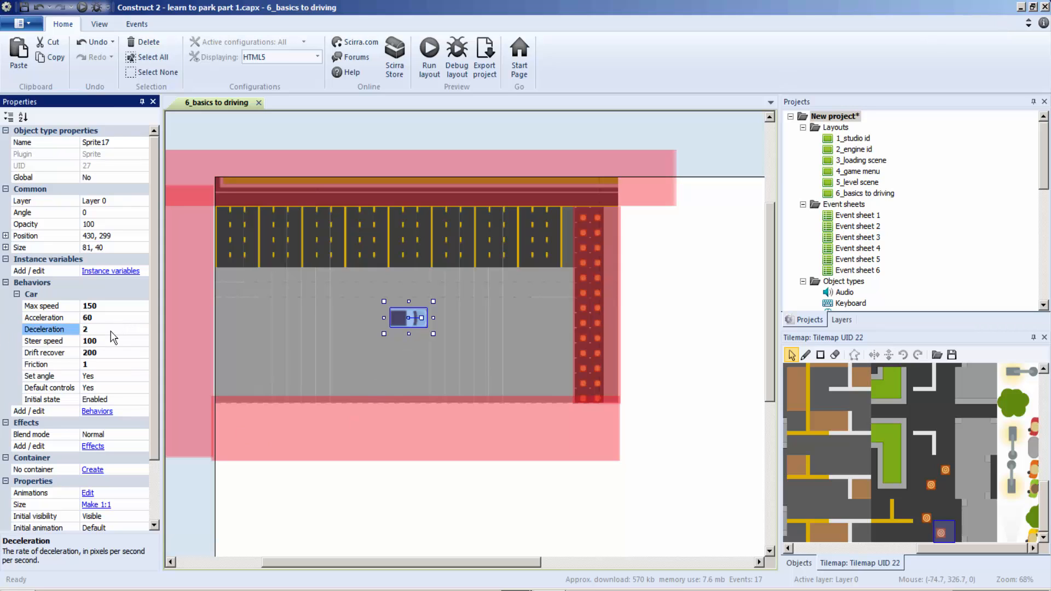
pyautogui.click(100, 368)
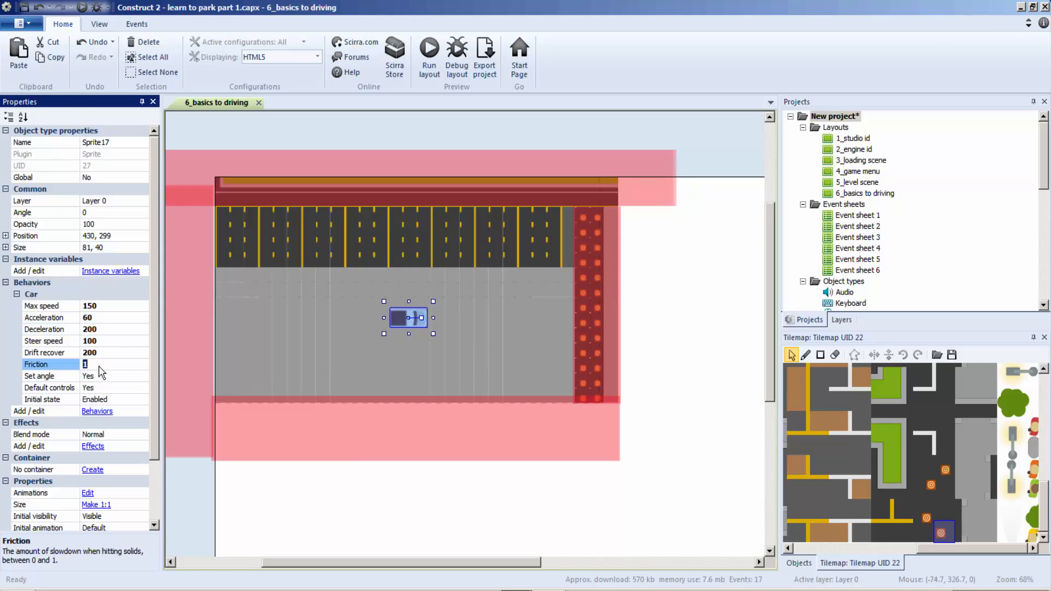
pyautogui.write('4')
pyautogui.click(187, 469)
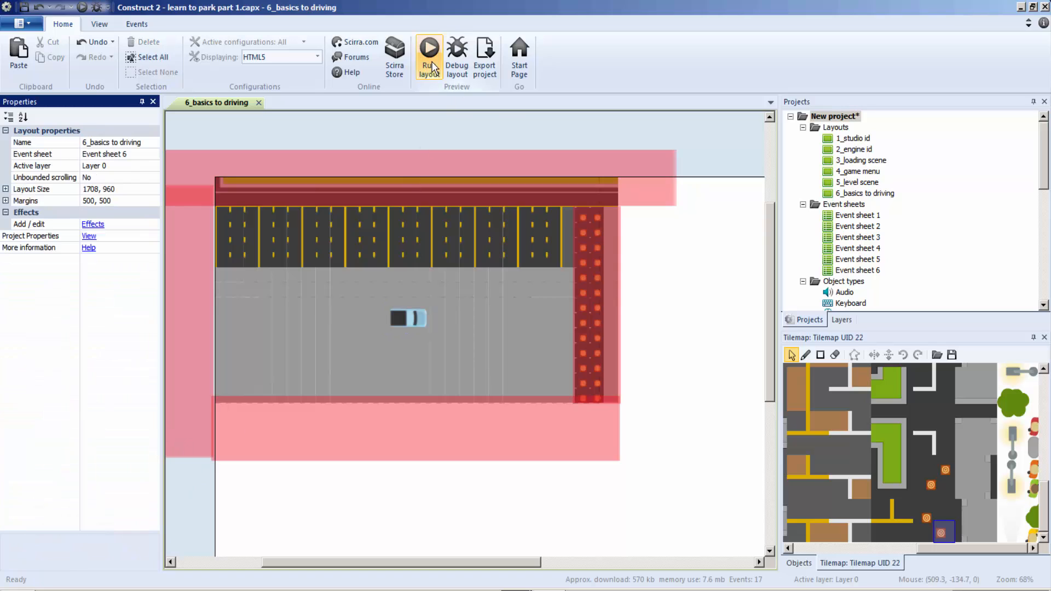
# Preview the layout, drive the car up into the sixth parking bay, reverse it back into the lot, and close the preview
pyautogui.press('F5')
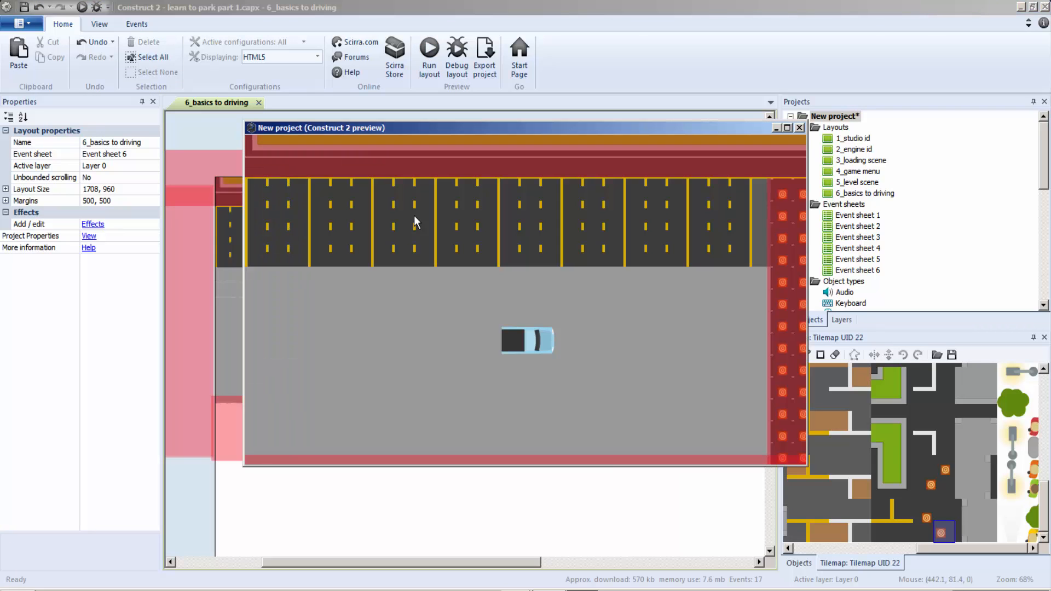
pyautogui.press('Up')
pyautogui.press('Left')
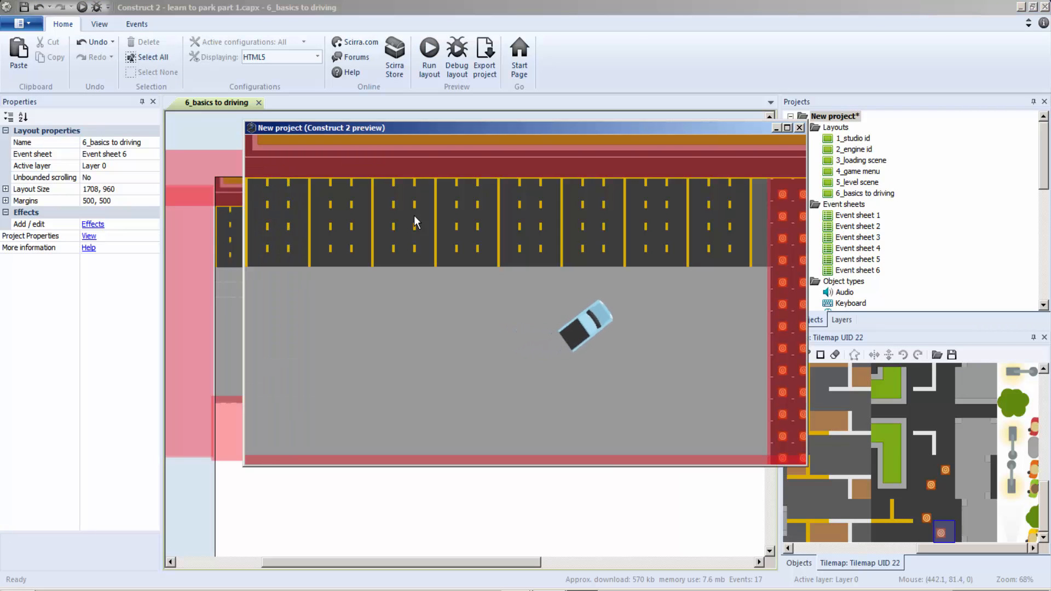
pyautogui.press('Up')
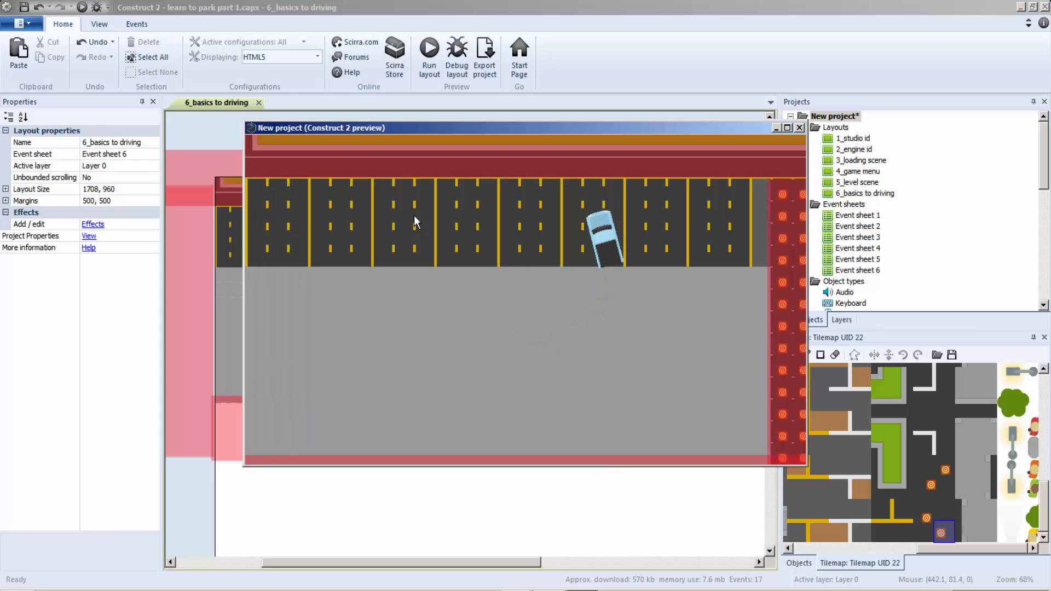
pyautogui.press('Down')
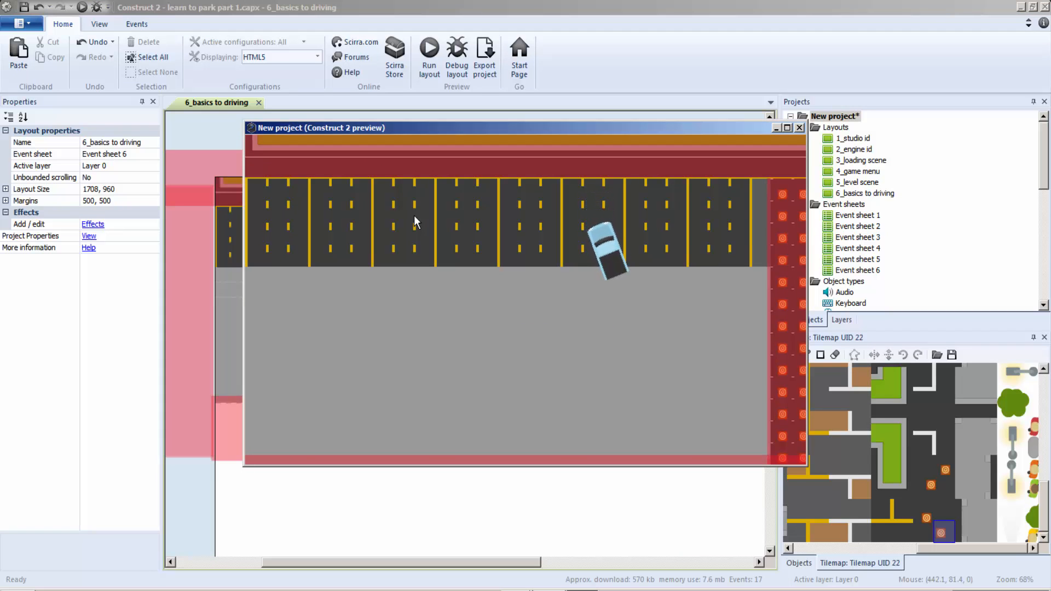
pyautogui.press('Right')
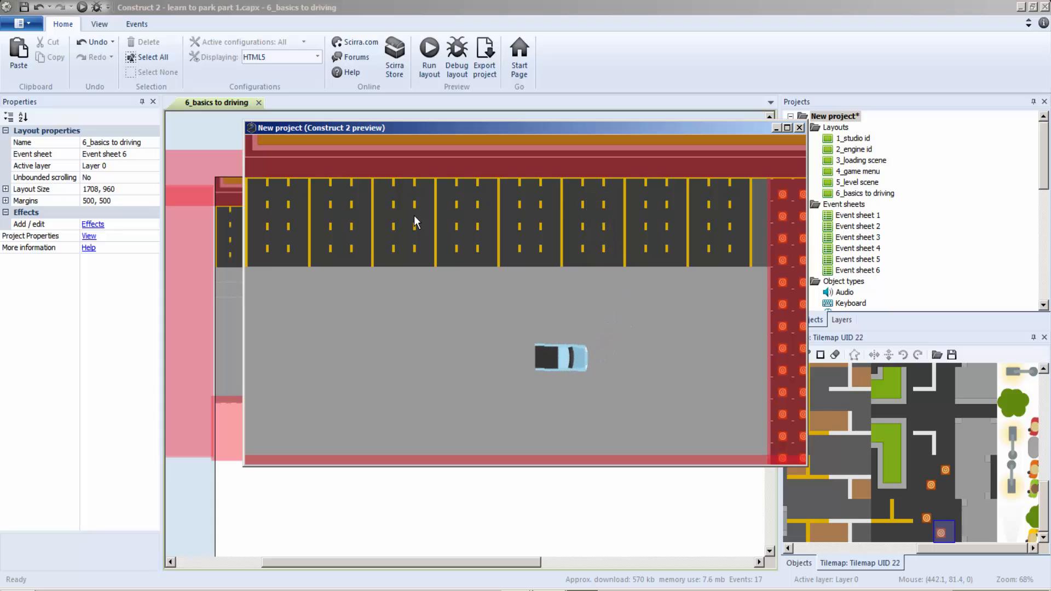
pyautogui.press('Up')
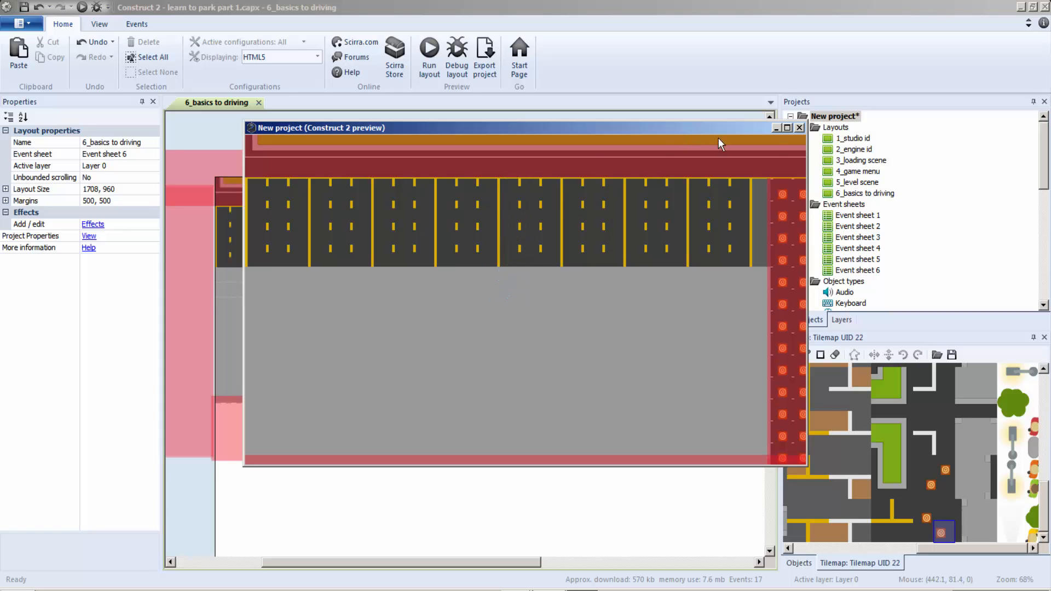
pyautogui.click(799, 127)
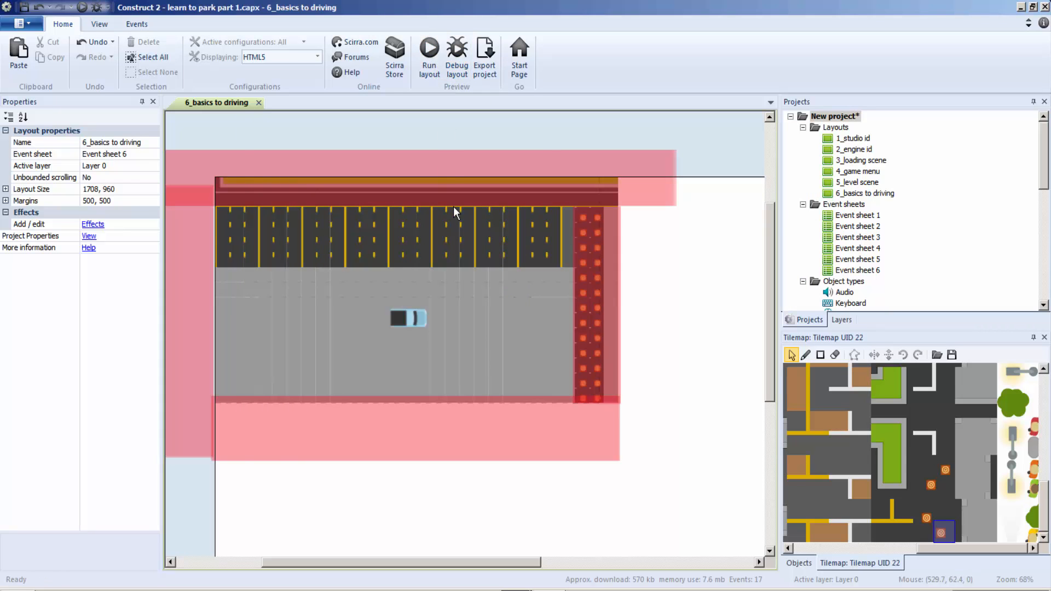
# Preview the layout again, test steering and reversing around the line between the fifth and sixth bays, and close the preview
pyautogui.press('Up')
pyautogui.press('Left')
pyautogui.press('Up')
pyautogui.press('Left')
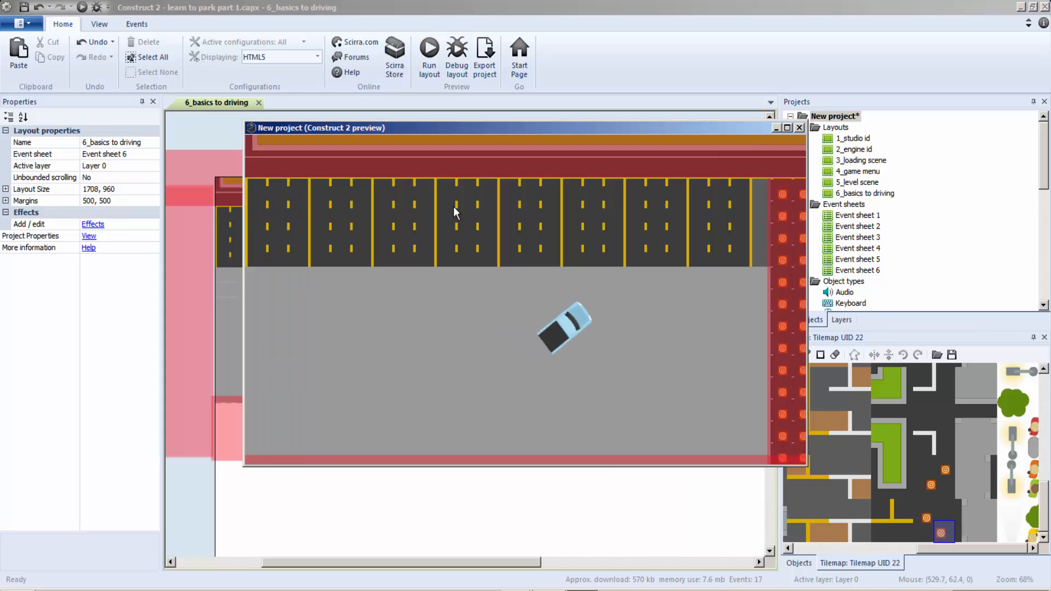
pyautogui.press('Up')
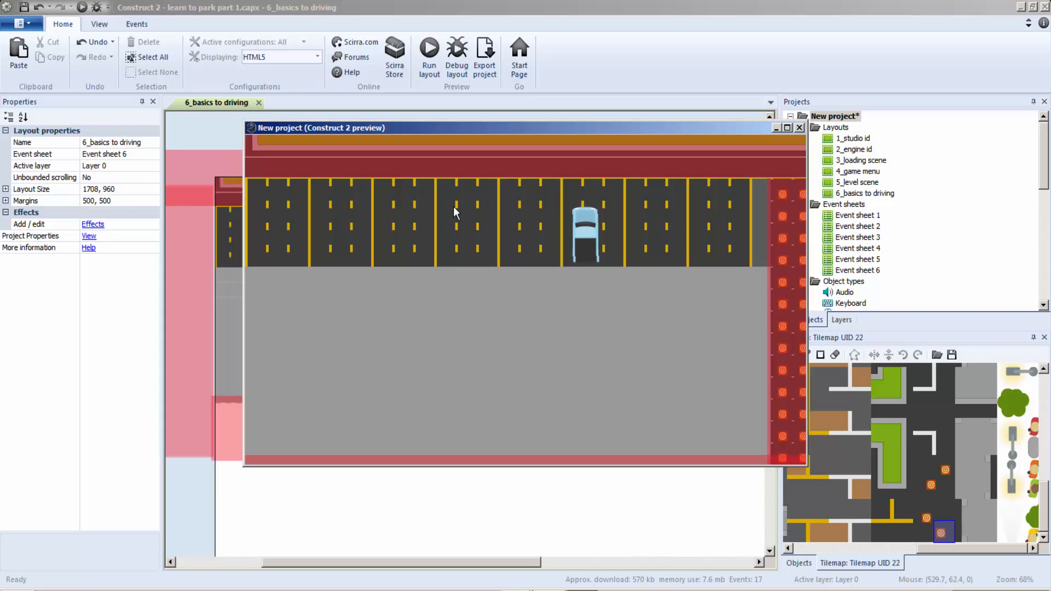
pyautogui.press('Down')
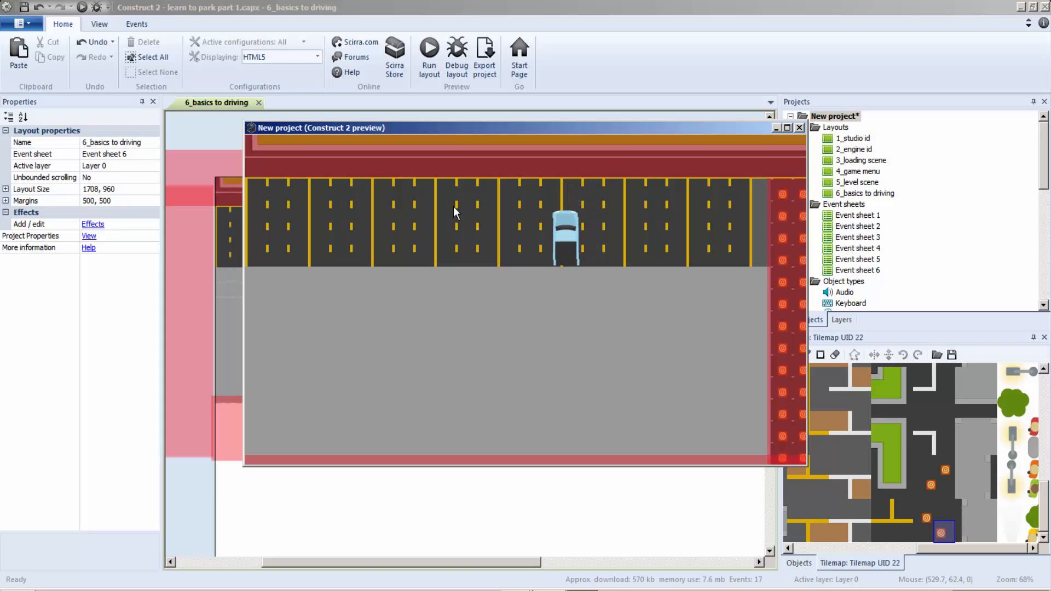
pyautogui.press('Up')
pyautogui.press('Down')
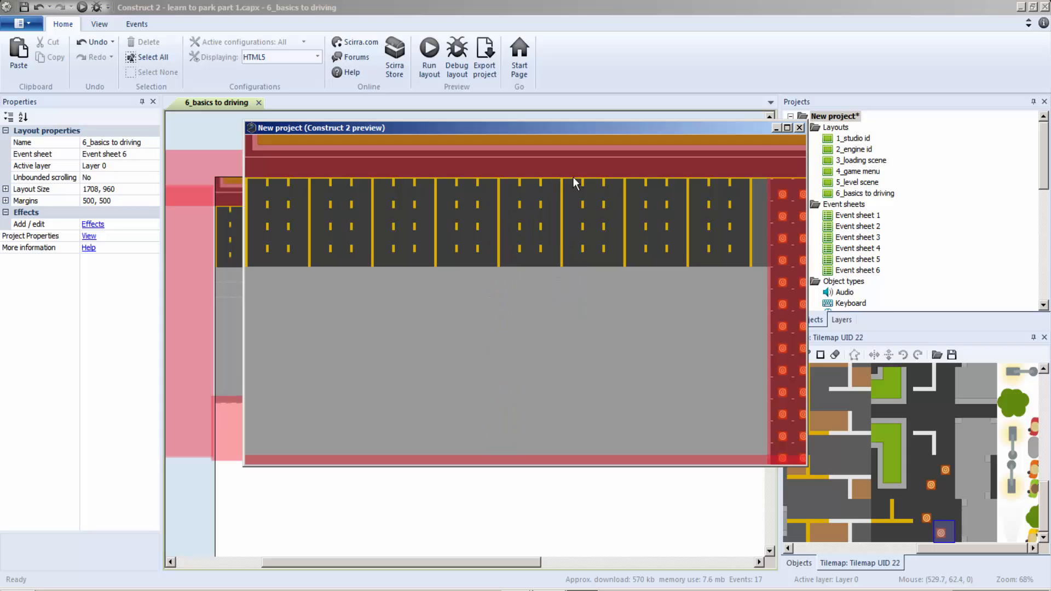
pyautogui.click(799, 128)
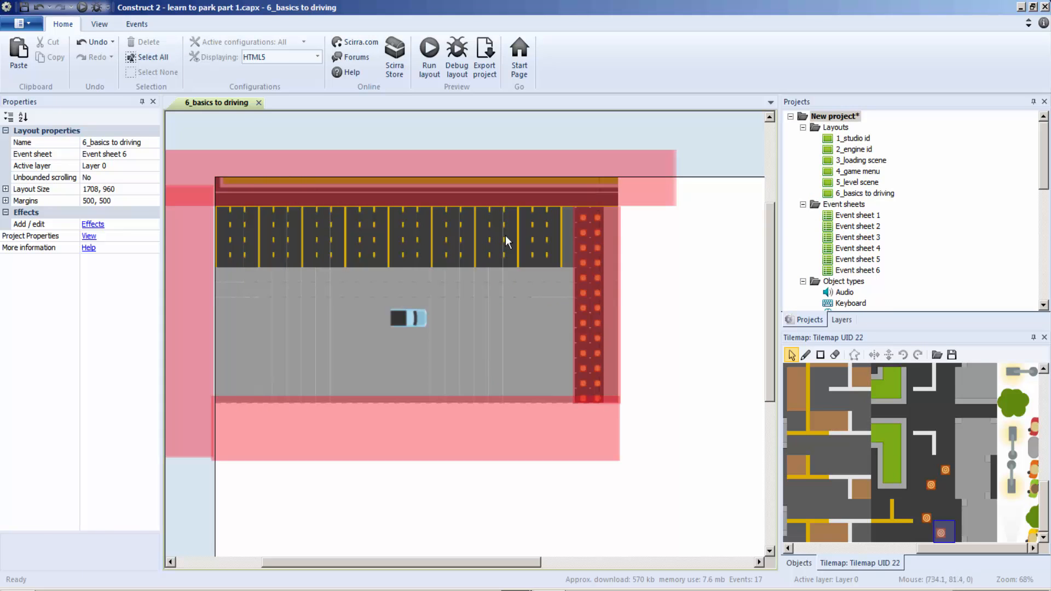
# Set the blue car's Car behavior friction to 1
pyautogui.click(417, 318)
pyautogui.click(104, 369)
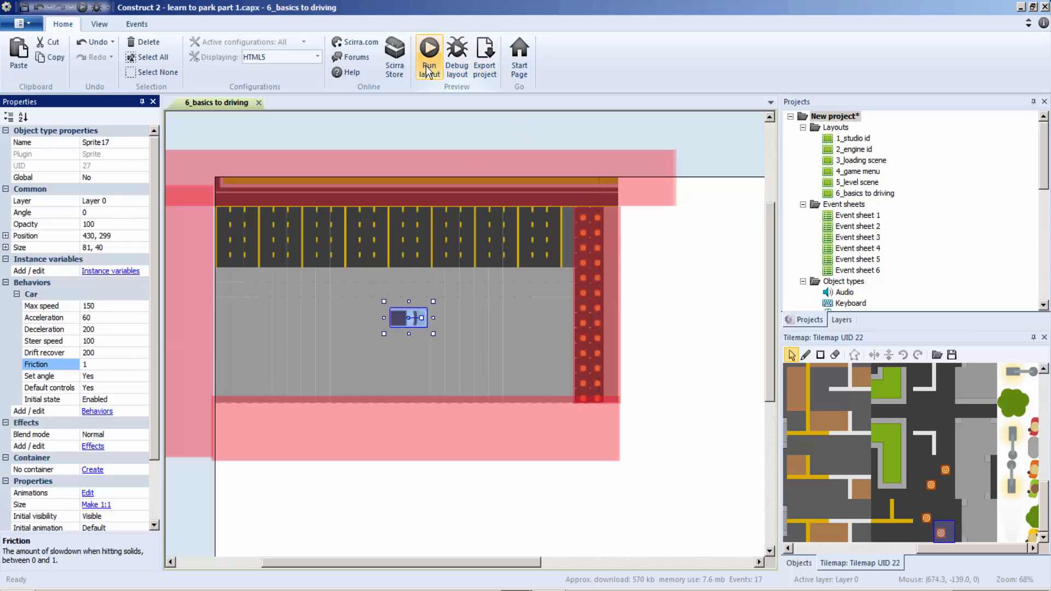
pyautogui.click(103, 318)
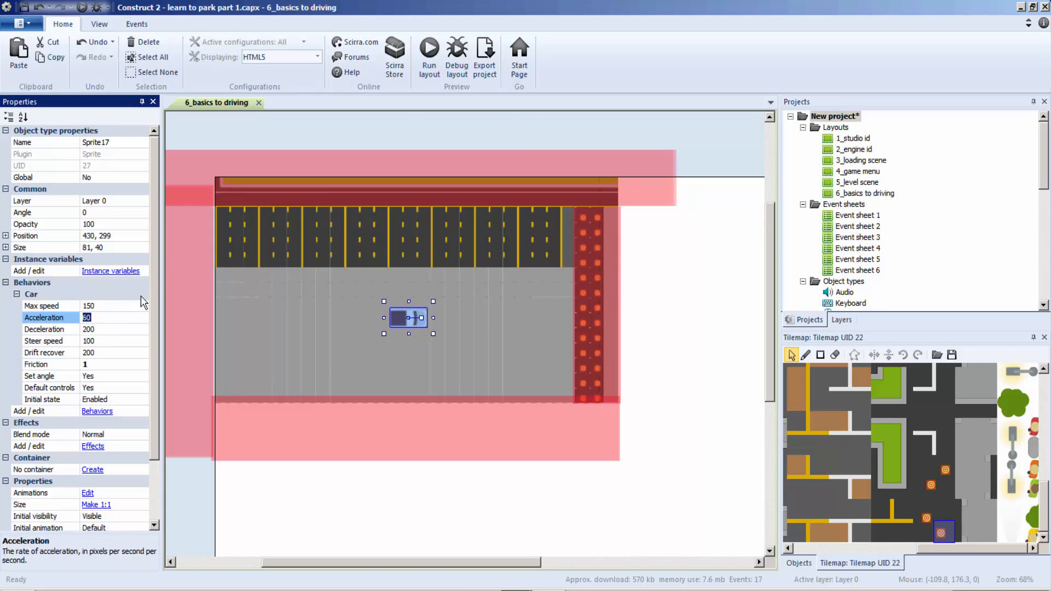
# Preview the layout, steer the car up into the sixth parking bay, and reverse it straight out
pyautogui.click(423, 70)
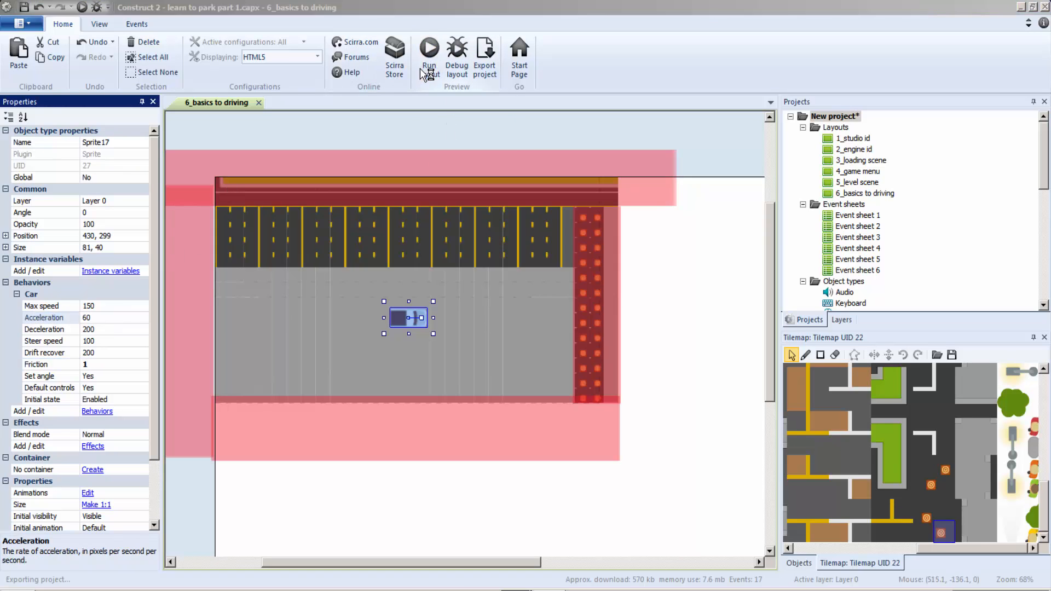
pyautogui.press('Up')
pyautogui.press('Left')
pyautogui.press('Up')
pyautogui.press('Left')
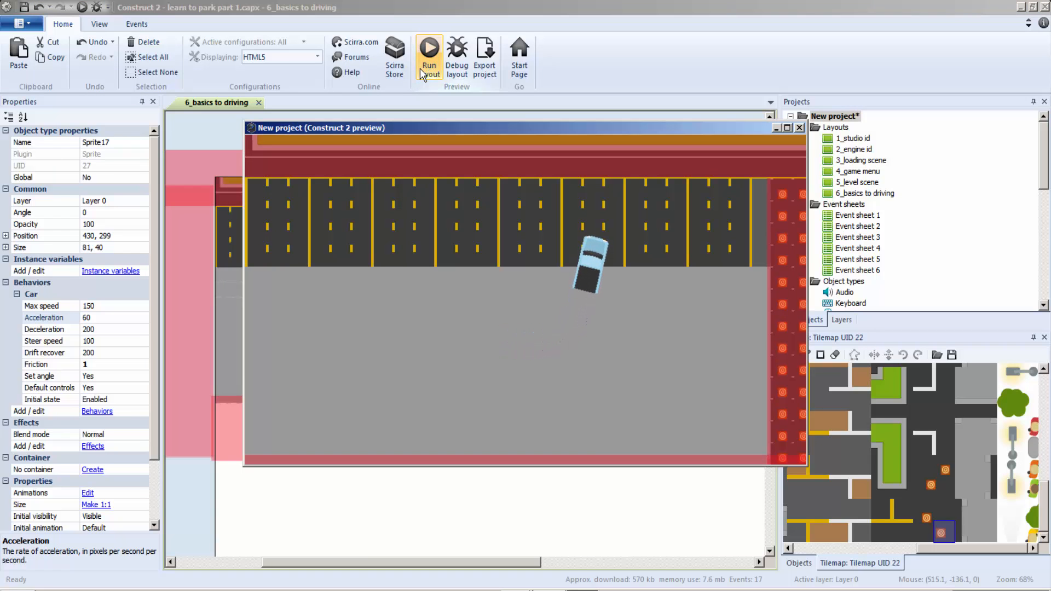
pyautogui.press('Up')
pyautogui.press('Left')
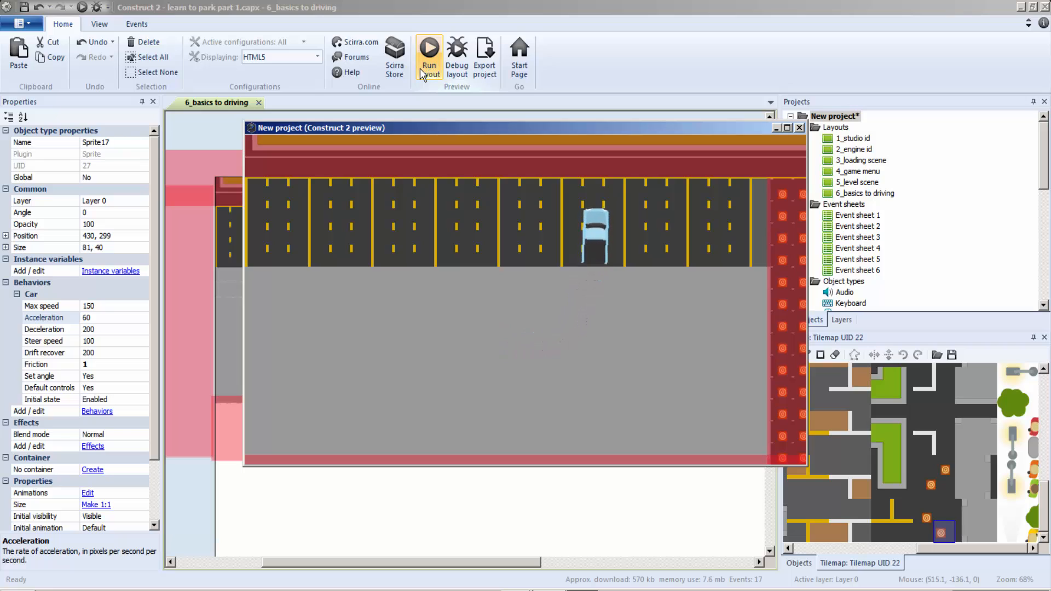
pyautogui.press('Down')
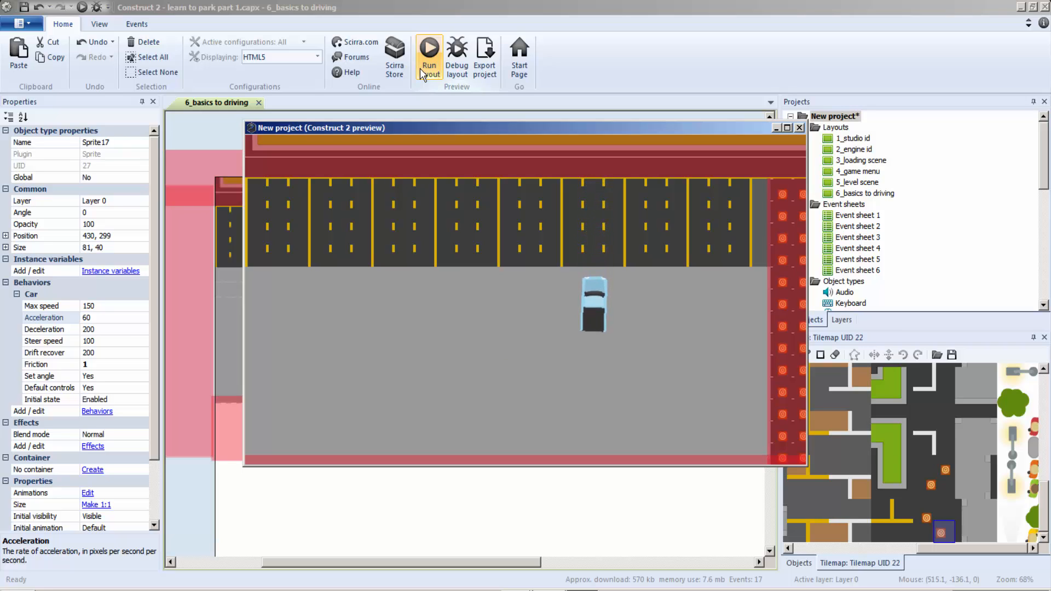
# Drive the car back into the sixth bay, straighten it between the lines, and close the preview
pyautogui.press('Up')
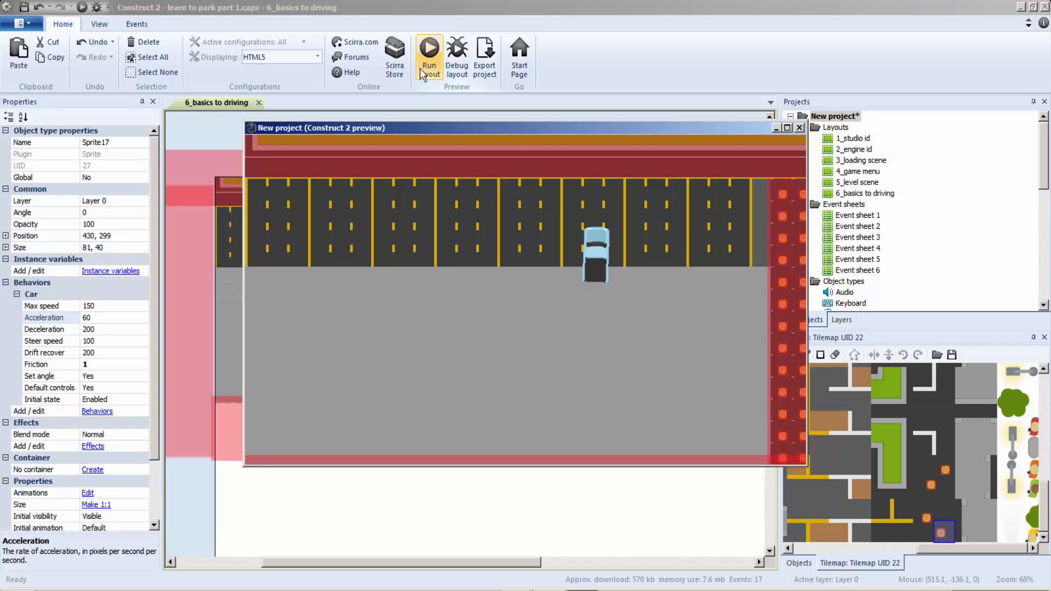
pyautogui.press('Down')
pyautogui.press('Left')
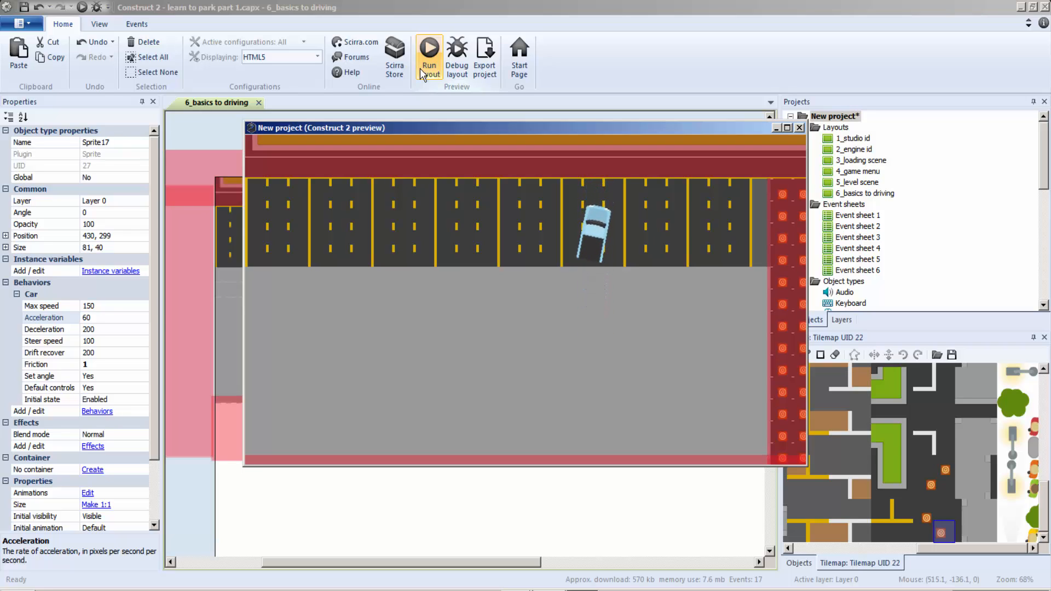
pyautogui.press('Up')
pyautogui.press('Left')
pyautogui.press('Up')
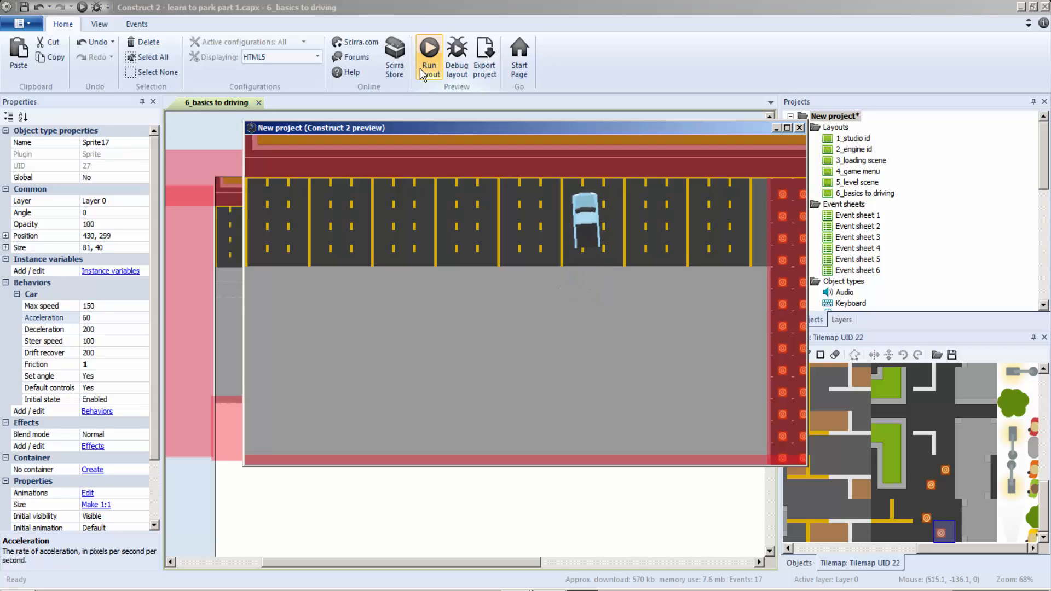
pyautogui.click(799, 128)
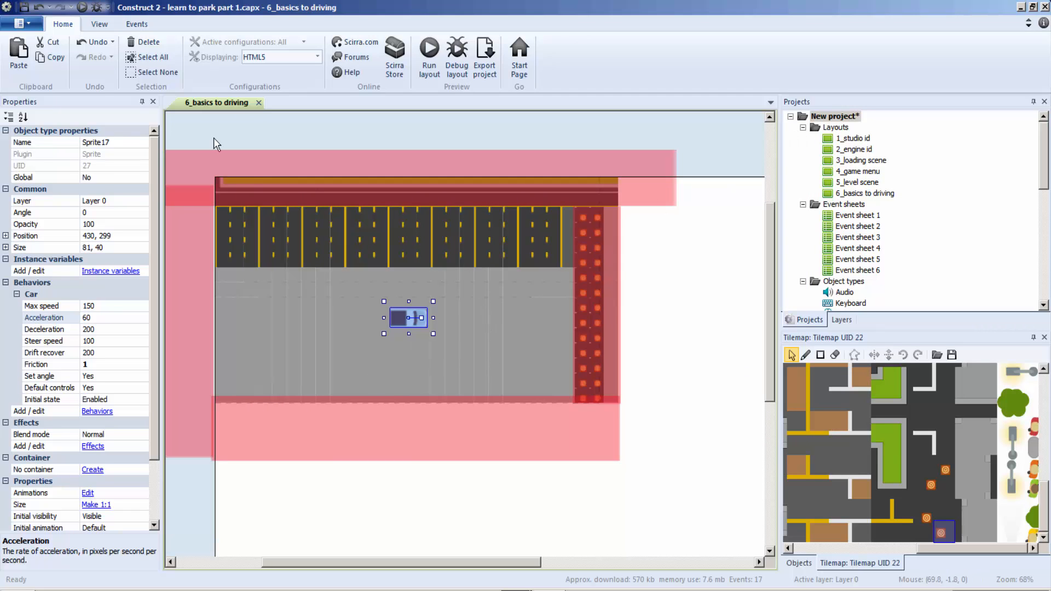
# Insert a new Sprite beside the right-hand barrier and choose bright green (67, 238, 16) as its paint color
pyautogui.click(242, 129)
pyautogui.rightClick(242, 129)
pyautogui.click(255, 135)
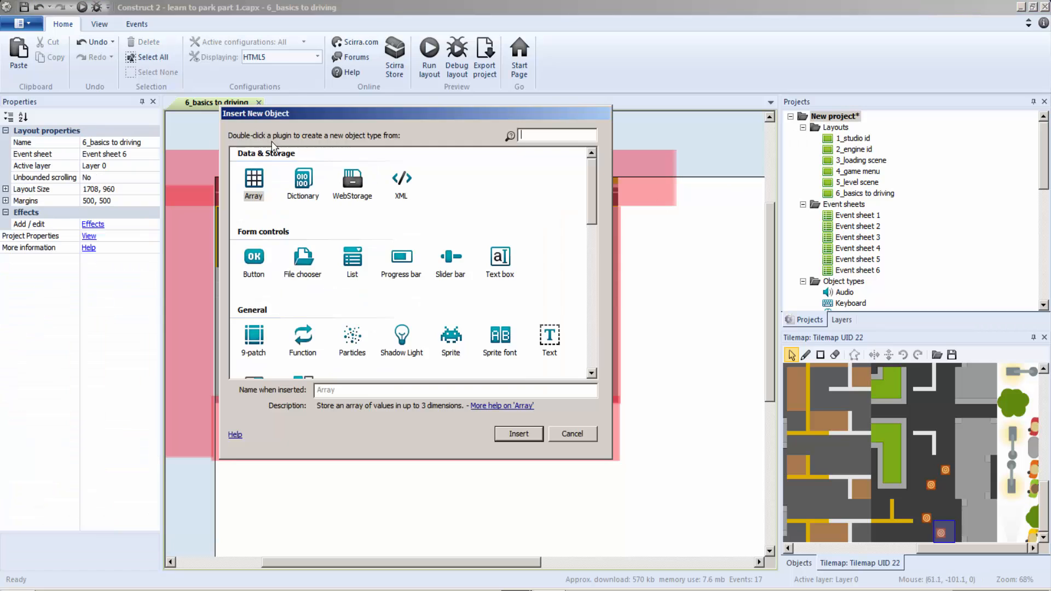
pyautogui.doubleClick(461, 348)
pyautogui.click(646, 312)
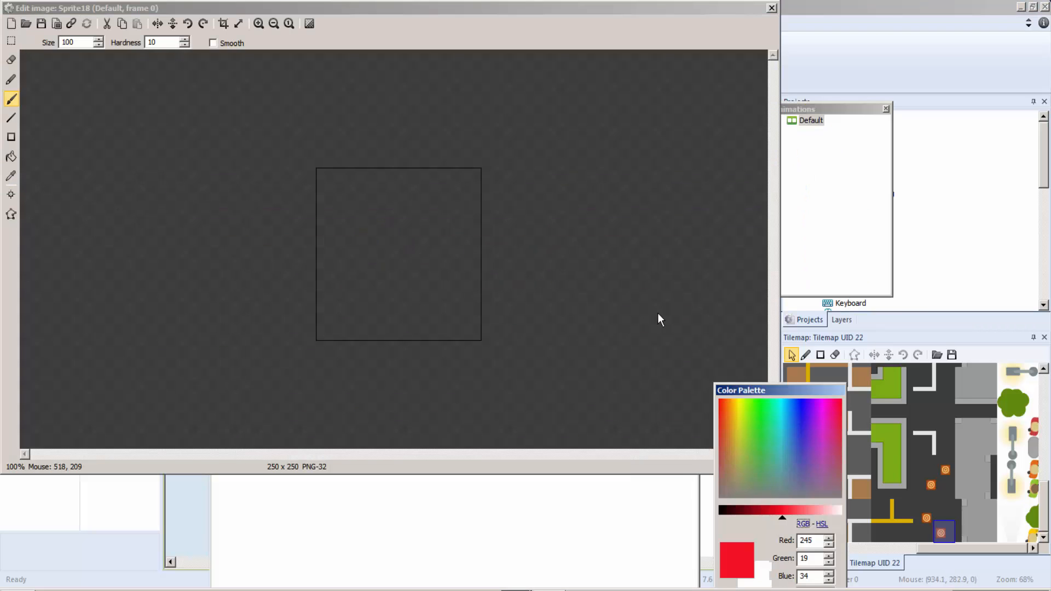
pyautogui.click(754, 411)
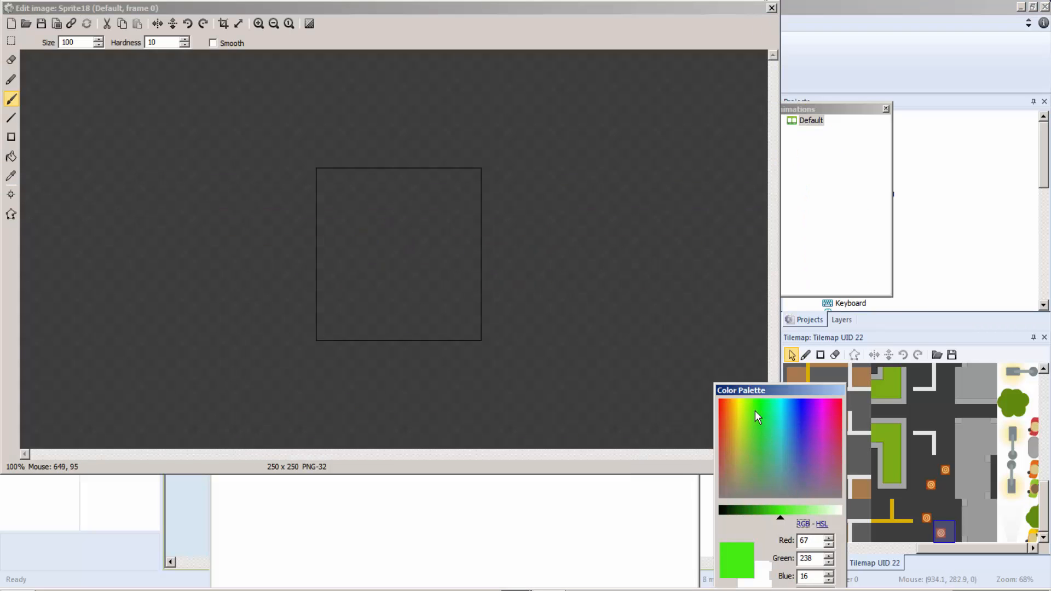
pyautogui.click(772, 17)
pyautogui.click(771, 9)
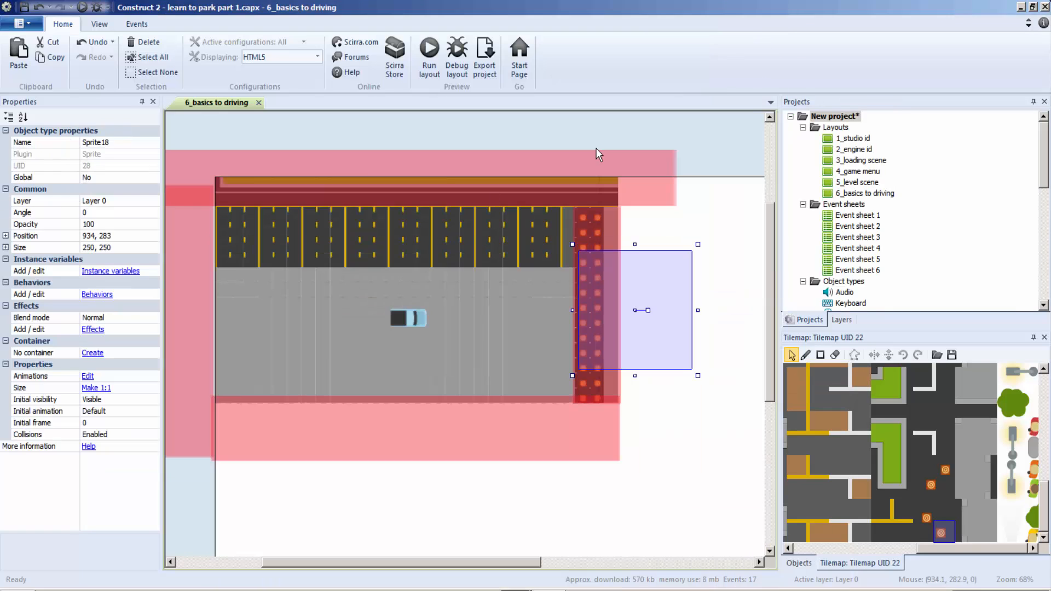
# Fill the new sprite's entire image with the bright green color
pyautogui.doubleClick(653, 291)
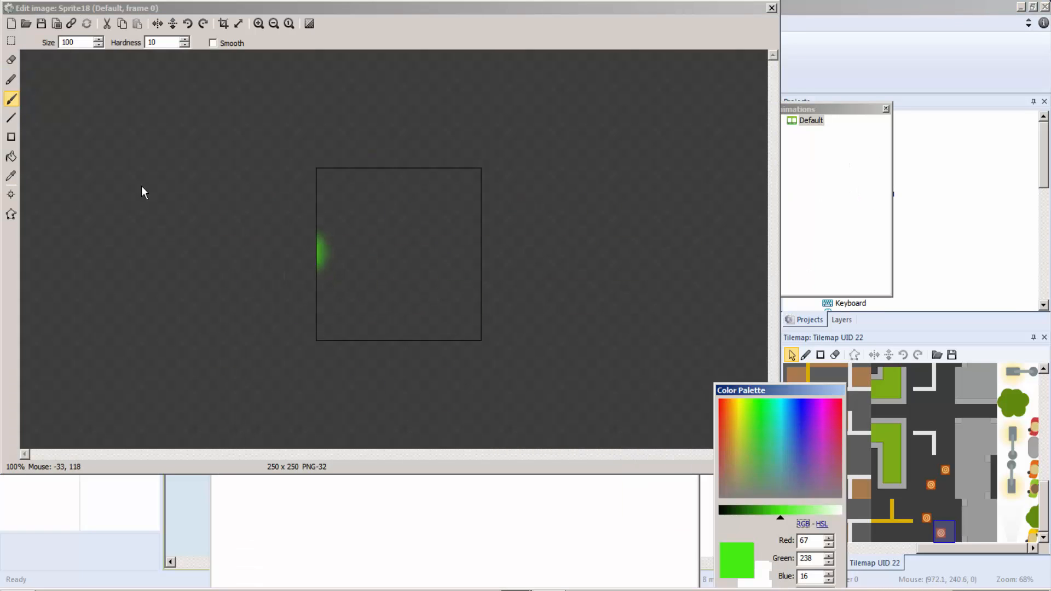
pyautogui.click(11, 157)
pyautogui.click(366, 282)
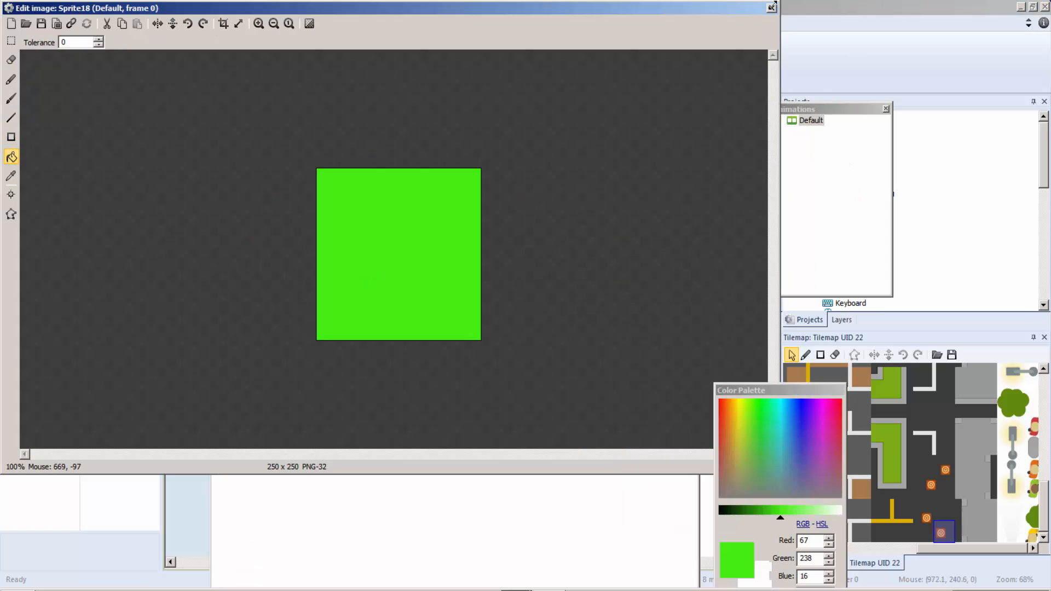
pyautogui.click(772, 8)
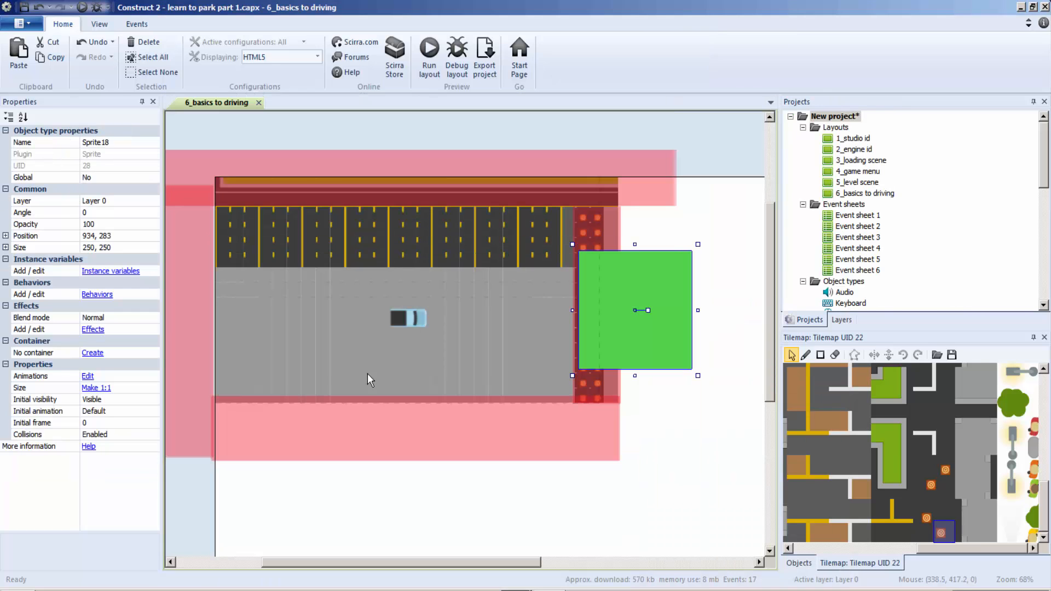
# Set the green sprite's opacity to 40
pyautogui.click(99, 224)
pyautogui.write('40')
pyautogui.click(337, 486)
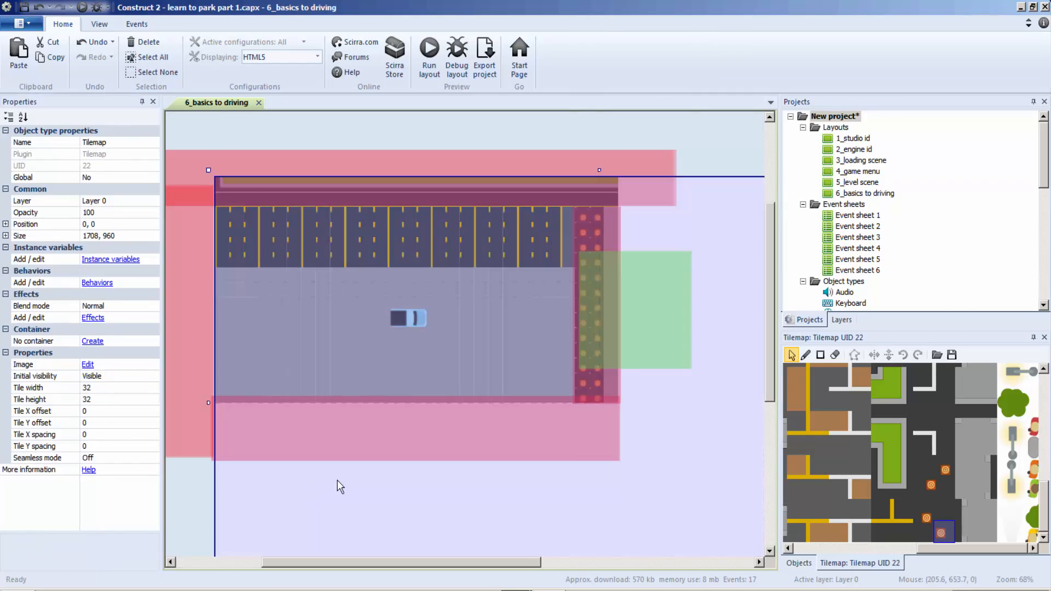
# Move the green sprite onto the fifth parking bay and resize it to 100 by 130 so it covers the bay
pyautogui.click(659, 316)
pyautogui.moveTo(687, 305); pyautogui.dragTo(489, 239)
pyautogui.moveTo(506, 201); pyautogui.dragTo(439, 199)
pyautogui.moveTo(438, 333); pyautogui.dragTo(439, 276)
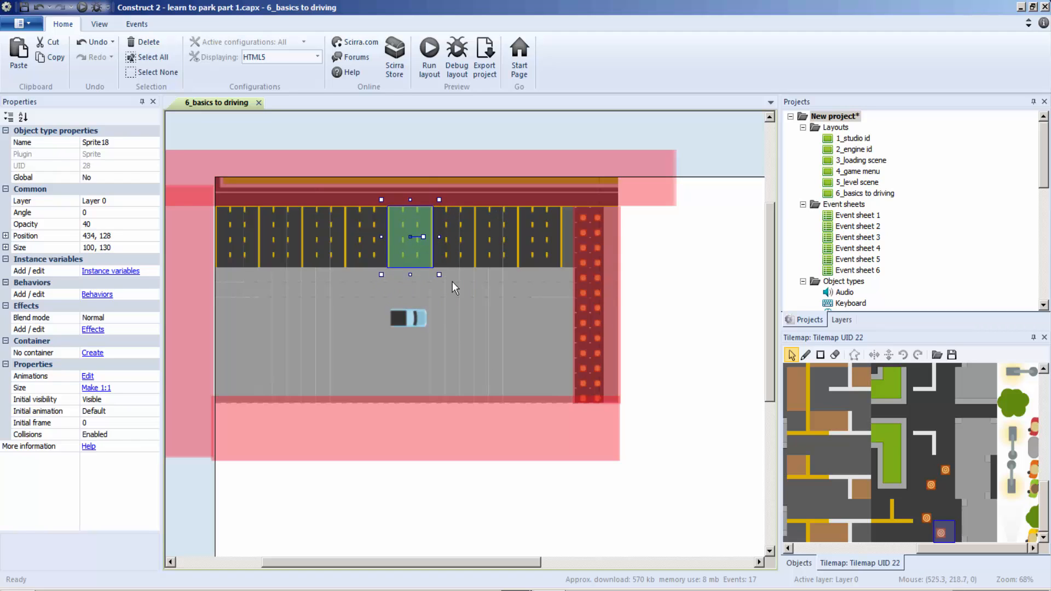
# Shrink the green sprite's collision polygon to a small rectangle at the image's top middle, from about X 72 to 129 and about 33 deep
pyautogui.doubleClick(410, 236)
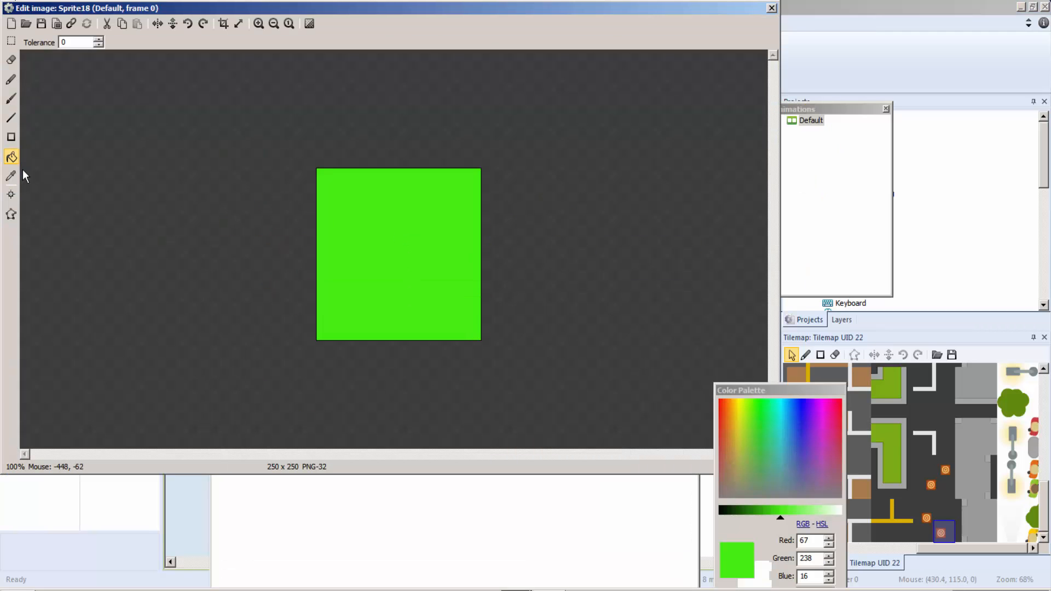
pyautogui.click(11, 214)
pyautogui.moveTo(307, 165); pyautogui.dragTo(366, 169)
pyautogui.moveTo(309, 338); pyautogui.dragTo(362, 187)
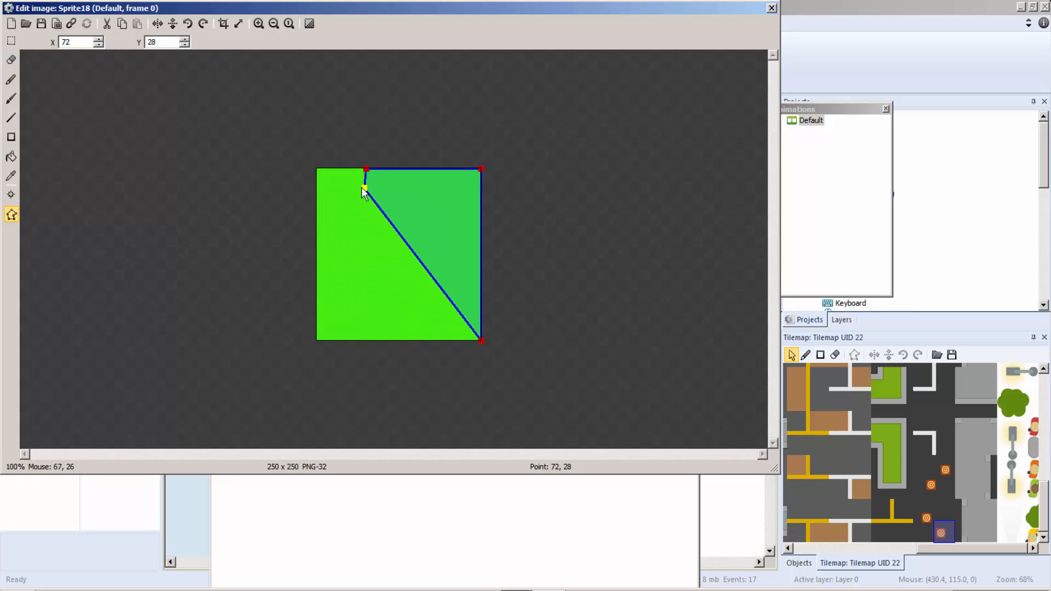
pyautogui.moveTo(480, 339); pyautogui.dragTo(401, 198)
pyautogui.moveTo(481, 169); pyautogui.dragTo(400, 169)
pyautogui.click(402, 198)
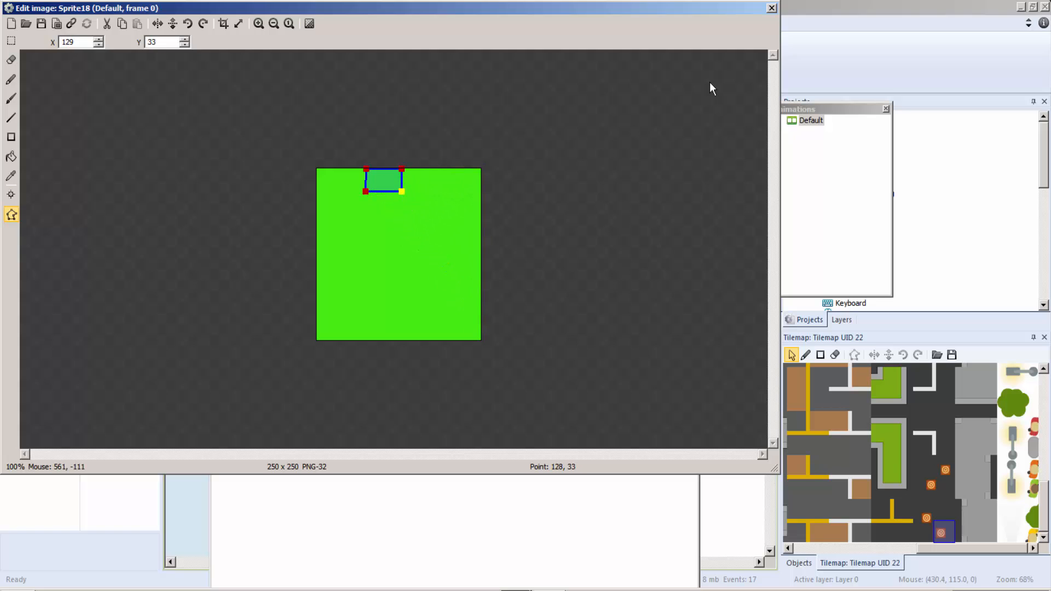
pyautogui.click(771, 9)
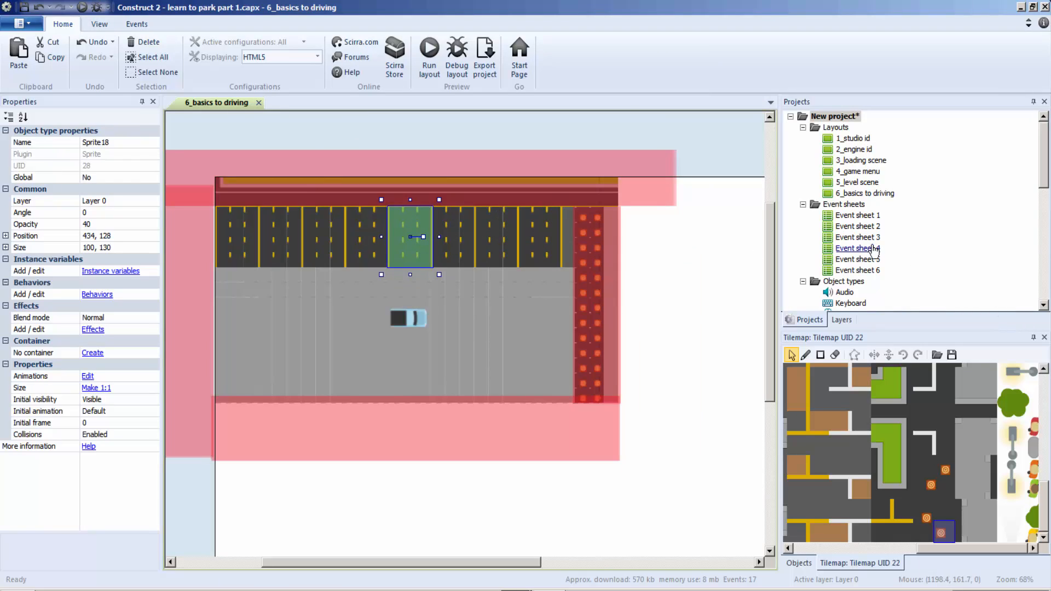
# In Event sheet 6, add an event whose condition is the car Sprite17 overlapping the green target Sprite18
pyautogui.click(869, 271)
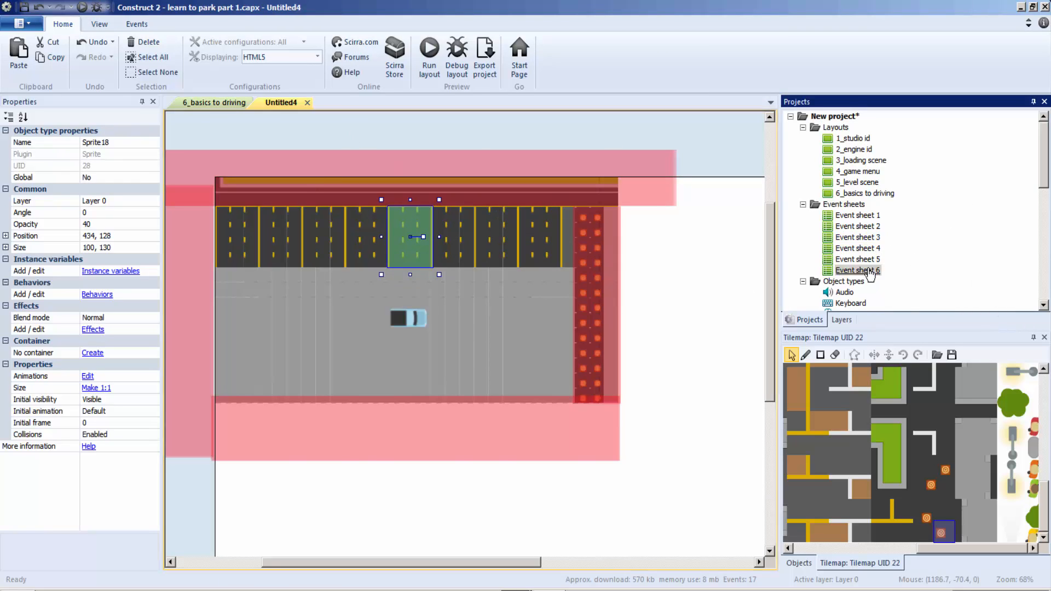
pyautogui.doubleClick(870, 271)
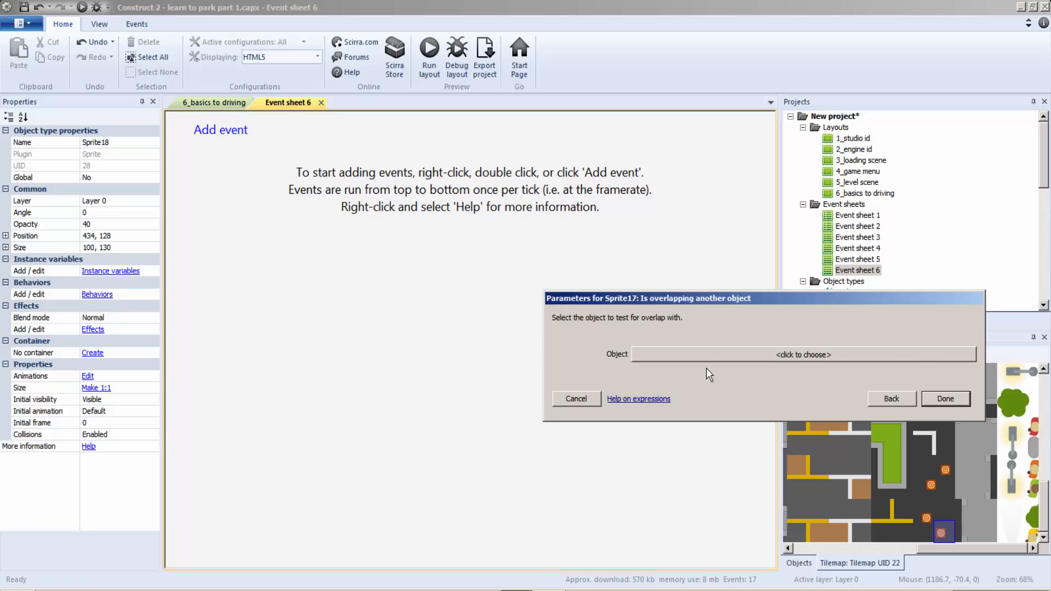
pyautogui.click(704, 355)
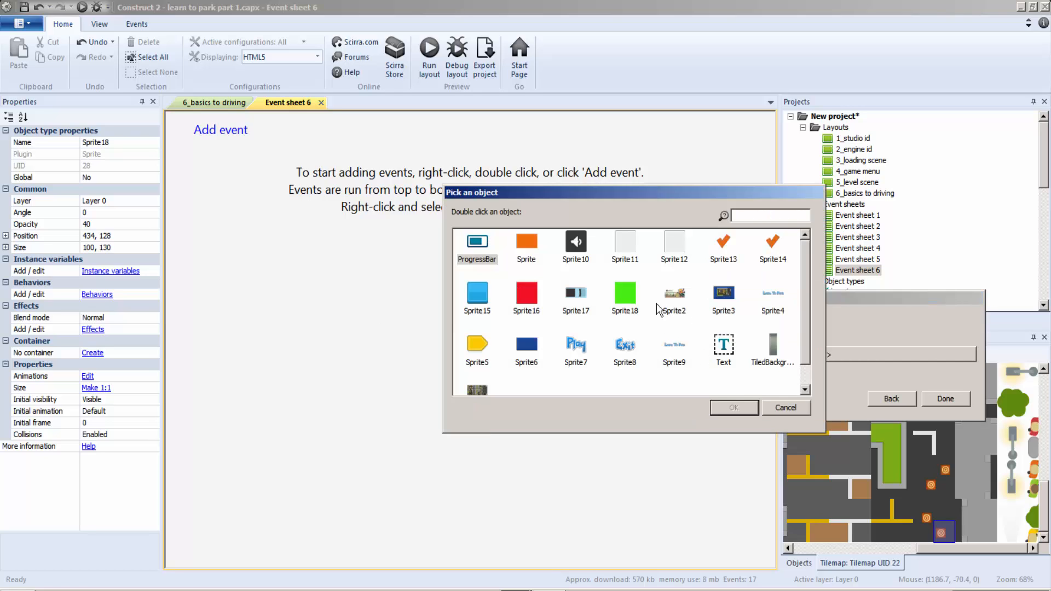
pyautogui.doubleClick(622, 289)
pyautogui.click(941, 412)
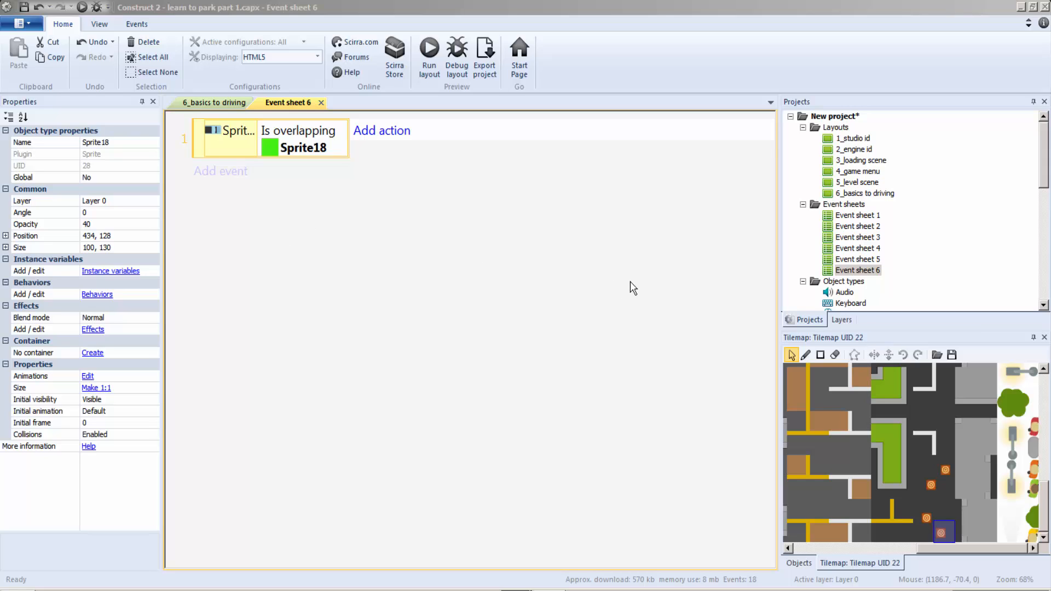
# Give the overlap event a System action that restarts the layout
pyautogui.doubleClick(429, 289)
pyautogui.click(892, 400)
pyautogui.press('Return')
# Preview the layout and drive the car around and into the green bay to test the restart event, and close the preview
pyautogui.click(433, 57)
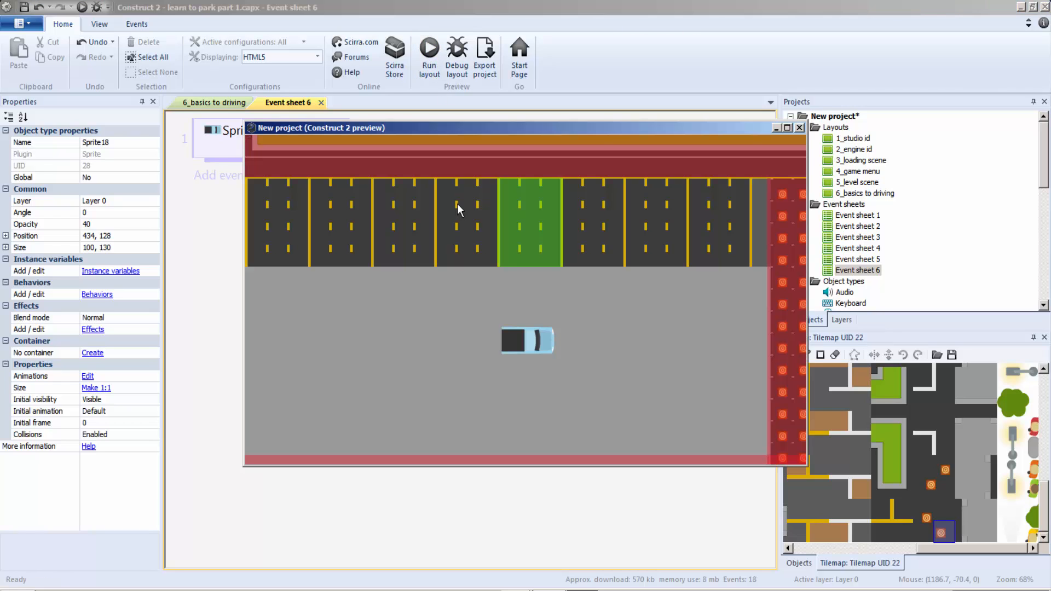
pyautogui.press('Down')
pyautogui.press('Left')
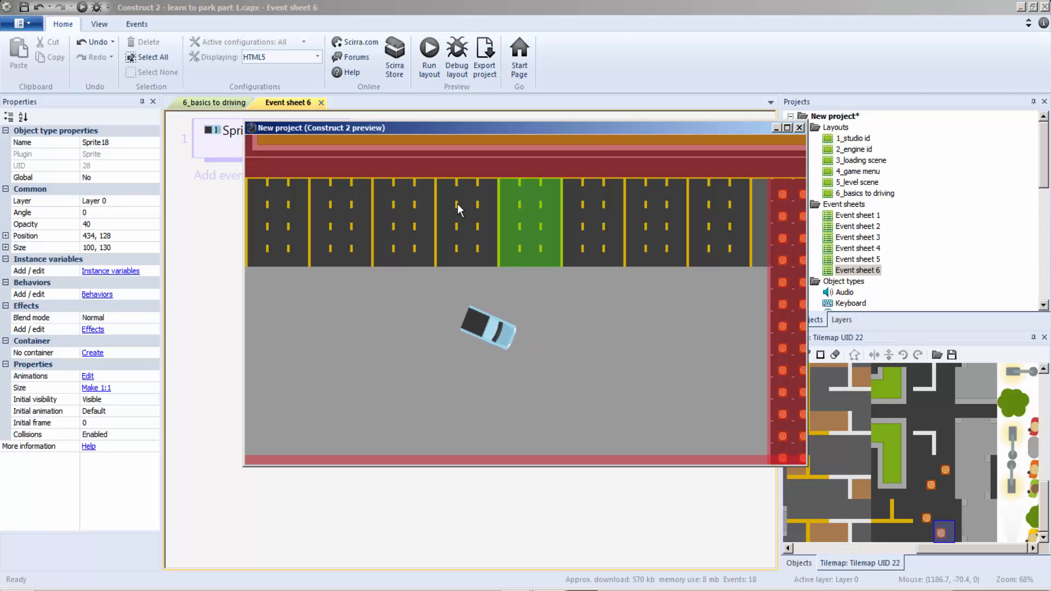
pyautogui.press('Down')
pyautogui.press('Left')
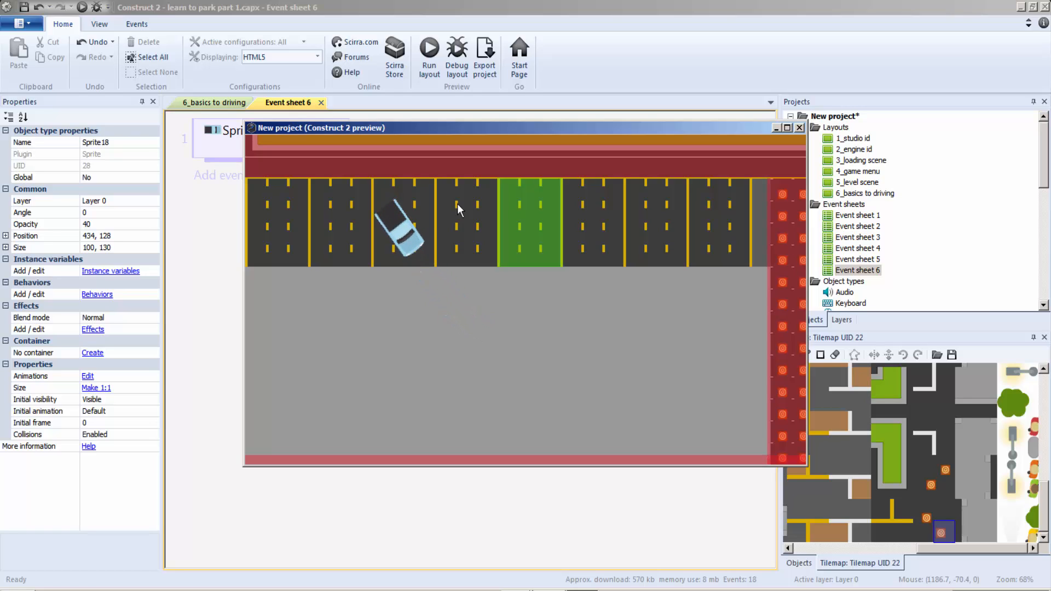
pyautogui.press('Up')
pyautogui.press('Left')
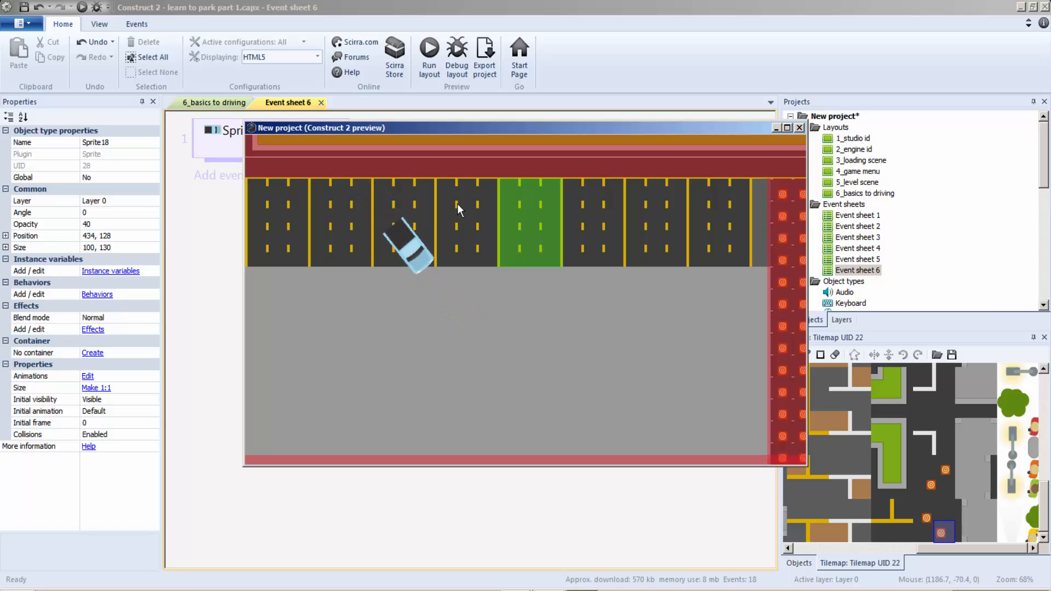
pyautogui.press('Up')
pyautogui.press('Left')
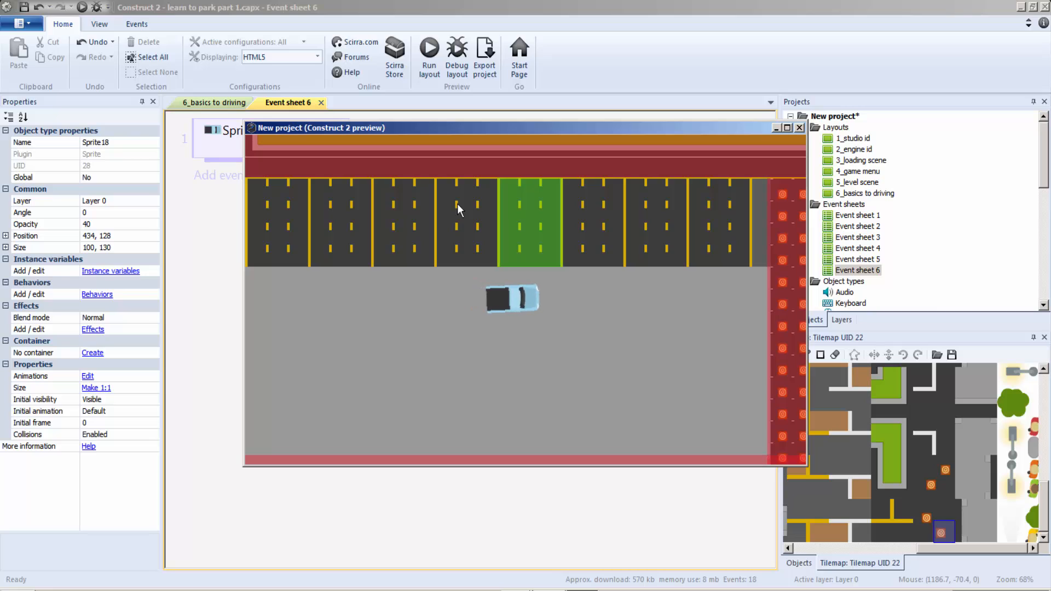
pyautogui.press('Up')
pyautogui.press('Left')
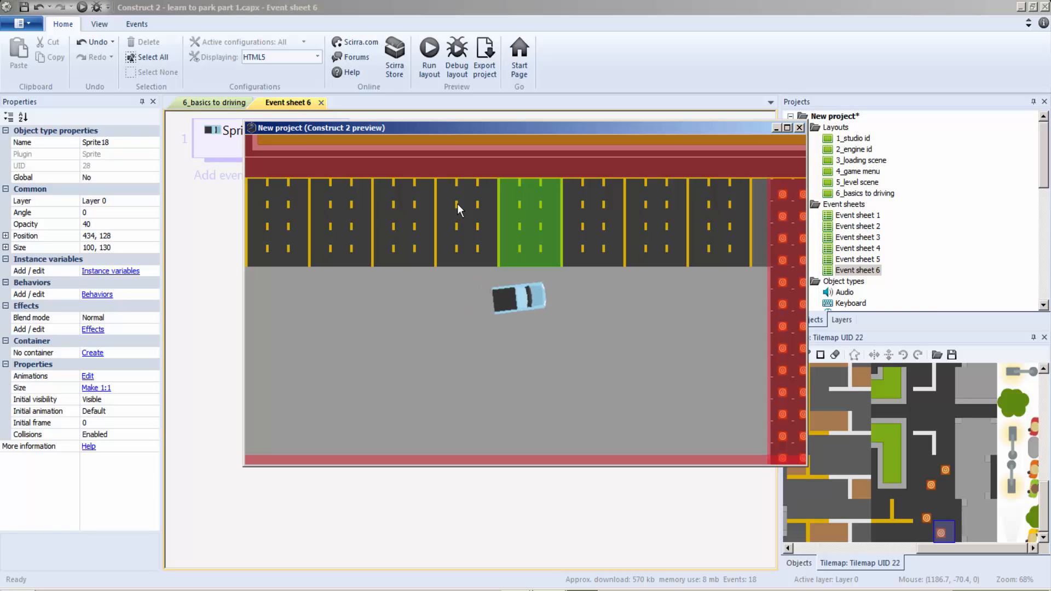
pyautogui.press('Down')
pyautogui.press('Left')
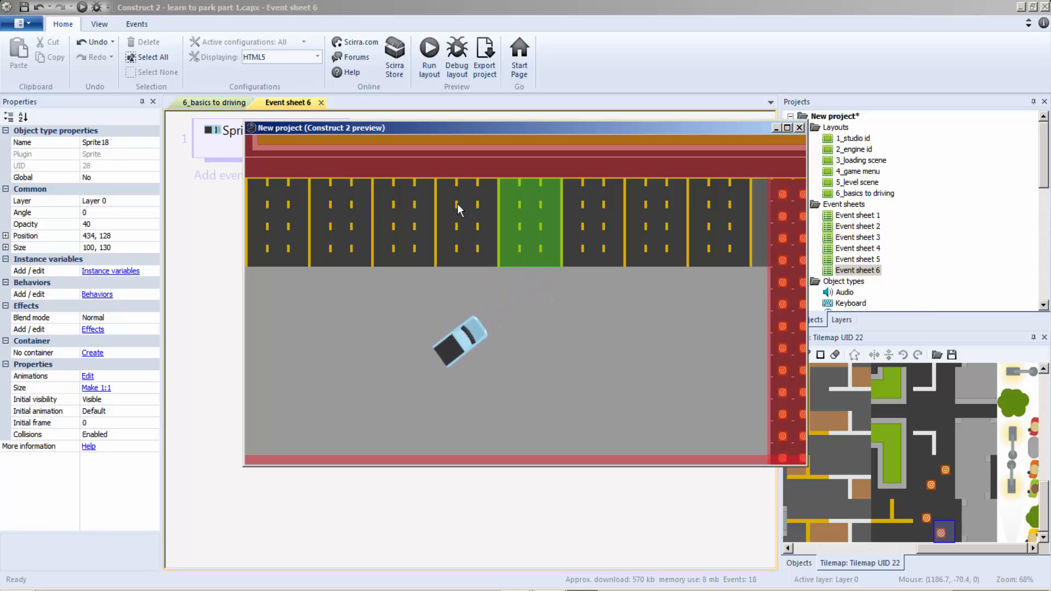
pyautogui.press('Down')
pyautogui.press('Up')
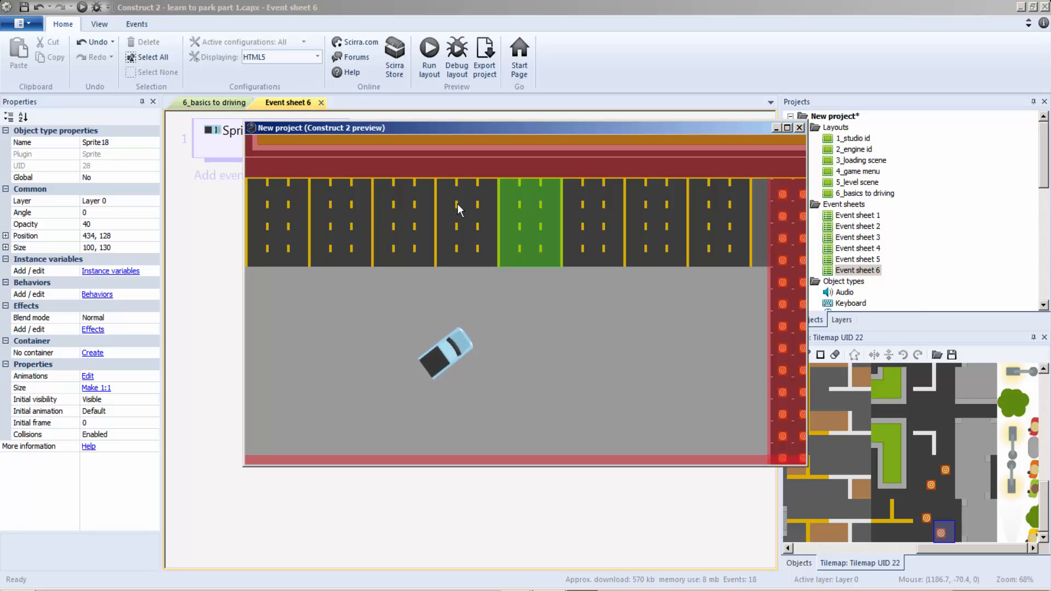
pyautogui.press('Up')
pyautogui.press('Left')
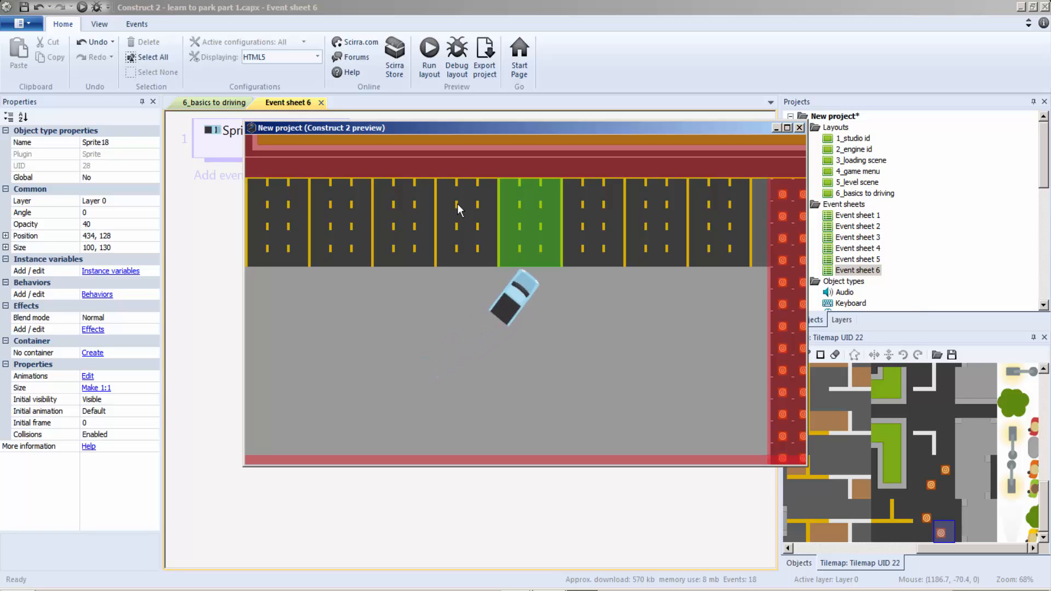
pyautogui.press('Up')
pyautogui.press('Left')
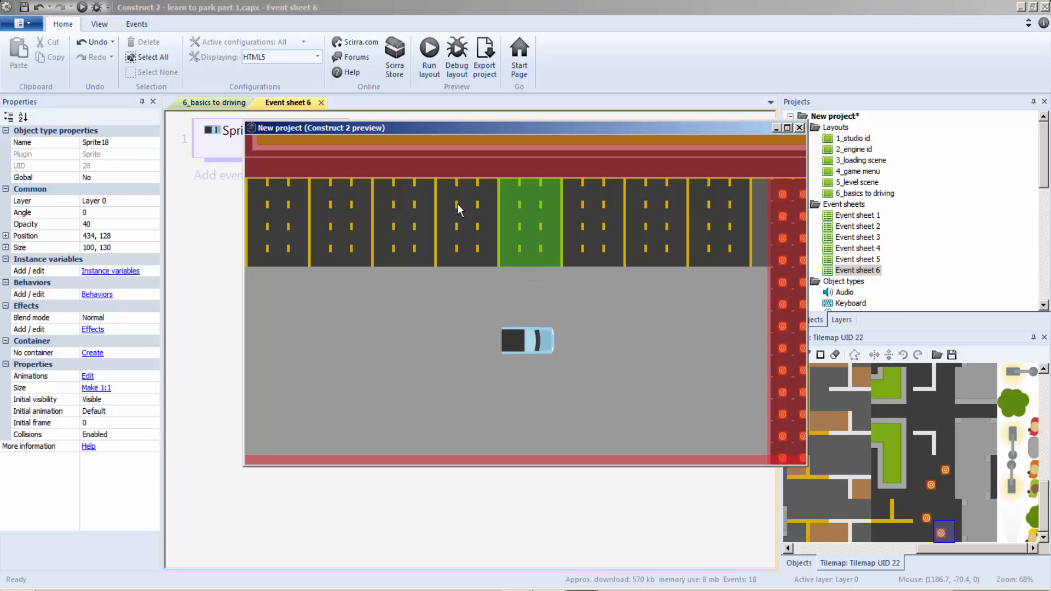
pyautogui.click(798, 128)
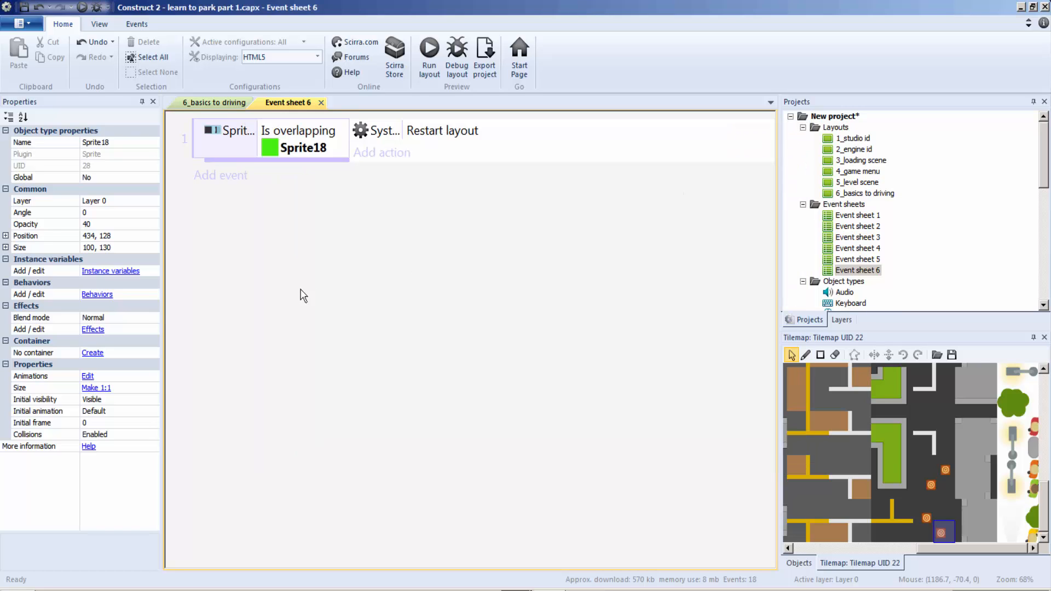
# In the 6_basics to driving layout, bring the car sprite to the front of its layer's Z order
pyautogui.click(190, 103)
pyautogui.rightClick(422, 317)
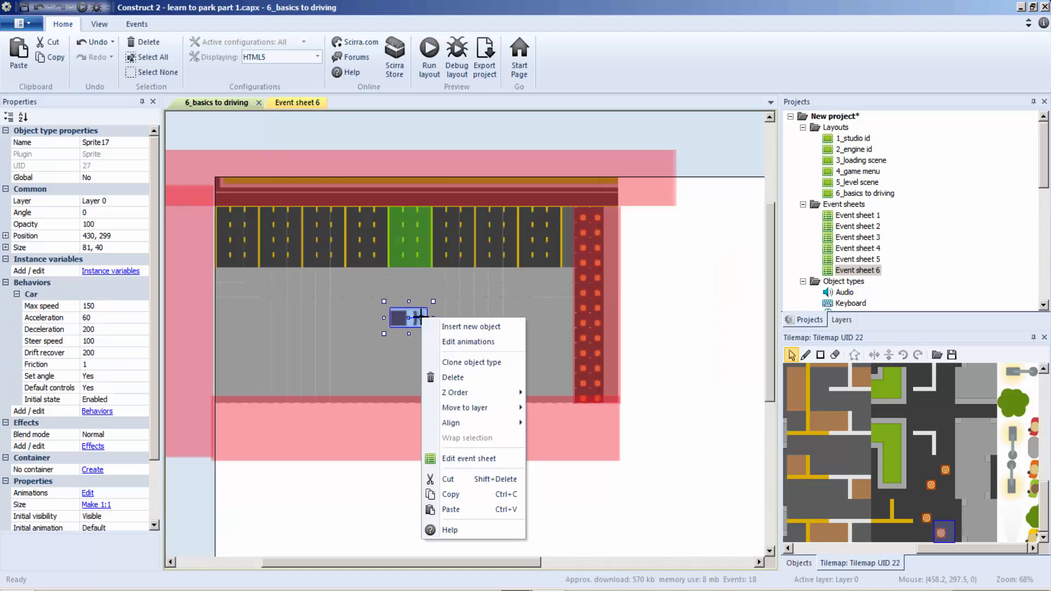
pyautogui.moveTo(473, 408)
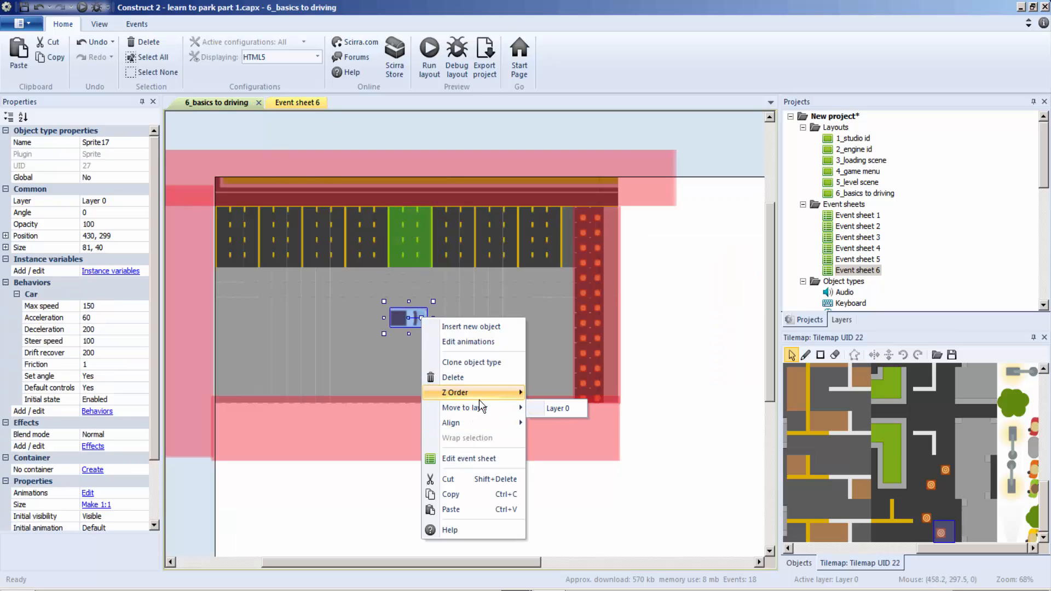
pyautogui.click(585, 393)
# Preview the layout and drive the car into the green bay to check its stacking order, and close the preview
pyautogui.click(446, 48)
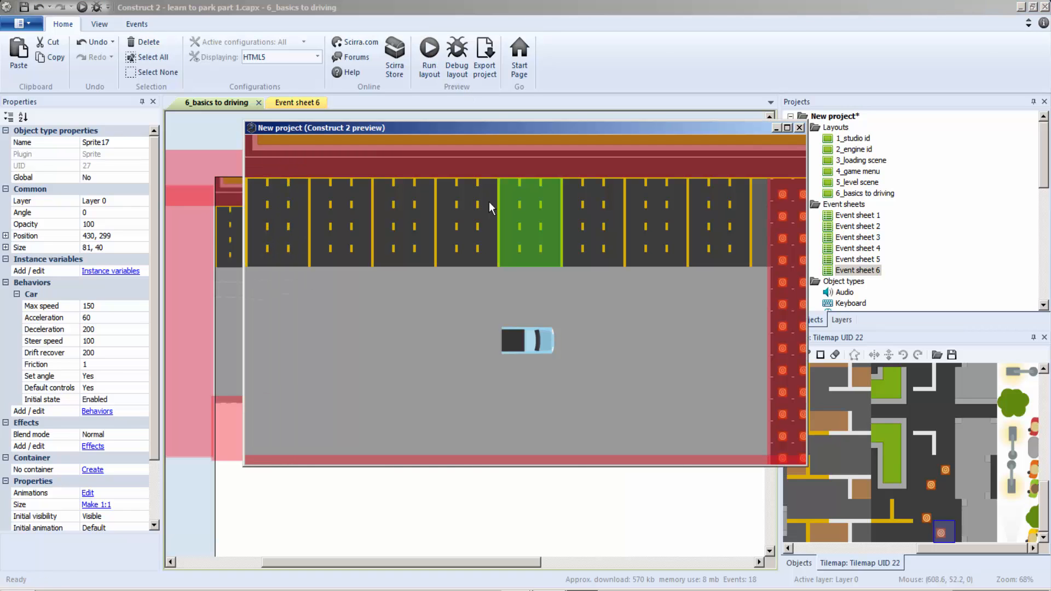
pyautogui.press('Down')
pyautogui.press('Right')
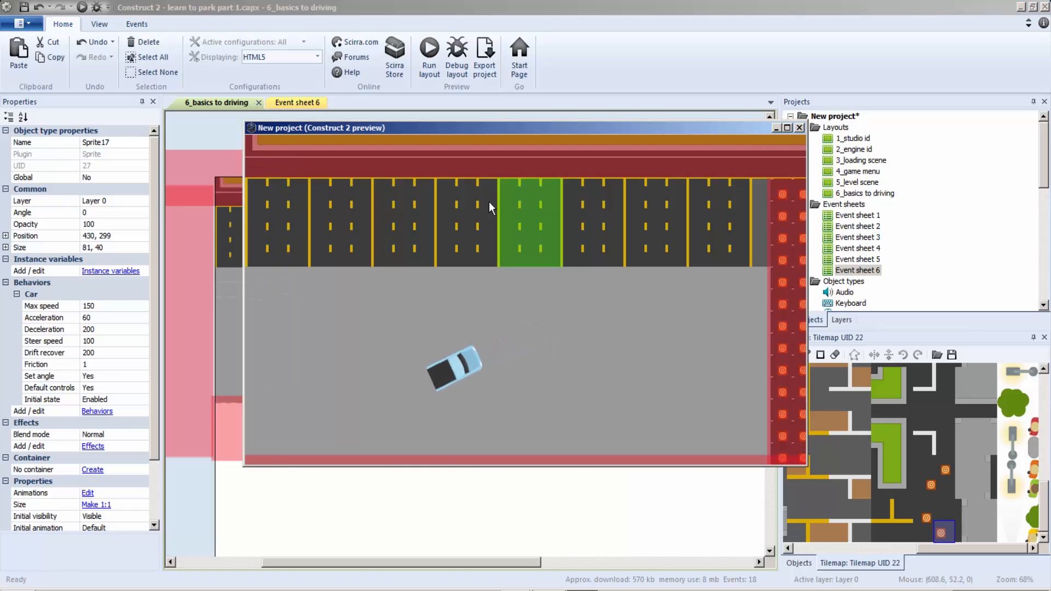
pyautogui.press('Up')
pyautogui.press('Left')
pyautogui.press('Left')
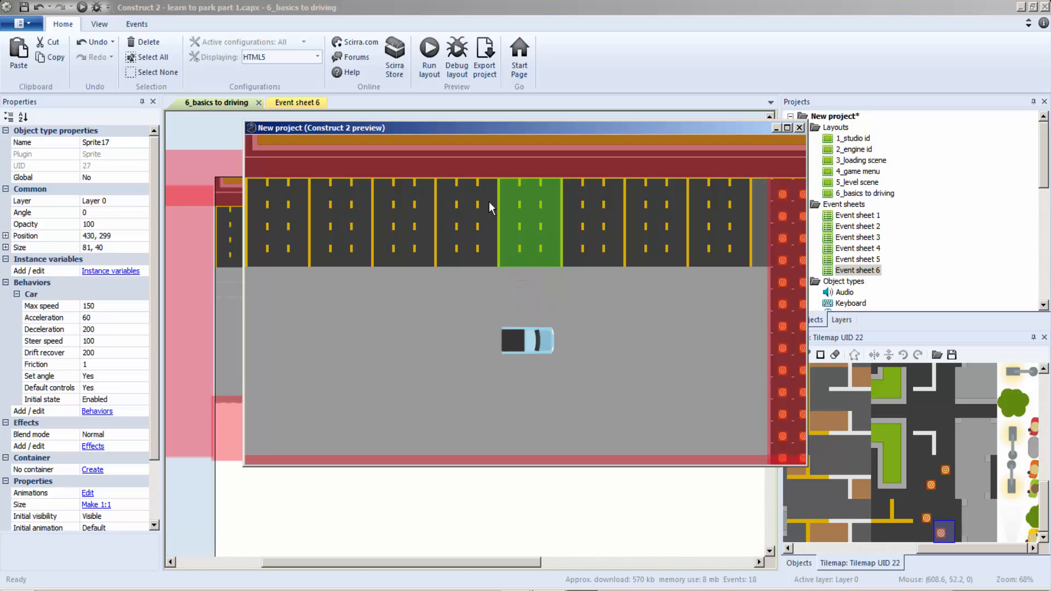
pyautogui.click(800, 129)
# Reshape the green sprite's collision polygon into a narrow, deeper strip from the image's top middle down to about X 149, Y 147
pyautogui.click(284, 104)
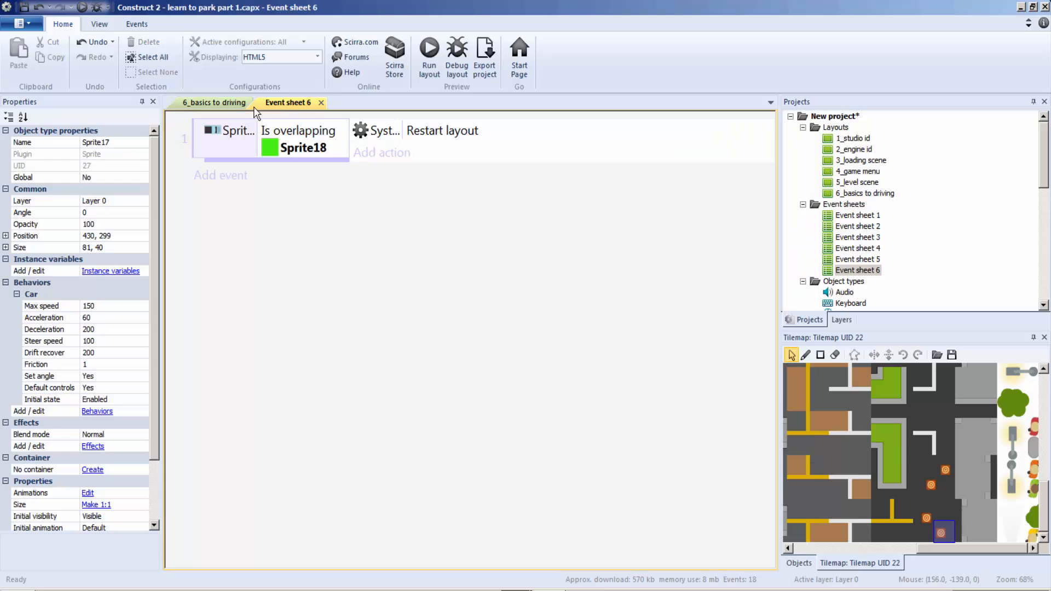
pyautogui.click(201, 102)
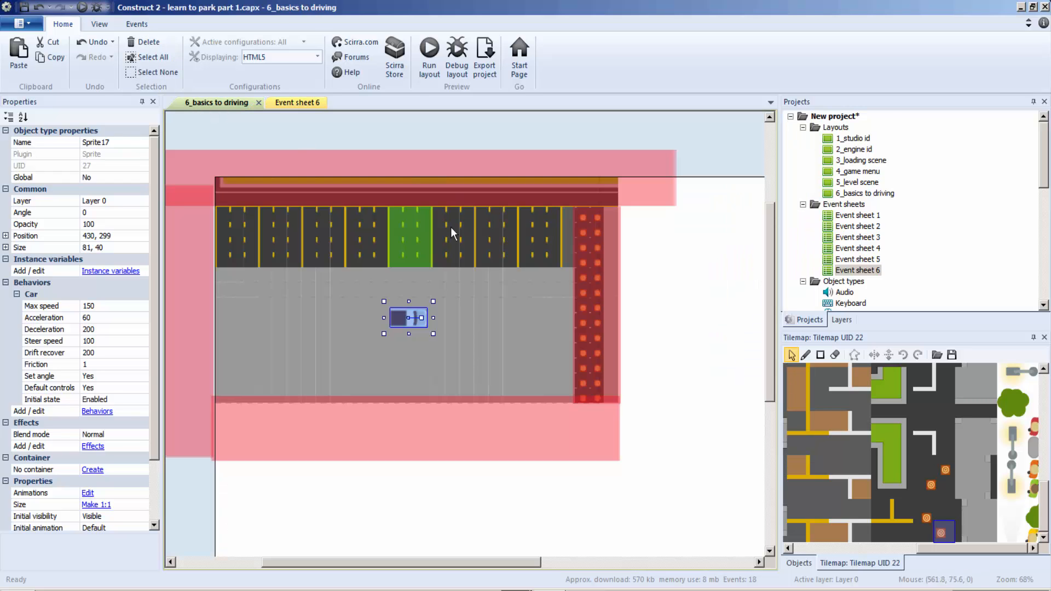
pyautogui.doubleClick(420, 234)
pyautogui.moveTo(402, 191); pyautogui.dragTo(432, 302)
pyautogui.moveTo(366, 192); pyautogui.dragTo(390, 280)
pyautogui.moveTo(366, 169); pyautogui.dragTo(382, 166)
pyautogui.moveTo(432, 300); pyautogui.dragTo(415, 270)
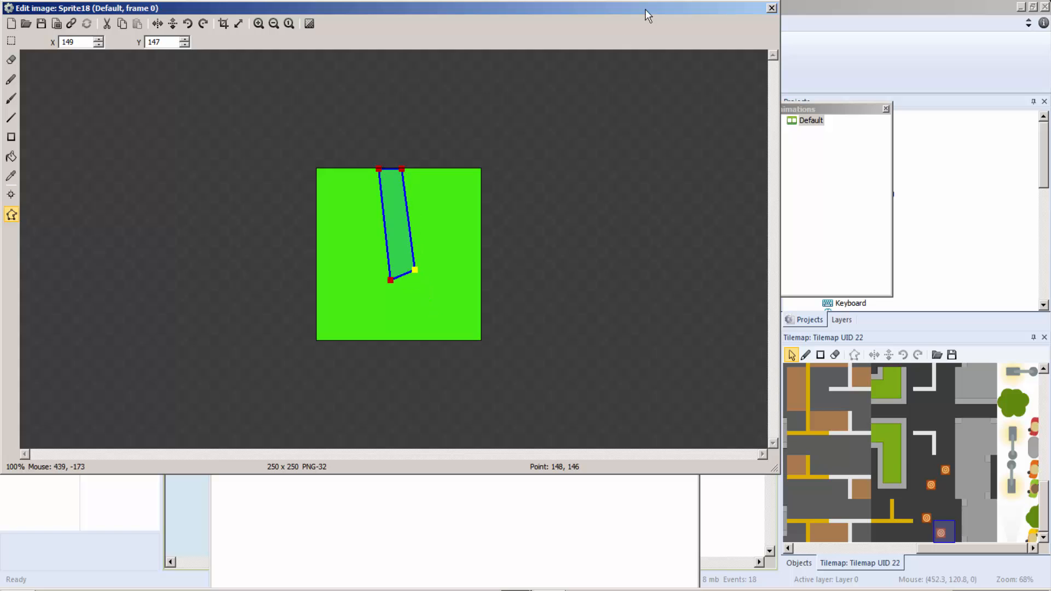
pyautogui.click(772, 9)
# Preview the layout and drive the car into the green bay to test the reshaped collision area, and close the preview
pyautogui.press('Down')
pyautogui.press('Left')
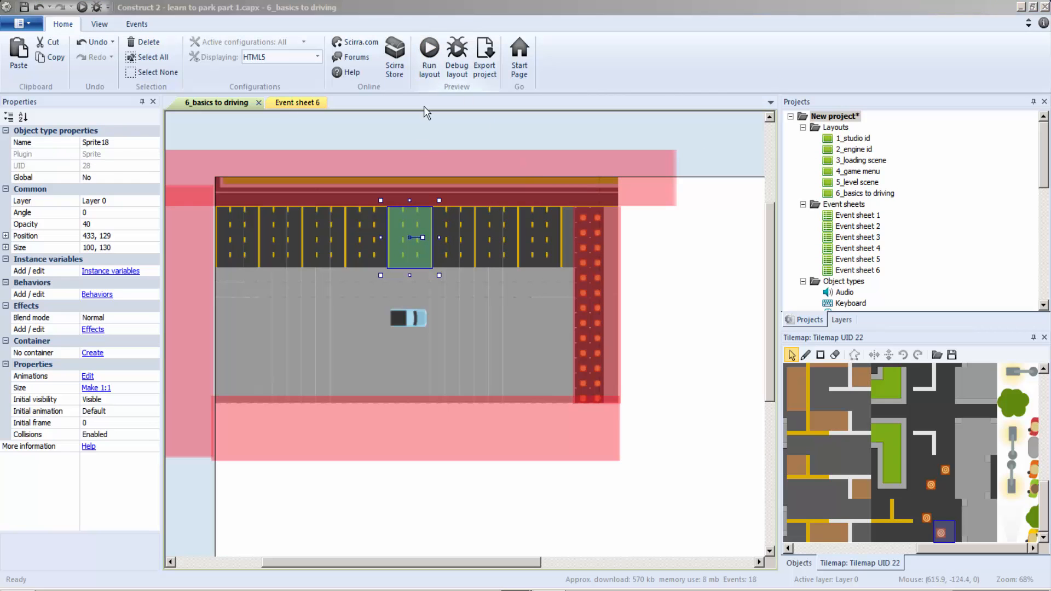
pyautogui.press('F5')
pyautogui.press('Down')
pyautogui.press('Left')
pyautogui.press('Right')
pyautogui.press('Left')
pyautogui.press('Up')
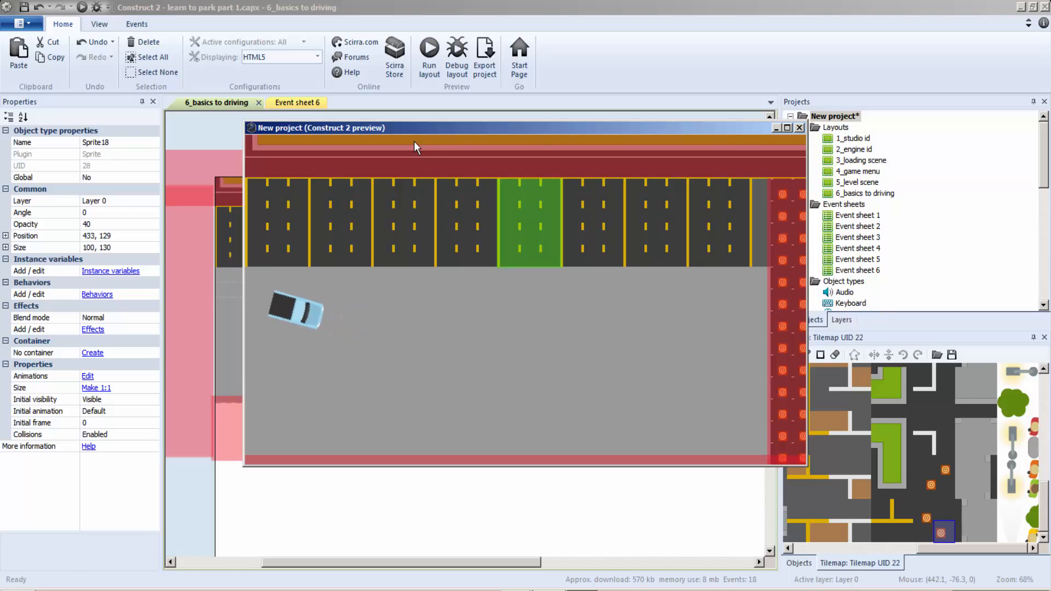
pyautogui.press('Left')
pyautogui.press('Left')
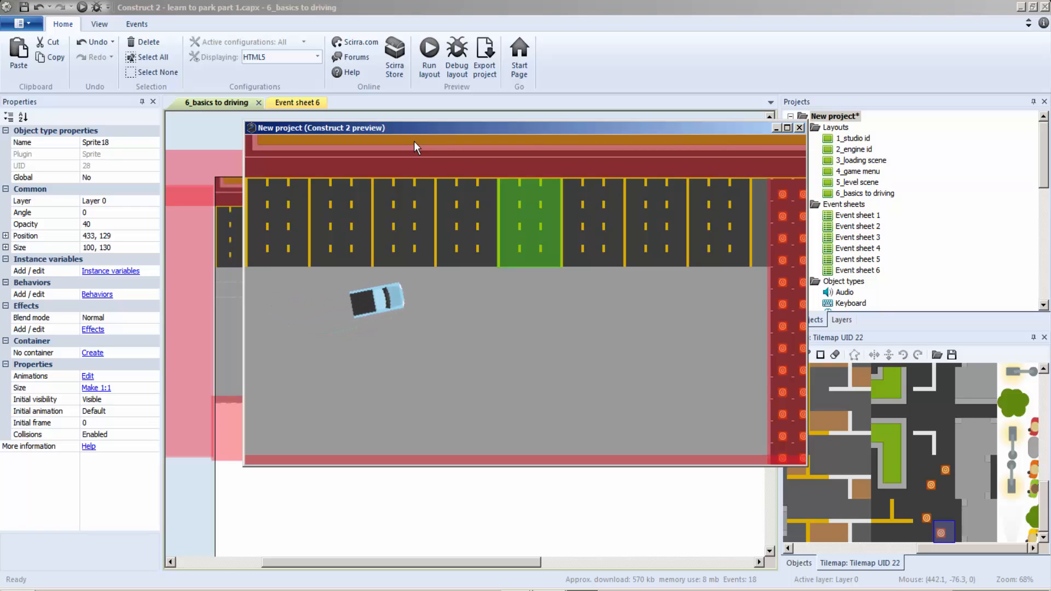
pyautogui.press('Right')
pyautogui.press('Left')
pyautogui.press('Down')
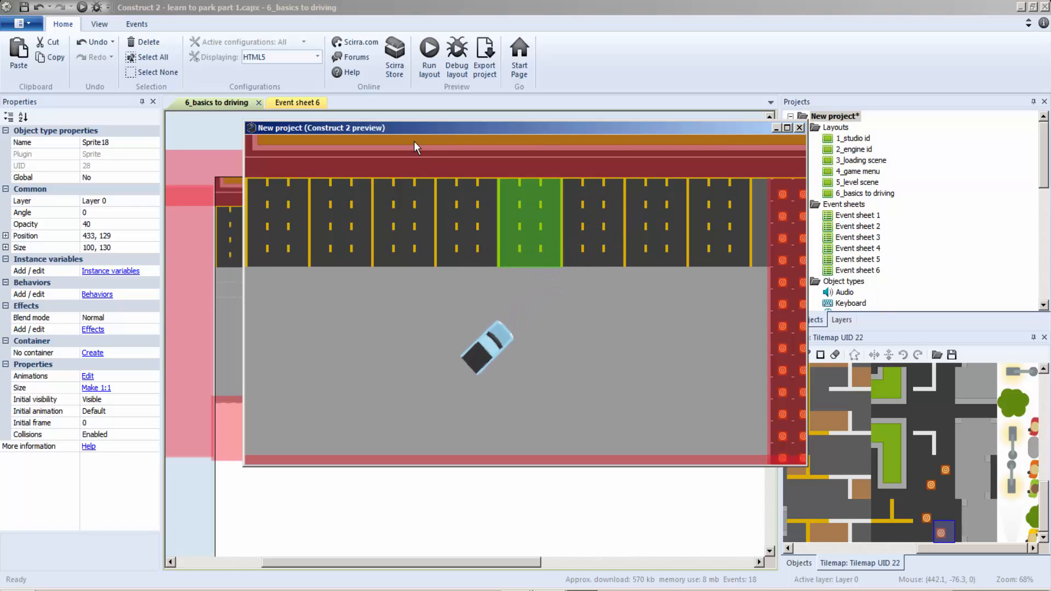
pyautogui.press('Up')
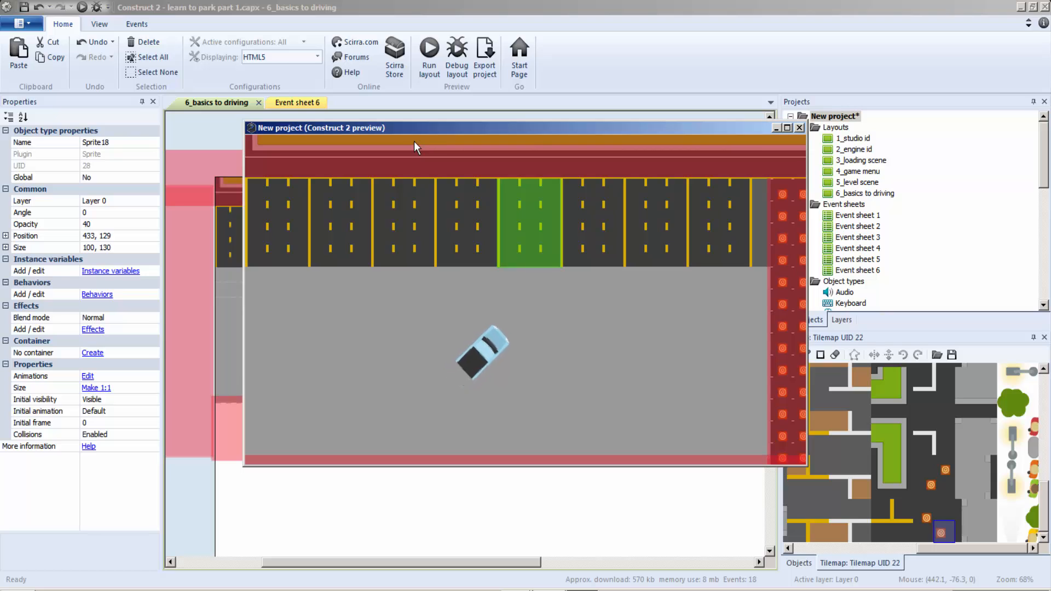
pyautogui.press('Left')
pyautogui.press('Left')
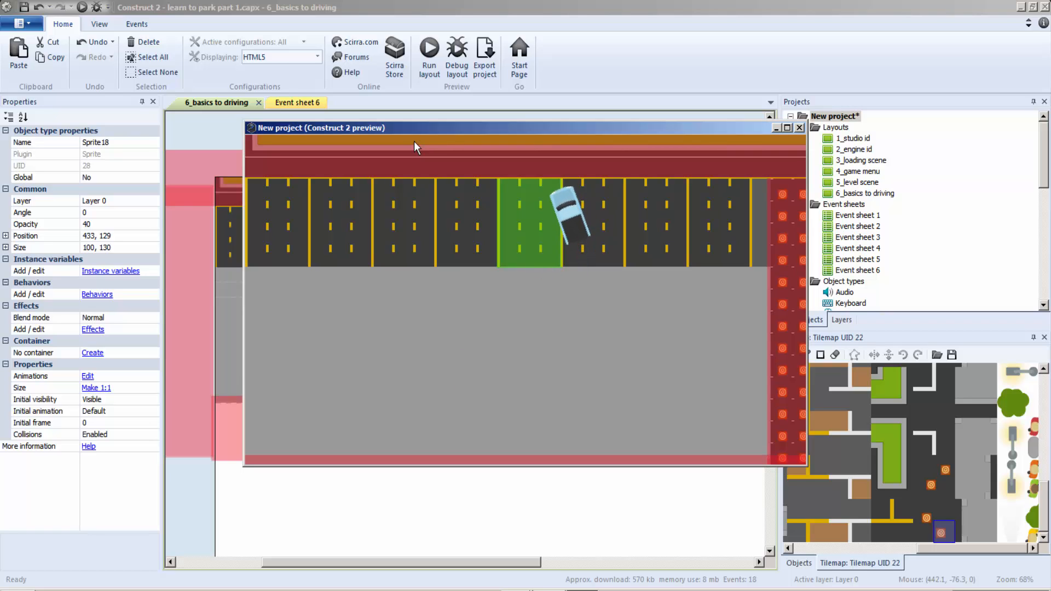
pyautogui.press('Down')
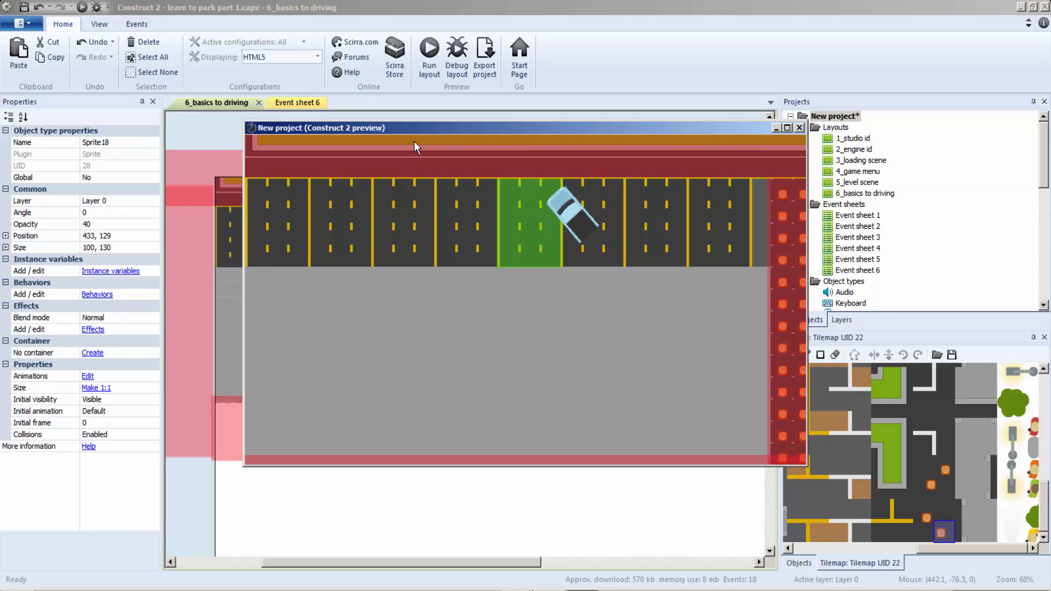
pyautogui.press('Up')
pyautogui.press('Left')
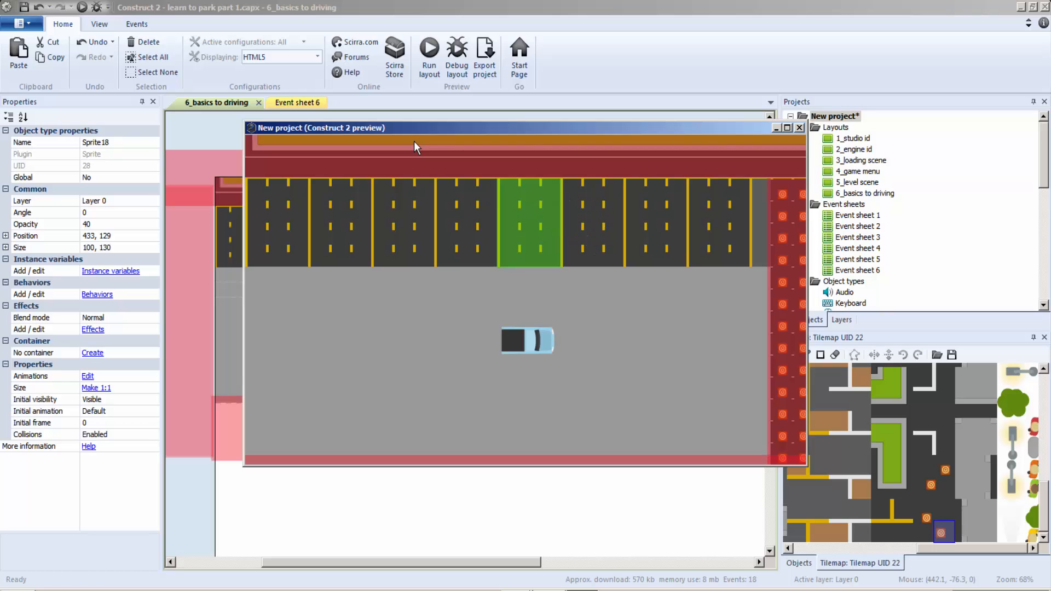
pyautogui.click(799, 128)
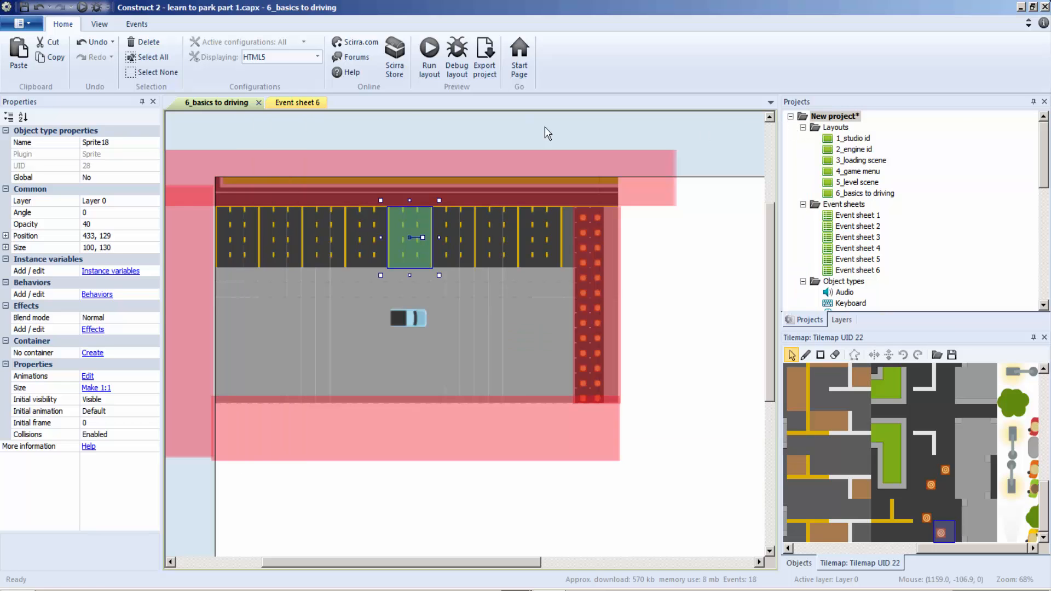
# Shorten and narrow the green sprite's collision polygon to a small strip at the image's top middle, its lower corner at about X 130, Y 57
pyautogui.click(274, 102)
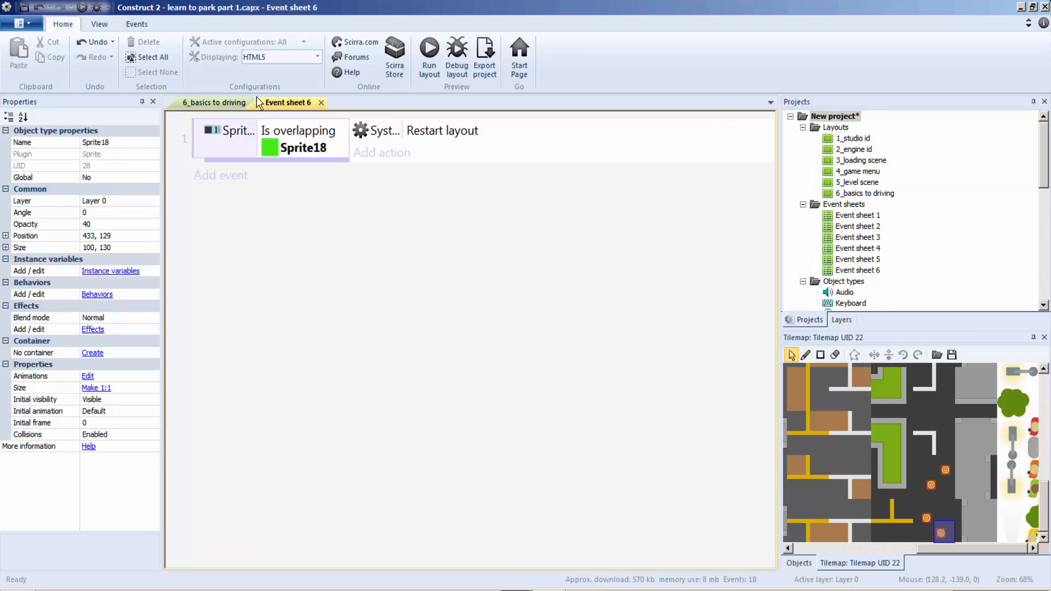
pyautogui.click(221, 101)
pyautogui.doubleClick(414, 239)
pyautogui.moveTo(387, 282); pyautogui.dragTo(386, 209)
pyautogui.moveTo(379, 168); pyautogui.dragTo(399, 168)
pyautogui.moveTo(415, 270); pyautogui.dragTo(408, 214)
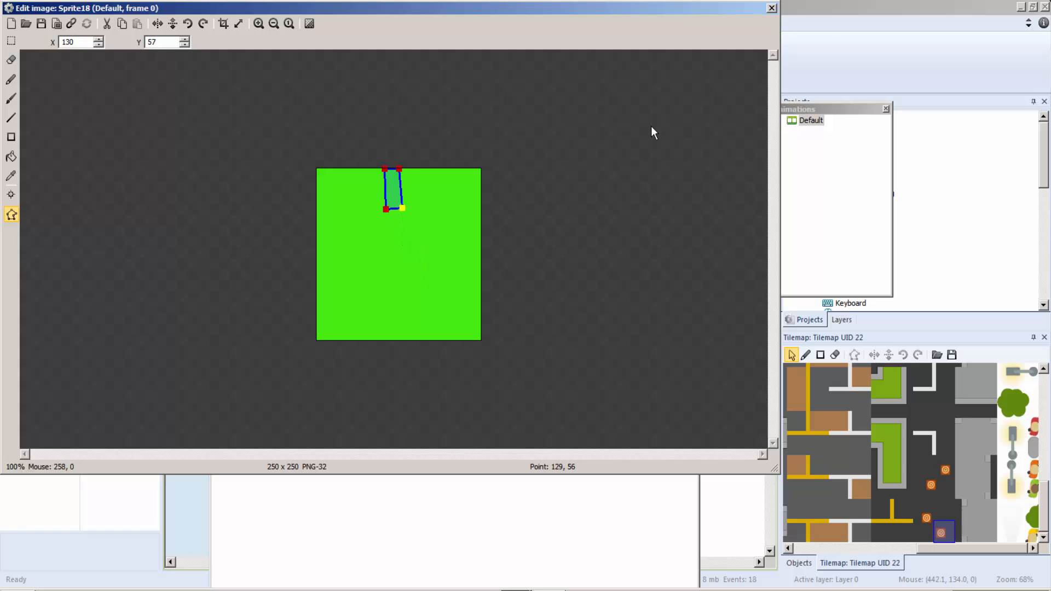
pyautogui.click(771, 9)
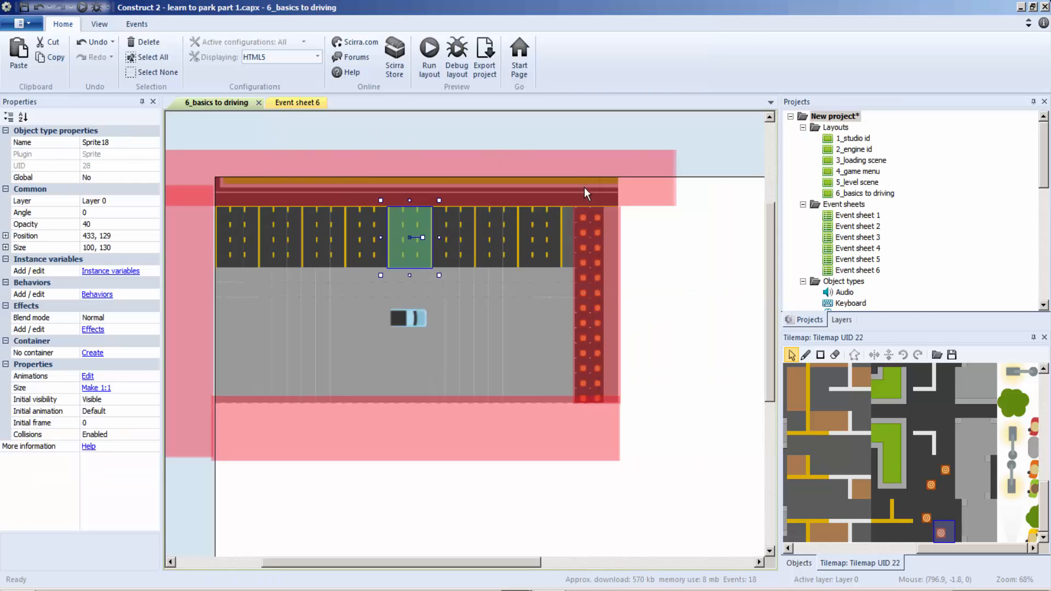
# Duplicate the solid barrier at the parking area's right end and shrink the copy to about 9 by 136 over the second divider right of the green bay
pyautogui.click(607, 247)
pyautogui.hotkey('ctrl', 'c')
pyautogui.hotkey('ctrl', 'v')
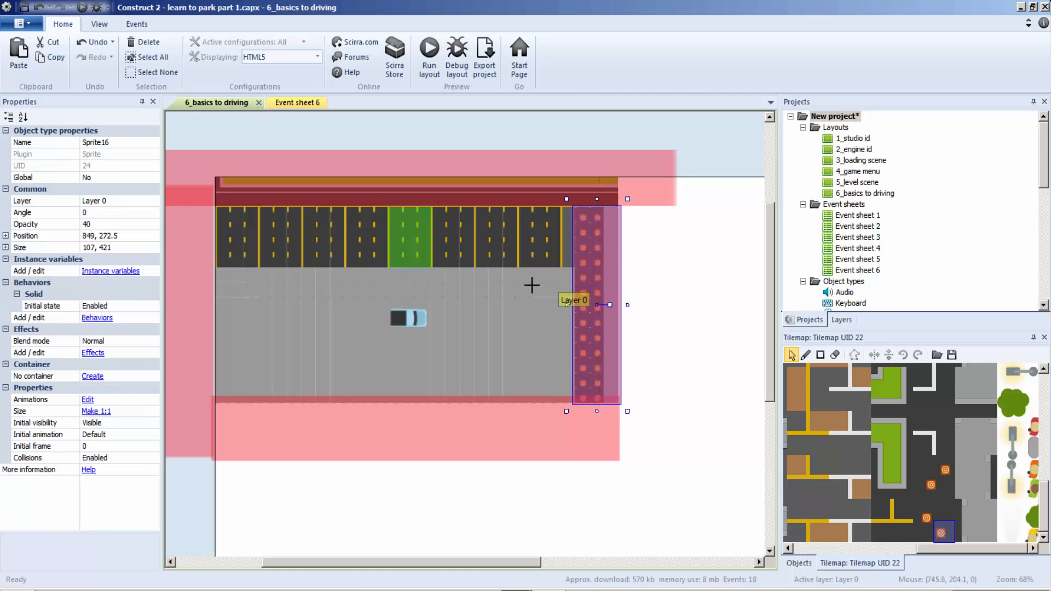
pyautogui.click(525, 291)
pyautogui.moveTo(522, 239); pyautogui.dragTo(494, 239)
pyautogui.moveTo(525, 301); pyautogui.dragTo(480, 311)
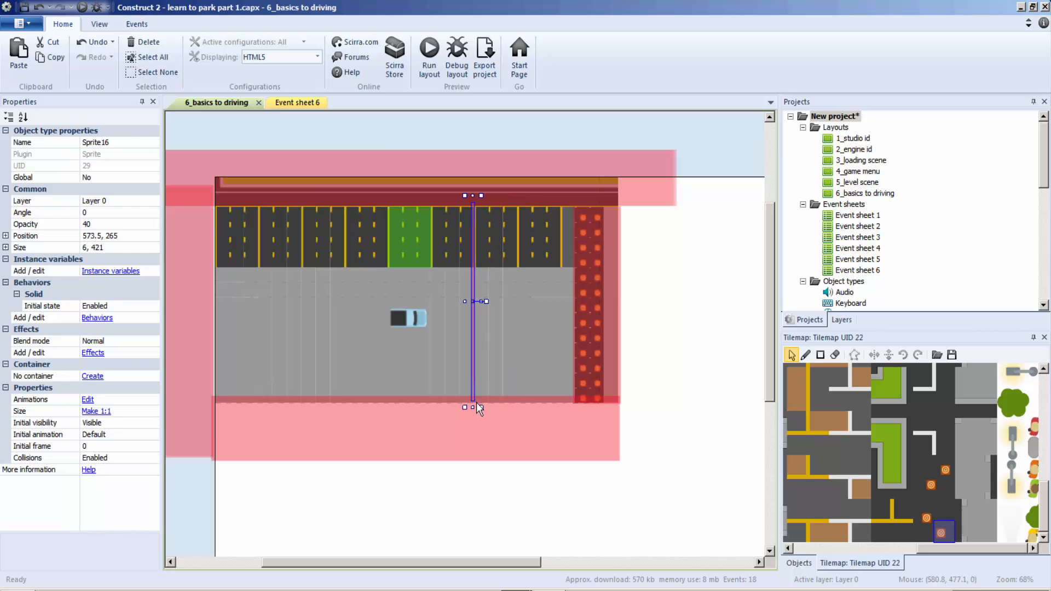
pyautogui.moveTo(481, 407); pyautogui.dragTo(480, 275)
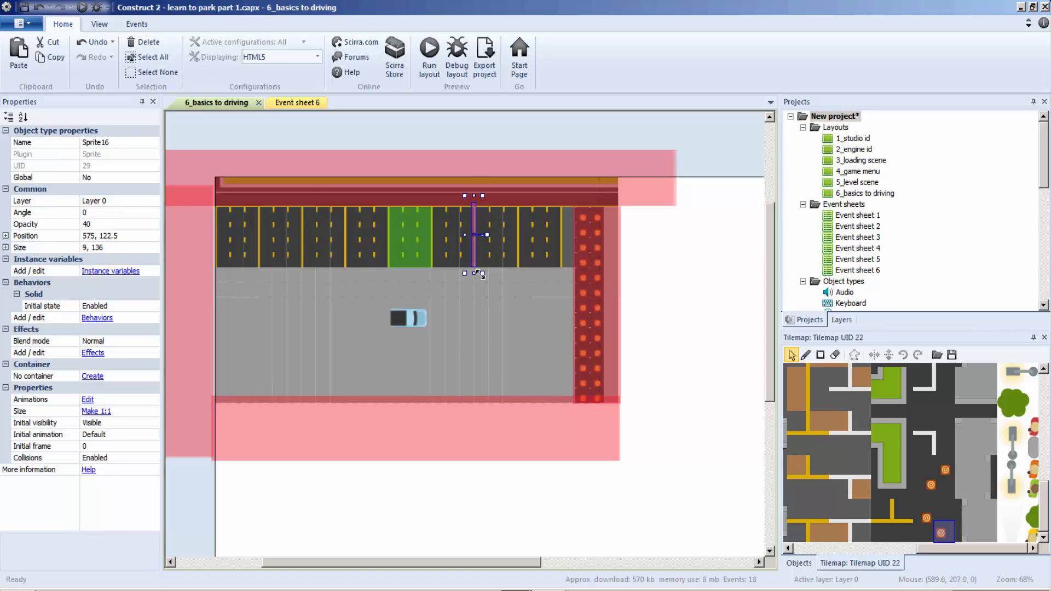
# Place a copy of the thin barrier on the green bay's right divider
pyautogui.keyDown('ctrl'); pyautogui.scroll(5, 480, 274); pyautogui.keyUp('ctrl')
pyautogui.hotkey('ctrl', 'v')
pyautogui.doubleClick(436, 292)
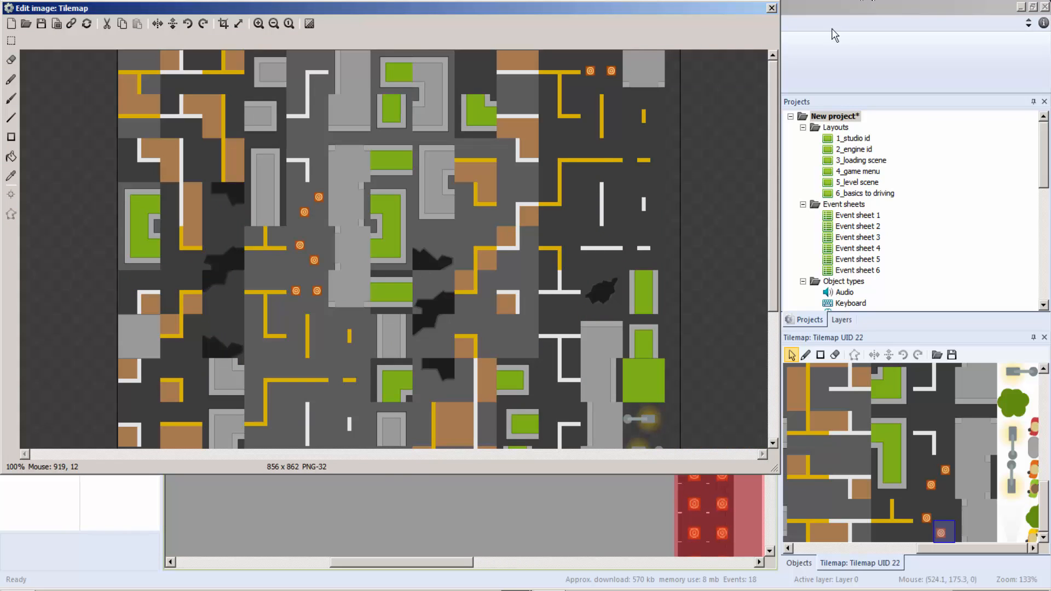
pyautogui.click(771, 8)
pyautogui.moveTo(436, 270); pyautogui.dragTo(400, 219)
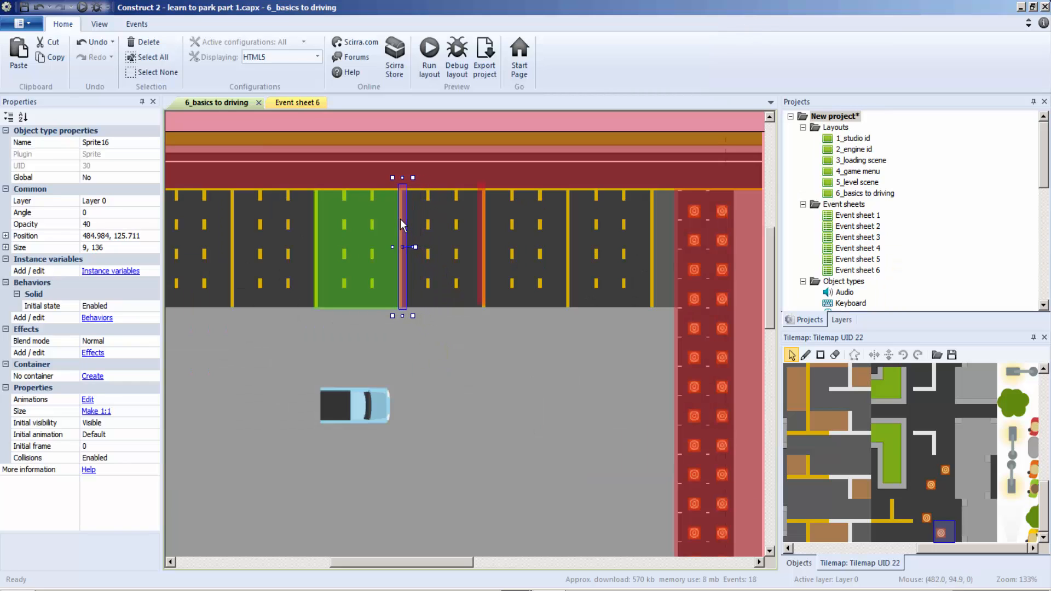
# Place two more copies of the thin barrier on the two rightmost bay dividers
pyautogui.hotkey('ctrl', 'v')
pyautogui.click(569, 239)
pyautogui.hotkey('ctrl', 'v')
pyautogui.click(614, 324)
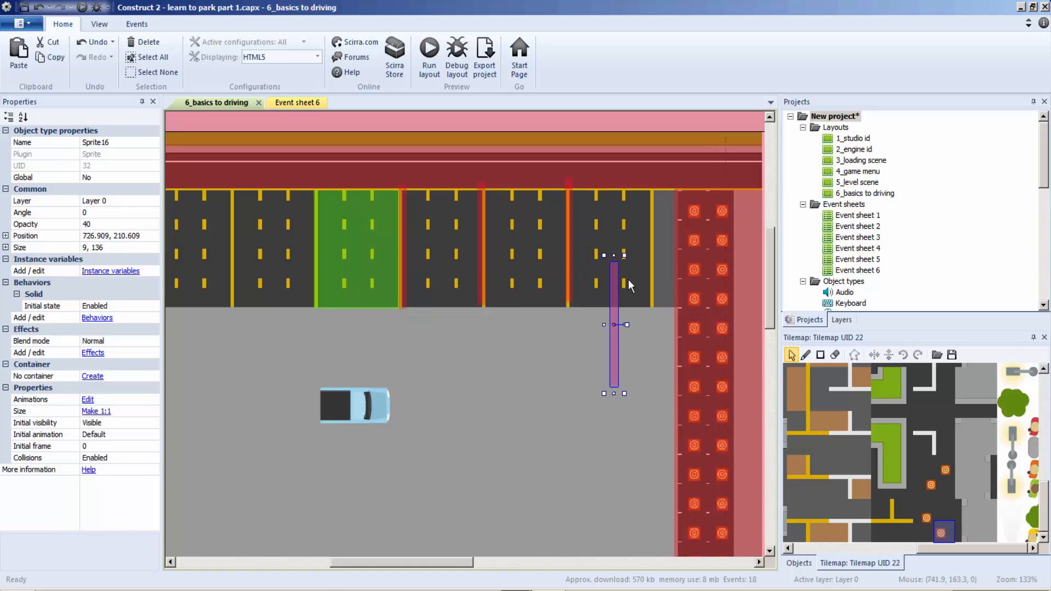
pyautogui.moveTo(616, 286); pyautogui.dragTo(651, 206)
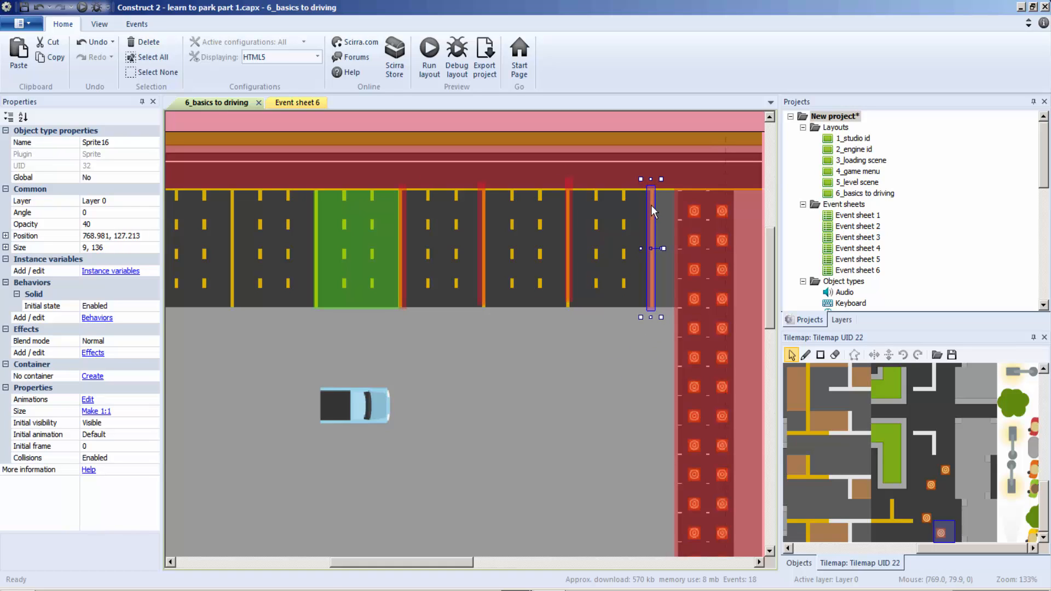
# Place four thin barrier copies on the dividers left of the green bay's neighbour, out to the layout's left edge, leaving the green bay's left divider free
pyautogui.hotkey('ctrl', 'v')
pyautogui.click(235, 205)
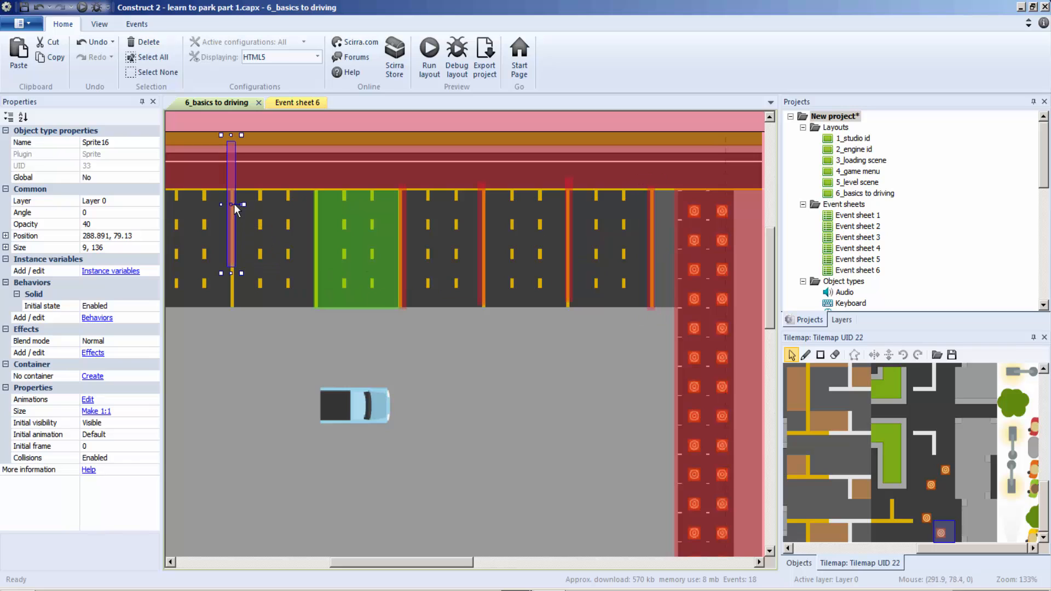
pyautogui.click(234, 191)
pyautogui.moveTo(233, 209); pyautogui.dragTo(233, 255)
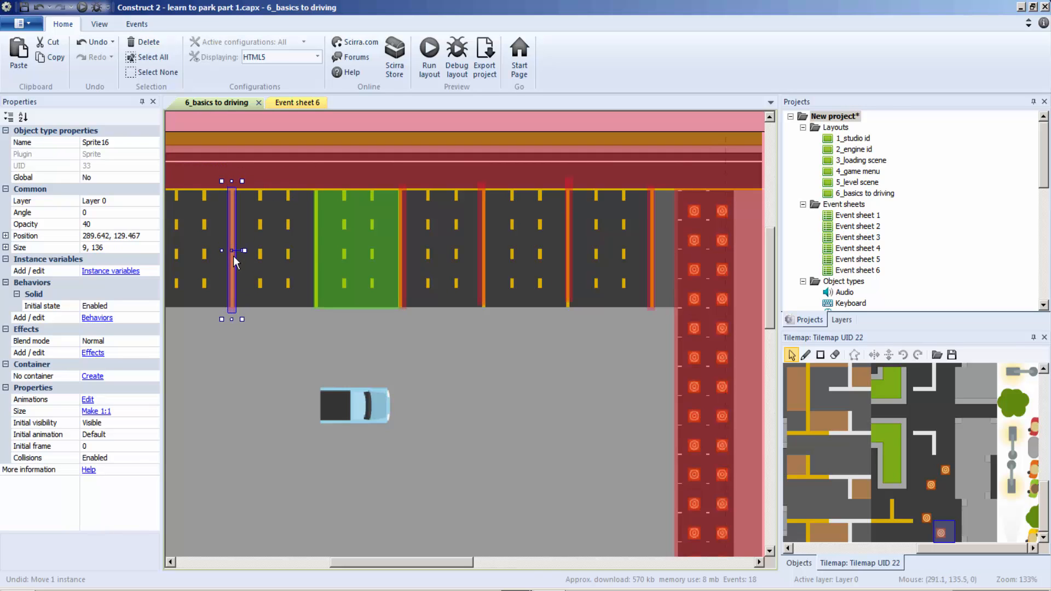
pyautogui.keyDown('ctrl'); pyautogui.scroll(-5, 234, 255); pyautogui.keyUp('ctrl')
pyautogui.keyDown('ctrl'); pyautogui.moveTo(278, 294); pyautogui.dragTo(219, 278); pyautogui.keyUp('ctrl')
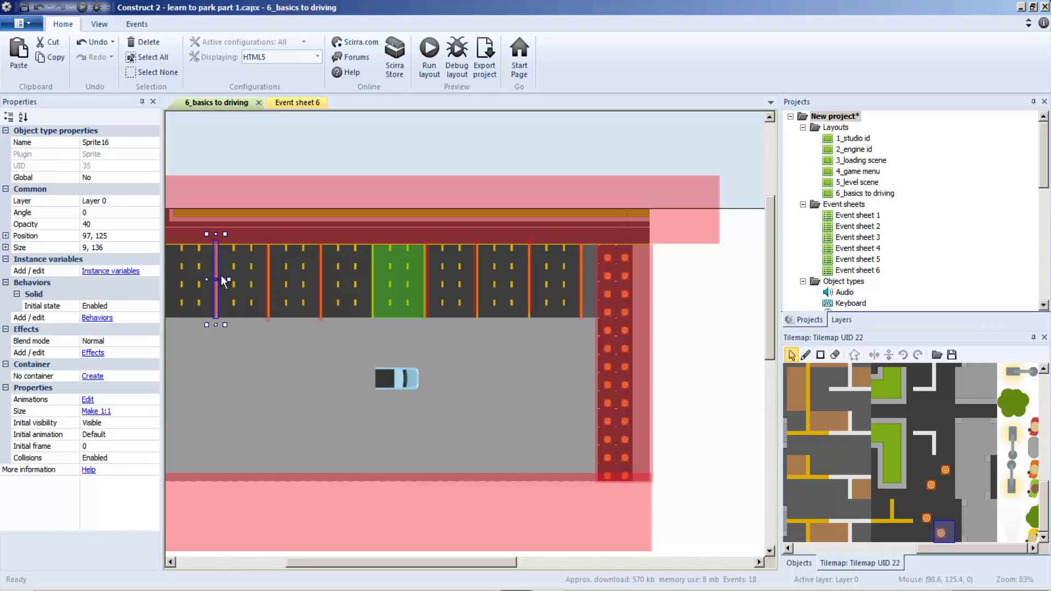
pyautogui.keyDown('ctrl'); pyautogui.scroll(-2, 221, 263); pyautogui.keyUp('ctrl')
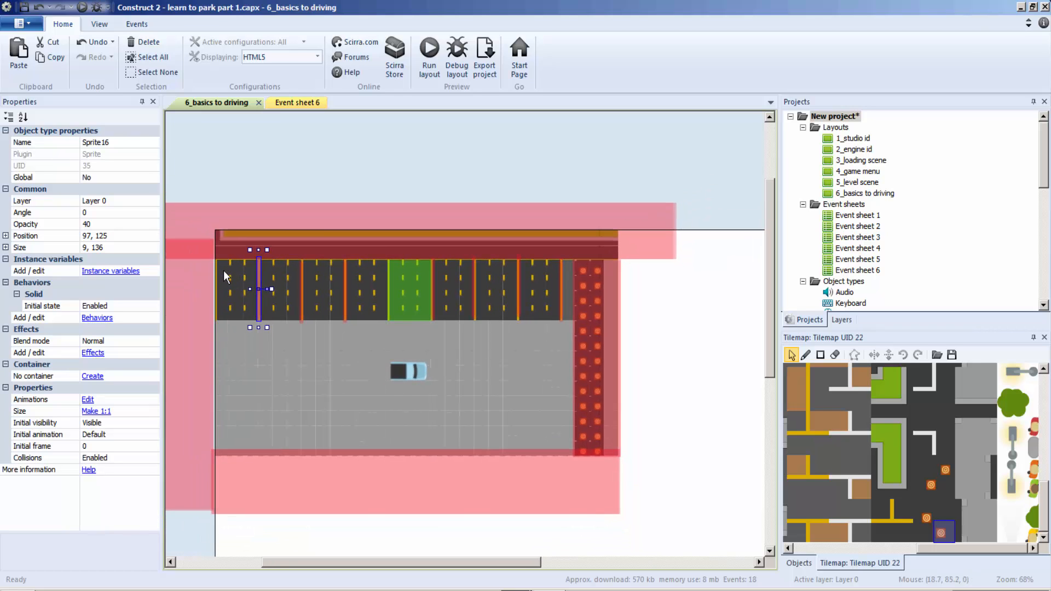
pyautogui.keyDown('ctrl'); pyautogui.moveTo(259, 266); pyautogui.dragTo(215, 268); pyautogui.keyUp('ctrl')
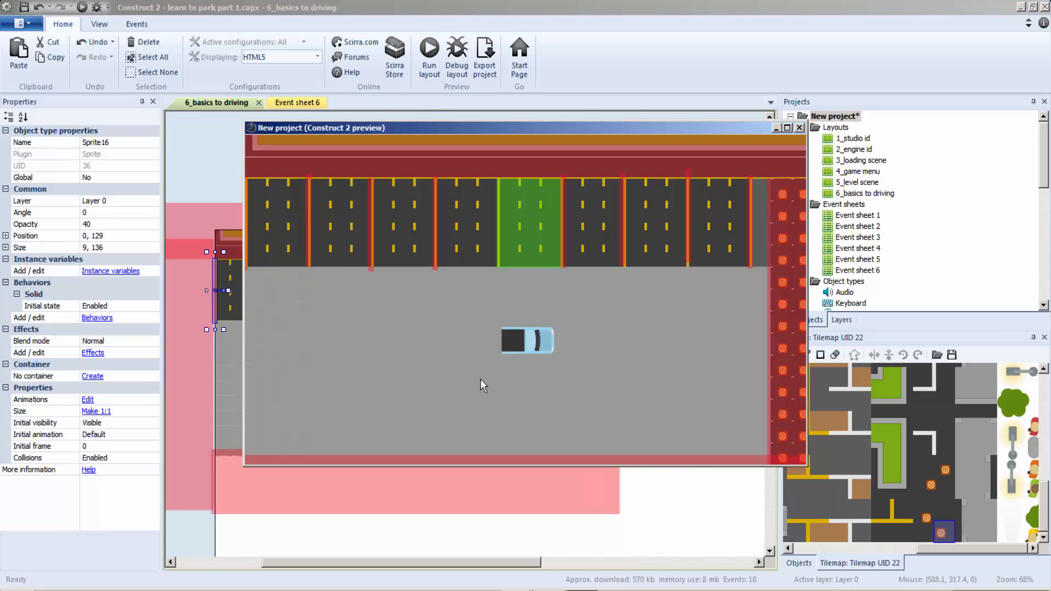
# Drive the car around the parking area and into the green bay in the preview to test the divider barriers, and close the preview
pyautogui.press('Down')
pyautogui.press('Right')
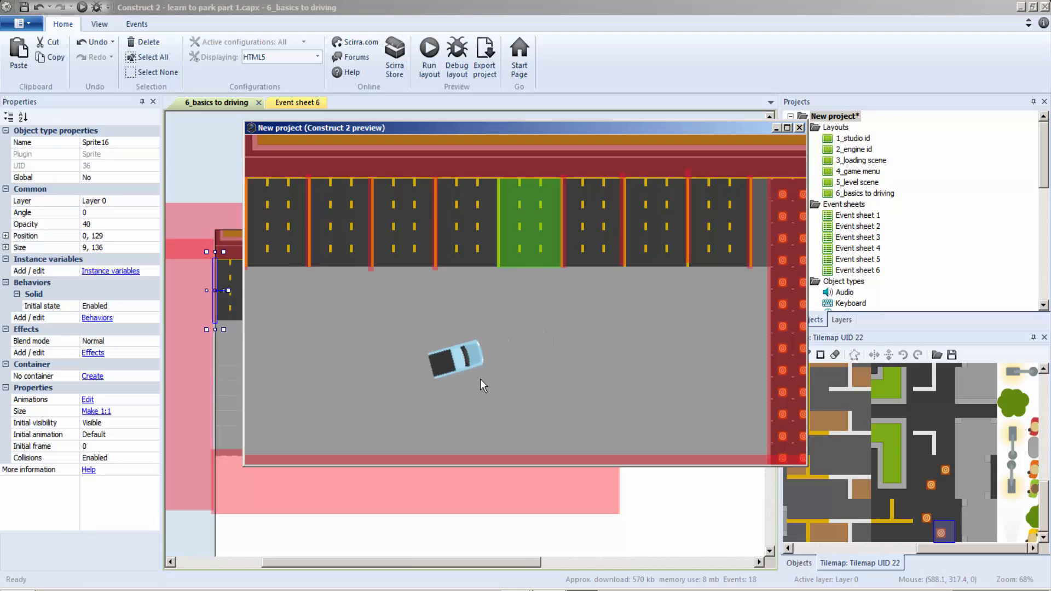
pyautogui.press('Up')
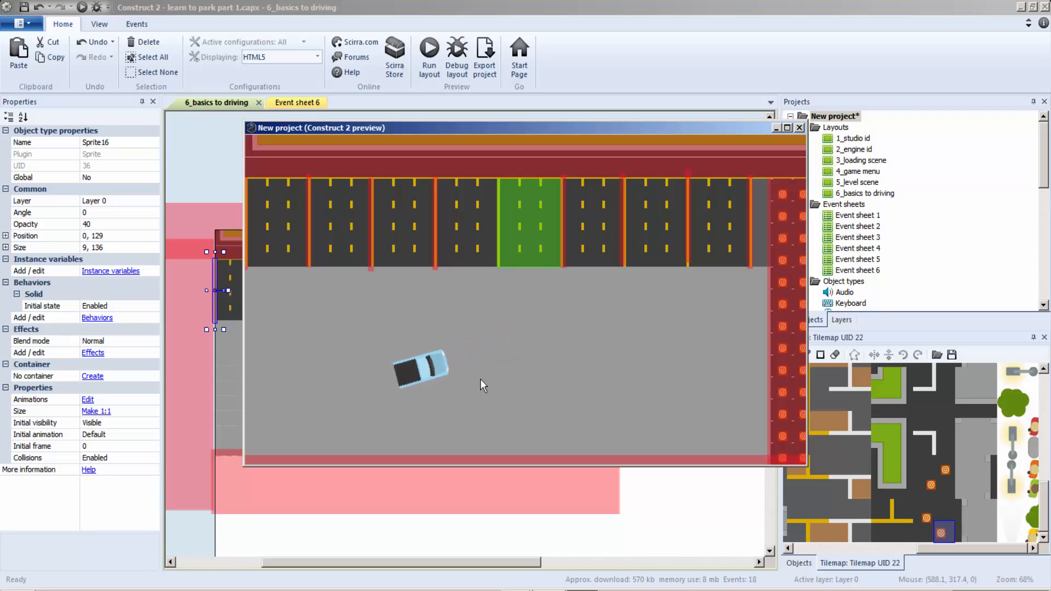
pyautogui.press('Left')
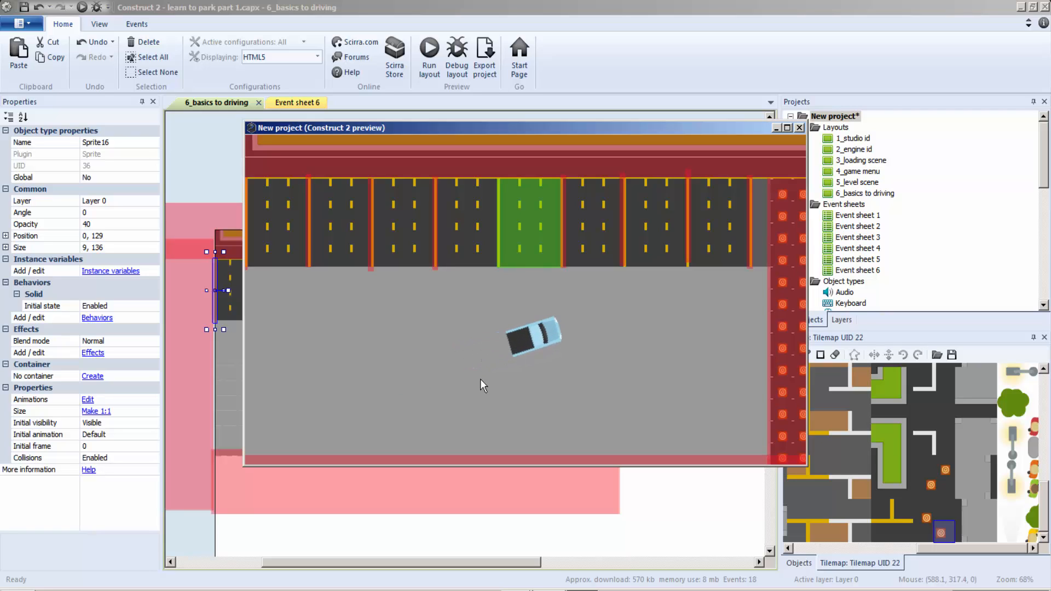
pyautogui.press('Down')
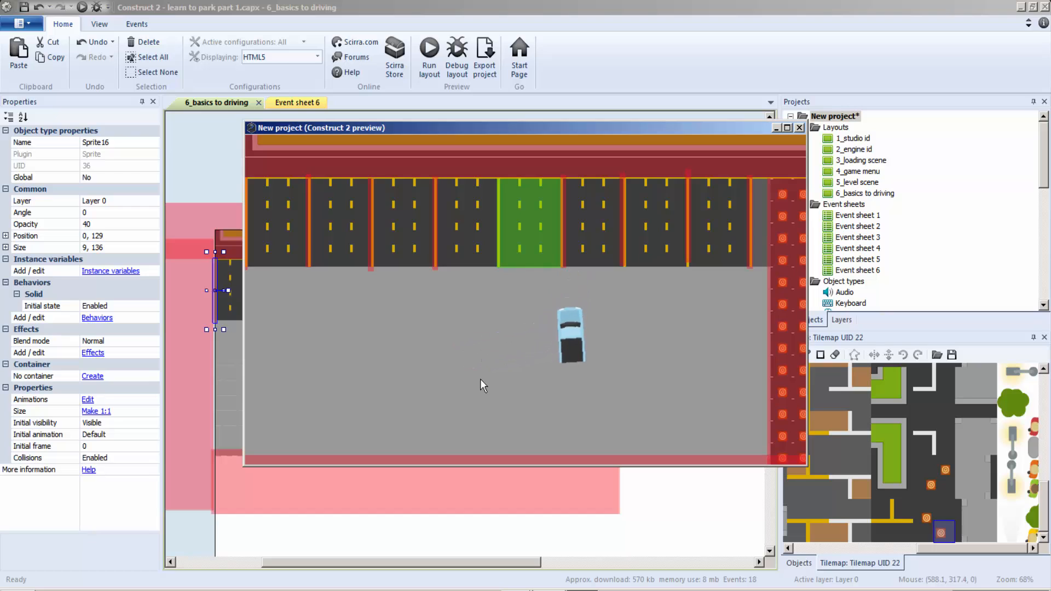
pyautogui.press('Left')
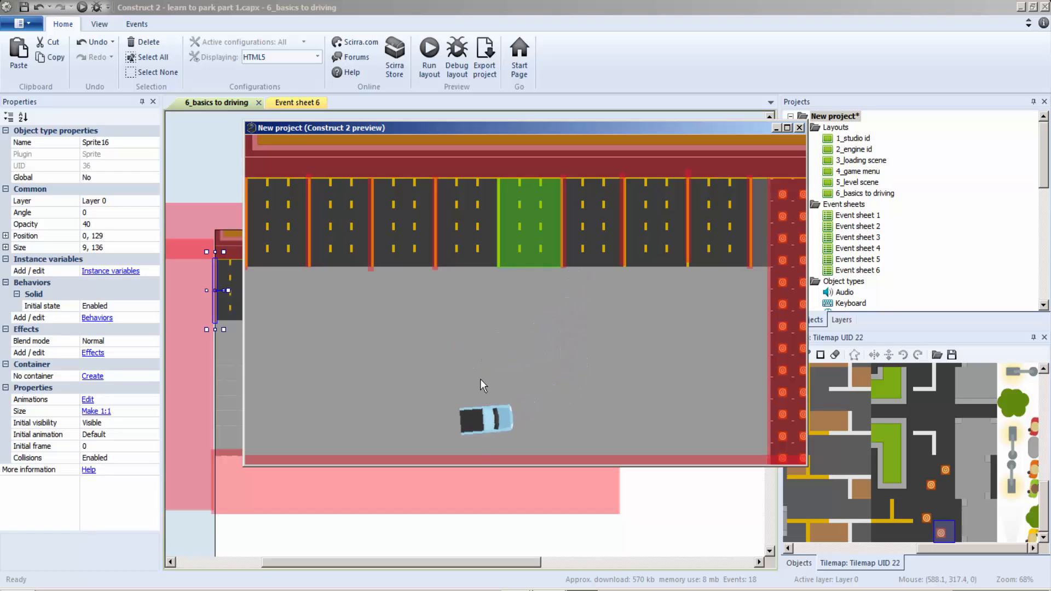
pyautogui.press('Up')
pyautogui.press('Left')
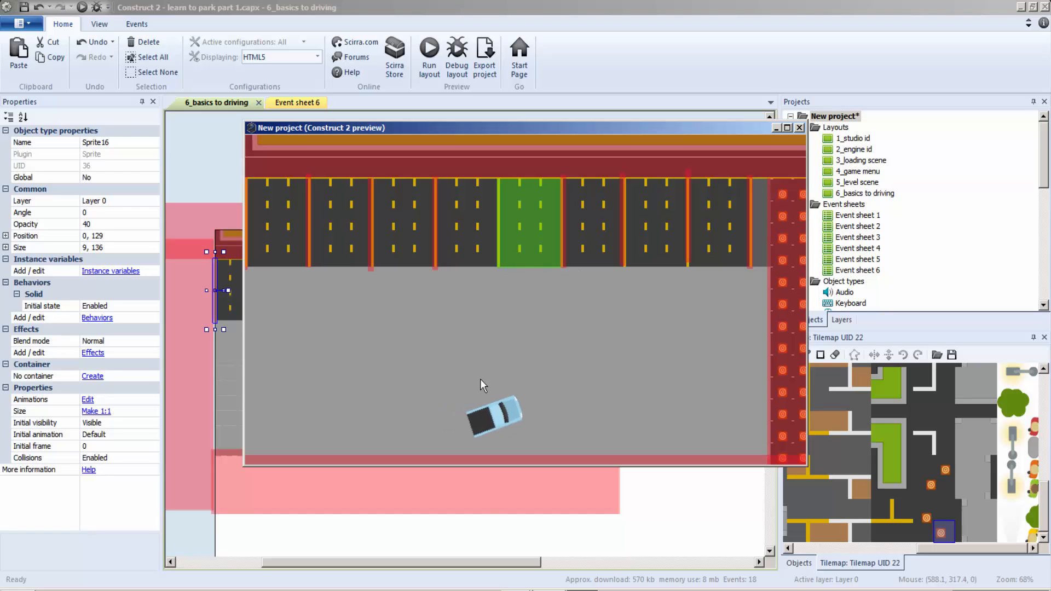
pyautogui.press('Up')
pyautogui.press('Left')
pyautogui.press('Right')
pyautogui.press('Down')
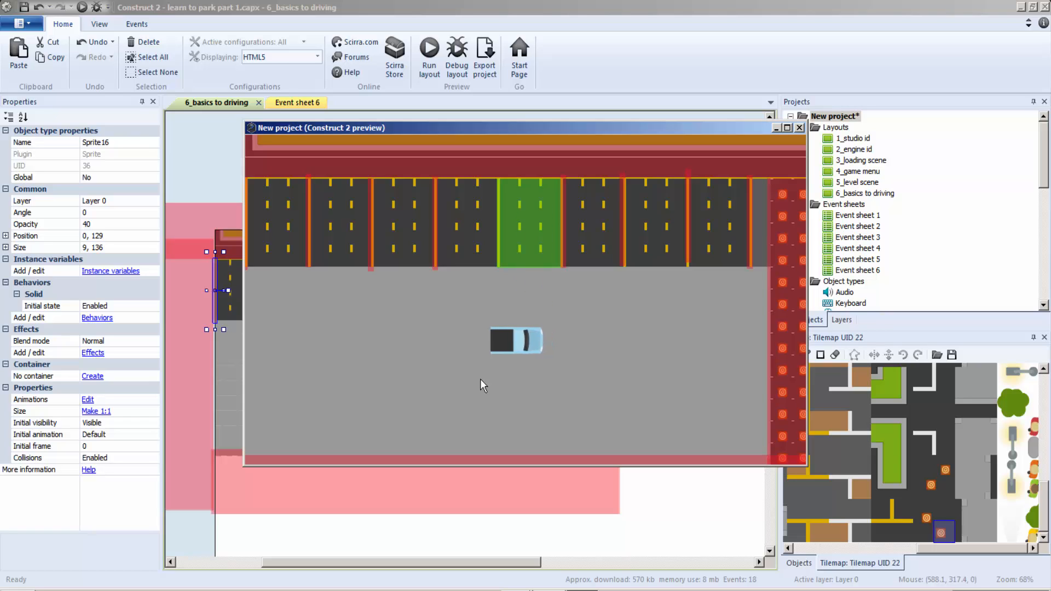
pyautogui.click(799, 129)
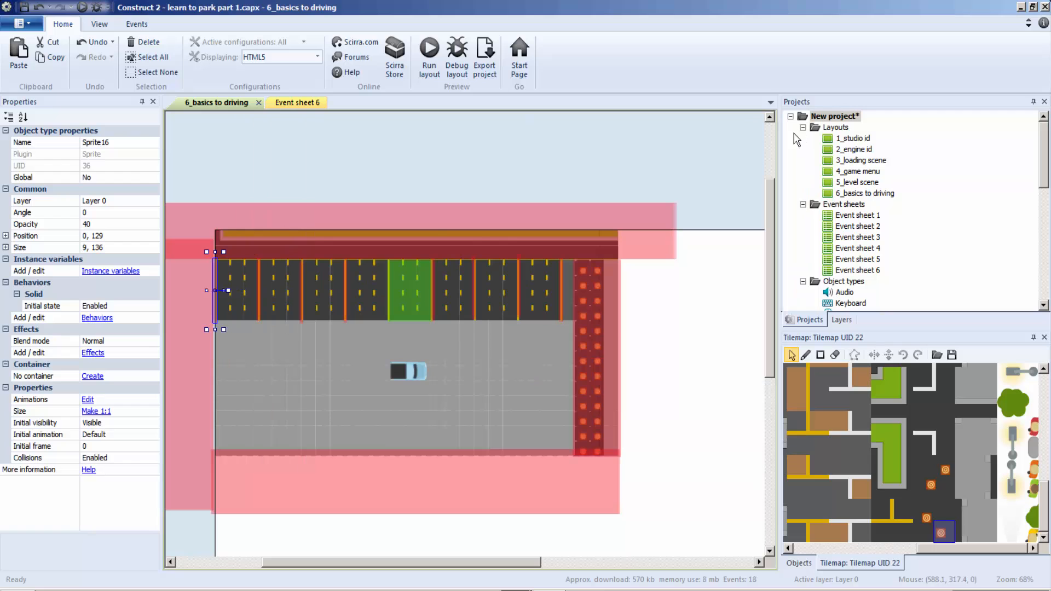
# Duplicate a thin barrier onto the green bay's left divider at about X 382, Y 125, and save the project
pyautogui.click(346, 301)
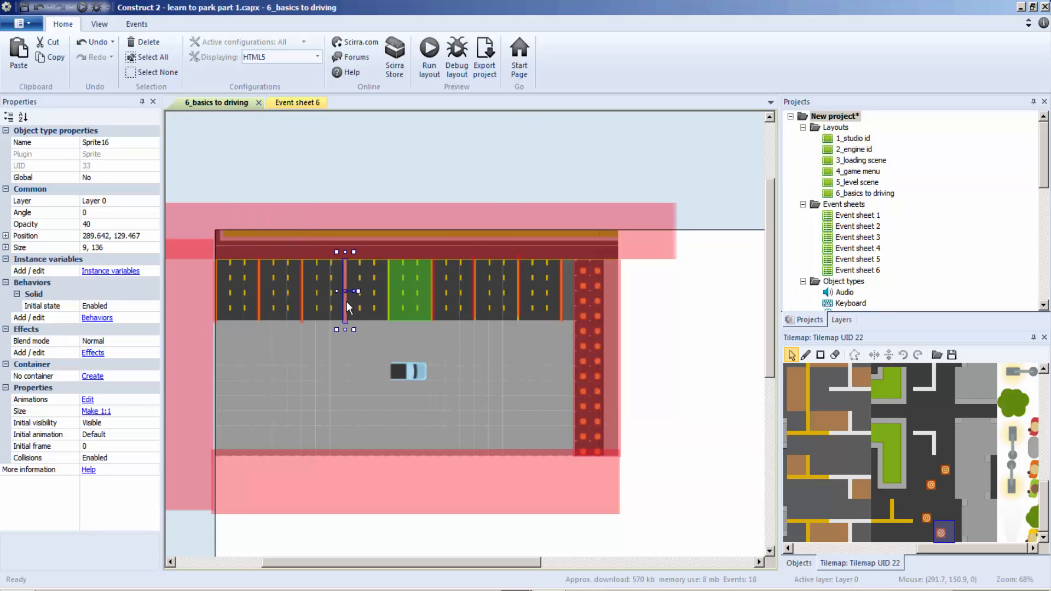
pyautogui.moveTo(347, 310)
pyautogui.keyDown('ctrl'); pyautogui.mouseDown()
pyautogui.moveTo(361, 369)
pyautogui.moveTo(364, 315)
pyautogui.mouseUp(); pyautogui.keyUp('ctrl')
pyautogui.hotkey('ctrl', 'z')
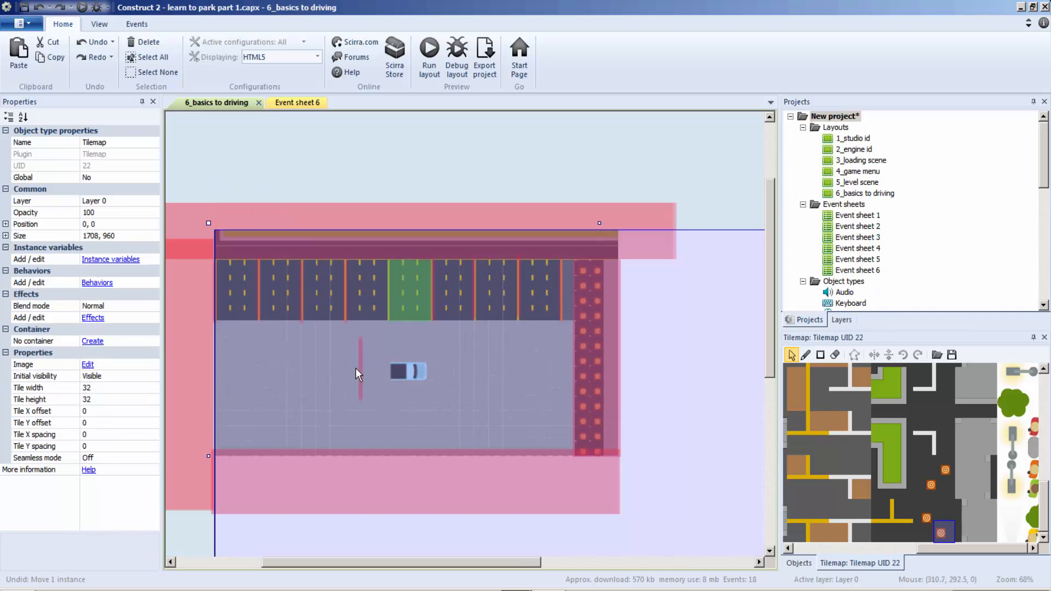
pyautogui.click(361, 368)
pyautogui.moveTo(360, 349); pyautogui.dragTo(388, 274)
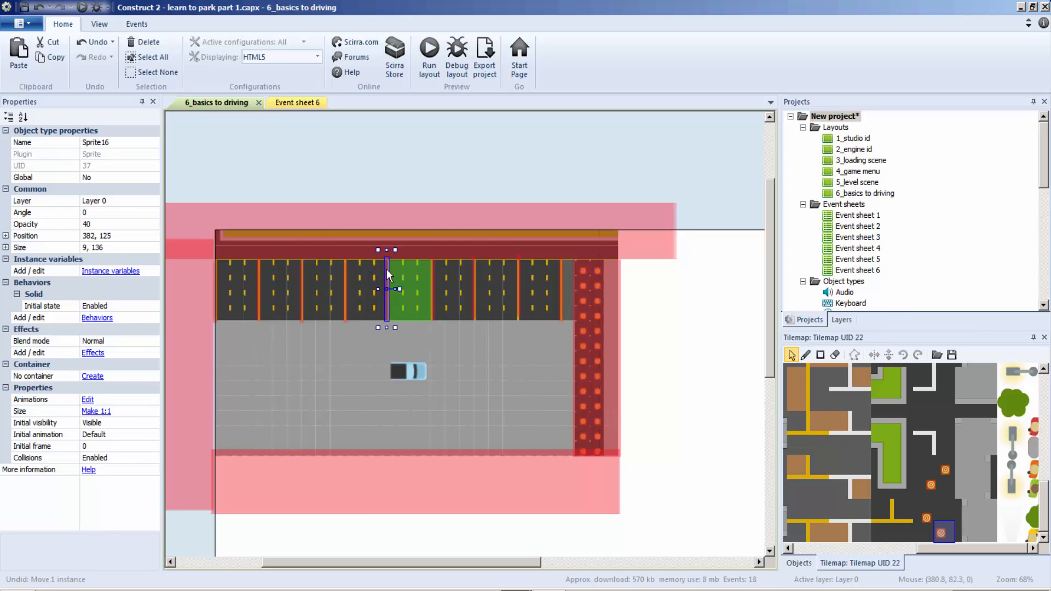
pyautogui.click(464, 170)
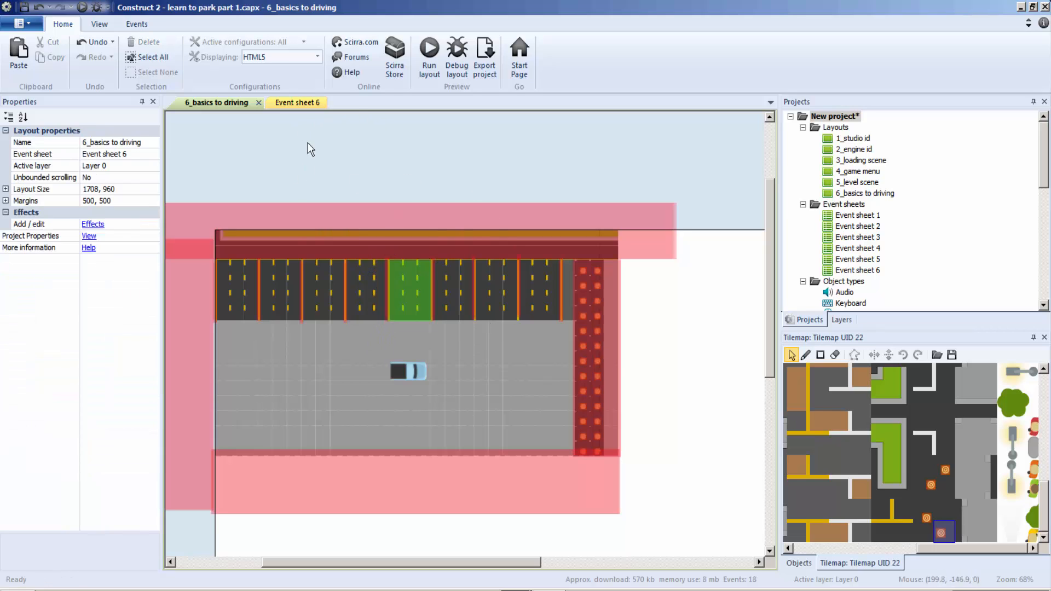
pyautogui.hotkey('ctrl', 's')
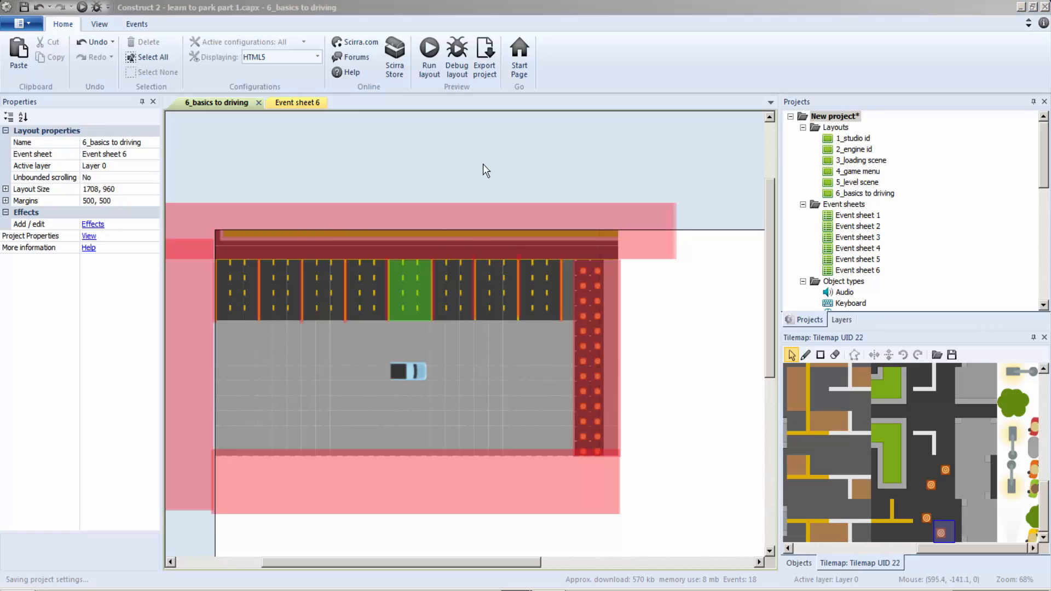
# Insert a Text object of about 209 by 176 on the open pavement right of the car, at about X 529, Y 225
pyautogui.rightClick(498, 356)
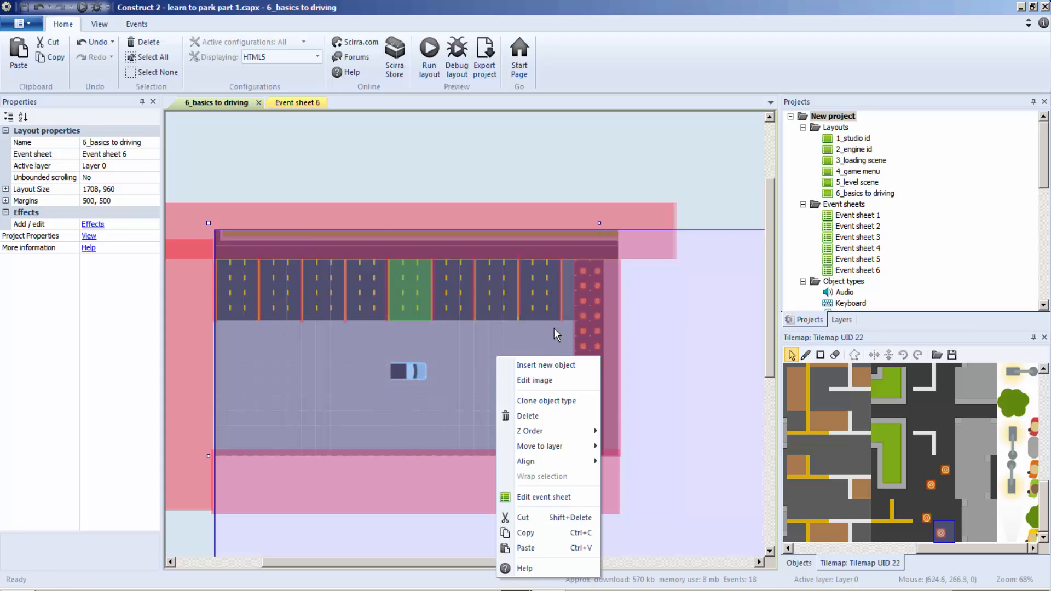
pyautogui.click(541, 365)
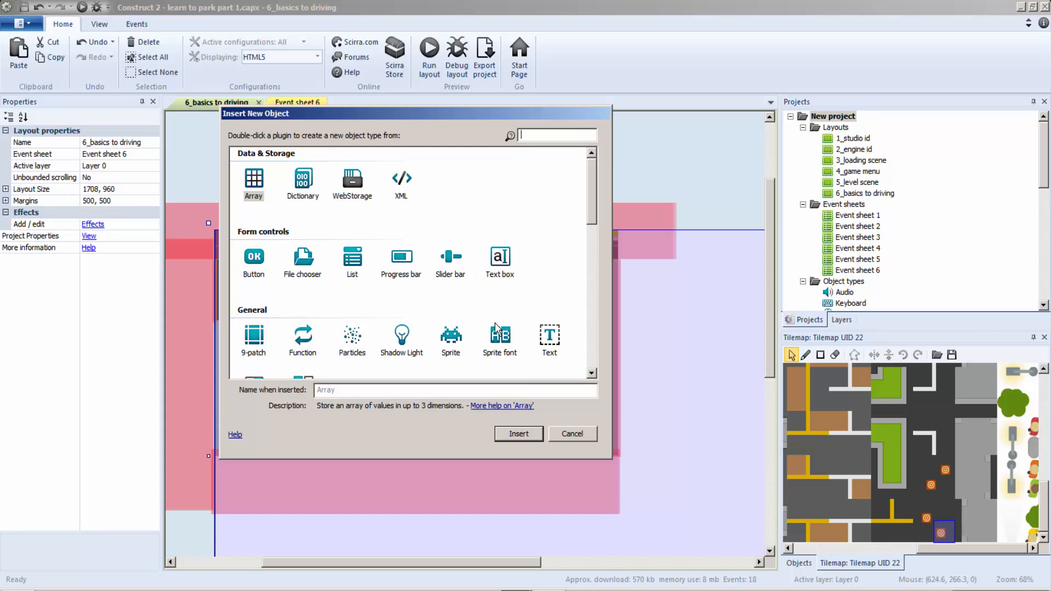
pyautogui.doubleClick(549, 337)
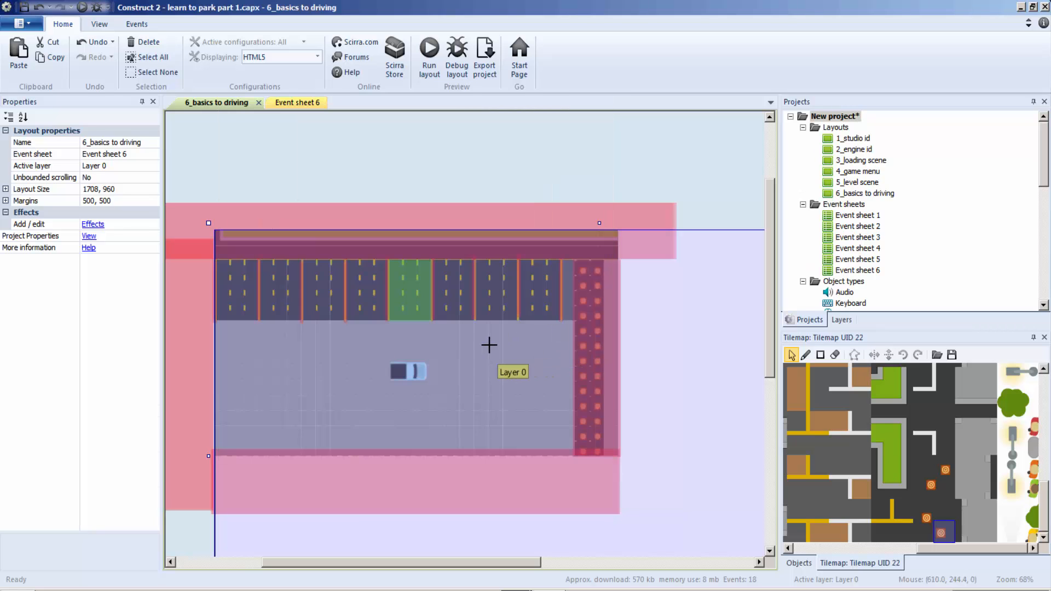
pyautogui.click(490, 345)
pyautogui.moveTo(523, 353); pyautogui.dragTo(501, 354)
pyautogui.moveTo(564, 366); pyautogui.dragTo(567, 435)
pyautogui.moveTo(498, 363); pyautogui.dragTo(485, 354)
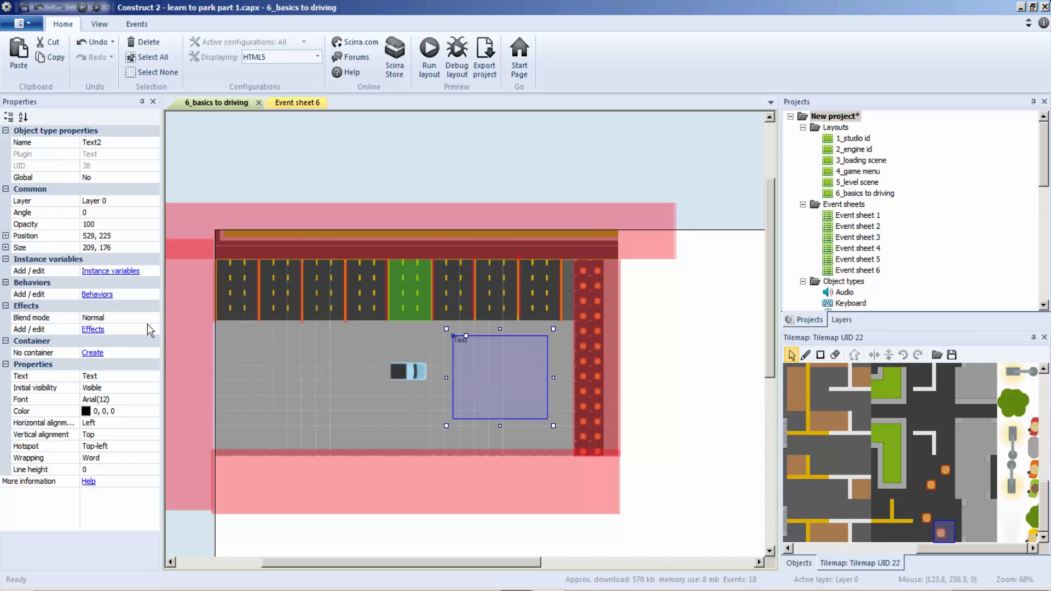
# Set the new Text object's text to "Park the car in the green zone to pass this test. it should be easy"
pyautogui.click(122, 377)
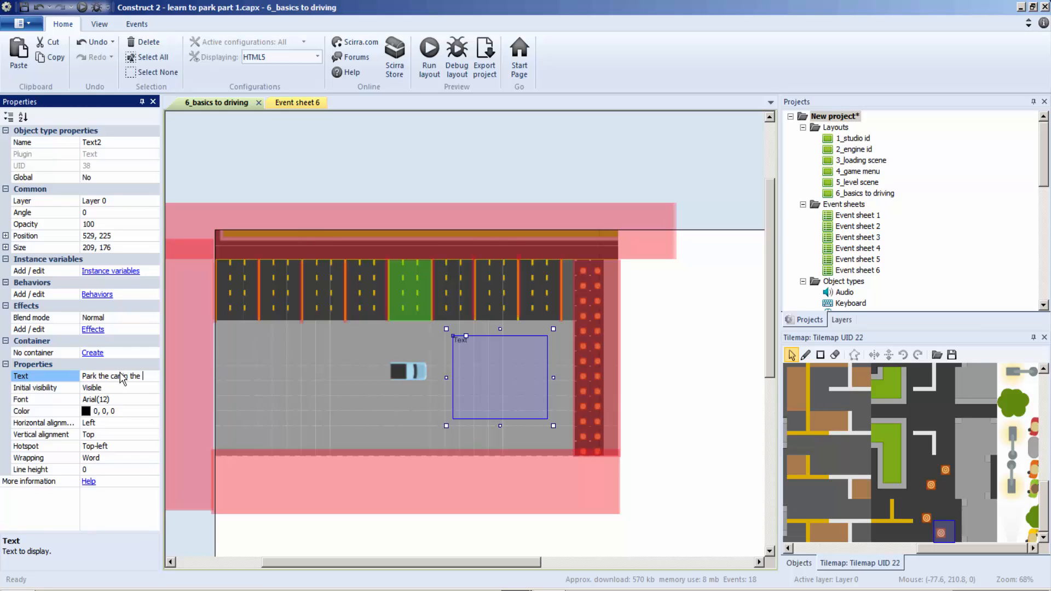
pyautogui.write('Park the car in the green')
pyautogui.press('BackSpace')
pyautogui.write('is test')
pyautogui.write('.')
pyautogui.write(' it should b')
pyautogui.write('e')
pyautogui.write(' easy')
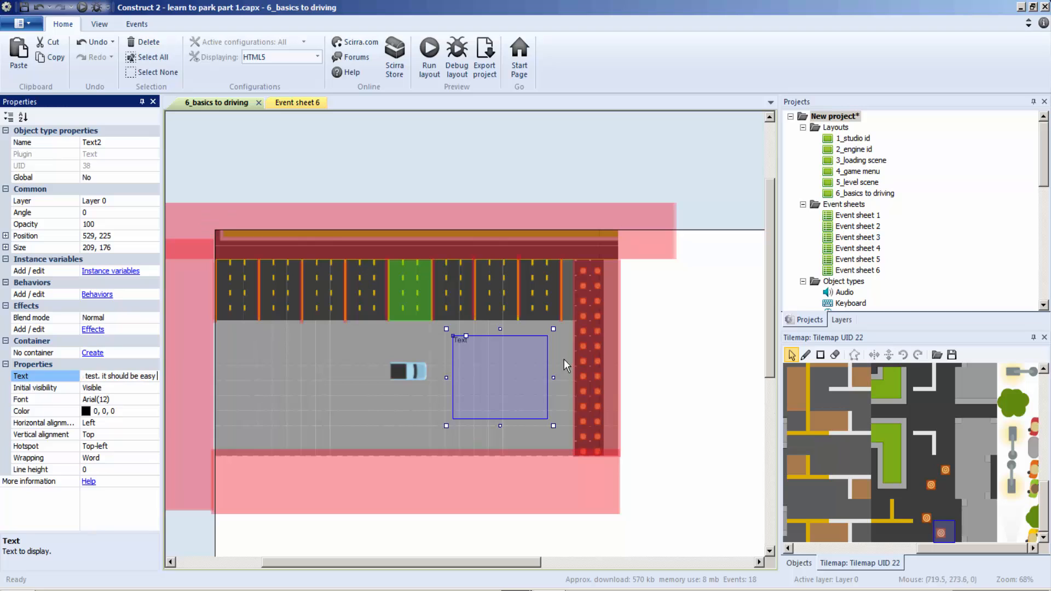
pyautogui.press('Return')
# Set the instruction text's font to BankGothic Md BT at size 22 and enlarge its box to about 254 by 221
pyautogui.click(102, 400)
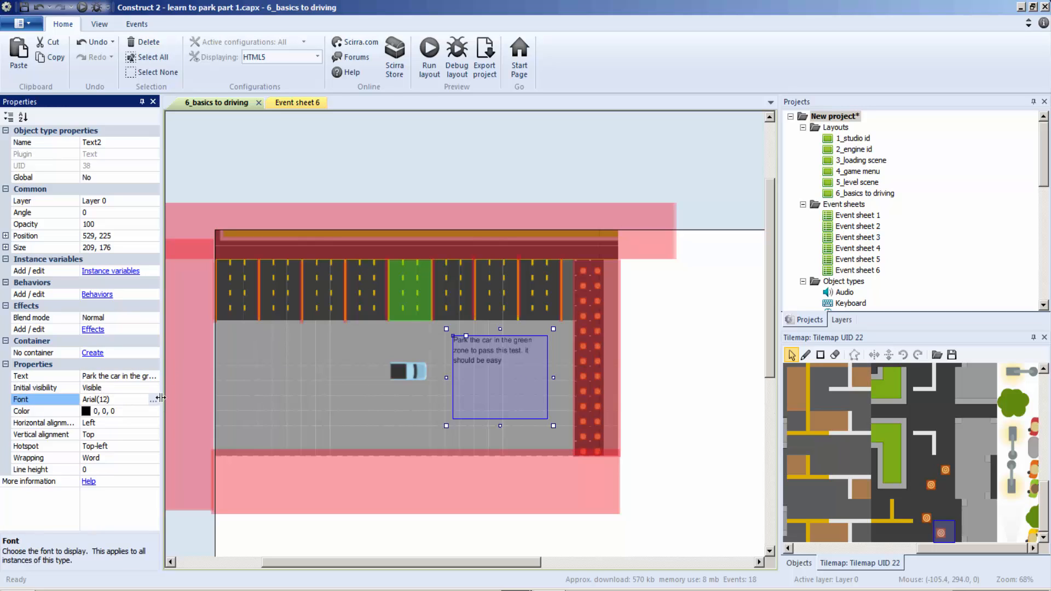
pyautogui.click(153, 400)
pyautogui.click(457, 243)
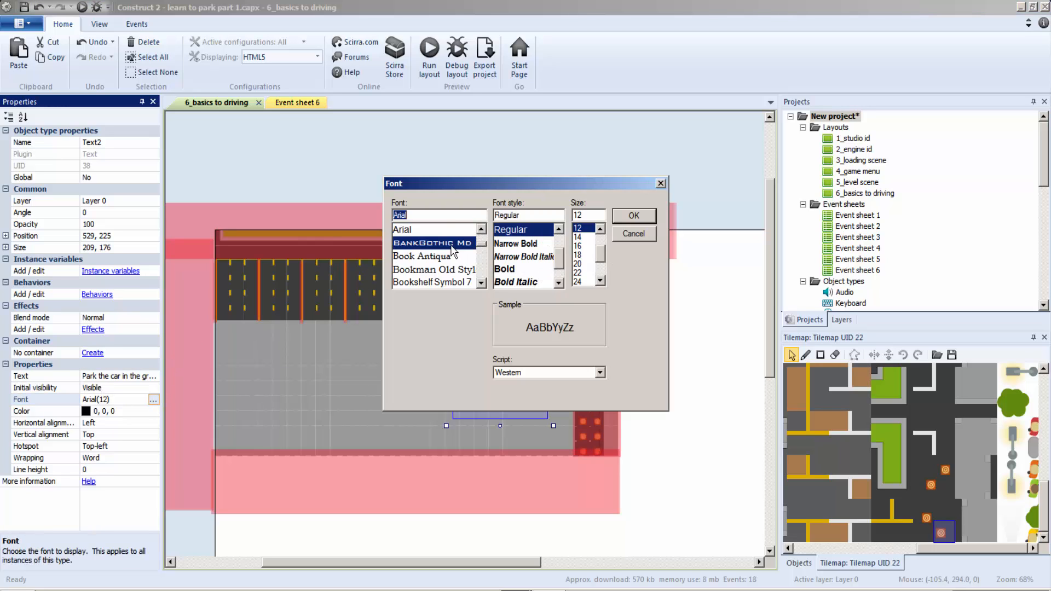
pyautogui.click(578, 273)
pyautogui.click(641, 218)
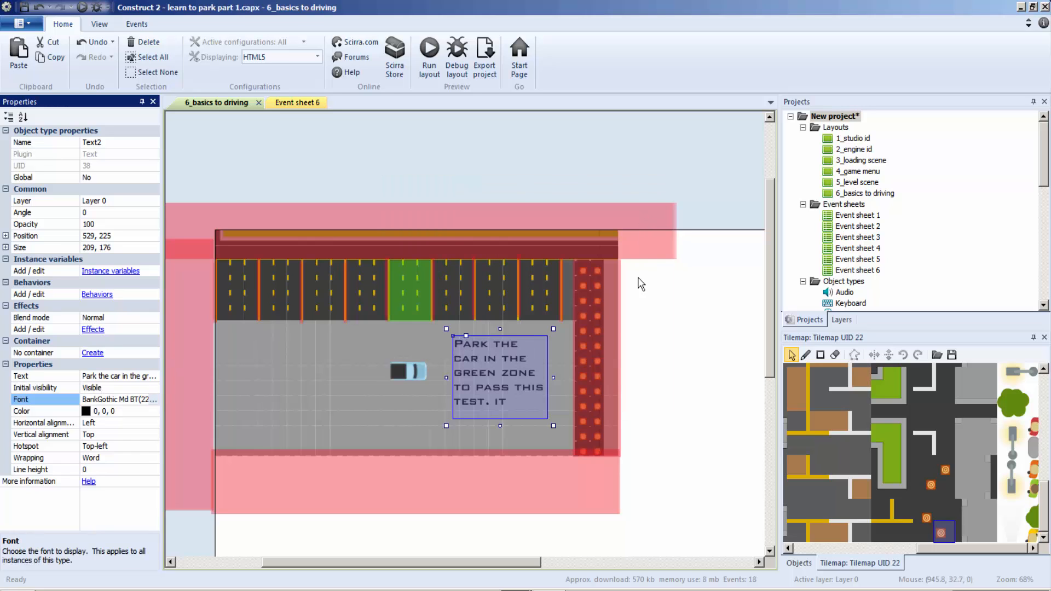
pyautogui.moveTo(554, 428); pyautogui.dragTo(576, 449)
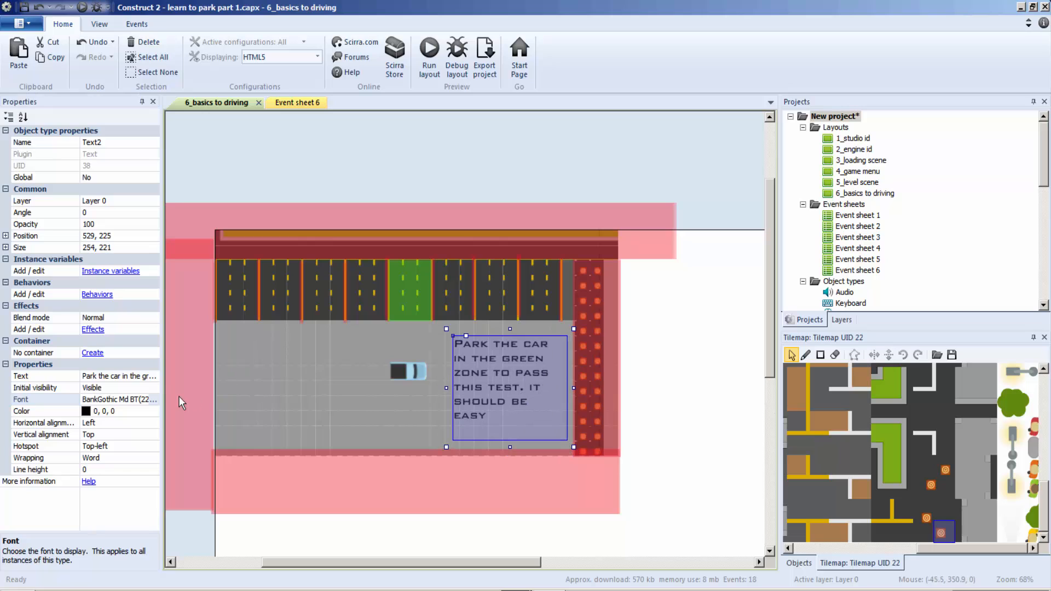
# Add a Mouse On object clicked event to Event sheet 6 for a left click on the Text2 instruction text
pyautogui.click(310, 104)
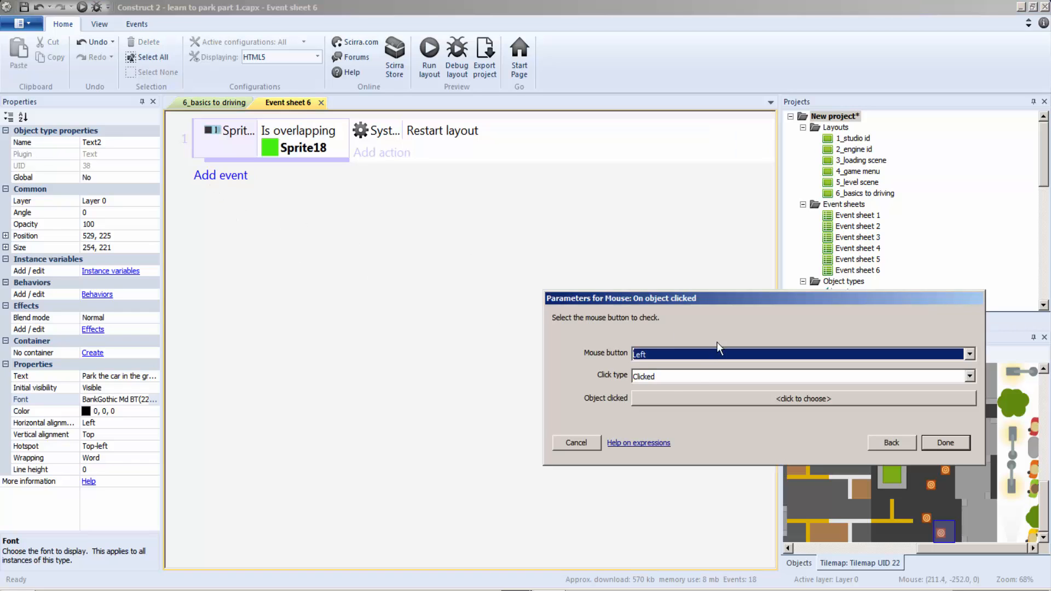
pyautogui.click(680, 392)
pyautogui.doubleClick(772, 343)
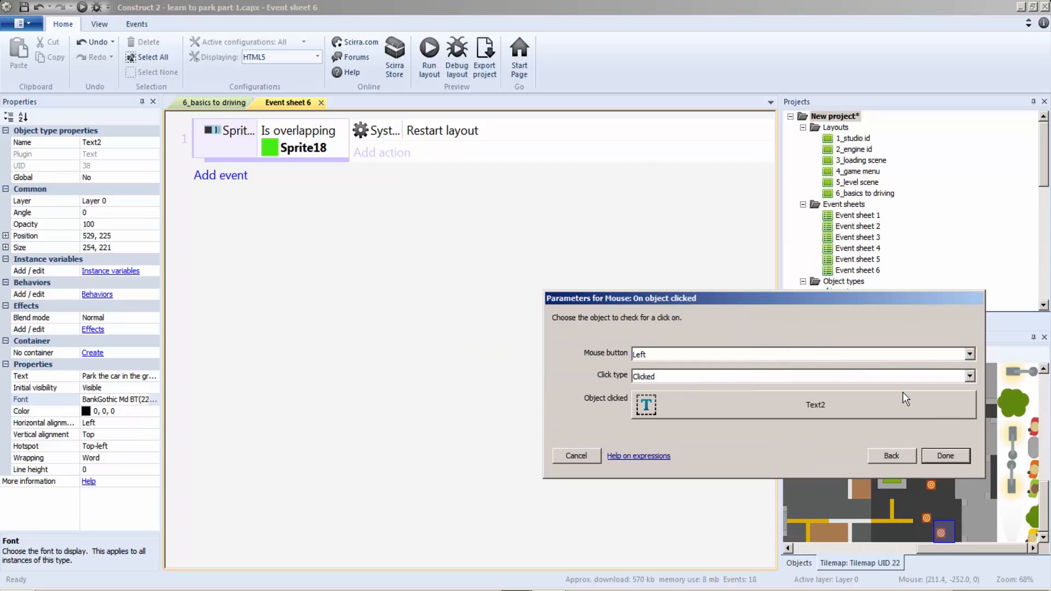
pyautogui.click(947, 458)
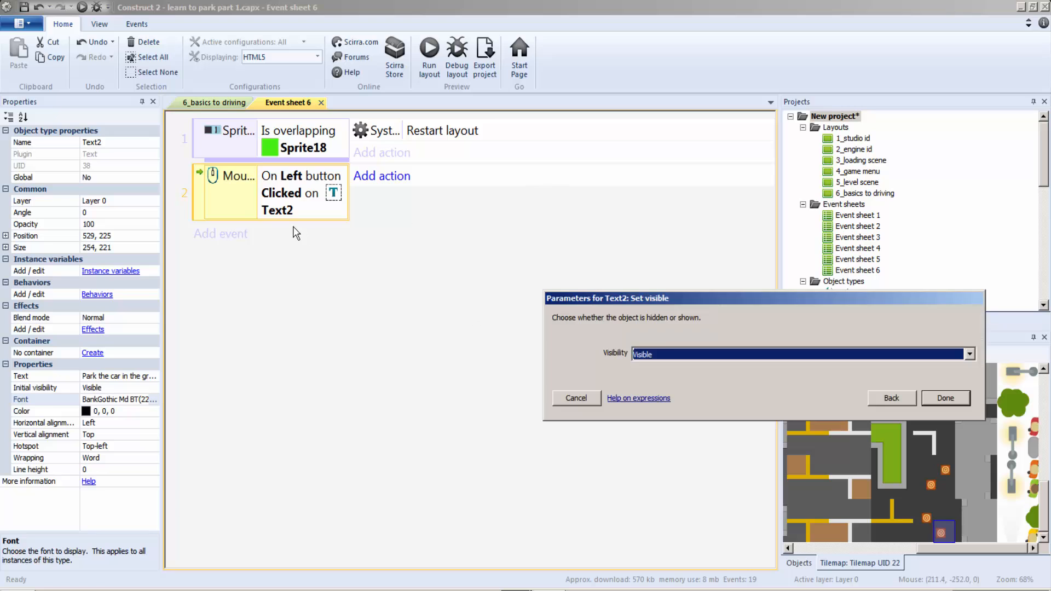
# Give the Text2 click event an action that sets Text2 to Invisible
pyautogui.click(659, 354)
pyautogui.click(656, 366)
pyautogui.click(942, 396)
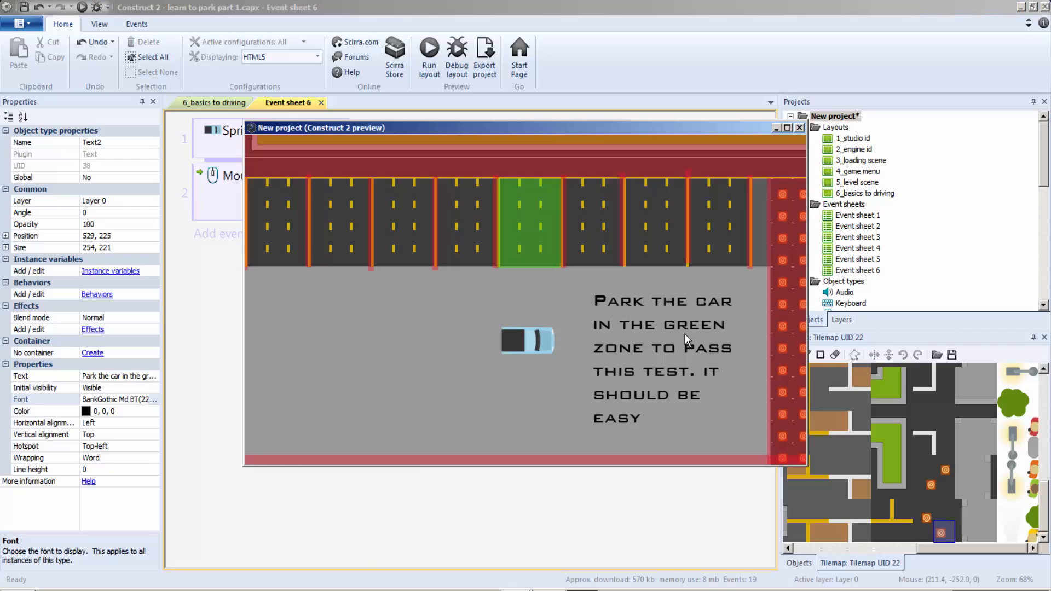
# Test the layout in the preview by dismissing the instruction text and driving the car into the green bay, and close the preview
pyautogui.click(627, 396)
pyautogui.press('Up')
pyautogui.press('Down')
pyautogui.press('Left')
pyautogui.press('Right')
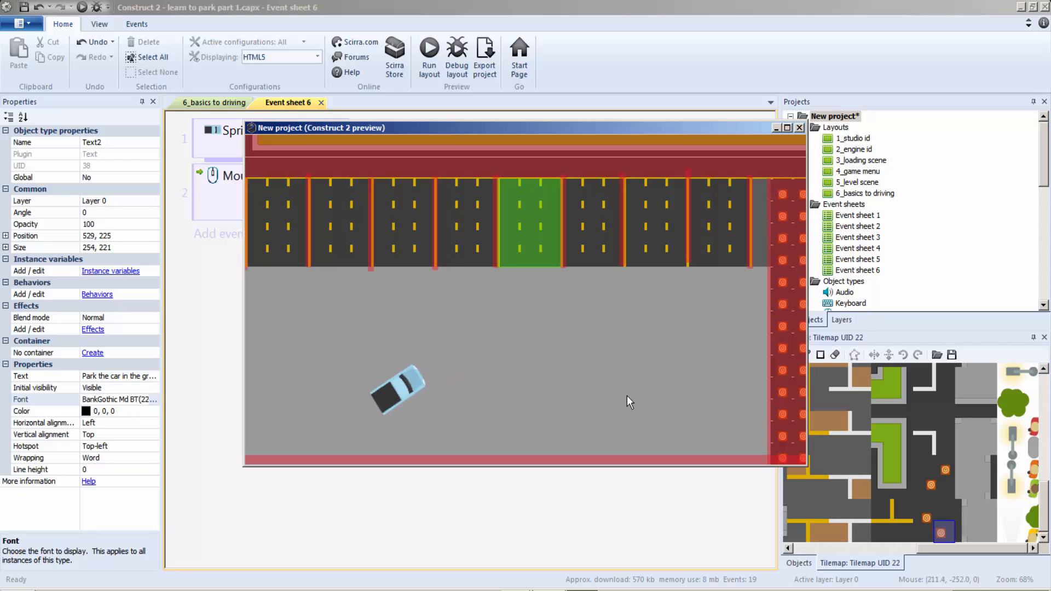
pyautogui.press('Up')
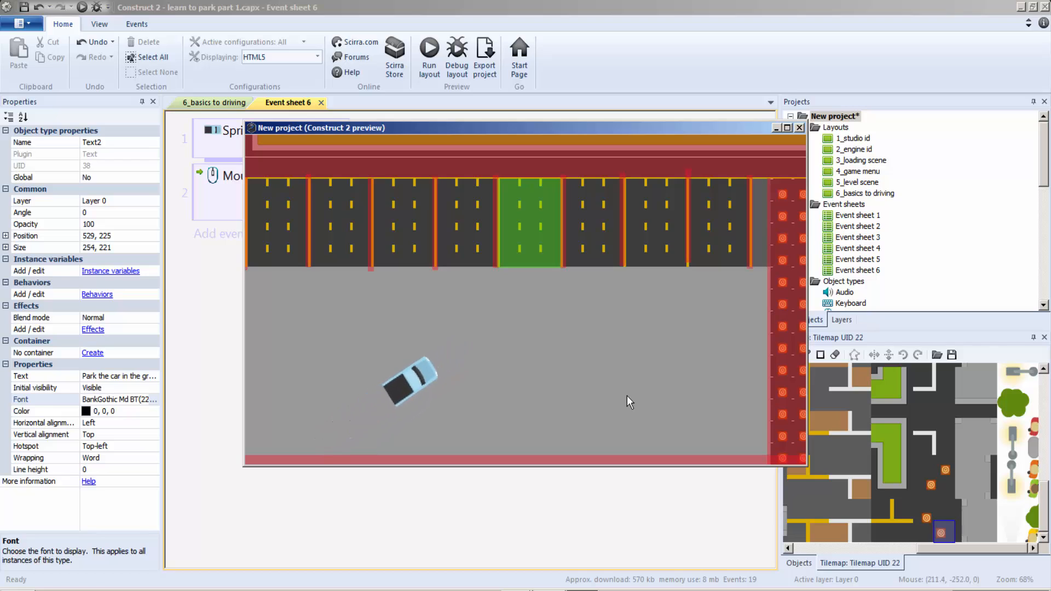
pyautogui.press('Left')
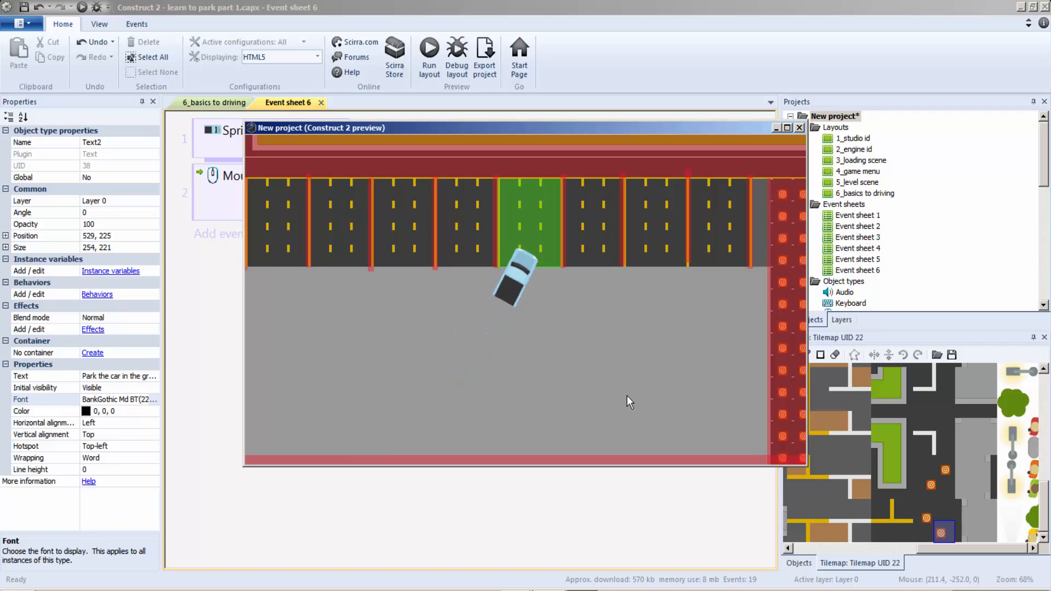
pyautogui.press('Down')
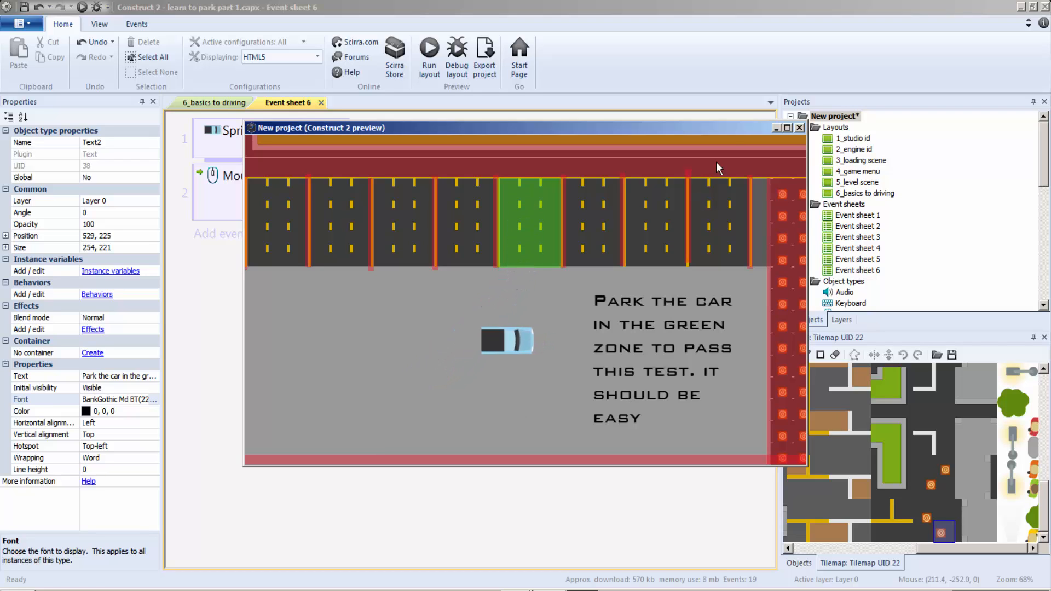
pyautogui.click(799, 127)
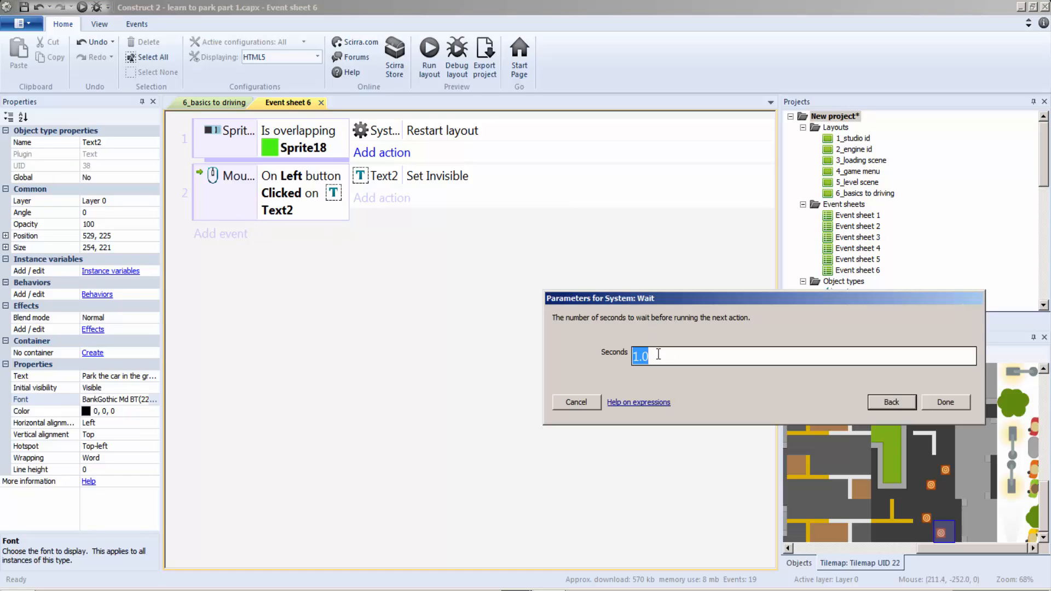
# Add a System Wait action of 2 seconds to the green bay overlap event and place it before Restart layout
pyautogui.write('2')
pyautogui.click(964, 406)
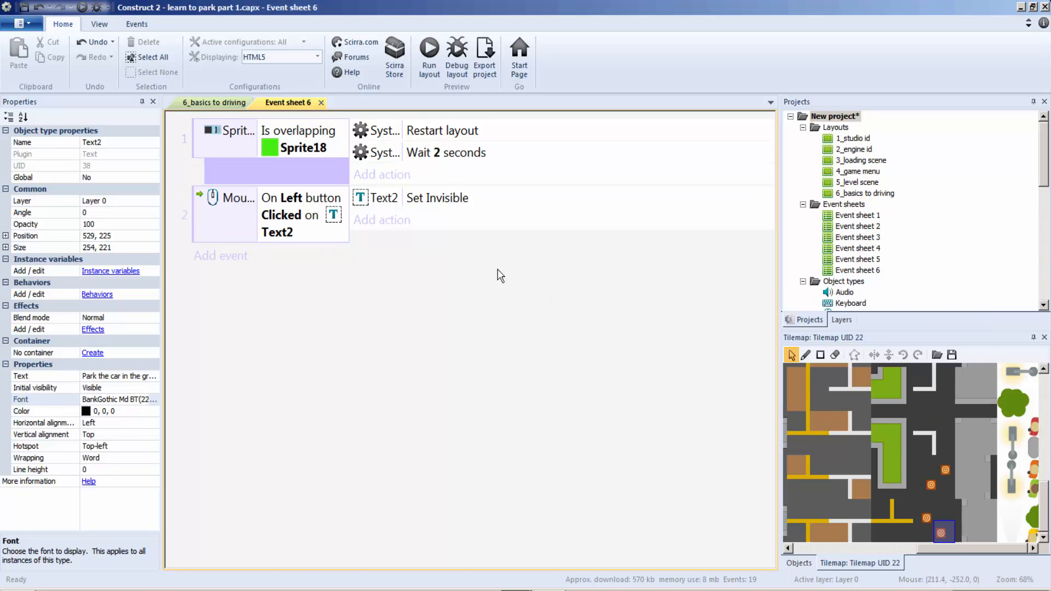
pyautogui.moveTo(432, 131); pyautogui.dragTo(433, 137)
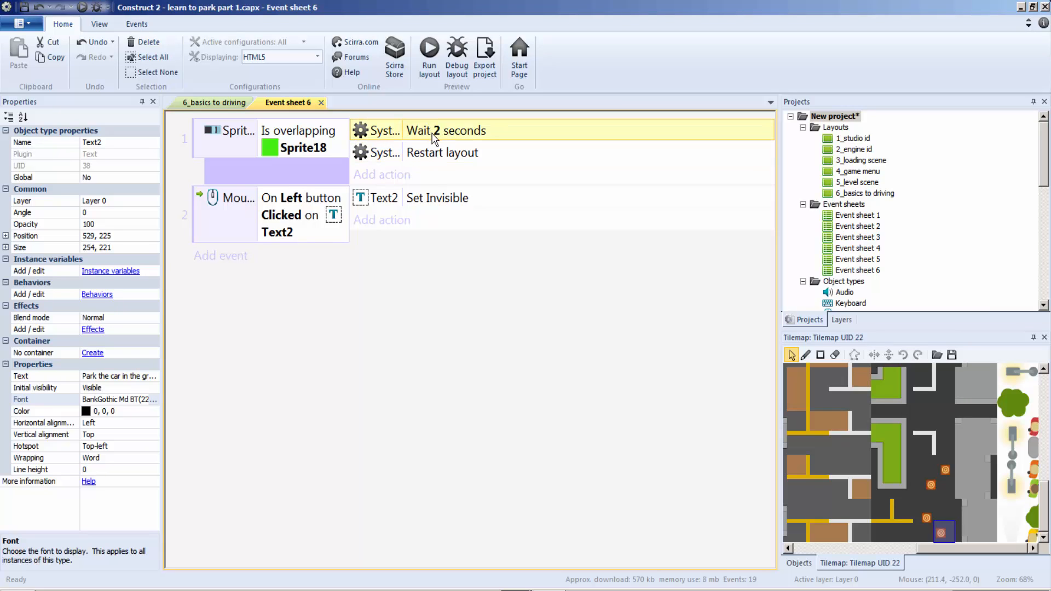
# Replace the overlap event's Restart layout action with Go to layout 5_level scene
pyautogui.click(448, 152)
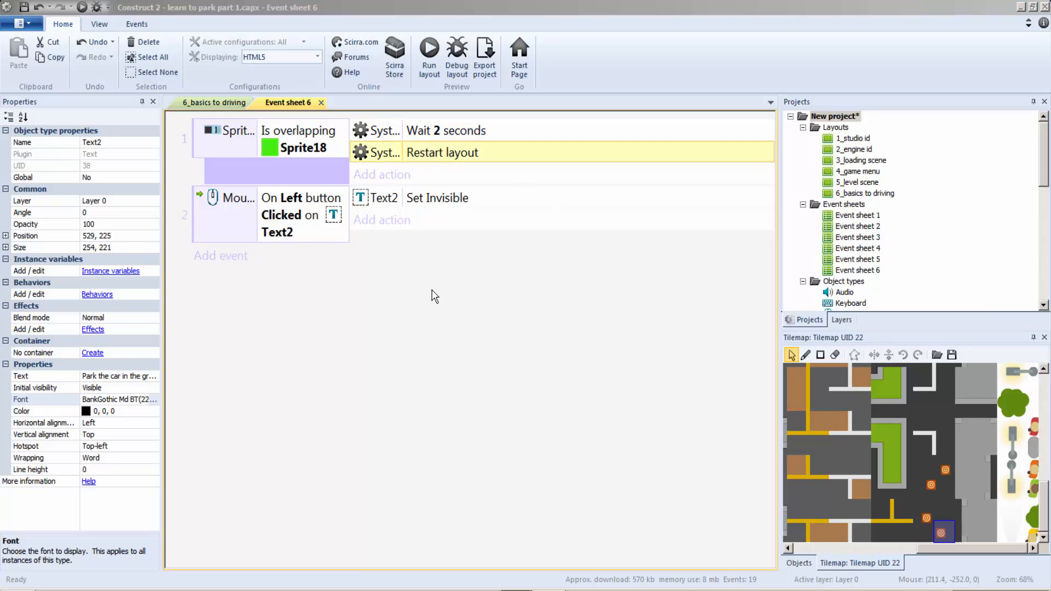
pyautogui.click(645, 355)
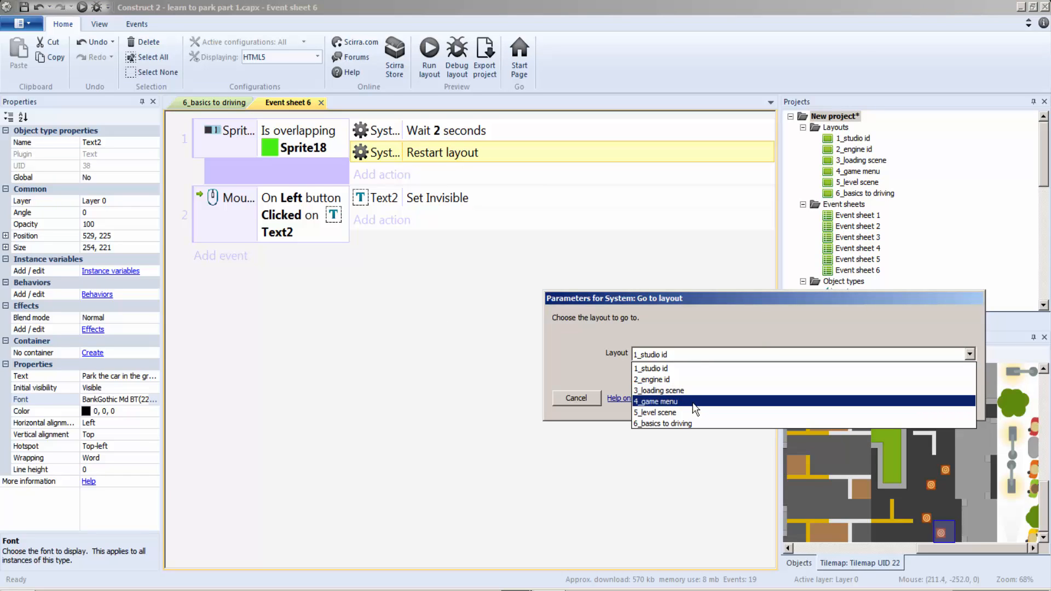
pyautogui.click(673, 415)
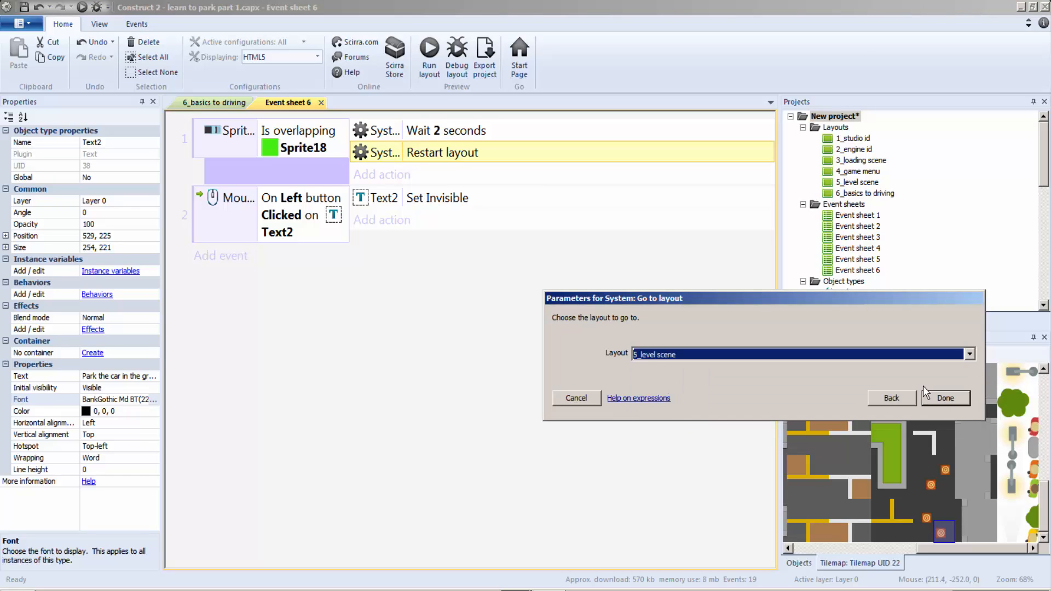
pyautogui.click(946, 399)
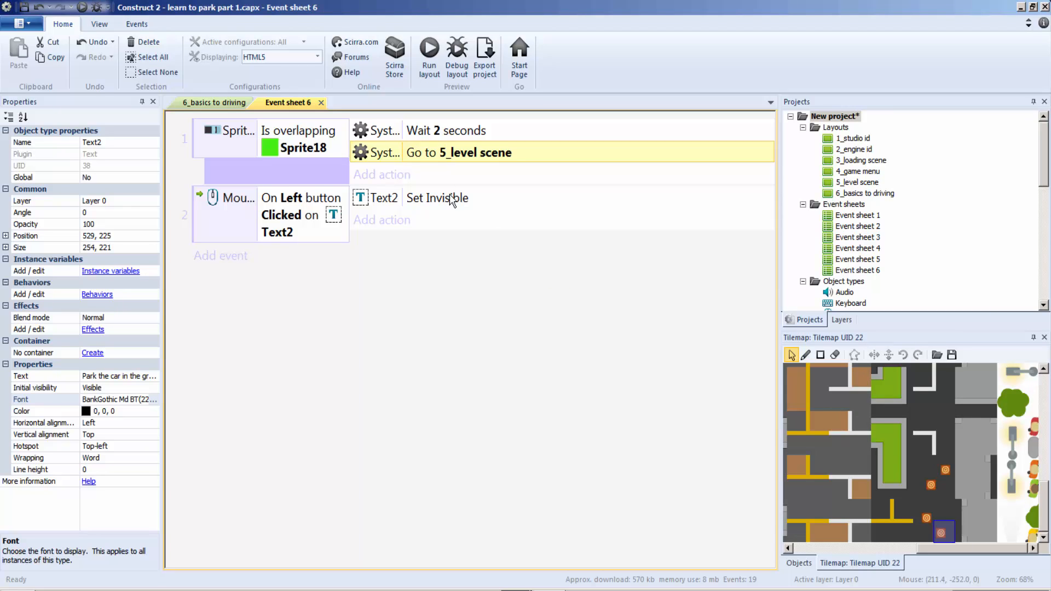
# Replace the condition of the Text2 hiding event with Mouse On any click
pyautogui.click(223, 104)
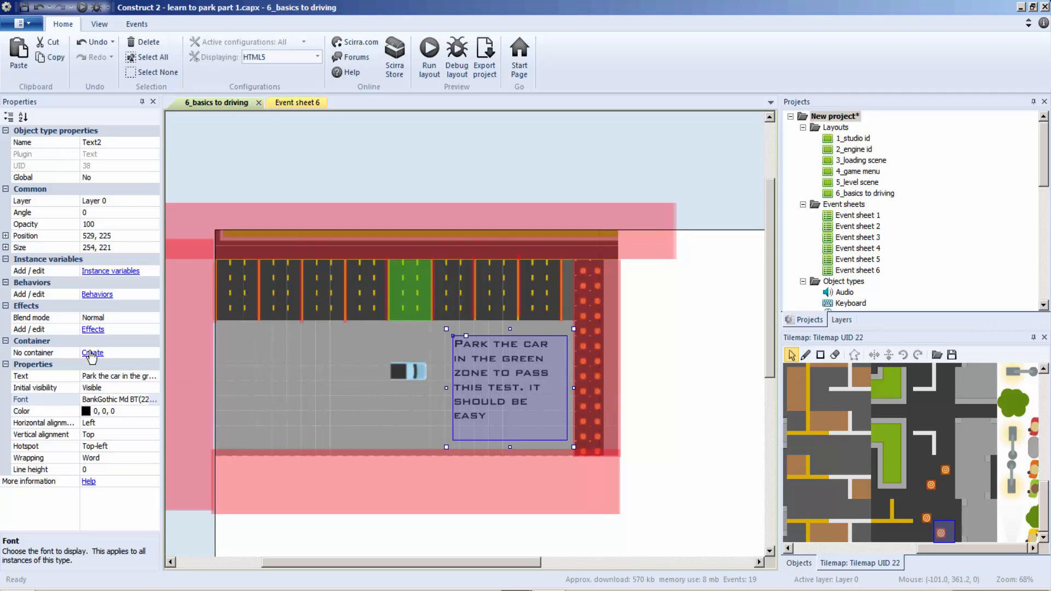
pyautogui.click(280, 103)
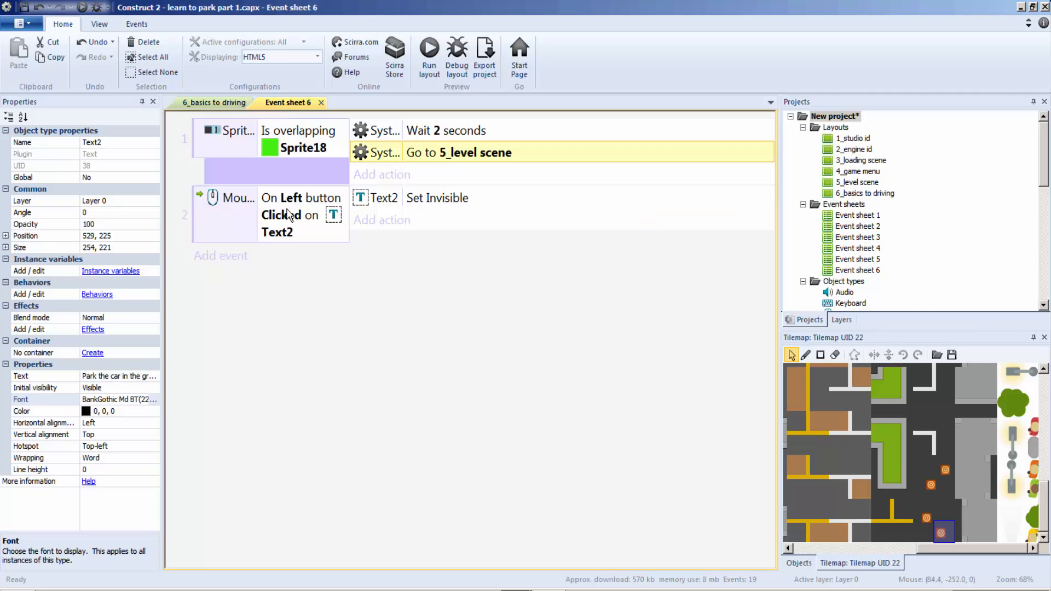
pyautogui.doubleClick(306, 211)
pyautogui.click(939, 456)
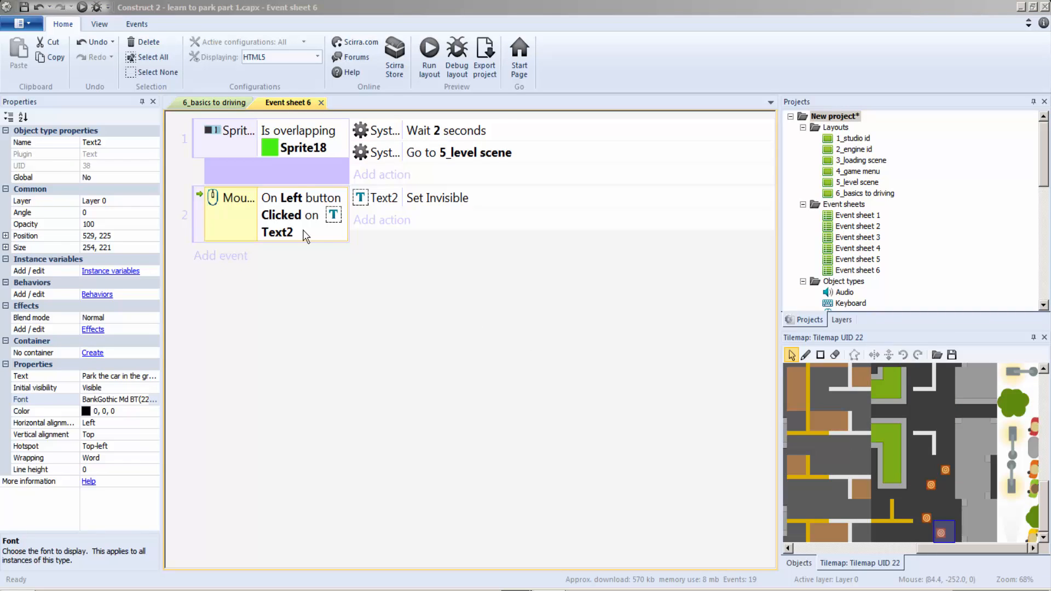
pyautogui.hotkey('ctrl', 'z')
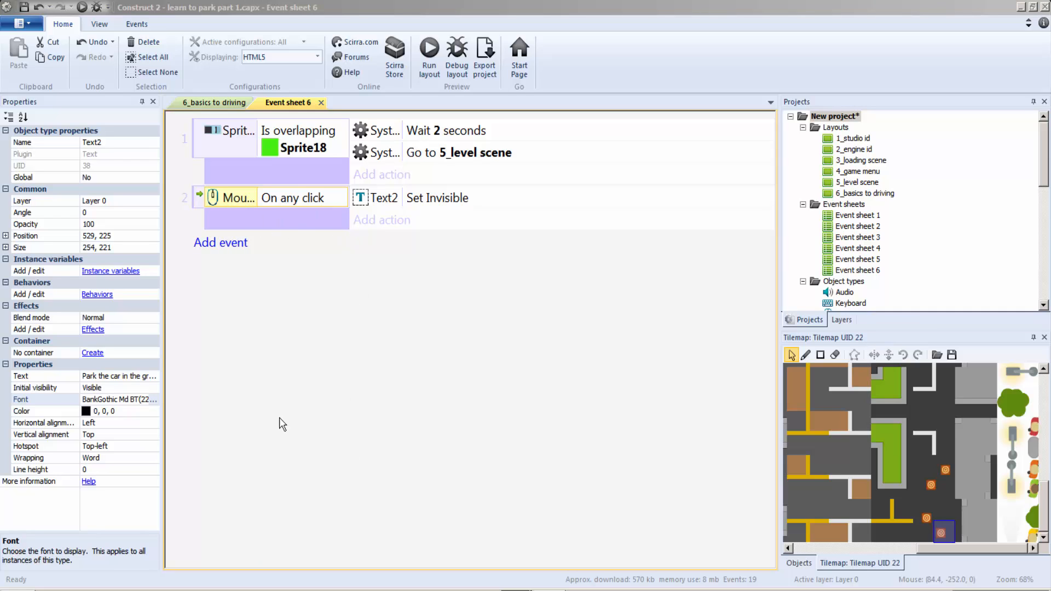
# Preview the layout again, hide the instructions by clicking away from them, park the car in the green bay, and close the preview
pyautogui.click(273, 507)
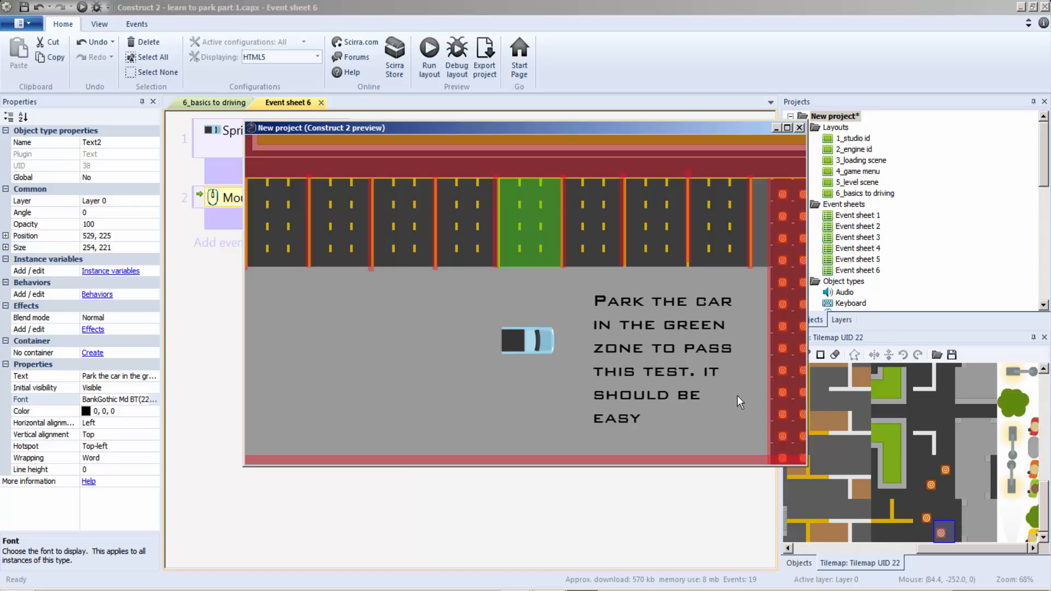
pyautogui.click(444, 373)
pyautogui.press('Down')
pyautogui.press('Right')
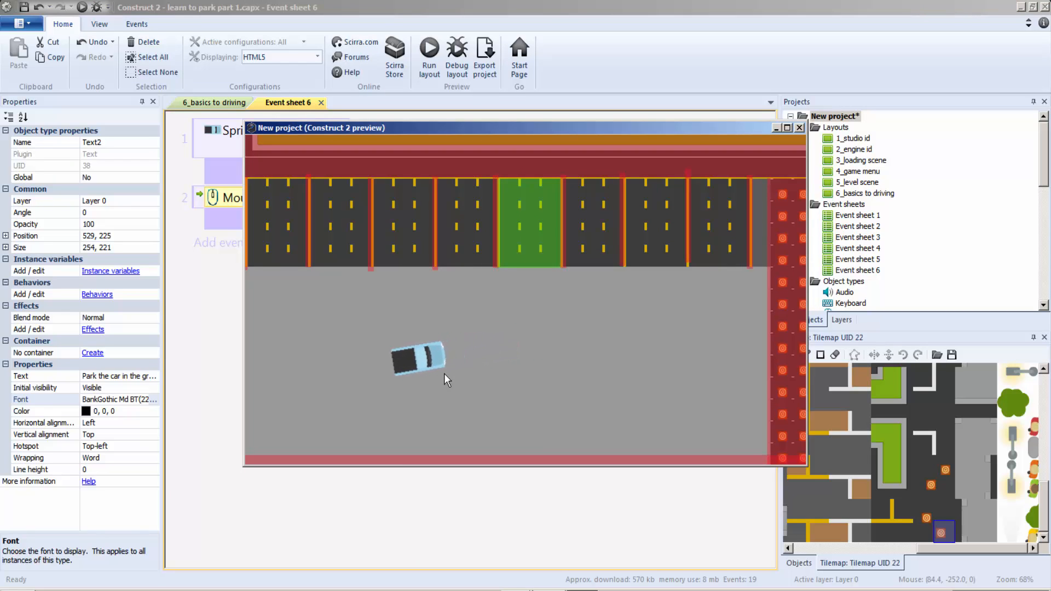
pyautogui.press('Up')
pyautogui.press('Left')
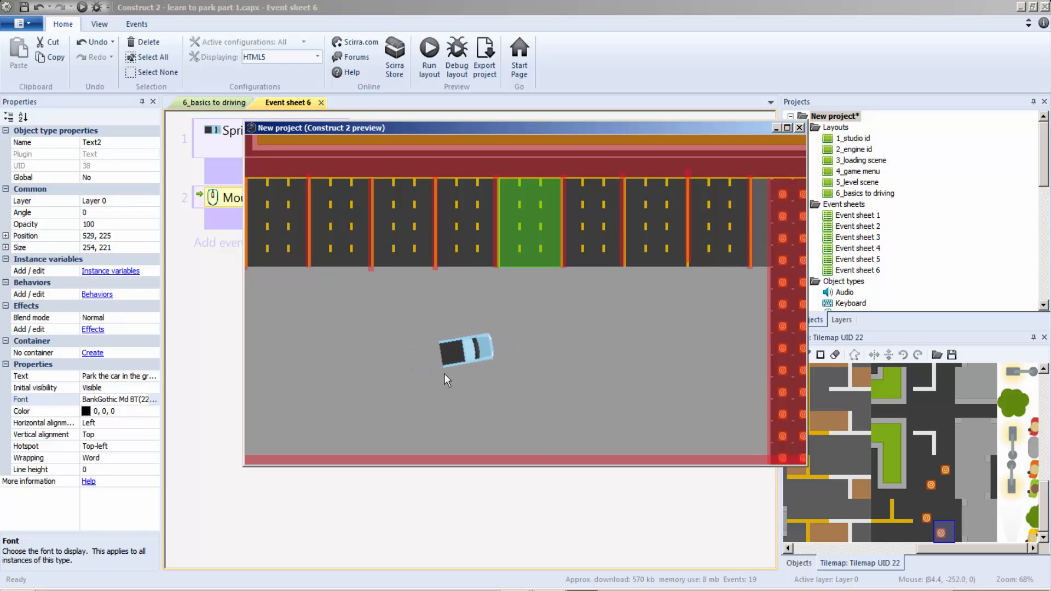
pyautogui.press('Up')
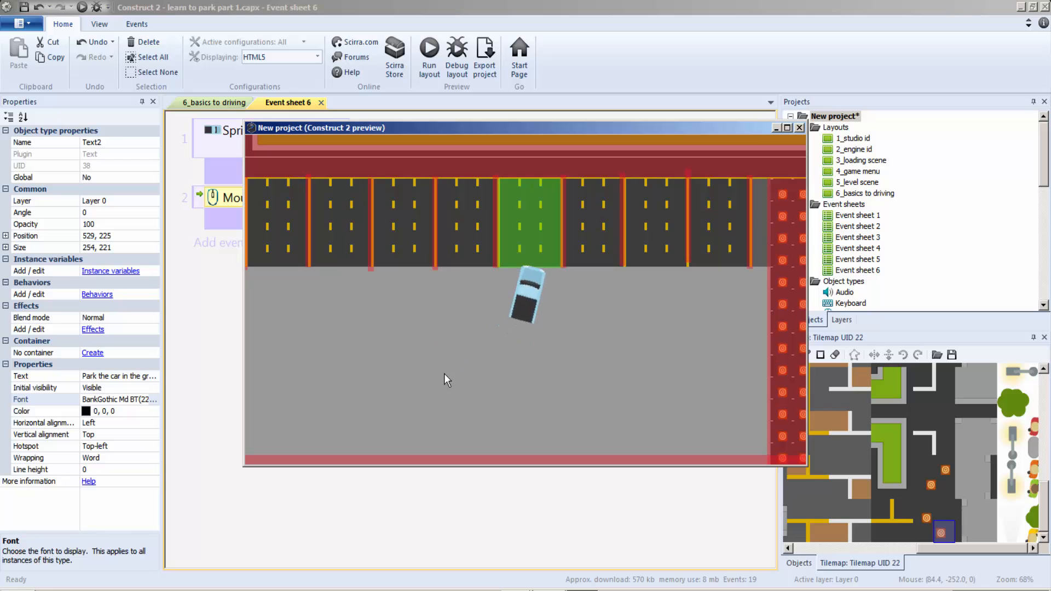
pyautogui.press('Up')
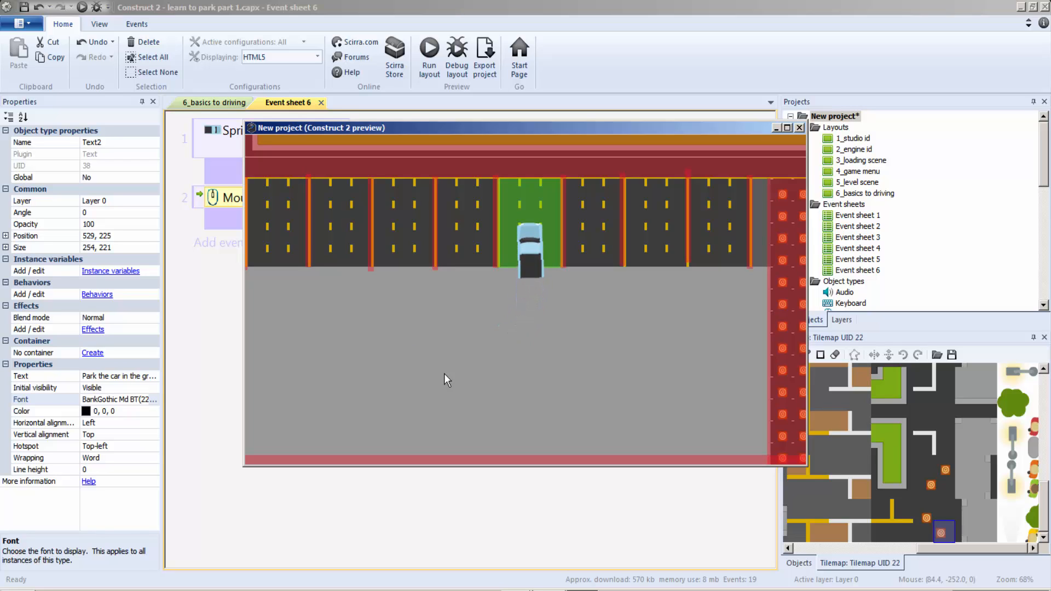
pyautogui.press('Up')
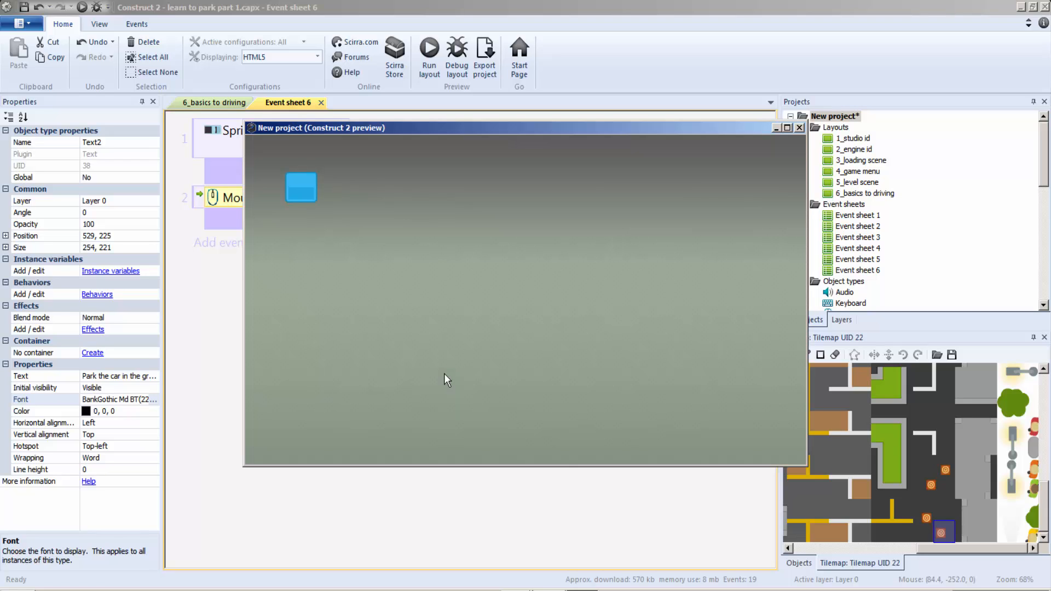
pyautogui.click(800, 128)
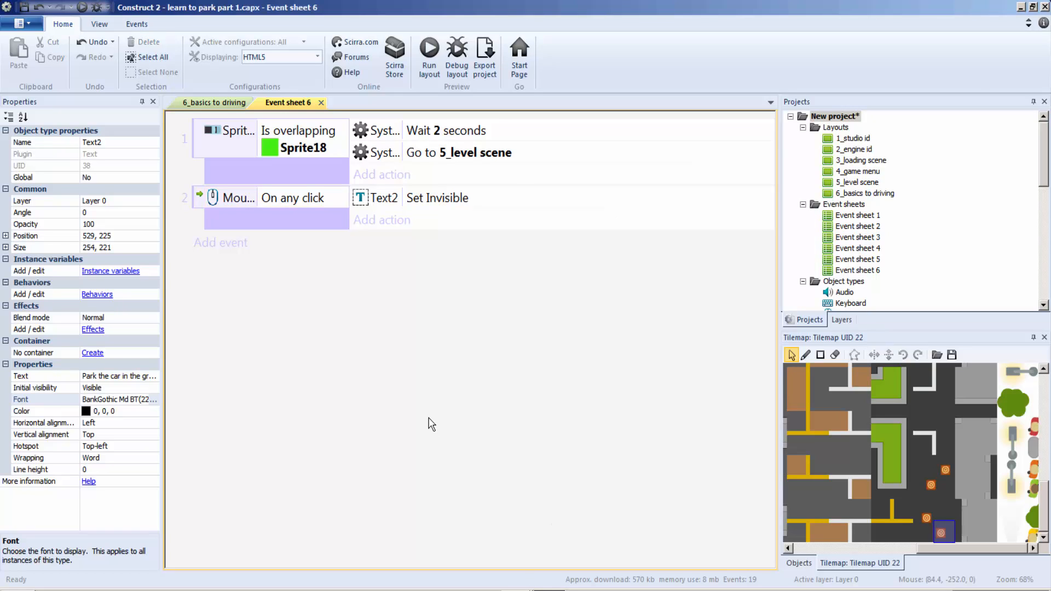
pyautogui.click(359, 364)
pyautogui.click(550, 590)
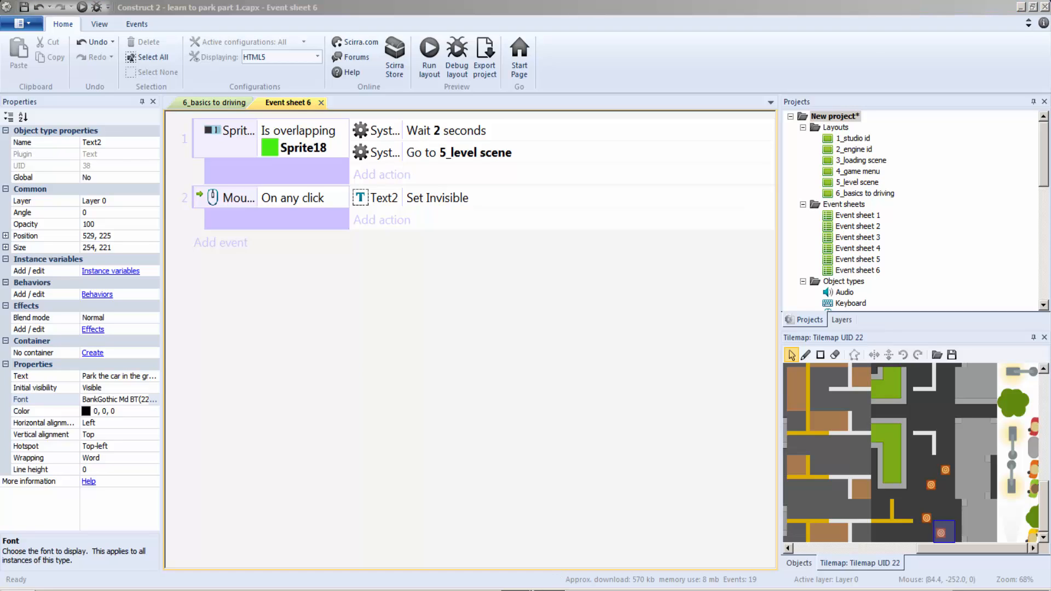